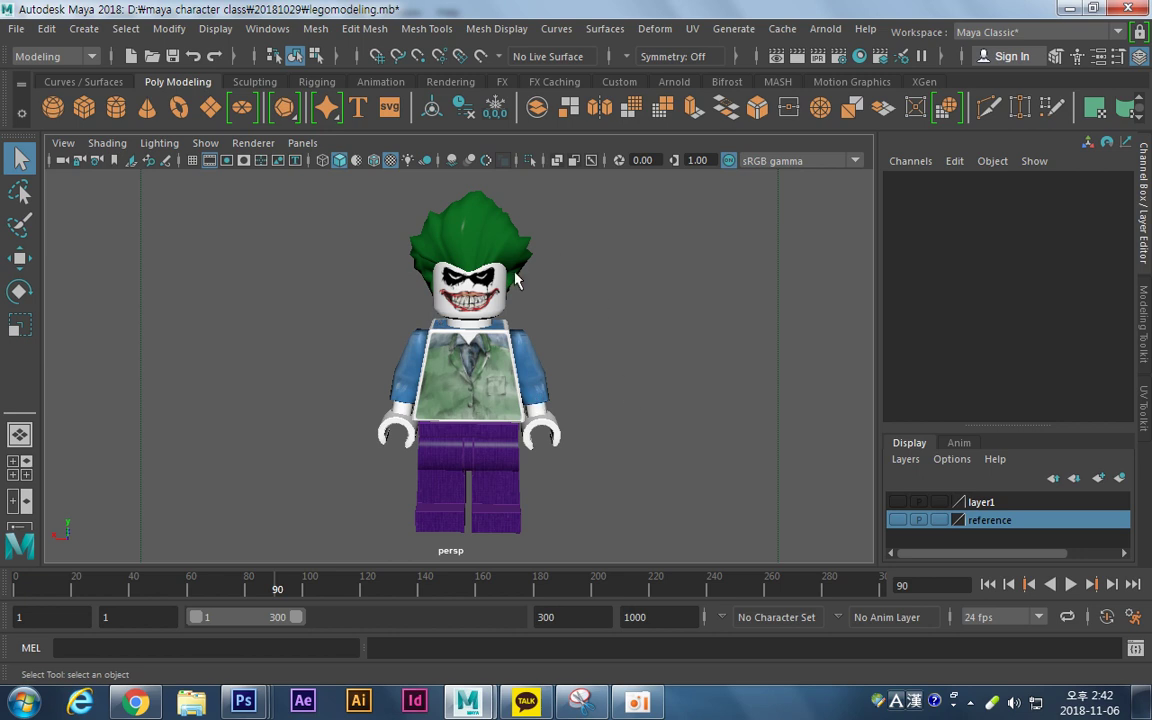
Switch to the four-view layout and show the whole figure with textures in the front view.
{"action": "left_click_drag", "start_coordinate": [466, 250], "coordinate": [620, 360], "text": "alt"}
{"action": "key", "text": "space"}
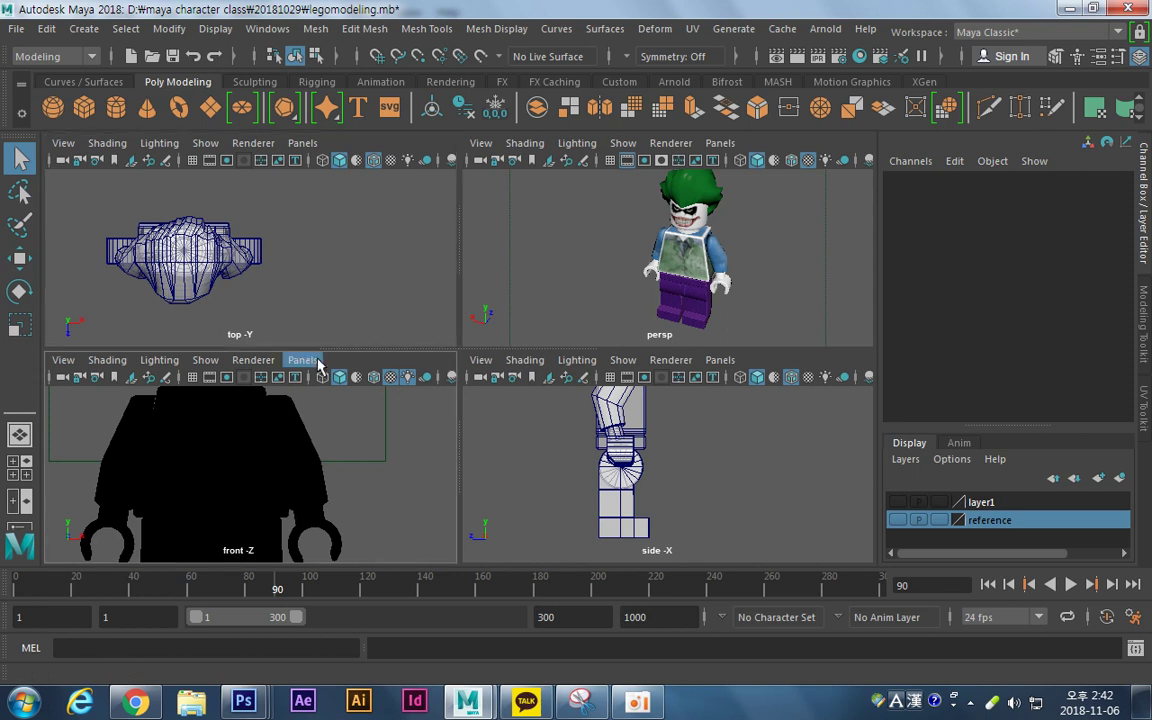
{"action": "middle_click_drag", "start_coordinate": [311, 492], "coordinate": [377, 477], "text": "alt"}
{"action": "mouse_move", "coordinate": [377, 477]}
{"action": "right_mouse_down", "text": "alt"}
{"action": "mouse_move", "coordinate": [166, 533]}
{"action": "mouse_move", "coordinate": [87, 535]}
{"action": "right_mouse_up", "text": "alt"}
{"action": "middle_click_drag", "start_coordinate": [289, 464], "coordinate": [265, 483], "text": "alt"}
{"action": "key", "text": "6"}
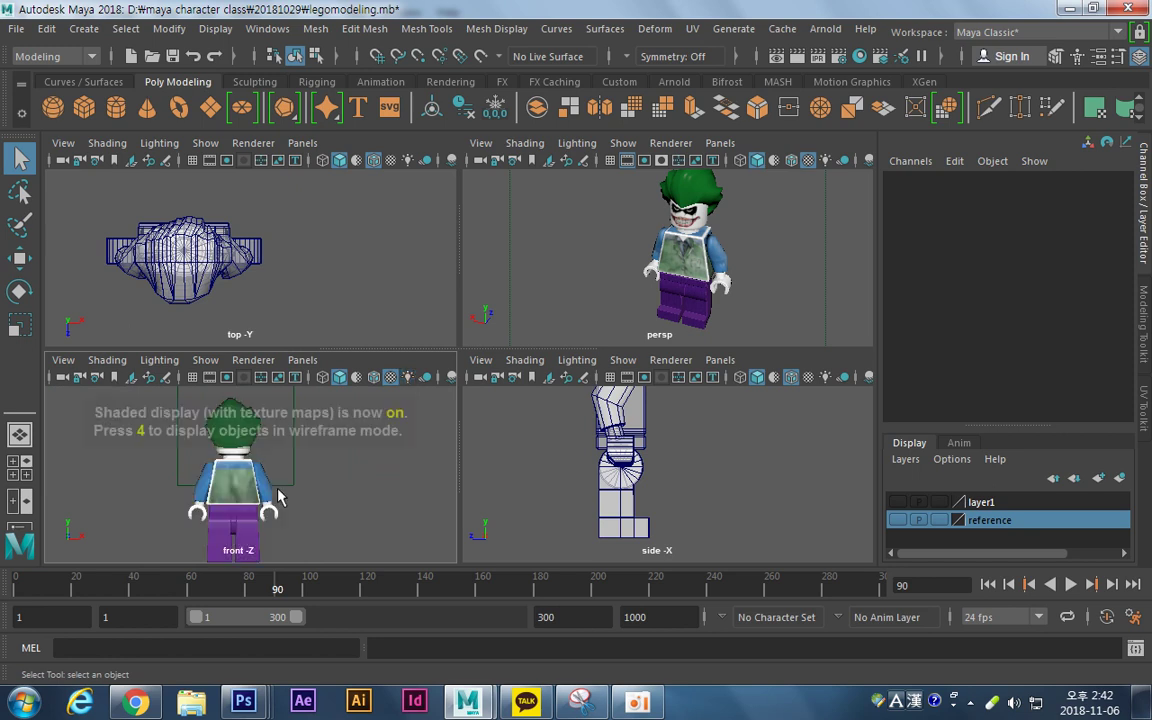
Fit the whole figure in the side view and display it with textures.
{"action": "key", "text": "6"}
{"action": "middle_click_drag", "start_coordinate": [667, 460], "coordinate": [684, 484], "text": "alt"}
{"action": "right_click_drag", "start_coordinate": [684, 484], "coordinate": [612, 497], "text": "alt"}
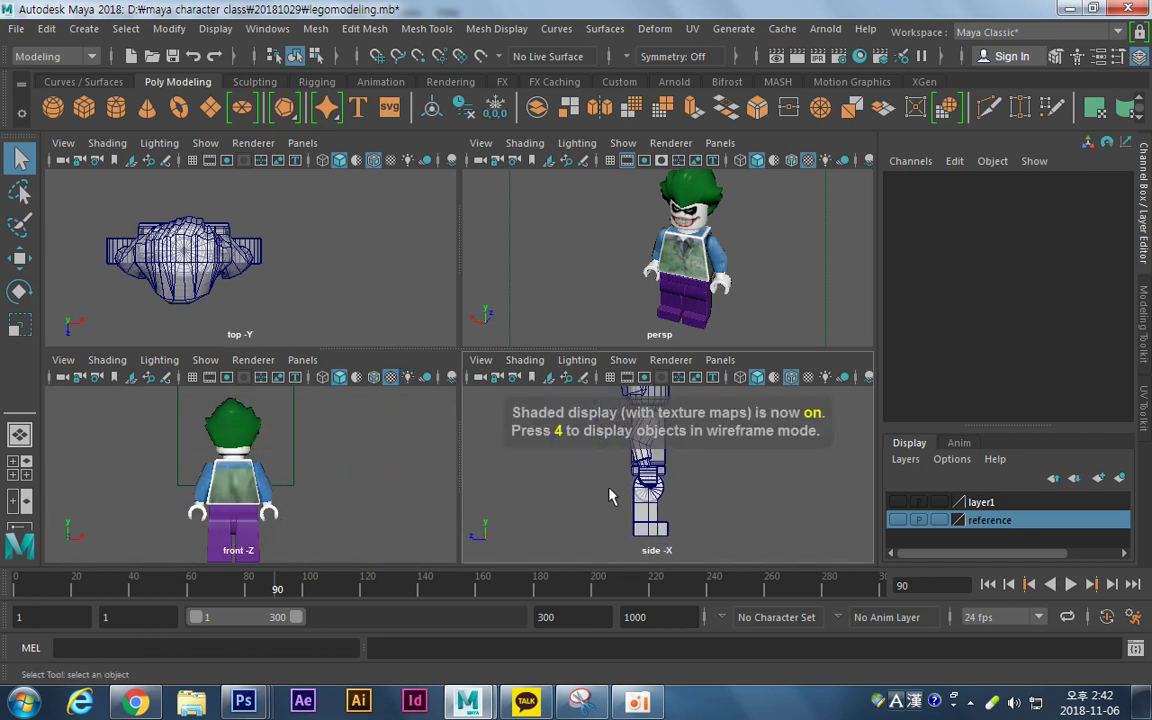
{"action": "middle_click_drag", "start_coordinate": [697, 472], "coordinate": [704, 515], "text": "alt"}
{"action": "right_click_drag", "start_coordinate": [731, 498], "coordinate": [615, 491], "text": "alt"}
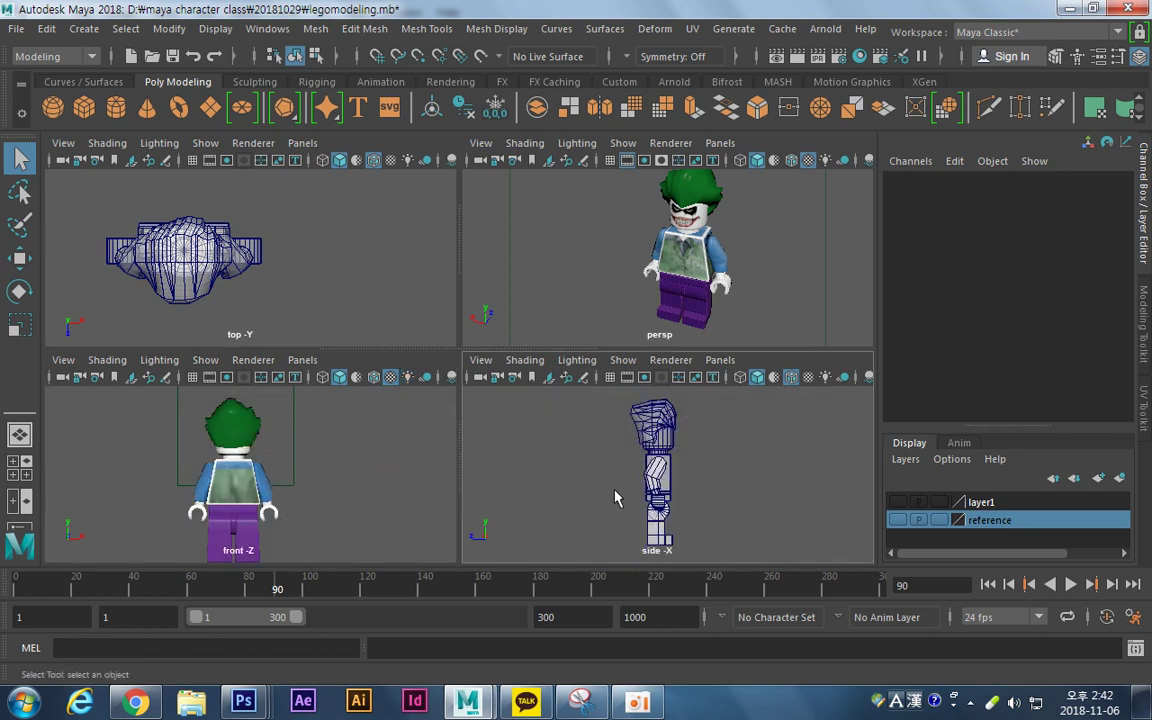
{"action": "key", "text": "6"}
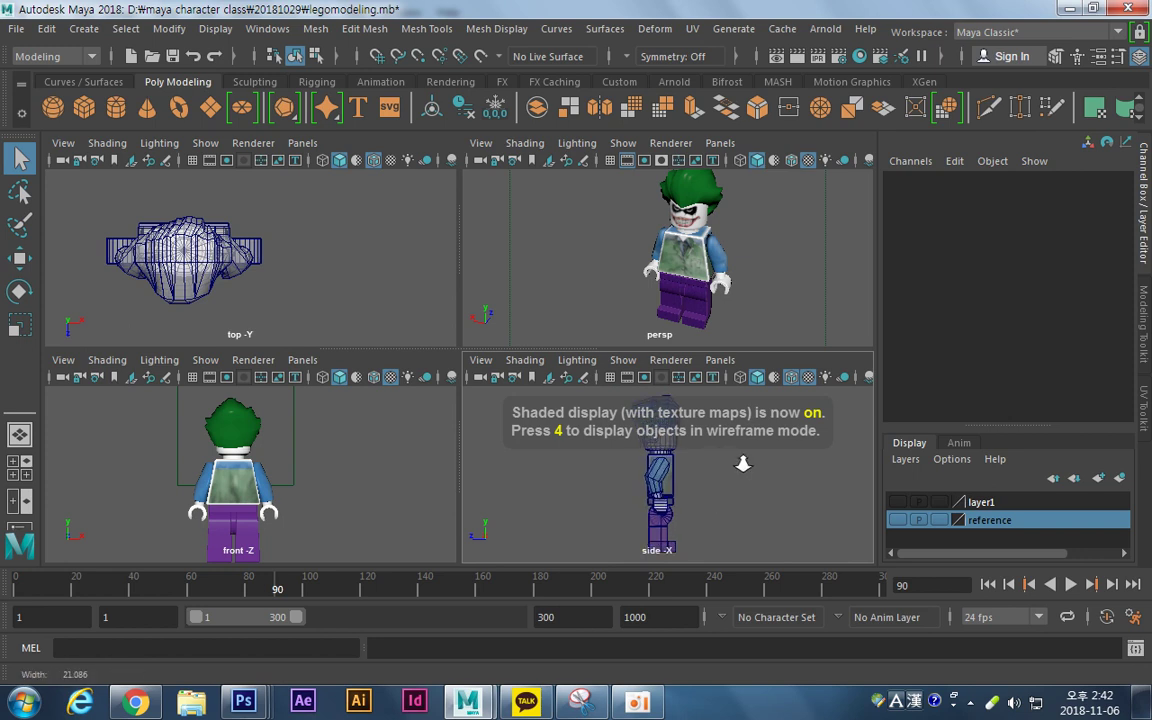
{"action": "key", "text": "6"}
Center the figure in the top view and display it with textures, as in the front view.
{"action": "mouse_move", "coordinate": [298, 286]}
{"action": "middle_mouse_down", "text": "alt"}
{"action": "mouse_move", "coordinate": [351, 292]}
{"action": "mouse_move", "coordinate": [323, 315]}
{"action": "middle_mouse_up", "text": "alt"}
{"action": "key", "text": "6"}
{"action": "mouse_move", "coordinate": [328, 469]}
{"action": "middle_mouse_down", "text": "alt"}
{"action": "mouse_move", "coordinate": [327, 452]}
{"action": "mouse_move", "coordinate": [329, 463]}
{"action": "middle_mouse_up", "text": "alt"}
{"action": "key", "text": "6"}
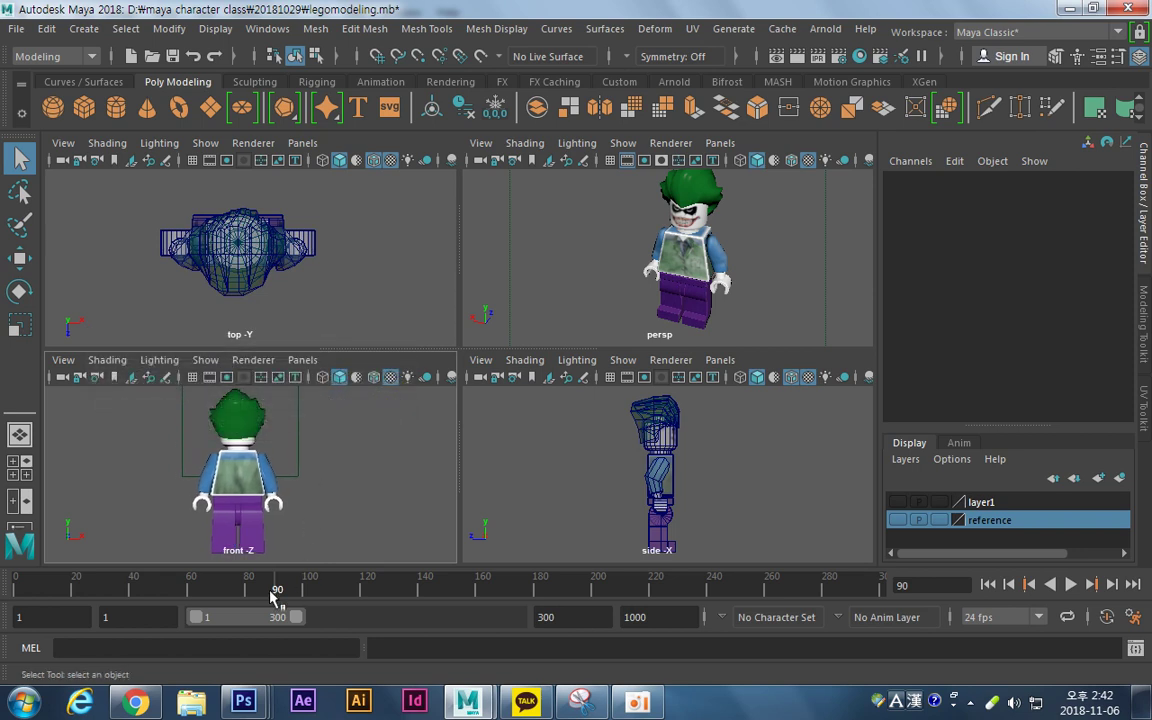
Change the front view to the back1 camera and frame the whole figure from its face side.
{"action": "middle_click_drag", "start_coordinate": [252, 427], "coordinate": [279, 461], "text": "alt"}
{"action": "key", "text": "space"}
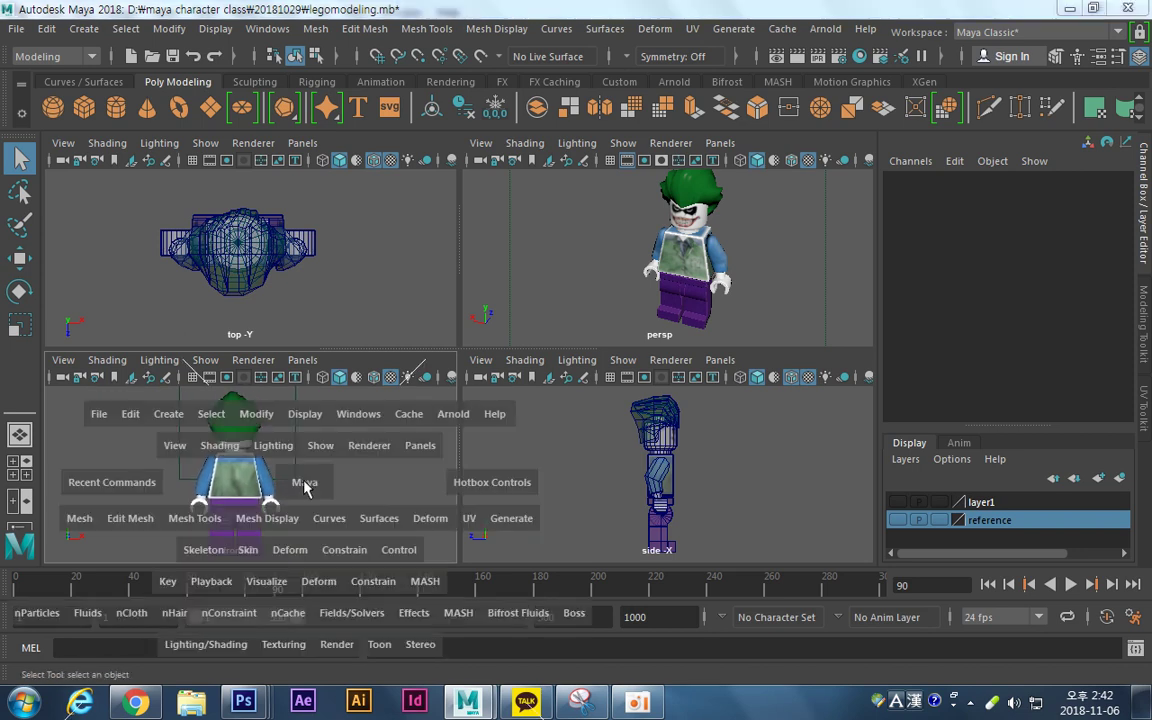
{"action": "left_click_drag", "start_coordinate": [311, 490], "coordinate": [258, 518]}
{"action": "scroll", "coordinate": [121, 480], "scroll_direction": "down", "scroll_amount": 4}
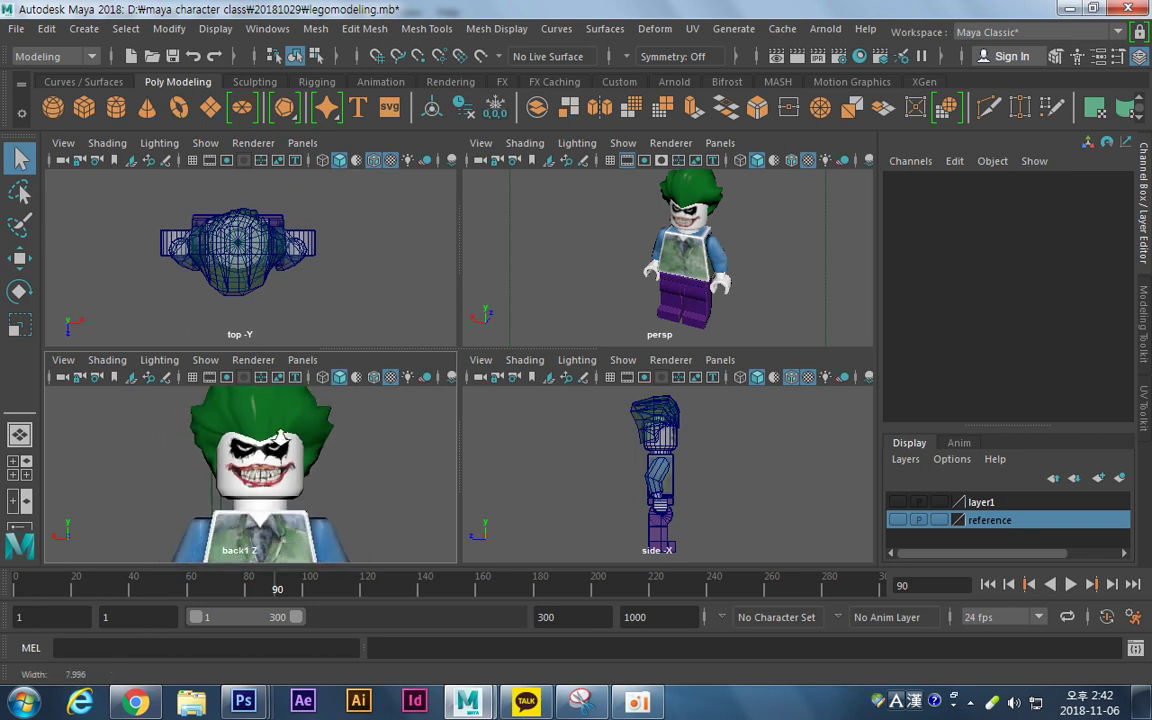
{"action": "middle_click_drag", "start_coordinate": [326, 498], "coordinate": [311, 455], "text": "alt"}
{"action": "right_click_drag", "start_coordinate": [311, 455], "coordinate": [186, 484], "text": "alt"}
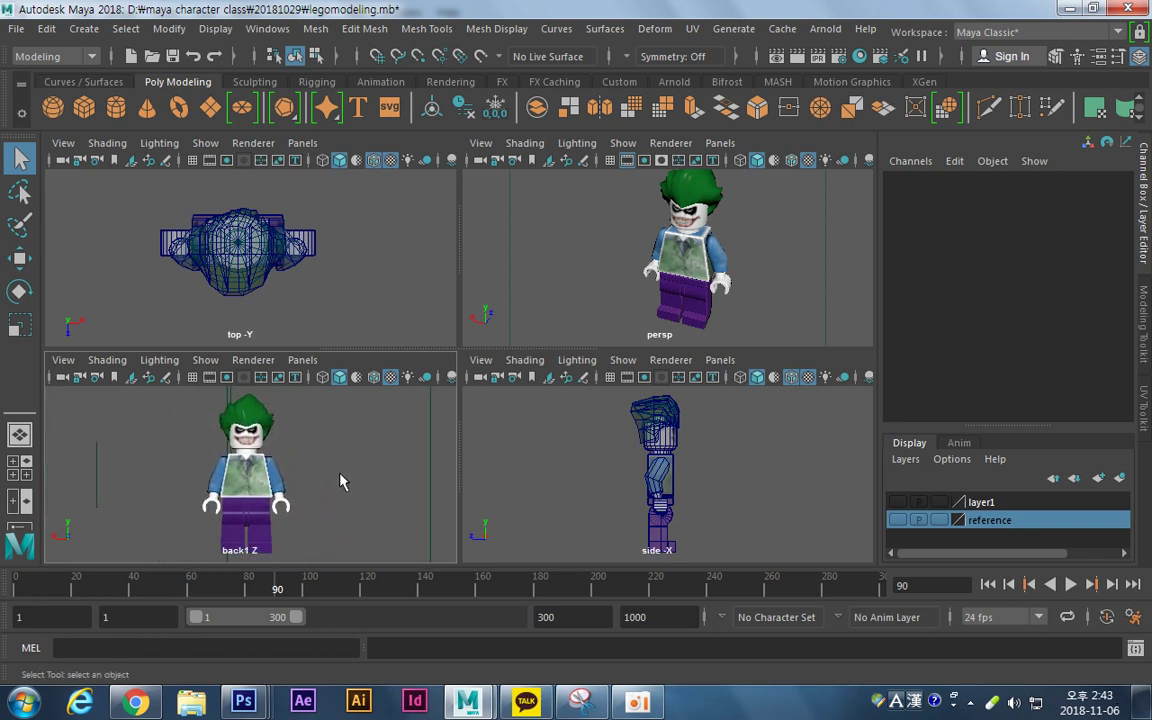
Turn off XRay shading in the side view.
{"action": "middle_click_drag", "start_coordinate": [694, 460], "coordinate": [692, 457], "text": "alt"}
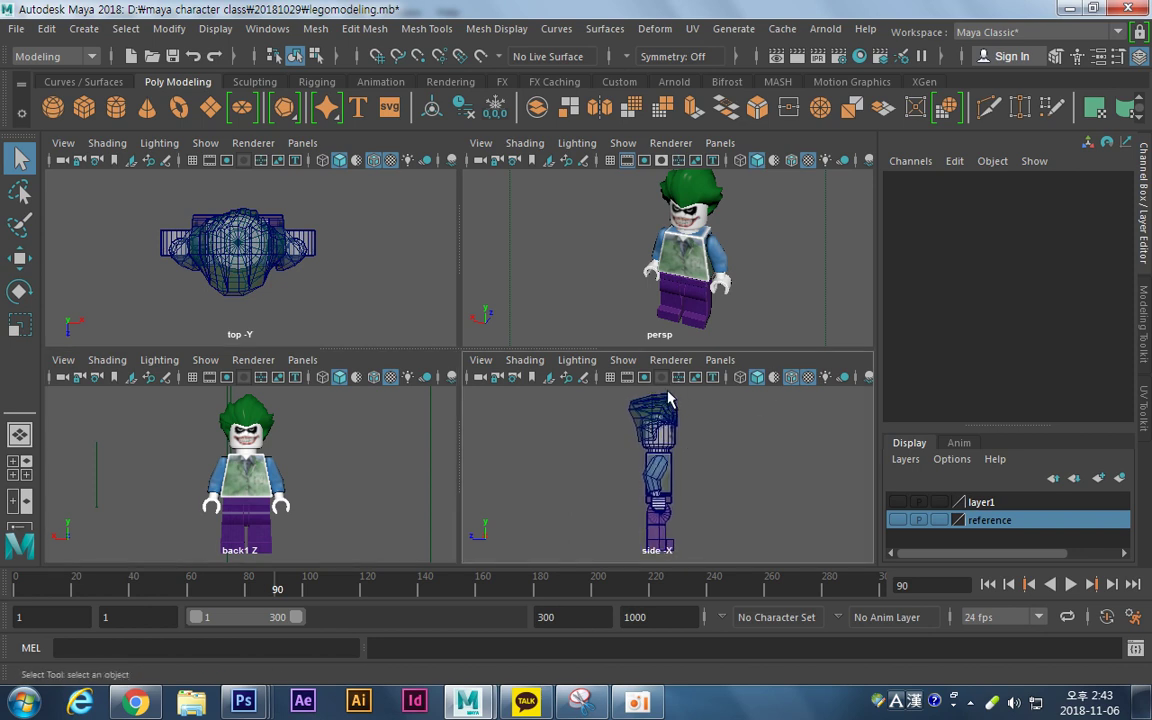
{"action": "left_click", "coordinate": [726, 379]}
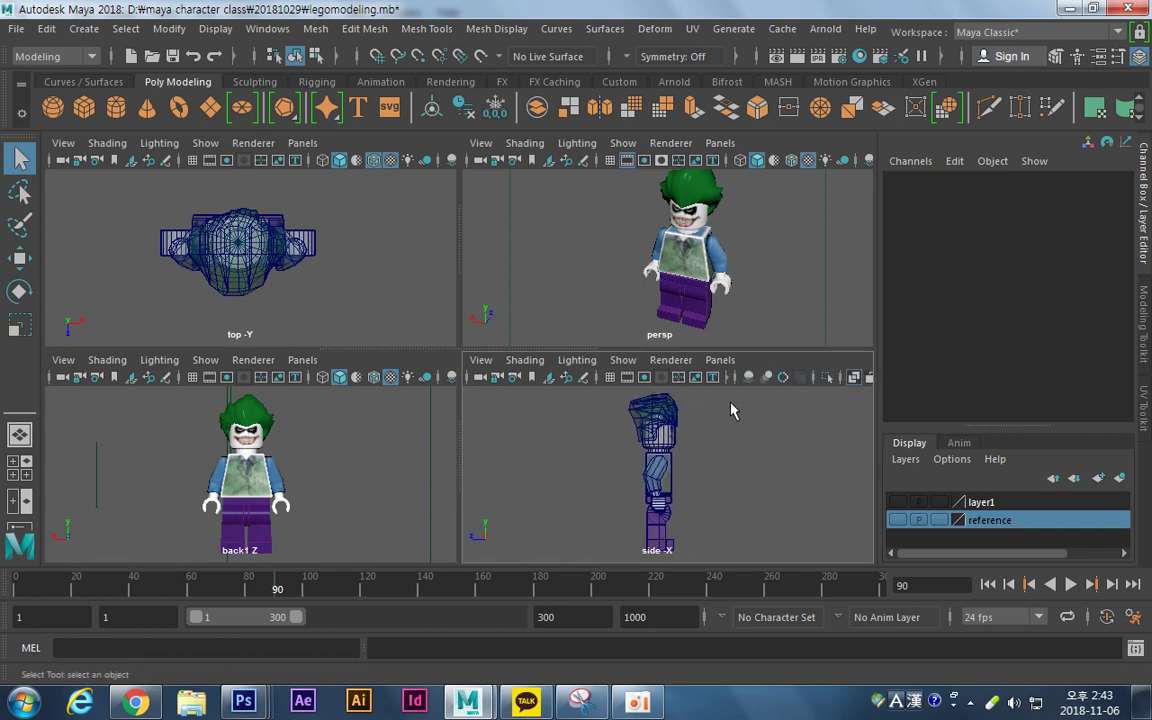
{"action": "left_click", "coordinate": [853, 379]}
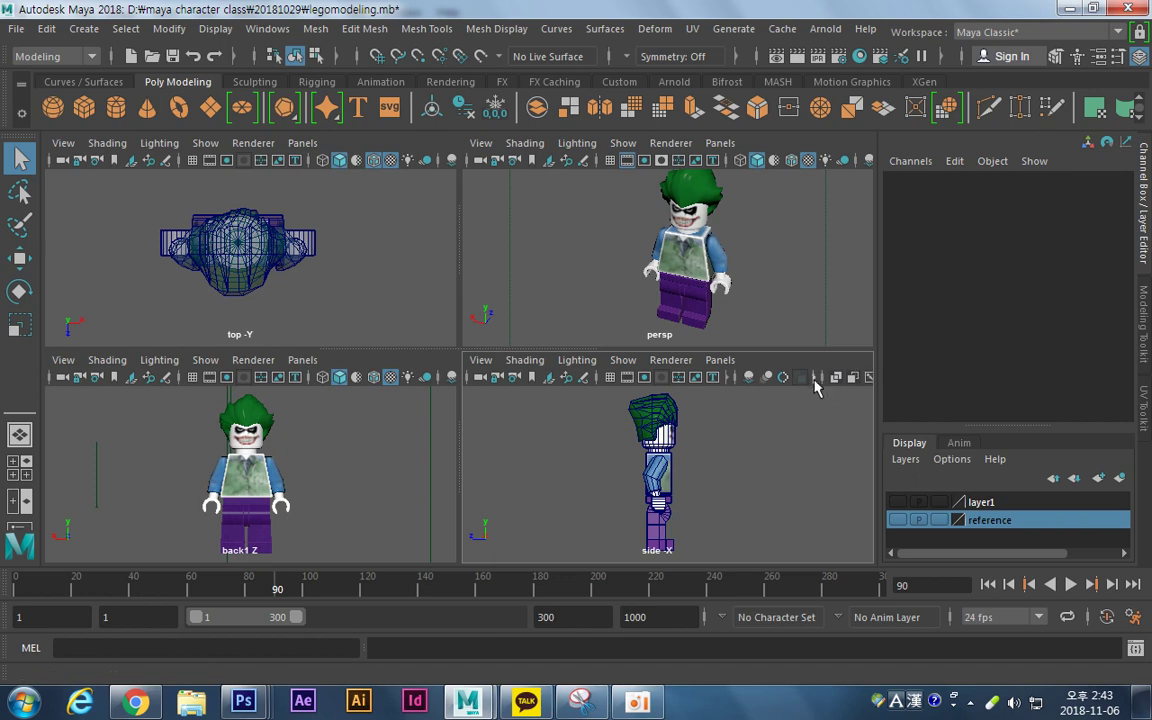
{"action": "left_click", "coordinate": [815, 378]}
{"action": "left_click", "coordinate": [816, 379]}
Inspect the figure with XRay shading in the maximized perspective view, restore solid shading, and enable X-Ray Joints.
{"action": "key", "text": "space"}
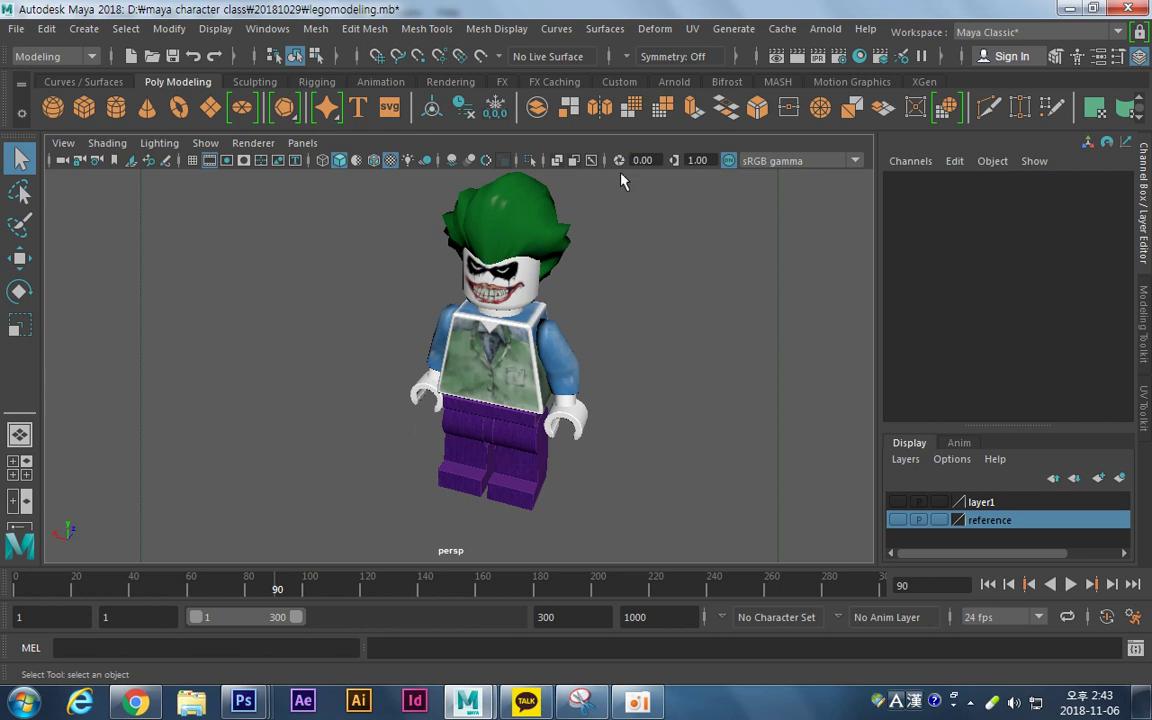
{"action": "left_click", "coordinate": [556, 160]}
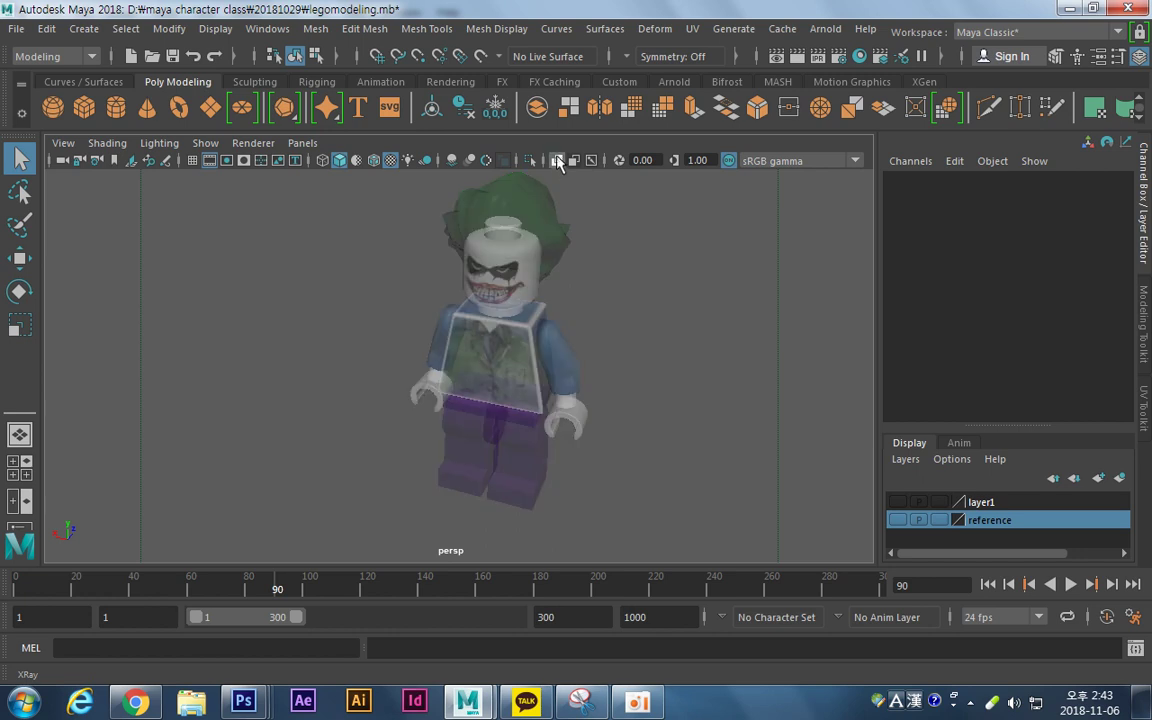
{"action": "mouse_move", "coordinate": [670, 368]}
{"action": "left_mouse_down", "text": "alt"}
{"action": "mouse_move", "coordinate": [607, 288]}
{"action": "mouse_move", "coordinate": [499, 339]}
{"action": "mouse_move", "coordinate": [684, 352]}
{"action": "mouse_move", "coordinate": [676, 366]}
{"action": "left_mouse_up", "text": "alt"}
{"action": "middle_click_drag", "start_coordinate": [577, 361], "coordinate": [535, 368], "text": "alt"}
{"action": "right_click_drag", "start_coordinate": [535, 368], "coordinate": [426, 395], "text": "alt"}
{"action": "middle_click_drag", "start_coordinate": [531, 312], "coordinate": [537, 324], "text": "alt"}
{"action": "right_click_drag", "start_coordinate": [537, 324], "coordinate": [627, 319], "text": "alt"}
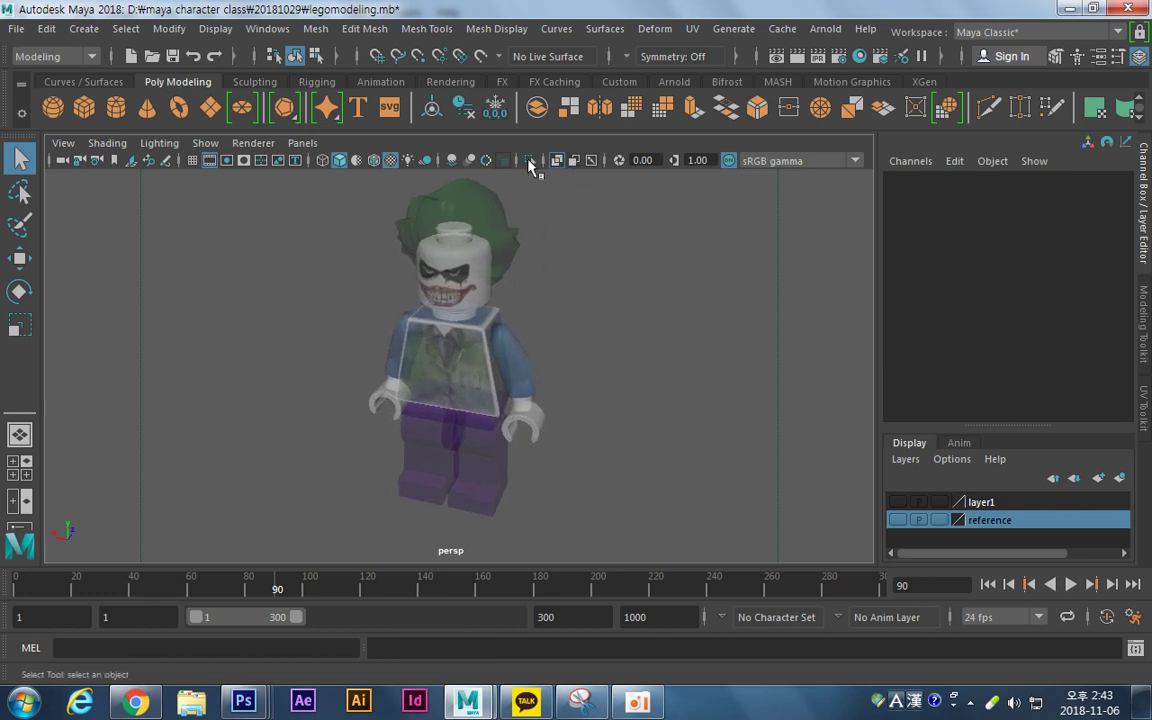
{"action": "left_click", "coordinate": [557, 160]}
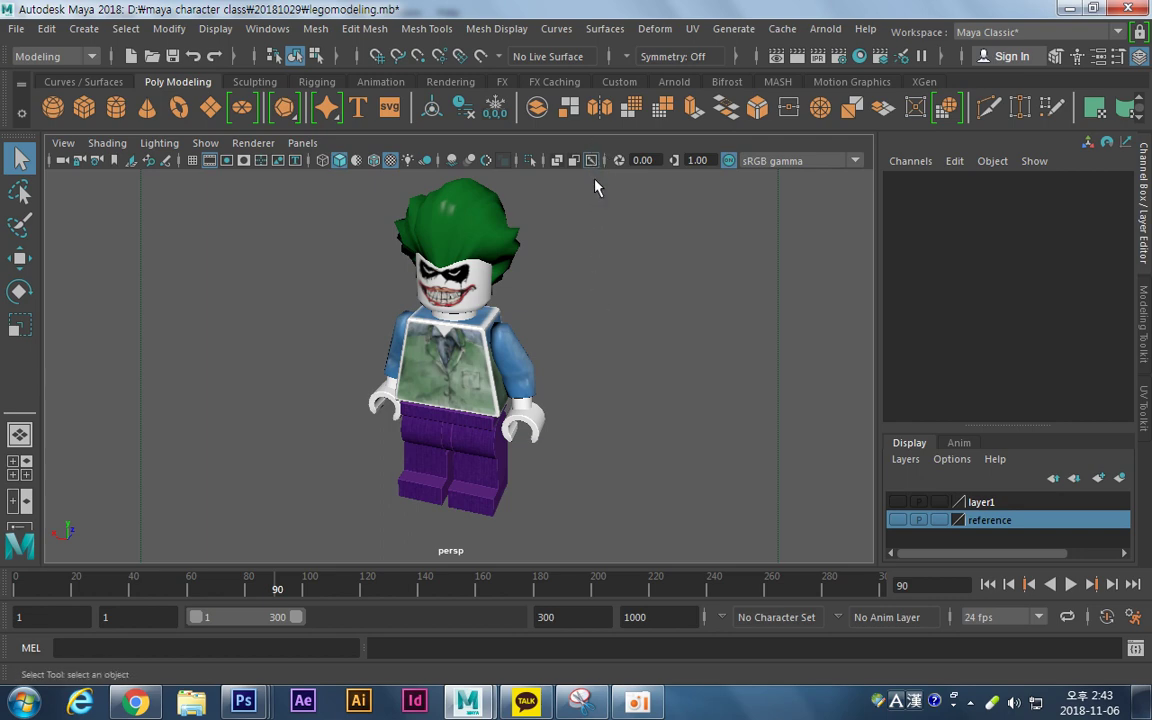
Maximize the back1 view, enable X-Ray Joints there, and return to the four-view layout.
{"action": "key", "text": "space"}
{"action": "key", "text": "space"}
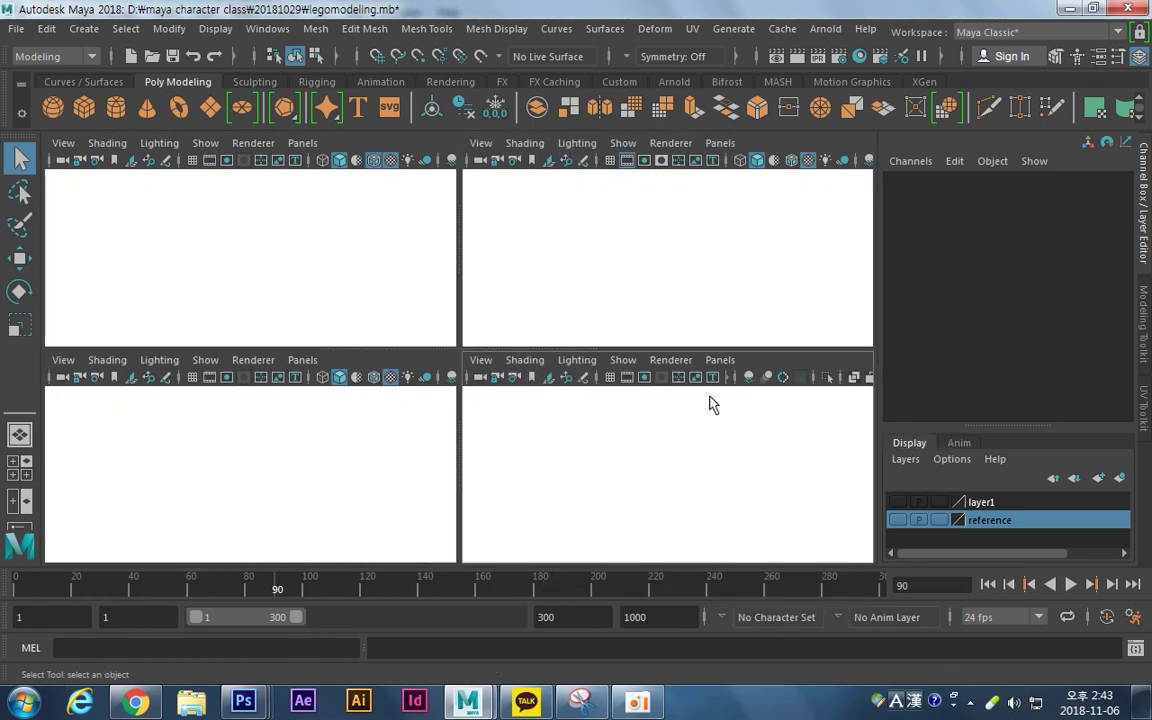
{"action": "key", "text": "space"}
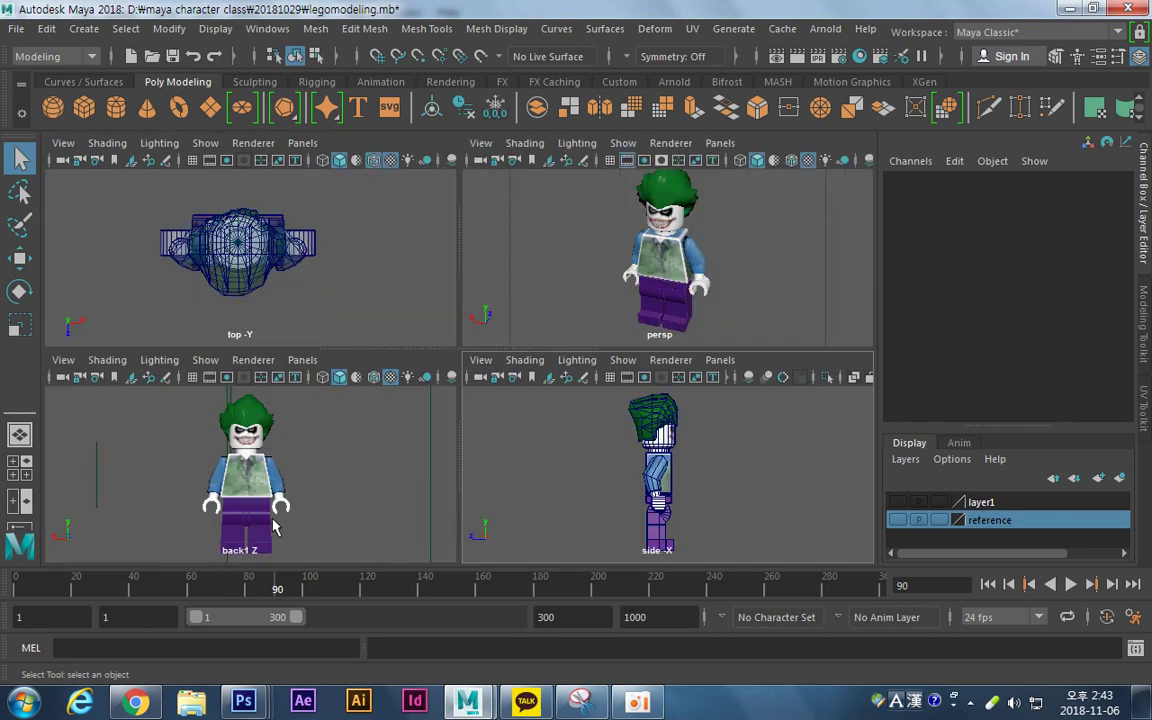
{"action": "key", "text": "space"}
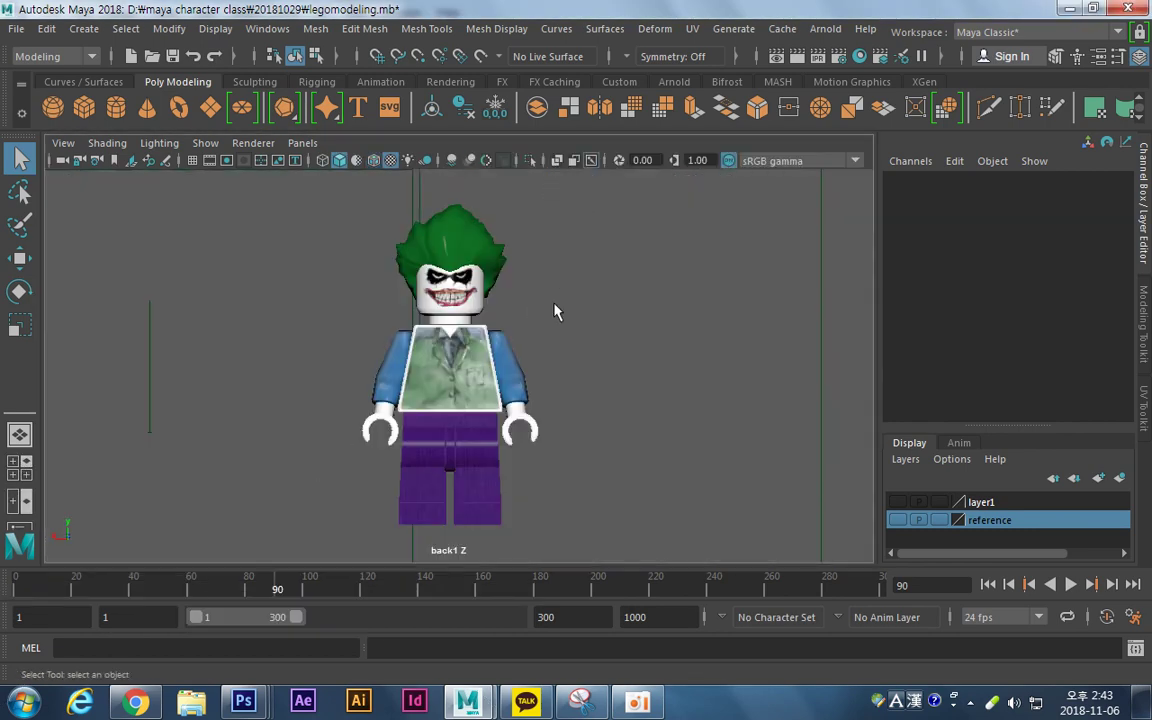
{"action": "key", "text": "space"}
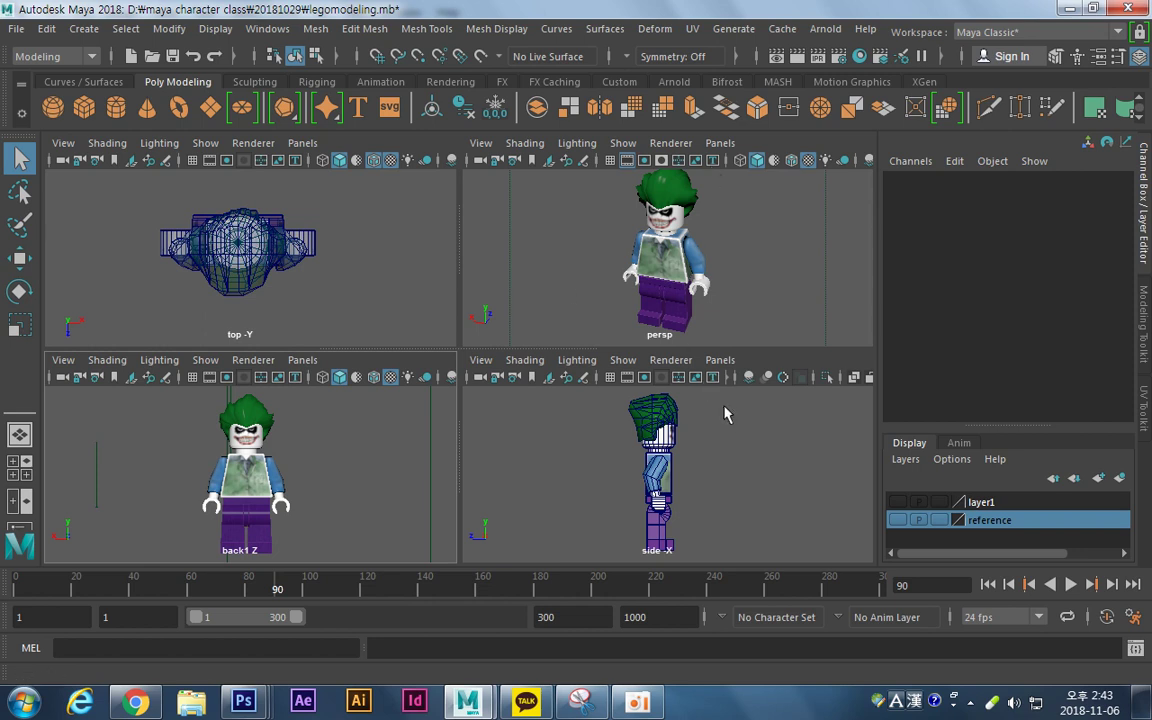
Turn off Wireframe on Shaded in the side view.
{"action": "left_click", "coordinate": [598, 378]}
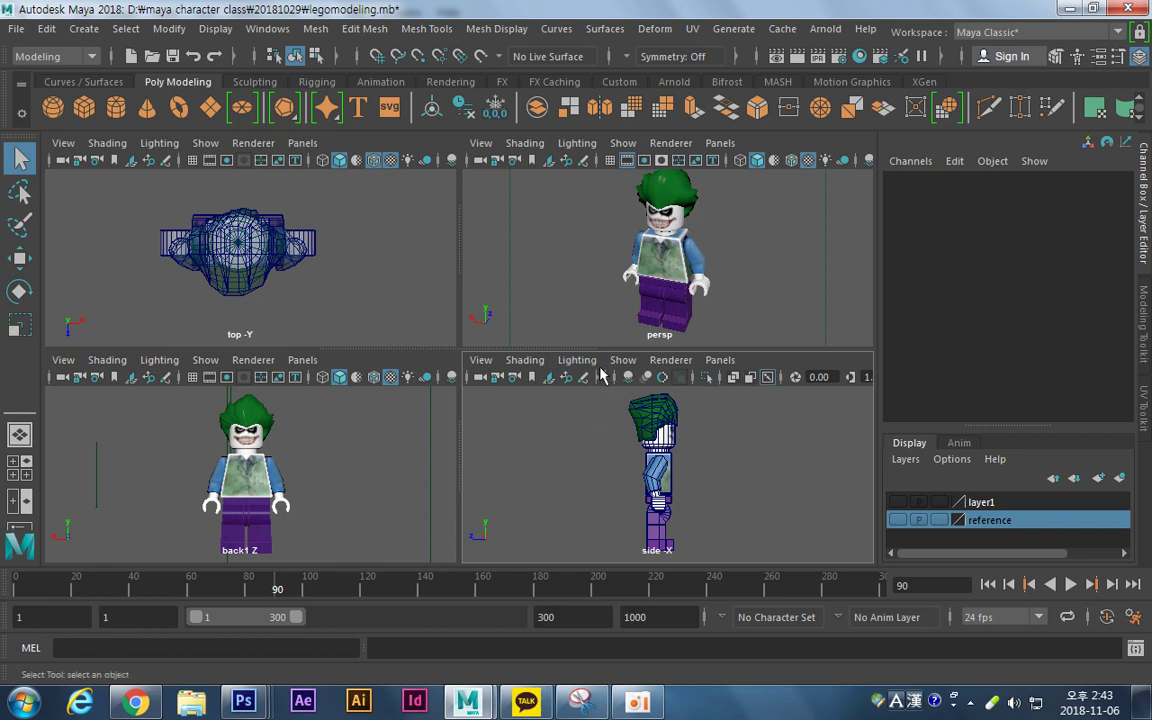
{"action": "left_click", "coordinate": [605, 378]}
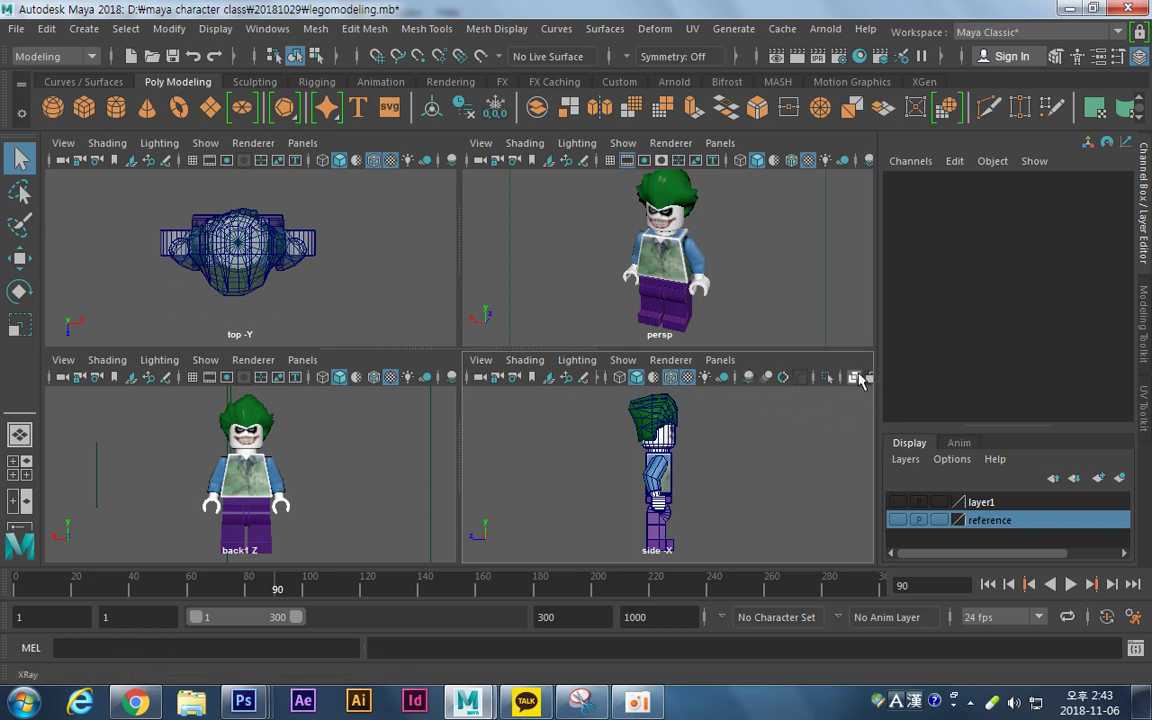
{"action": "left_click", "coordinate": [671, 378]}
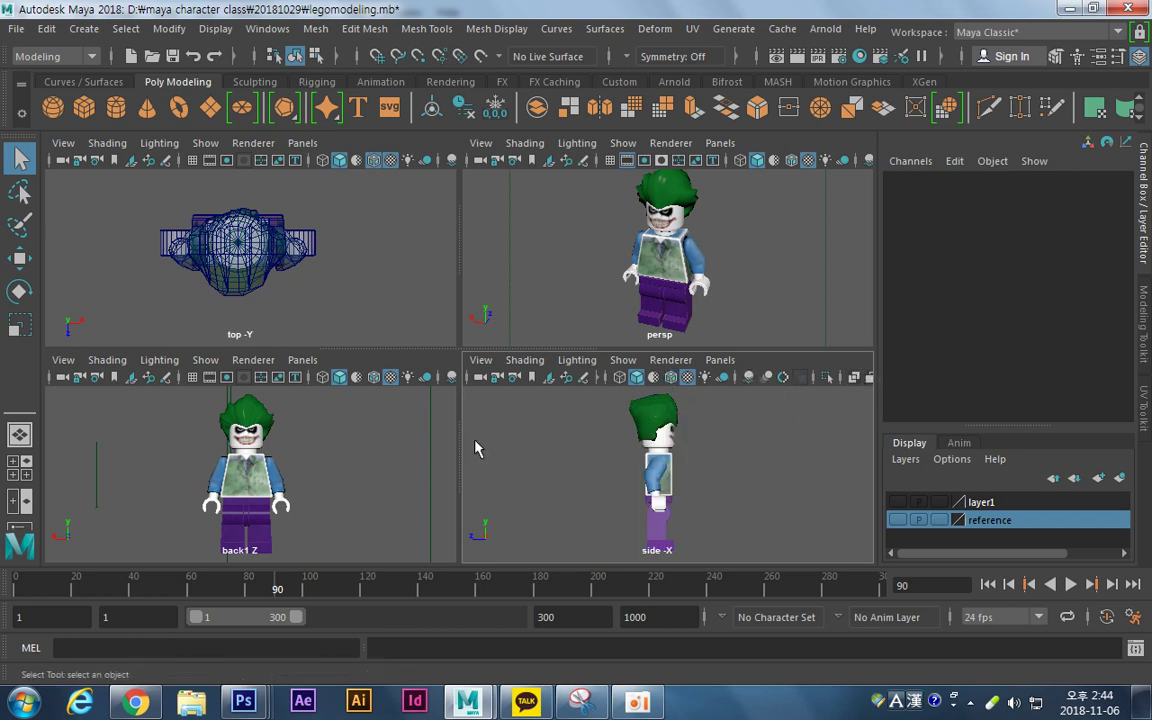
Maximize the side view and display the figure with wireframe over its textured shading.
{"action": "middle_click_drag", "start_coordinate": [272, 490], "coordinate": [269, 488], "text": "alt"}
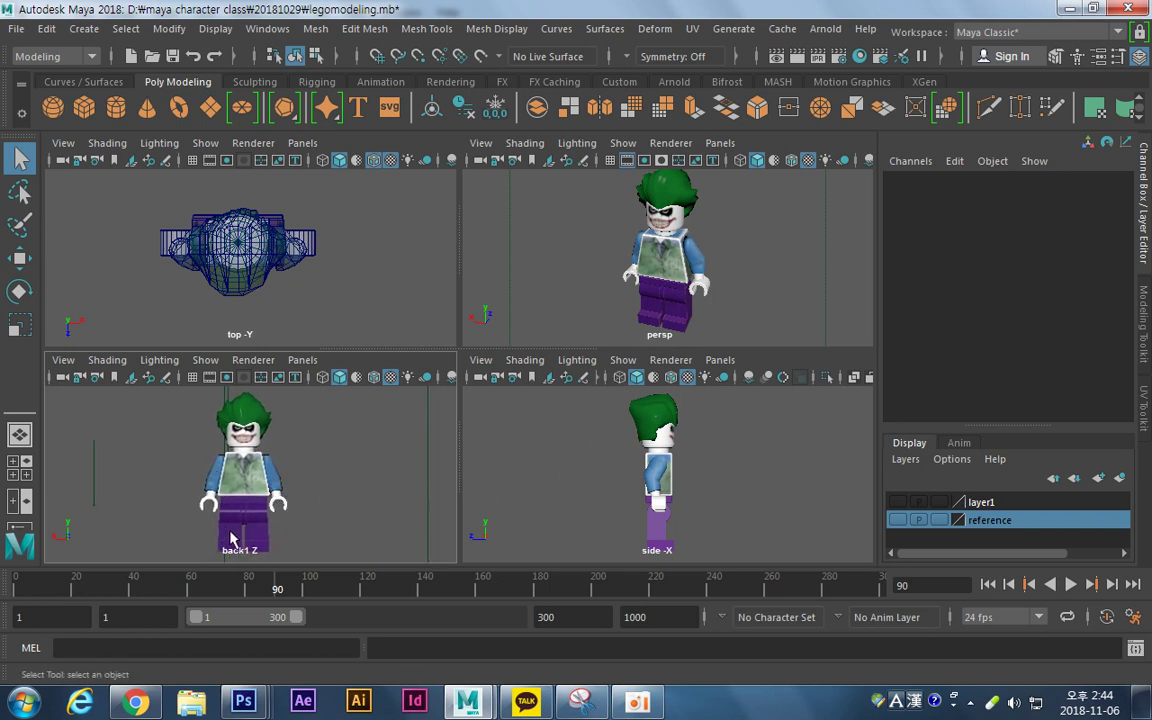
{"action": "middle_click_drag", "start_coordinate": [645, 452], "coordinate": [636, 458], "text": "alt"}
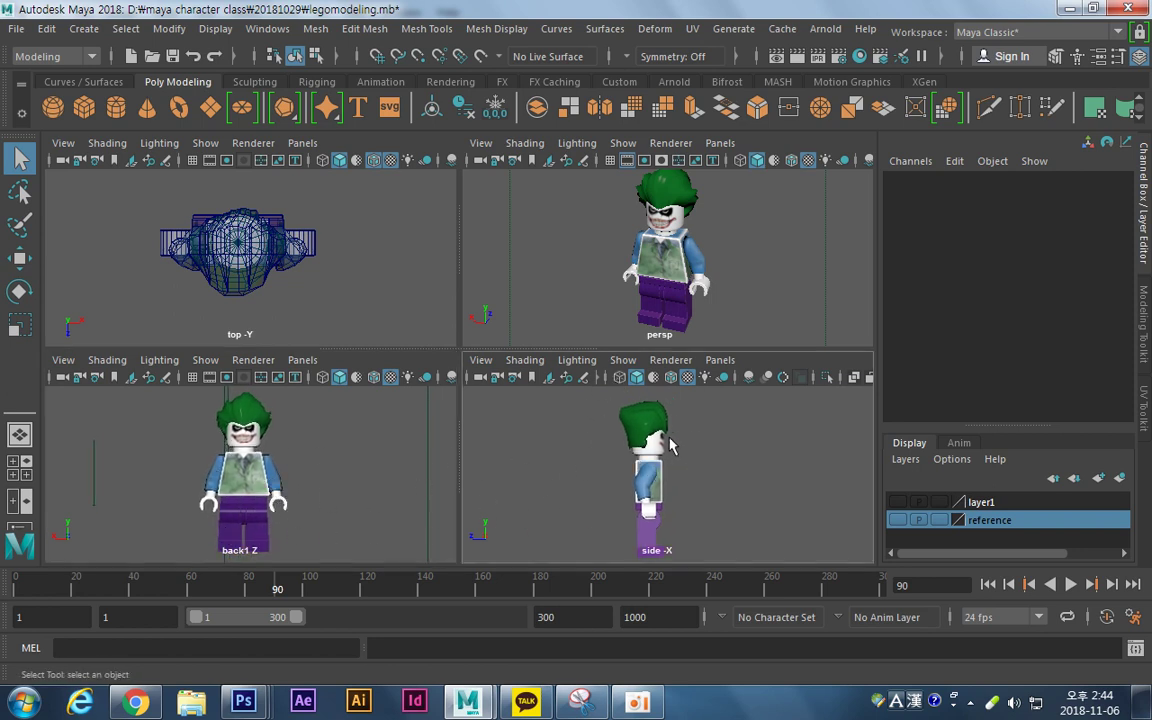
{"action": "key", "text": "space"}
{"action": "middle_click_drag", "start_coordinate": [481, 427], "coordinate": [519, 436], "text": "alt"}
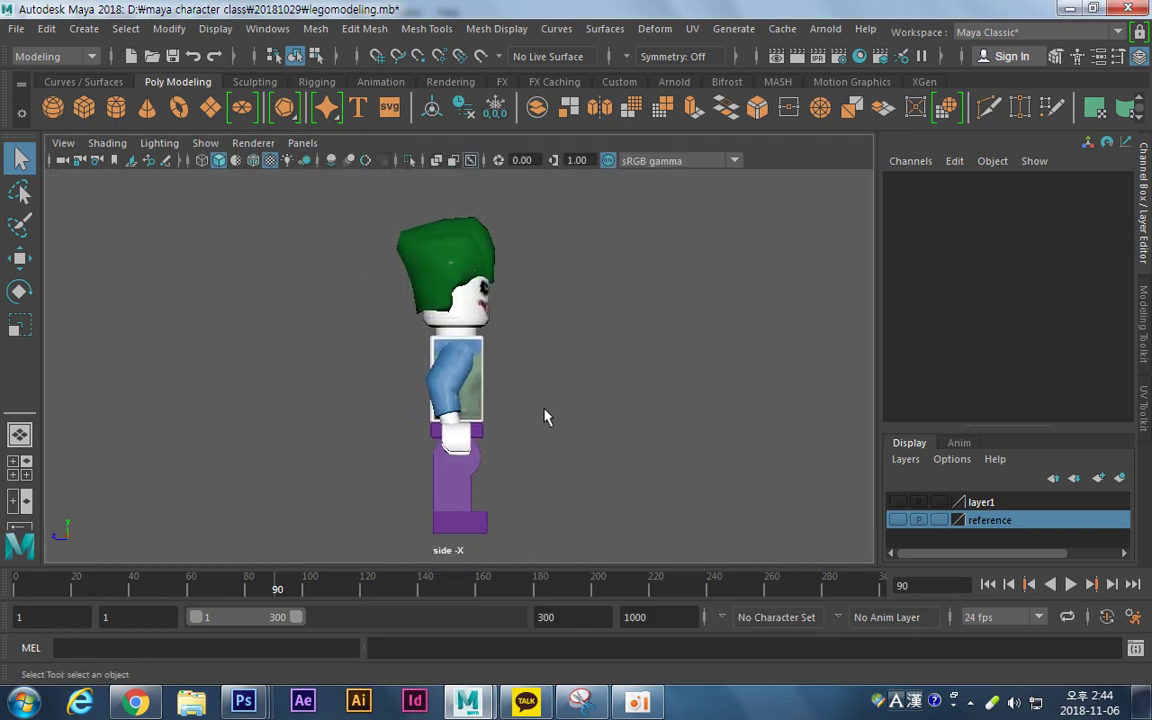
{"action": "left_click", "coordinate": [253, 160]}
{"action": "middle_click_drag", "start_coordinate": [494, 391], "coordinate": [507, 386], "text": "alt"}
{"action": "right_click_drag", "start_coordinate": [558, 385], "coordinate": [622, 380], "text": "alt"}
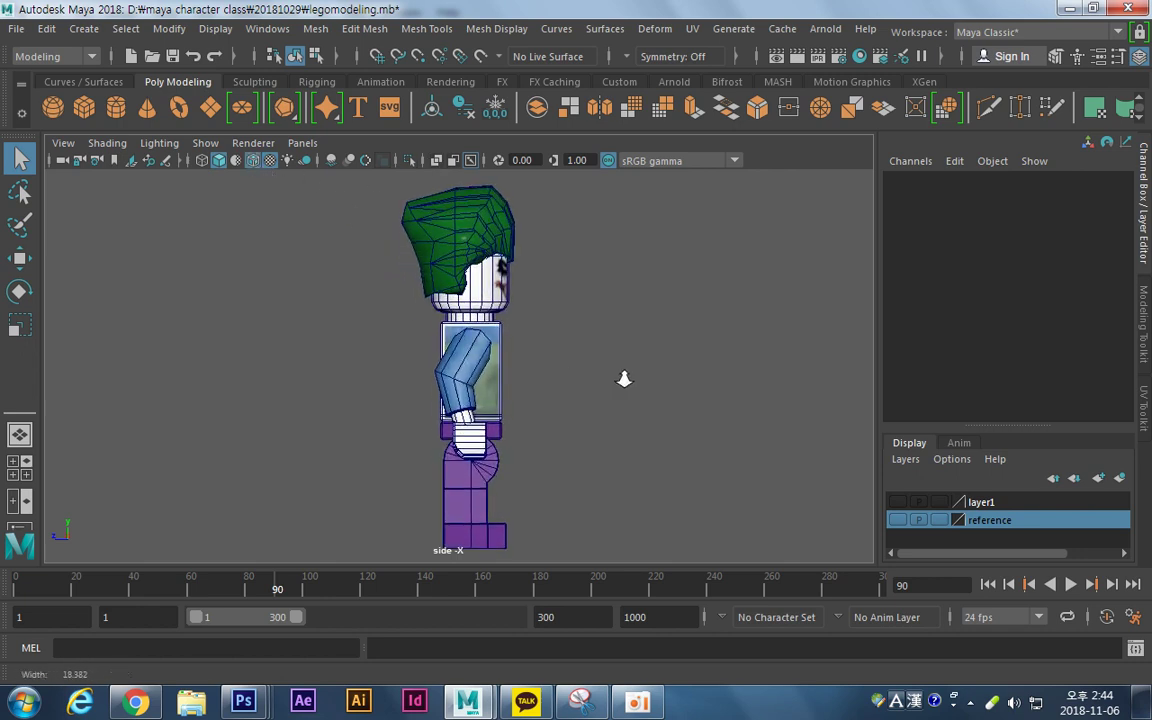
{"action": "left_click_drag", "start_coordinate": [620, 384], "coordinate": [608, 408], "text": "alt"}
{"action": "middle_click_drag", "start_coordinate": [511, 434], "coordinate": [538, 379], "text": "alt"}
{"action": "right_click_drag", "start_coordinate": [588, 378], "coordinate": [678, 385], "text": "alt"}
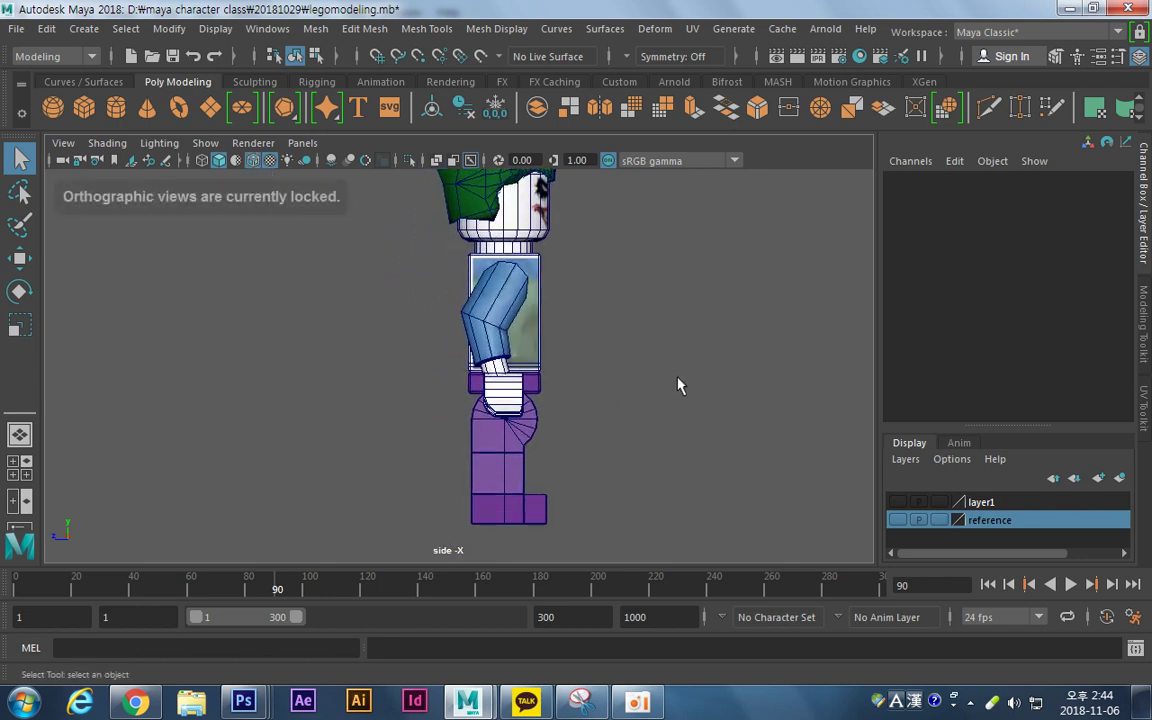
{"action": "middle_click_drag", "start_coordinate": [529, 411], "coordinate": [520, 385], "text": "alt"}
{"action": "middle_click_drag", "start_coordinate": [551, 296], "coordinate": [541, 343], "text": "alt"}
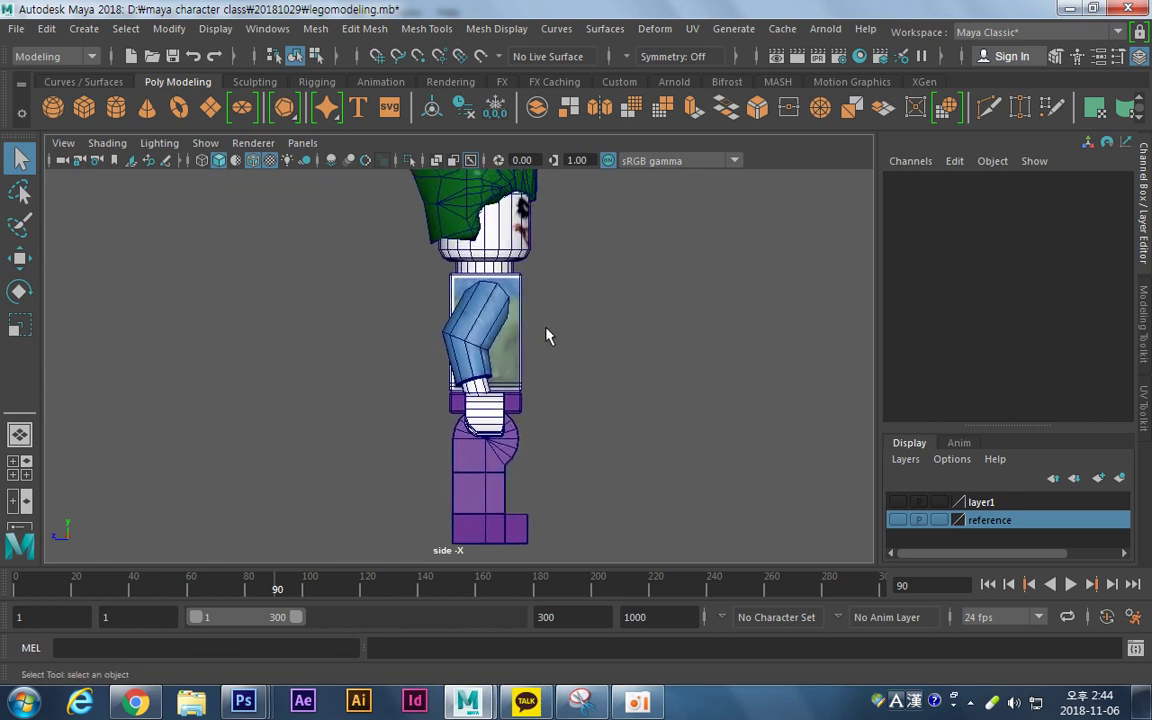
Create a chain of four joints with the Joint Tool in the empty space behind the figure in the side view.
{"action": "left_click", "coordinate": [317, 82]}
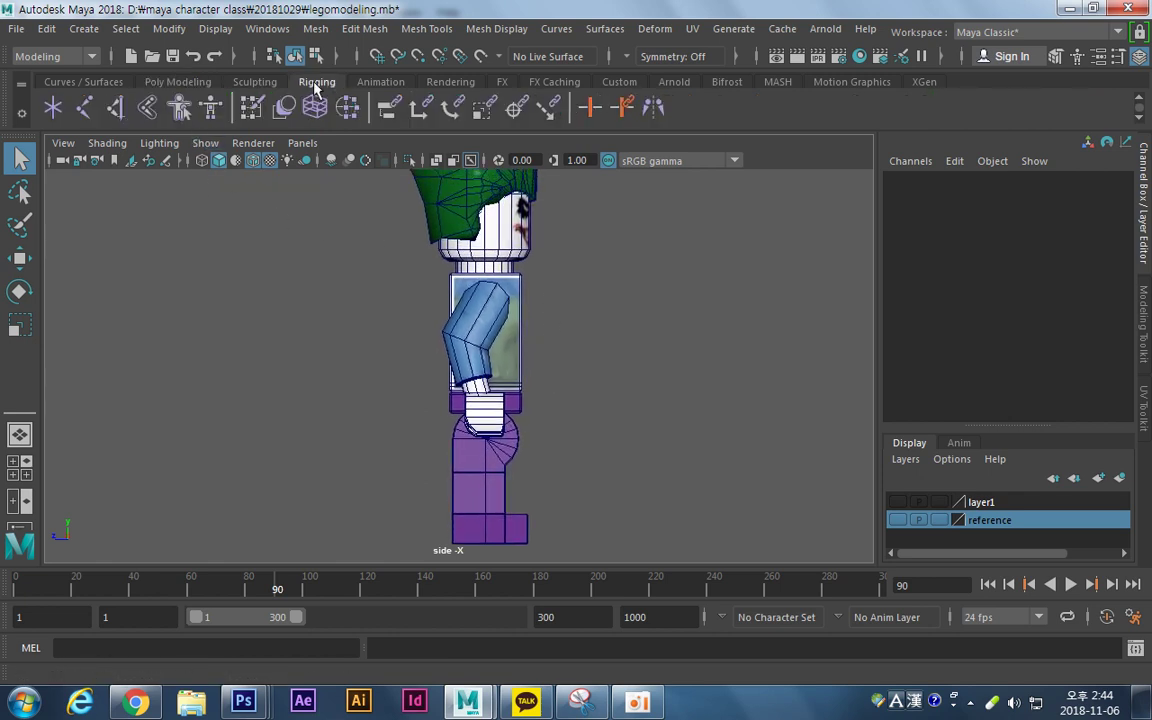
{"action": "left_click", "coordinate": [87, 108]}
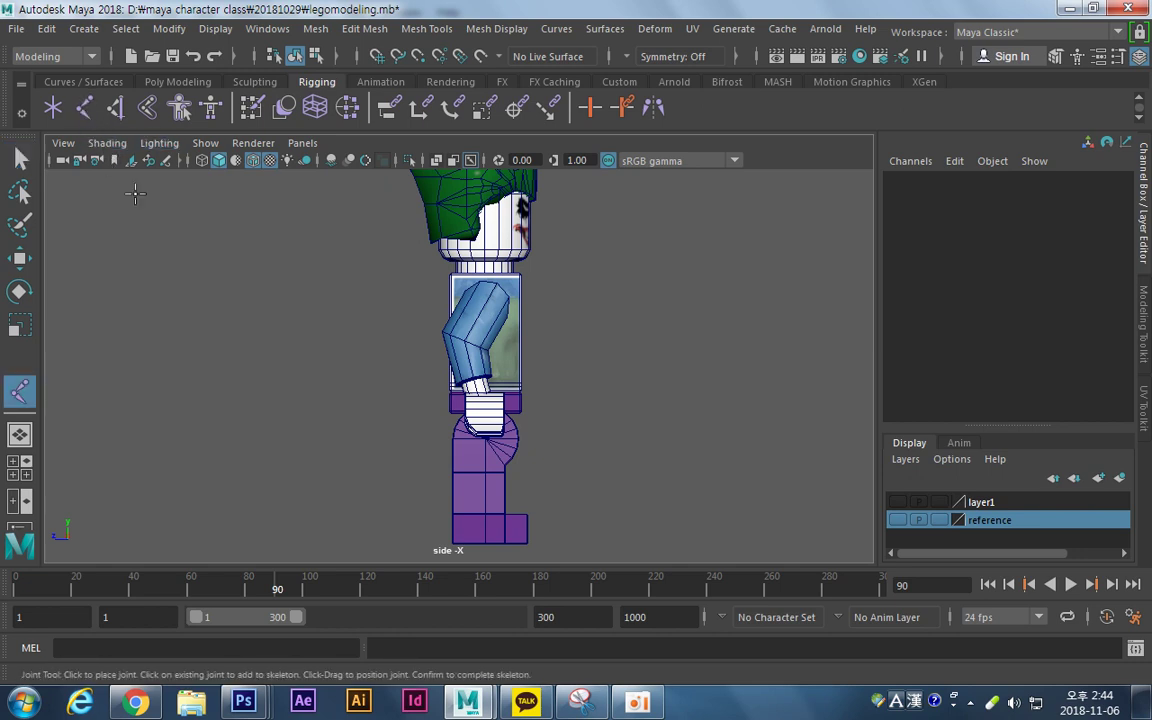
{"action": "left_click", "coordinate": [165, 289]}
{"action": "left_click", "coordinate": [363, 370]}
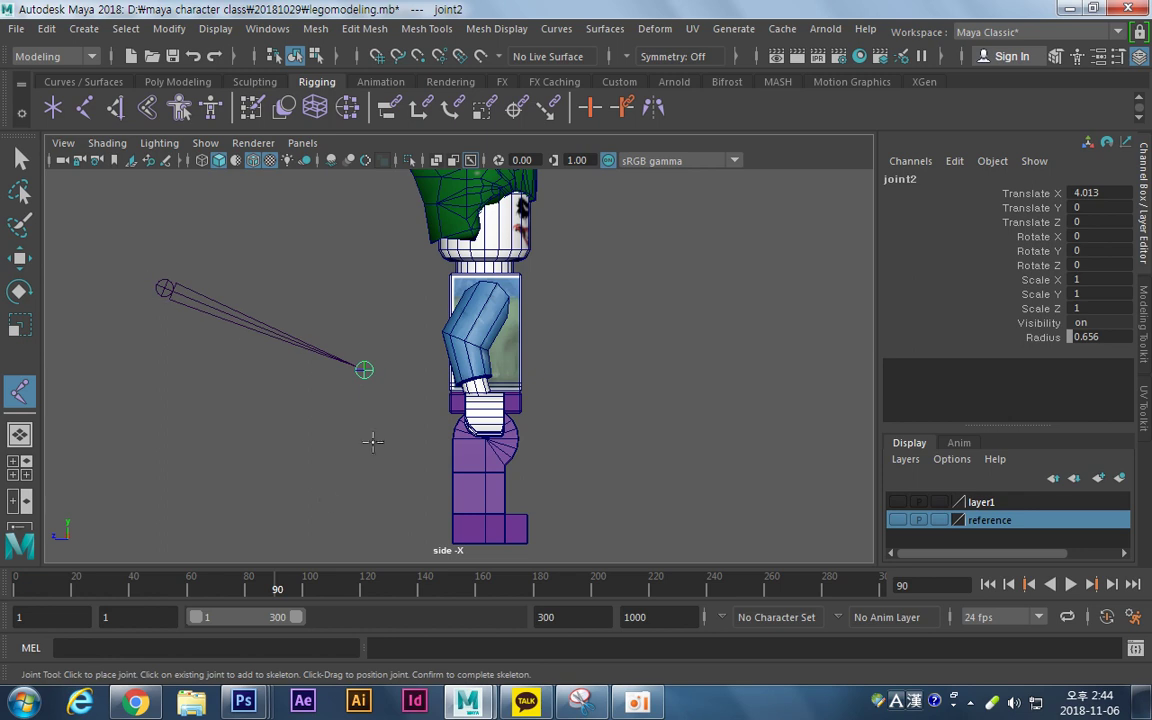
{"action": "left_click", "coordinate": [325, 485]}
{"action": "left_click", "coordinate": [166, 482]}
{"action": "key", "text": "Return"}
{"action": "key", "text": "w"}
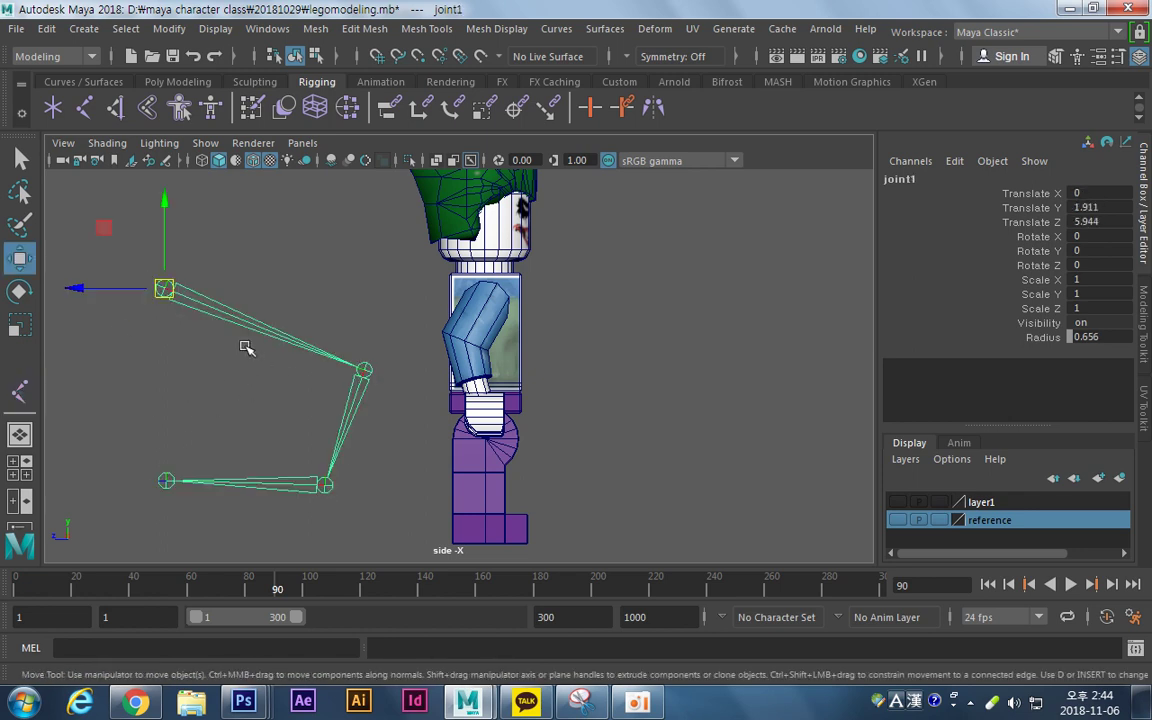
Open the Outliner and expand joint1 to show the full hierarchy of the joint chain.
{"action": "left_click", "coordinate": [20, 528]}
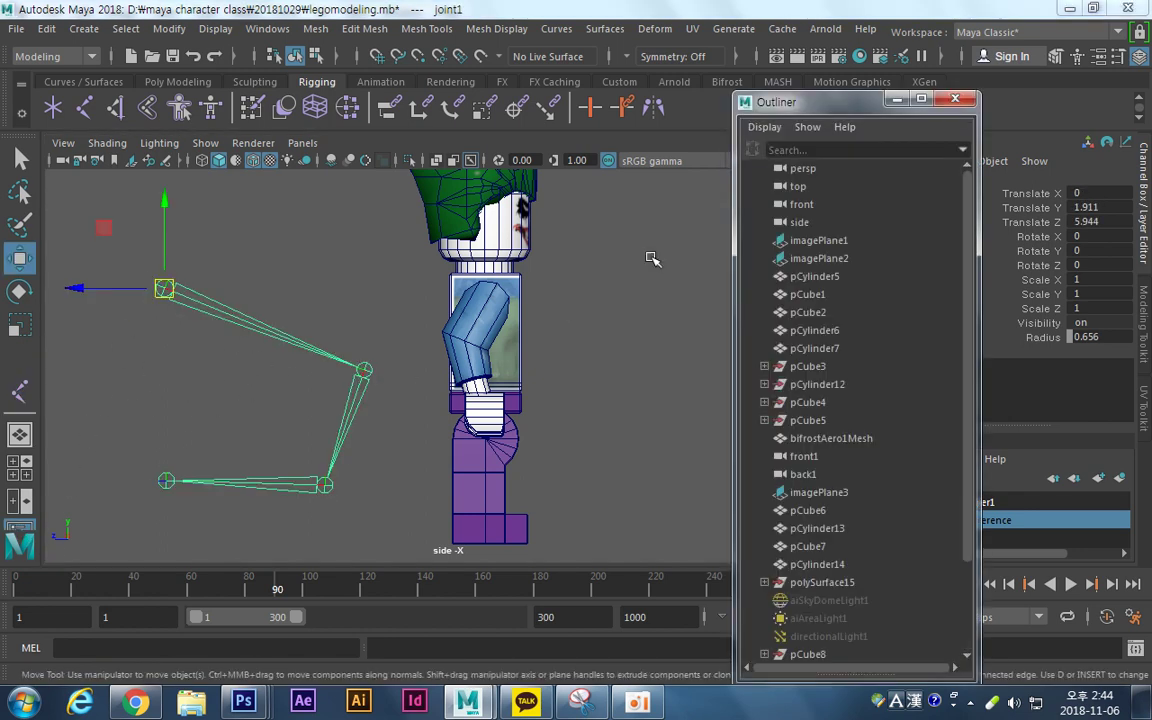
{"action": "left_click_drag", "start_coordinate": [758, 101], "coordinate": [810, 18]}
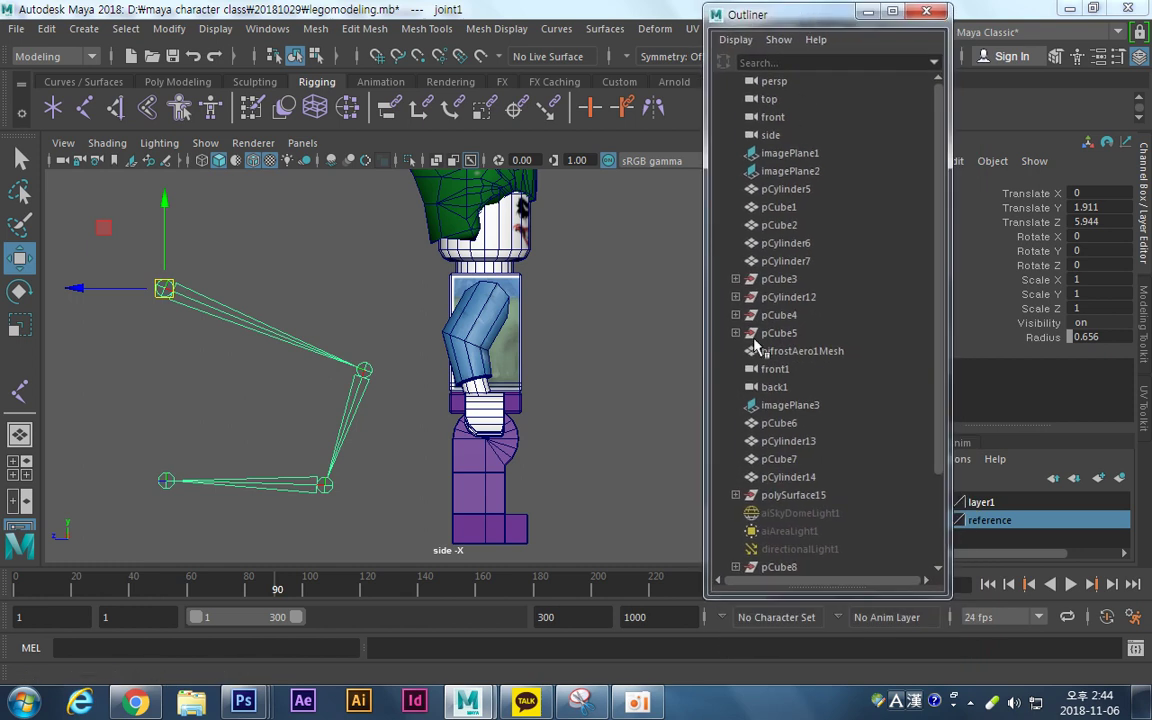
{"action": "scroll", "coordinate": [842, 294], "scroll_direction": "down", "scroll_amount": 3}
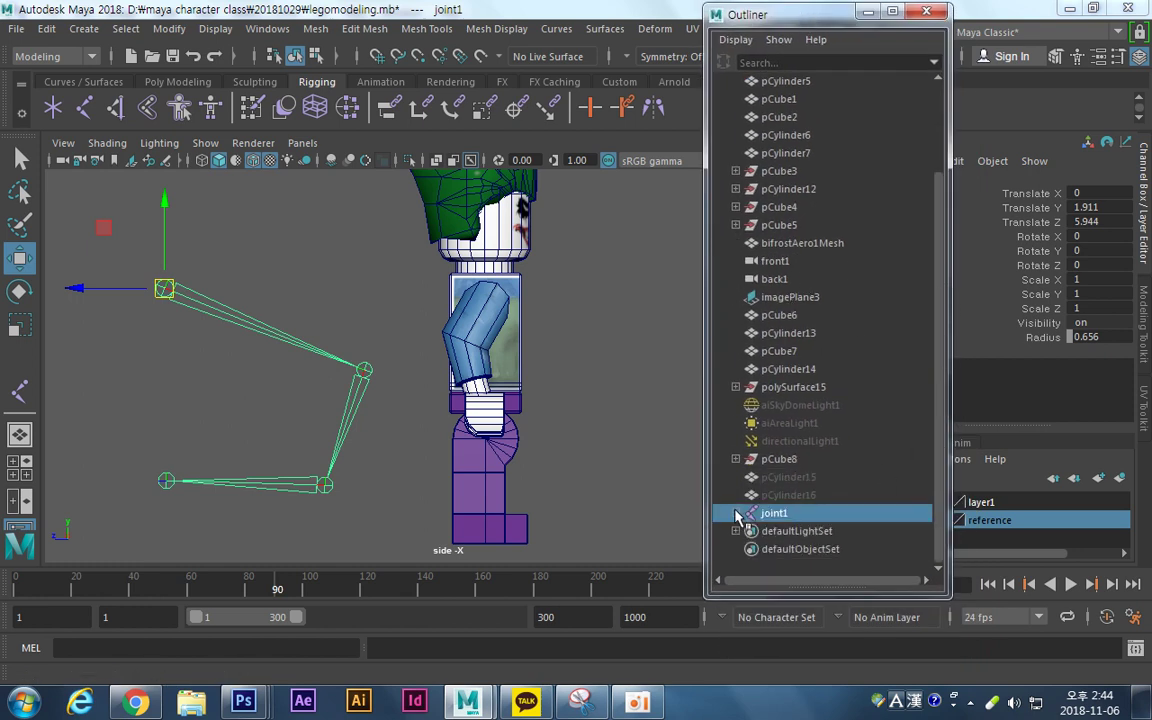
{"action": "key", "text": "super"}
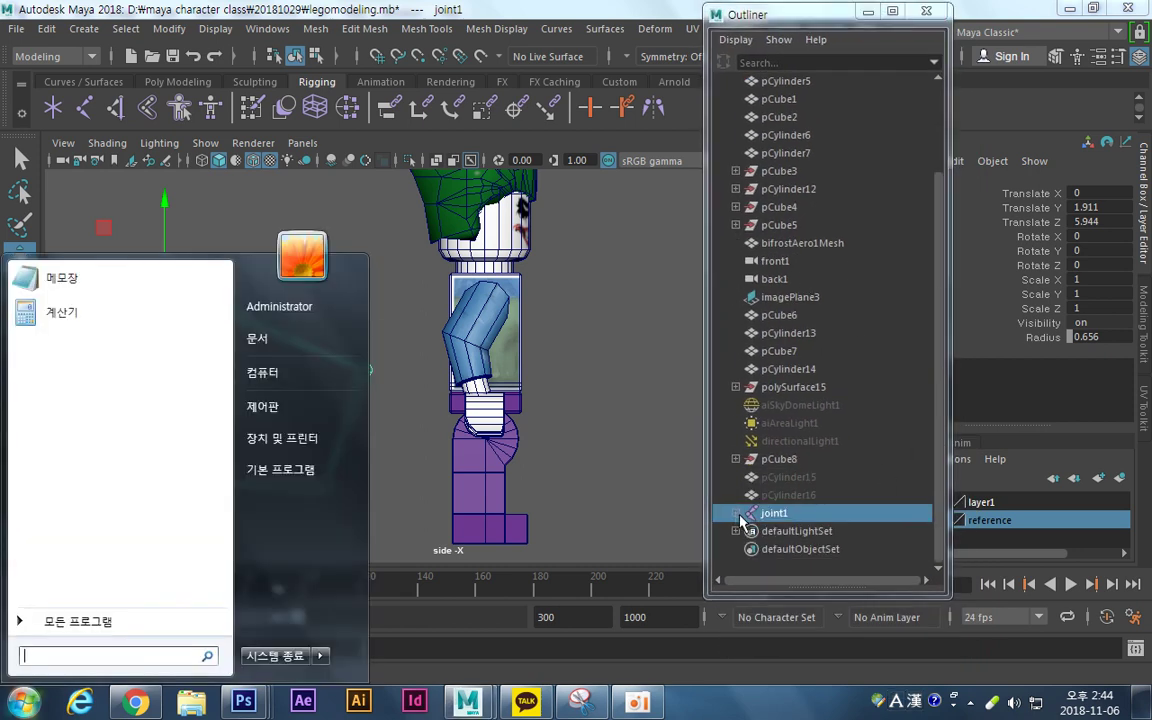
{"action": "left_click", "coordinate": [782, 514]}
{"action": "left_click", "coordinate": [737, 514], "text": "shift"}
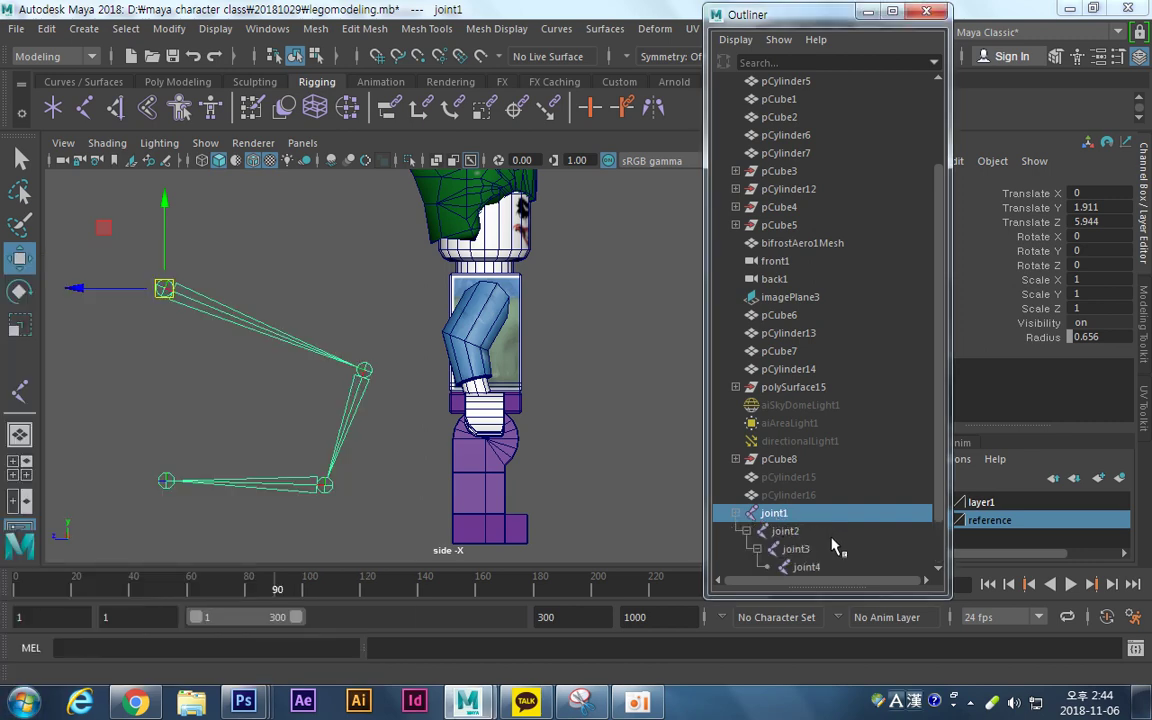
{"action": "scroll", "coordinate": [947, 450], "scroll_direction": "down", "scroll_amount": 2}
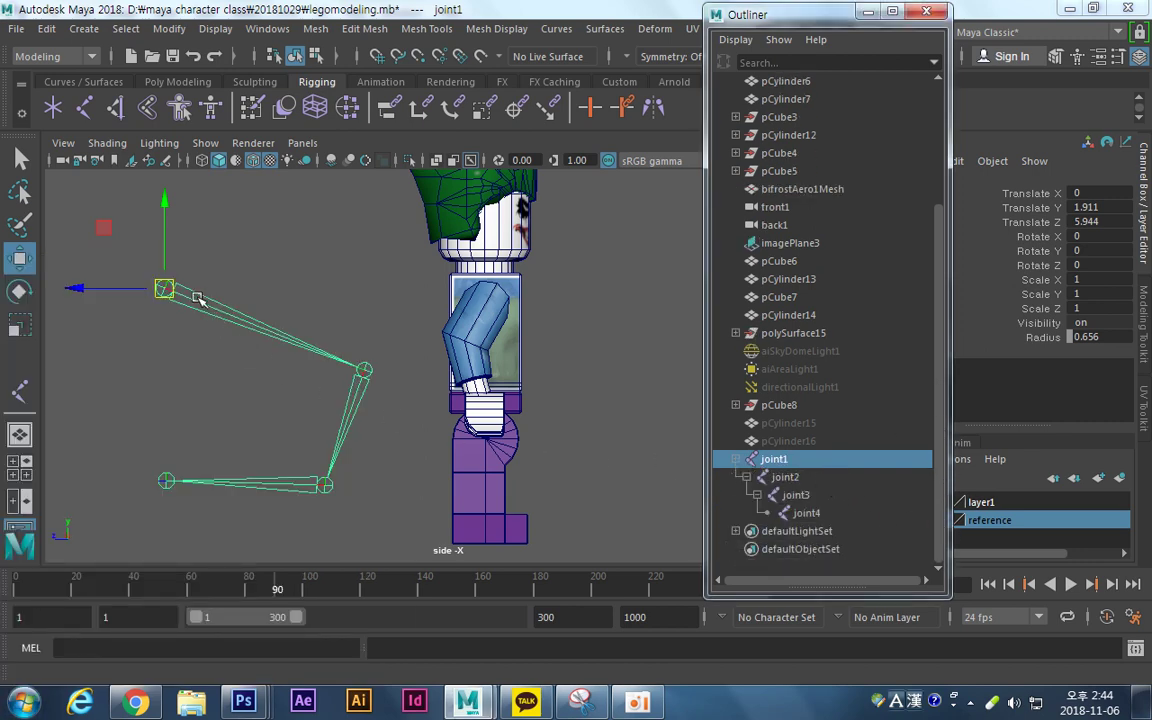
Select the child joints joint2, joint3 and joint4 in turn to examine the parent-child relationships in the chain.
{"action": "left_click", "coordinate": [786, 479]}
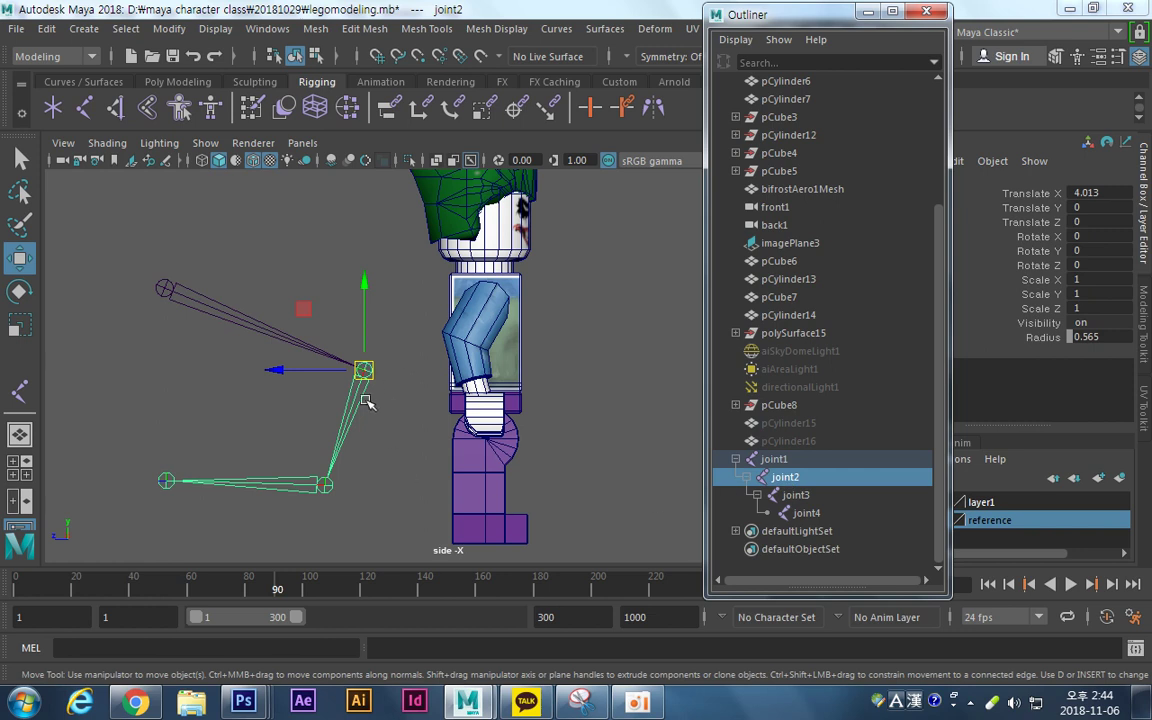
{"action": "left_click", "coordinate": [796, 495]}
{"action": "left_click", "coordinate": [815, 514]}
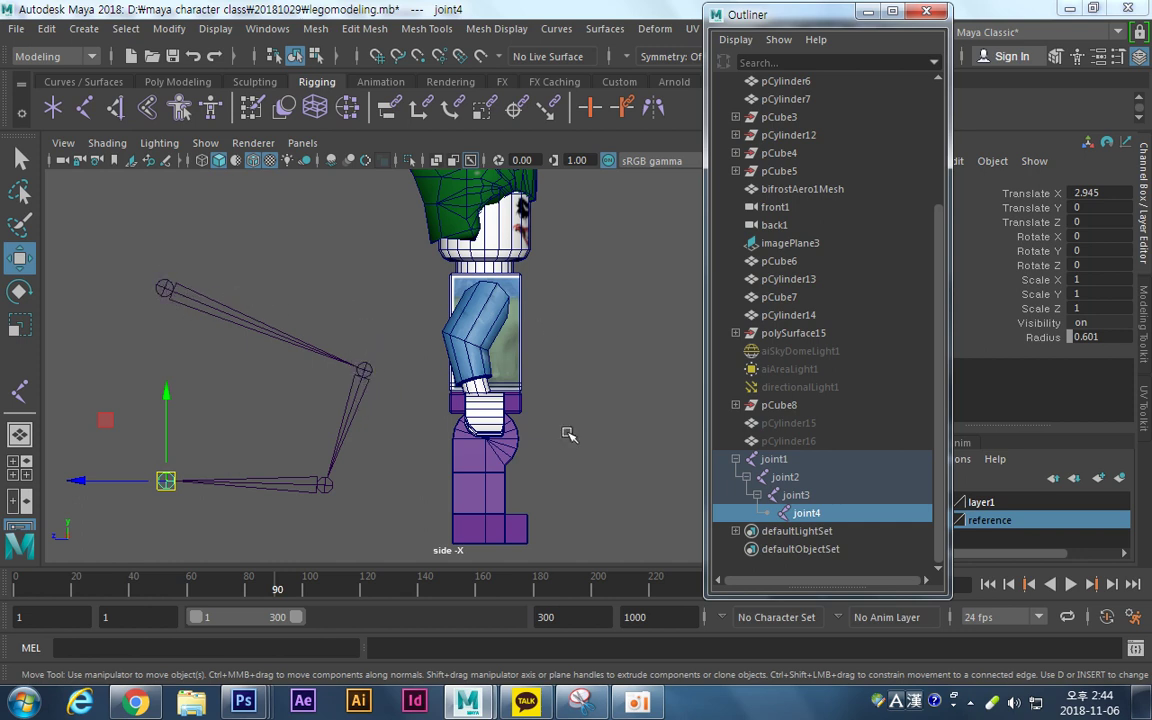
{"action": "left_click", "coordinate": [796, 495]}
{"action": "left_click", "coordinate": [796, 495]}
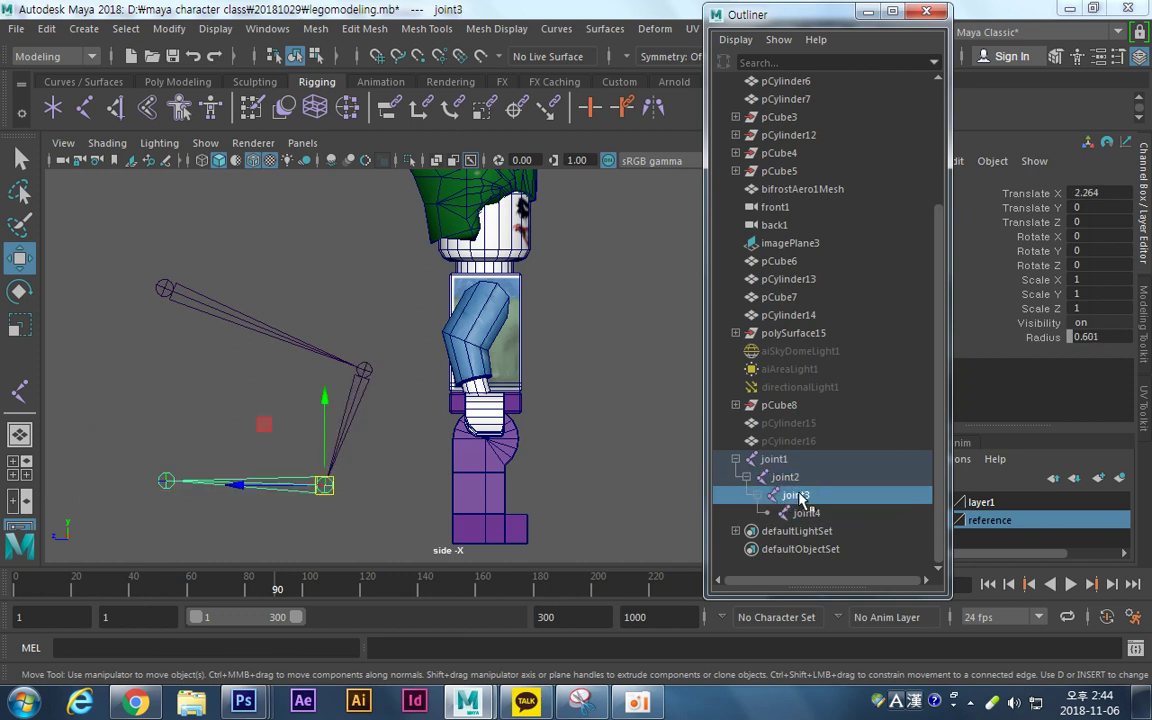
{"action": "left_click", "coordinate": [785, 477]}
Delete the practice joint chain from its root joint1 and close the Outliner.
{"action": "left_click", "coordinate": [774, 459]}
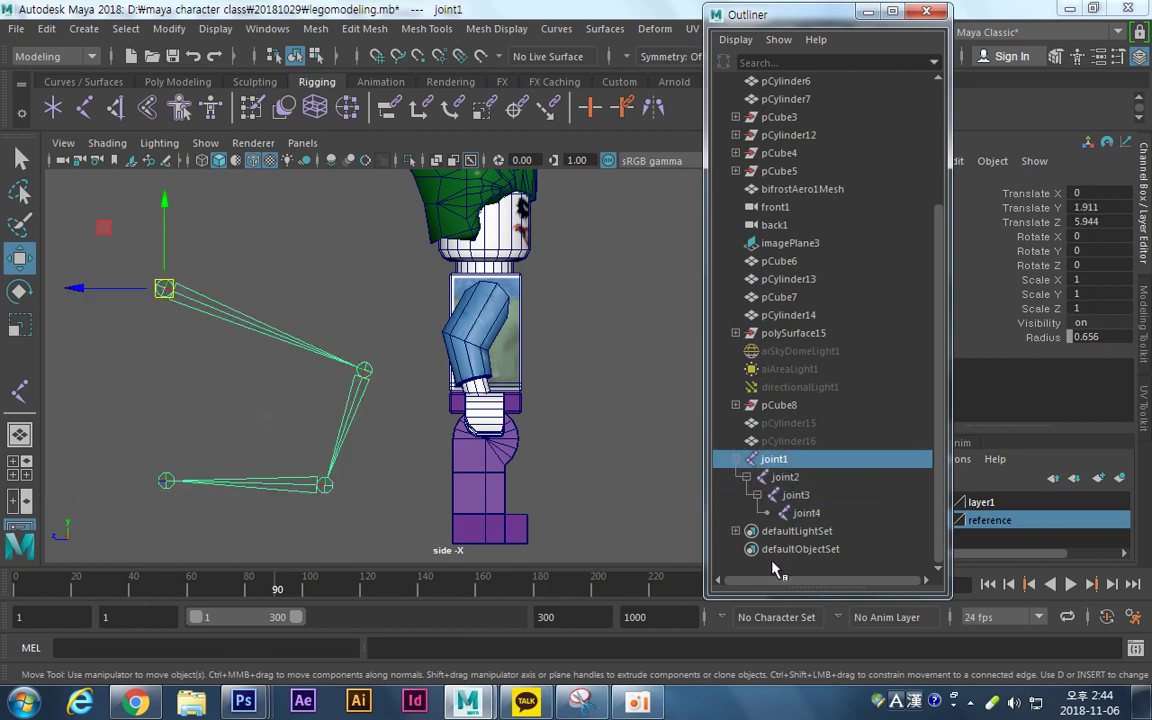
{"action": "key", "text": "Delete"}
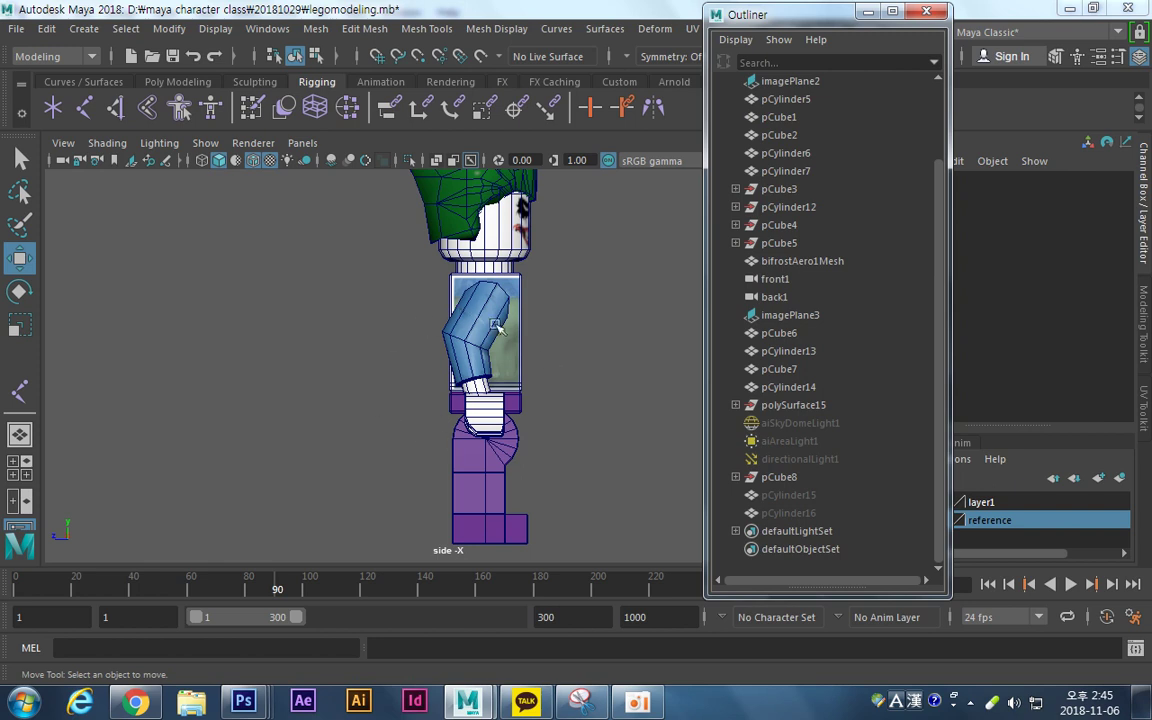
{"action": "right_click_drag", "start_coordinate": [491, 366], "coordinate": [687, 373], "text": "alt"}
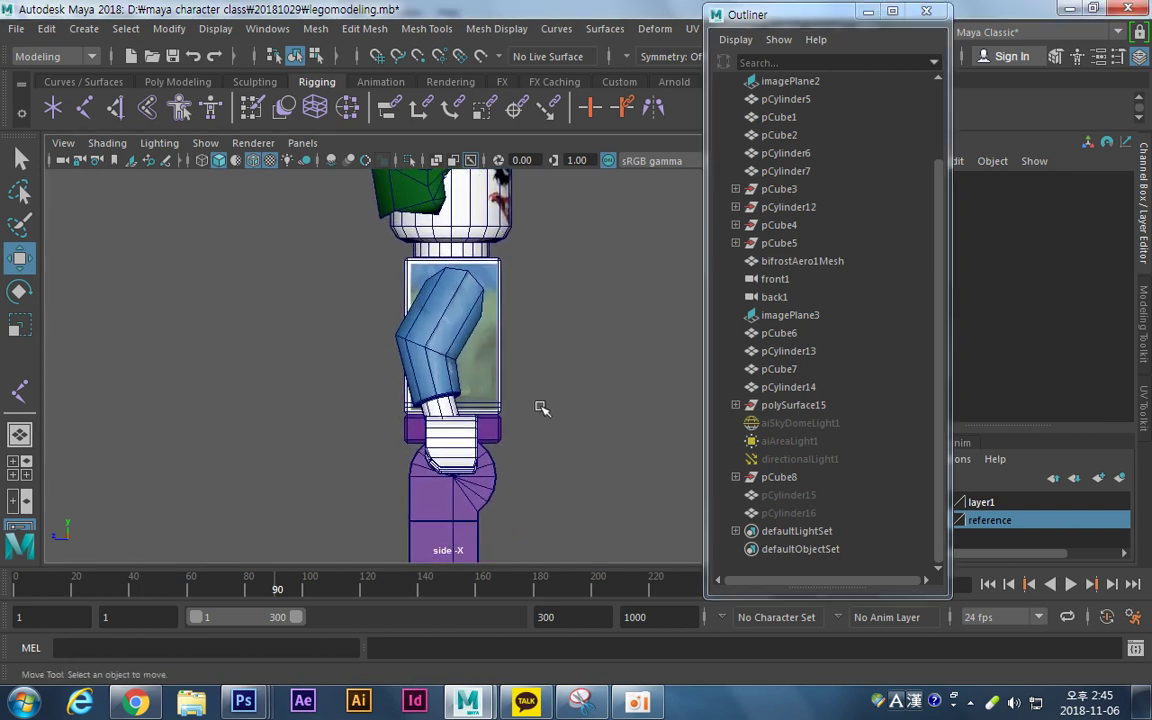
{"action": "middle_click_drag", "start_coordinate": [549, 398], "coordinate": [541, 408], "text": "alt"}
{"action": "left_click_drag", "start_coordinate": [813, 23], "coordinate": [788, 28]}
{"action": "left_click", "coordinate": [919, 17]}
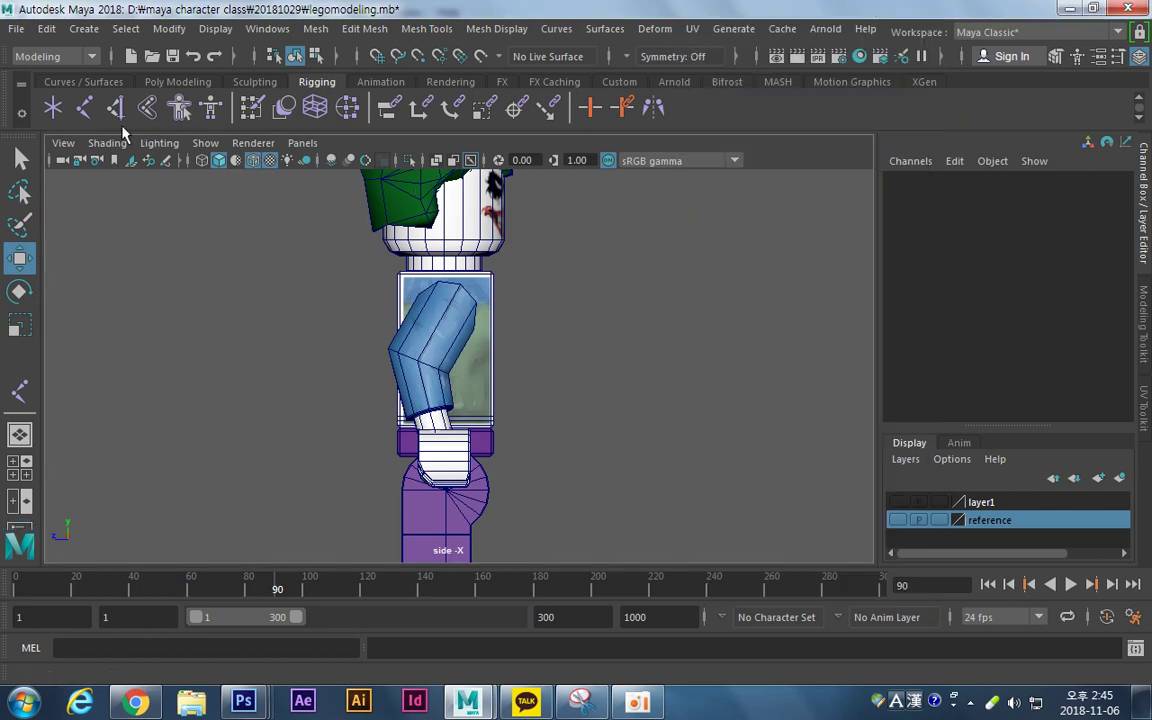
Place a root joint with the Joint Tool at the centre of the leg's round hip in the side view, at about Y -0.891, Z -0.022.
{"action": "left_click", "coordinate": [84, 107]}
{"action": "scroll", "coordinate": [525, 385], "scroll_direction": "up", "scroll_amount": 6}
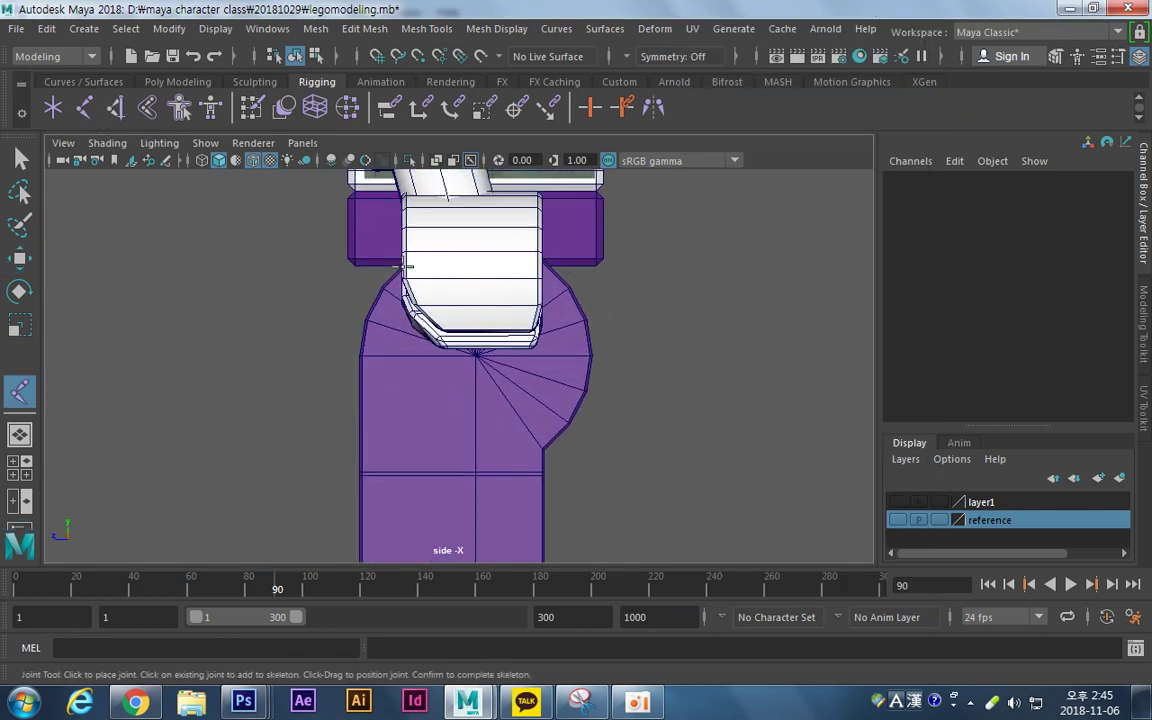
{"action": "left_click", "coordinate": [478, 355]}
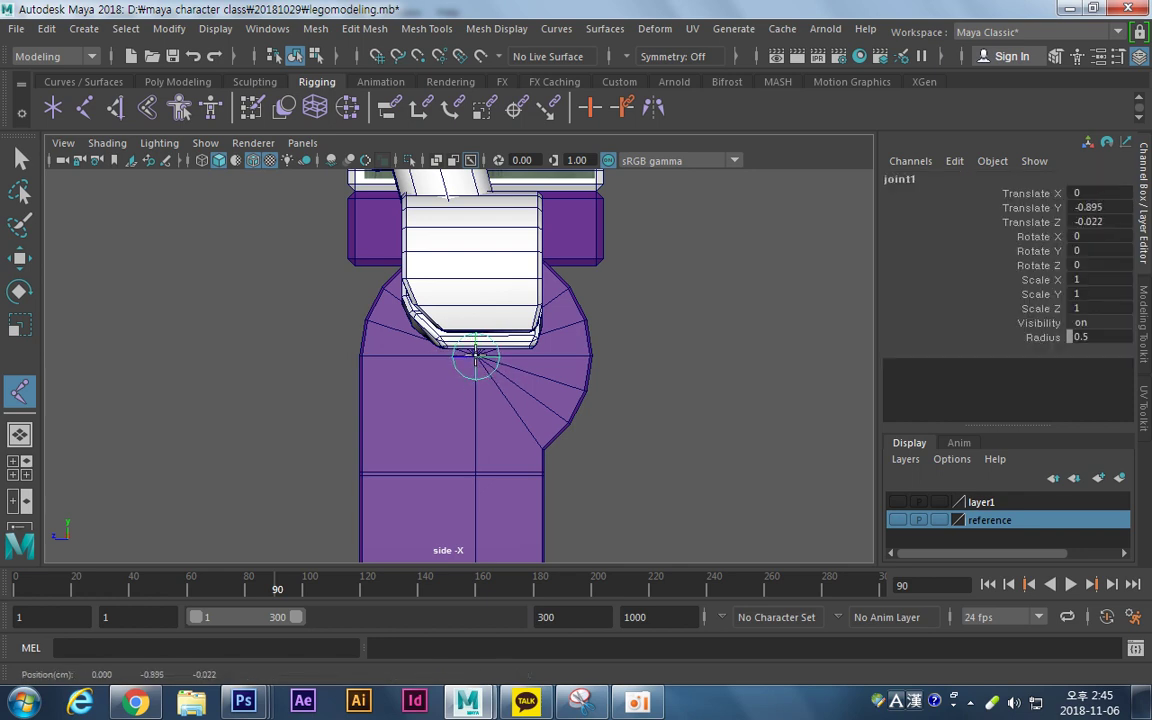
{"action": "mouse_move", "coordinate": [477, 354]}
{"action": "left_mouse_down"}
{"action": "mouse_move", "coordinate": [484, 375]}
{"action": "mouse_move", "coordinate": [508, 359]}
{"action": "mouse_move", "coordinate": [495, 376]}
{"action": "mouse_move", "coordinate": [478, 353]}
{"action": "left_mouse_up"}
Extend the chain upward with joints at the waist, the base of the neck and the top of the head, and finish it.
{"action": "scroll", "coordinate": [438, 355], "scroll_direction": "down", "scroll_amount": 4}
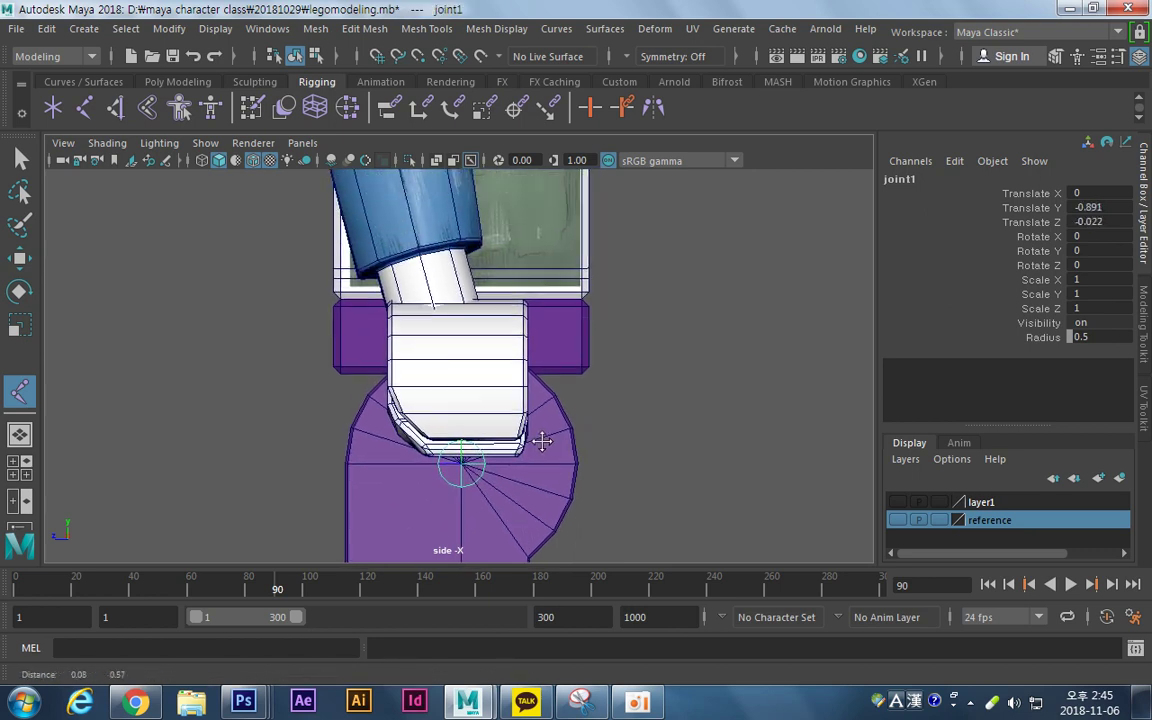
{"action": "mouse_move", "coordinate": [427, 328]}
{"action": "left_mouse_down"}
{"action": "mouse_move", "coordinate": [407, 327]}
{"action": "mouse_move", "coordinate": [443, 328]}
{"action": "left_mouse_up"}
{"action": "middle_click_drag", "start_coordinate": [510, 247], "coordinate": [503, 438], "text": "alt"}
{"action": "left_click_drag", "start_coordinate": [456, 309], "coordinate": [453, 287]}
{"action": "middle_click_drag", "start_coordinate": [490, 186], "coordinate": [496, 404], "text": "alt"}
{"action": "left_click_drag", "start_coordinate": [459, 201], "coordinate": [459, 200]}
{"action": "middle_click_drag", "start_coordinate": [523, 472], "coordinate": [550, 165], "text": "alt"}
{"action": "middle_click_drag", "start_coordinate": [575, 377], "coordinate": [584, 317], "text": "alt"}
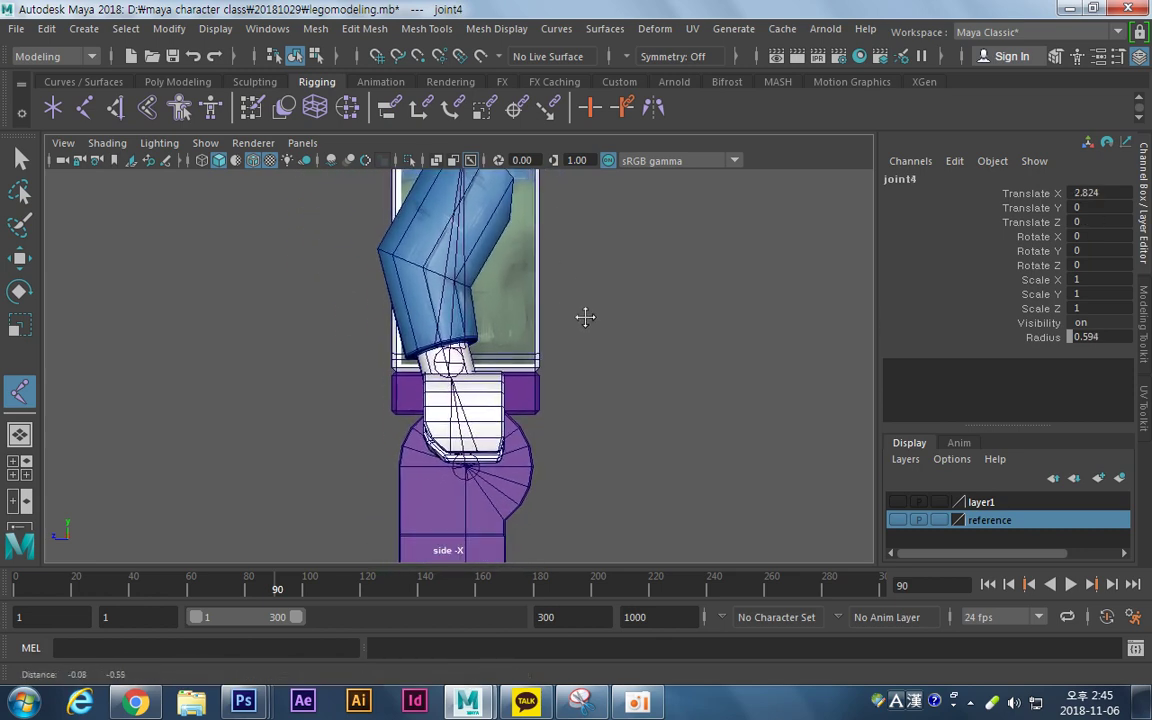
{"action": "right_click_drag", "start_coordinate": [584, 317], "coordinate": [478, 340], "text": "alt"}
{"action": "key", "text": "w"}
Select the root joint and examine the placement of the chain from the hip through the torso to the head.
{"action": "left_click", "coordinate": [463, 415]}
{"action": "middle_click_drag", "start_coordinate": [541, 325], "coordinate": [554, 372], "text": "alt"}
{"action": "right_click_drag", "start_coordinate": [554, 372], "coordinate": [832, 382], "text": "alt"}
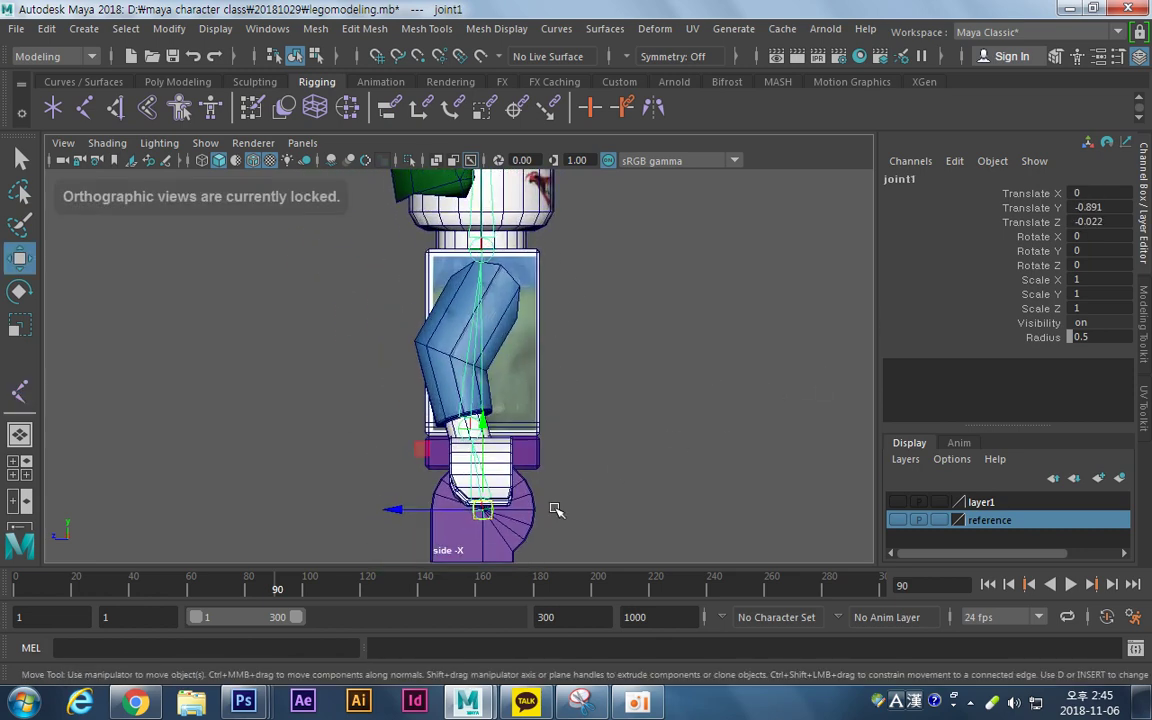
{"action": "left_click", "coordinate": [658, 475]}
{"action": "left_click", "coordinate": [658, 475]}
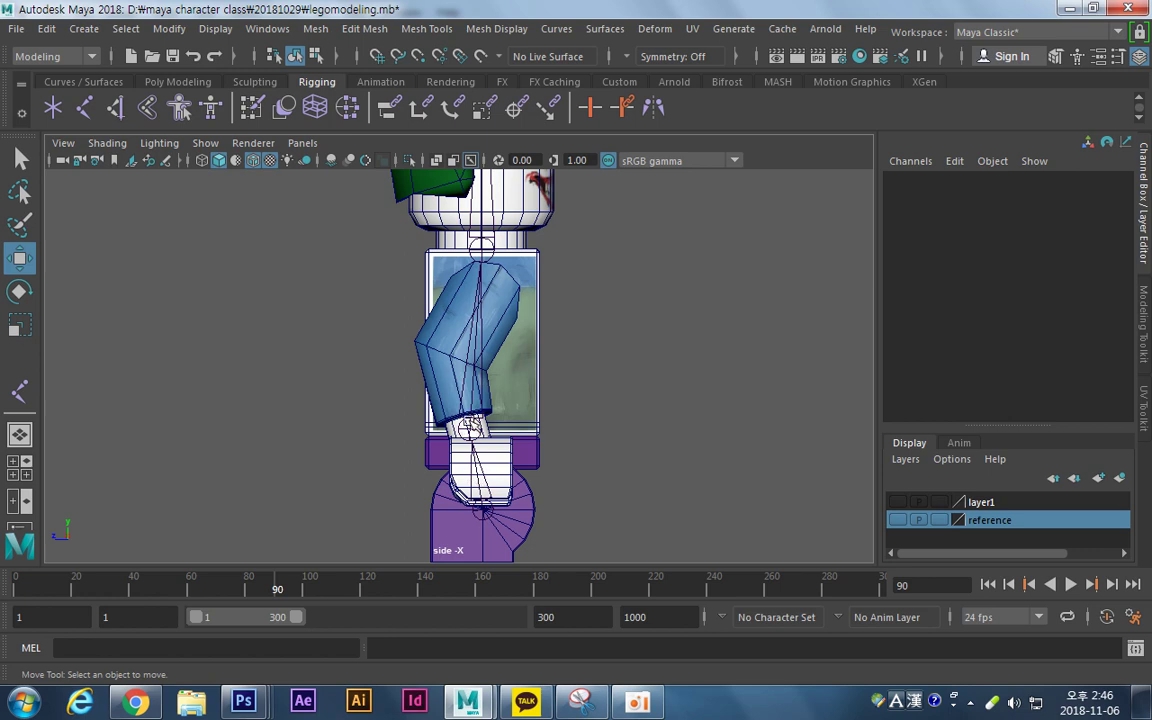
{"action": "left_click", "coordinate": [485, 509]}
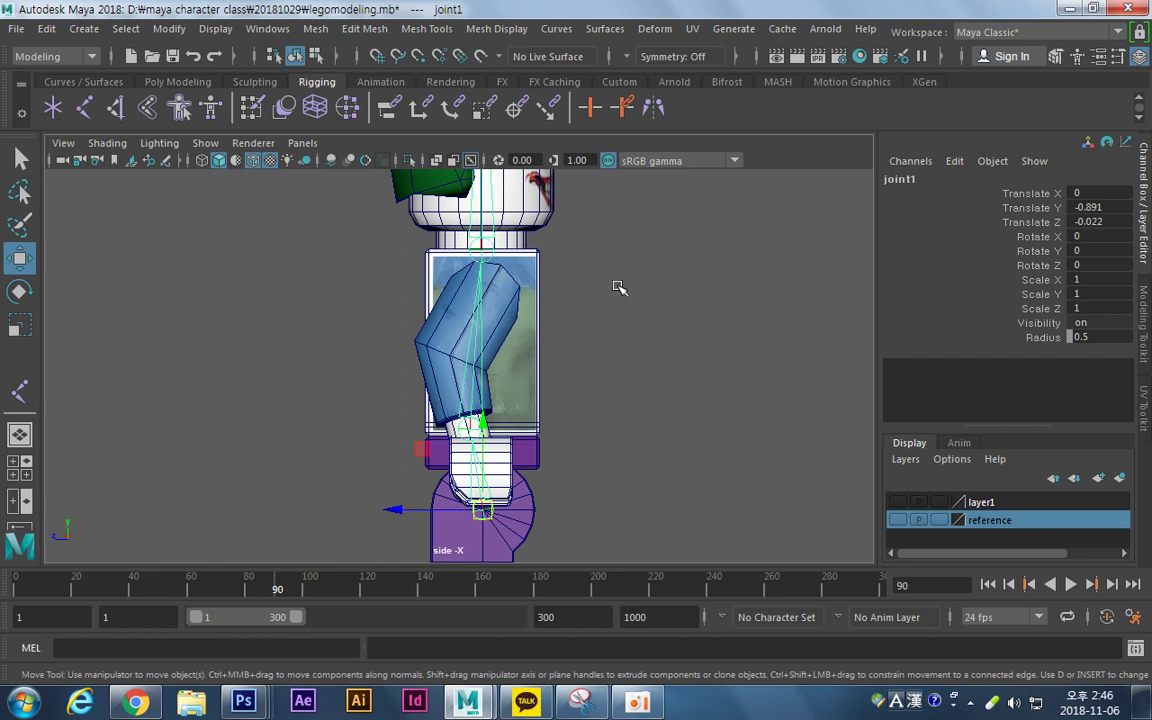
{"action": "middle_click_drag", "start_coordinate": [597, 300], "coordinate": [592, 364]}
{"action": "key", "text": "ctrl+z"}
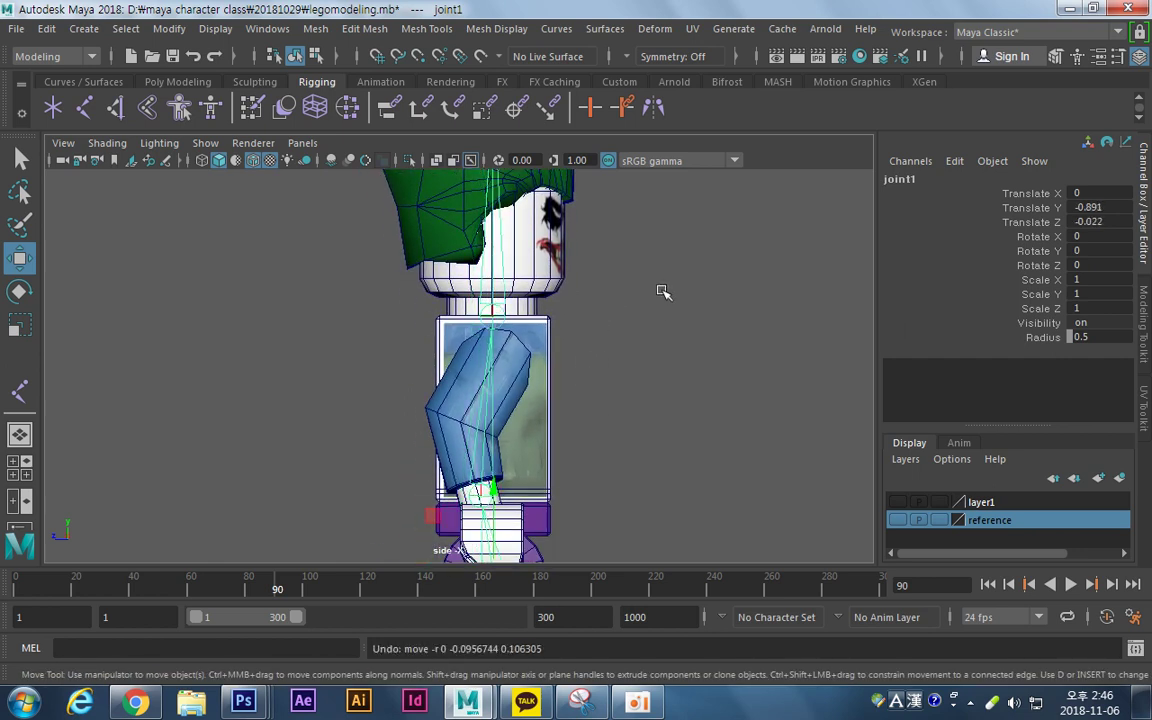
{"action": "middle_click_drag", "start_coordinate": [660, 291], "coordinate": [641, 433], "text": "alt"}
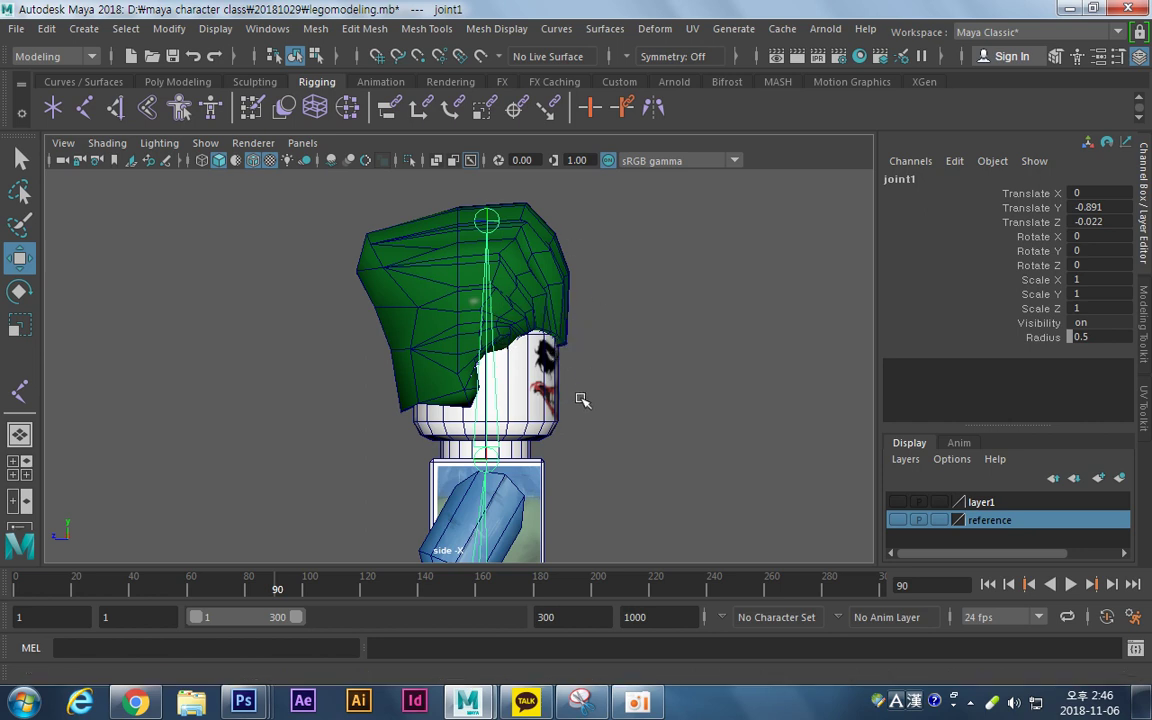
{"action": "middle_click_drag", "start_coordinate": [590, 472], "coordinate": [617, 40], "text": "alt"}
{"action": "middle_click_drag", "start_coordinate": [568, 342], "coordinate": [607, 467], "text": "alt"}
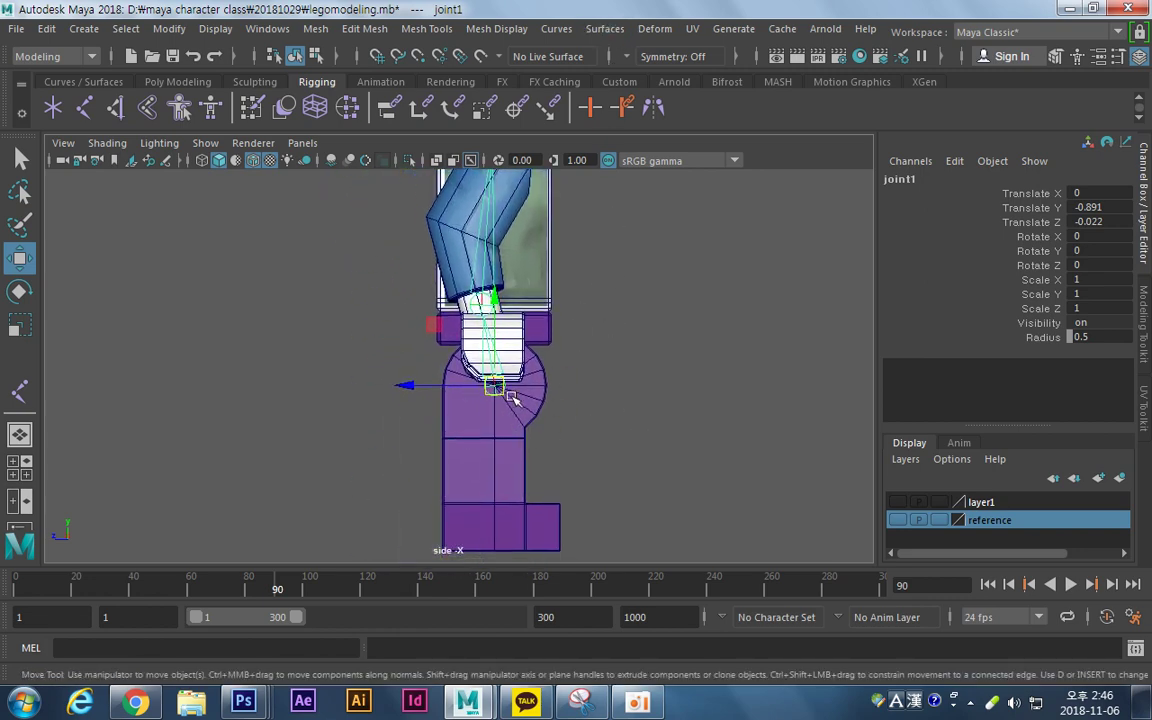
Snap the root joint vertically and horizontally to the centre vertex of the leg's round hip using point snapping.
{"action": "middle_click_drag", "start_coordinate": [490, 410], "coordinate": [486, 452], "text": "alt"}
{"action": "right_click_drag", "start_coordinate": [572, 442], "coordinate": [702, 462], "text": "alt"}
{"action": "middle_click_drag", "start_coordinate": [589, 484], "coordinate": [537, 409], "text": "alt"}
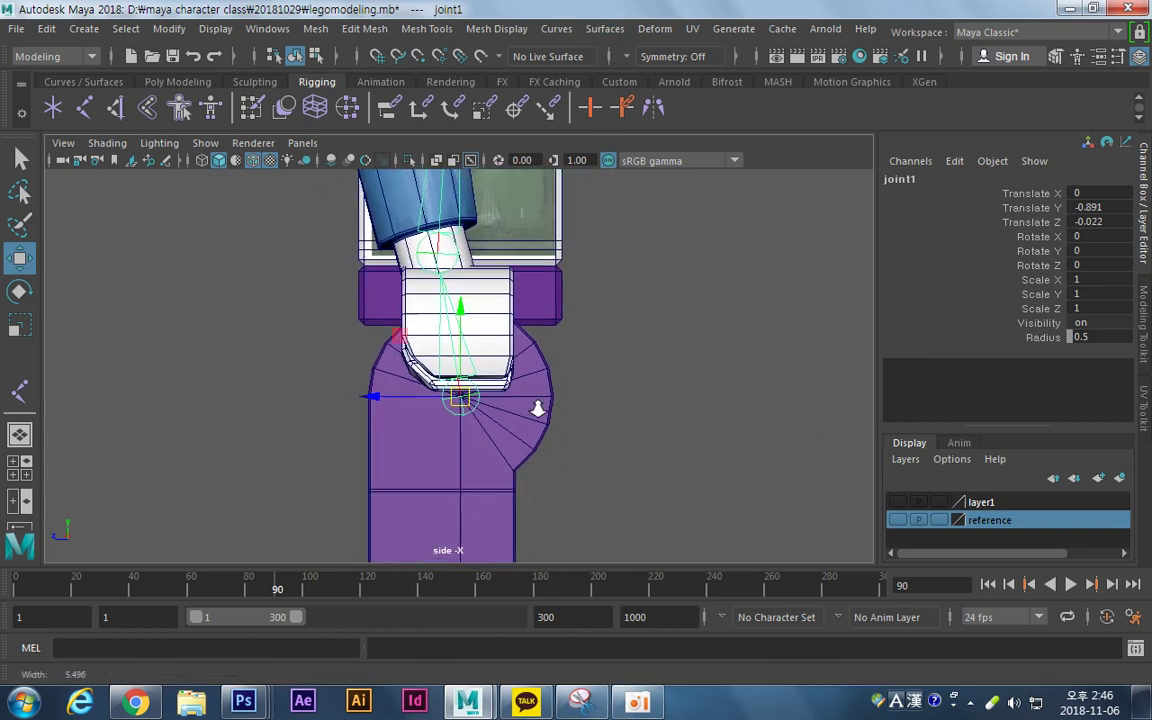
{"action": "right_click_drag", "start_coordinate": [555, 409], "coordinate": [832, 415], "text": "alt"}
{"action": "middle_click_drag", "start_coordinate": [537, 445], "coordinate": [519, 394], "text": "alt"}
{"action": "right_click_drag", "start_coordinate": [525, 394], "coordinate": [868, 402], "text": "alt"}
{"action": "middle_click_drag", "start_coordinate": [515, 393], "coordinate": [553, 381], "text": "alt"}
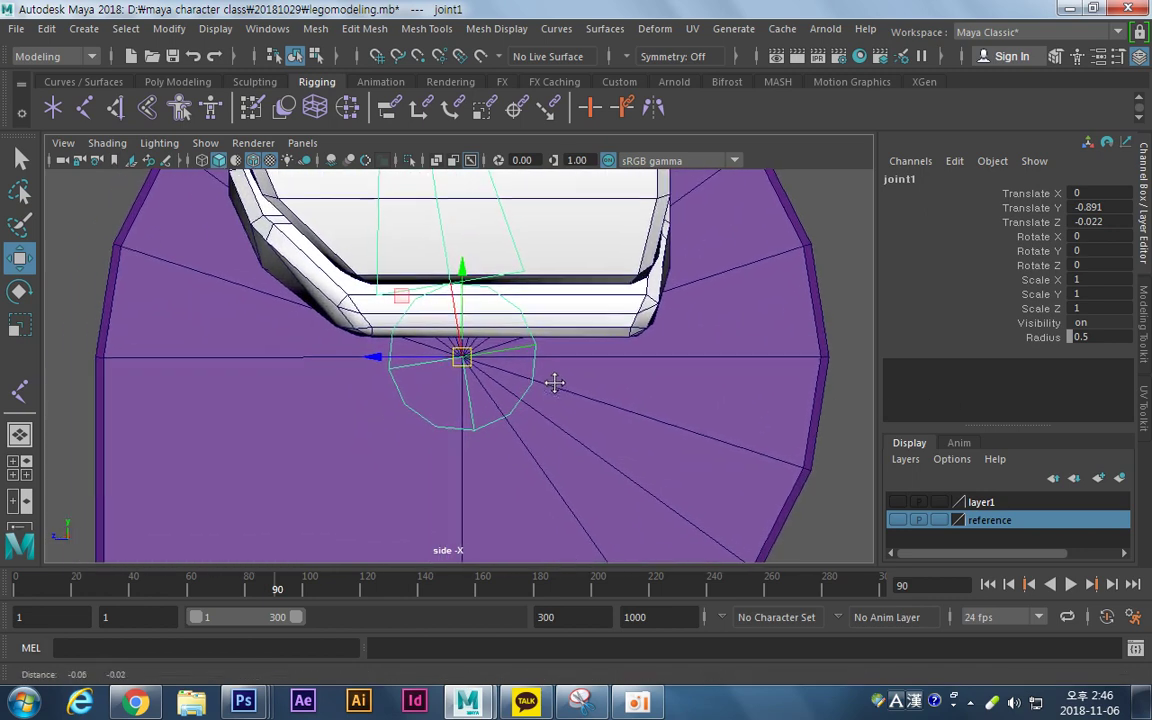
{"action": "right_click_drag", "start_coordinate": [553, 381], "coordinate": [912, 389], "text": "alt"}
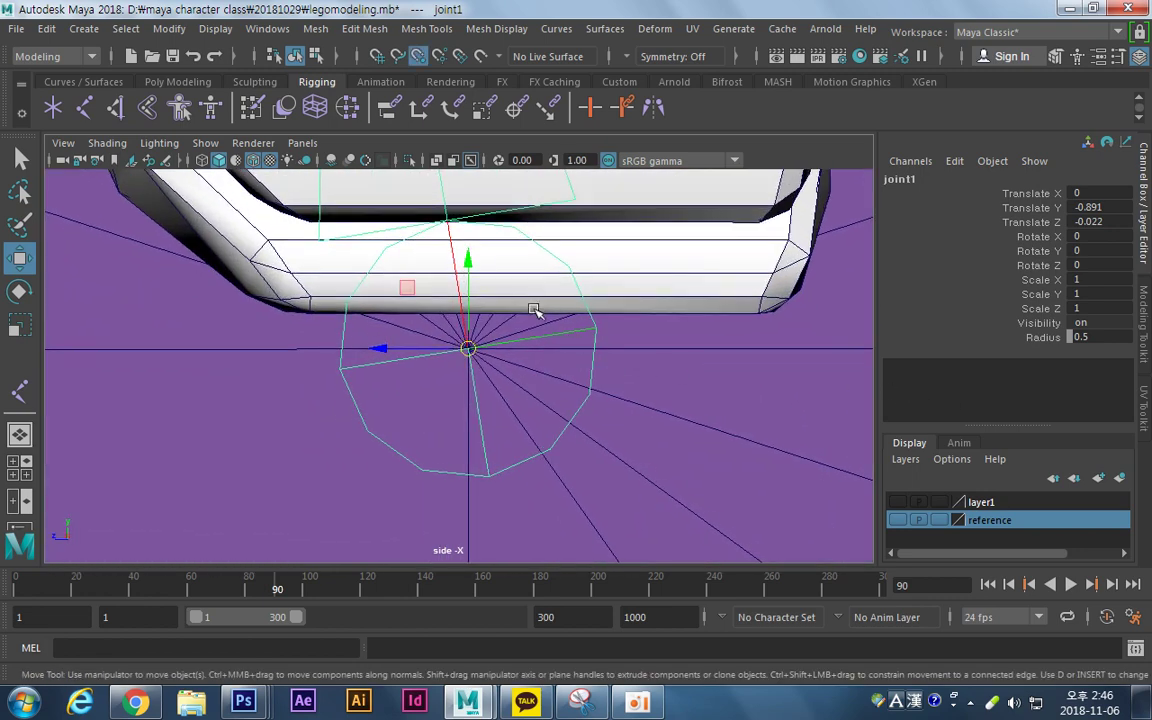
{"action": "left_click", "coordinate": [419, 60]}
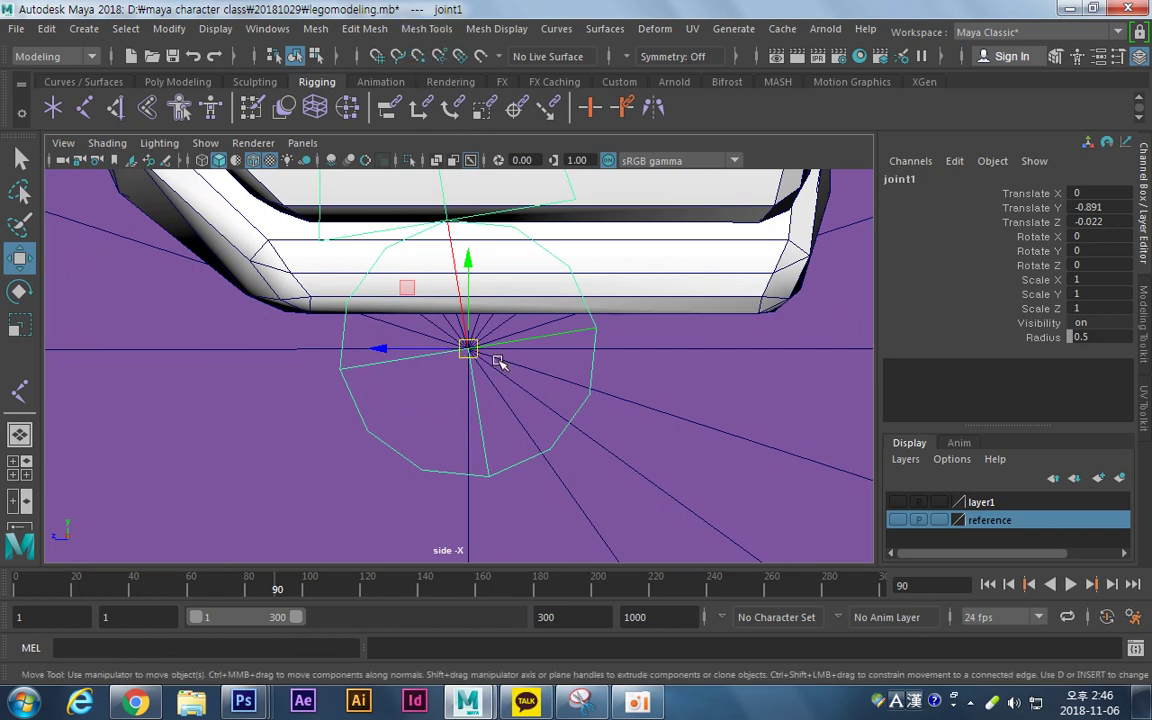
{"action": "left_click", "coordinate": [472, 287]}
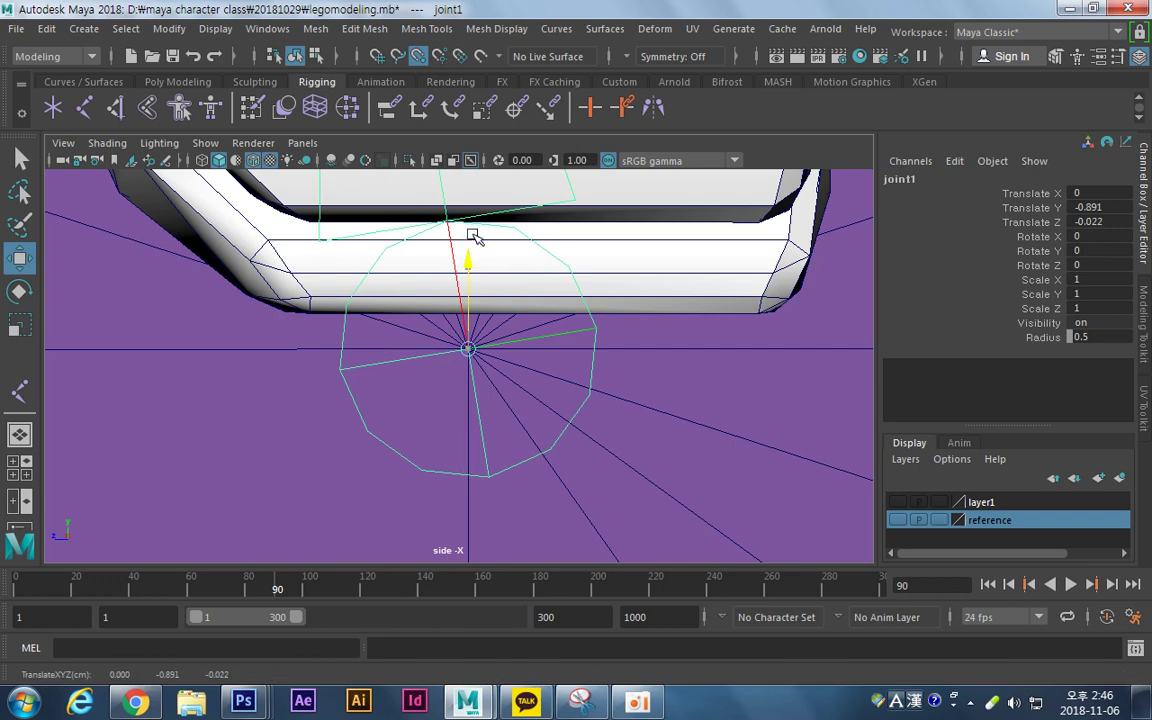
{"action": "left_click_drag", "start_coordinate": [468, 267], "coordinate": [473, 341]}
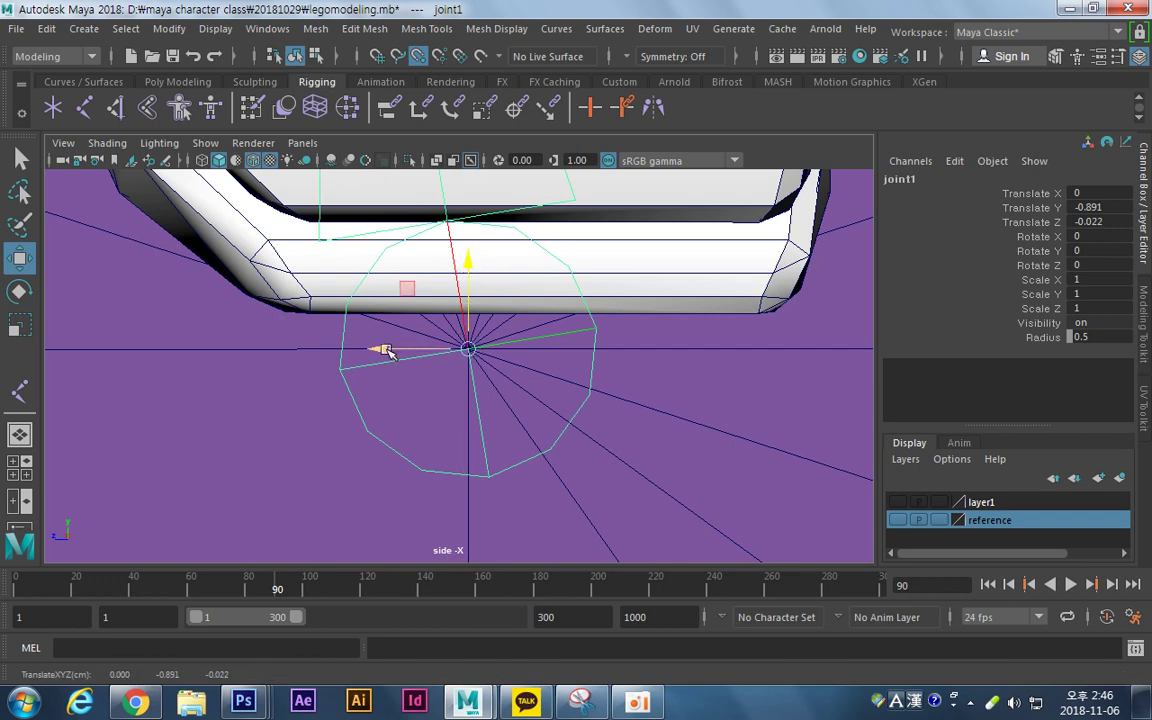
{"action": "left_click_drag", "start_coordinate": [381, 349], "coordinate": [470, 350]}
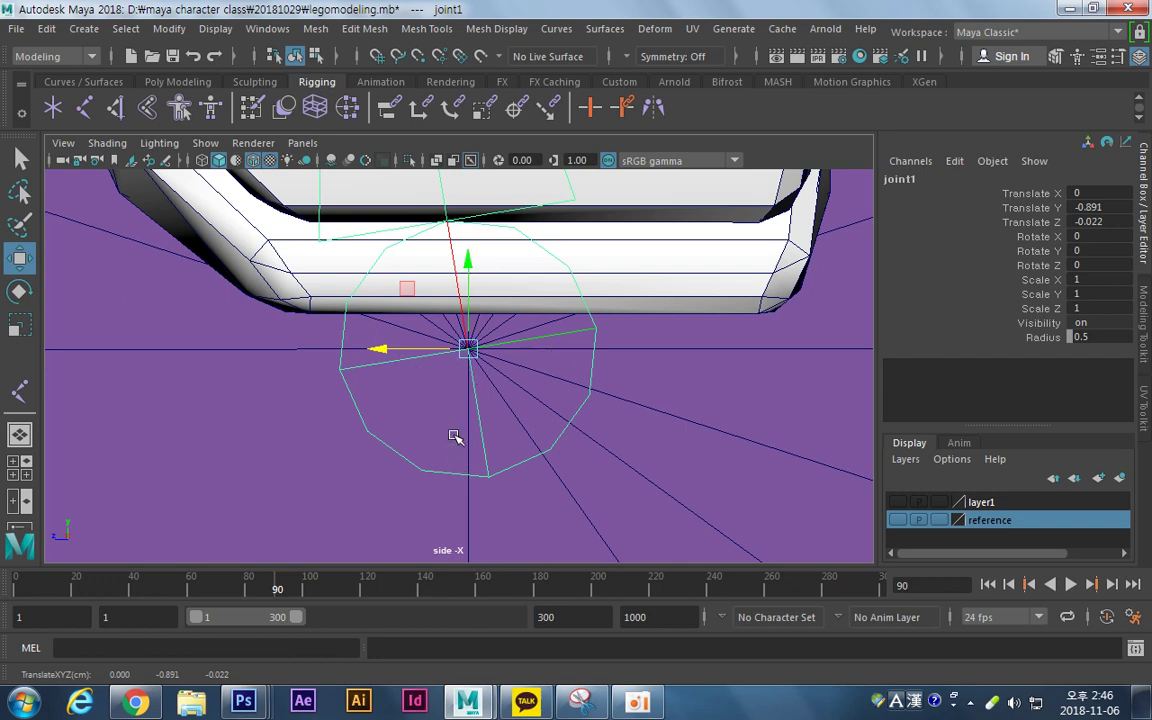
Point-snap the waist joint vertically to a vertex at the torso's bottom edge, at Translate X 0.881 and Y -0.013.
{"action": "scroll", "coordinate": [580, 323], "scroll_direction": "down", "scroll_amount": 10}
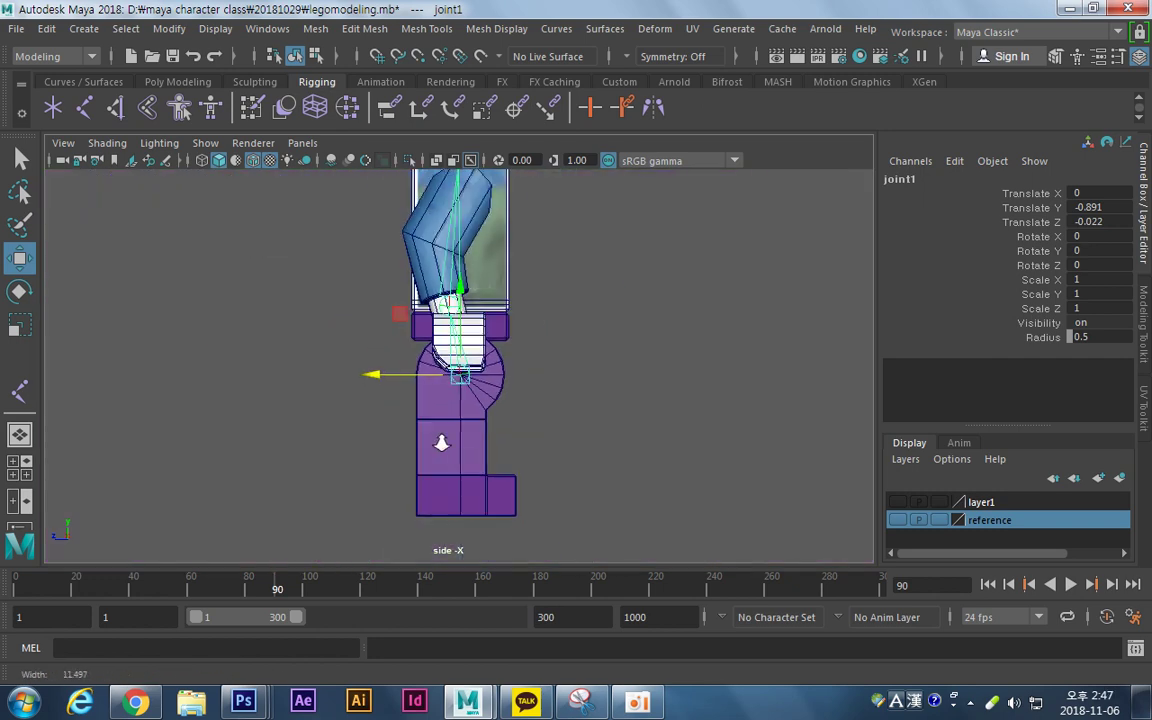
{"action": "scroll", "coordinate": [442, 437], "scroll_direction": "up", "scroll_amount": 5}
{"action": "middle_click_drag", "start_coordinate": [501, 283], "coordinate": [550, 560], "text": "alt"}
{"action": "left_click", "coordinate": [457, 370]}
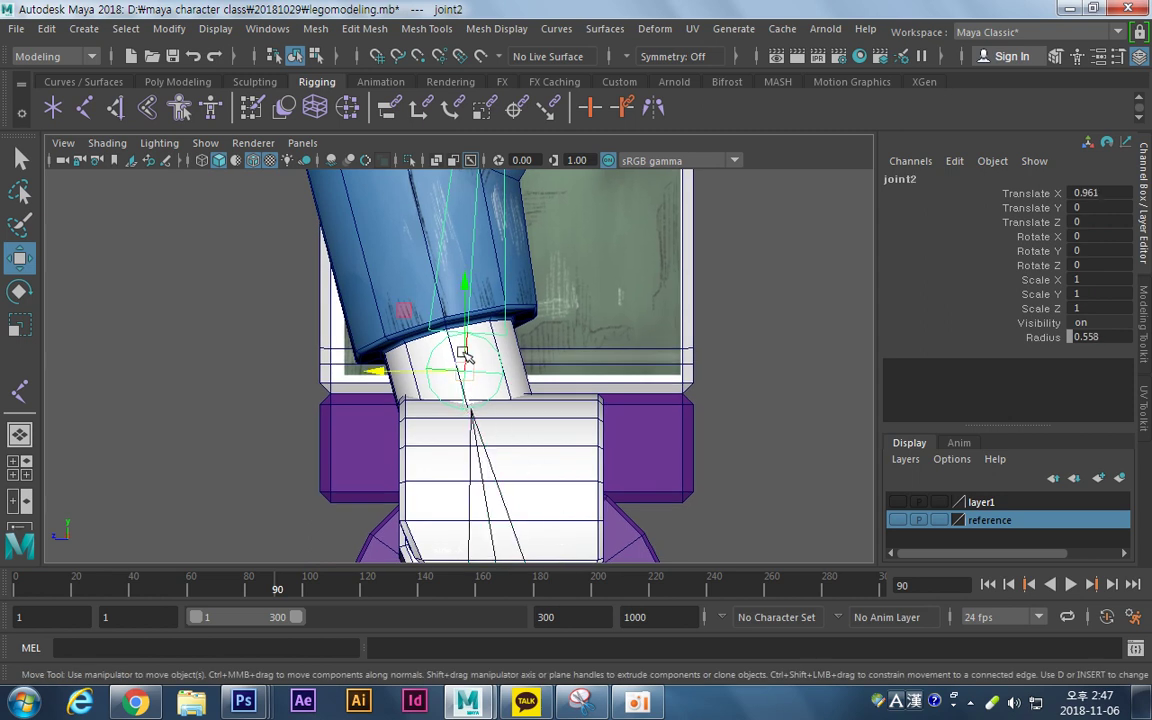
{"action": "key", "text": "v"}
{"action": "left_click_drag", "start_coordinate": [467, 286], "coordinate": [680, 369]}
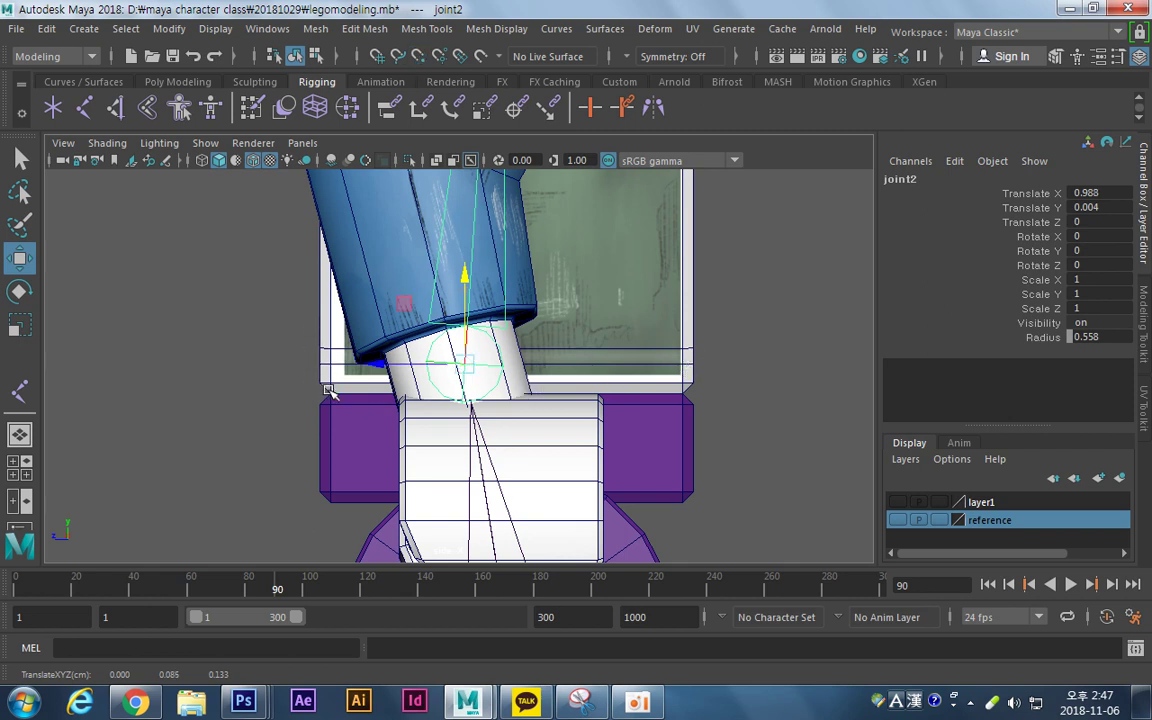
{"action": "key", "text": "v"}
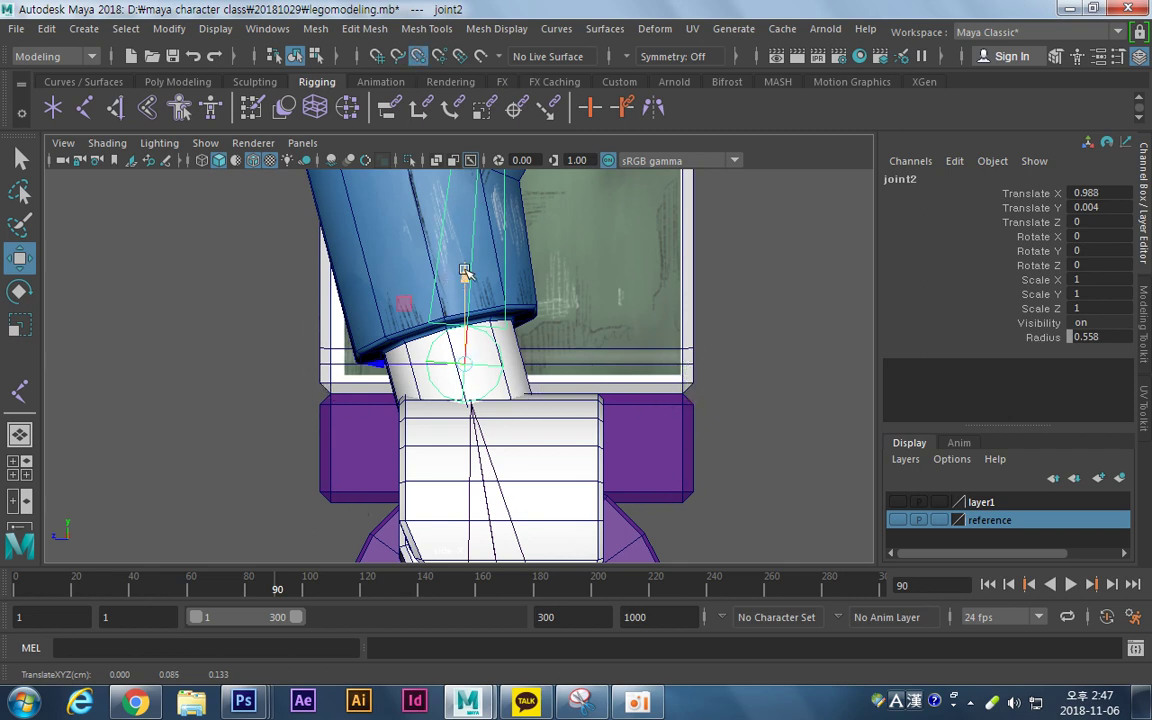
{"action": "left_click_drag", "start_coordinate": [465, 272], "coordinate": [683, 395]}
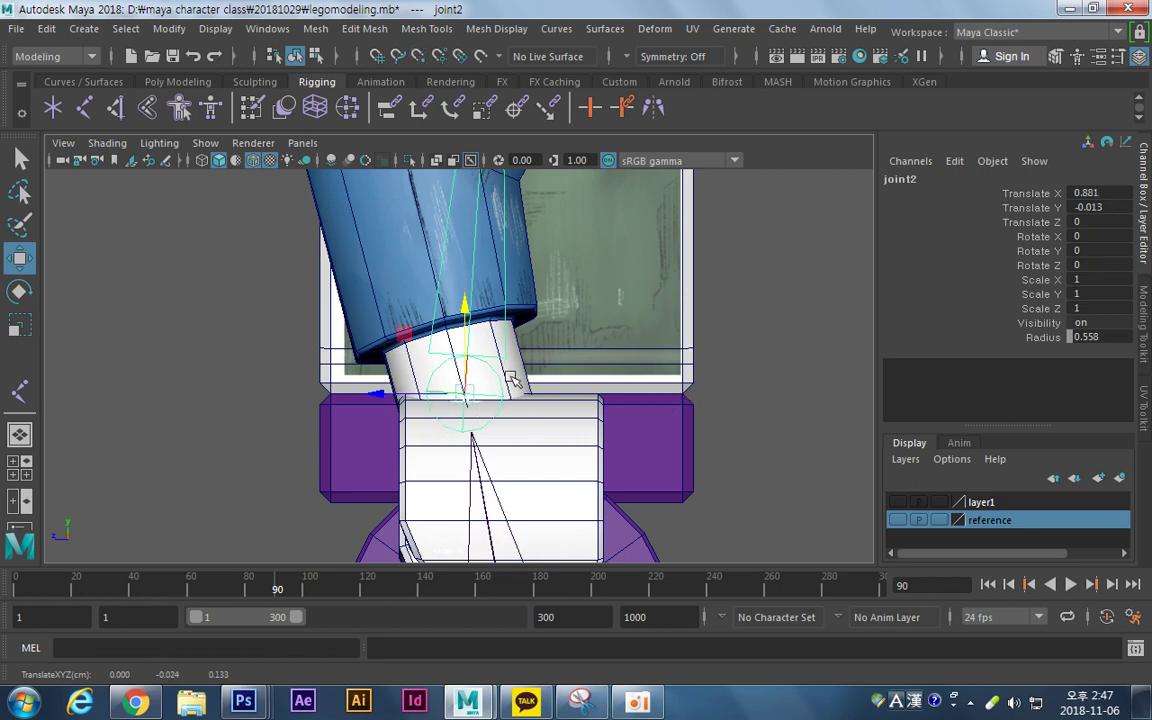
Point-snap the neck-base joint vertically to the torso's top edge and align it horizontally, at Translate X 2.218 and Y 0.014.
{"action": "middle_click_drag", "start_coordinate": [622, 276], "coordinate": [587, 576], "text": "alt"}
{"action": "middle_click_drag", "start_coordinate": [553, 299], "coordinate": [565, 561], "text": "alt"}
{"action": "middle_click_drag", "start_coordinate": [540, 327], "coordinate": [527, 301], "text": "alt"}
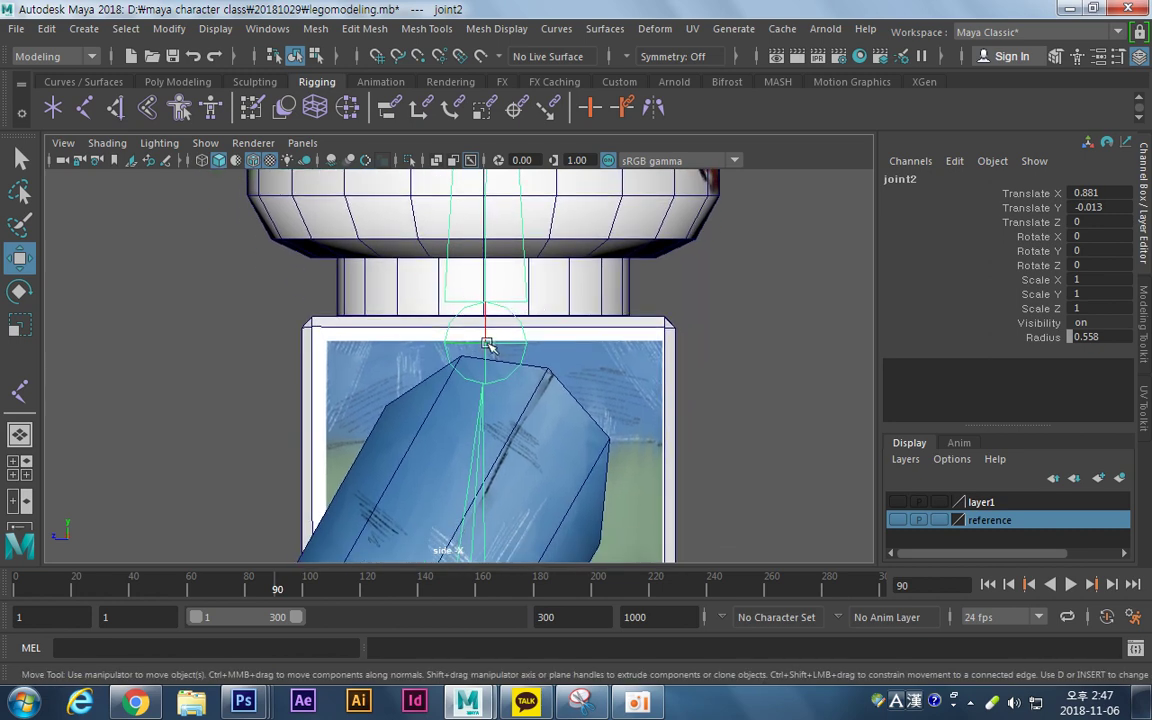
{"action": "left_click", "coordinate": [488, 340]}
{"action": "key", "text": "v"}
{"action": "left_click_drag", "start_coordinate": [481, 288], "coordinate": [489, 314]}
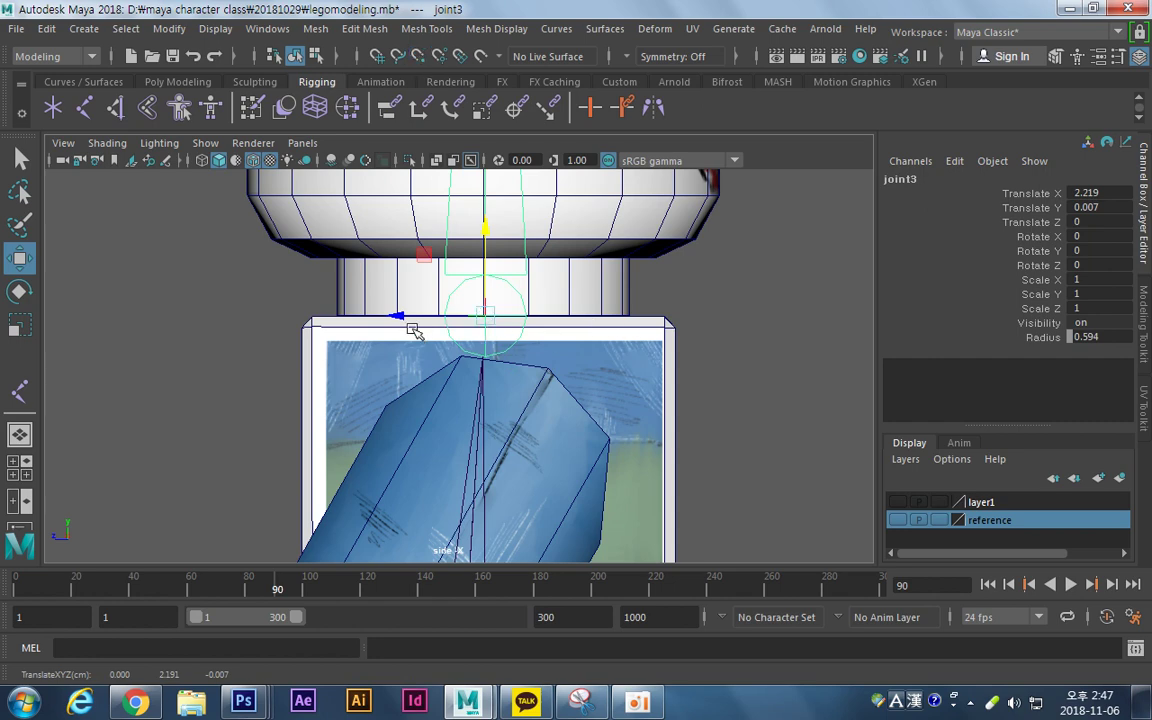
{"action": "left_click_drag", "start_coordinate": [411, 324], "coordinate": [481, 318]}
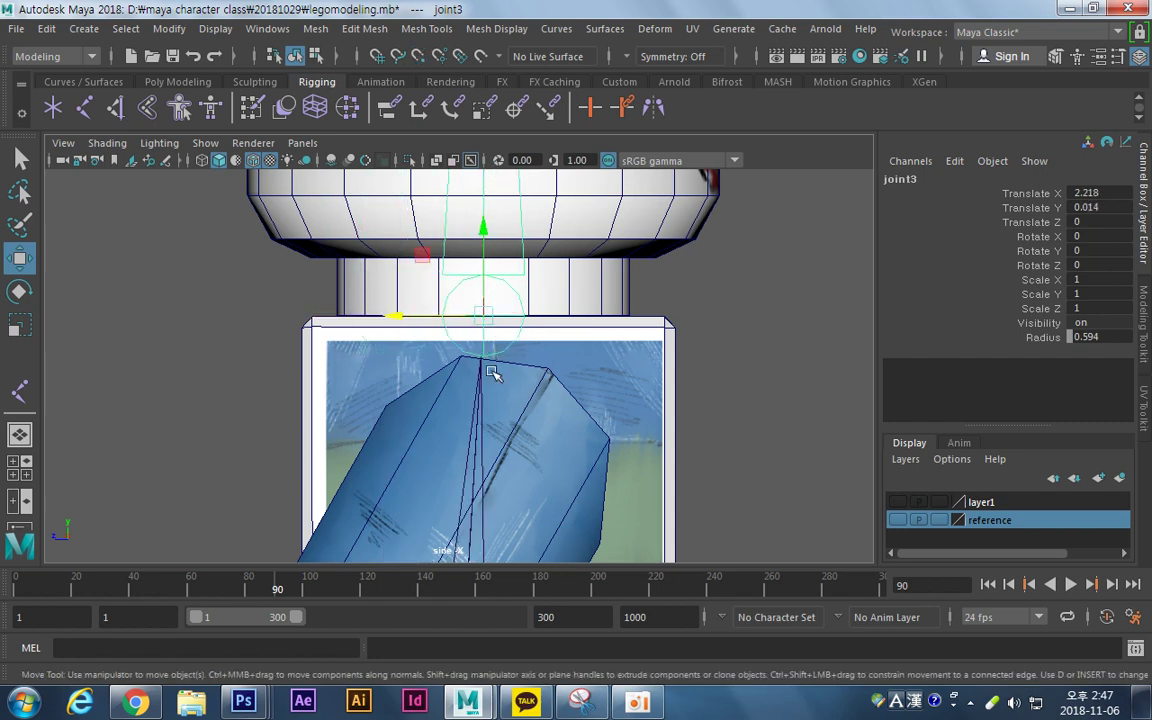
Show the model in wireframe and align the head-top joint horizontally with a head vertex, at Translate X 2.823 and Y 0.008.
{"action": "mouse_move", "coordinate": [488, 200]}
{"action": "middle_mouse_down", "text": "alt"}
{"action": "mouse_move", "coordinate": [530, 312]}
{"action": "mouse_move", "coordinate": [508, 522]}
{"action": "middle_mouse_up", "text": "alt"}
{"action": "middle_click_drag", "start_coordinate": [508, 264], "coordinate": [528, 526], "text": "alt"}
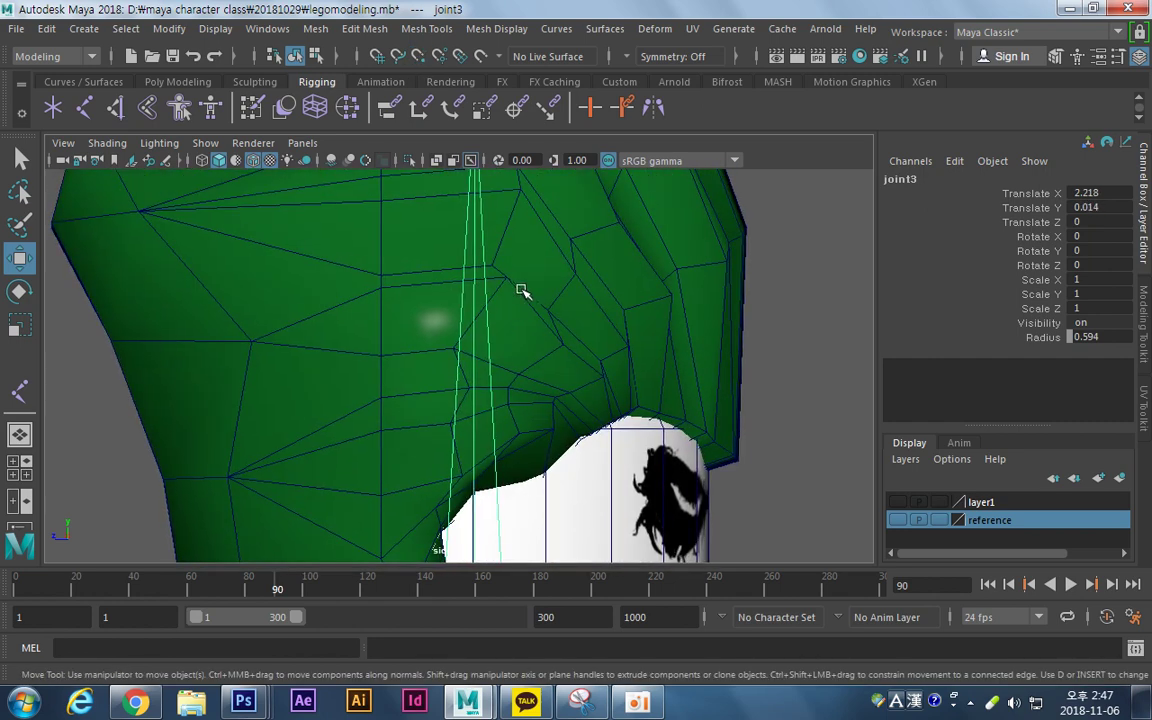
{"action": "middle_click_drag", "start_coordinate": [521, 291], "coordinate": [501, 502], "text": "alt"}
{"action": "left_click", "coordinate": [453, 262]}
{"action": "middle_click_drag", "start_coordinate": [555, 413], "coordinate": [524, 330], "text": "alt"}
{"action": "key", "text": "4"}
{"action": "middle_click_drag", "start_coordinate": [591, 388], "coordinate": [608, 320], "text": "alt"}
{"action": "right_click_drag", "start_coordinate": [607, 320], "coordinate": [560, 334], "text": "alt"}
{"action": "left_click_drag", "start_coordinate": [560, 334], "coordinate": [445, 397], "text": "alt"}
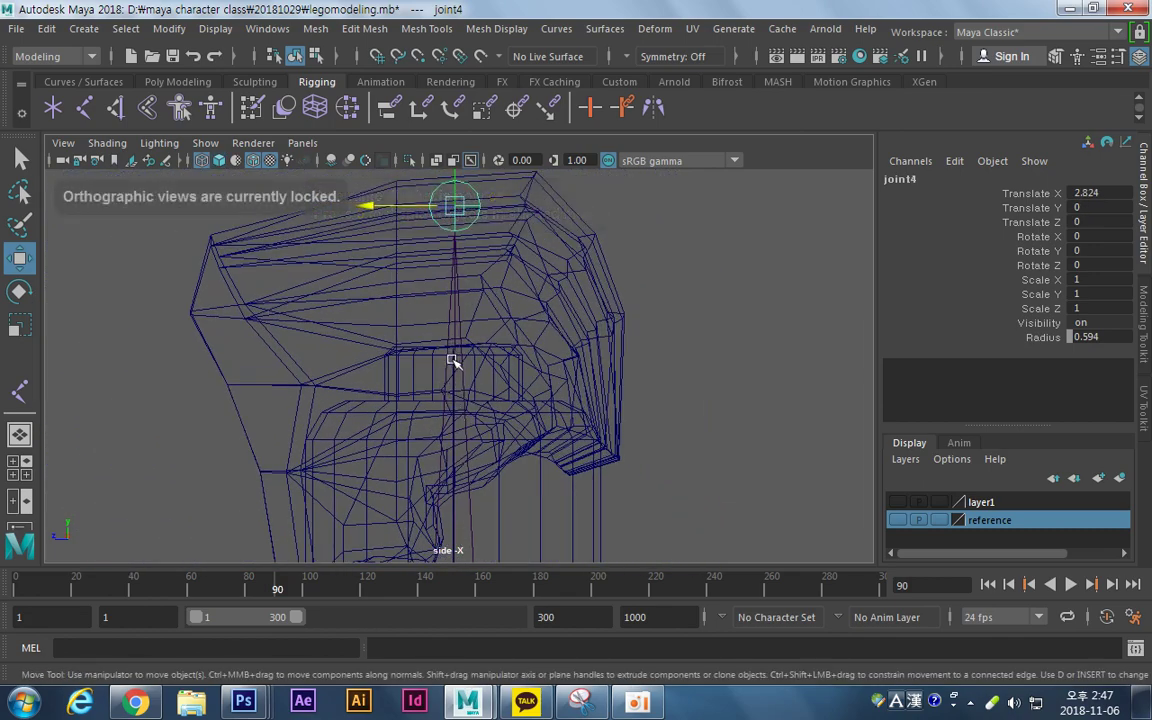
{"action": "left_click_drag", "start_coordinate": [373, 206], "coordinate": [453, 346]}
{"action": "middle_click_drag", "start_coordinate": [530, 447], "coordinate": [532, 138], "text": "alt"}
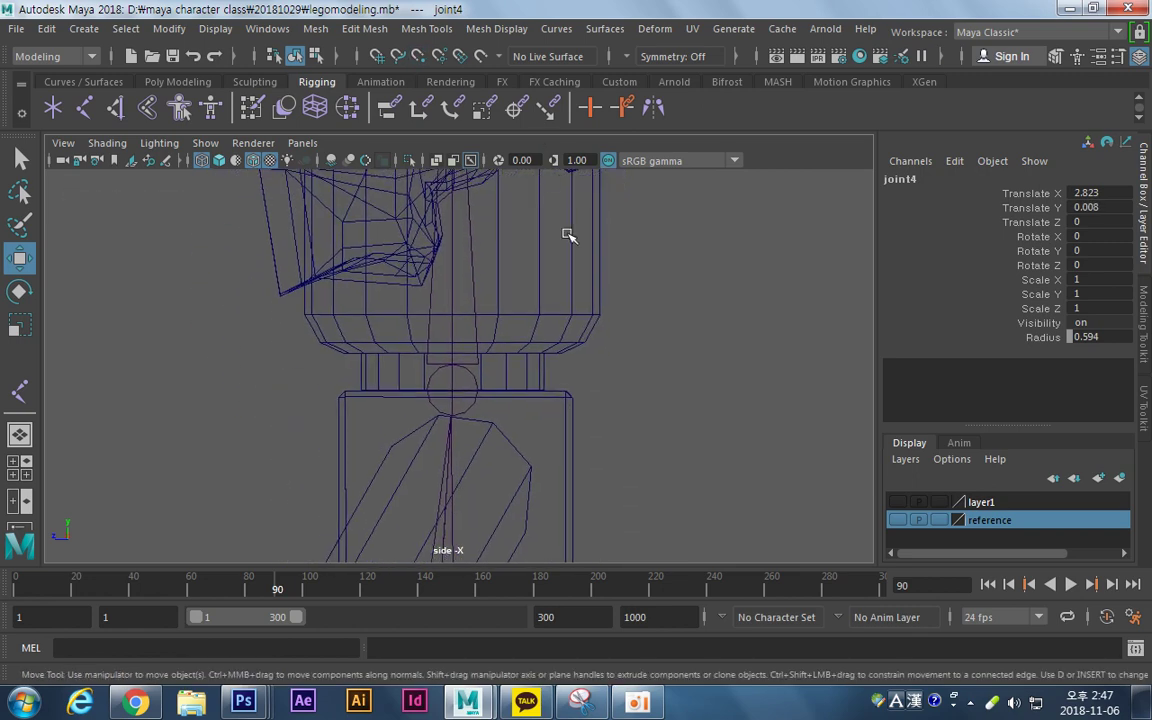
Restore the textured shaded display and examine the spine chain against the whole figure, from the root joint to the head and leg.
{"action": "middle_click_drag", "start_coordinate": [589, 308], "coordinate": [604, 411], "text": "alt"}
{"action": "right_click_drag", "start_coordinate": [604, 411], "coordinate": [374, 406], "text": "alt"}
{"action": "middle_click_drag", "start_coordinate": [517, 411], "coordinate": [487, 287], "text": "alt"}
{"action": "right_click_drag", "start_coordinate": [520, 318], "coordinate": [517, 355], "text": "alt"}
{"action": "key", "text": "6"}
{"action": "middle_click_drag", "start_coordinate": [503, 292], "coordinate": [550, 442], "text": "alt"}
{"action": "left_click", "coordinate": [582, 417]}
{"action": "left_click", "coordinate": [476, 483]}
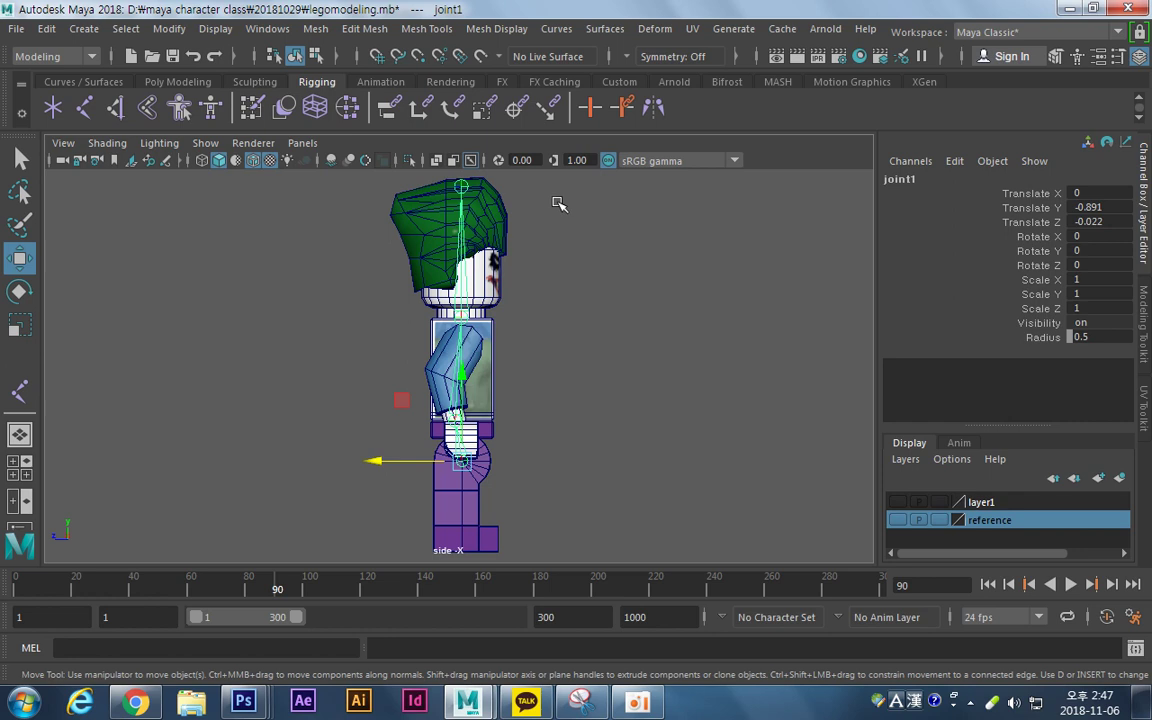
{"action": "middle_click_drag", "start_coordinate": [537, 489], "coordinate": [525, 332], "text": "alt"}
{"action": "middle_click_drag", "start_coordinate": [476, 373], "coordinate": [473, 415], "text": "alt"}
{"action": "right_click_drag", "start_coordinate": [485, 412], "coordinate": [797, 380], "text": "alt"}
{"action": "left_click", "coordinate": [797, 380], "text": "alt"}
{"action": "left_click", "coordinate": [590, 386]}
{"action": "mouse_move", "coordinate": [595, 330]}
{"action": "middle_mouse_down", "text": "alt"}
{"action": "mouse_move", "coordinate": [571, 311]}
{"action": "mouse_move", "coordinate": [592, 315]}
{"action": "middle_mouse_up", "text": "alt"}
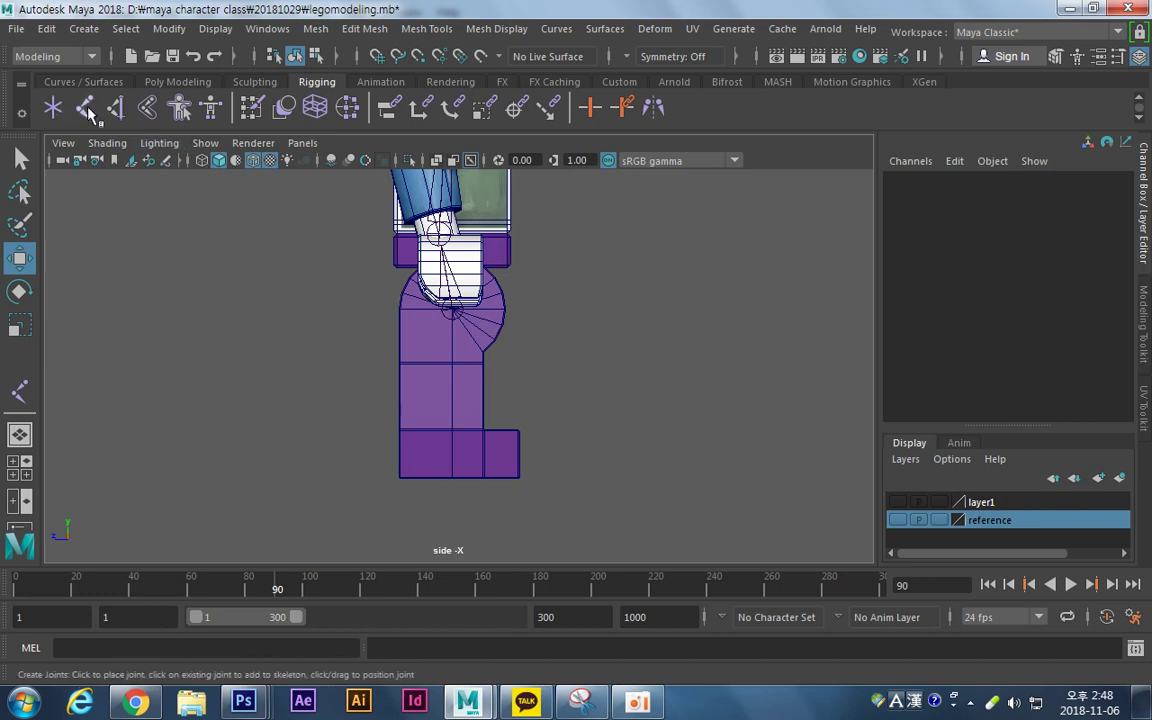
{"action": "key", "text": "y"}
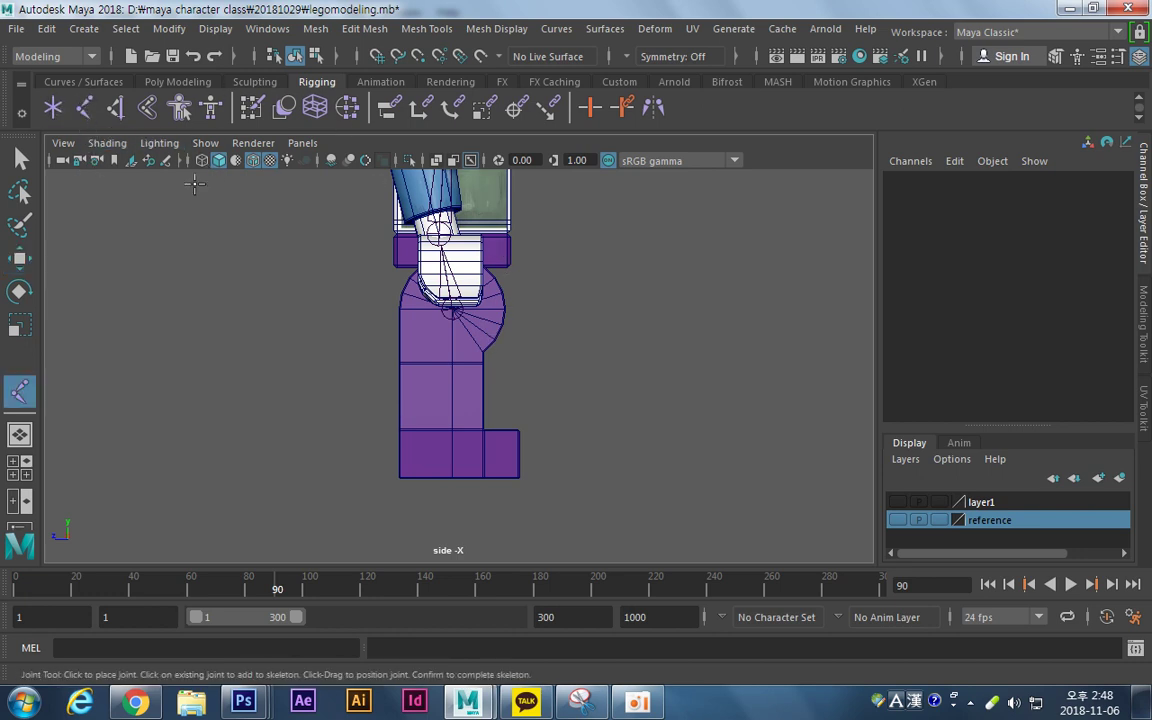
{"action": "middle_click_drag", "start_coordinate": [393, 352], "coordinate": [397, 354], "text": "alt"}
{"action": "right_click_drag", "start_coordinate": [397, 354], "coordinate": [703, 311], "text": "alt"}
{"action": "middle_click_drag", "start_coordinate": [488, 322], "coordinate": [507, 342], "text": "alt"}
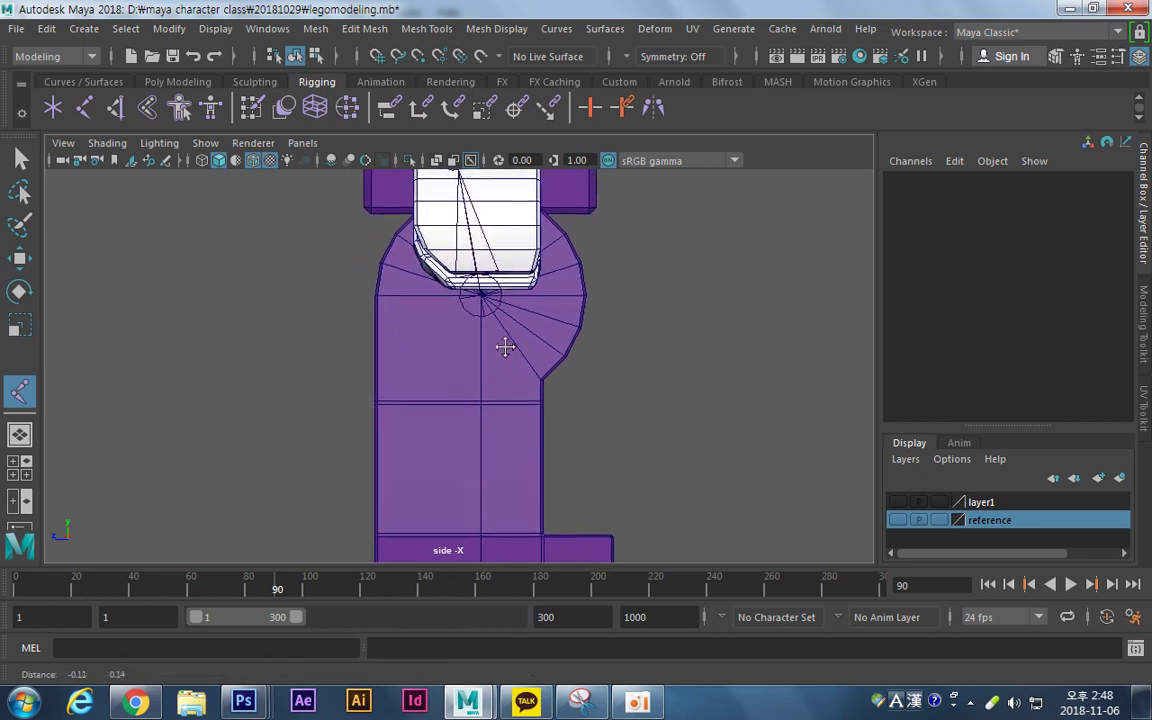
{"action": "left_click", "coordinate": [480, 293]}
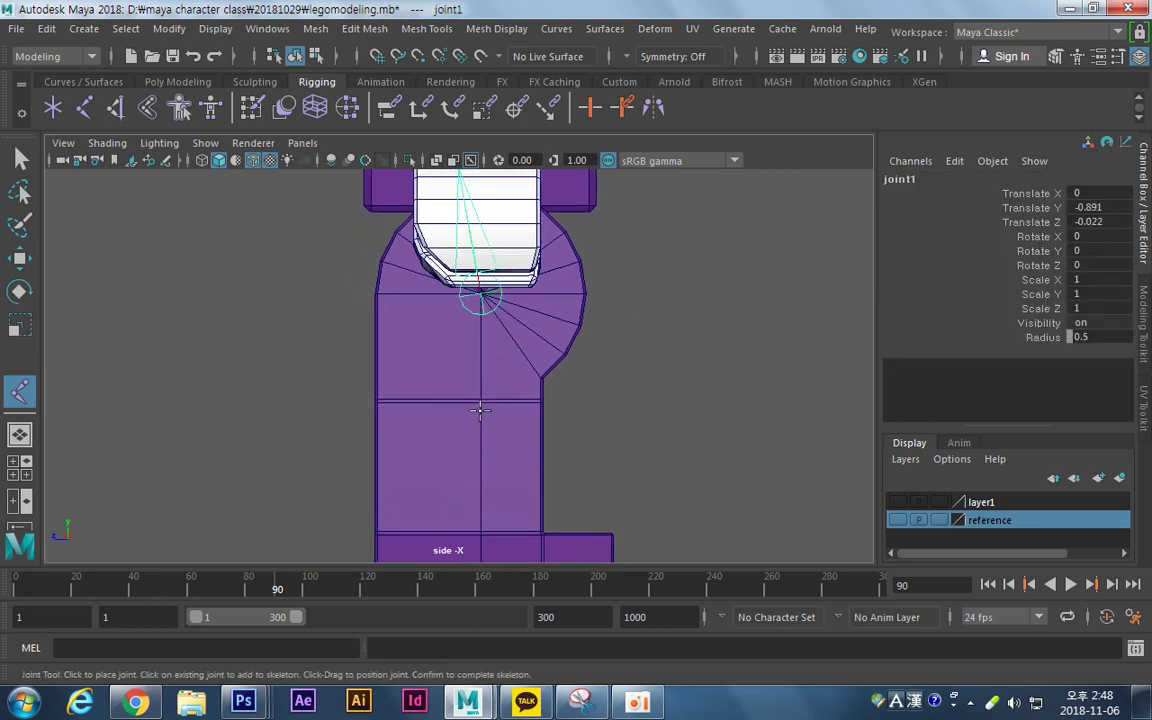
{"action": "key", "text": "w"}
{"action": "left_click", "coordinate": [652, 338]}
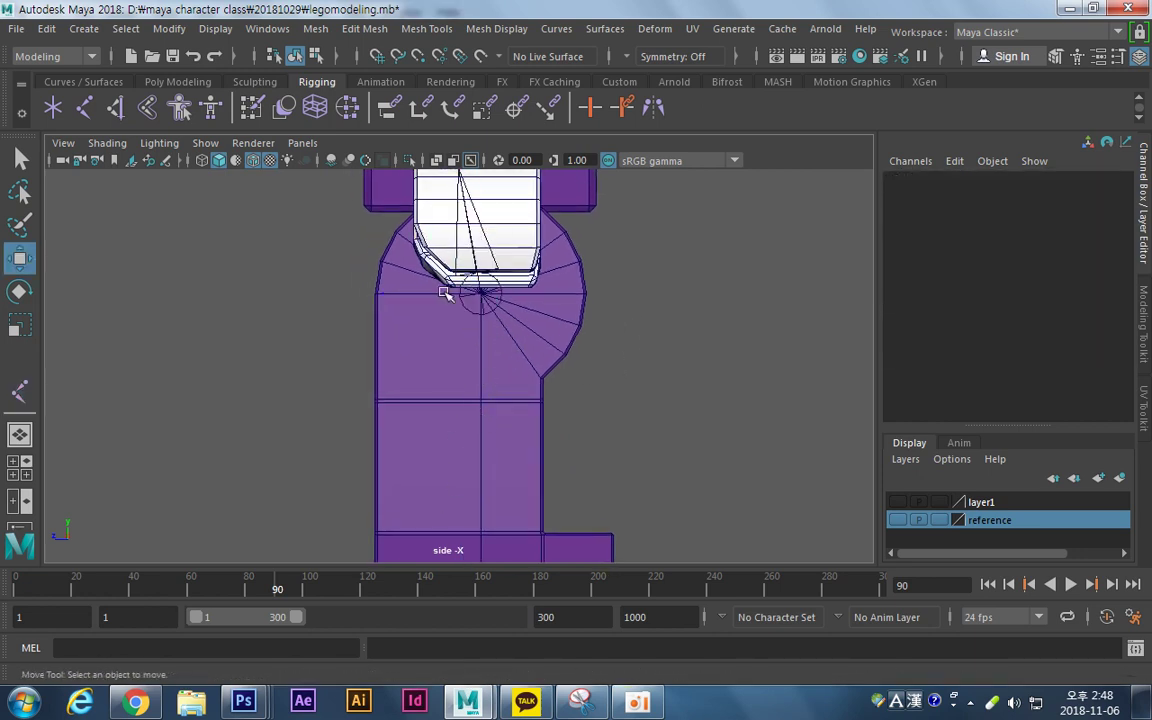
Start a separate leg chain with a hip joint at the centre of the leg's round hip, at Translate Y -0.891 and Z -0.021.
{"action": "left_click", "coordinate": [84, 107]}
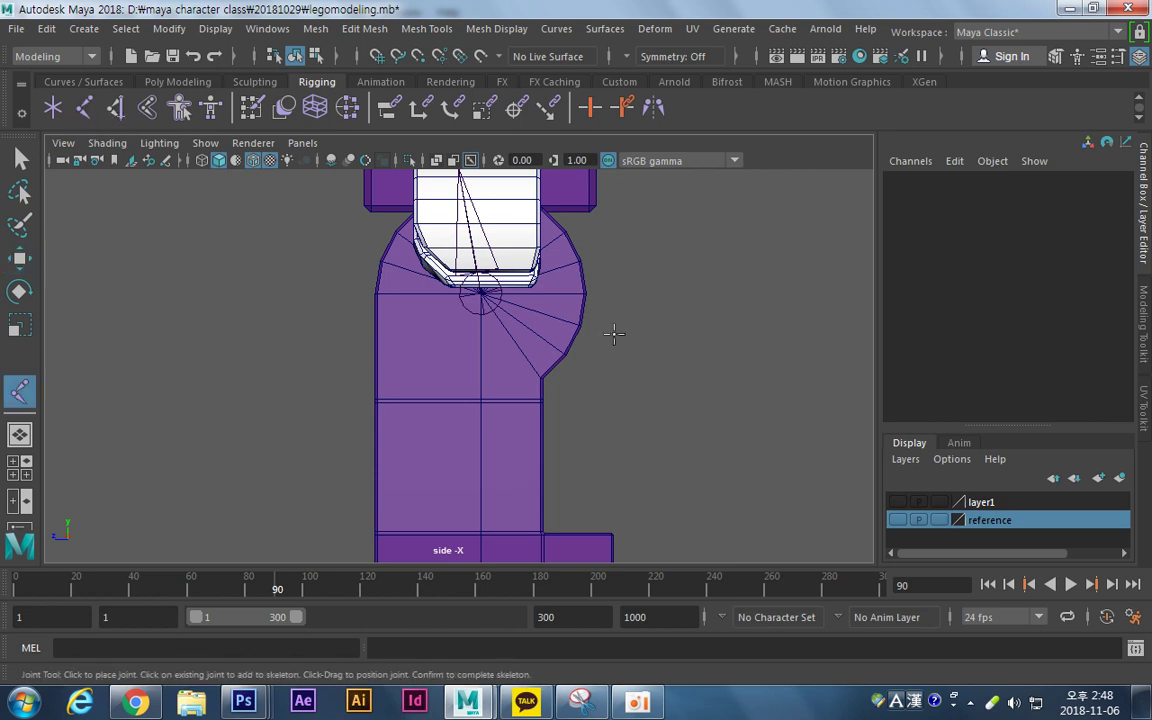
{"action": "left_click_drag", "start_coordinate": [750, 322], "coordinate": [480, 292]}
{"action": "middle_click_drag", "start_coordinate": [548, 378], "coordinate": [671, 298], "text": "alt"}
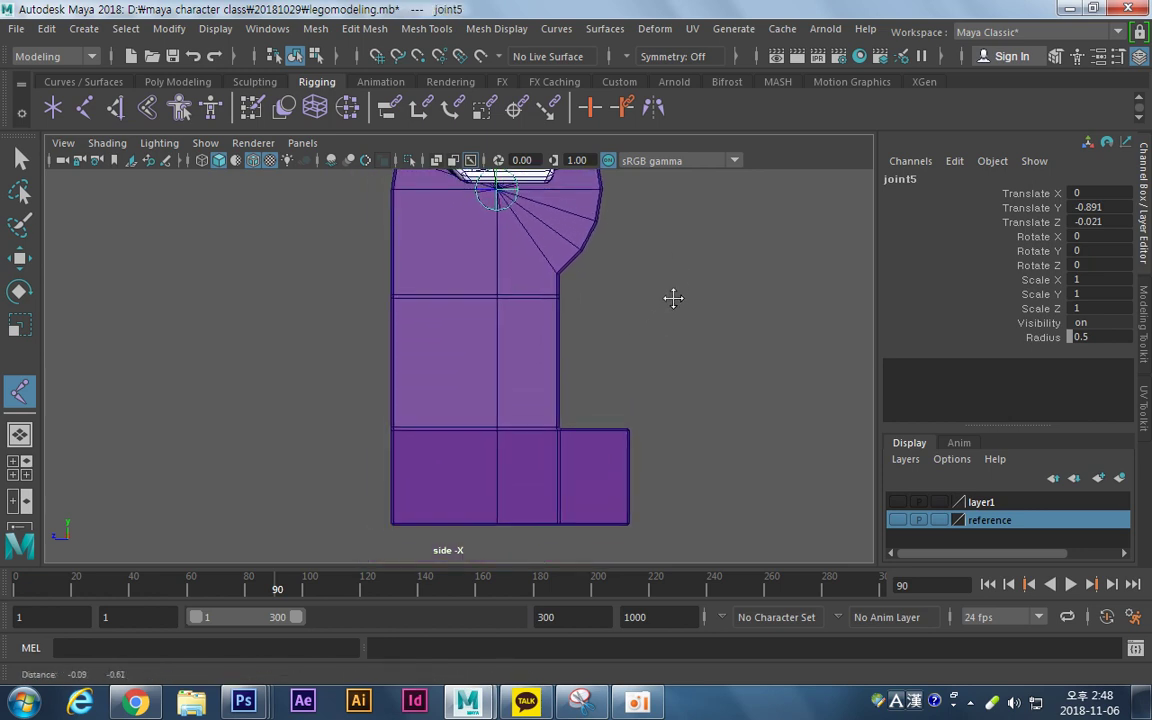
Extend the leg chain with joints at the knee, ankle, ball of the foot and toe tip, and finish it.
{"action": "left_click_drag", "start_coordinate": [545, 351], "coordinate": [527, 355]}
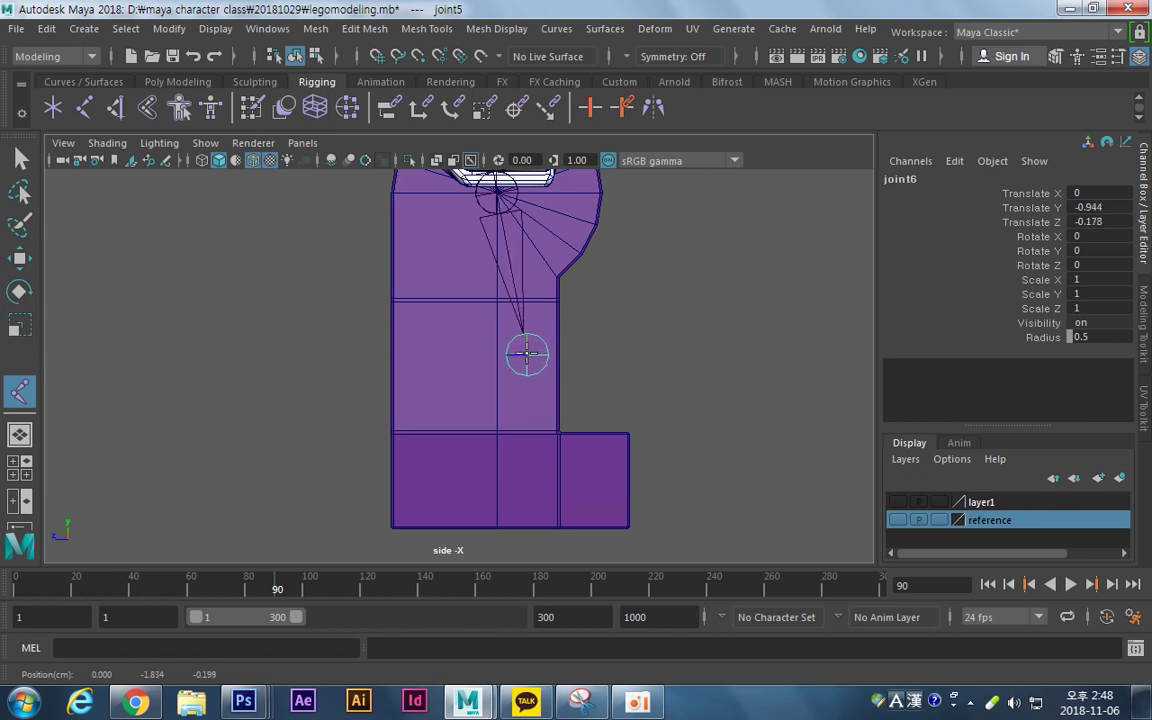
{"action": "left_click_drag", "start_coordinate": [489, 433], "coordinate": [462, 433]}
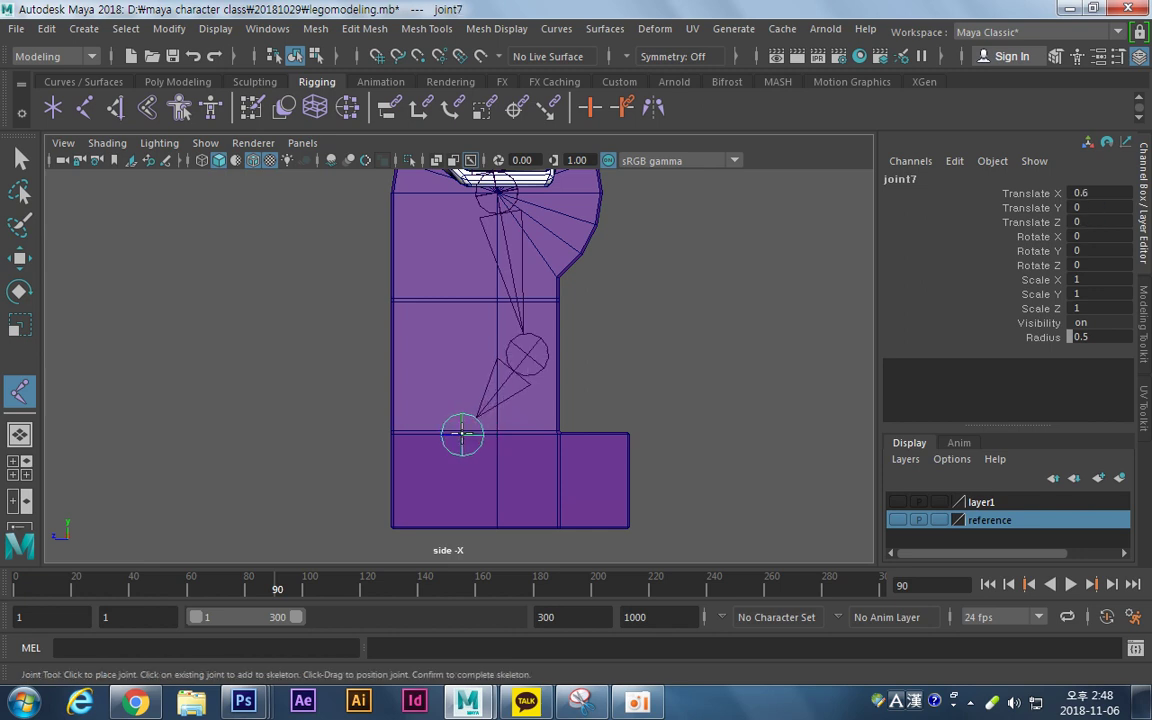
{"action": "left_click_drag", "start_coordinate": [563, 533], "coordinate": [558, 527]}
{"action": "left_click", "coordinate": [626, 526]}
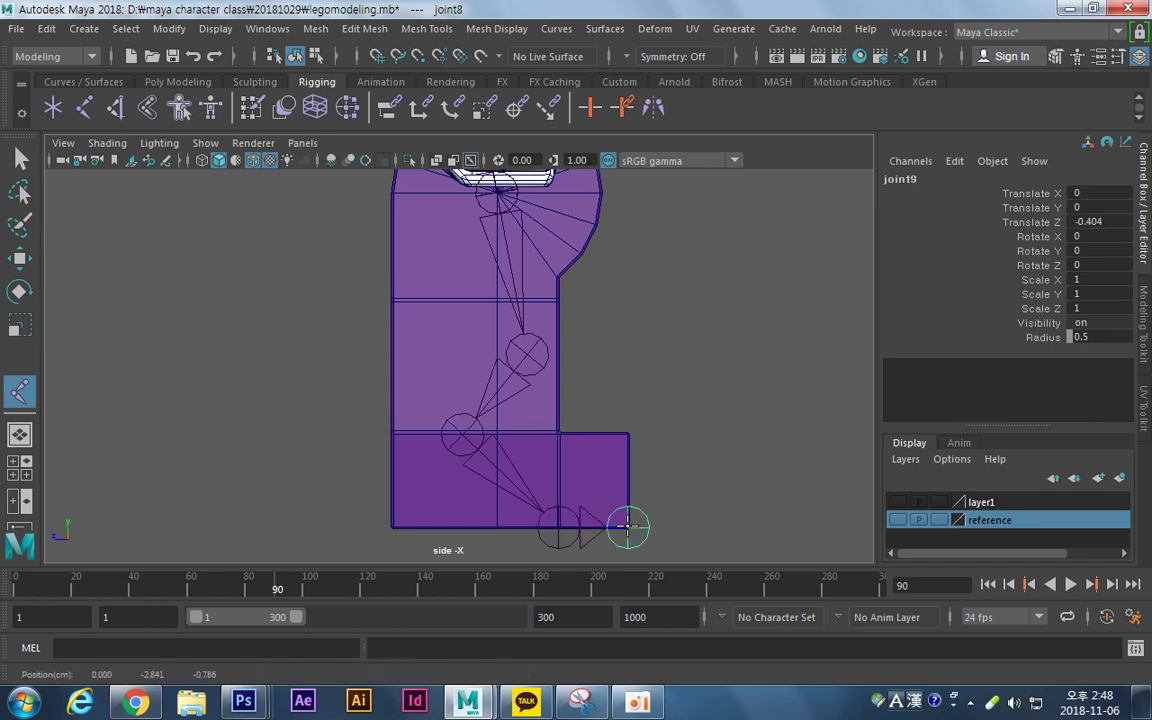
{"action": "middle_click_drag", "start_coordinate": [638, 399], "coordinate": [590, 387], "text": "alt"}
{"action": "mouse_move", "coordinate": [615, 341]}
{"action": "middle_mouse_down", "text": "alt"}
{"action": "mouse_move", "coordinate": [620, 324]}
{"action": "mouse_move", "coordinate": [630, 338]}
{"action": "middle_mouse_up", "text": "alt"}
{"action": "right_click_drag", "start_coordinate": [630, 338], "coordinate": [550, 337], "text": "alt"}
{"action": "key", "text": "w"}
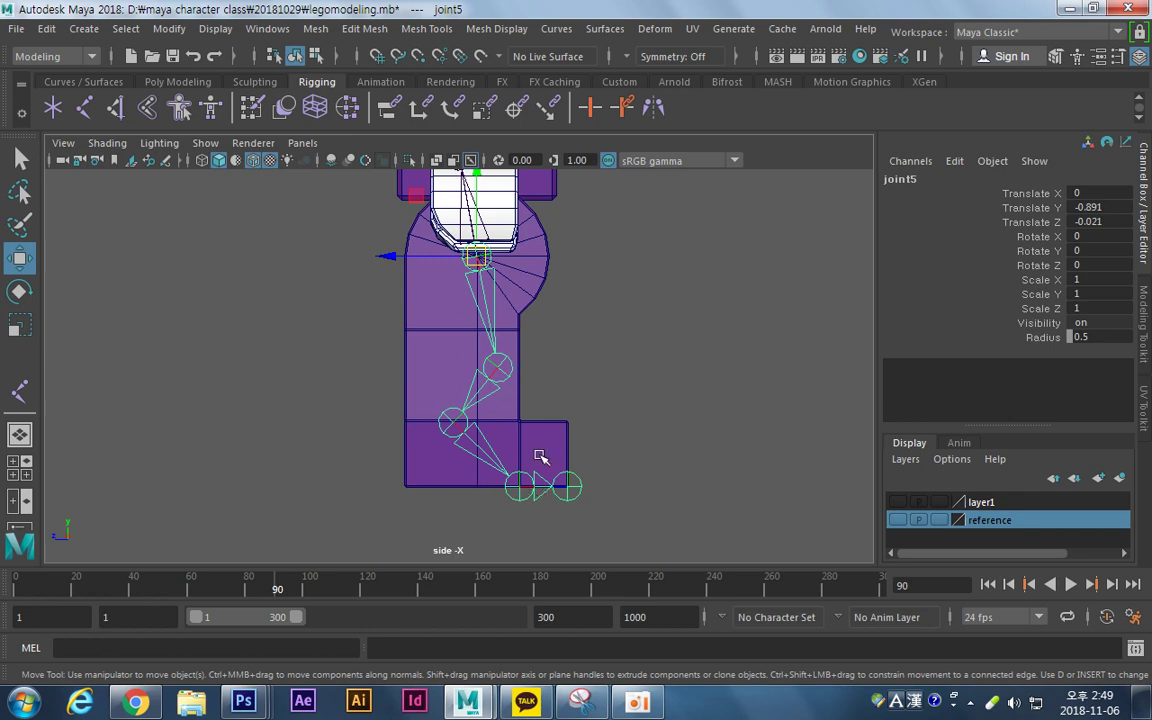
Raise the ball joint together with the toe slightly above the sole, at Translate X 0.704 and Y 0.077.
{"action": "middle_click_drag", "start_coordinate": [530, 340], "coordinate": [440, 357], "text": "alt"}
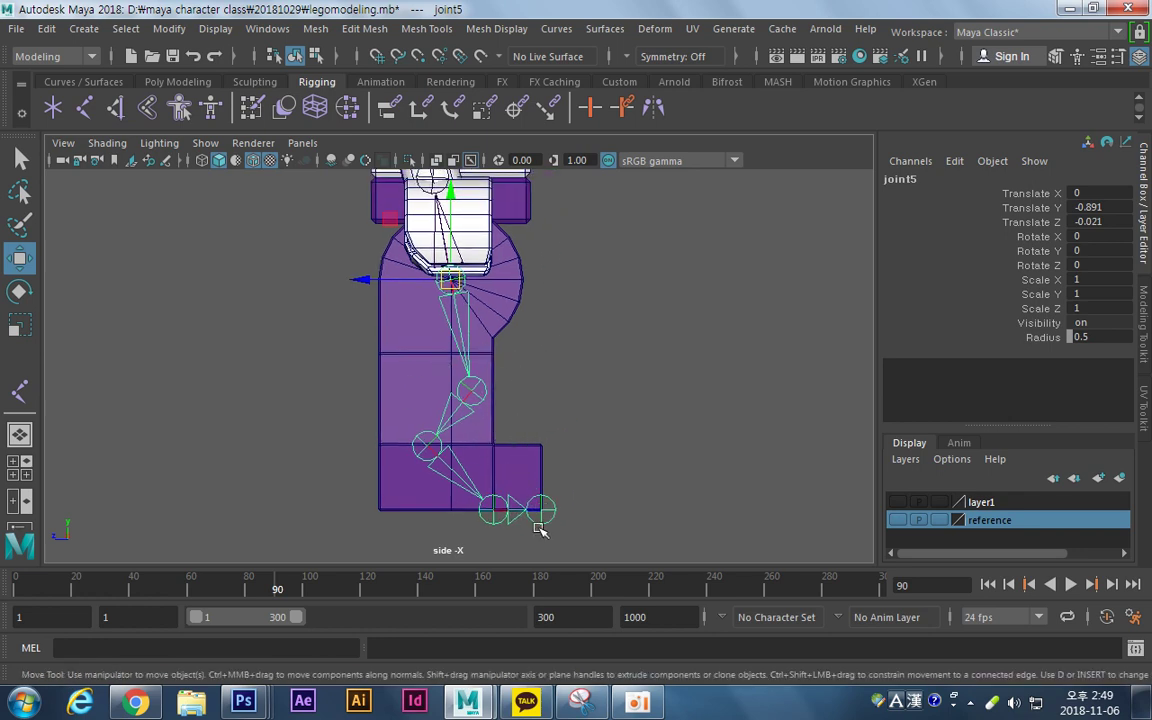
{"action": "left_click", "coordinate": [494, 513]}
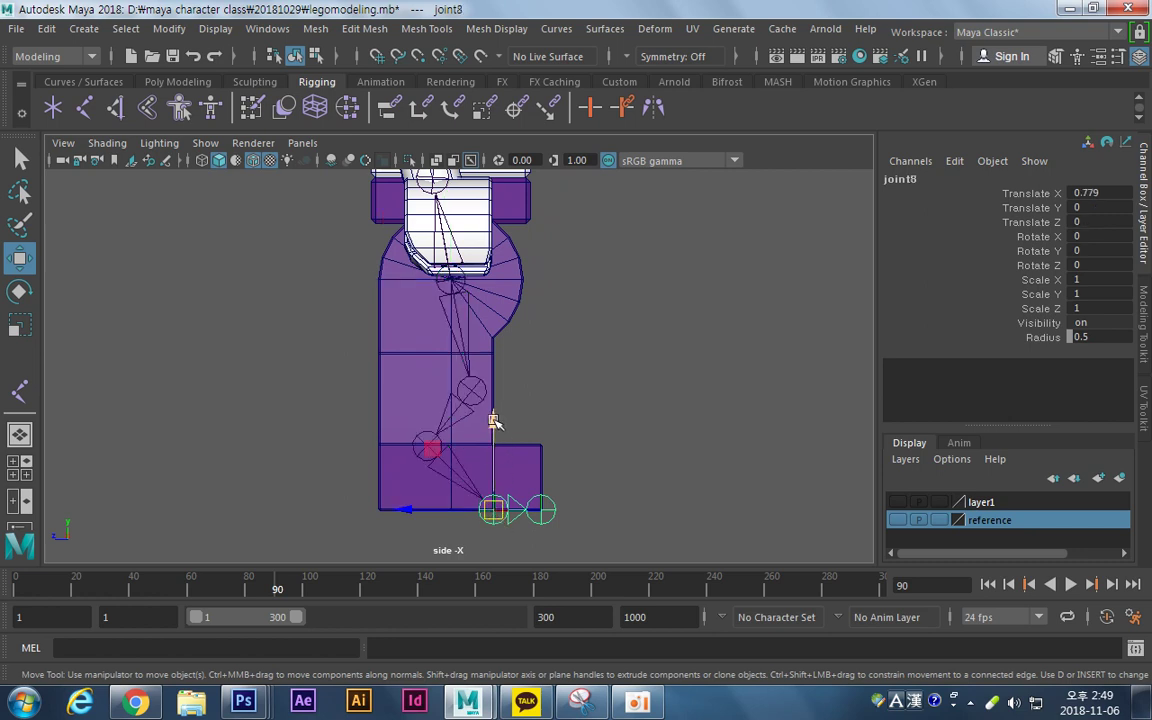
{"action": "left_click_drag", "start_coordinate": [496, 419], "coordinate": [497, 391]}
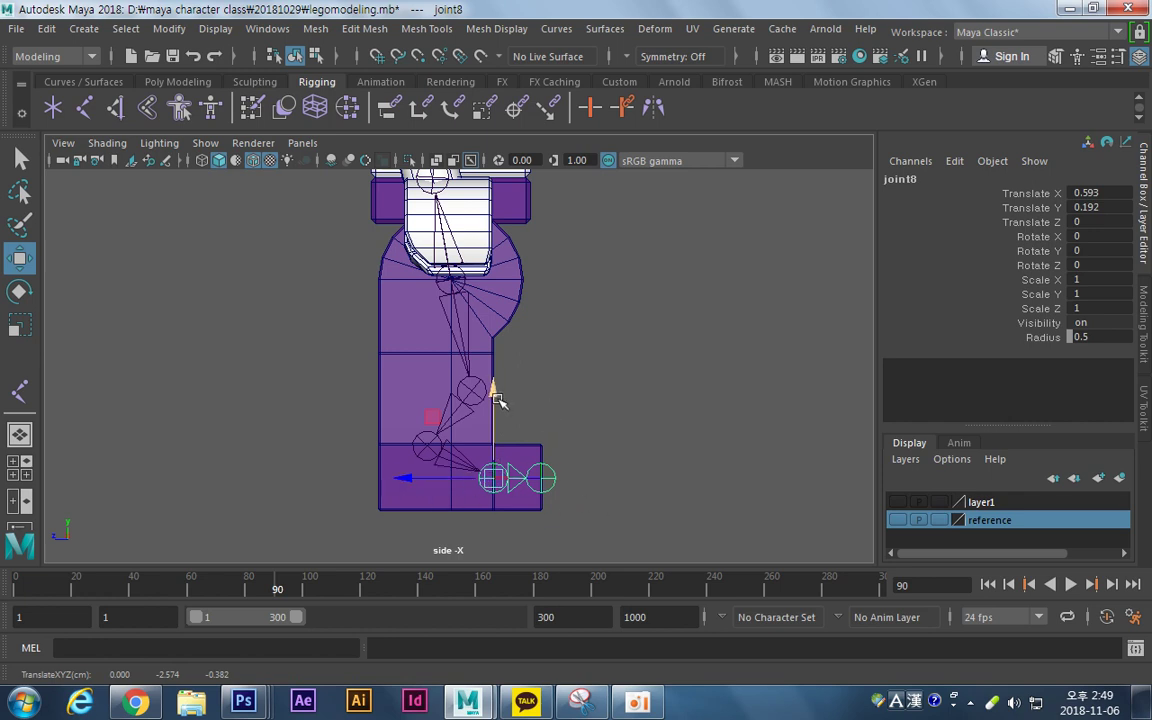
{"action": "left_click_drag", "start_coordinate": [498, 396], "coordinate": [494, 408]}
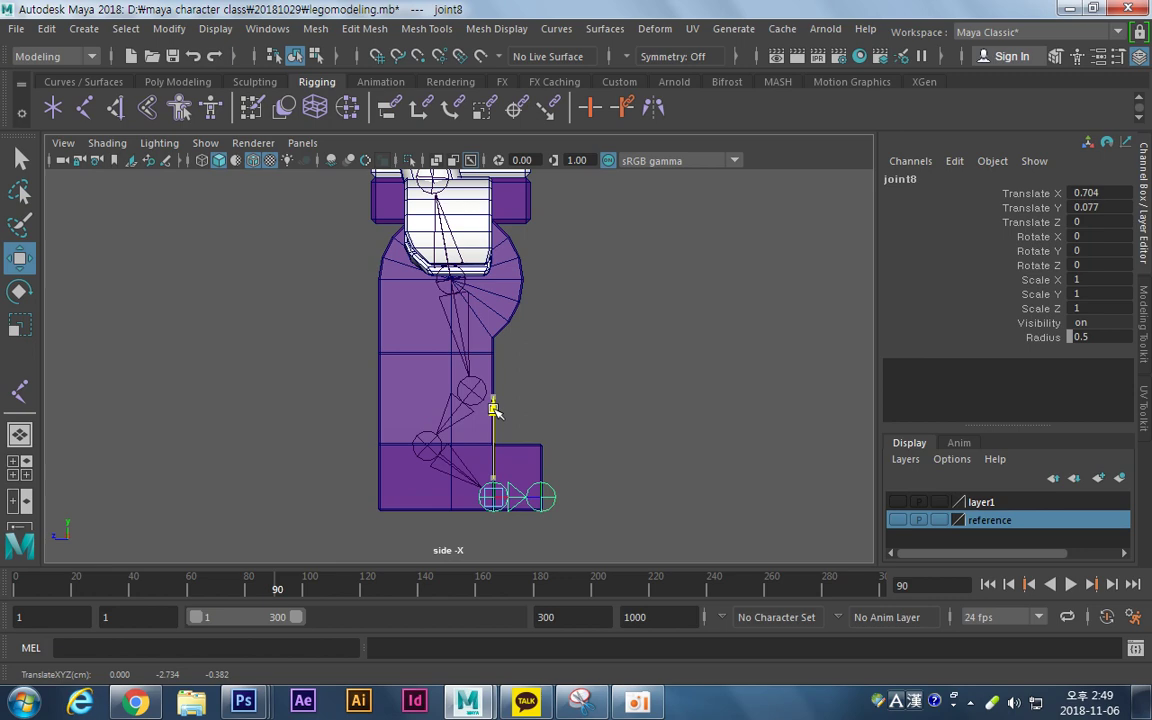
In the back1 view, move the whole leg chain sideways from the hip joint into the middle of one leg, at Translate X 0.621.
{"action": "middle_click_drag", "start_coordinate": [583, 339], "coordinate": [573, 329], "text": "alt"}
{"action": "key", "text": "space"}
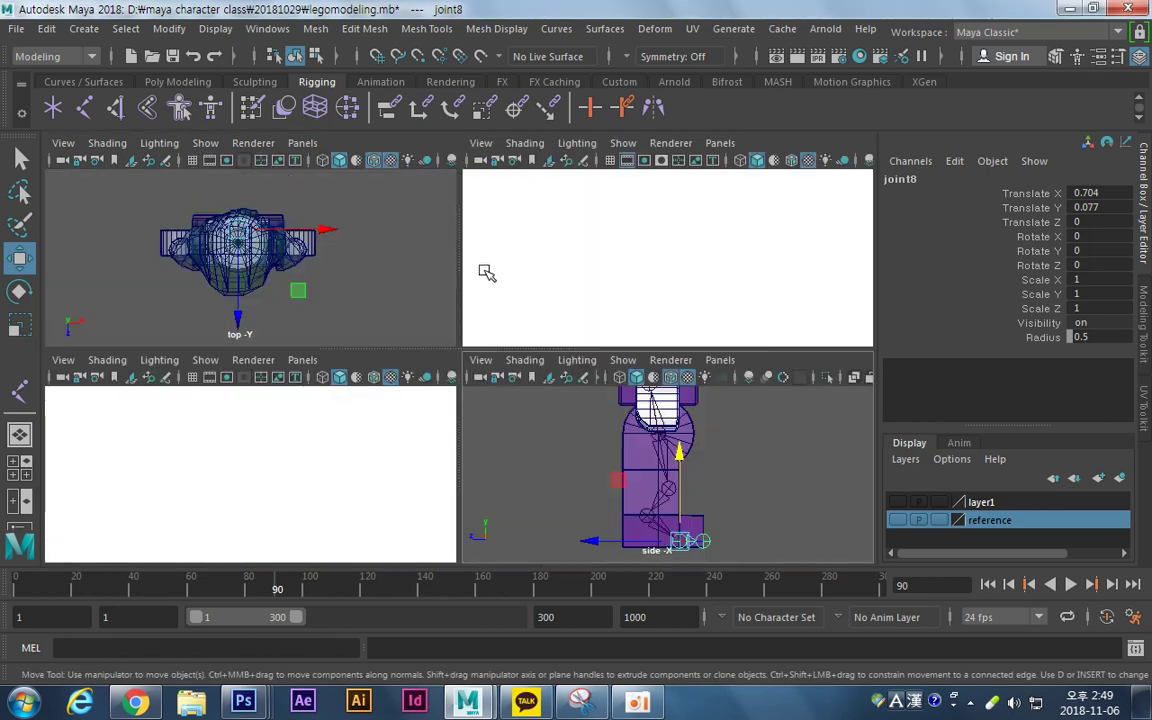
{"action": "key", "text": "space"}
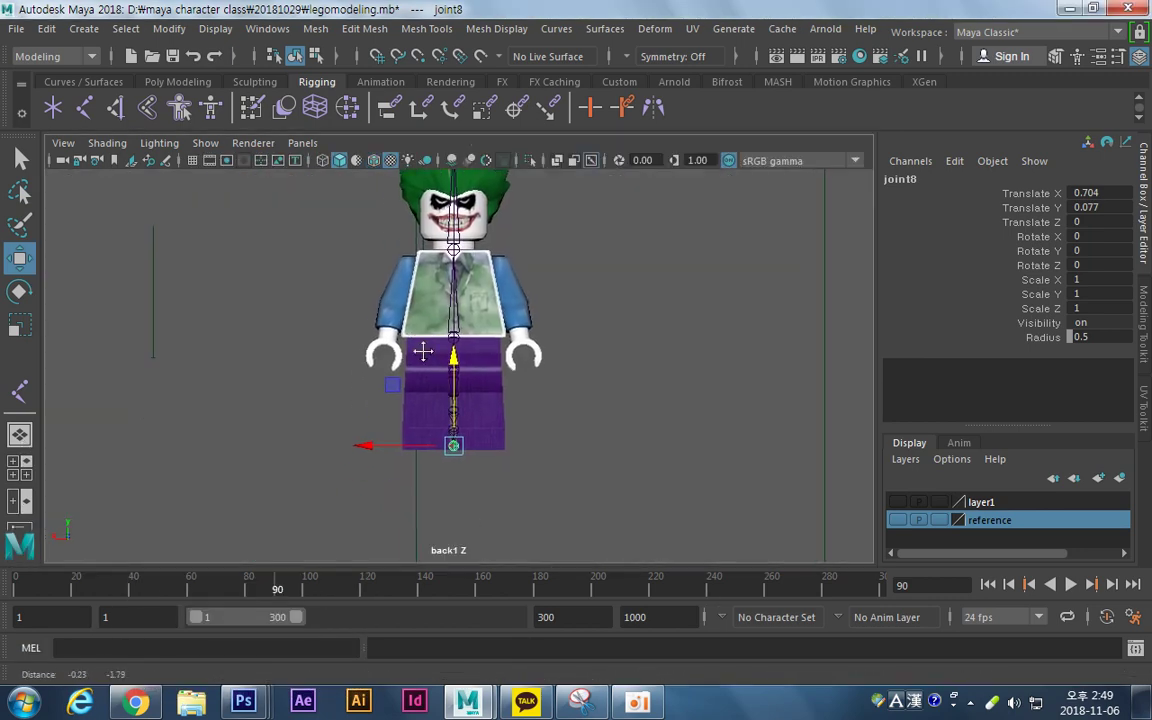
{"action": "middle_click_drag", "start_coordinate": [423, 351], "coordinate": [432, 351], "text": "alt"}
{"action": "right_click_drag", "start_coordinate": [560, 352], "coordinate": [885, 352], "text": "alt"}
{"action": "middle_click_drag", "start_coordinate": [512, 425], "coordinate": [525, 341], "text": "alt"}
{"action": "right_click_drag", "start_coordinate": [570, 345], "coordinate": [648, 348], "text": "alt"}
{"action": "left_click", "coordinate": [531, 240], "text": "alt"}
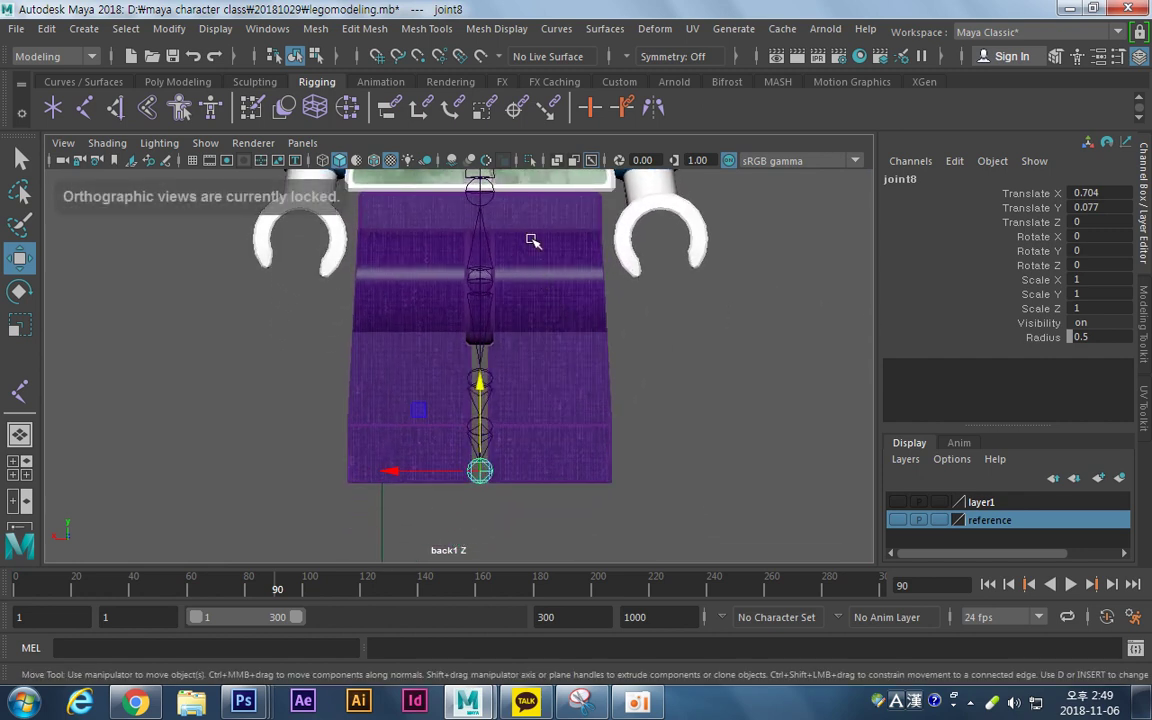
{"action": "left_click_drag", "start_coordinate": [502, 195], "coordinate": [428, 243]}
{"action": "middle_click_drag", "start_coordinate": [558, 264], "coordinate": [576, 267], "text": "alt"}
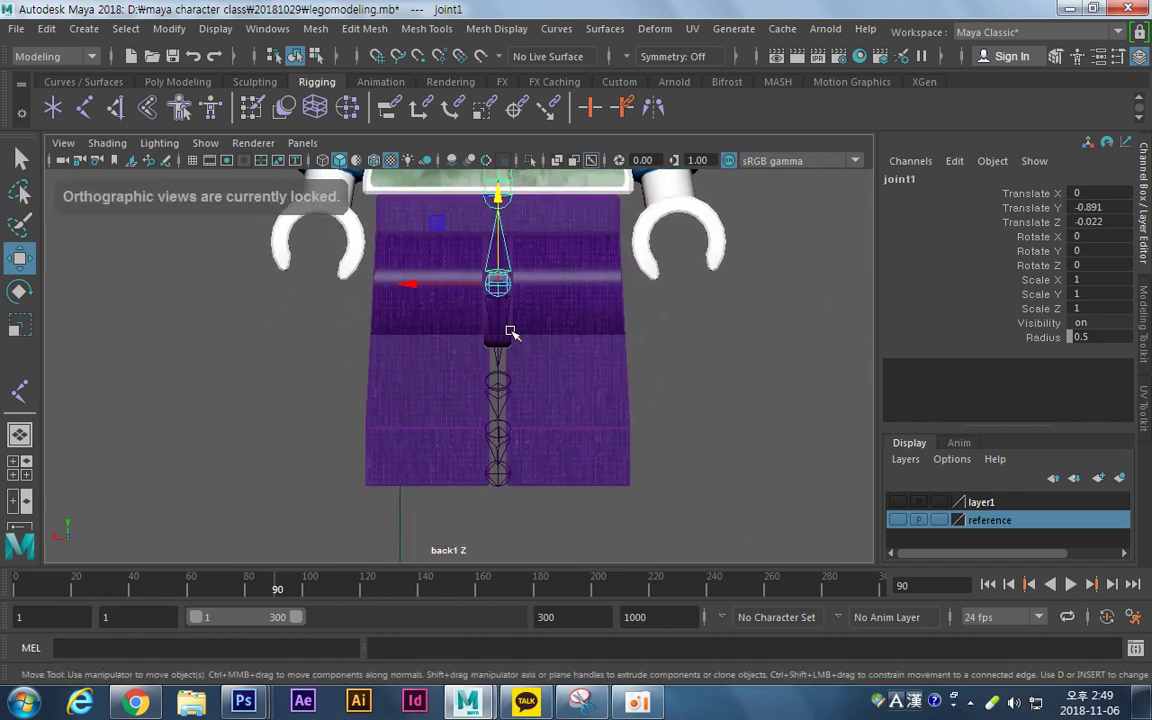
{"action": "left_click_drag", "start_coordinate": [525, 308], "coordinate": [393, 481]}
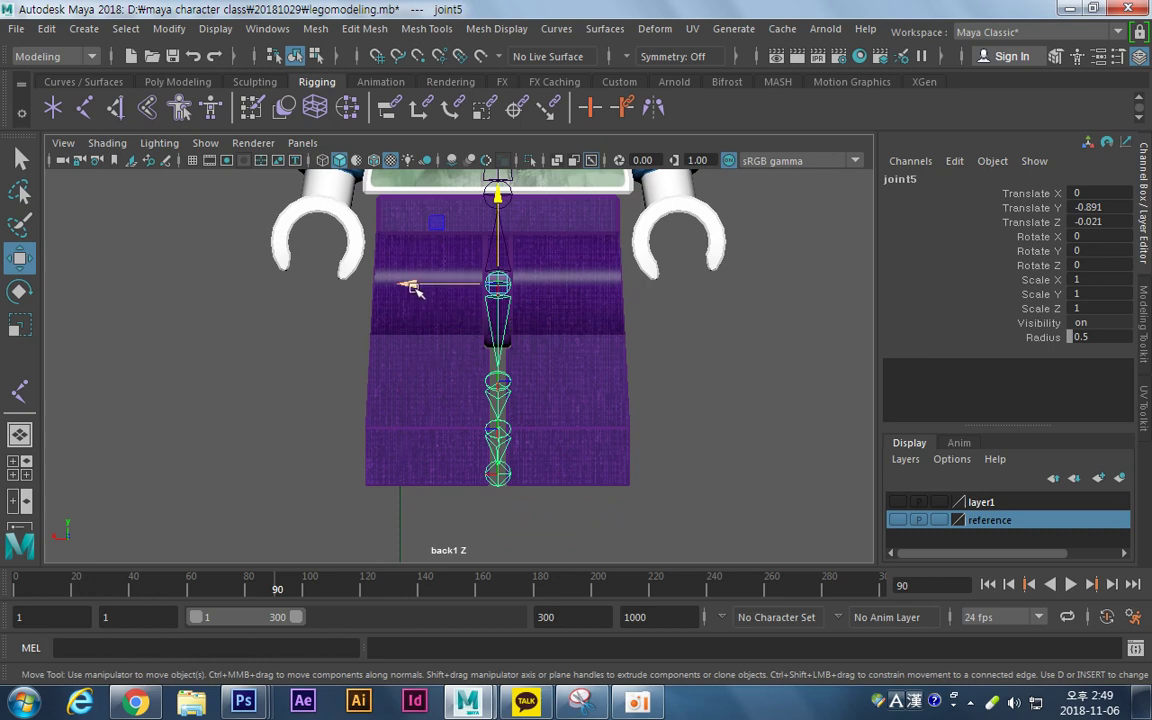
{"action": "left_click_drag", "start_coordinate": [411, 287], "coordinate": [360, 303]}
{"action": "right_click_drag", "start_coordinate": [586, 249], "coordinate": [623, 332], "text": "alt"}
{"action": "left_click_drag", "start_coordinate": [623, 332], "coordinate": [503, 409], "text": "alt"}
{"action": "middle_click_drag", "start_coordinate": [584, 366], "coordinate": [553, 298], "text": "alt"}
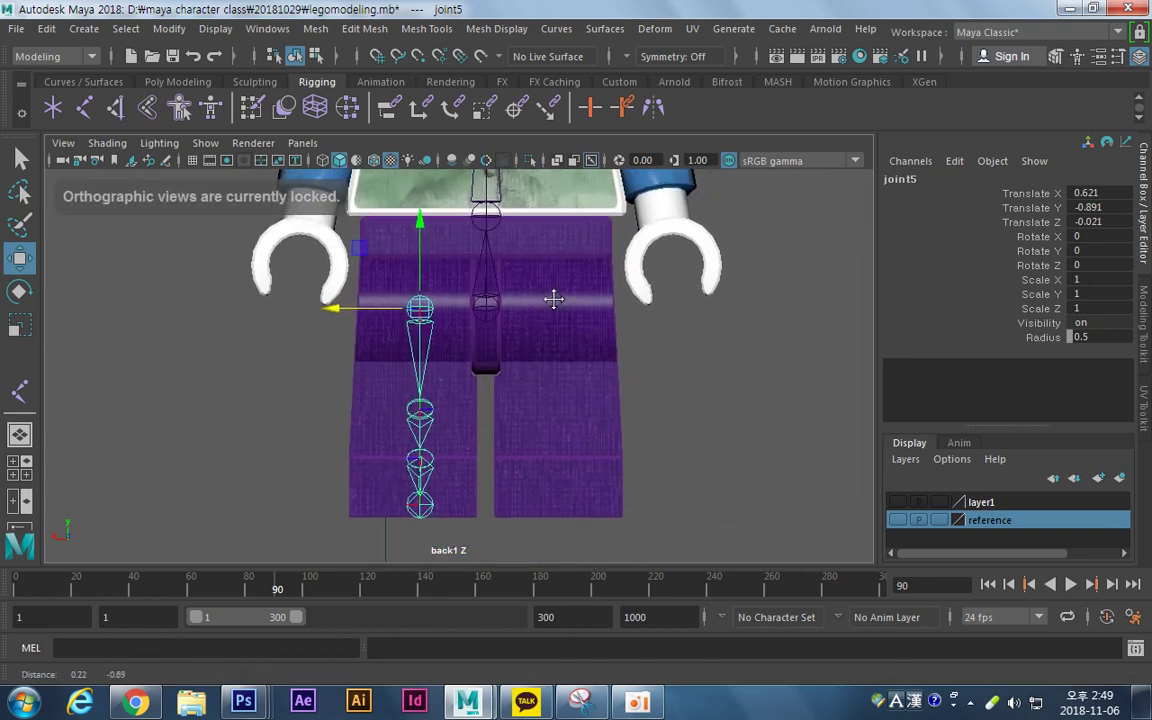
Show all four views and examine the leg chain's placement inside the leg in the back1 and side views.
{"action": "key", "text": "space"}
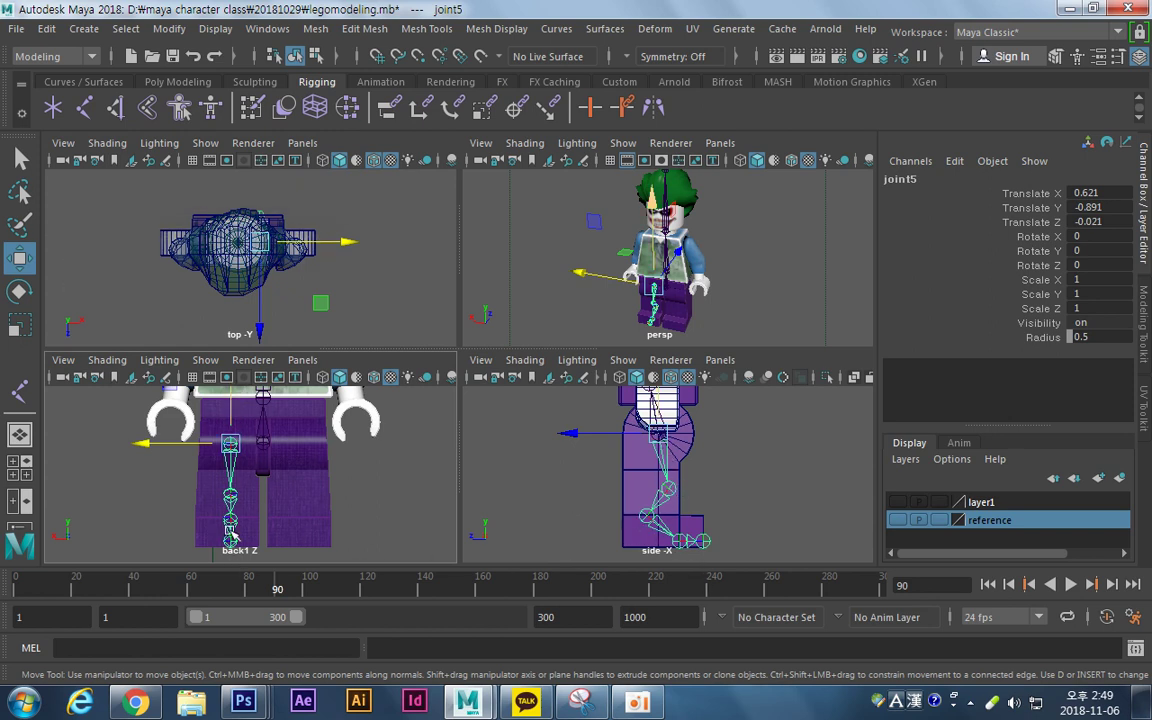
{"action": "mouse_move", "coordinate": [330, 480]}
{"action": "middle_mouse_down", "text": "alt"}
{"action": "mouse_move", "coordinate": [346, 447]}
{"action": "mouse_move", "coordinate": [346, 464]}
{"action": "mouse_move", "coordinate": [315, 462]}
{"action": "middle_mouse_up", "text": "alt"}
{"action": "right_click_drag", "start_coordinate": [325, 463], "coordinate": [450, 460], "text": "alt"}
{"action": "left_click", "coordinate": [343, 430], "text": "alt"}
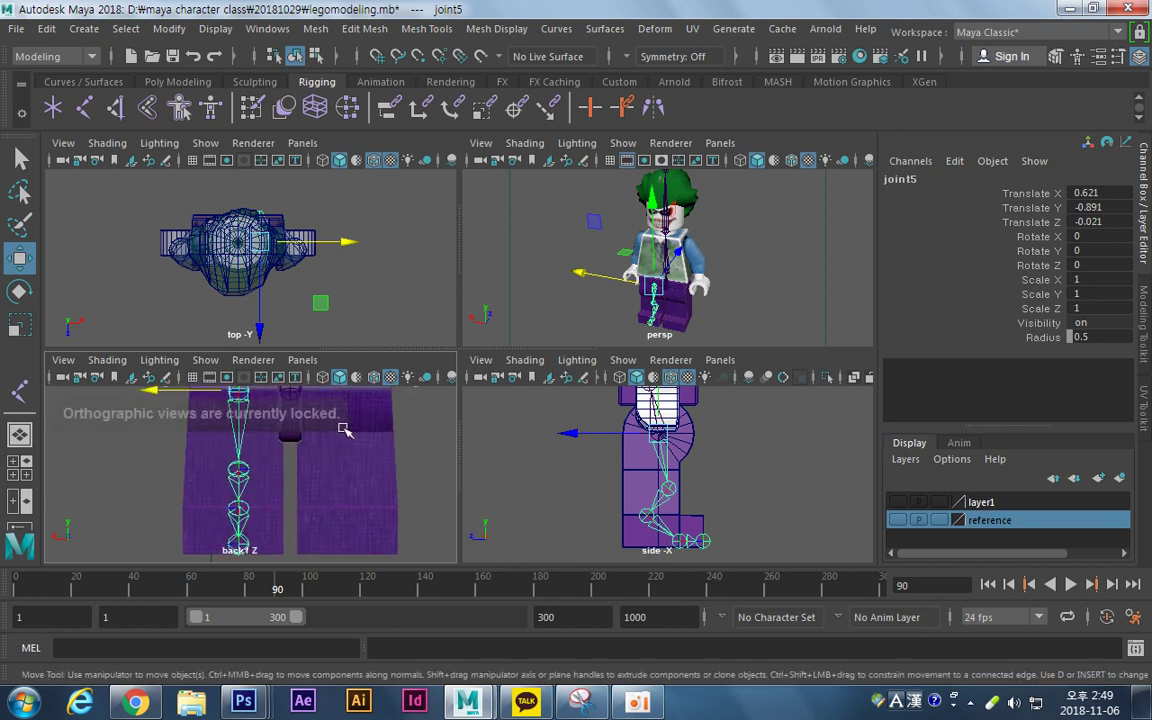
{"action": "middle_click_drag", "start_coordinate": [305, 454], "coordinate": [301, 543], "text": "alt"}
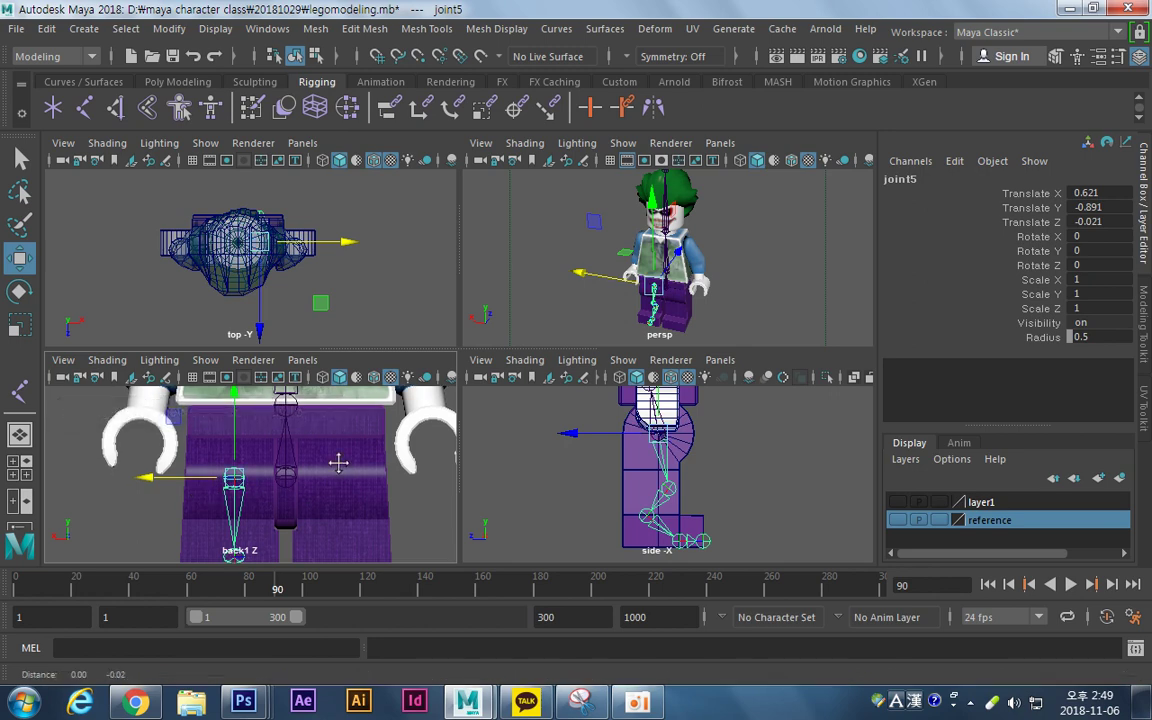
{"action": "middle_click_drag", "start_coordinate": [334, 463], "coordinate": [370, 406], "text": "alt"}
{"action": "right_click_drag", "start_coordinate": [386, 437], "coordinate": [352, 440], "text": "alt"}
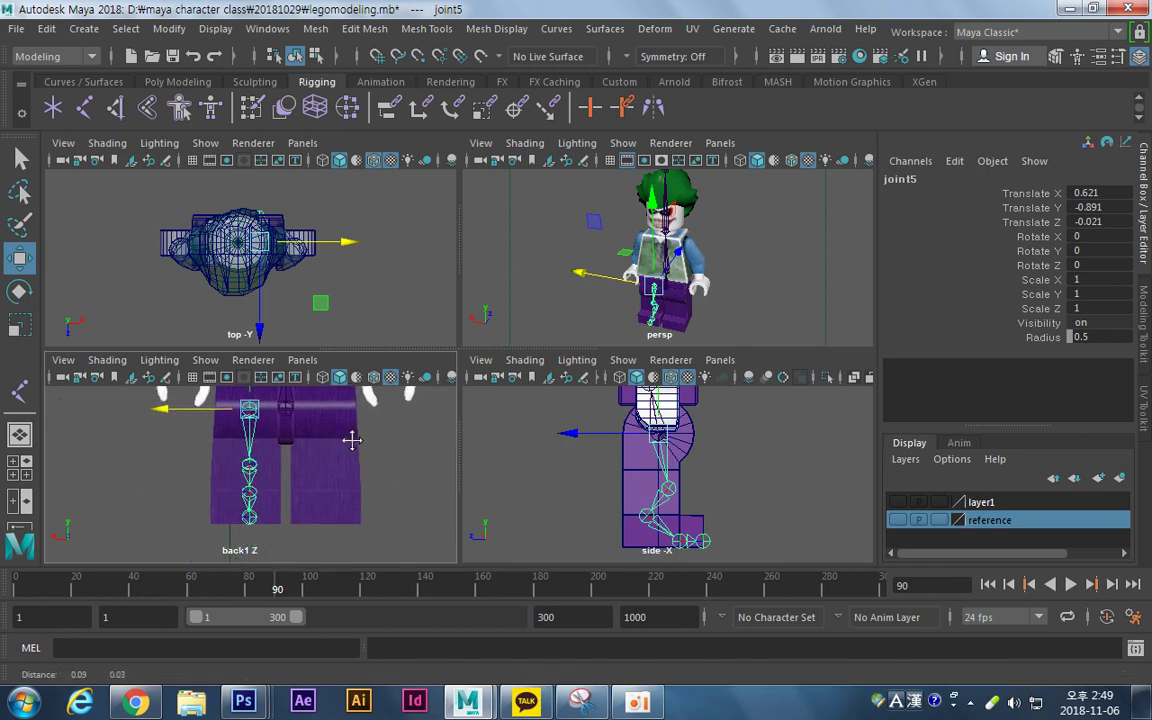
{"action": "mouse_move", "coordinate": [352, 440]}
{"action": "middle_mouse_down", "text": "alt"}
{"action": "mouse_move", "coordinate": [350, 468]}
{"action": "mouse_move", "coordinate": [344, 436]}
{"action": "middle_mouse_up", "text": "alt"}
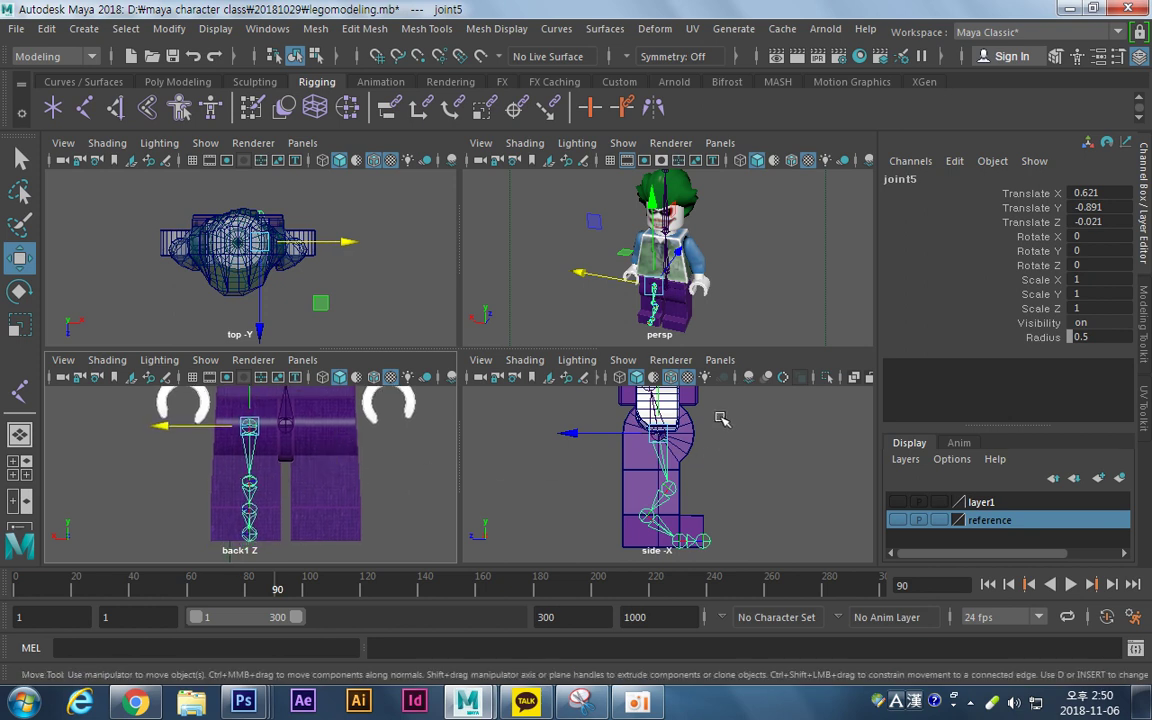
{"action": "right_click_drag", "start_coordinate": [722, 418], "coordinate": [560, 456], "text": "alt"}
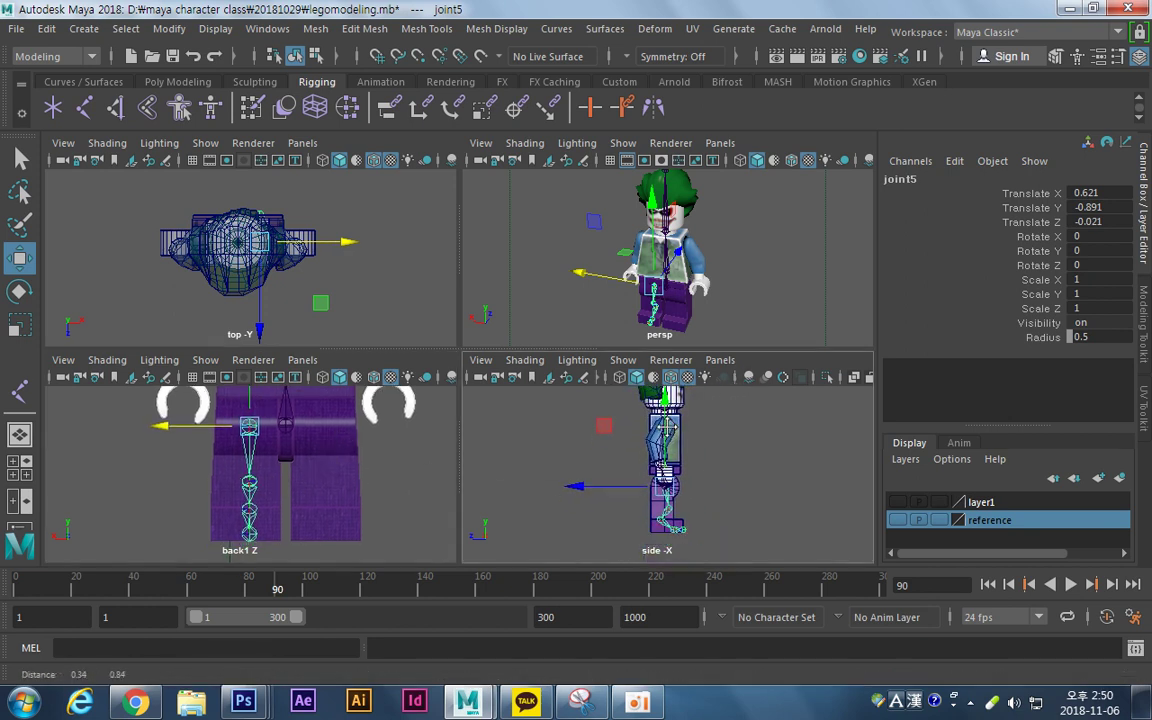
{"action": "middle_click_drag", "start_coordinate": [667, 426], "coordinate": [647, 398], "text": "alt"}
{"action": "right_click_drag", "start_coordinate": [626, 453], "coordinate": [880, 488], "text": "alt"}
{"action": "middle_click_drag", "start_coordinate": [652, 495], "coordinate": [684, 483], "text": "alt"}
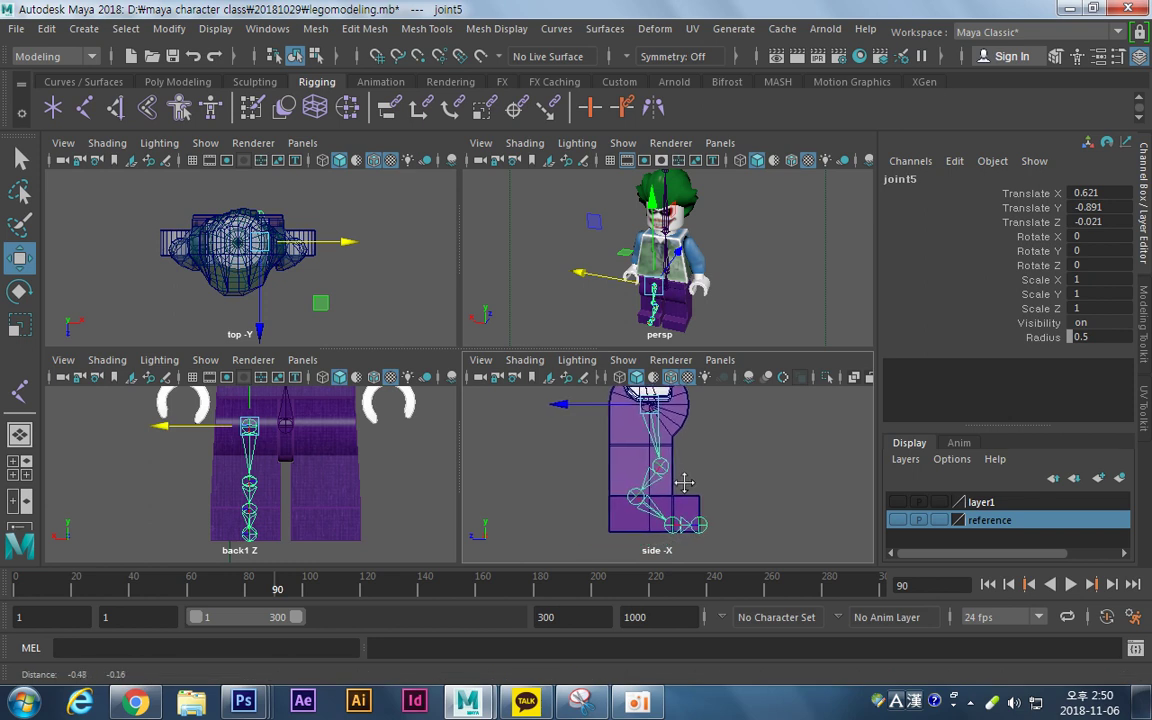
Duplicate the whole leg joint chain in the back1 view and move the copy into the opposite leg, at Translate X -0.654.
{"action": "right_click_drag", "start_coordinate": [684, 483], "coordinate": [676, 485], "text": "alt"}
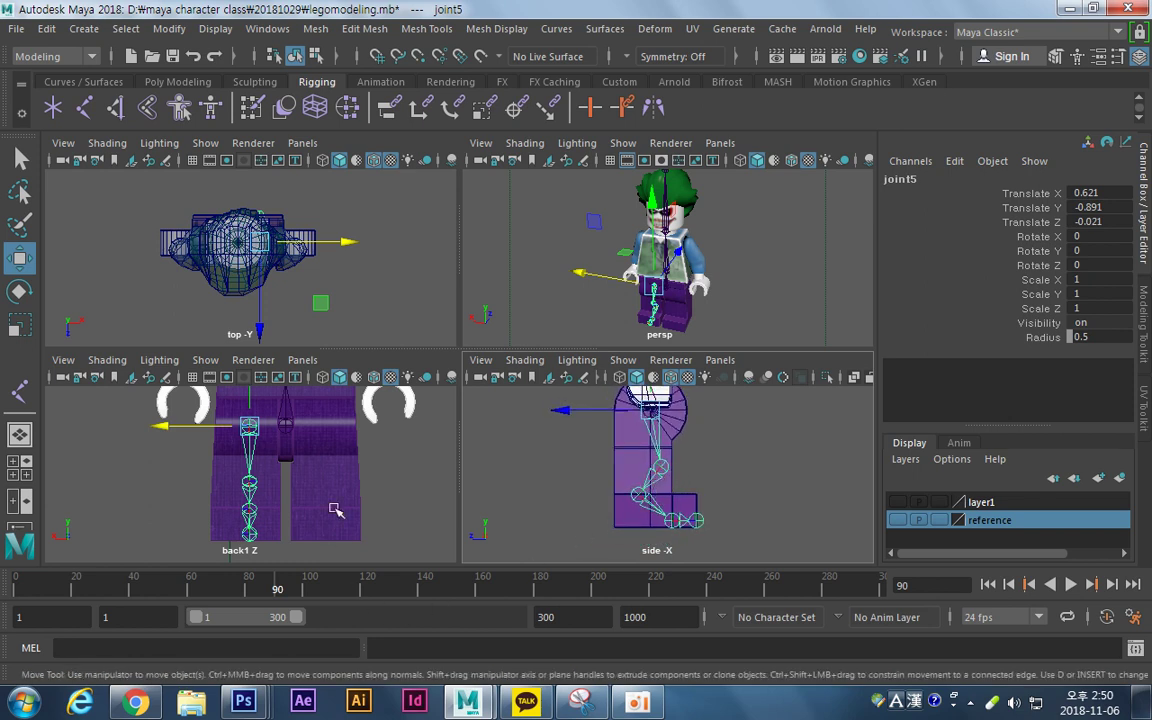
{"action": "left_click", "coordinate": [248, 458]}
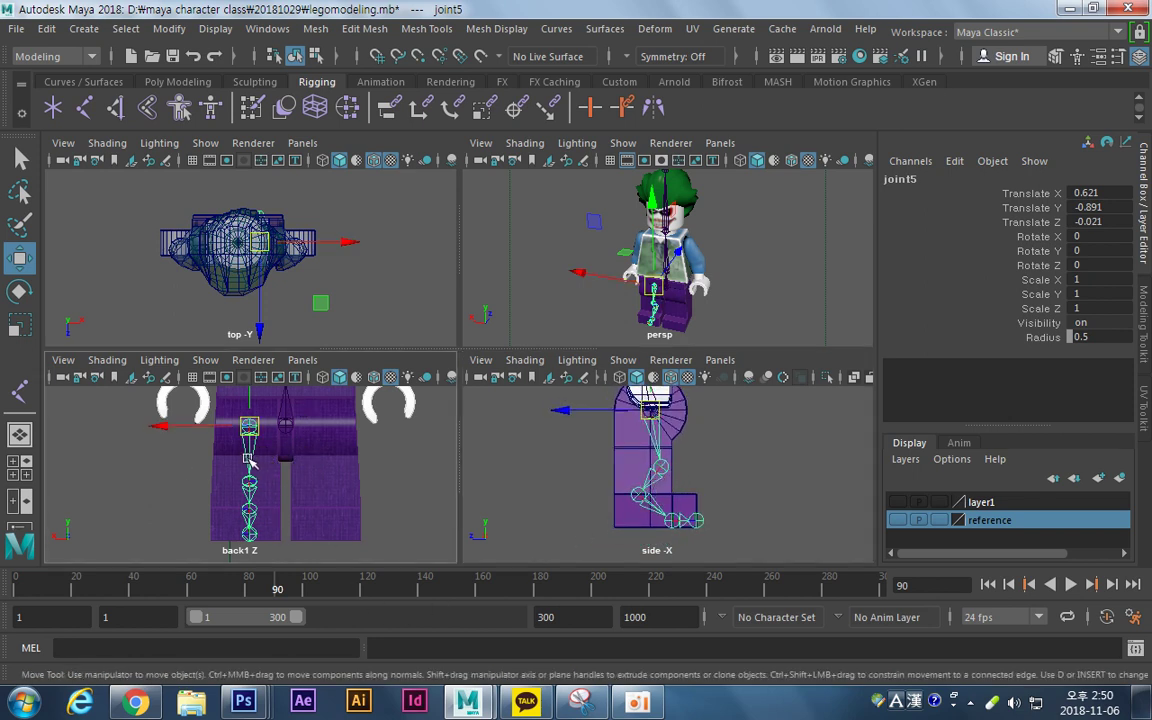
{"action": "left_click_drag", "start_coordinate": [166, 426], "coordinate": [240, 437], "text": "shift"}
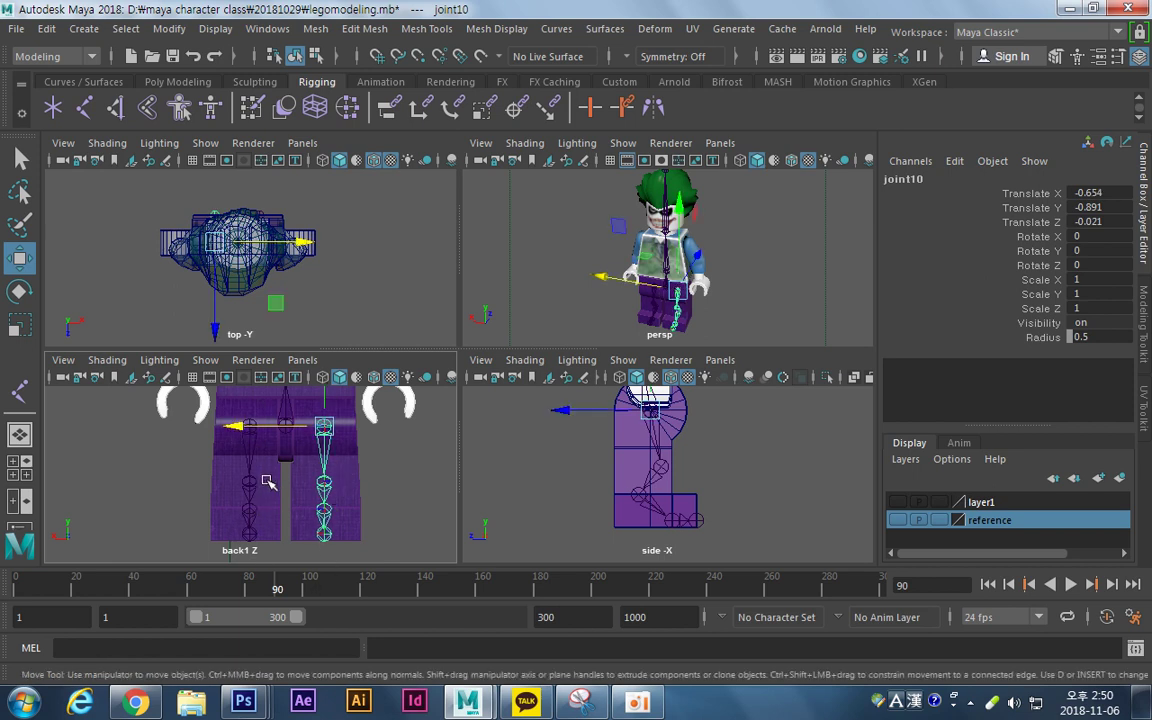
{"action": "left_click", "coordinate": [402, 492]}
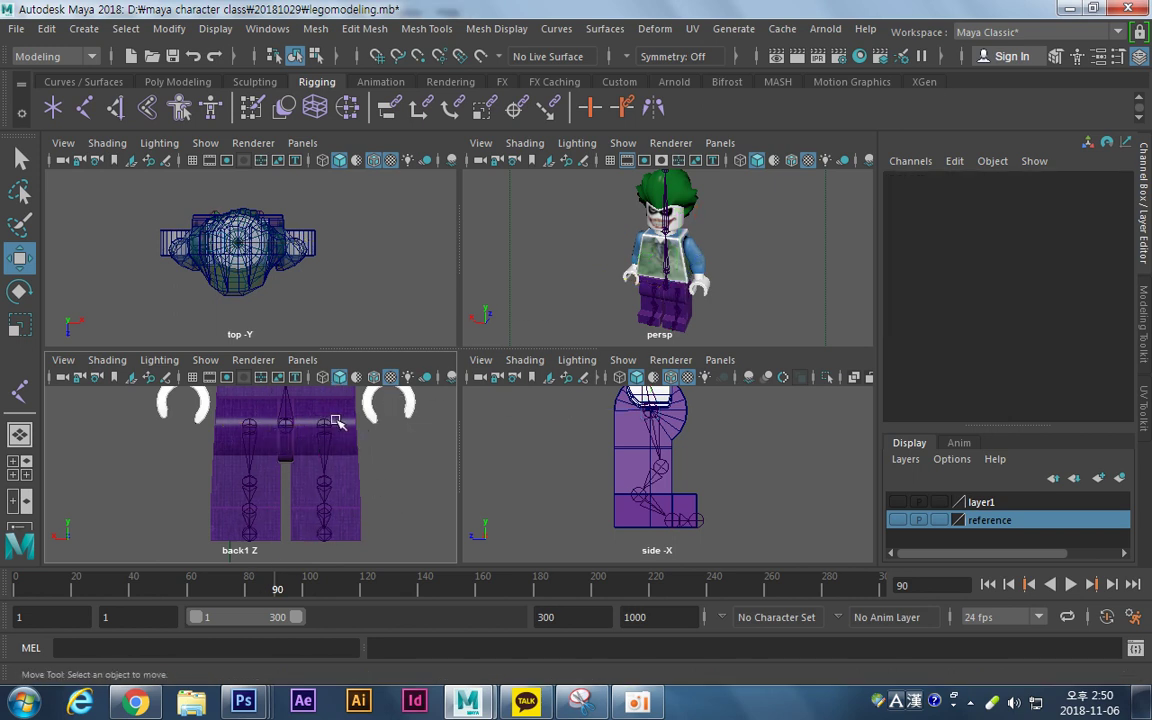
In the back1 view, start a new joint chain for the arm on the neck-base joint of the spine.
{"action": "middle_click_drag", "start_coordinate": [393, 406], "coordinate": [404, 501], "text": "alt"}
{"action": "mouse_move", "coordinate": [387, 433]}
{"action": "middle_mouse_down", "text": "alt"}
{"action": "mouse_move", "coordinate": [386, 484]}
{"action": "mouse_move", "coordinate": [361, 450]}
{"action": "middle_mouse_up", "text": "alt"}
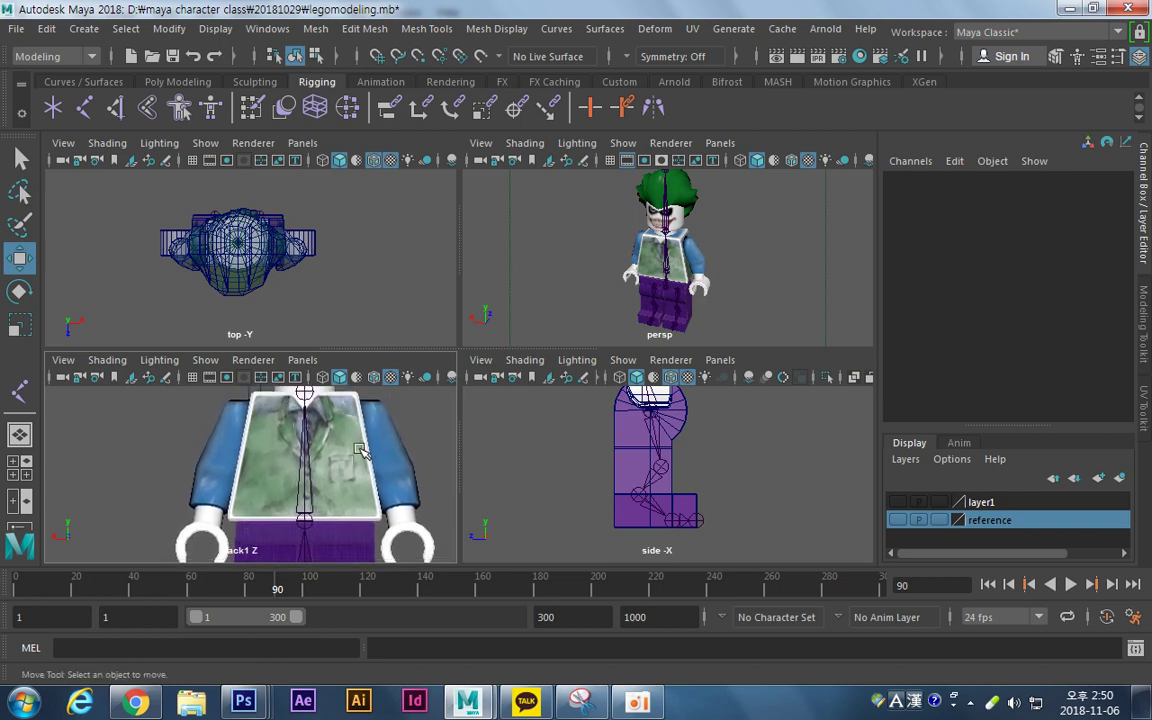
{"action": "key", "text": "space"}
{"action": "middle_click_drag", "start_coordinate": [553, 429], "coordinate": [527, 354], "text": "alt"}
{"action": "right_click_drag", "start_coordinate": [527, 354], "coordinate": [328, 375], "text": "alt"}
{"action": "left_click", "coordinate": [328, 375], "text": "alt"}
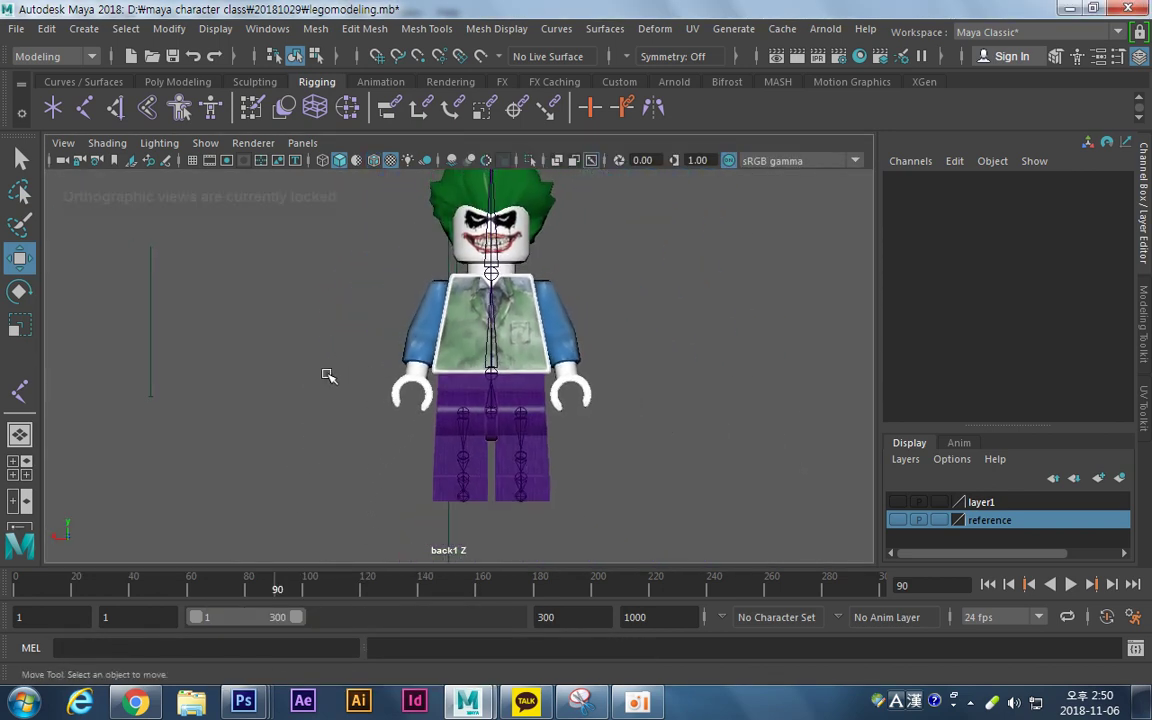
{"action": "middle_click_drag", "start_coordinate": [517, 359], "coordinate": [514, 387], "text": "alt"}
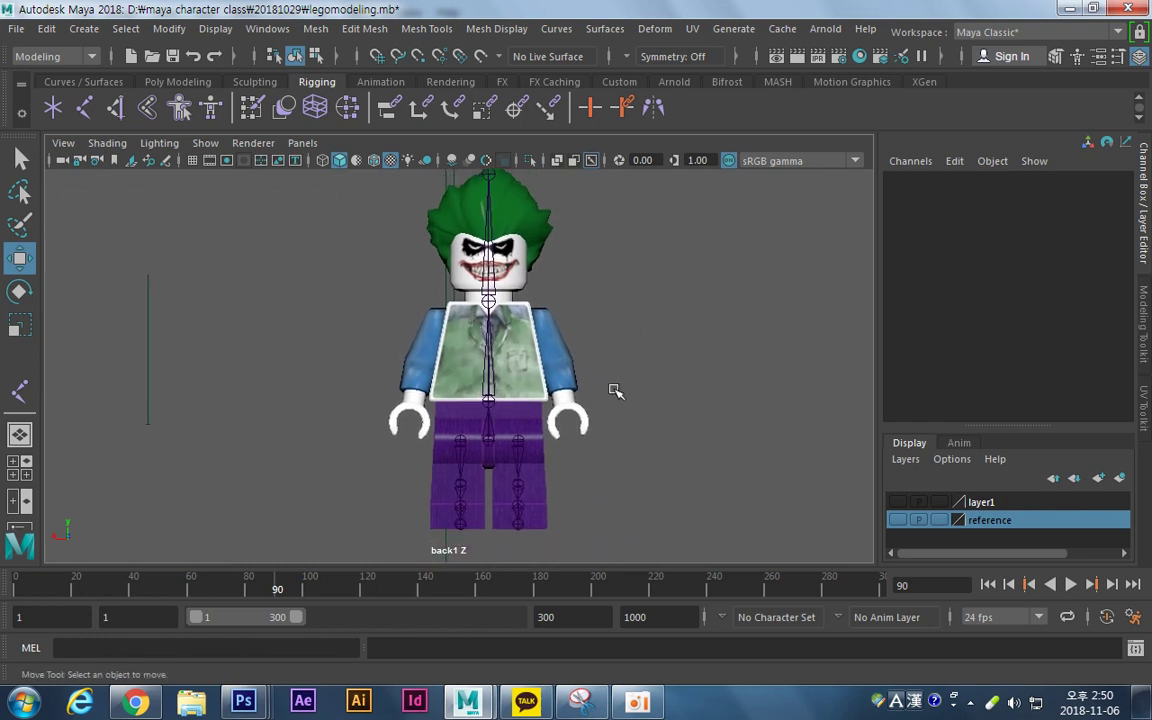
{"action": "scroll", "coordinate": [580, 292], "scroll_direction": "up", "scroll_amount": 2}
{"action": "scroll", "coordinate": [489, 288], "scroll_direction": "up", "scroll_amount": 3}
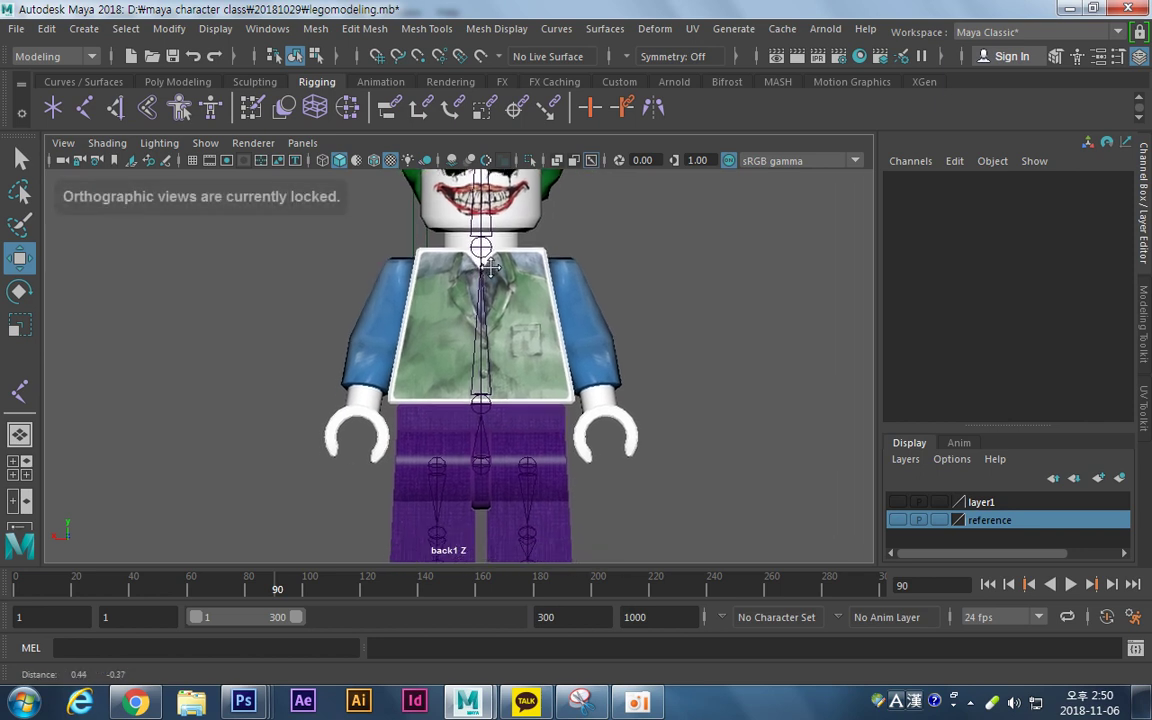
{"action": "left_click", "coordinate": [85, 107]}
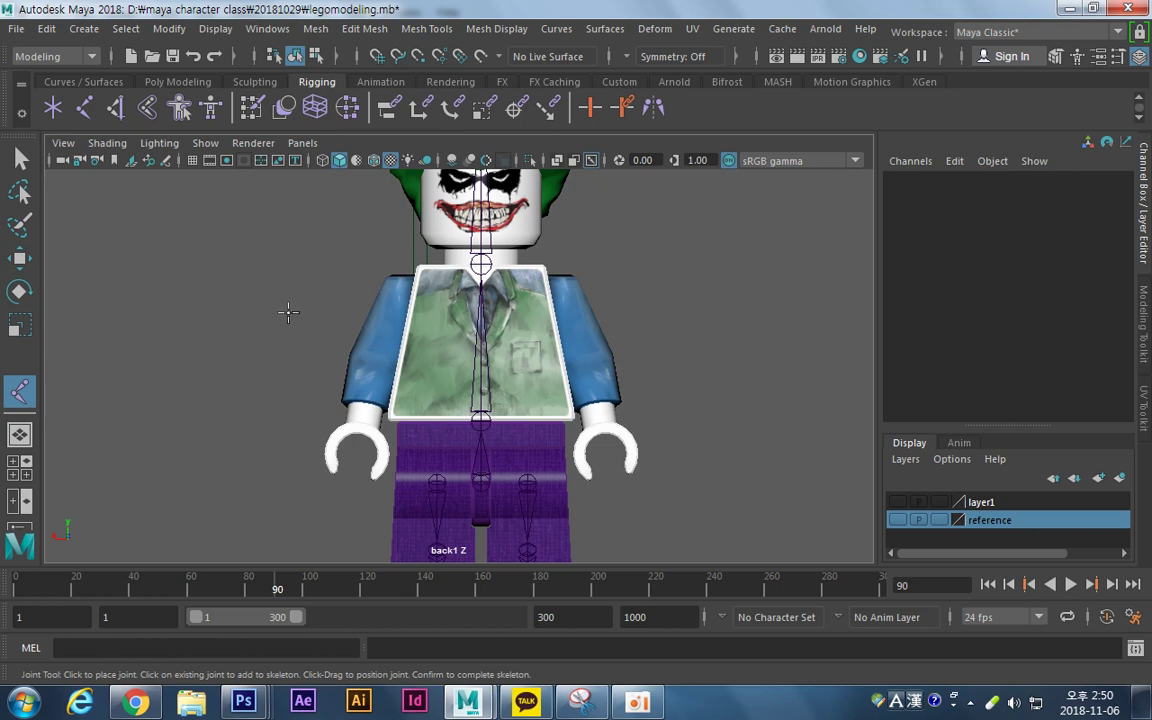
{"action": "left_click_drag", "start_coordinate": [276, 296], "coordinate": [481, 263]}
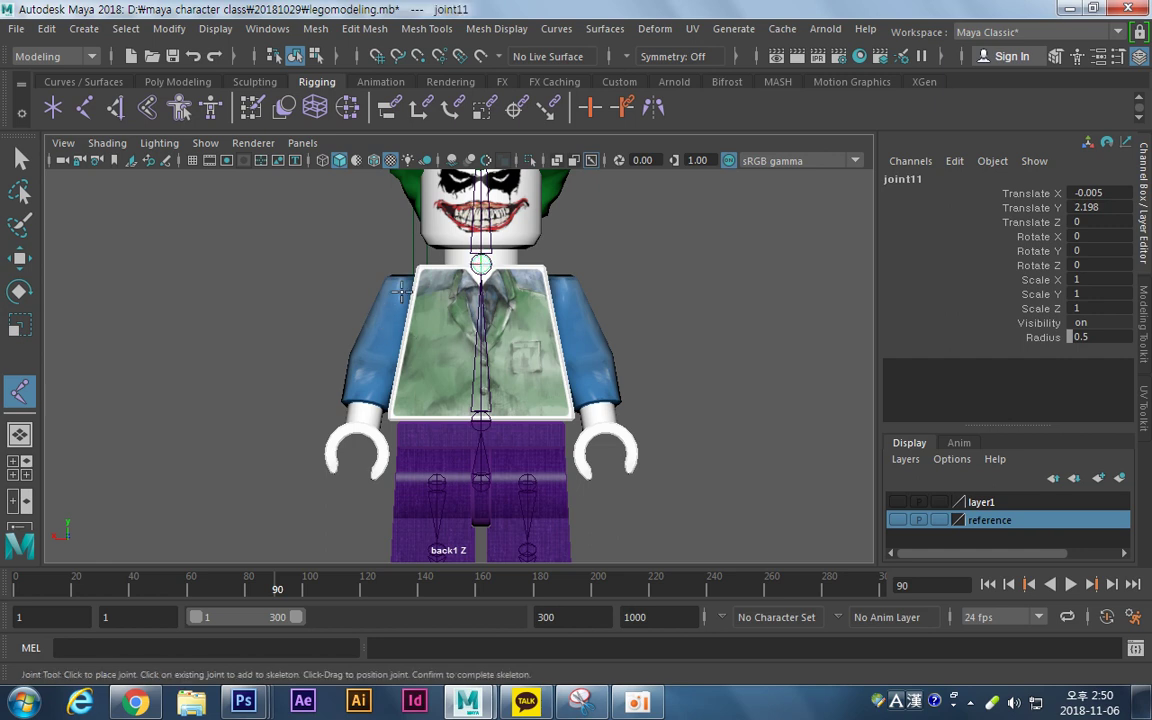
Extend the arm chain with joints at the shoulder, elbow, wrist and the centre of the hand.
{"action": "left_click_drag", "start_coordinate": [405, 284], "coordinate": [394, 310]}
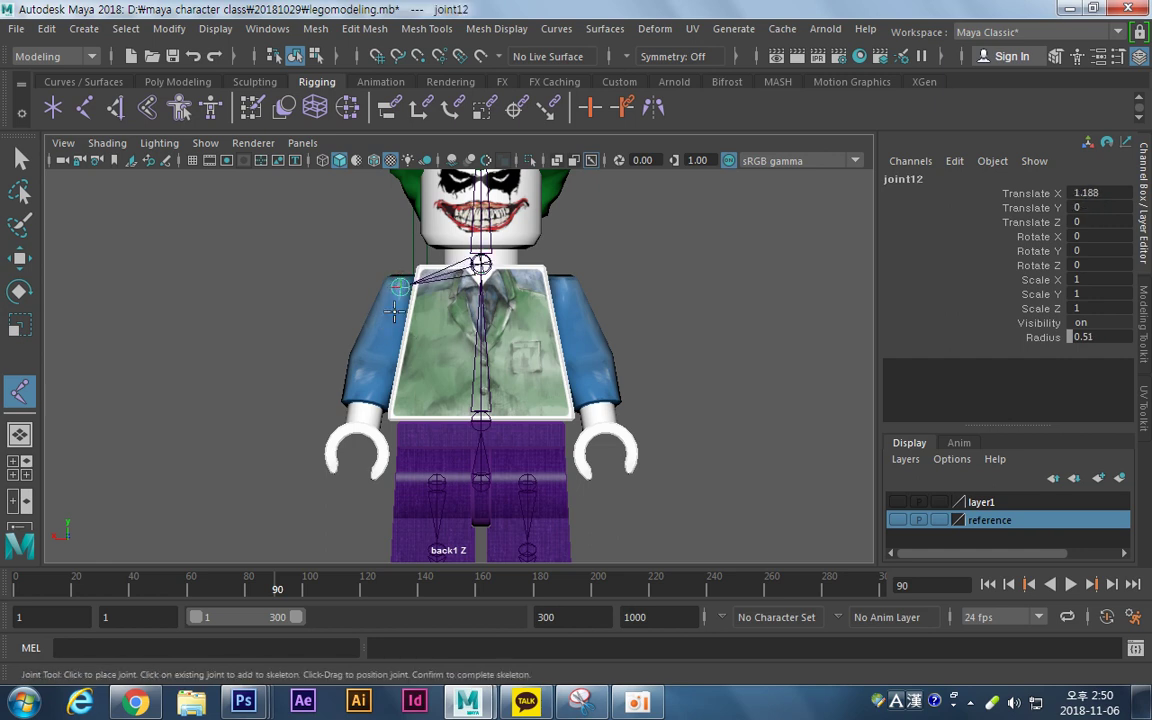
{"action": "left_click", "coordinate": [376, 355]}
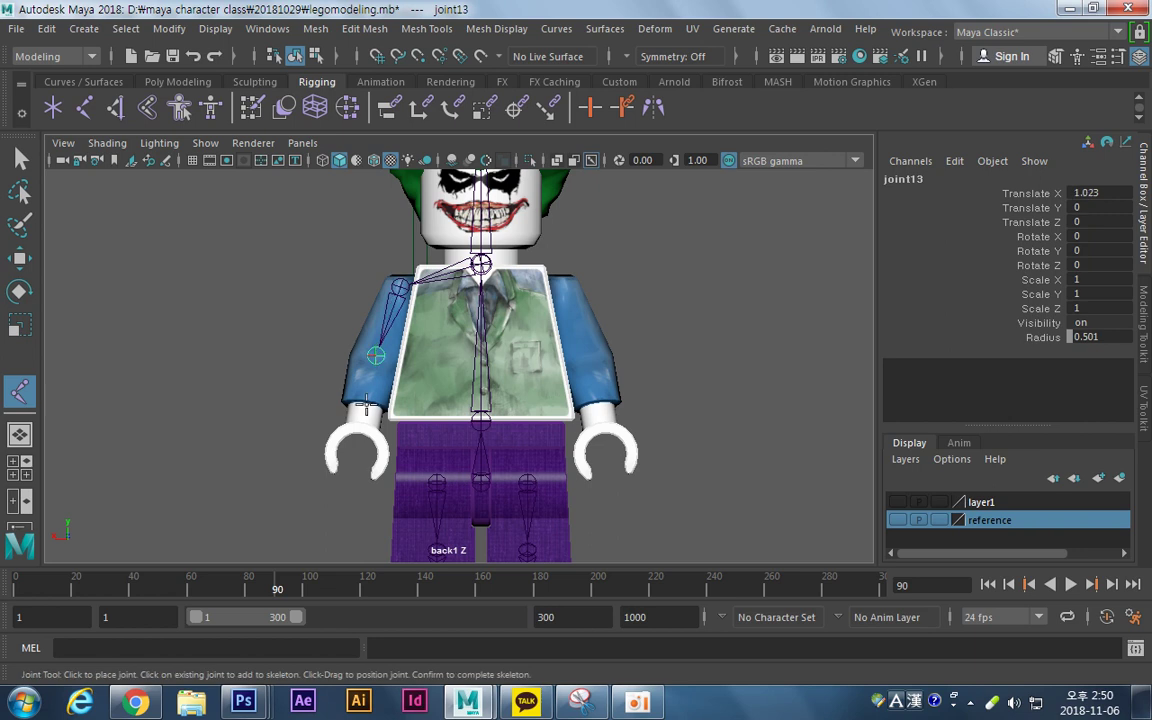
{"action": "left_click", "coordinate": [366, 405]}
{"action": "left_click_drag", "start_coordinate": [364, 406], "coordinate": [366, 408]}
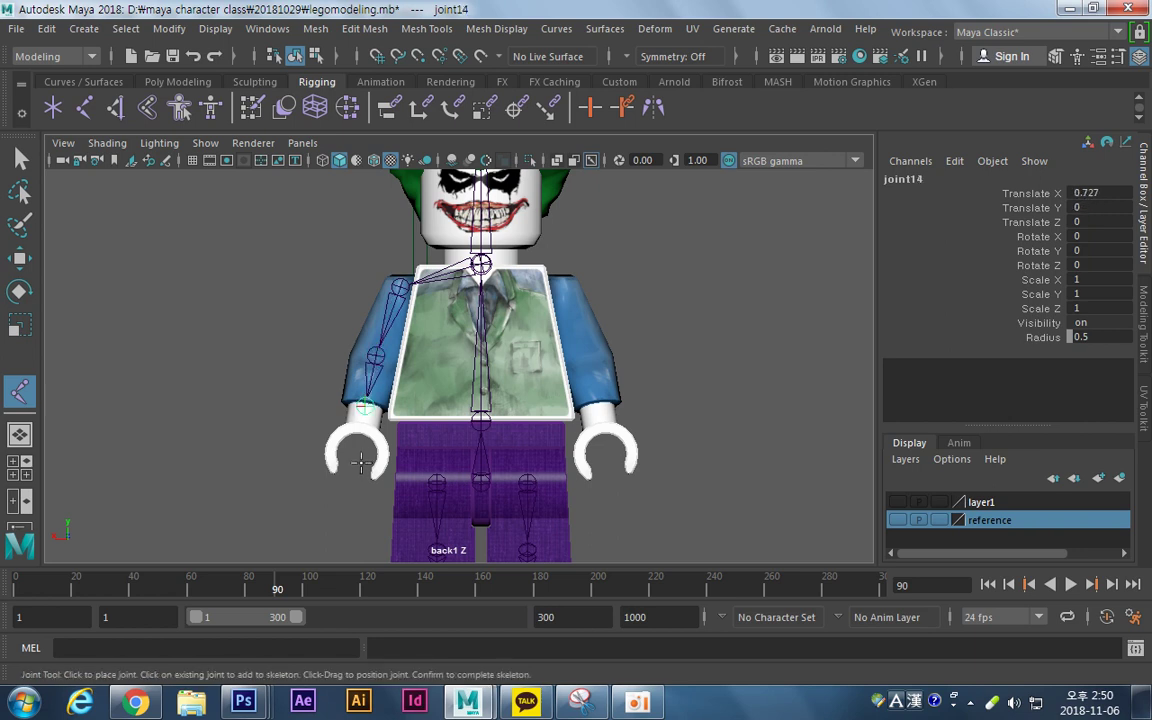
{"action": "left_click_drag", "start_coordinate": [359, 459], "coordinate": [357, 454]}
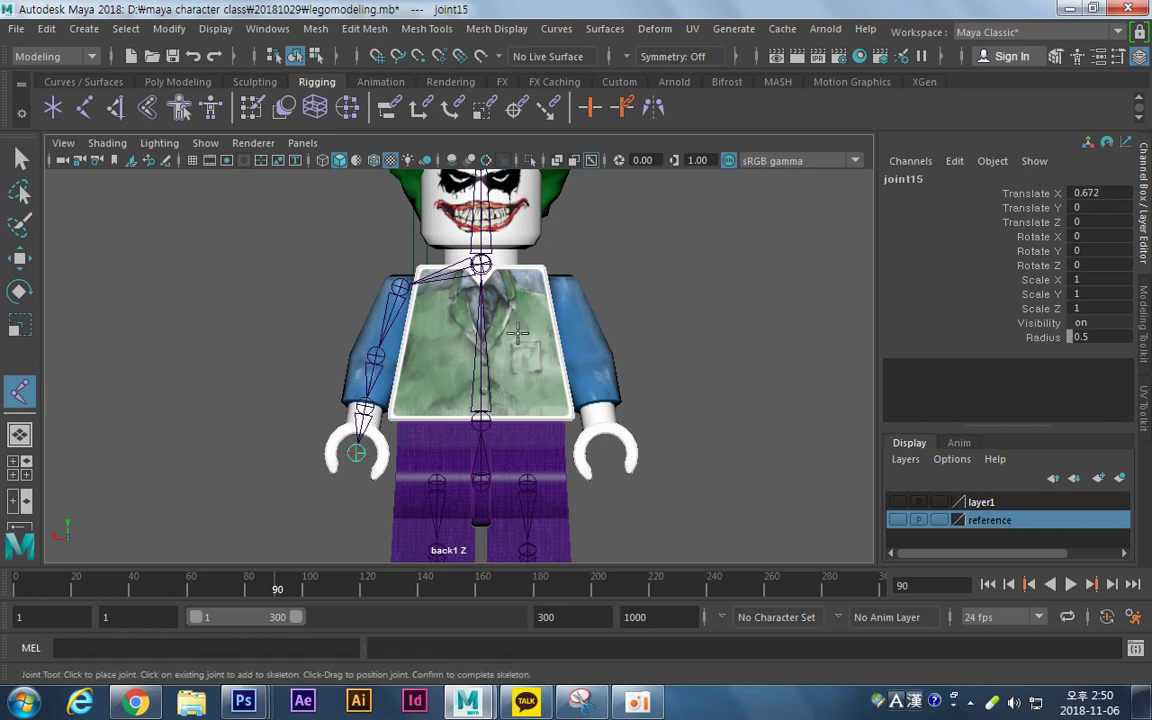
Finish the arm chain and snap its root joint exactly onto the neck-base joint, at Translate X 0 and Y 2.191.
{"action": "middle_click_drag", "start_coordinate": [524, 372], "coordinate": [505, 346], "text": "alt"}
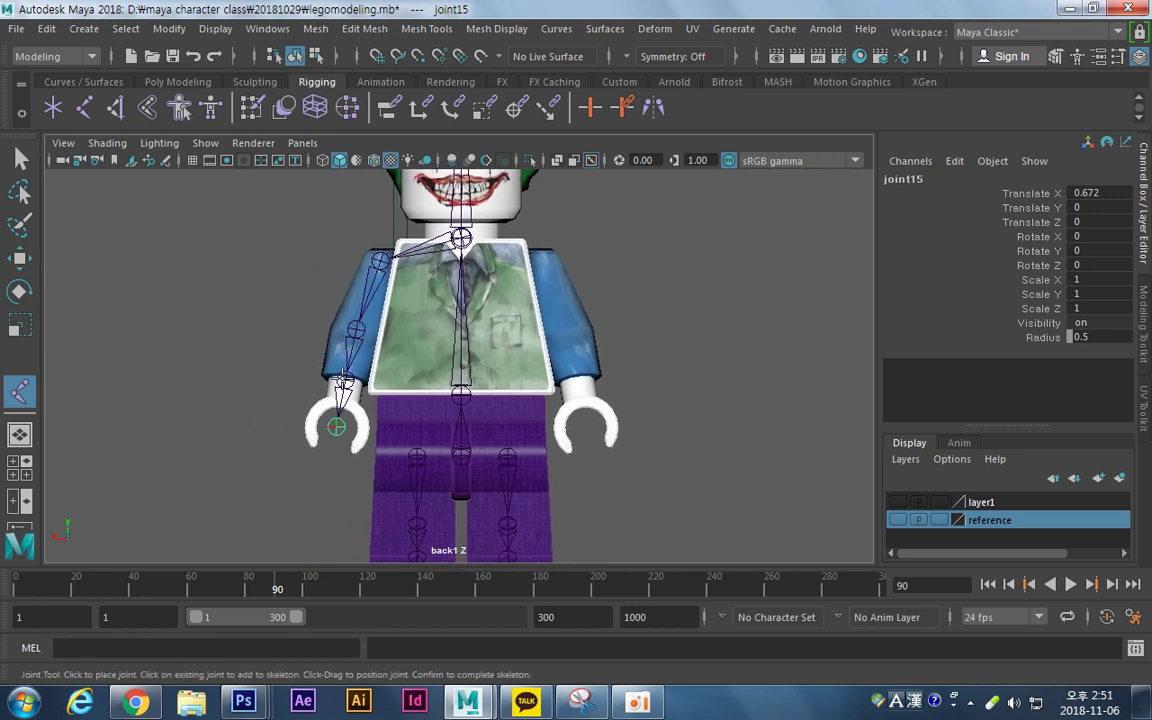
{"action": "middle_click_drag", "start_coordinate": [459, 309], "coordinate": [441, 388], "text": "alt"}
{"action": "right_click_drag", "start_coordinate": [441, 388], "coordinate": [877, 314], "text": "alt"}
{"action": "key", "text": "w"}
{"action": "middle_click_drag", "start_coordinate": [475, 286], "coordinate": [488, 360], "text": "alt"}
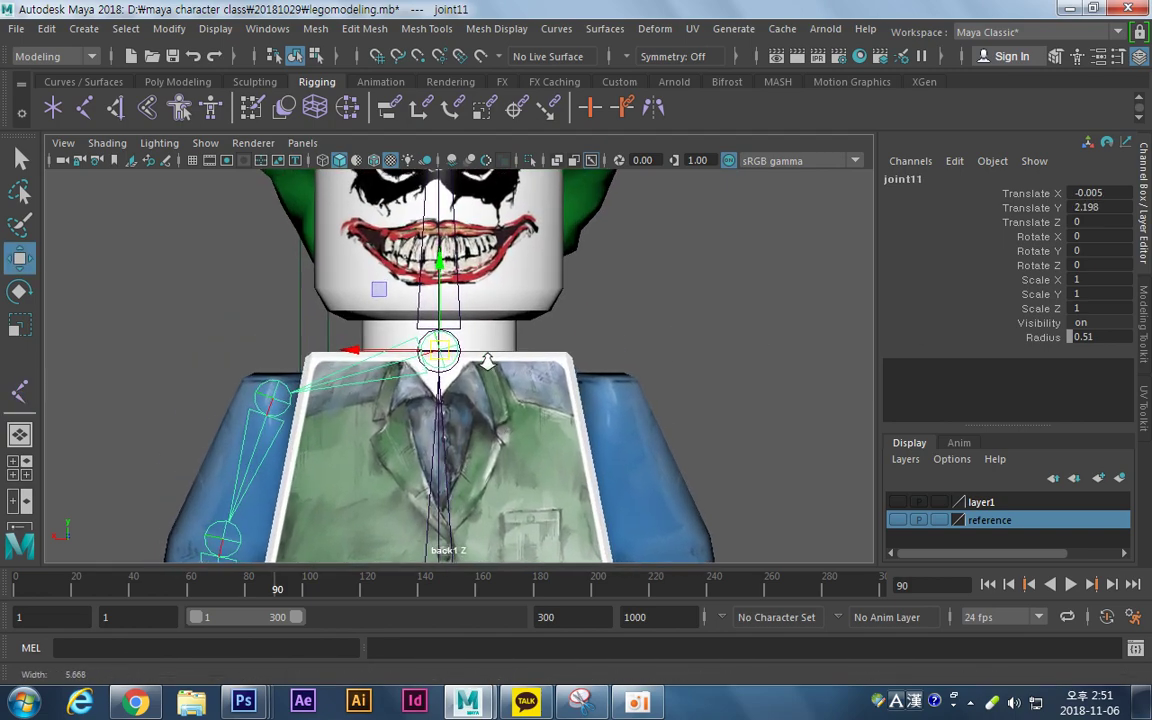
{"action": "right_click_drag", "start_coordinate": [488, 360], "coordinate": [972, 321], "text": "alt"}
{"action": "middle_click_drag", "start_coordinate": [460, 349], "coordinate": [469, 365], "text": "alt"}
{"action": "right_click_drag", "start_coordinate": [469, 365], "coordinate": [563, 368], "text": "alt"}
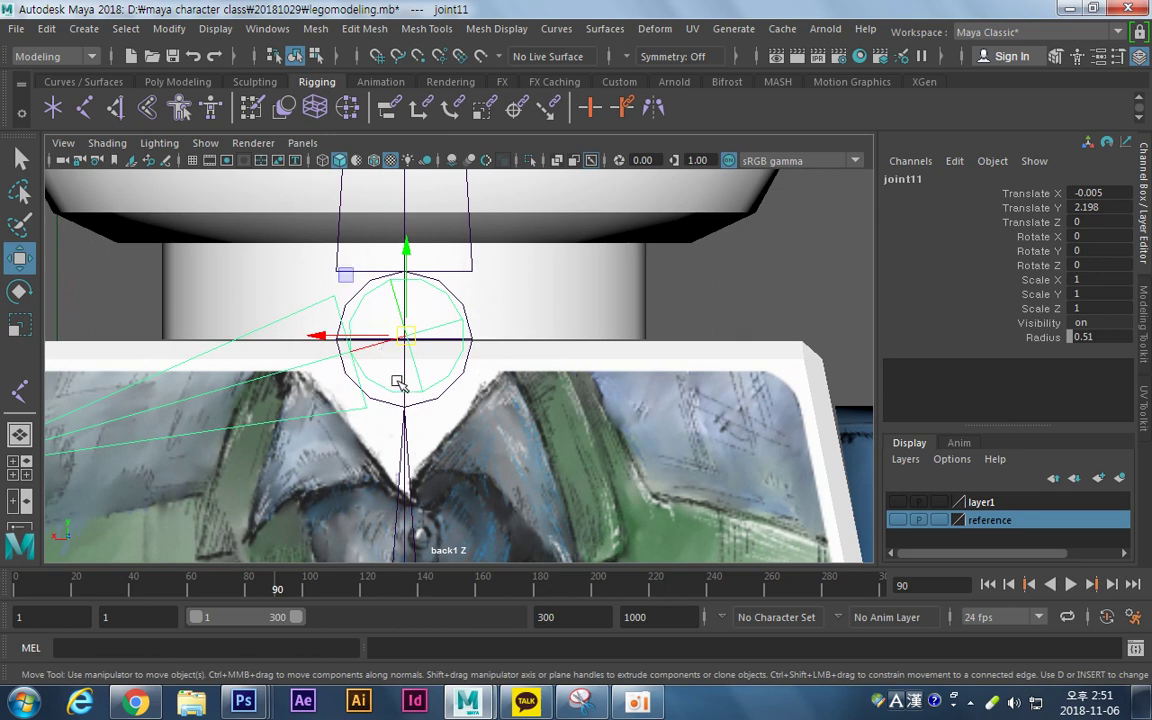
{"action": "key", "text": "v"}
{"action": "left_click_drag", "start_coordinate": [324, 336], "coordinate": [399, 337]}
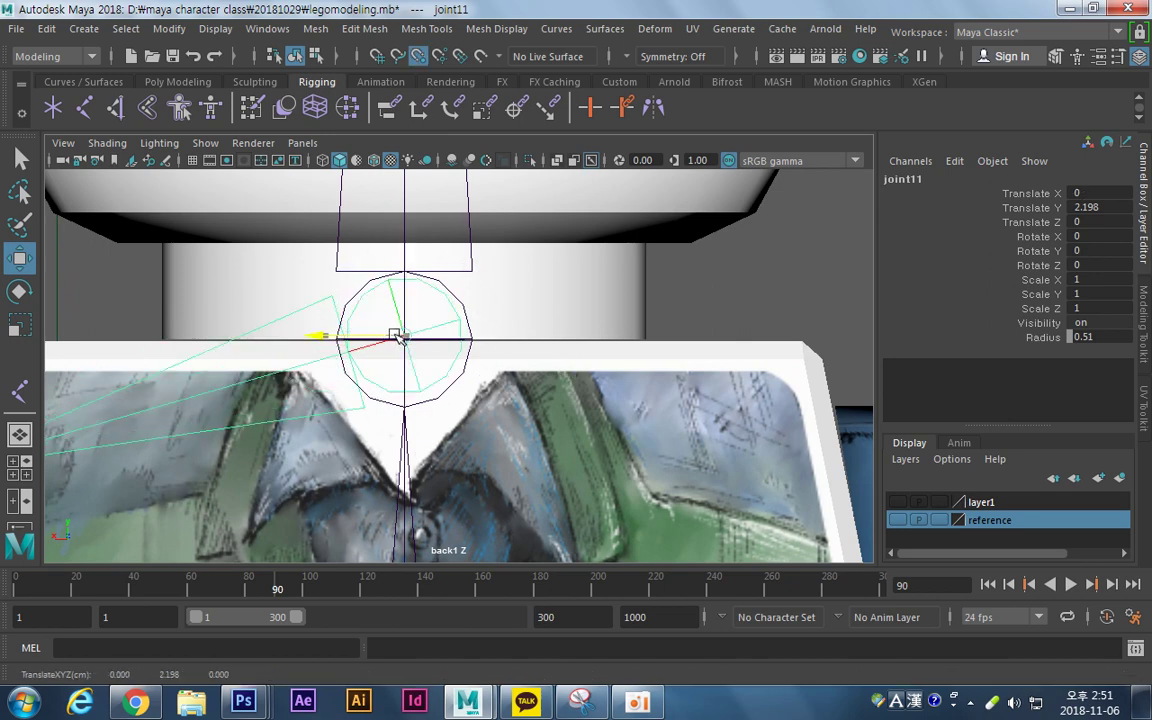
{"action": "left_click_drag", "start_coordinate": [404, 252], "coordinate": [407, 346]}
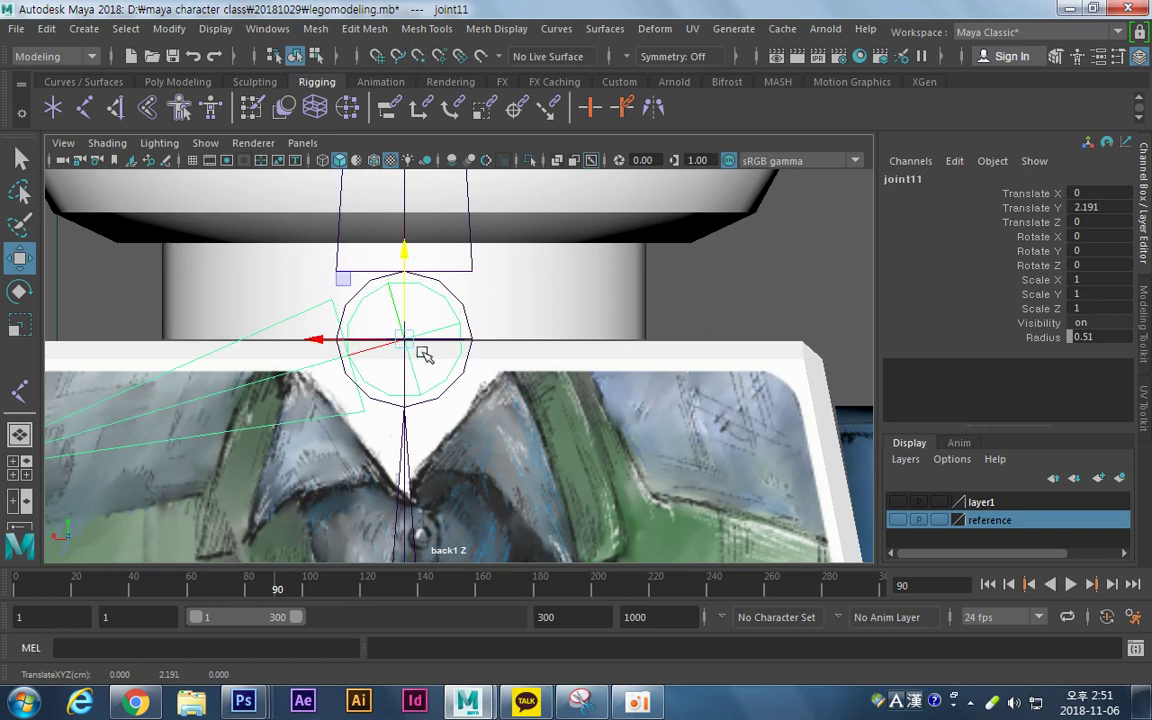
Examine the arm chain's placement inside the sleeve and hand in wireframe, shaded and textured display in the back1 view.
{"action": "middle_click_drag", "start_coordinate": [575, 382], "coordinate": [684, 335], "text": "alt"}
{"action": "right_click_drag", "start_coordinate": [684, 335], "coordinate": [575, 394], "text": "alt"}
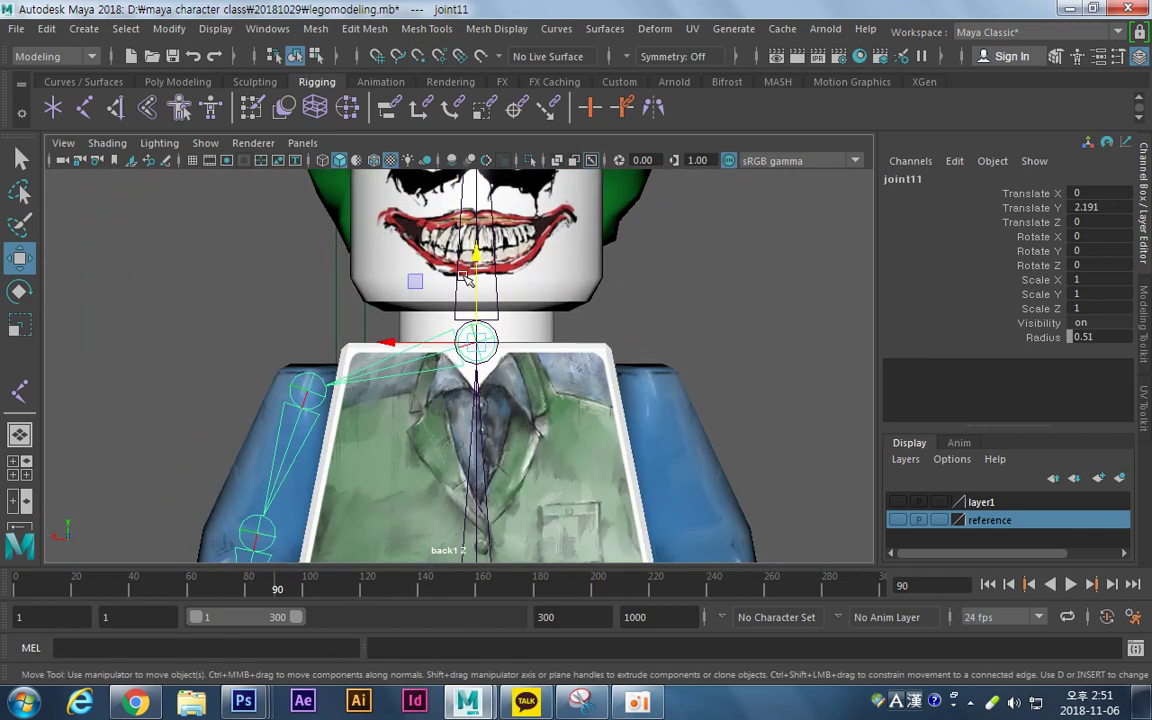
{"action": "middle_click_drag", "start_coordinate": [428, 436], "coordinate": [541, 266], "text": "alt"}
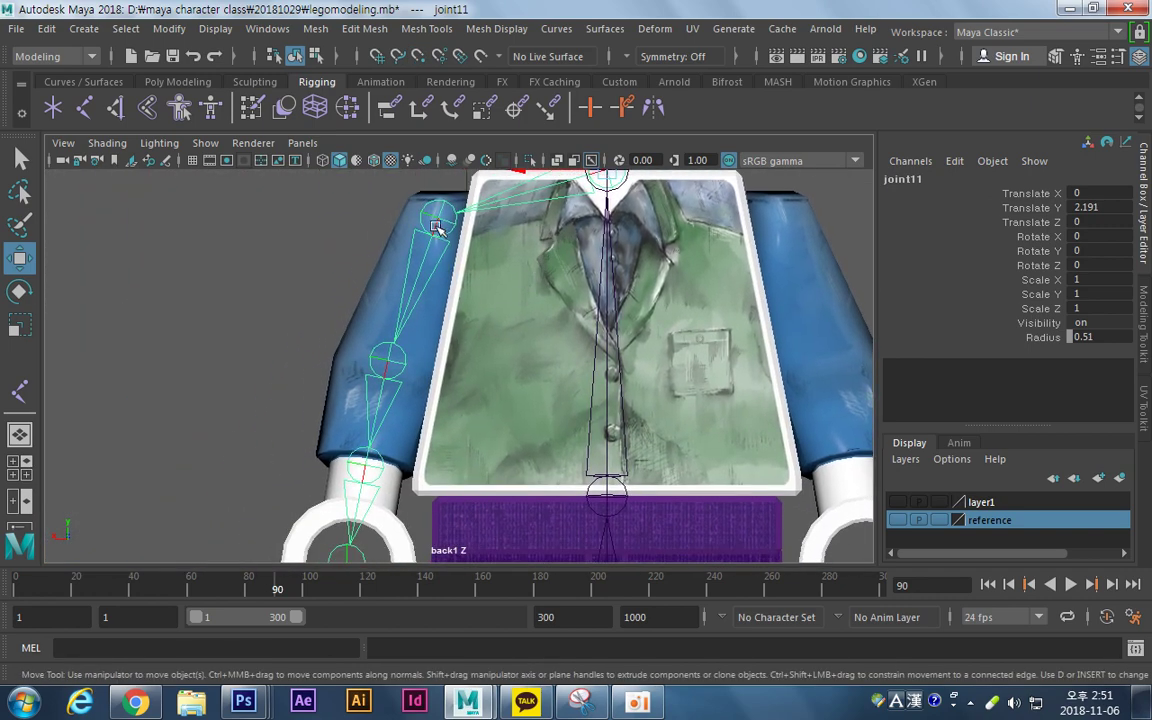
{"action": "key", "text": "4"}
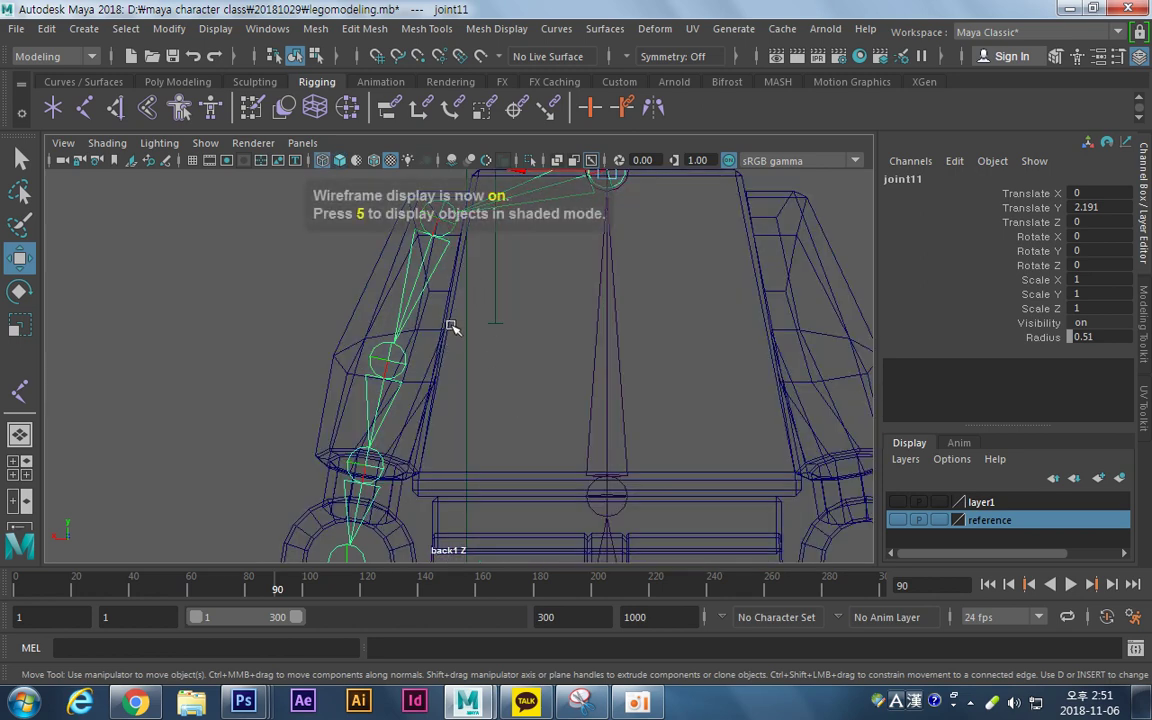
{"action": "key", "text": "5"}
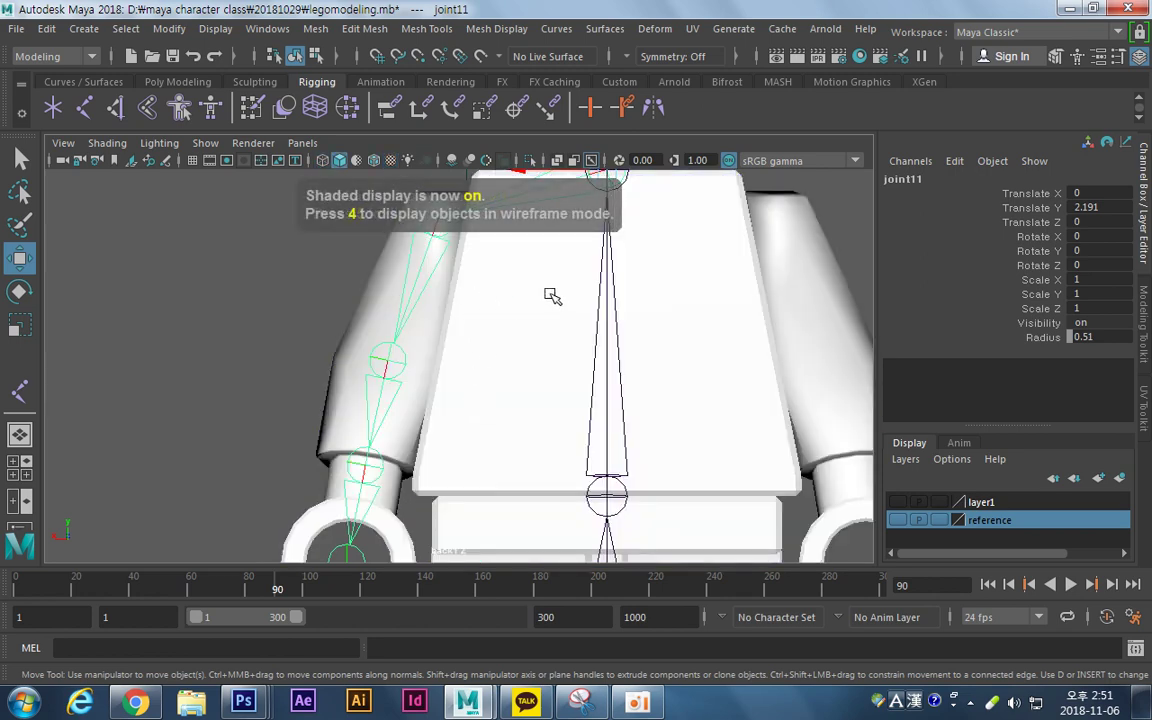
{"action": "key", "text": "6"}
{"action": "middle_click_drag", "start_coordinate": [605, 289], "coordinate": [574, 355], "text": "alt"}
{"action": "right_click_drag", "start_coordinate": [574, 355], "coordinate": [428, 362], "text": "alt"}
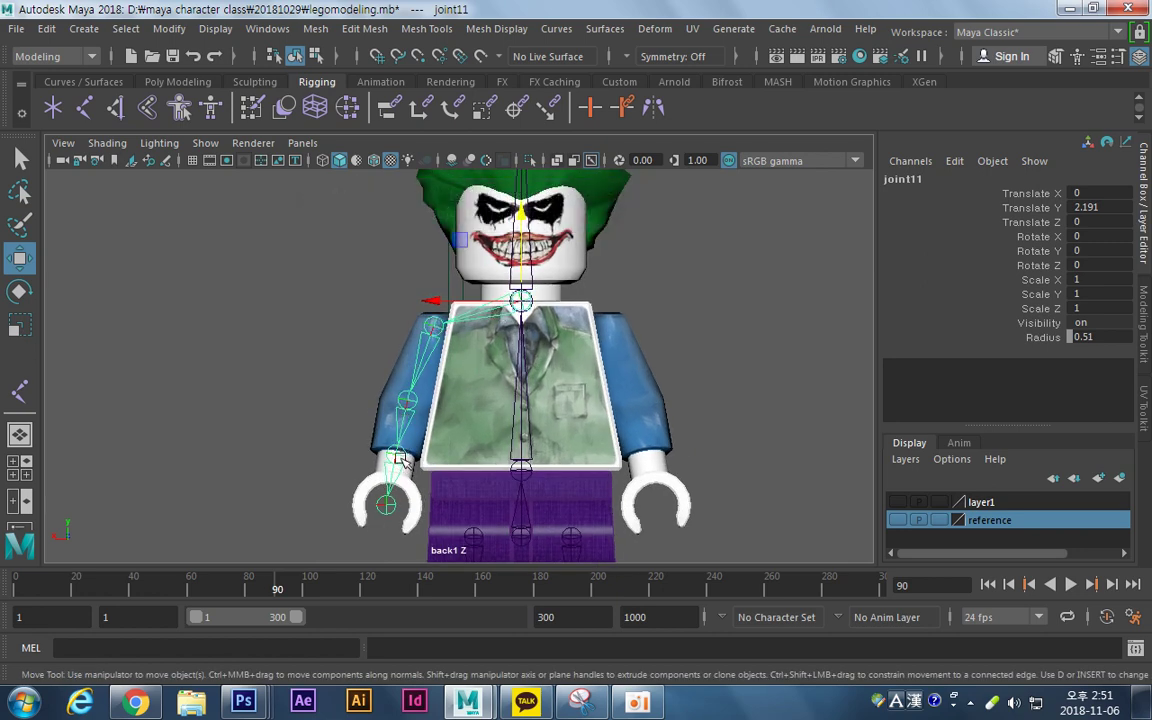
{"action": "middle_click_drag", "start_coordinate": [392, 487], "coordinate": [352, 483], "text": "alt"}
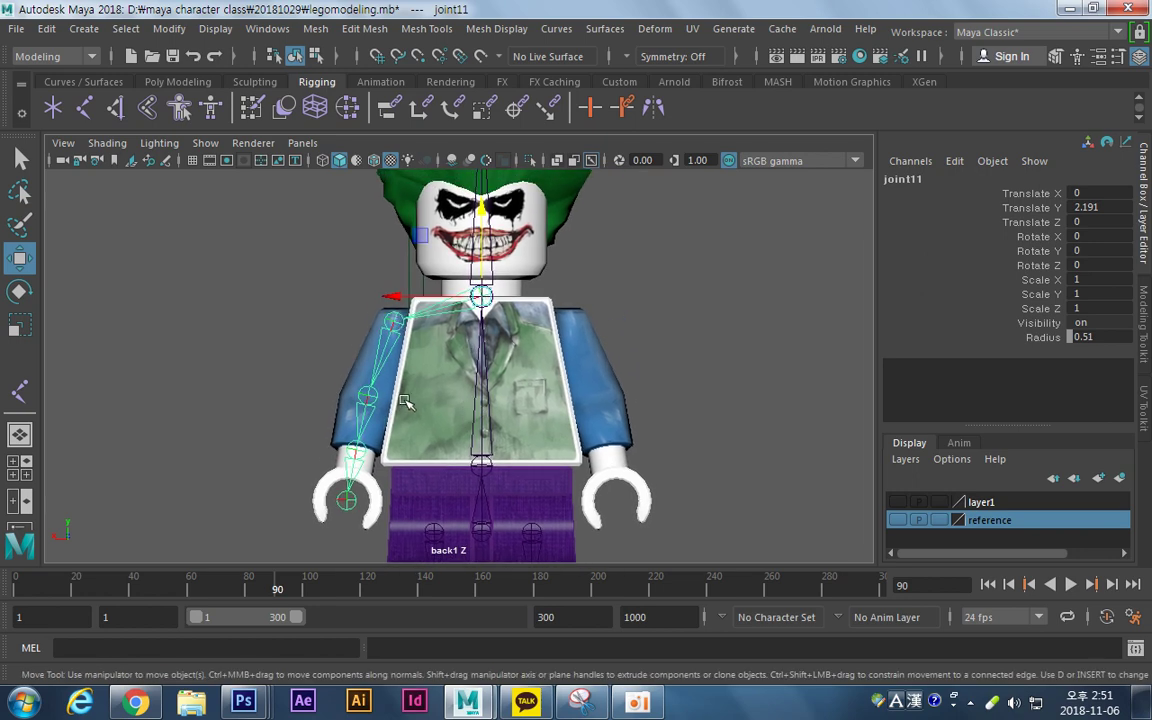
In the side view, snap the elbow joint to the sleeve's bend, at Translate X 0.993, Y 0.011 and Z 0.372.
{"action": "key", "text": "space"}
{"action": "key", "text": "space"}
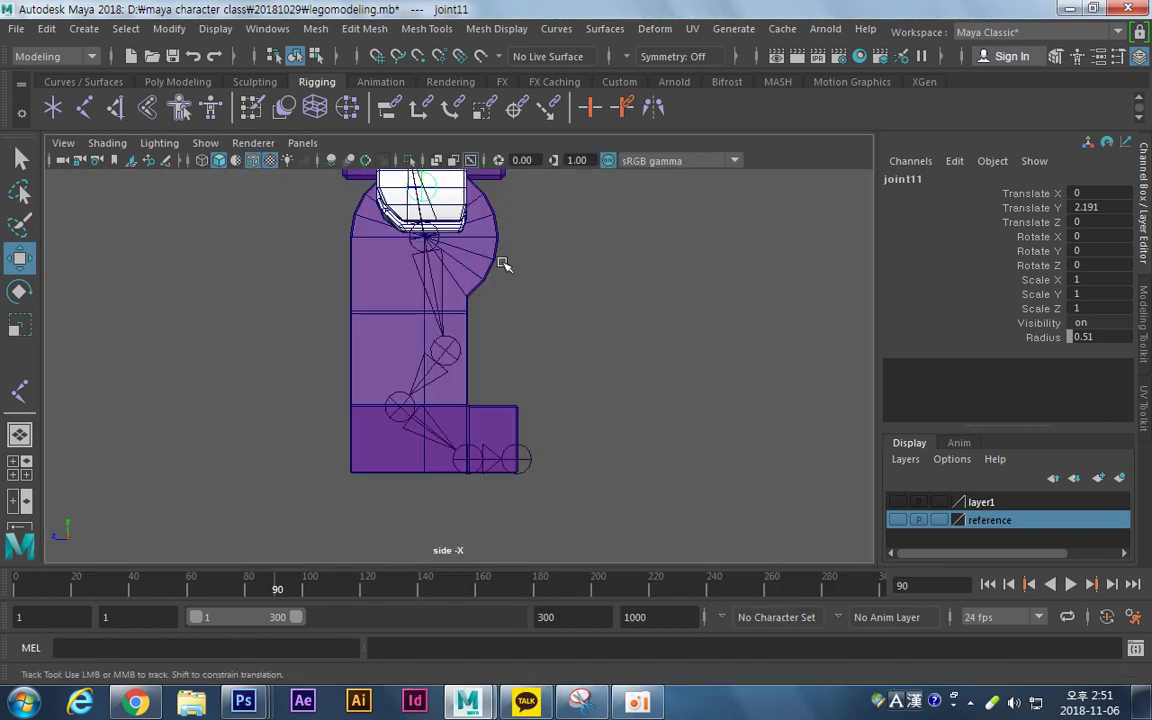
{"action": "middle_click_drag", "start_coordinate": [513, 298], "coordinate": [525, 349], "text": "alt"}
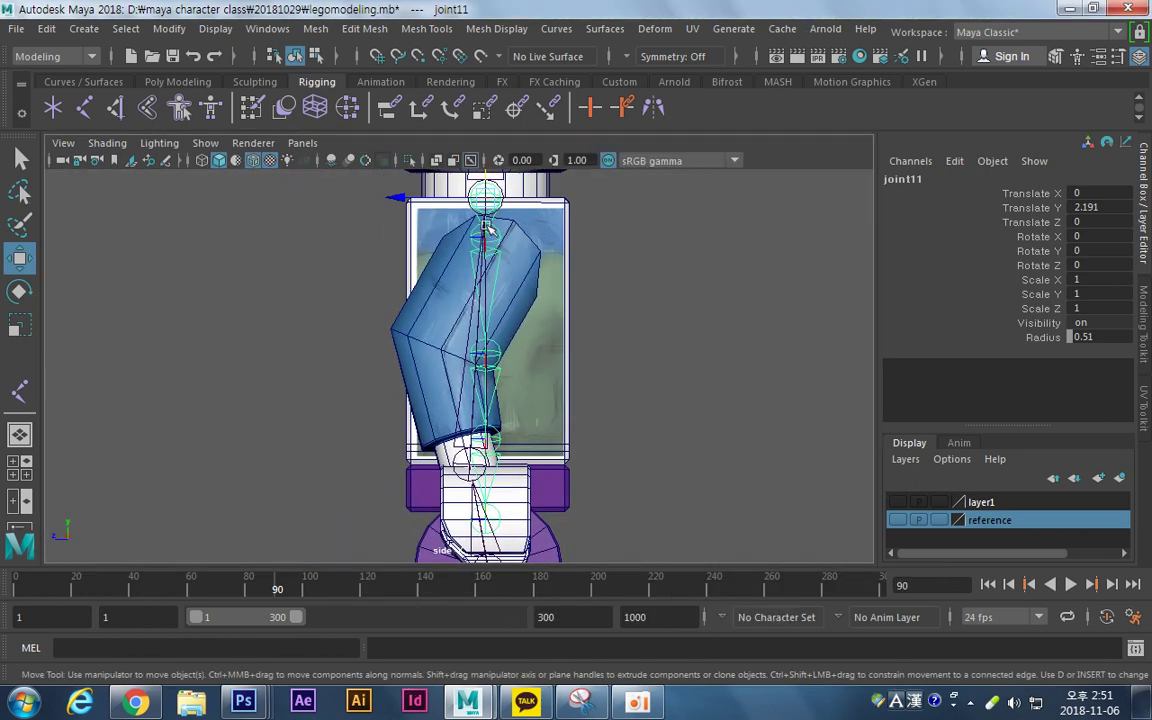
{"action": "left_click", "coordinate": [500, 360]}
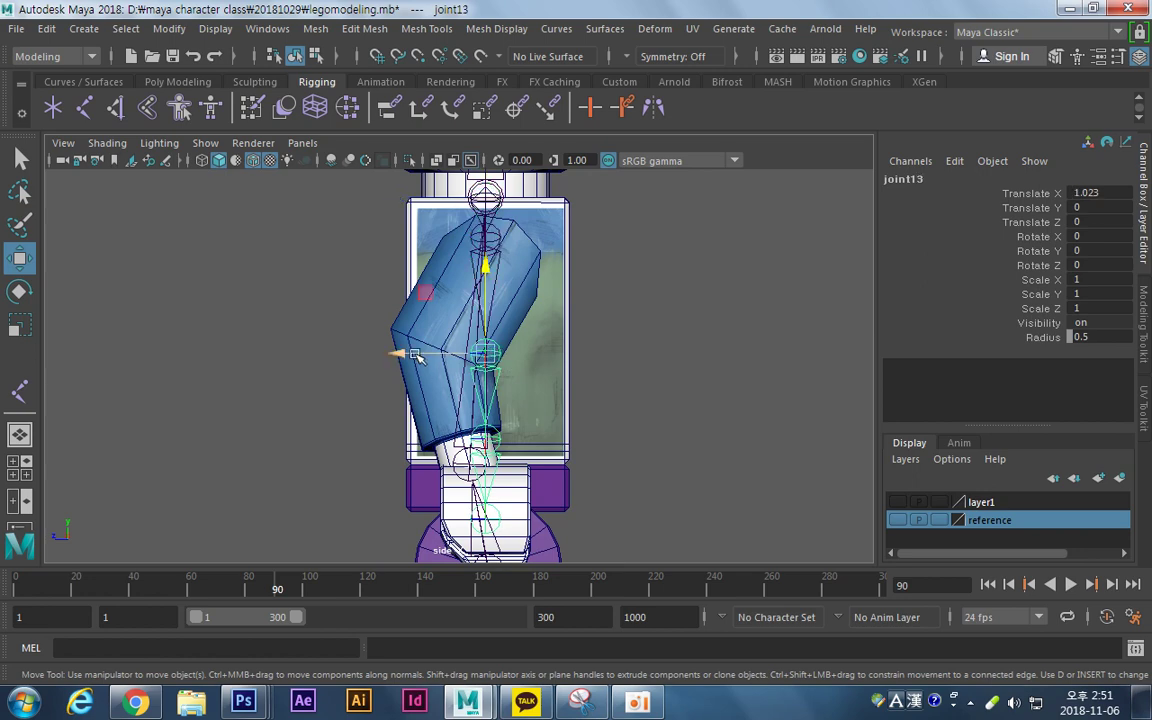
{"action": "left_click_drag", "start_coordinate": [415, 356], "coordinate": [395, 354]}
{"action": "right_click_drag", "start_coordinate": [395, 354], "coordinate": [988, 374], "text": "alt"}
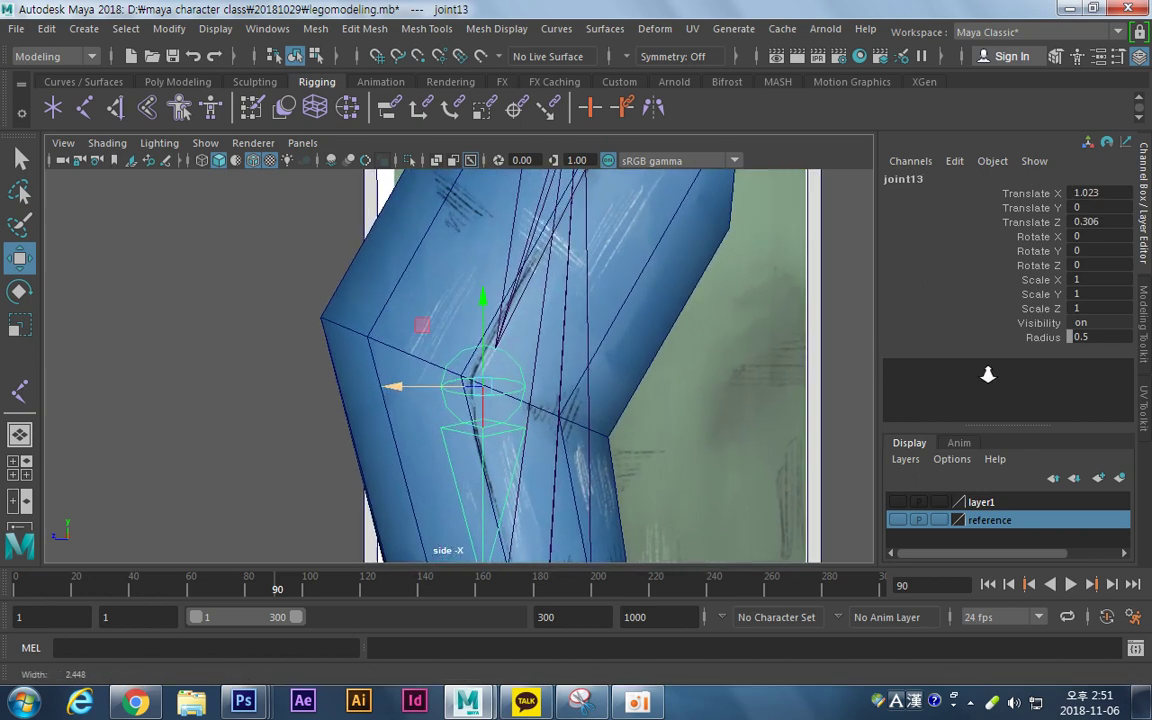
{"action": "middle_click_drag", "start_coordinate": [511, 382], "coordinate": [498, 382], "text": "alt"}
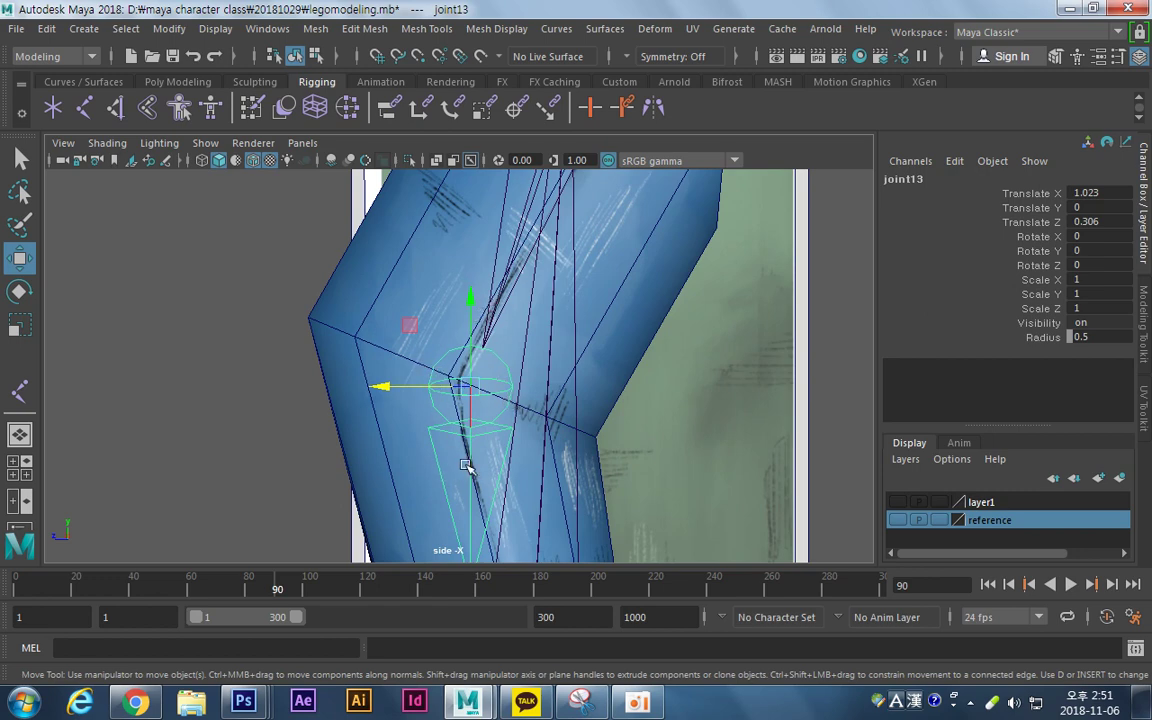
{"action": "left_click_drag", "start_coordinate": [437, 378], "coordinate": [455, 382]}
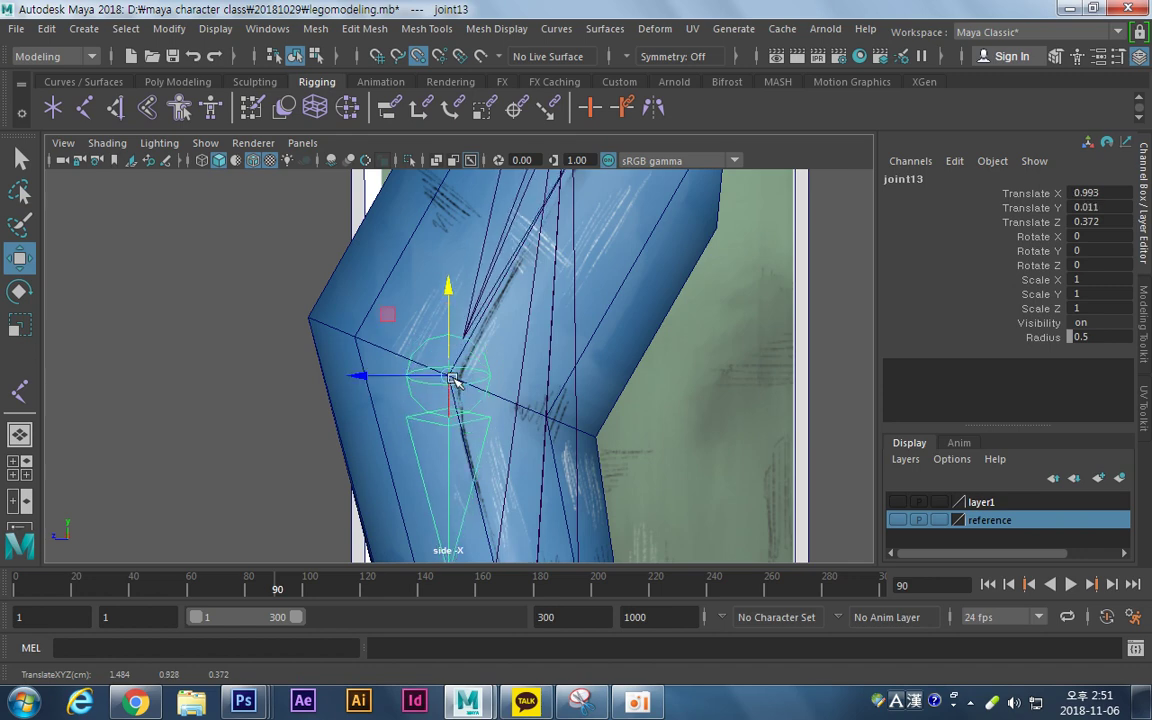
Snap the wrist joint to the middle of the sleeve's cuff, at Translate X 0.707, Y 0.004 and Z -0.164.
{"action": "middle_click_drag", "start_coordinate": [613, 478], "coordinate": [593, 212], "text": "alt"}
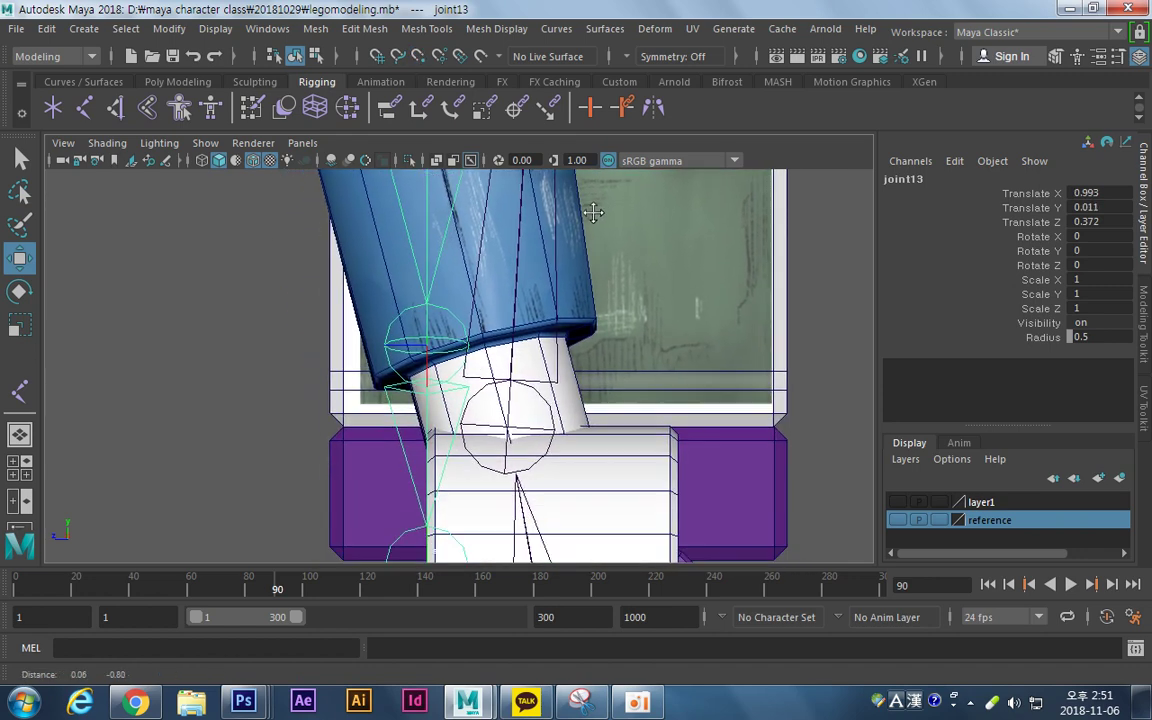
{"action": "left_click", "coordinate": [453, 371]}
{"action": "key", "text": "v"}
{"action": "left_click_drag", "start_coordinate": [347, 357], "coordinate": [484, 349]}
{"action": "left_click_drag", "start_coordinate": [483, 275], "coordinate": [482, 350]}
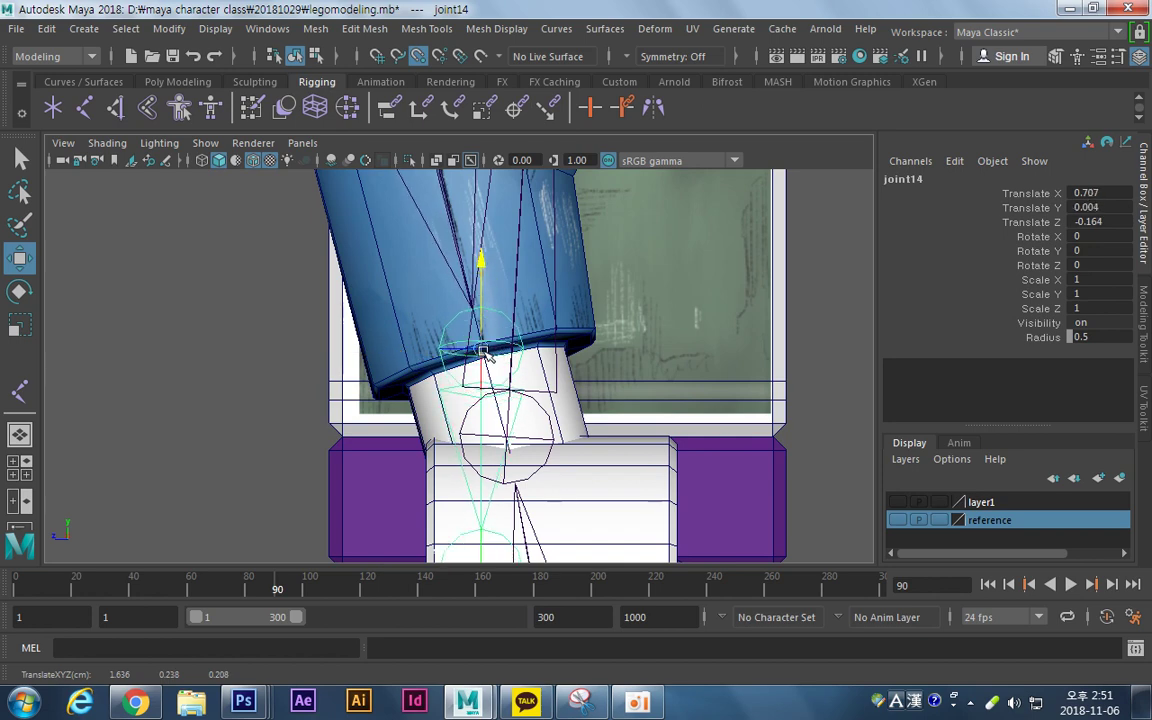
{"action": "middle_click_drag", "start_coordinate": [428, 306], "coordinate": [427, 307]}
Move the hand joint along Z into the middle of the hand in the side view, at Translate Z -0.192.
{"action": "middle_click_drag", "start_coordinate": [540, 351], "coordinate": [548, 221], "text": "alt"}
{"action": "left_click", "coordinate": [525, 447]}
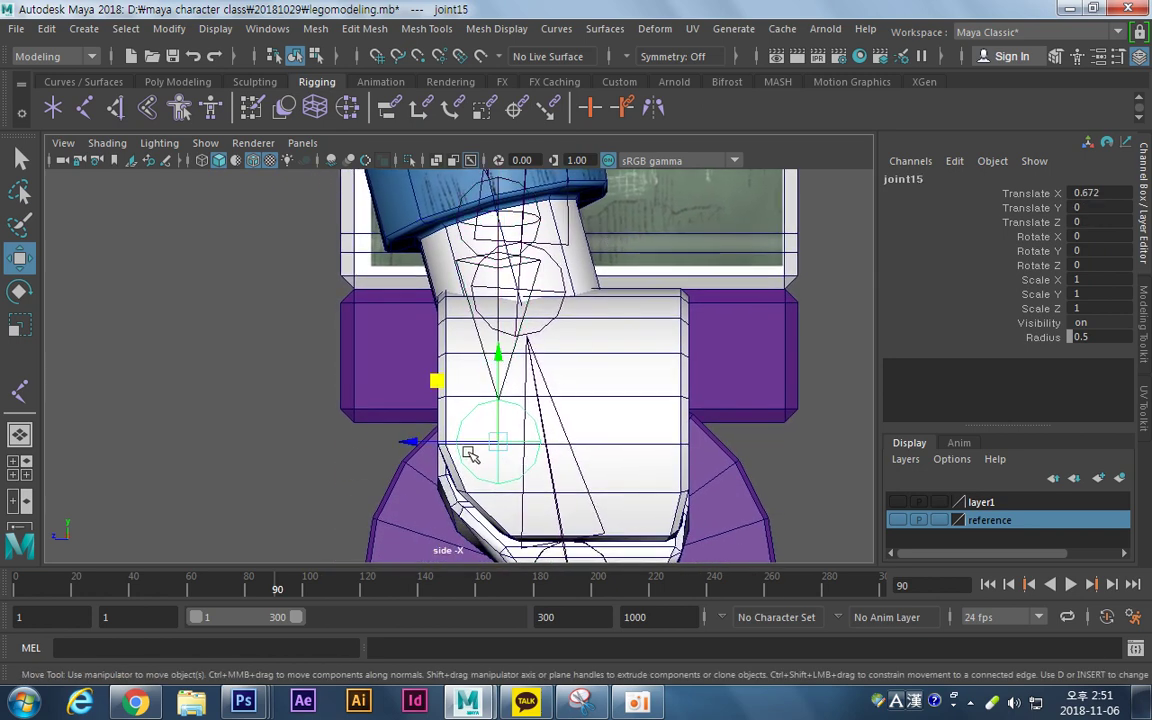
{"action": "left_click_drag", "start_coordinate": [411, 440], "coordinate": [475, 445]}
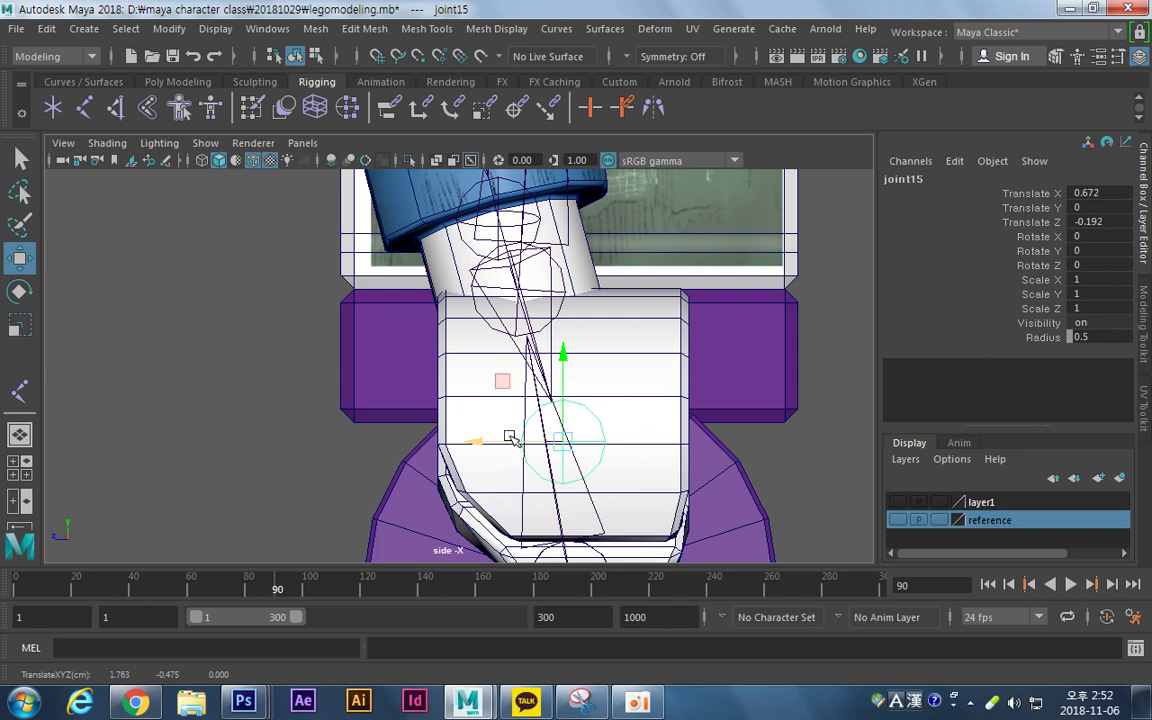
Snap the hand joint vertically to a vertex of the hand mesh in the side view, at Translate X 0.679 and Y -0.001.
{"action": "key", "text": "v"}
{"action": "left_click_drag", "start_coordinate": [565, 362], "coordinate": [680, 445]}
{"action": "middle_click_drag", "start_coordinate": [660, 408], "coordinate": [587, 332], "text": "alt"}
{"action": "key", "text": "space"}
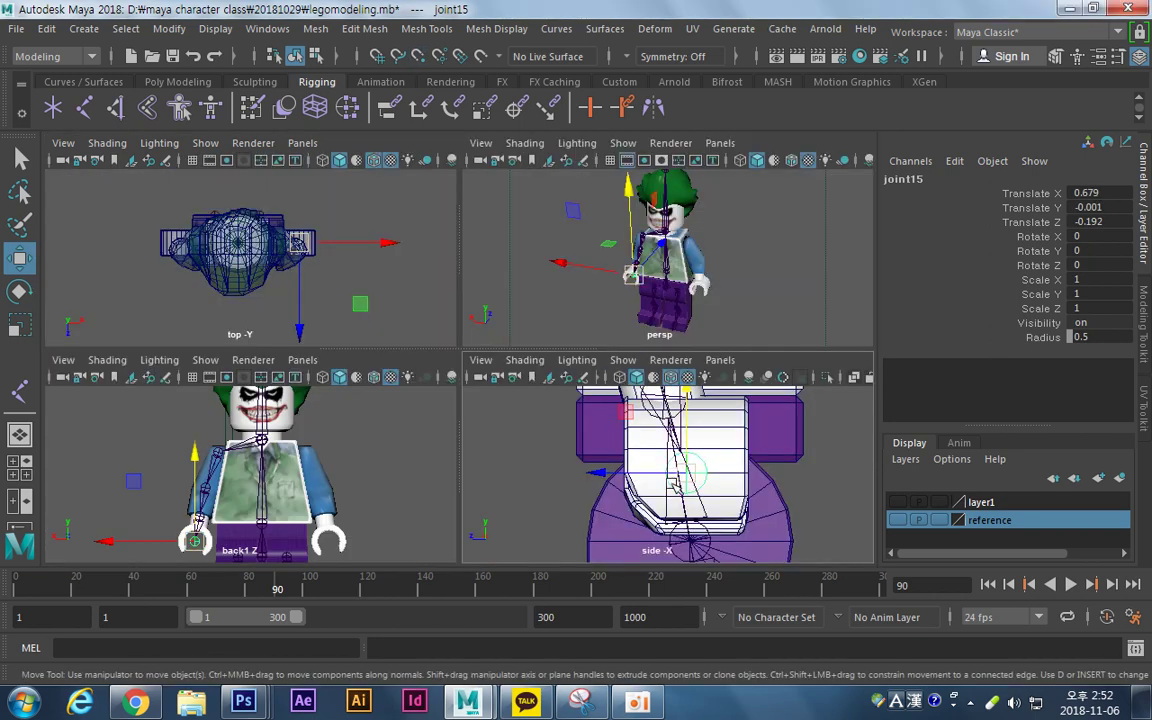
In the back1 view with wireframe on shaded, snap the hand joint horizontally to the hand ring's centre, at Translate X 0.677 and Y -0.014.
{"action": "middle_click_drag", "start_coordinate": [223, 551], "coordinate": [271, 470], "text": "alt"}
{"action": "key", "text": "space"}
{"action": "middle_click_drag", "start_coordinate": [360, 379], "coordinate": [342, 450], "text": "alt"}
{"action": "right_click_drag", "start_coordinate": [520, 430], "coordinate": [894, 398], "text": "alt"}
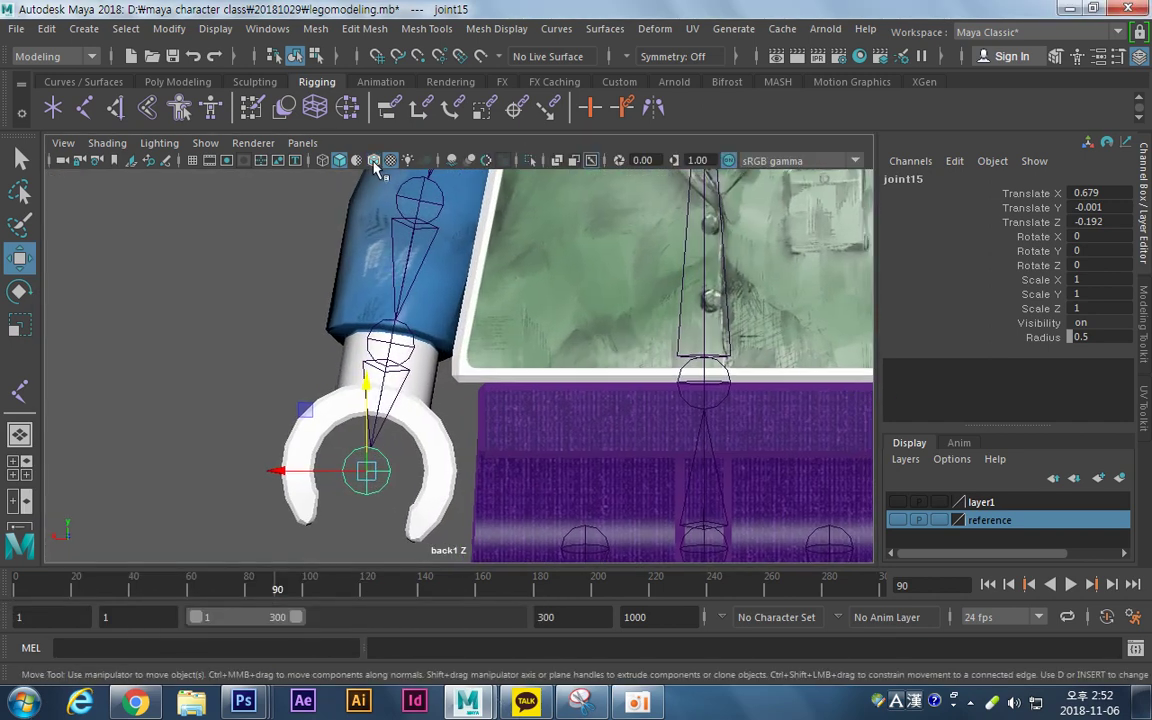
{"action": "left_click", "coordinate": [373, 161]}
{"action": "mouse_move", "coordinate": [480, 390]}
{"action": "right_mouse_down", "text": "alt"}
{"action": "mouse_move", "coordinate": [579, 386]}
{"action": "mouse_move", "coordinate": [784, 416]}
{"action": "right_mouse_up", "text": "alt"}
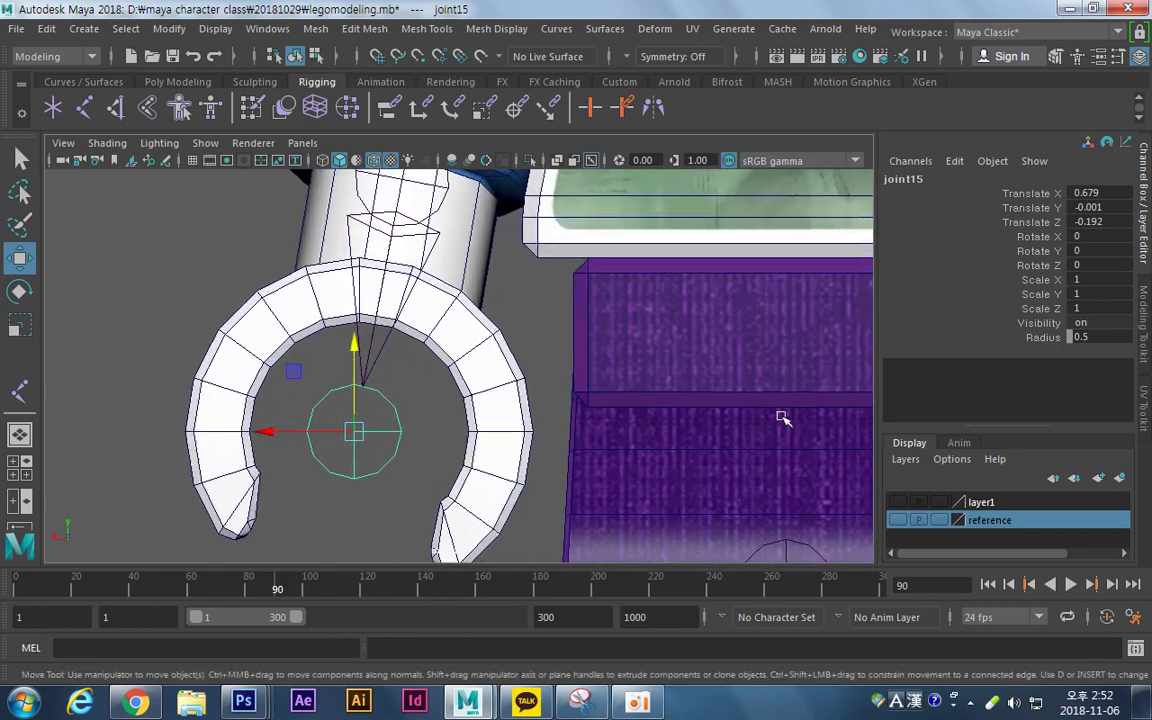
{"action": "key", "text": "space"}
{"action": "key", "text": "v"}
{"action": "left_click_drag", "start_coordinate": [262, 432], "coordinate": [360, 323]}
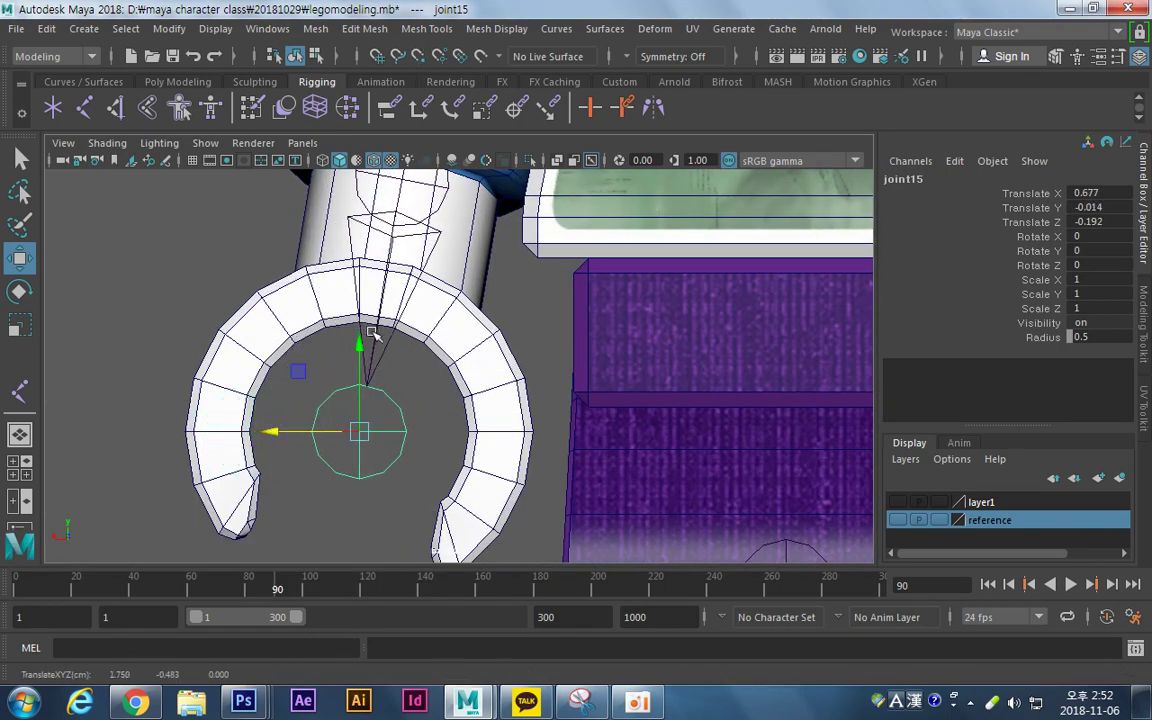
Inspect the finished arm chain against the model by selecting its clavicle and shoulder joints in turn.
{"action": "middle_click_drag", "start_coordinate": [644, 318], "coordinate": [643, 430], "text": "alt"}
{"action": "right_click_drag", "start_coordinate": [643, 430], "coordinate": [522, 409], "text": "alt"}
{"action": "middle_click_drag", "start_coordinate": [645, 291], "coordinate": [543, 386], "text": "alt"}
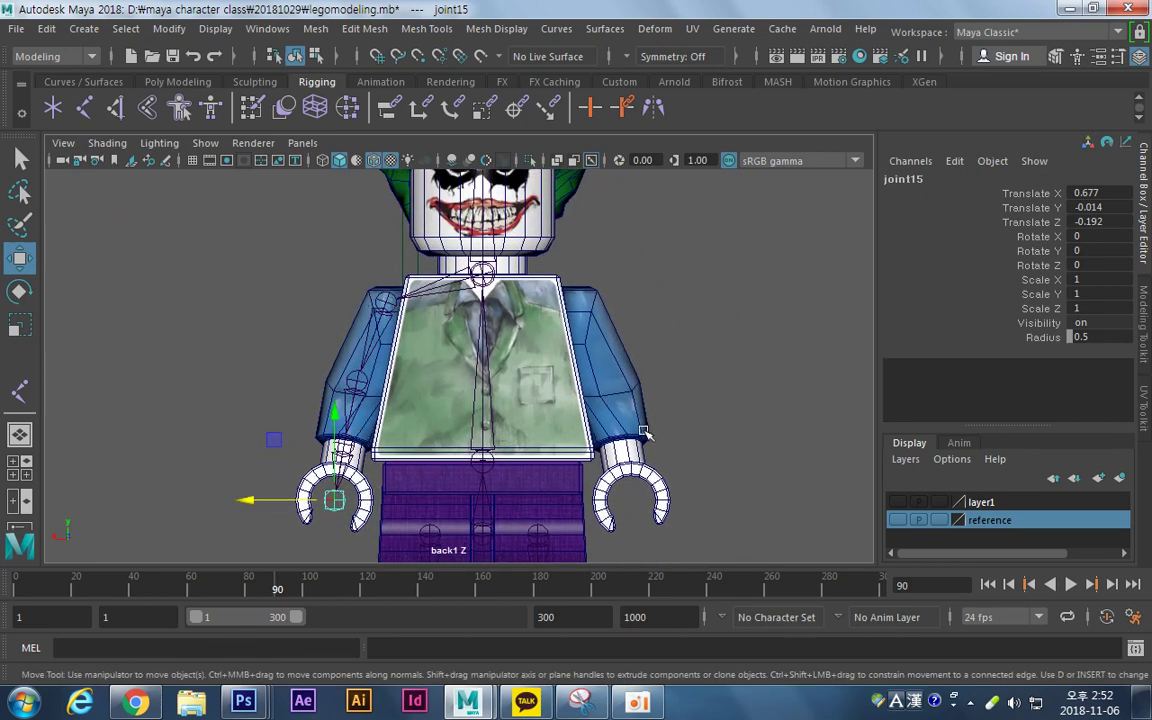
{"action": "middle_click_drag", "start_coordinate": [622, 410], "coordinate": [607, 372], "text": "alt"}
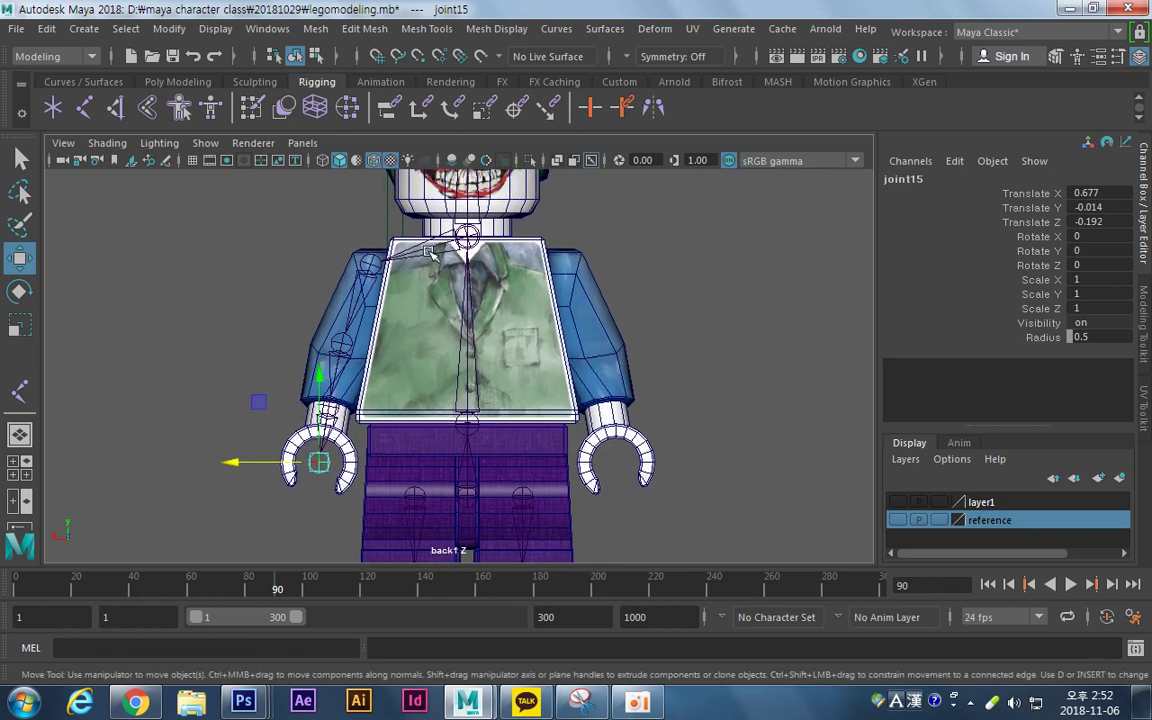
{"action": "left_click", "coordinate": [391, 227]}
{"action": "left_click", "coordinate": [427, 246]}
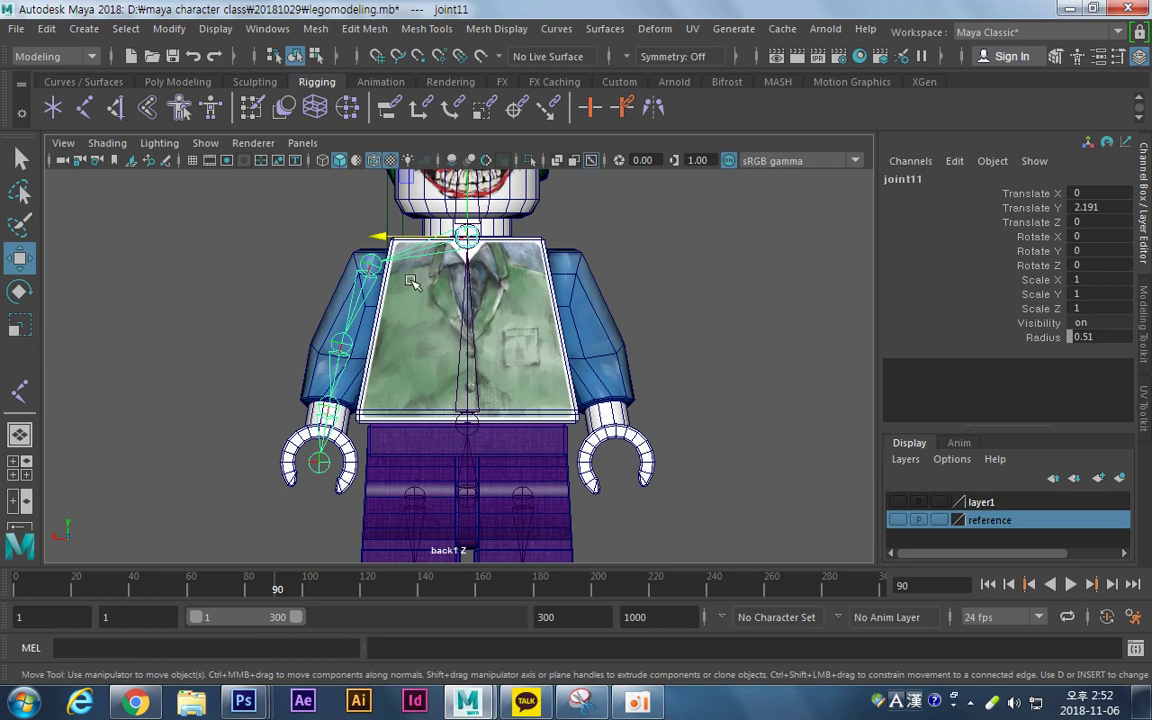
{"action": "left_click", "coordinate": [366, 262]}
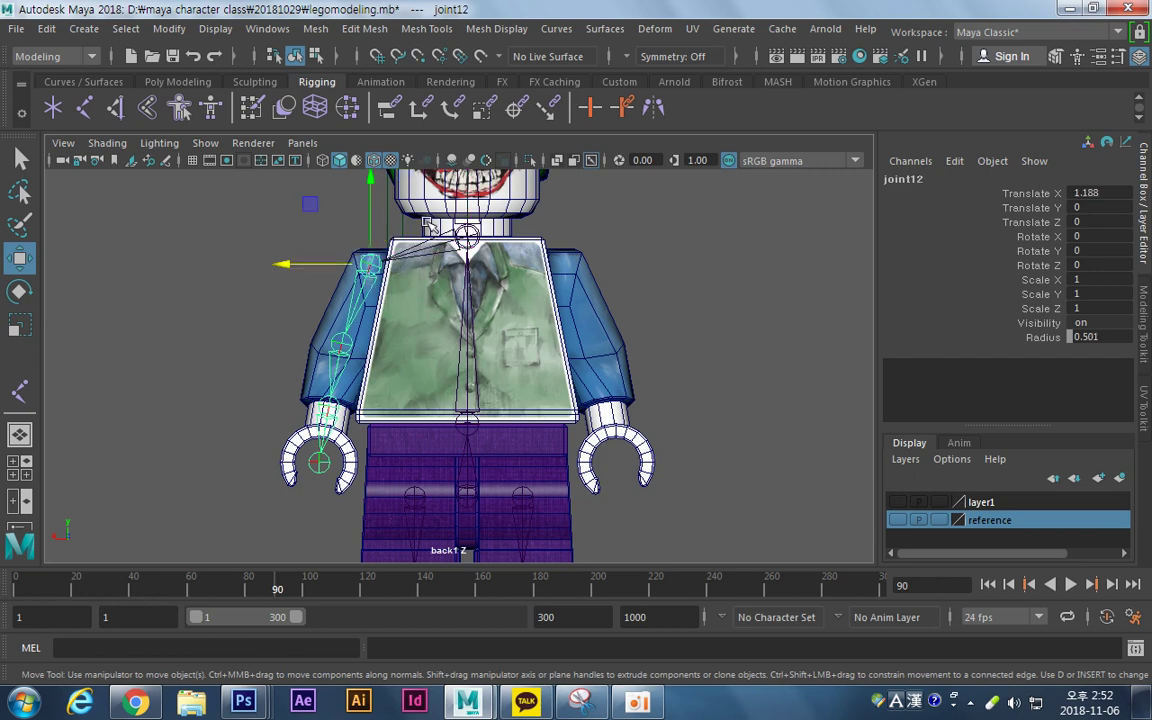
{"action": "left_click", "coordinate": [420, 245]}
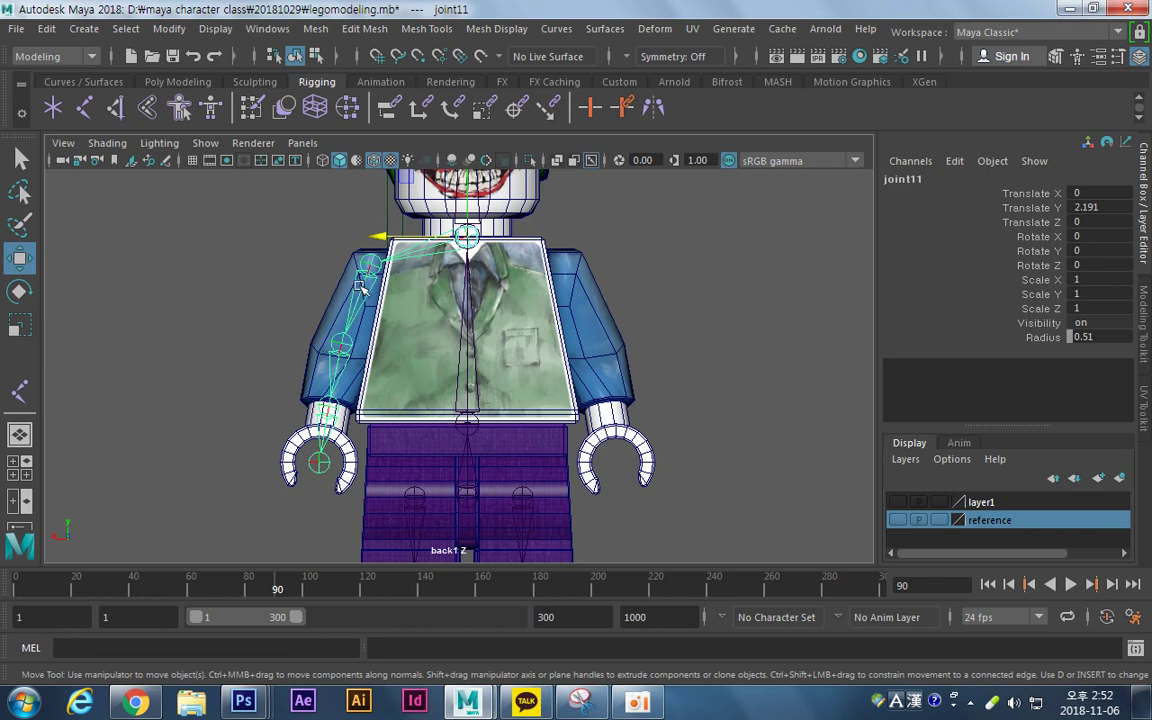
{"action": "left_click", "coordinate": [673, 302]}
Select all the joint chains of the character and freeze their transformations with Translate, Rotate, Scale and Joint orient enabled.
{"action": "scroll", "coordinate": [620, 265], "scroll_direction": "down", "scroll_amount": 5}
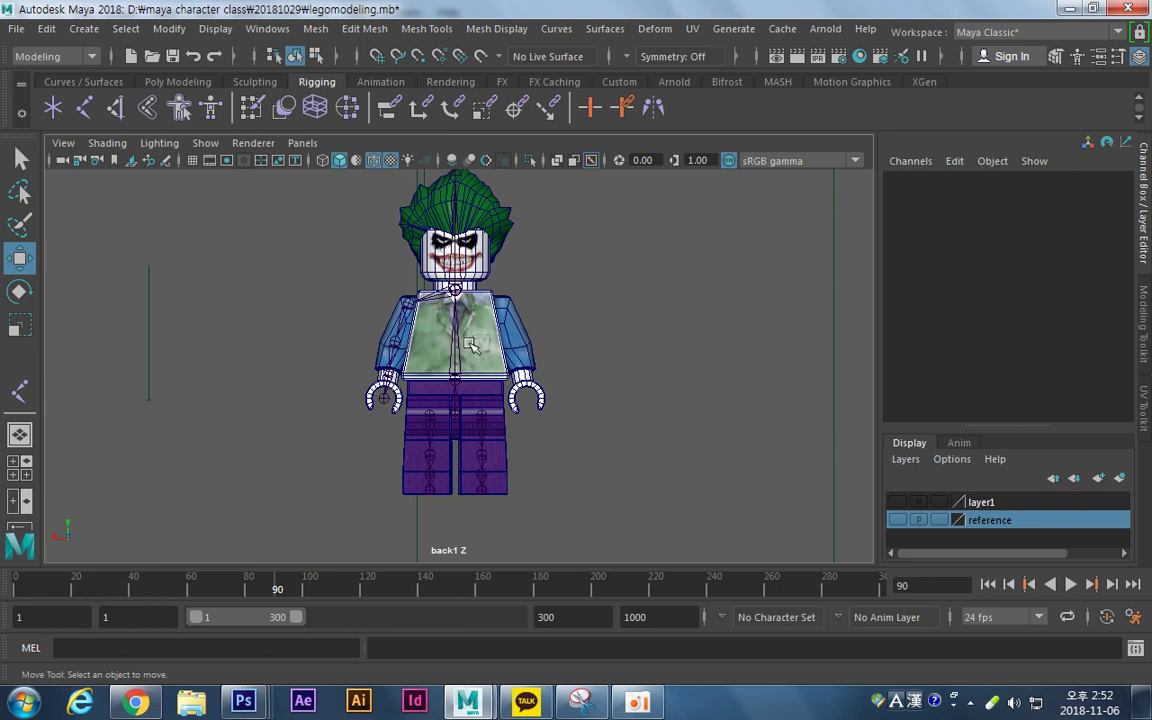
{"action": "scroll", "coordinate": [547, 379], "scroll_direction": "up", "scroll_amount": 2}
{"action": "left_click_drag", "start_coordinate": [525, 218], "coordinate": [276, 470]}
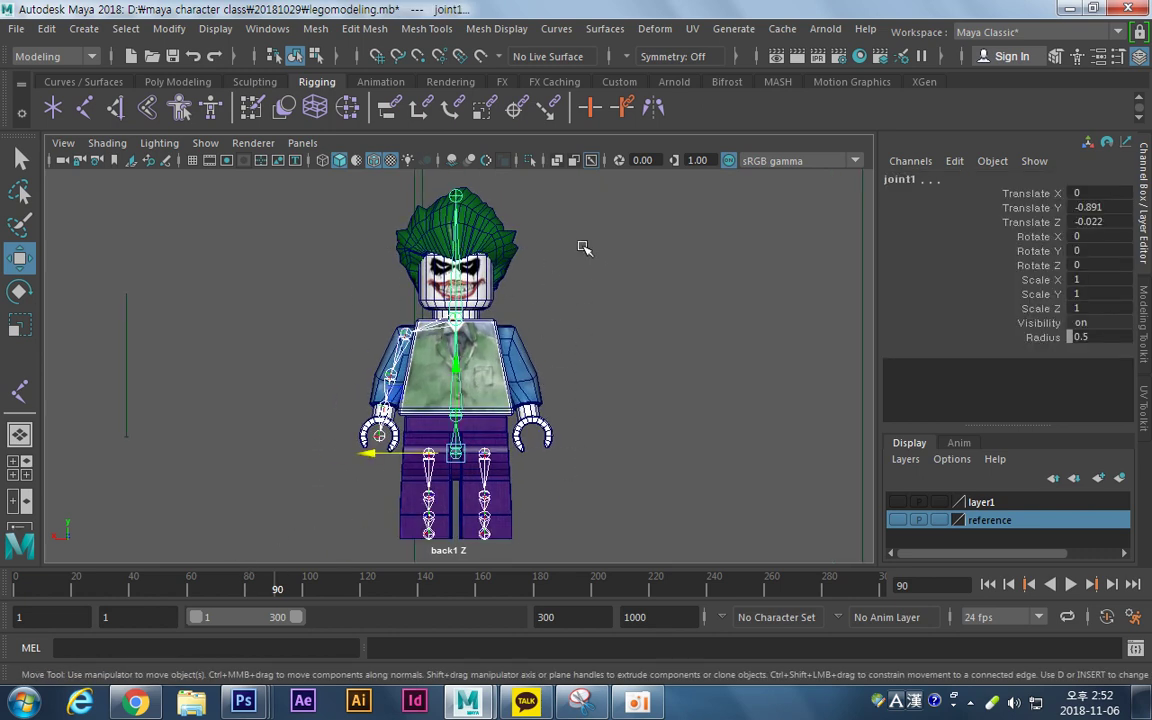
{"action": "left_click_drag", "start_coordinate": [553, 185], "coordinate": [270, 497]}
{"action": "left_click_drag", "start_coordinate": [602, 227], "coordinate": [306, 540]}
{"action": "left_click", "coordinate": [169, 29]}
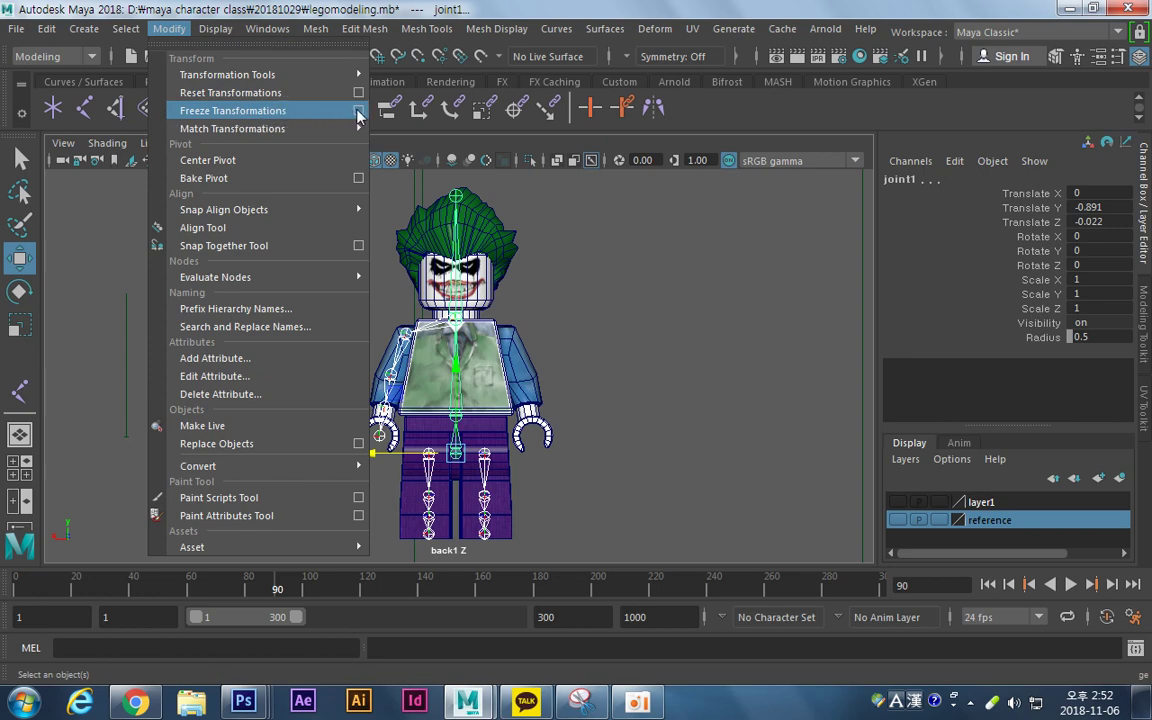
{"action": "left_click", "coordinate": [359, 112]}
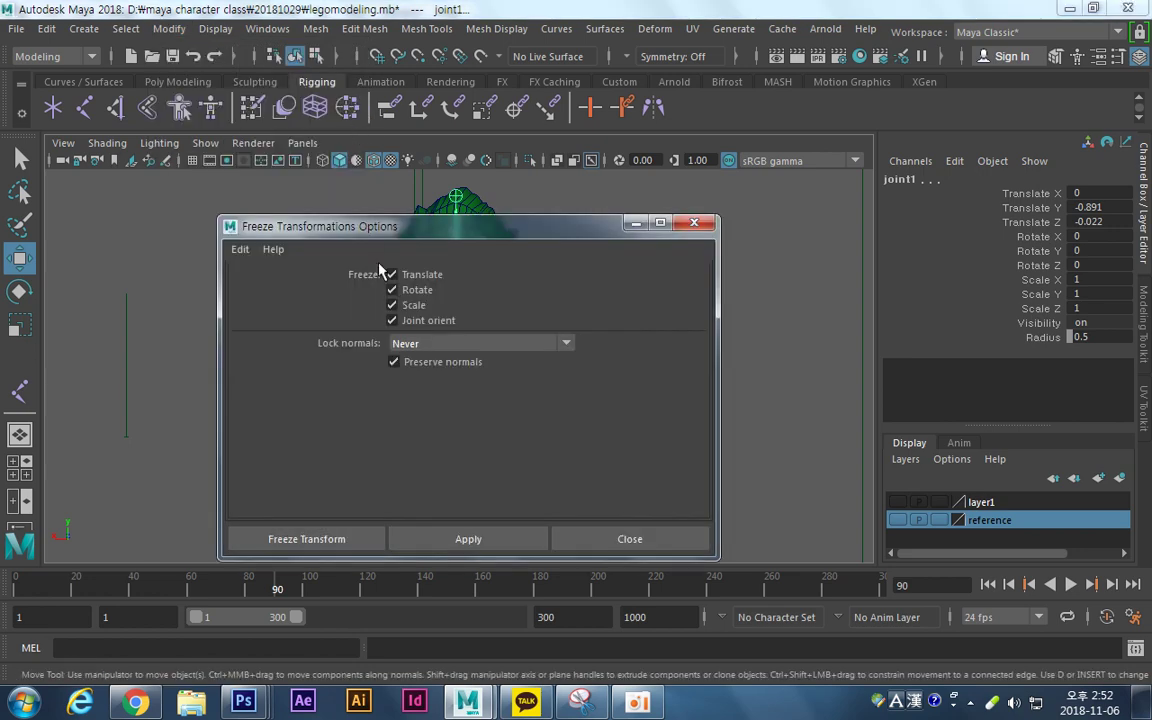
{"action": "left_click_drag", "start_coordinate": [493, 234], "coordinate": [868, 133]}
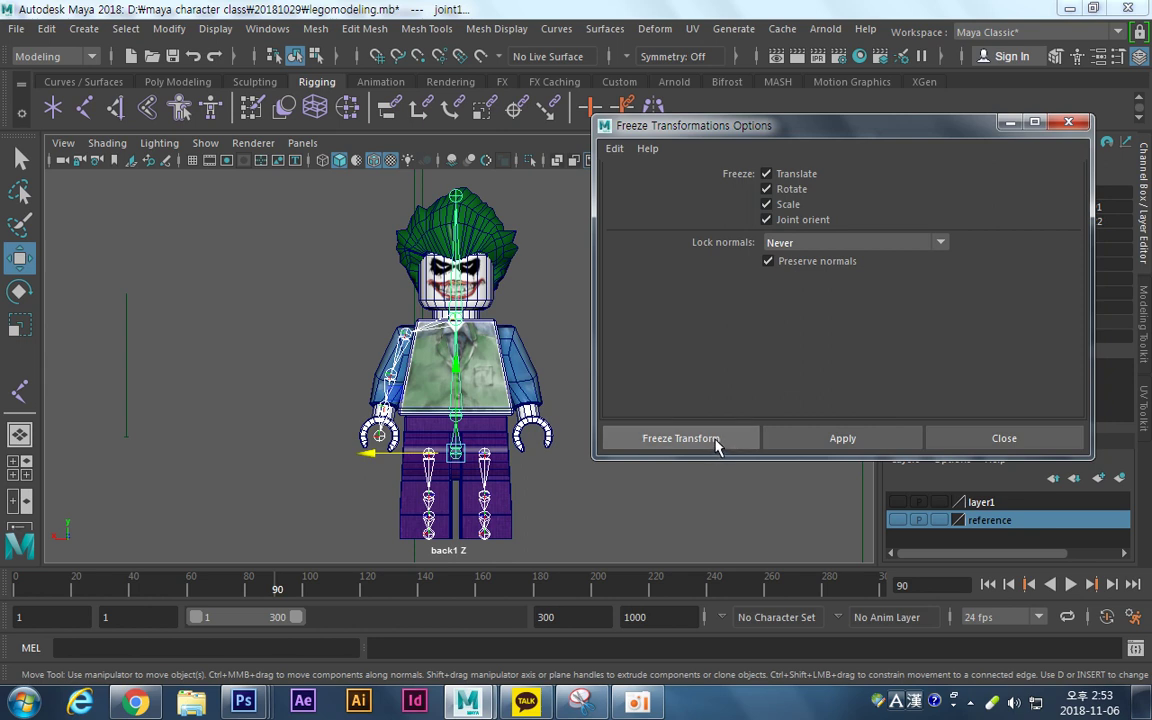
{"action": "left_click", "coordinate": [840, 437]}
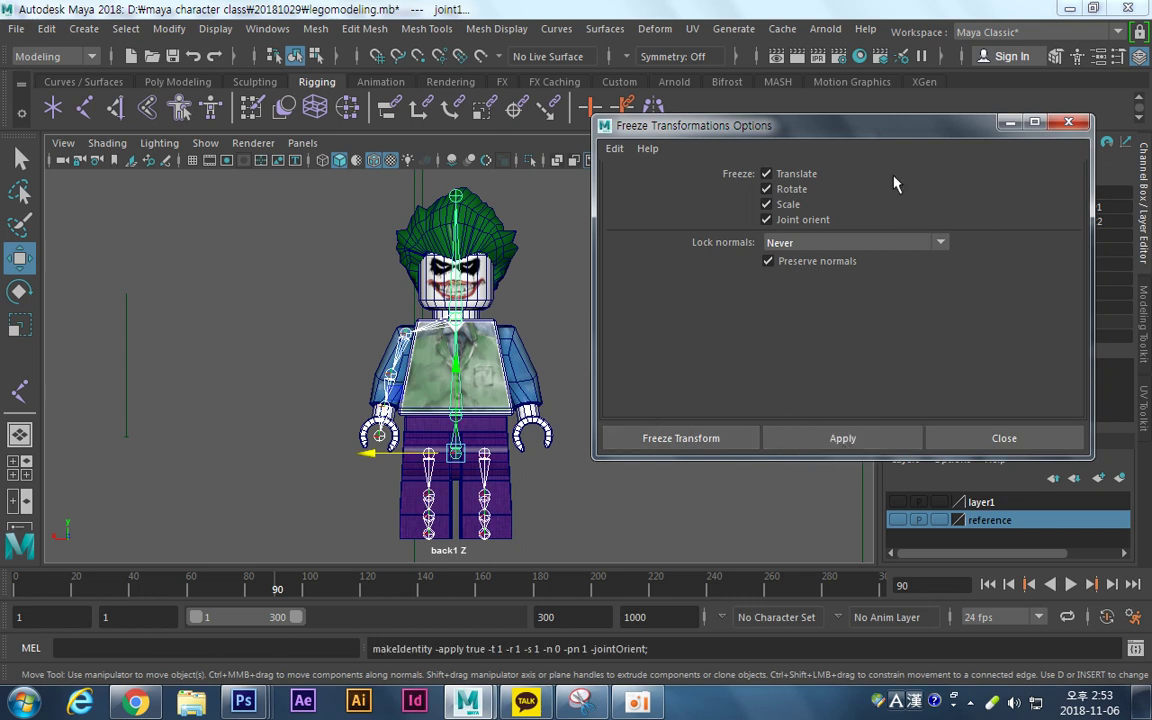
{"action": "left_click", "coordinate": [872, 443]}
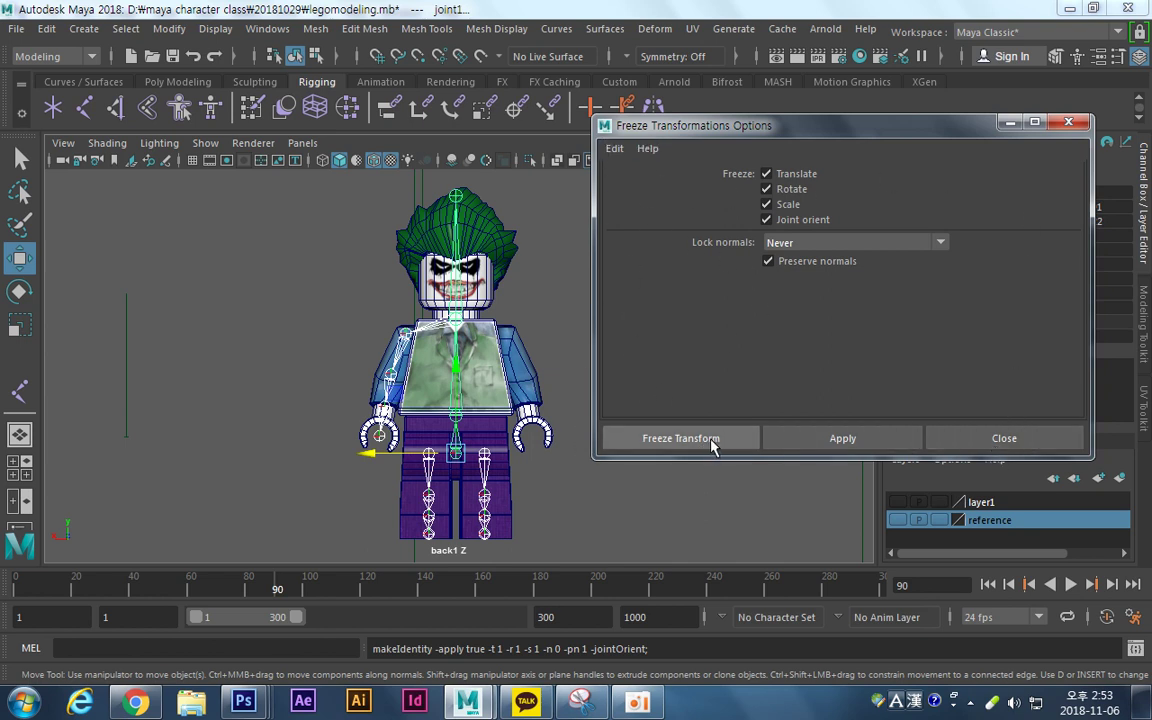
{"action": "left_click", "coordinate": [680, 438]}
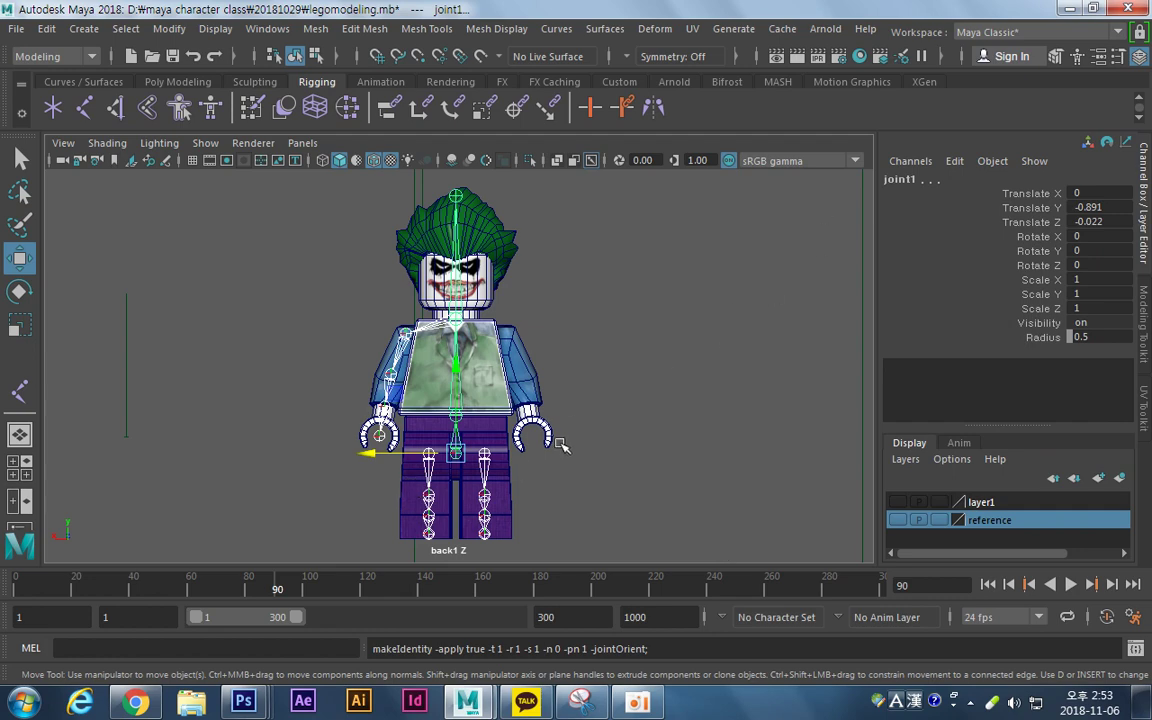
Examine which mesh and joint chain belong to each leg by selecting the two legs' meshes and joints in turn.
{"action": "middle_click_drag", "start_coordinate": [487, 441], "coordinate": [569, 380], "text": "alt"}
{"action": "right_click_drag", "start_coordinate": [569, 380], "coordinate": [832, 366], "text": "alt"}
{"action": "middle_click_drag", "start_coordinate": [650, 395], "coordinate": [581, 298], "text": "alt"}
{"action": "right_click_drag", "start_coordinate": [581, 298], "coordinate": [815, 339], "text": "alt"}
{"action": "left_click", "coordinate": [372, 431]}
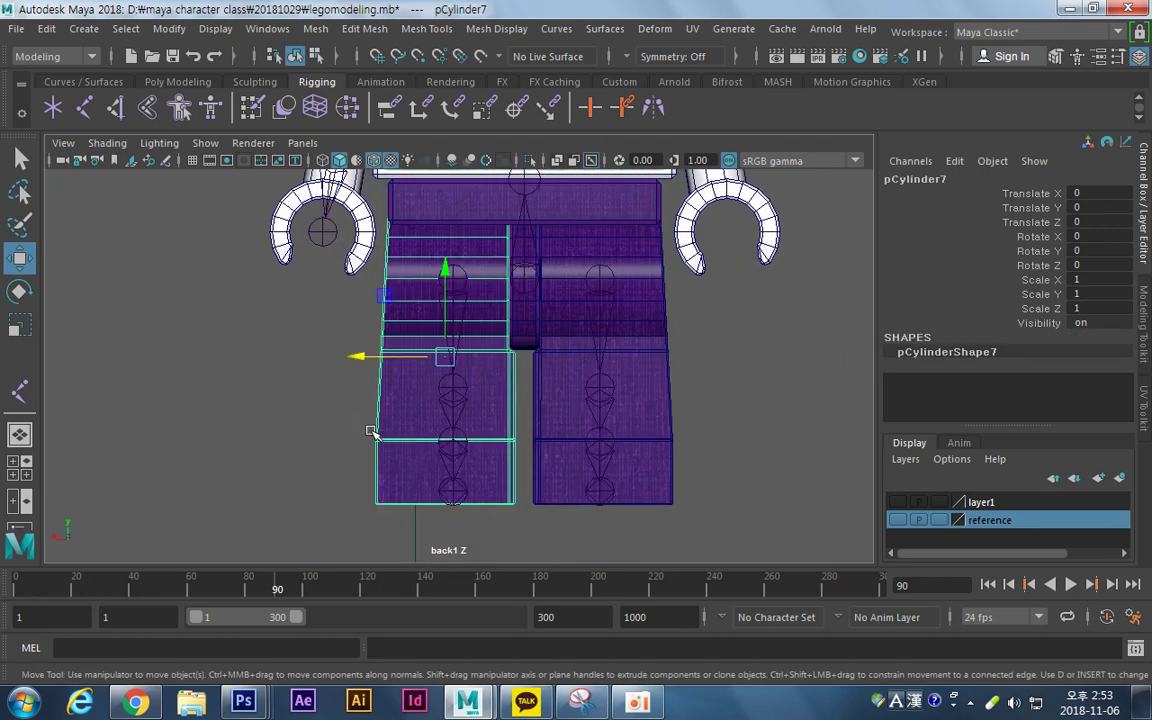
{"action": "left_click", "coordinate": [450, 276]}
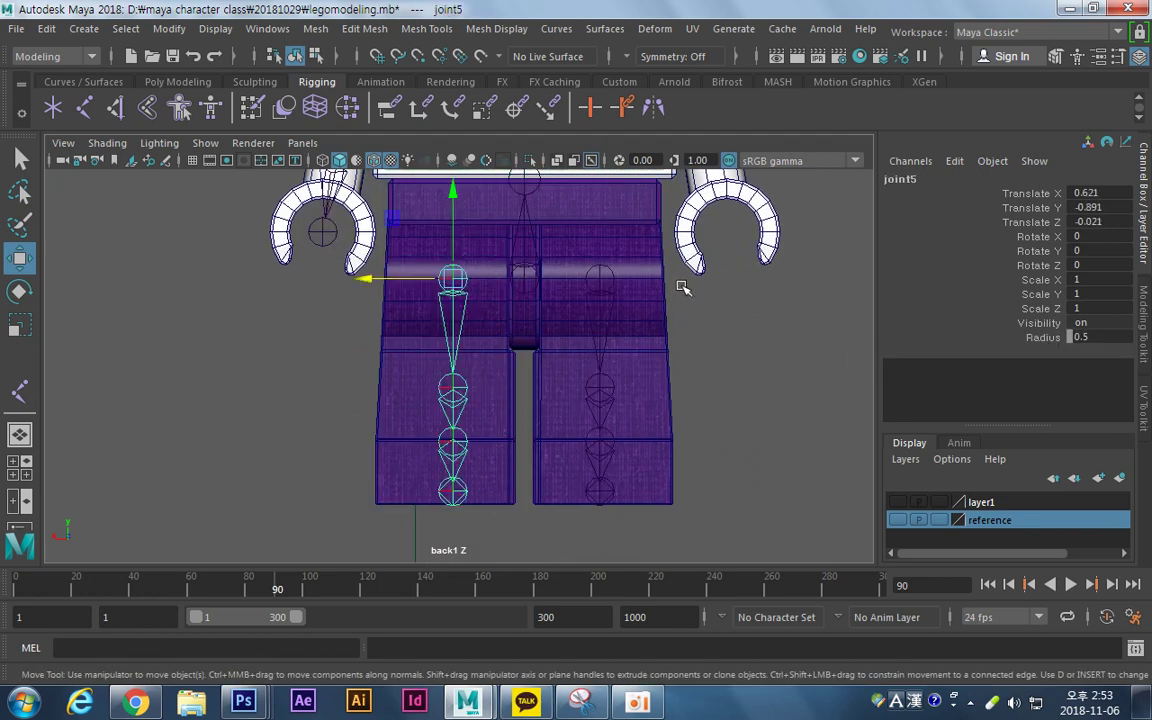
{"action": "left_click", "coordinate": [599, 279]}
{"action": "left_click", "coordinate": [455, 279]}
{"action": "left_click", "coordinate": [597, 282]}
{"action": "left_click", "coordinate": [455, 281]}
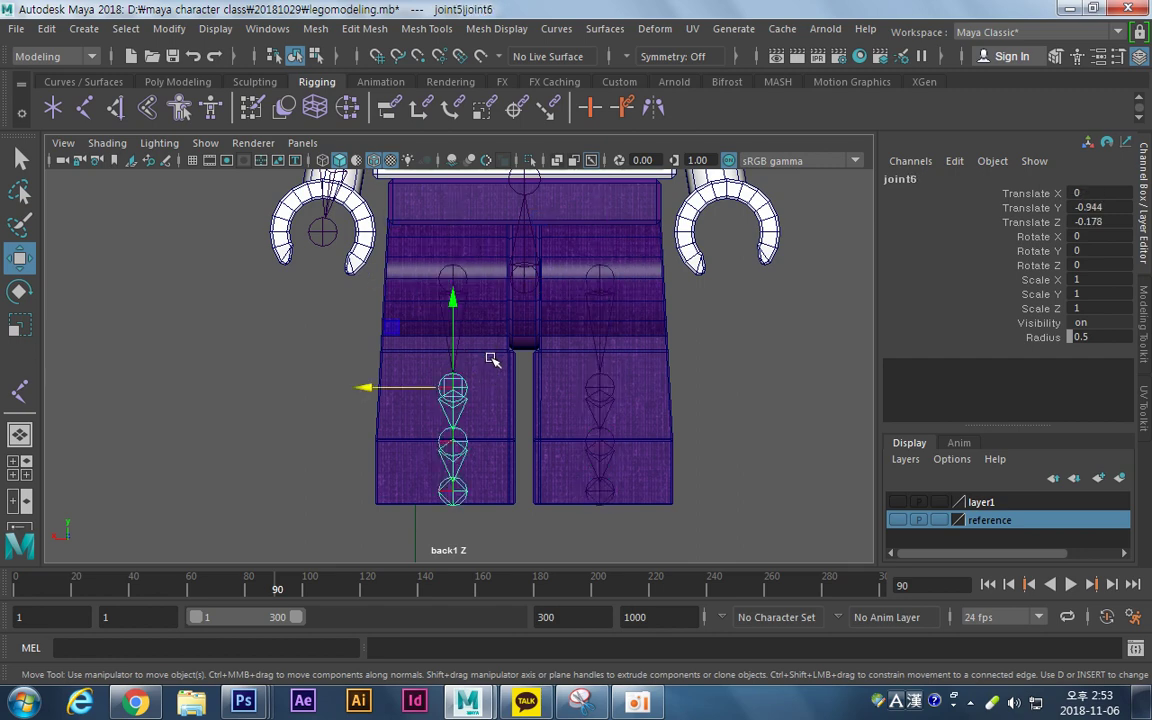
{"action": "left_click", "coordinate": [499, 382]}
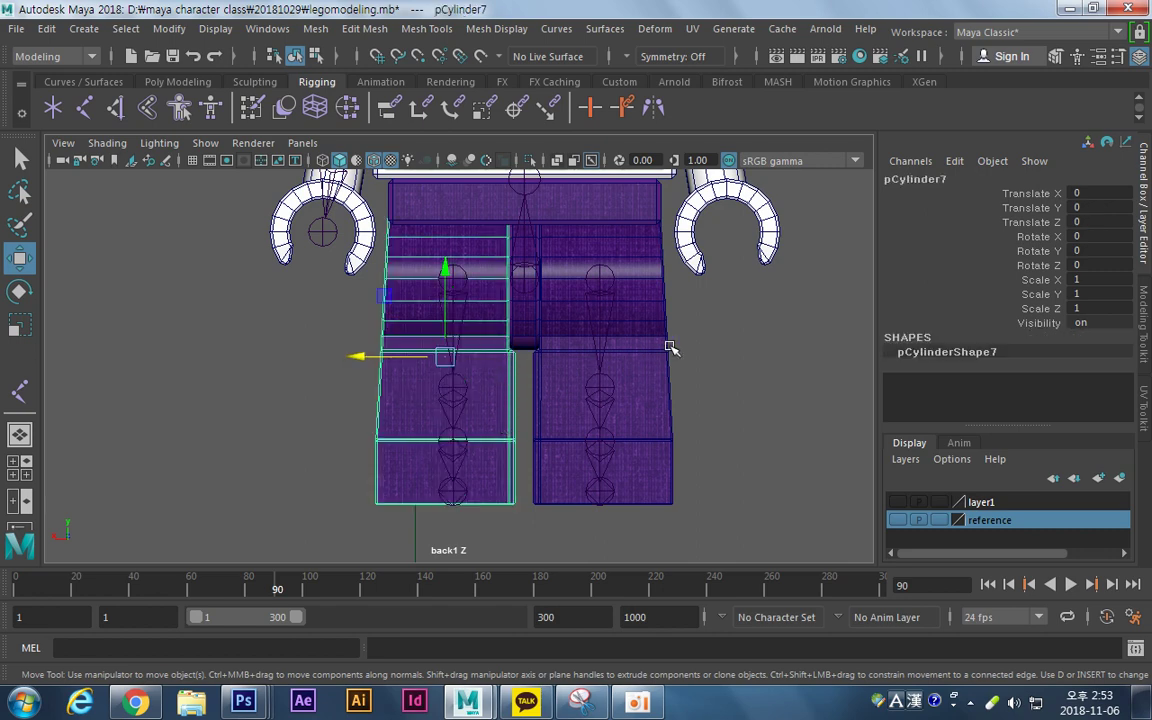
{"action": "left_click", "coordinate": [575, 453]}
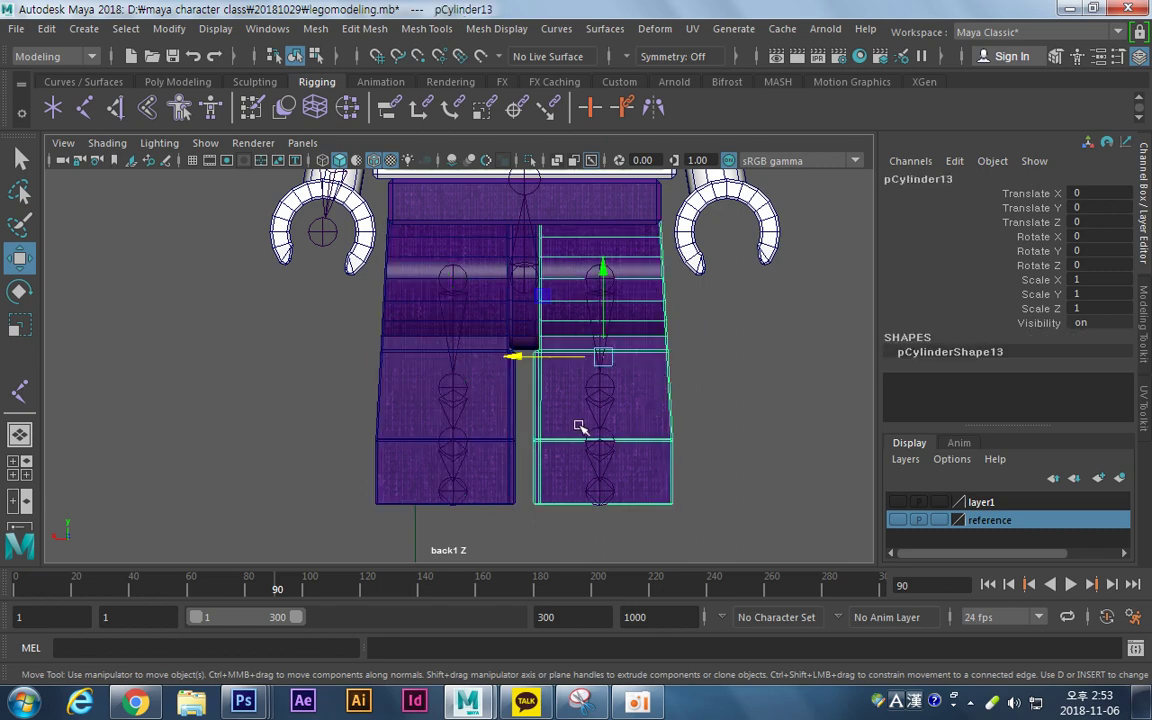
Bind the leg mesh pCylinder7 to its joint chain starting at joint5 with Bind Skin.
{"action": "left_click", "coordinate": [404, 352]}
{"action": "left_click", "coordinate": [459, 278], "text": "shift"}
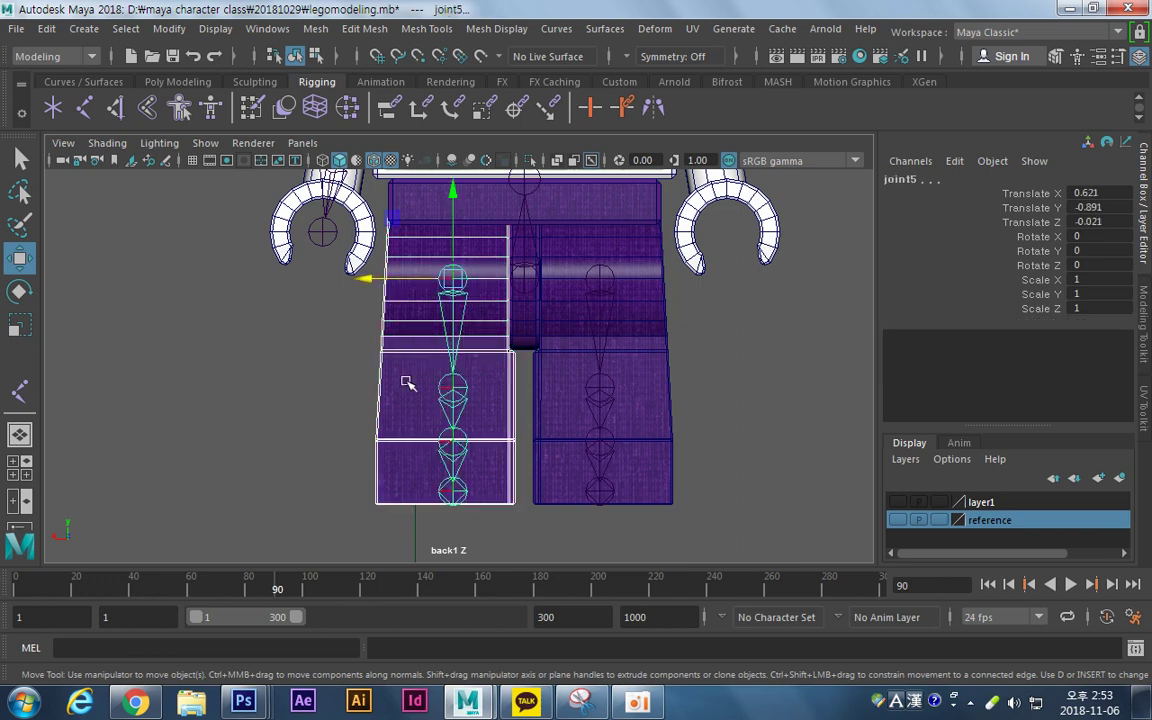
{"action": "left_click", "coordinate": [148, 112]}
{"action": "left_click", "coordinate": [275, 352]}
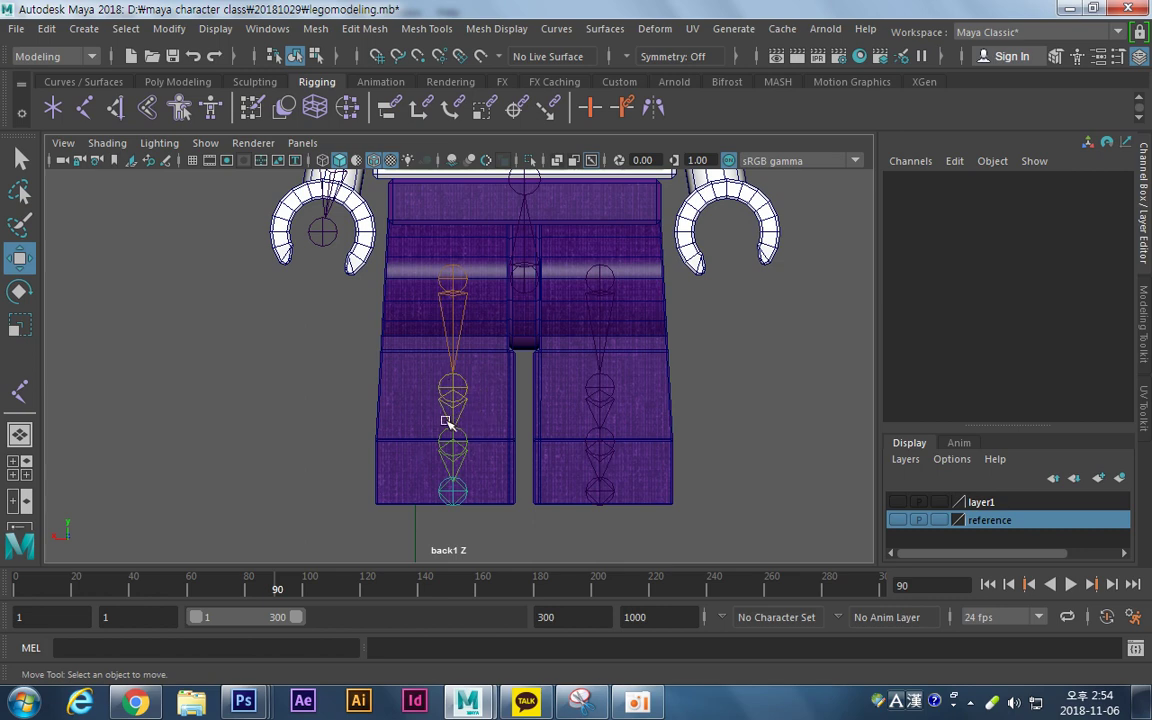
{"action": "left_click", "coordinate": [452, 279]}
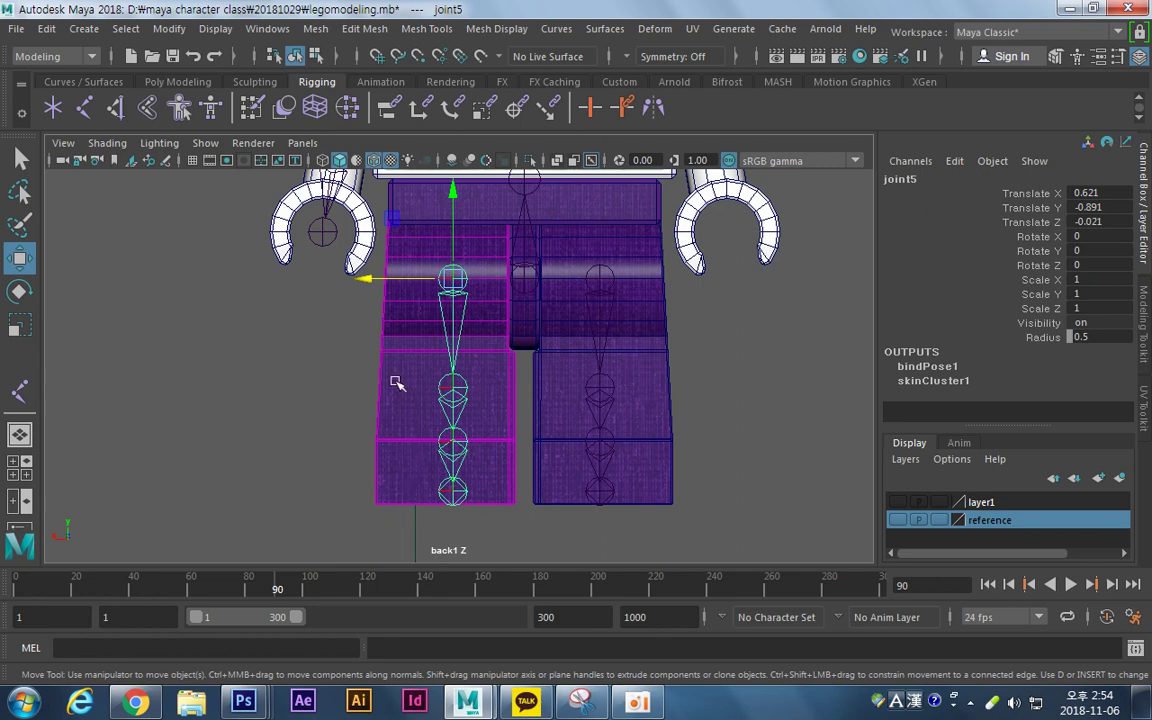
Bind the other leg mesh, pCylinder13, to its joint chain starting at joint10 with Bind Skin.
{"action": "left_click", "coordinate": [622, 298]}
{"action": "left_click_drag", "start_coordinate": [634, 250], "coordinate": [596, 285]}
{"action": "left_click", "coordinate": [643, 424]}
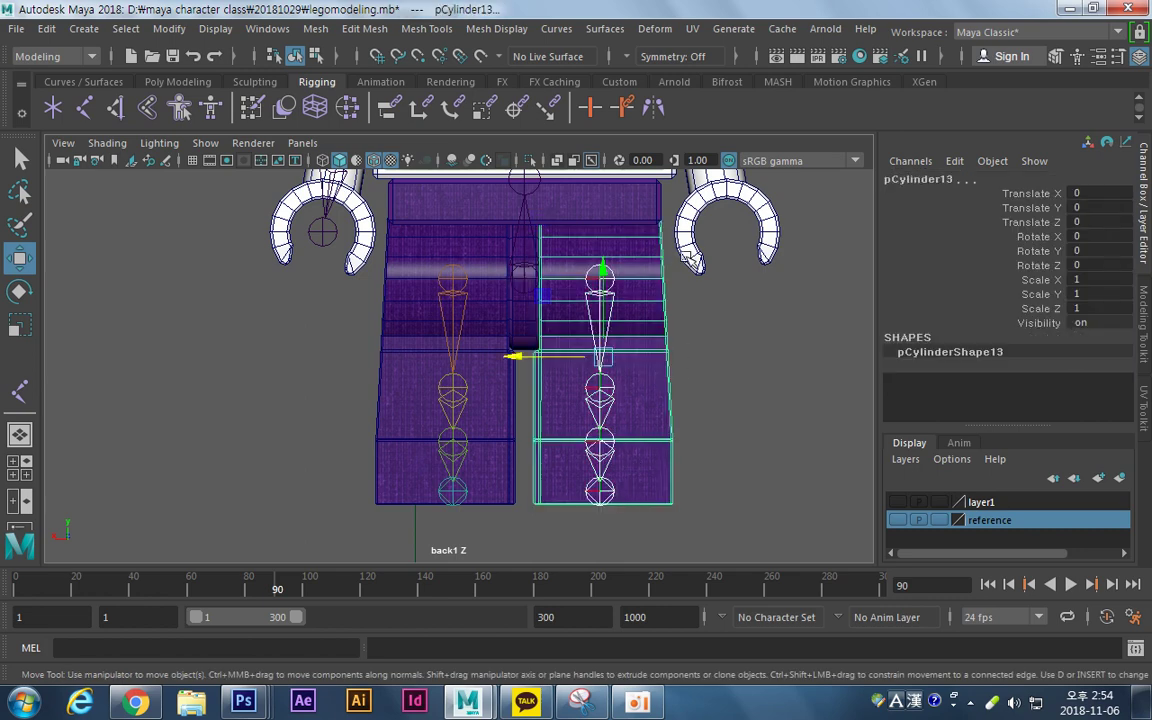
{"action": "left_click", "coordinate": [146, 113]}
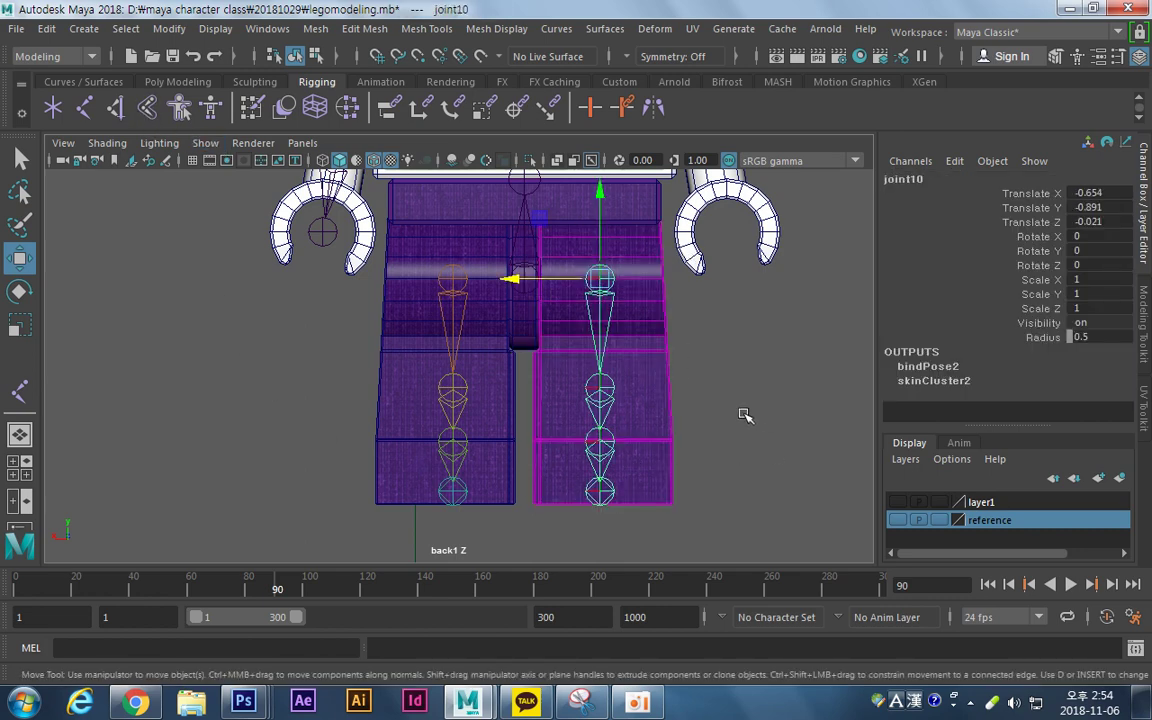
{"action": "left_click", "coordinate": [676, 379]}
Test the skinned leg by rotating its hip joint, joint5, about 95.6 degrees around Z, and undo the rotation.
{"action": "left_click", "coordinate": [457, 286]}
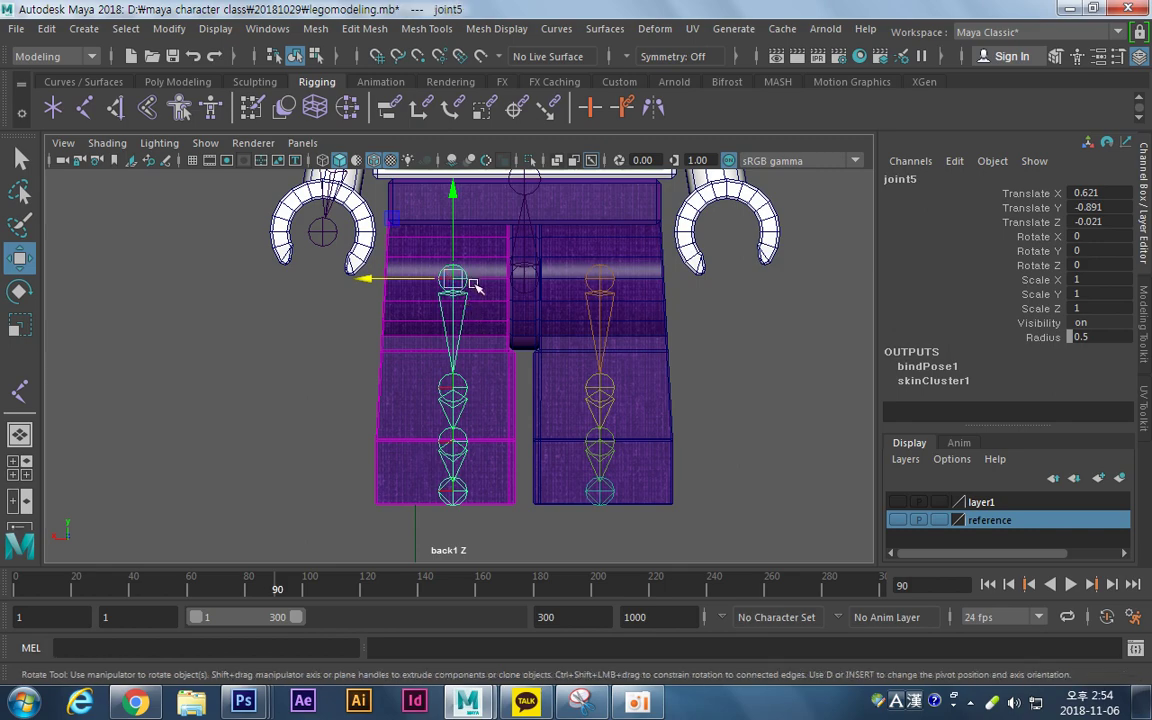
{"action": "key", "text": "e"}
{"action": "left_click_drag", "start_coordinate": [533, 306], "coordinate": [391, 417]}
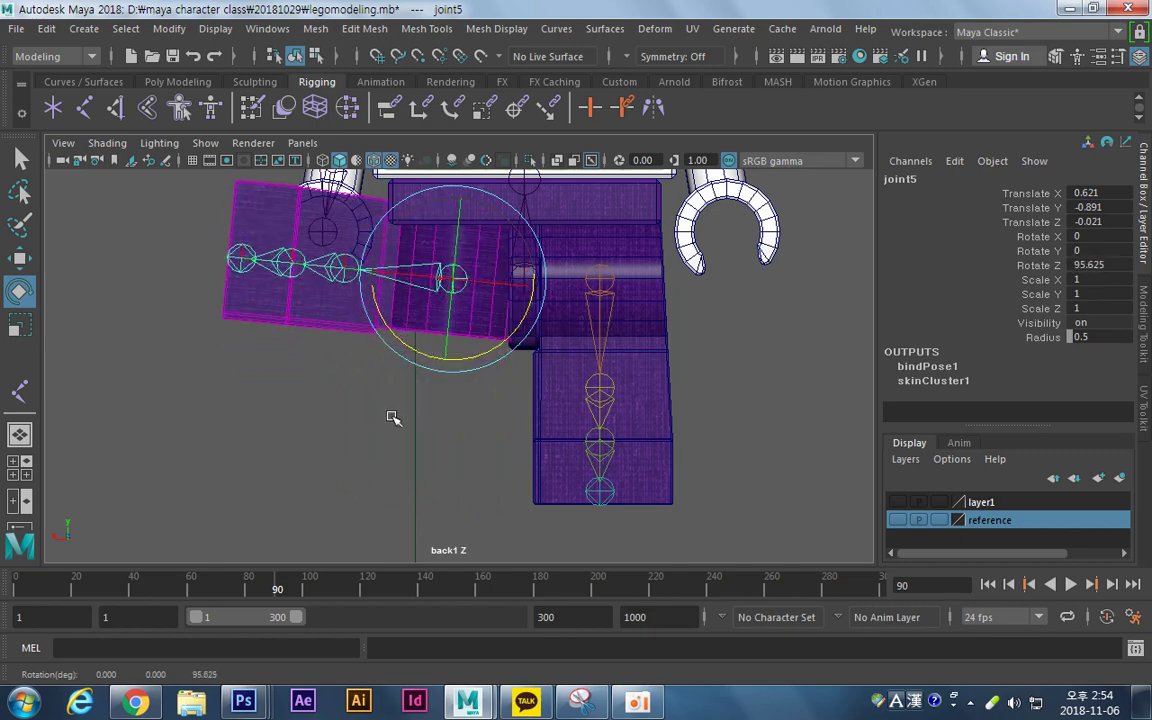
{"action": "key", "text": "ctrl+z"}
{"action": "left_click", "coordinate": [512, 340]}
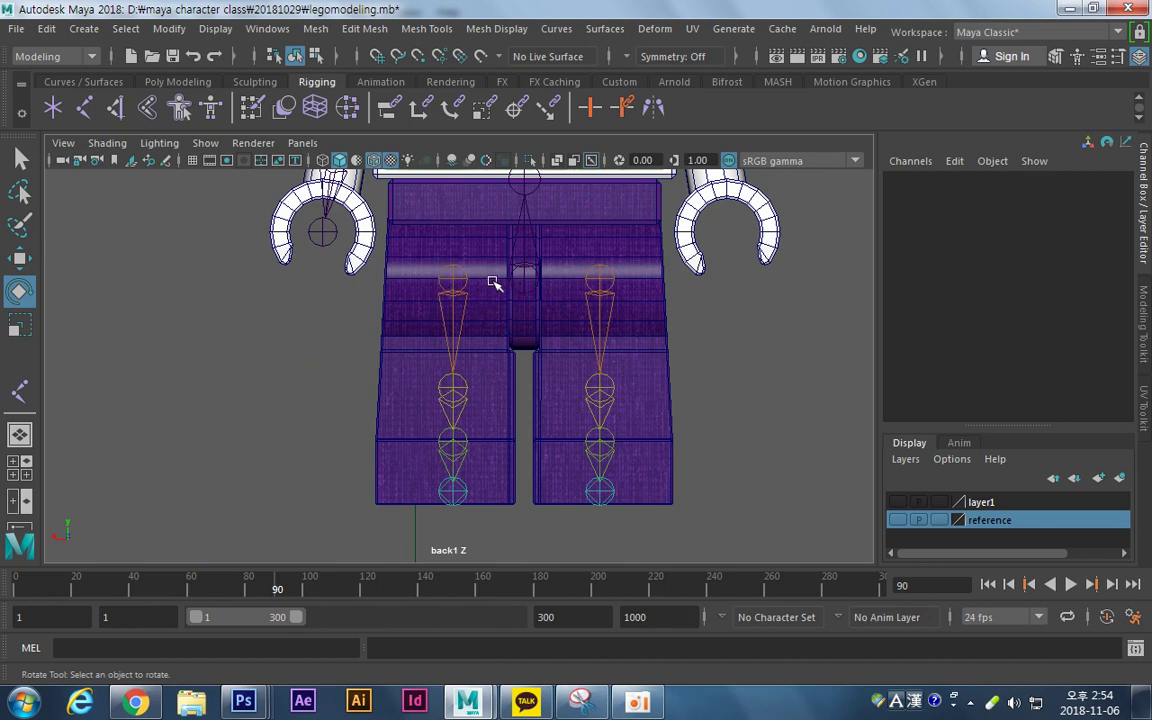
Parent the joint5 leg chain to the pelvis root joint, joint1, and select the root to check the hierarchy.
{"action": "left_click", "coordinate": [453, 272]}
{"action": "key", "text": "q"}
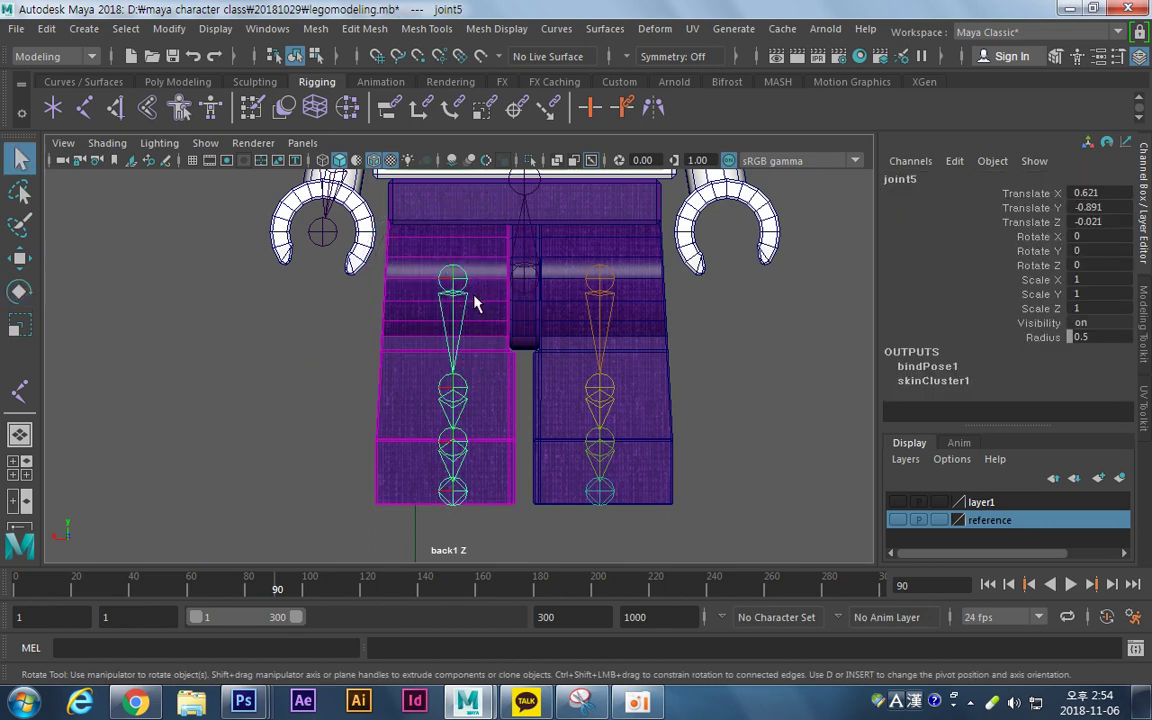
{"action": "left_click", "coordinate": [524, 277]}
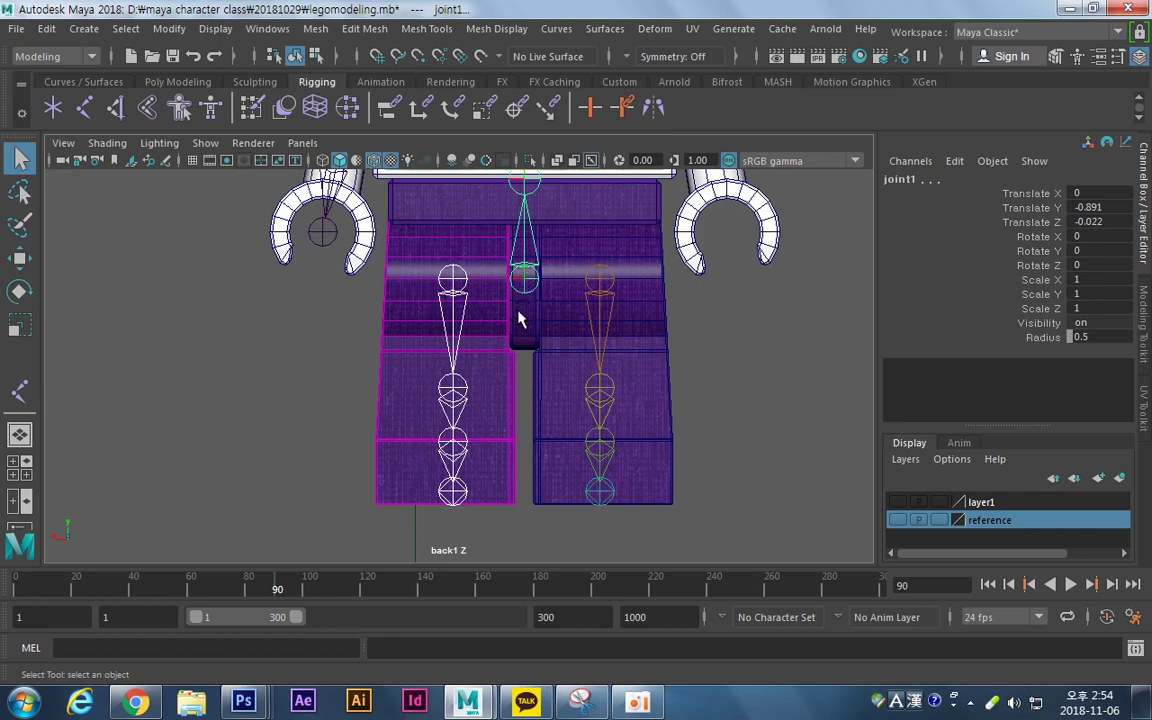
{"action": "key", "text": "Down"}
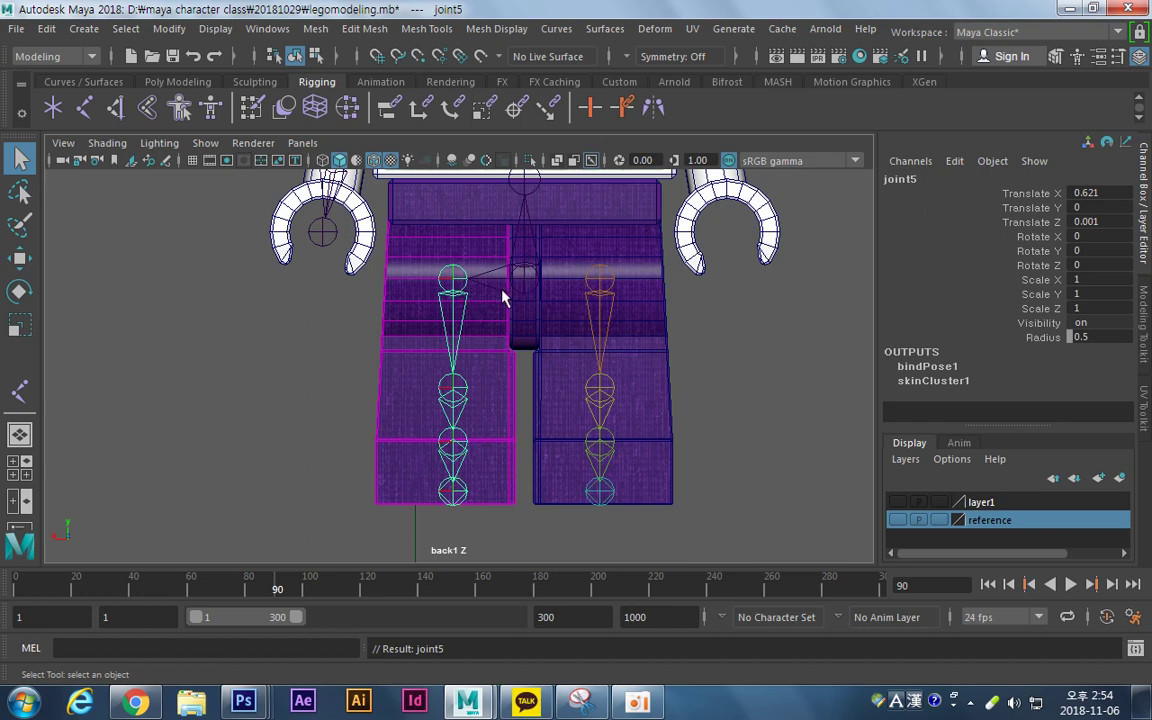
{"action": "left_click", "coordinate": [408, 325]}
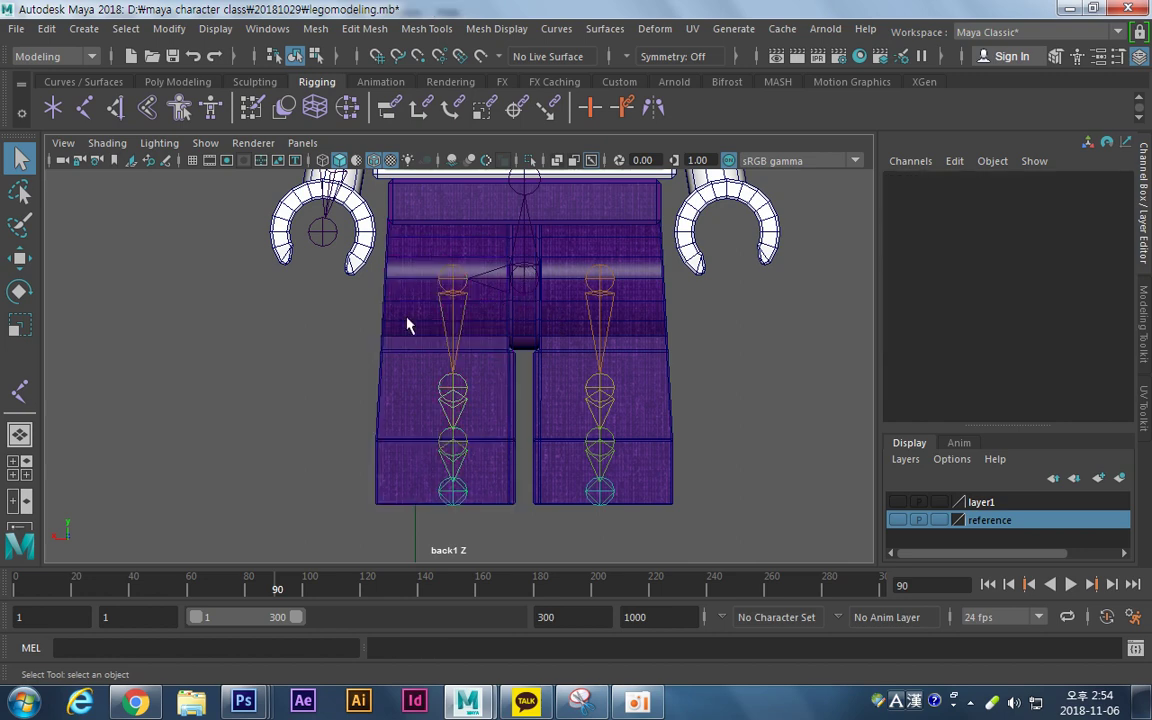
{"action": "left_click", "coordinate": [534, 272]}
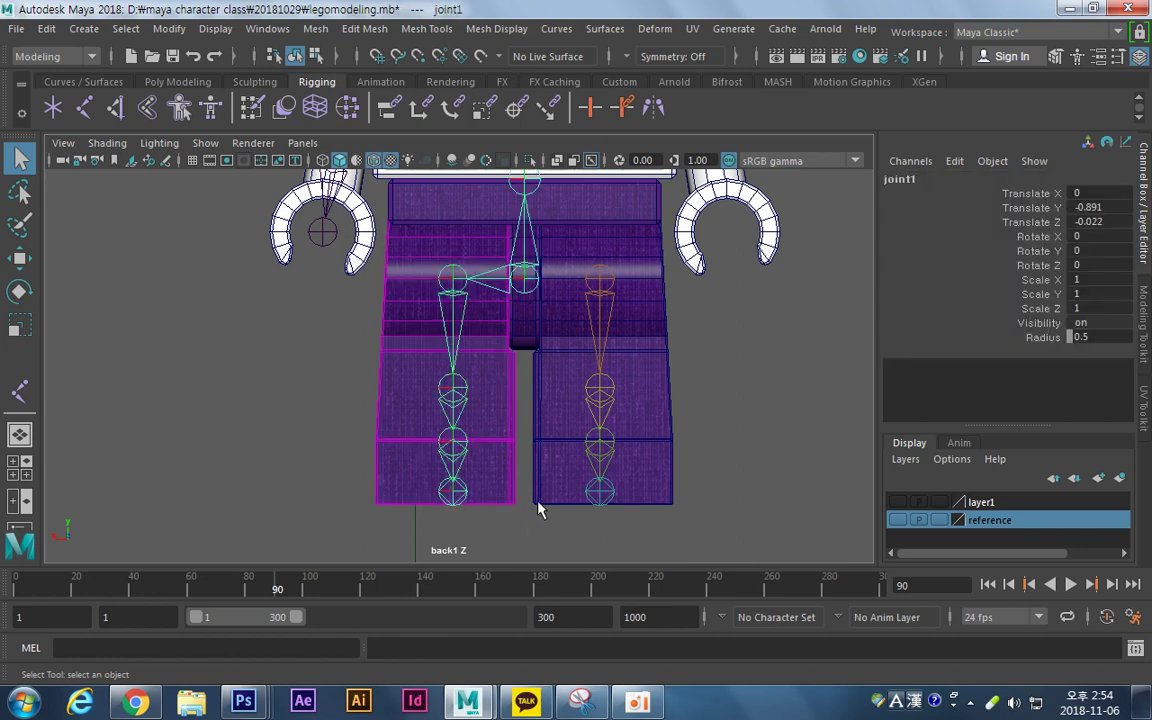
Undo the parenting of the joint5 leg chain to the pelvis root joint and clear the selection.
{"action": "key", "text": "ctrl+z"}
{"action": "key", "text": "ctrl+z"}
{"action": "key", "text": "ctrl+z"}
{"action": "key", "text": "ctrl+z"}
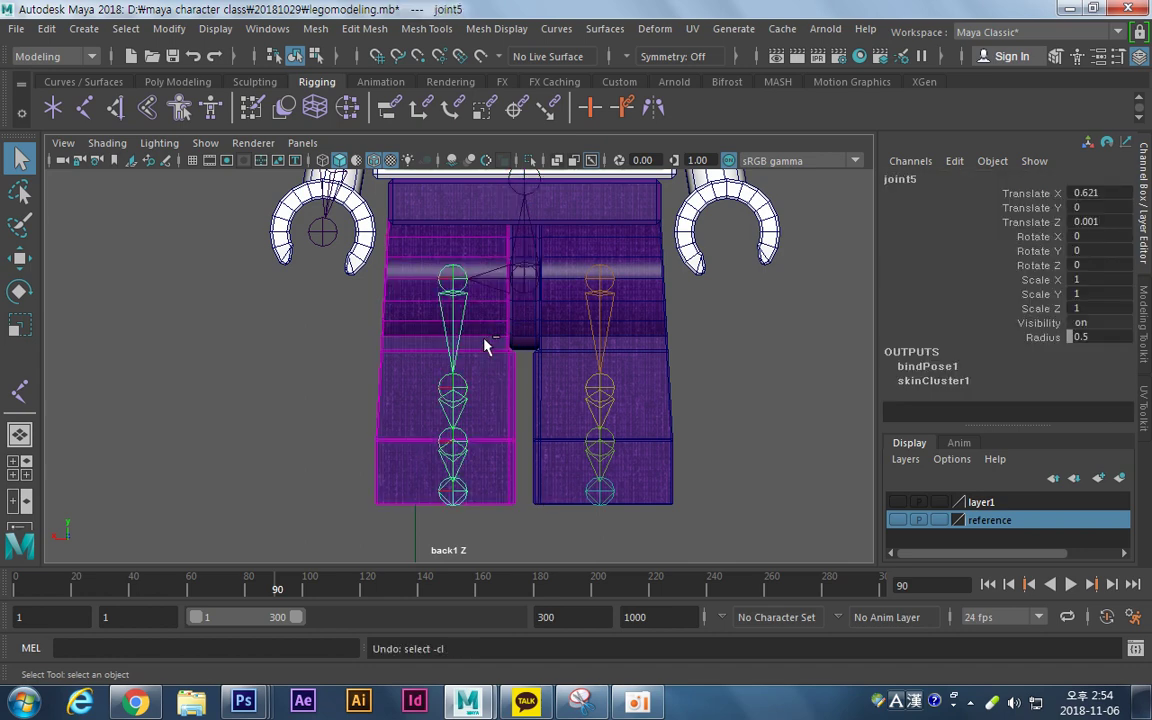
{"action": "left_click", "coordinate": [490, 203]}
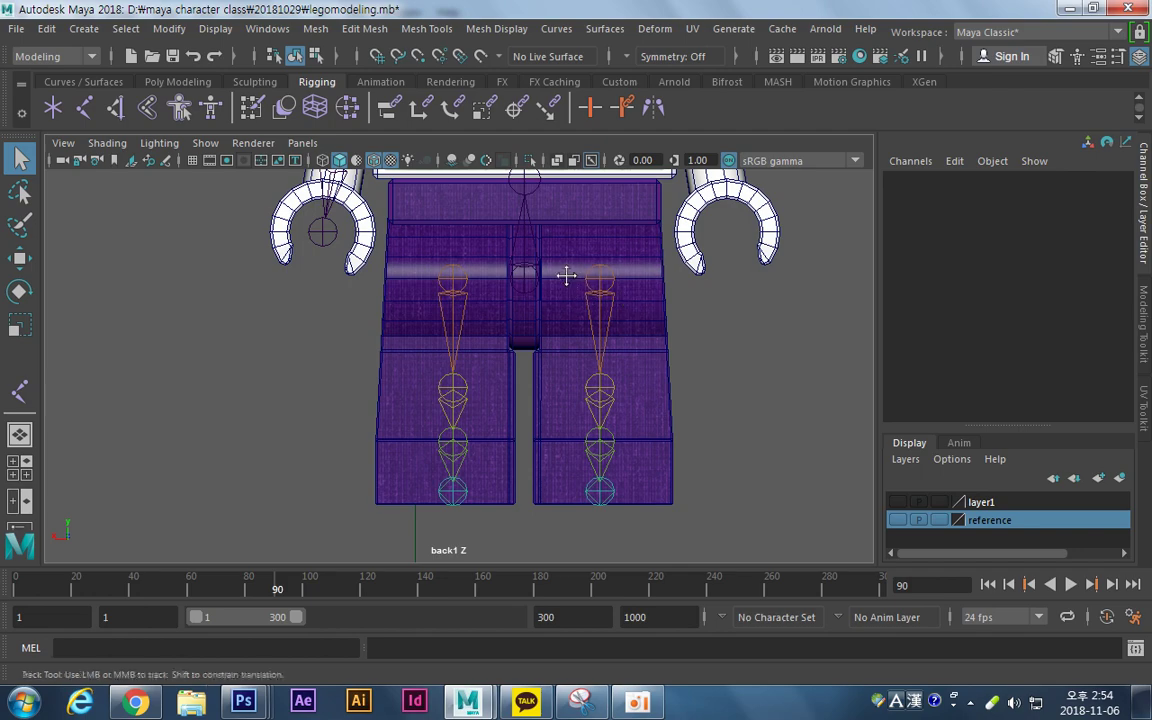
Combine the torso, waist block and crotch piece meshes into one object and delete its construction history.
{"action": "scroll", "coordinate": [535, 458], "scroll_direction": "down", "scroll_amount": 6}
{"action": "scroll", "coordinate": [457, 362], "scroll_direction": "up", "scroll_amount": 2}
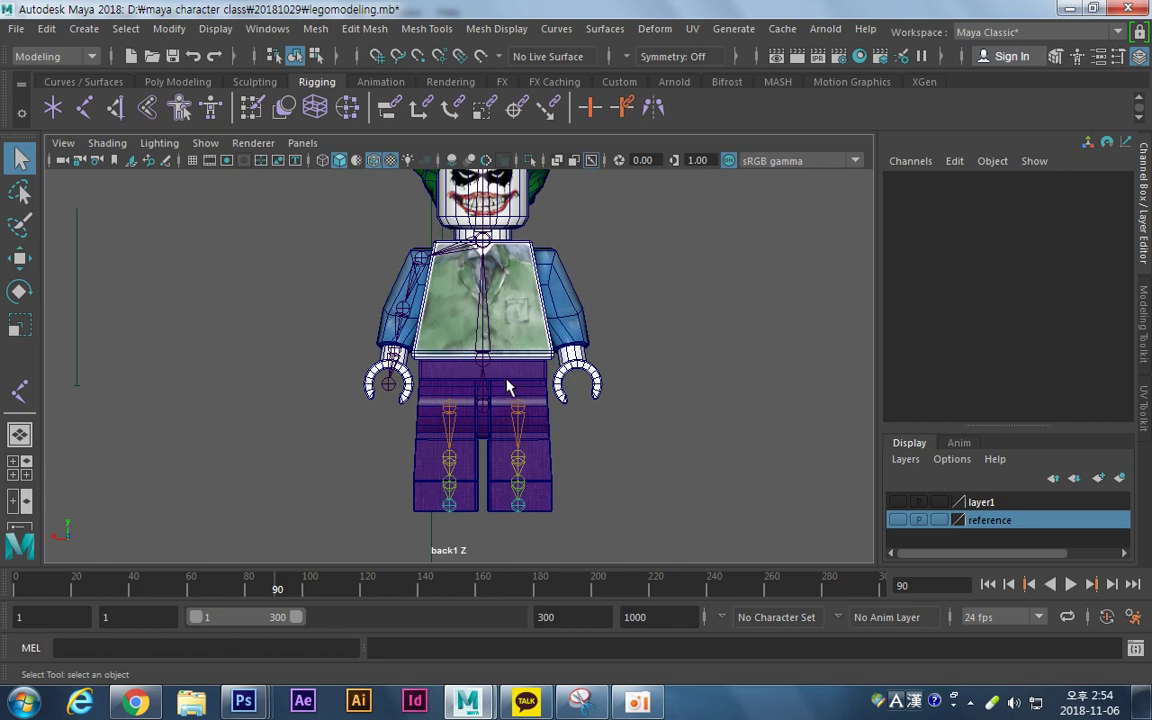
{"action": "scroll", "coordinate": [510, 340], "scroll_direction": "up", "scroll_amount": 3}
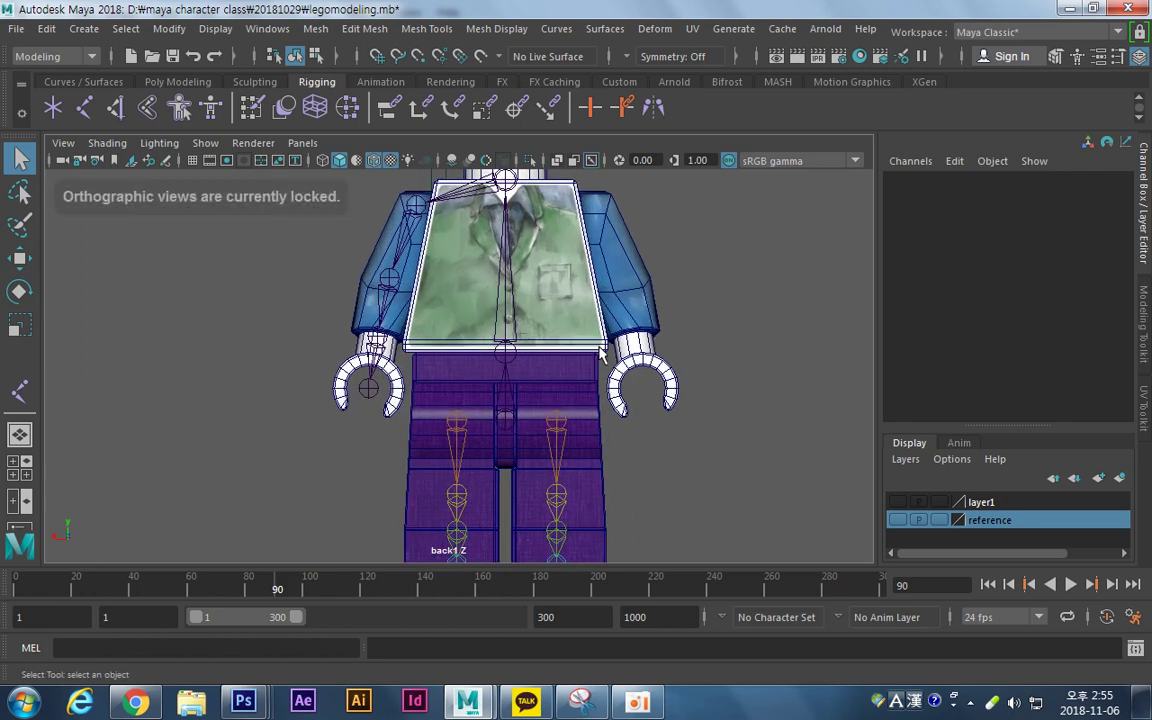
{"action": "left_click", "coordinate": [539, 320]}
{"action": "left_click", "coordinate": [594, 374]}
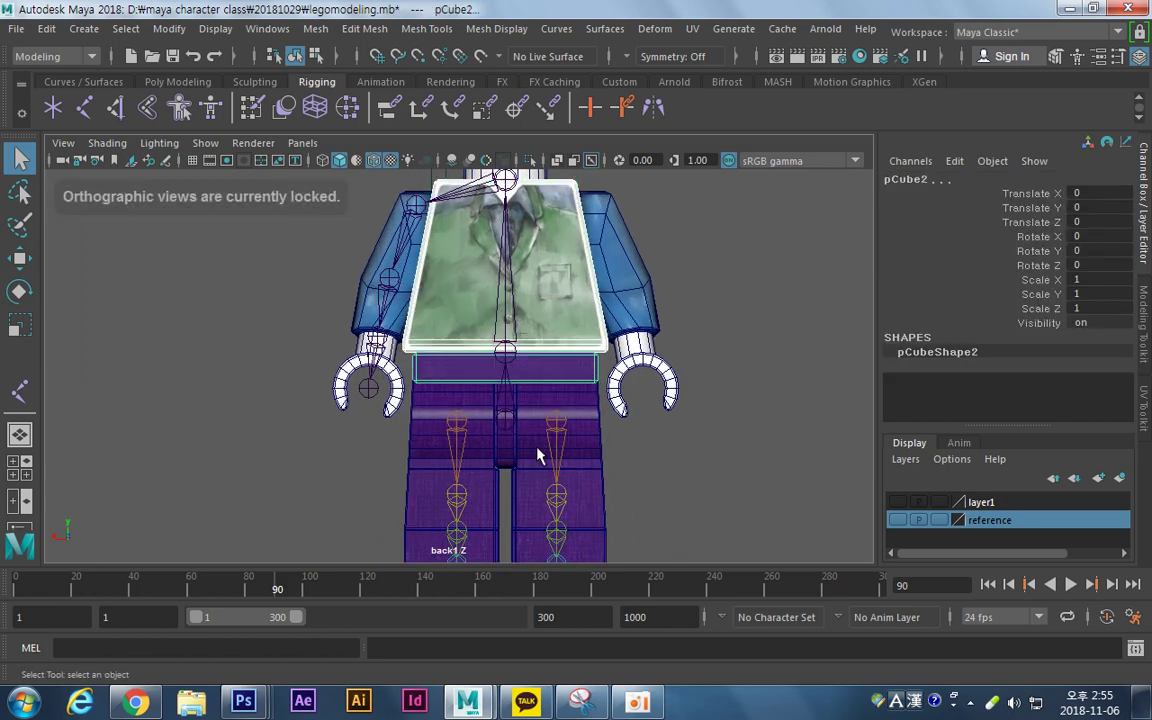
{"action": "left_click", "coordinate": [503, 480]}
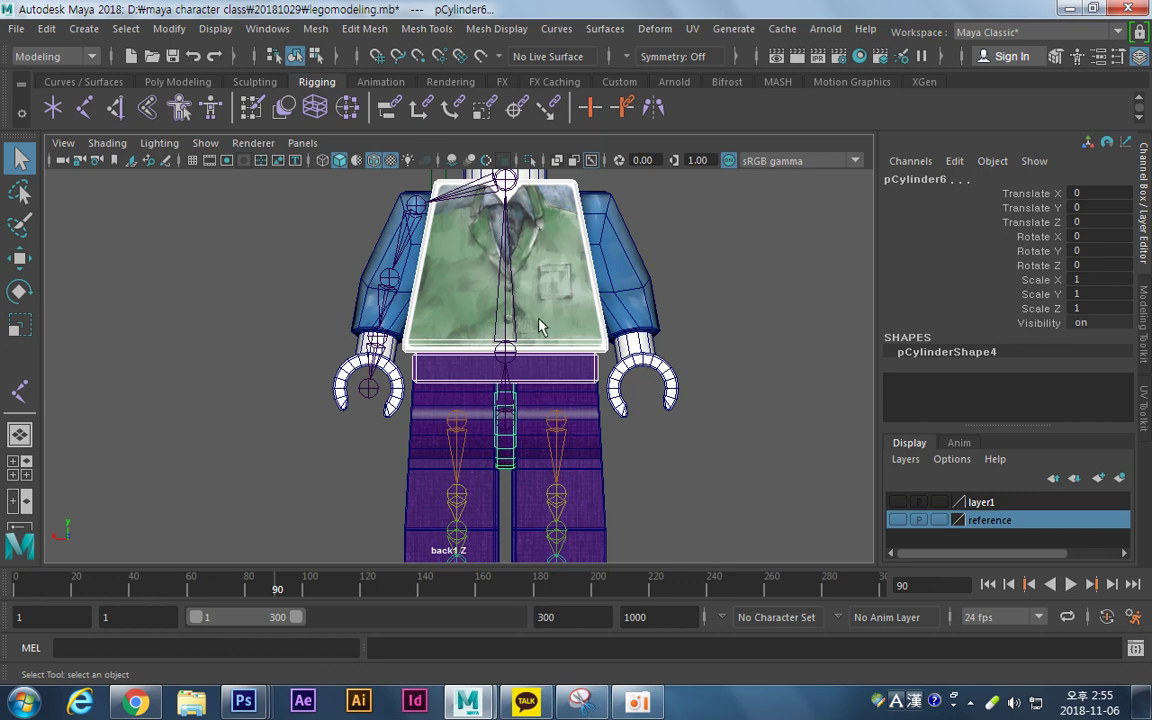
{"action": "left_click", "coordinate": [179, 82]}
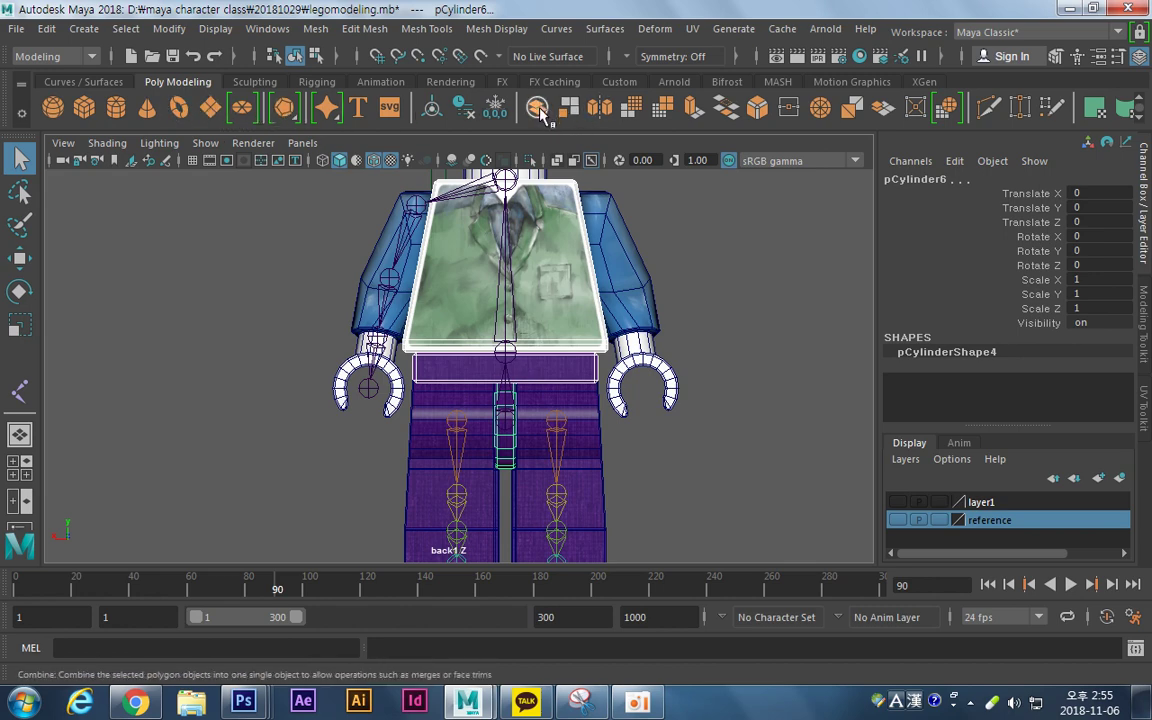
{"action": "left_click", "coordinate": [537, 107]}
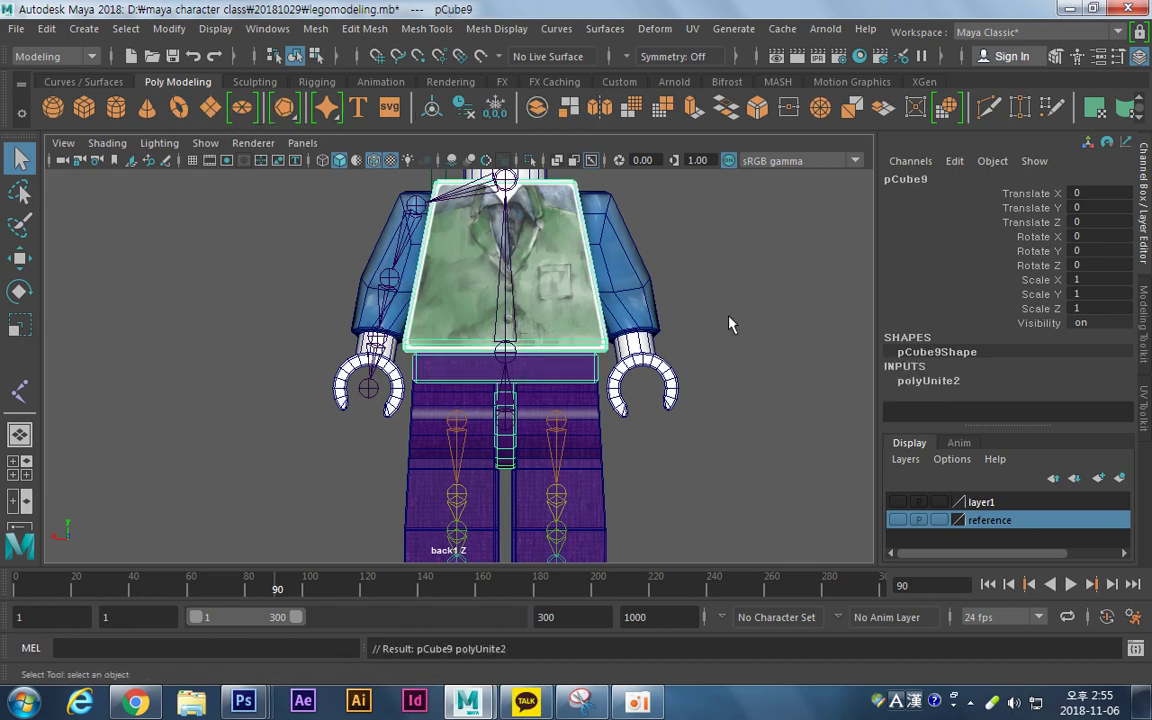
{"action": "left_click", "coordinate": [465, 109]}
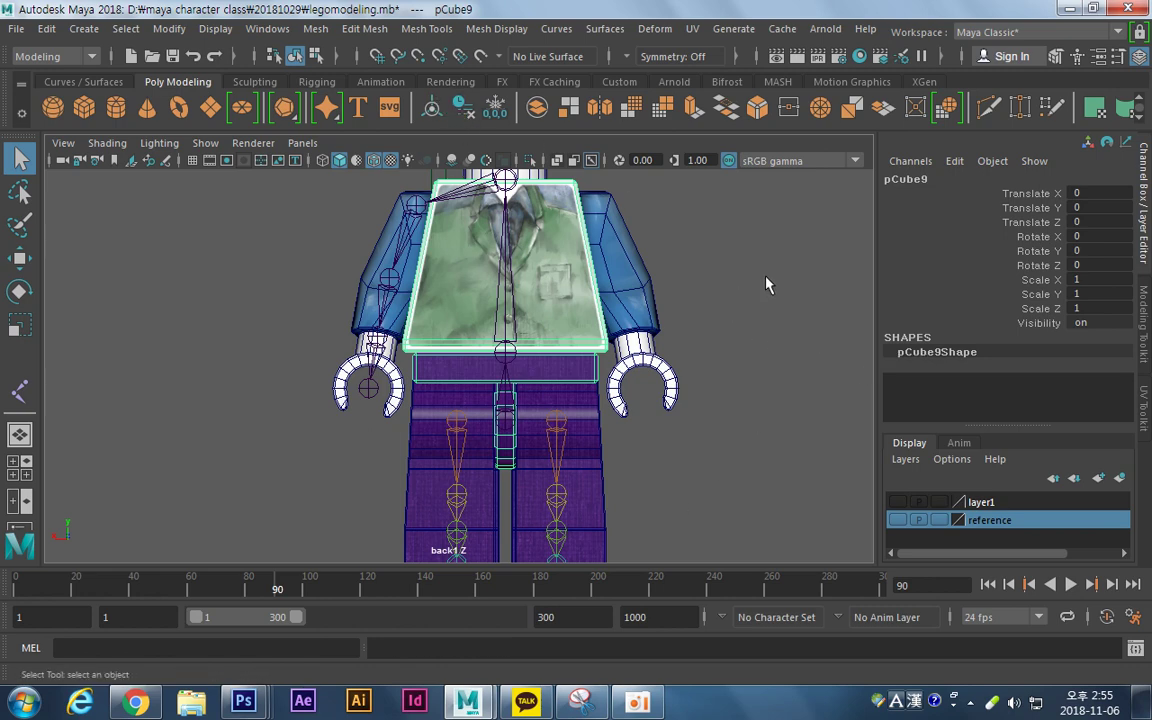
{"action": "left_click", "coordinate": [741, 420]}
Bind the combined torso mesh to the spine joint chain starting at joint1 with Bind Skin.
{"action": "middle_click_drag", "start_coordinate": [534, 340], "coordinate": [525, 304], "text": "alt"}
{"action": "right_click_drag", "start_coordinate": [525, 304], "coordinate": [678, 302], "text": "alt"}
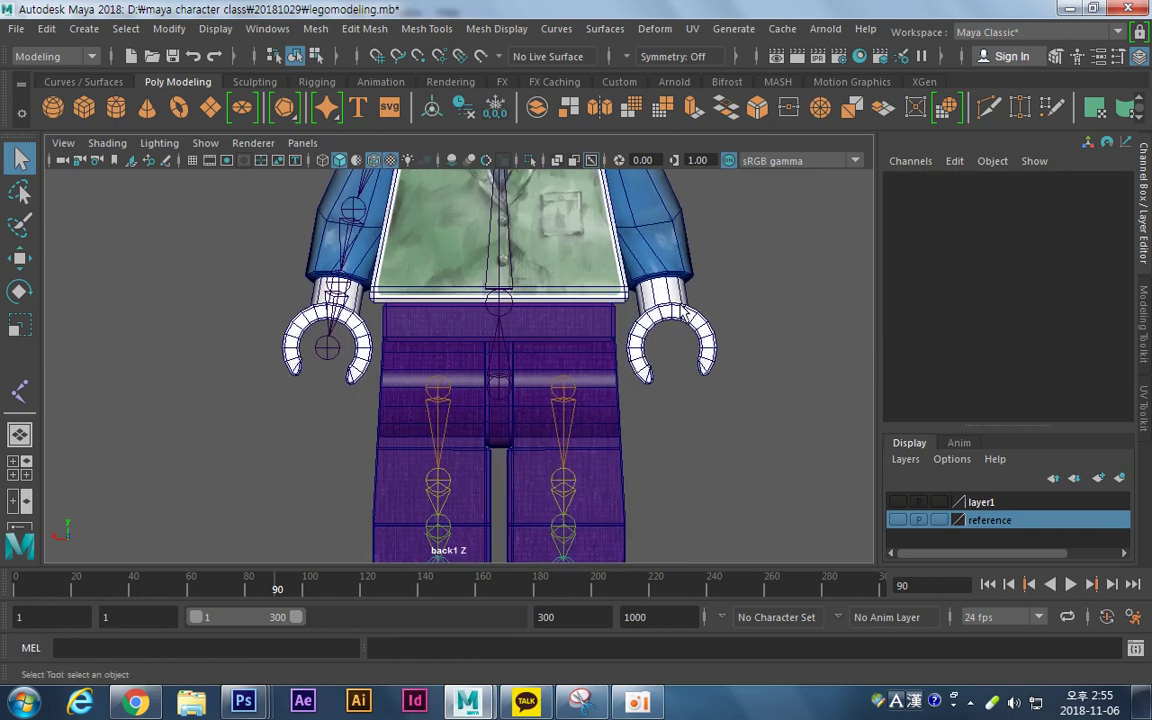
{"action": "left_click", "coordinate": [605, 302]}
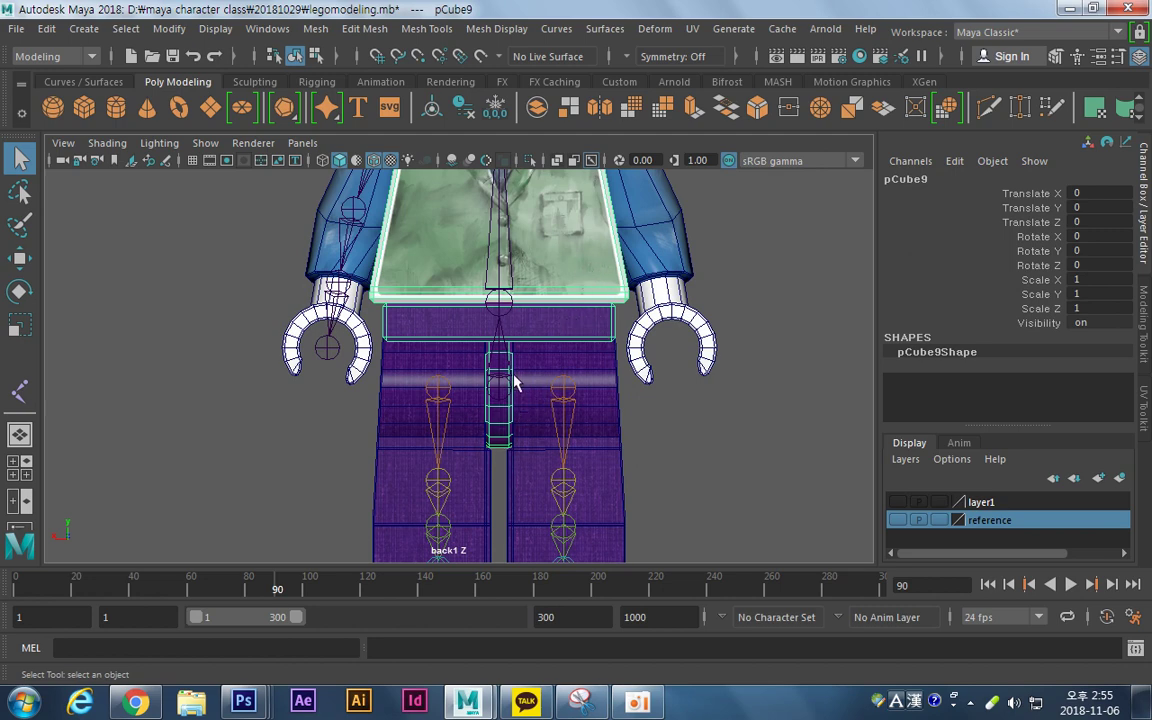
{"action": "left_click", "coordinate": [491, 396], "text": "shift"}
{"action": "middle_click_drag", "start_coordinate": [556, 272], "coordinate": [549, 414], "text": "alt"}
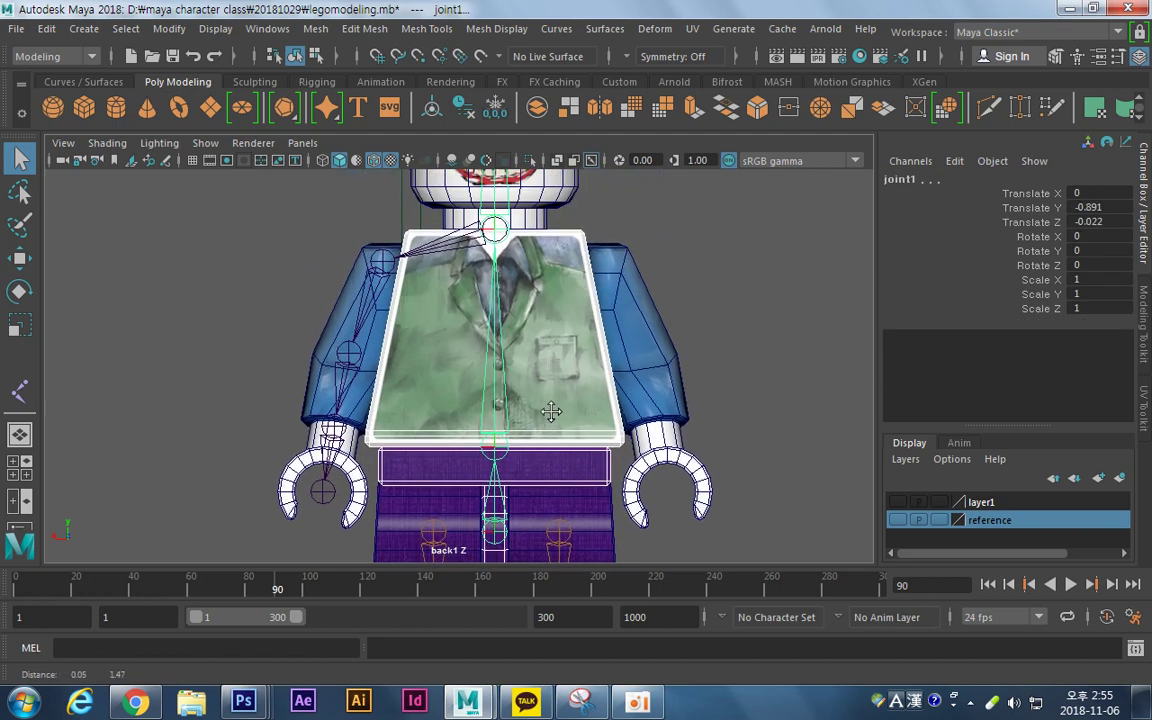
{"action": "mouse_move", "coordinate": [549, 414]}
{"action": "right_mouse_down", "text": "alt"}
{"action": "mouse_move", "coordinate": [535, 418]}
{"action": "mouse_move", "coordinate": [550, 417]}
{"action": "right_mouse_up", "text": "alt"}
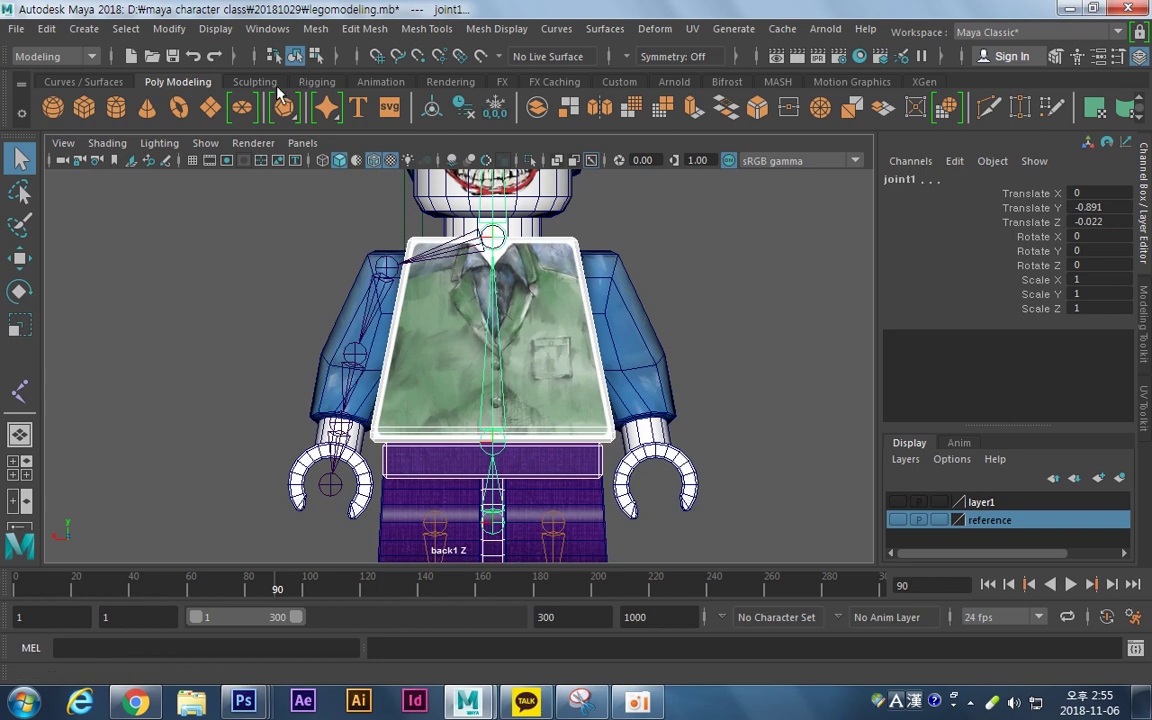
{"action": "left_click", "coordinate": [312, 82]}
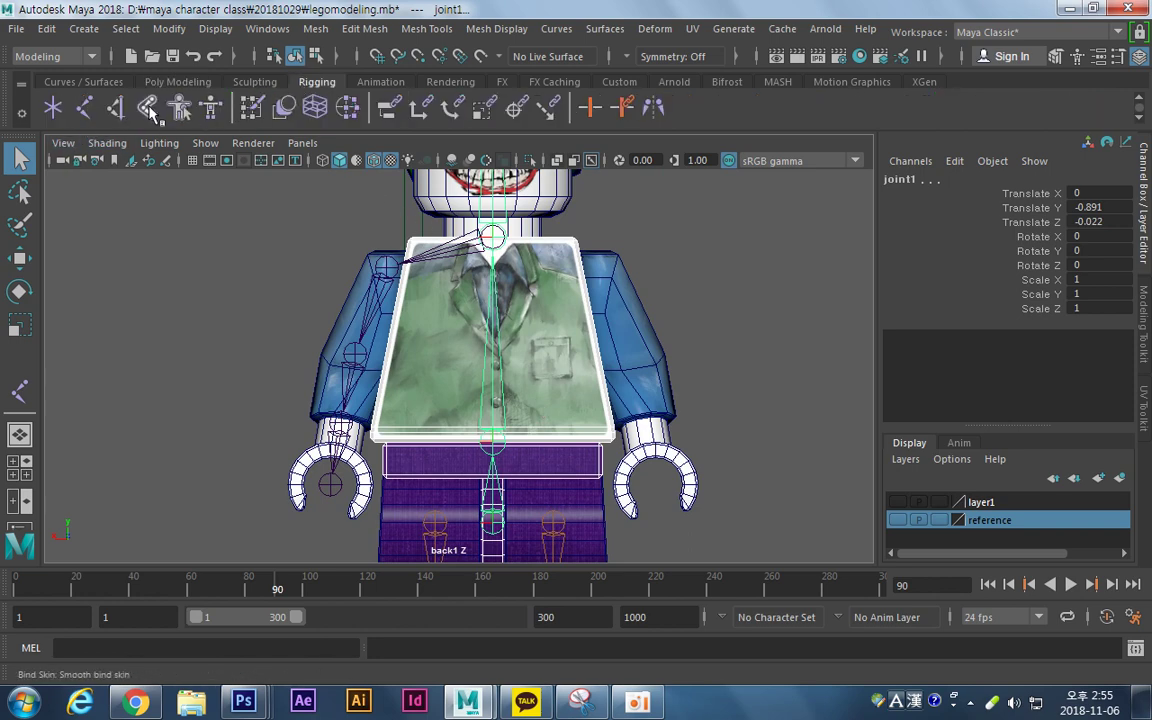
{"action": "left_click", "coordinate": [148, 110]}
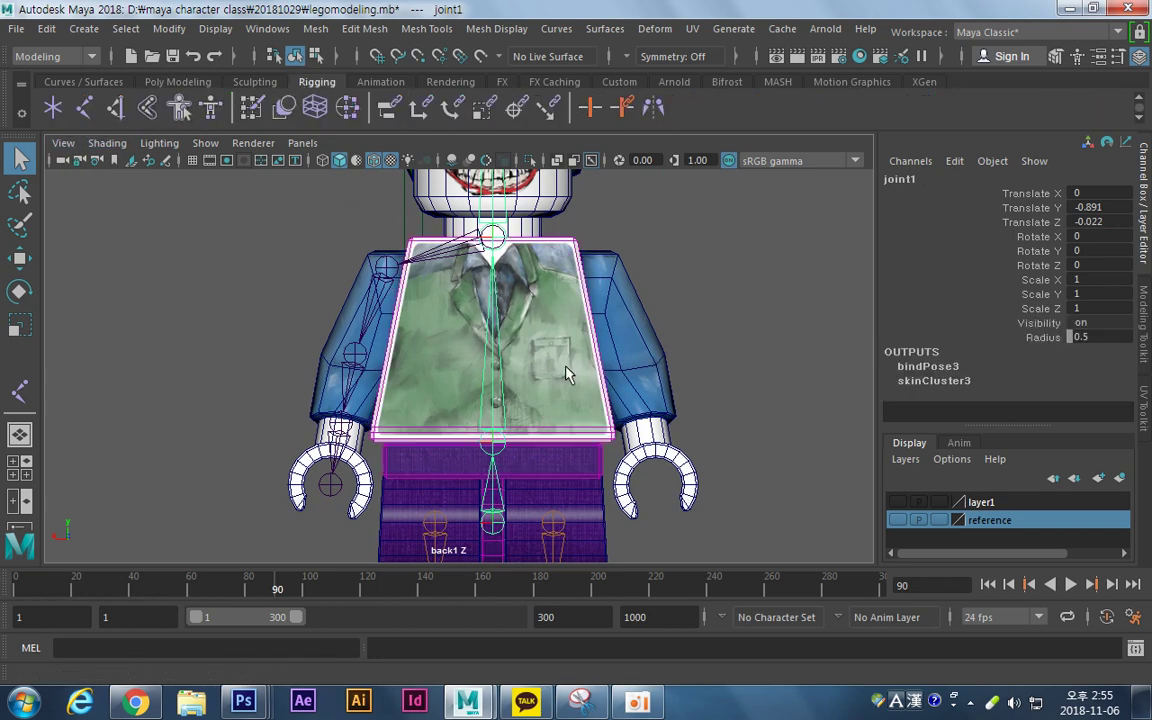
Mirror the arm joint chain starting at joint12 across the YZ plane with the Behavior mirror function.
{"action": "middle_click_drag", "start_coordinate": [512, 338], "coordinate": [448, 343], "text": "alt"}
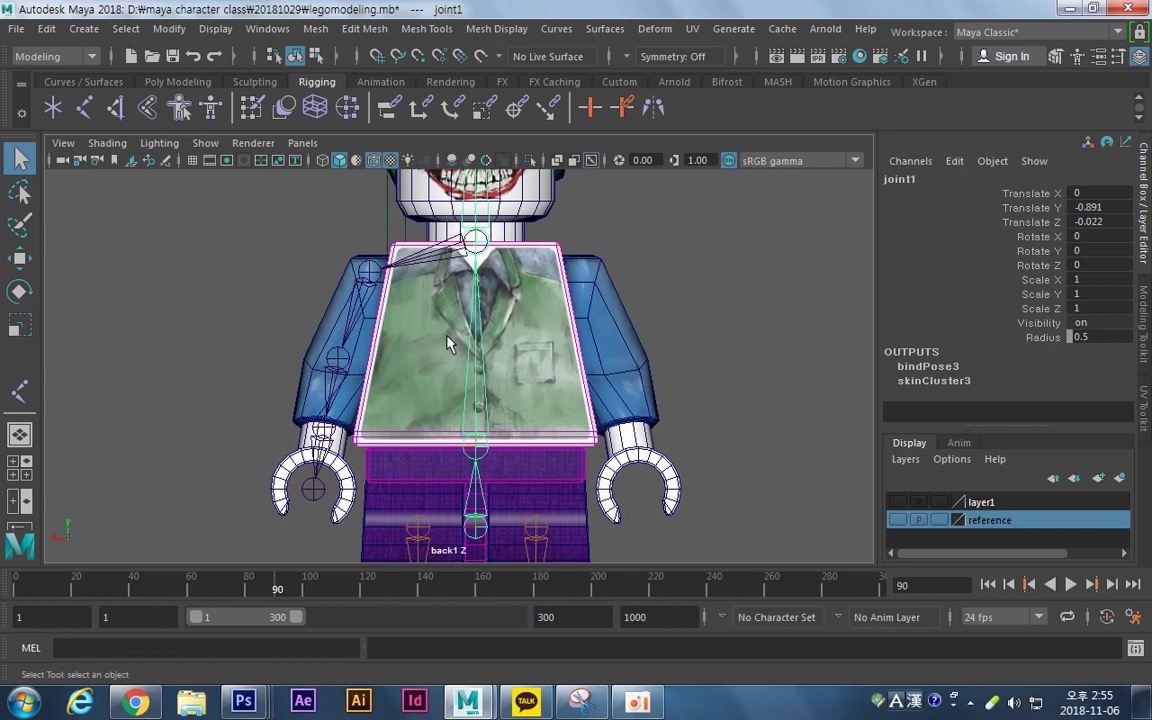
{"action": "left_click", "coordinate": [350, 272]}
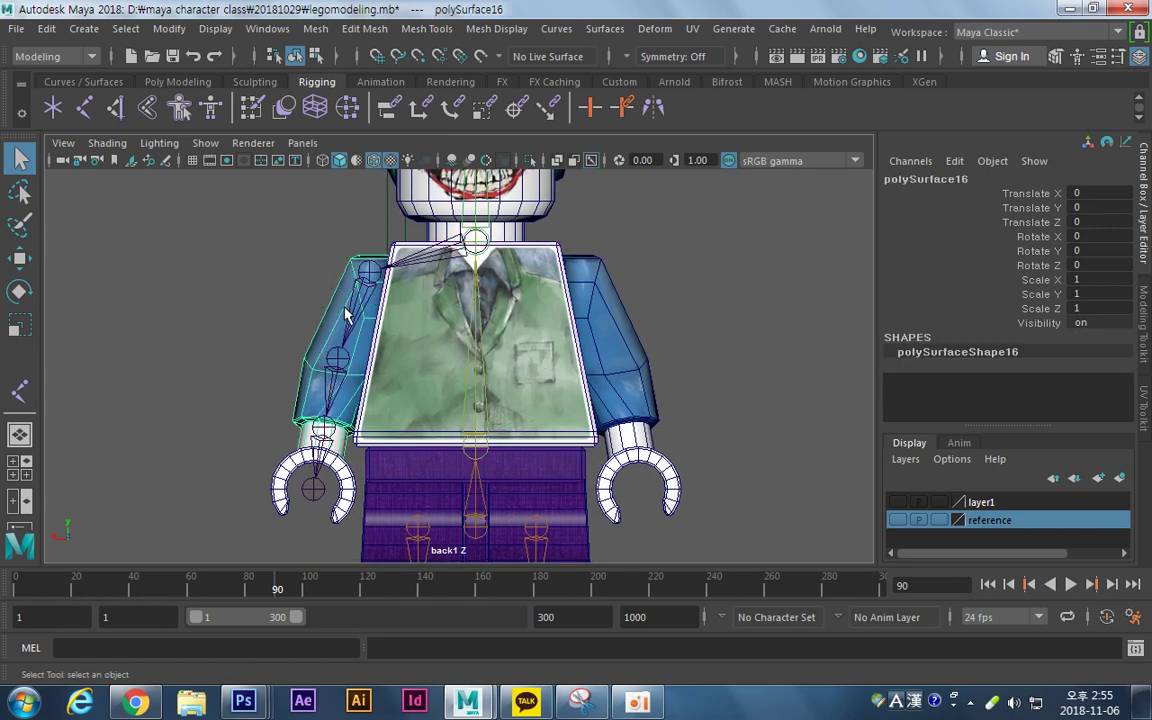
{"action": "left_click", "coordinate": [373, 266]}
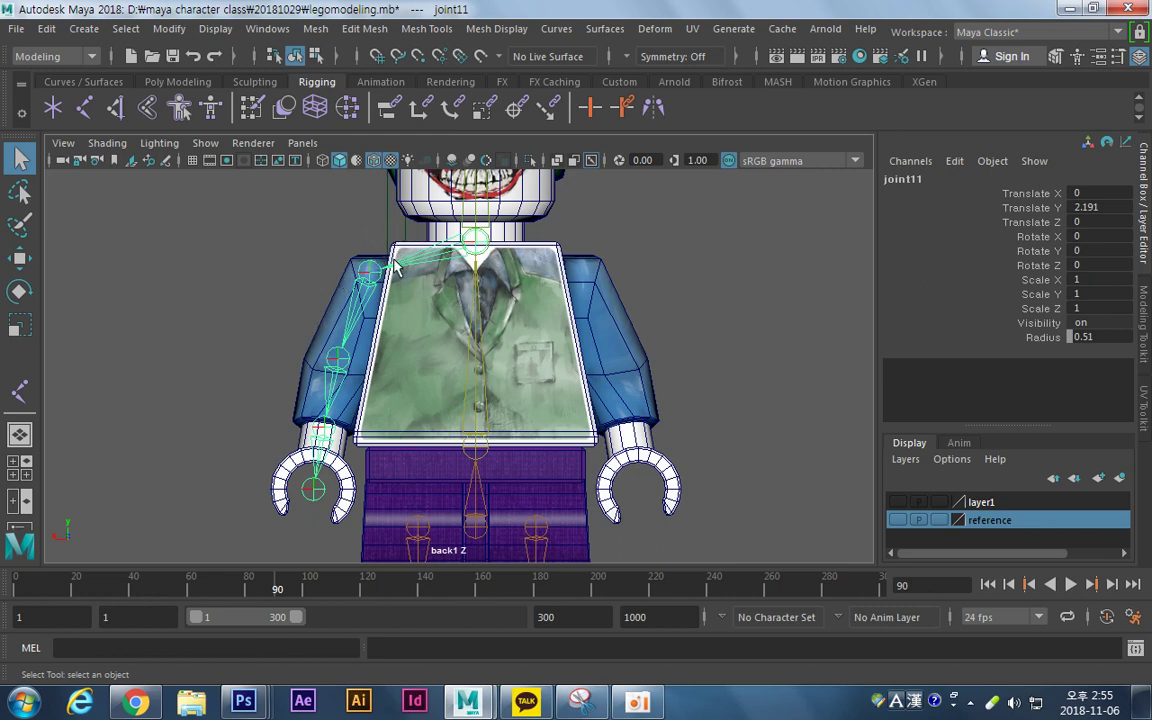
{"action": "left_click", "coordinate": [310, 295]}
{"action": "left_click", "coordinate": [369, 270]}
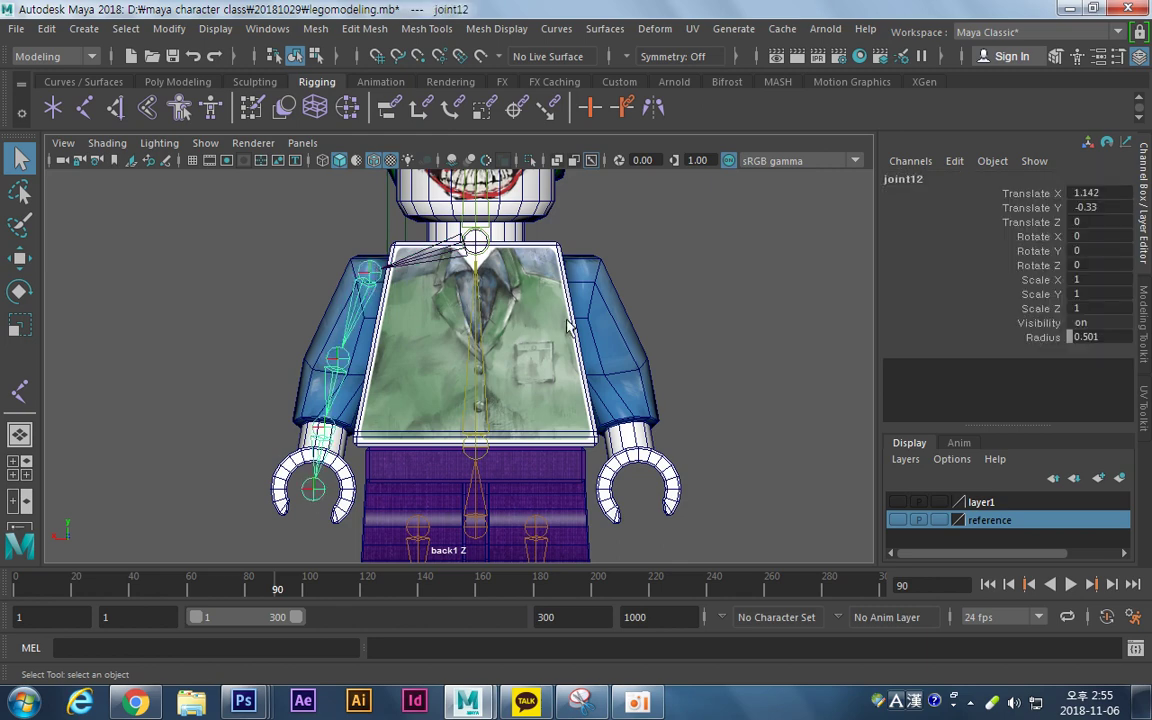
{"action": "middle_click_drag", "start_coordinate": [597, 469], "coordinate": [592, 312], "text": "alt"}
{"action": "middle_click_drag", "start_coordinate": [453, 284], "coordinate": [437, 446], "text": "alt"}
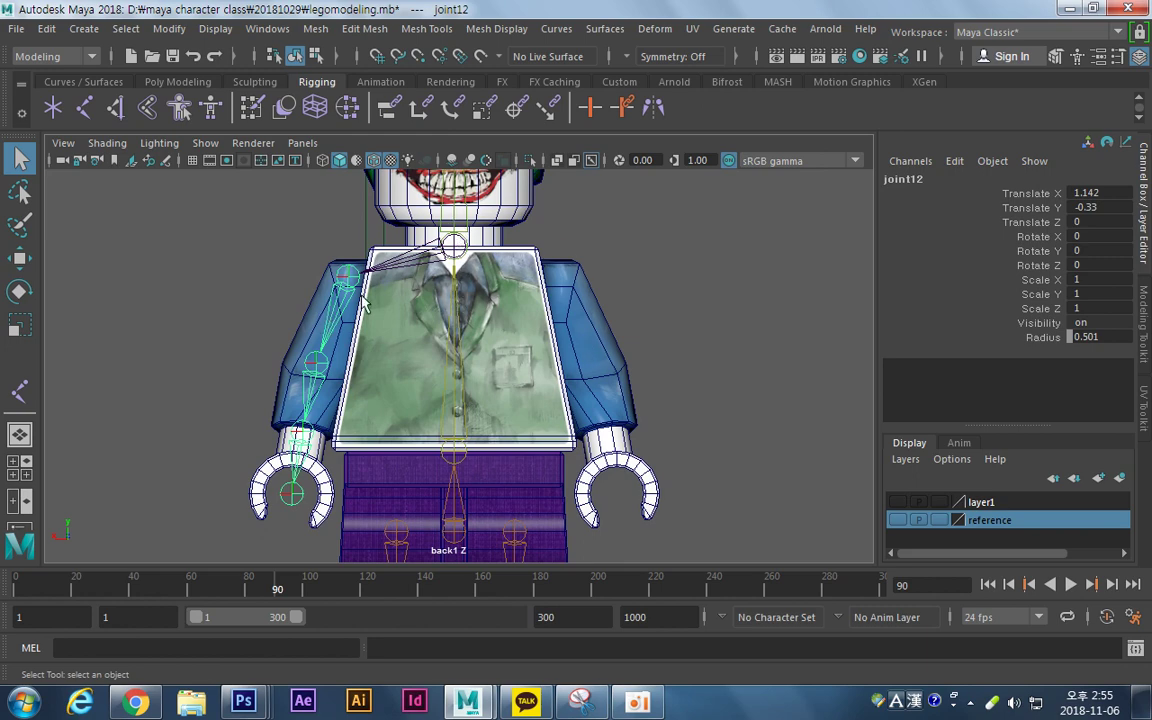
{"action": "left_click", "coordinate": [76, 57]}
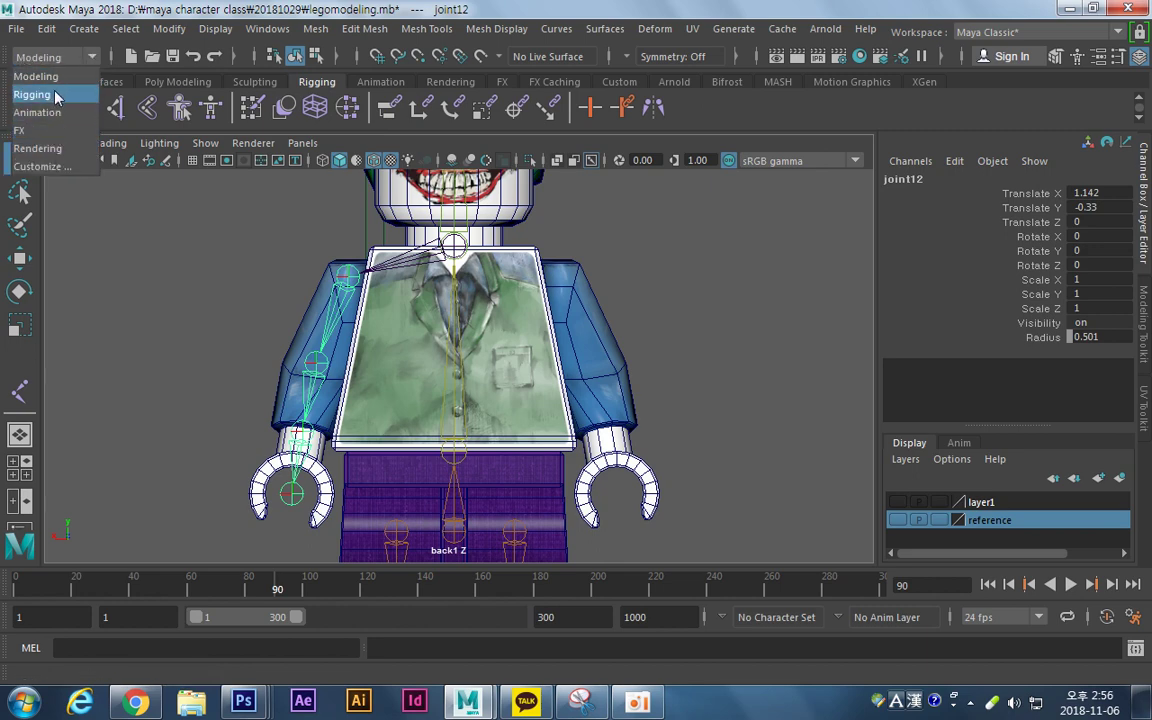
{"action": "left_click", "coordinate": [59, 97]}
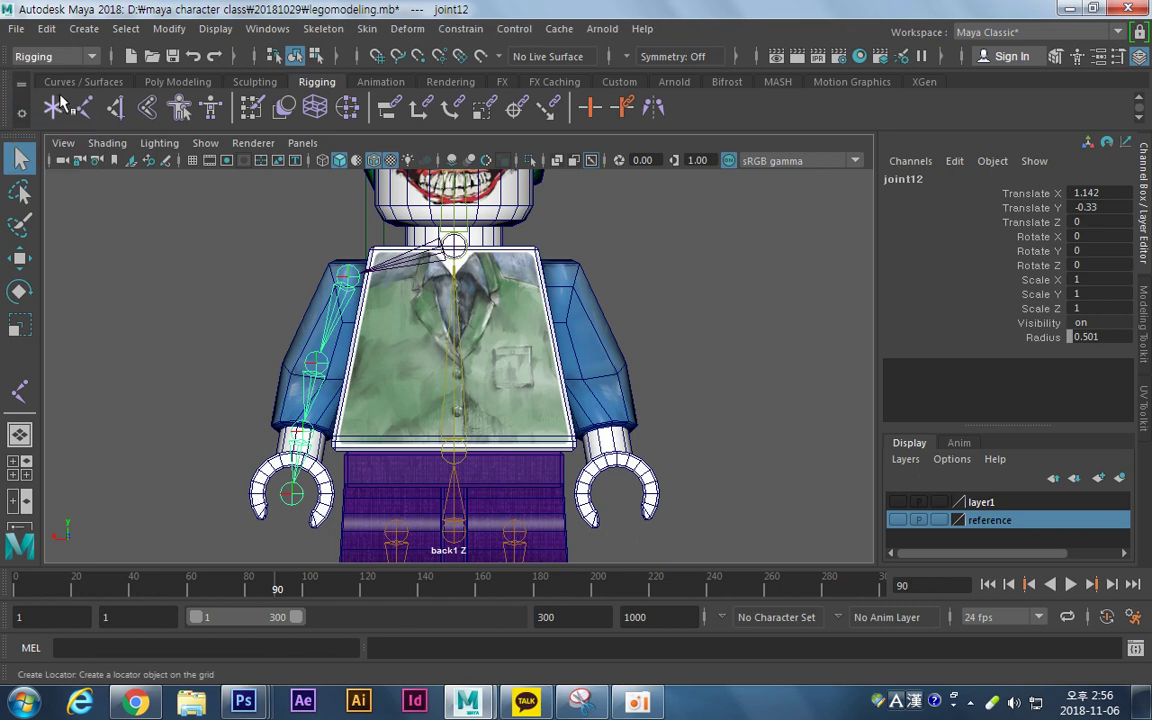
{"action": "left_click", "coordinate": [340, 36]}
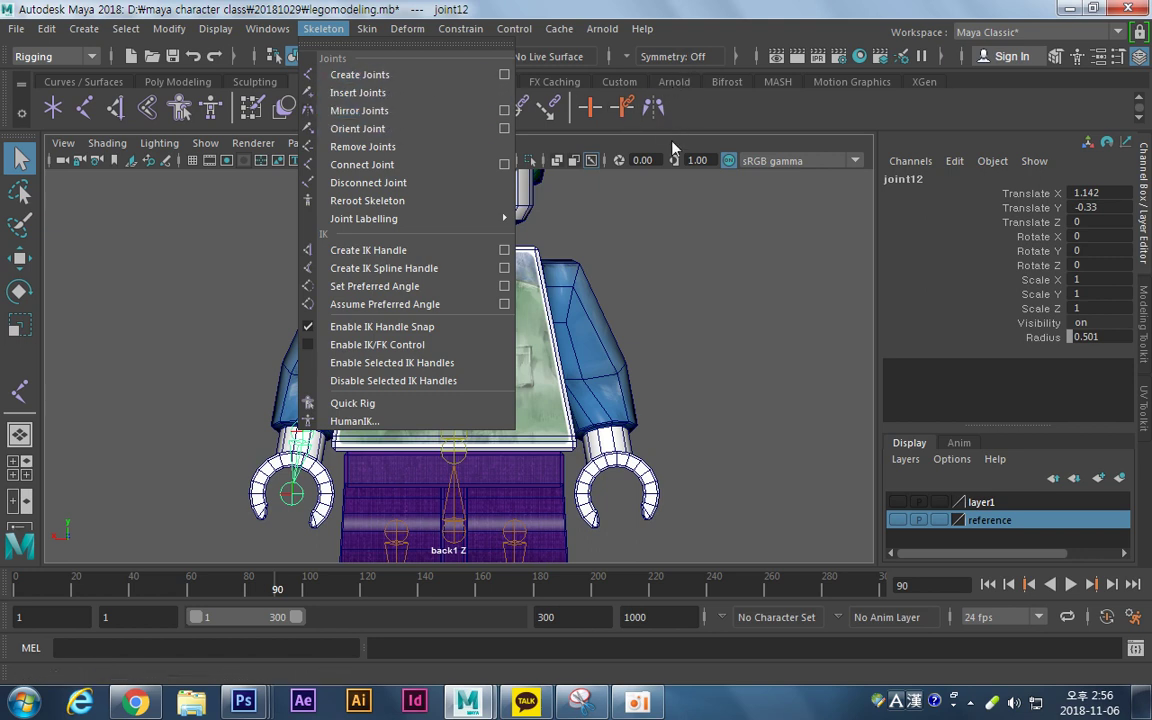
{"action": "left_click", "coordinate": [504, 110]}
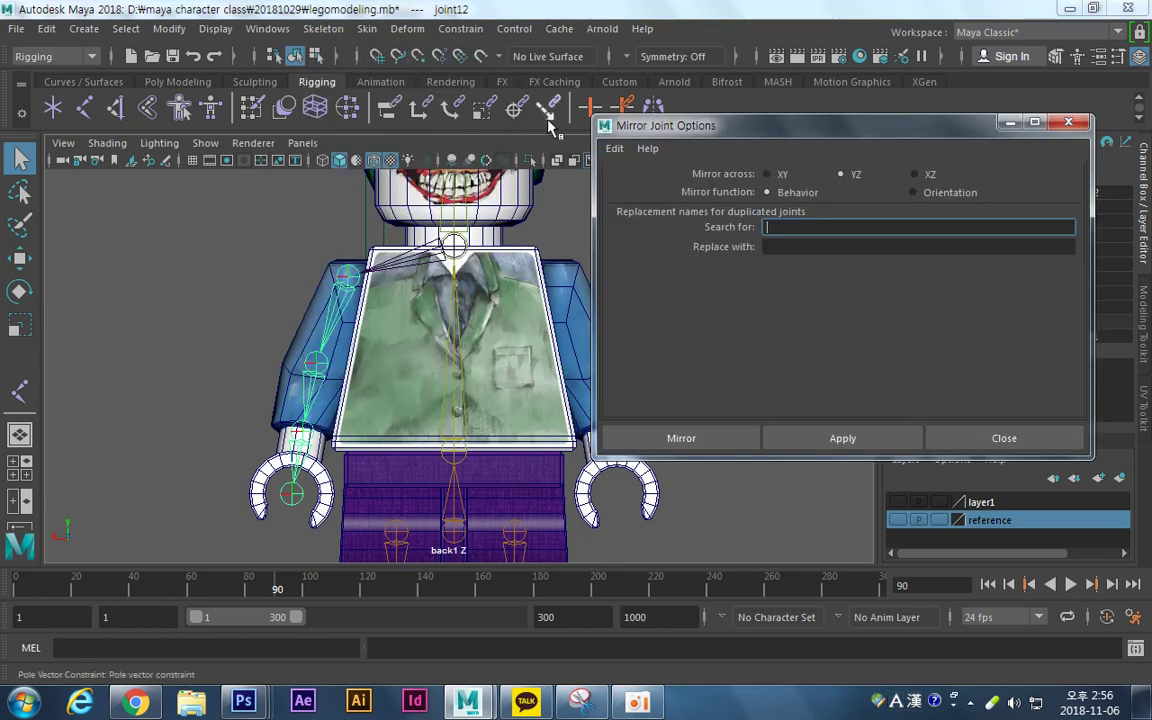
{"action": "left_click_drag", "start_coordinate": [757, 130], "coordinate": [760, 52]}
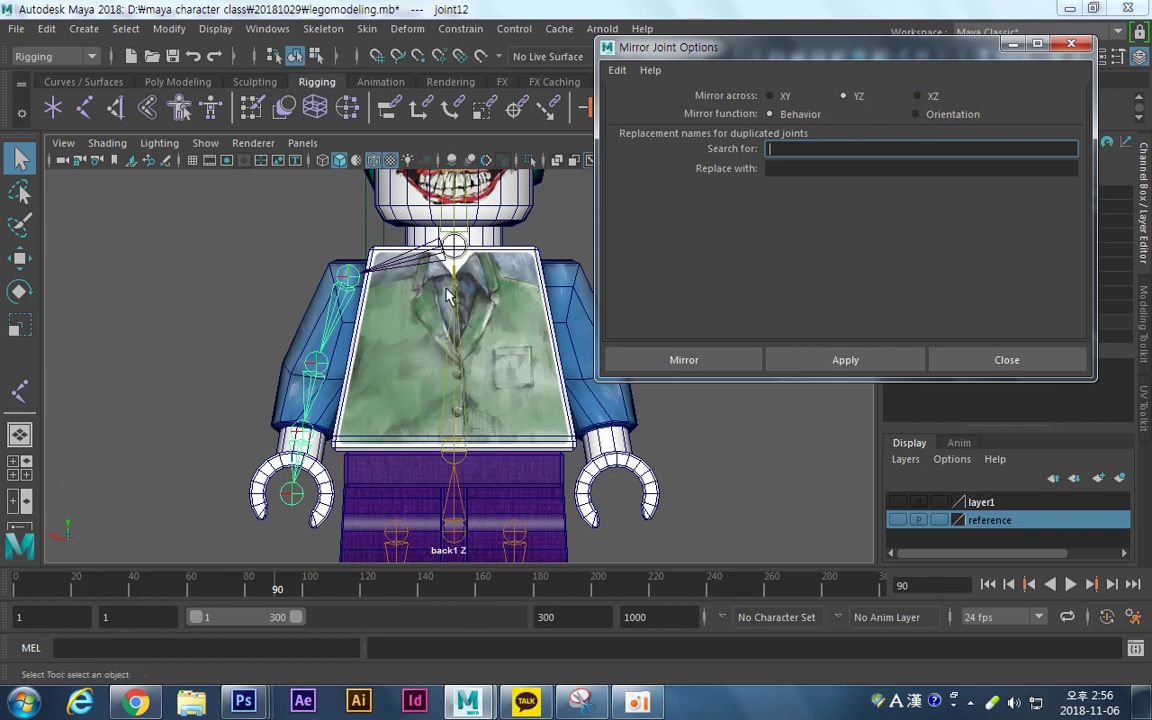
{"action": "left_click", "coordinate": [690, 362]}
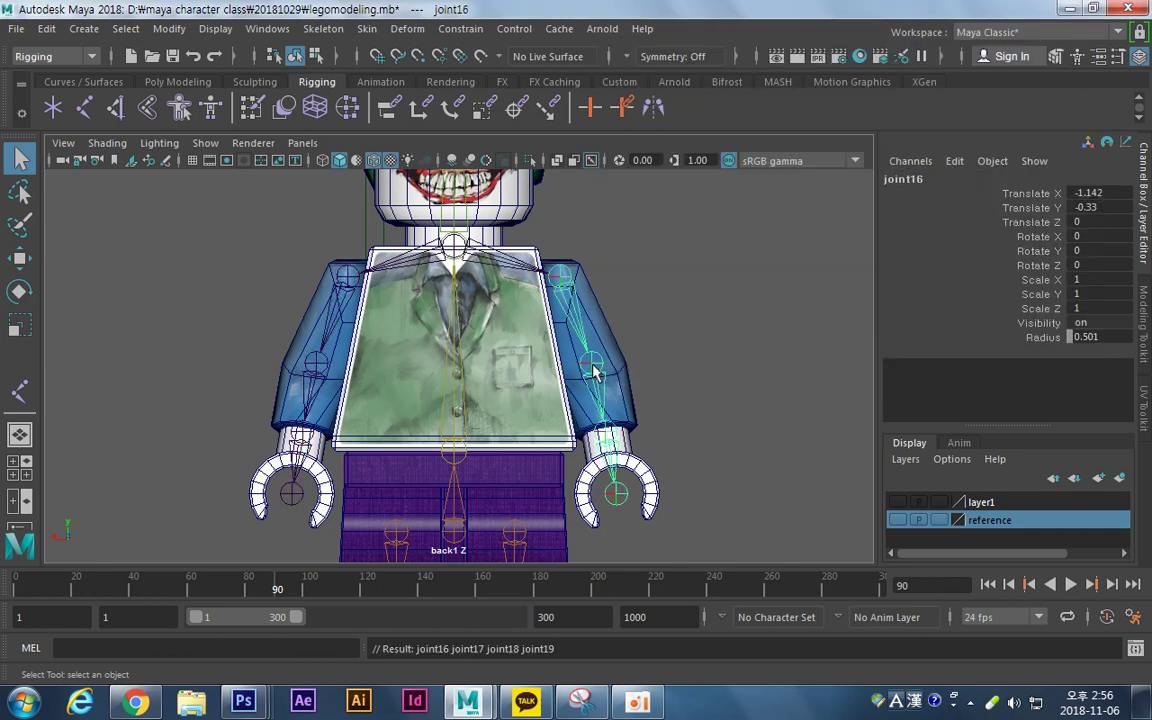
Freeze the transformations of the joint11 hierarchy that holds both arm chains.
{"action": "left_click", "coordinate": [453, 243]}
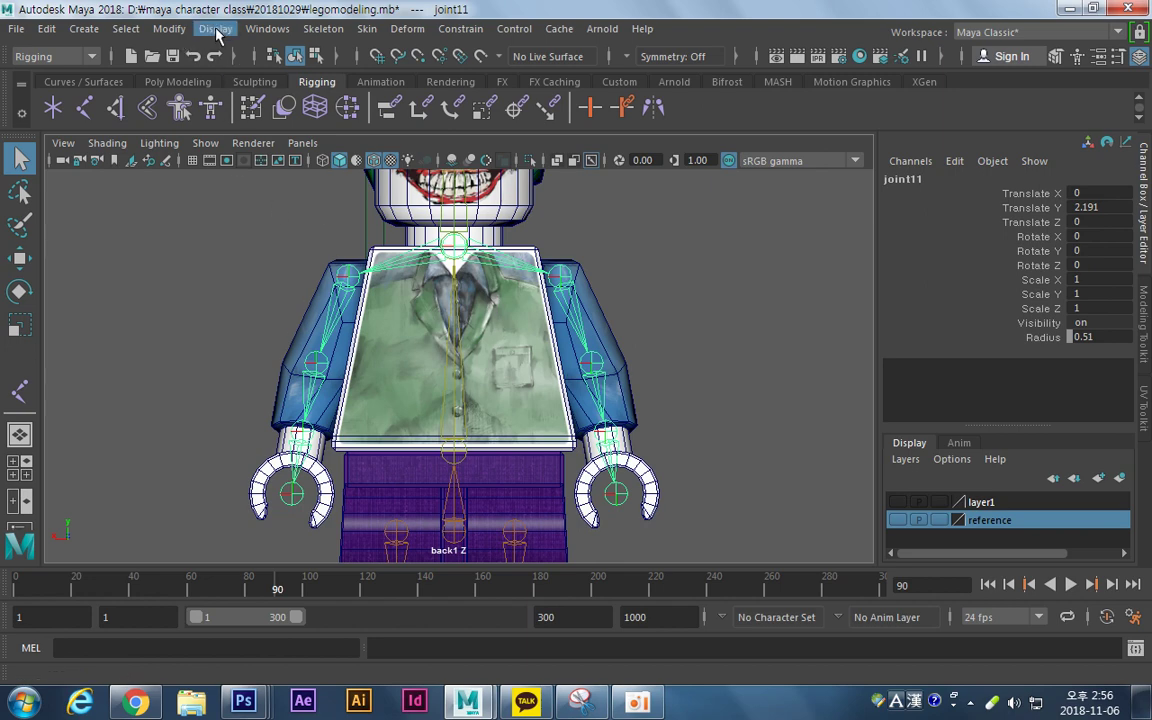
{"action": "left_click", "coordinate": [169, 28]}
{"action": "left_click", "coordinate": [290, 112]}
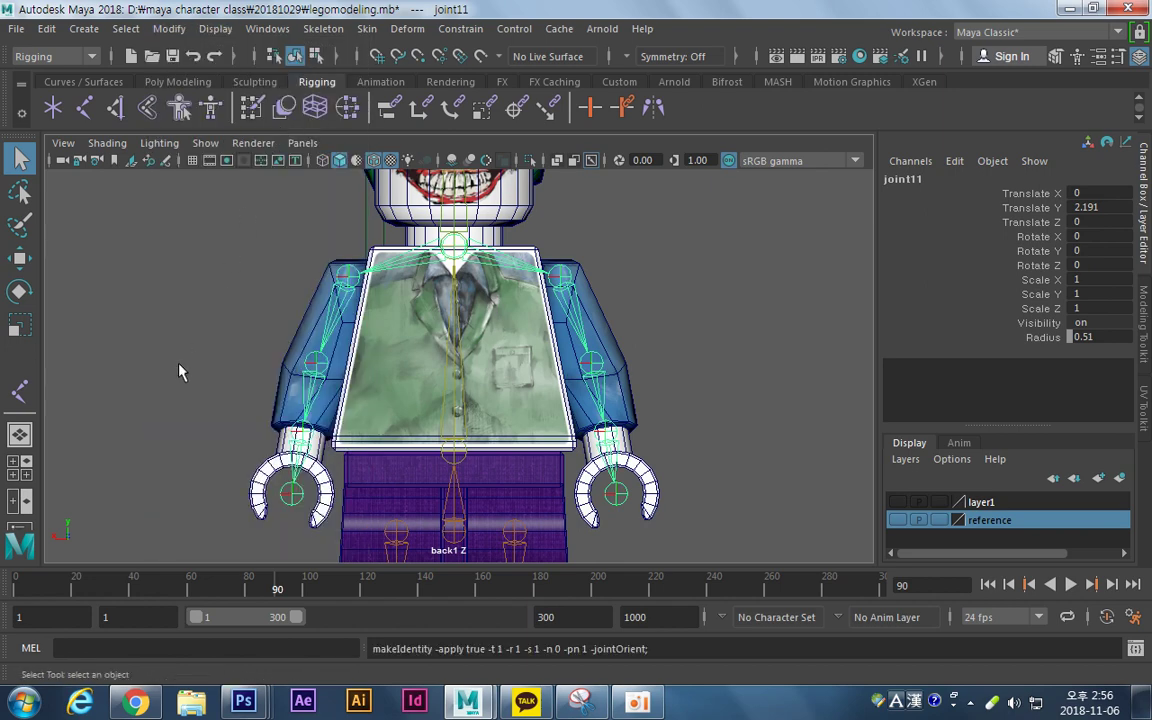
{"action": "left_click", "coordinate": [755, 418]}
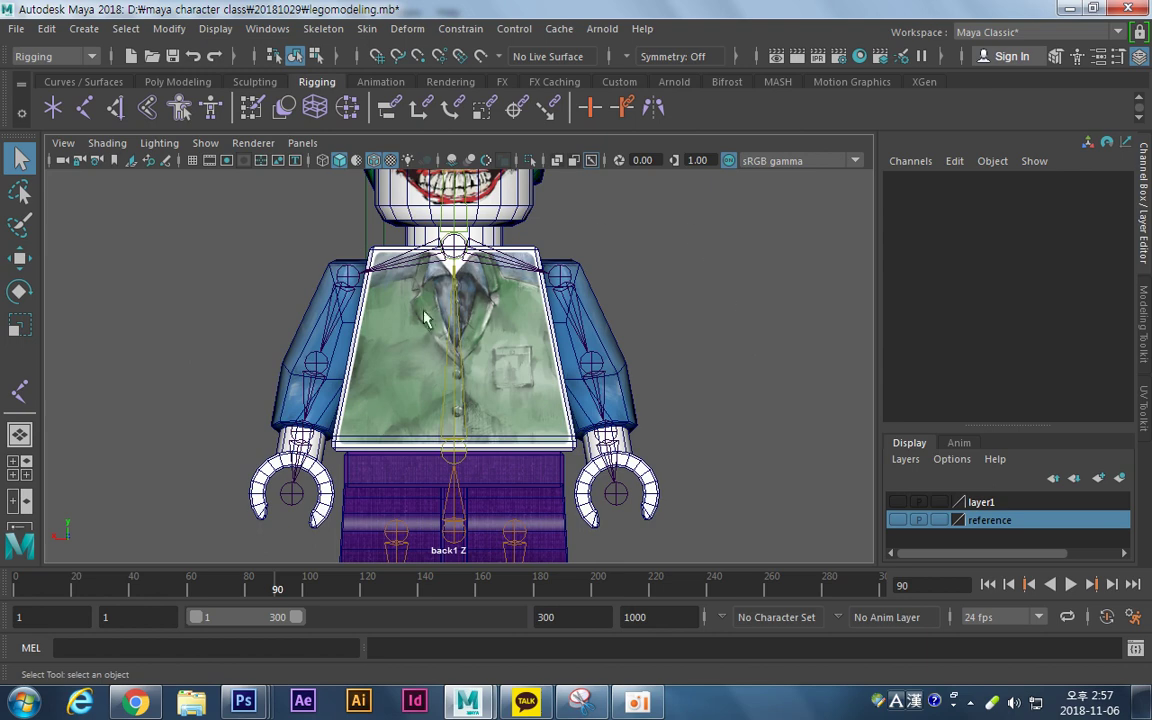
Bind both arm meshes, polySurface16 and pCube7, to the joint chain starting at joint11 with Bind Skin.
{"action": "left_click", "coordinate": [309, 308]}
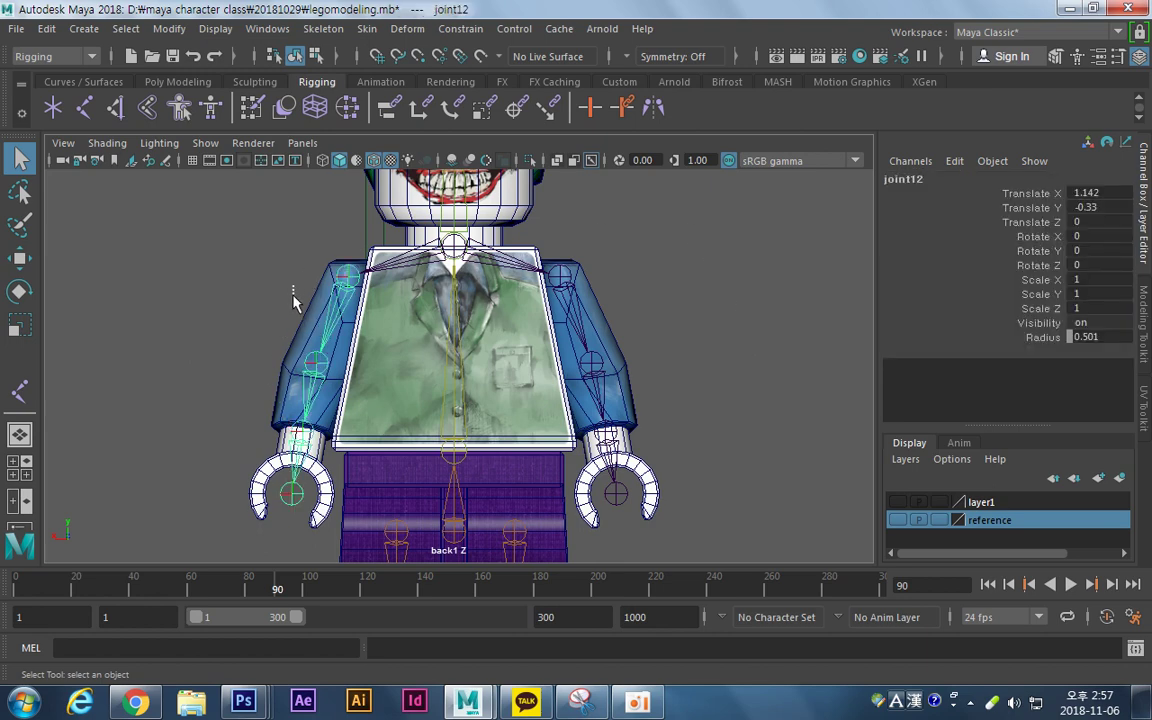
{"action": "left_click", "coordinate": [309, 340]}
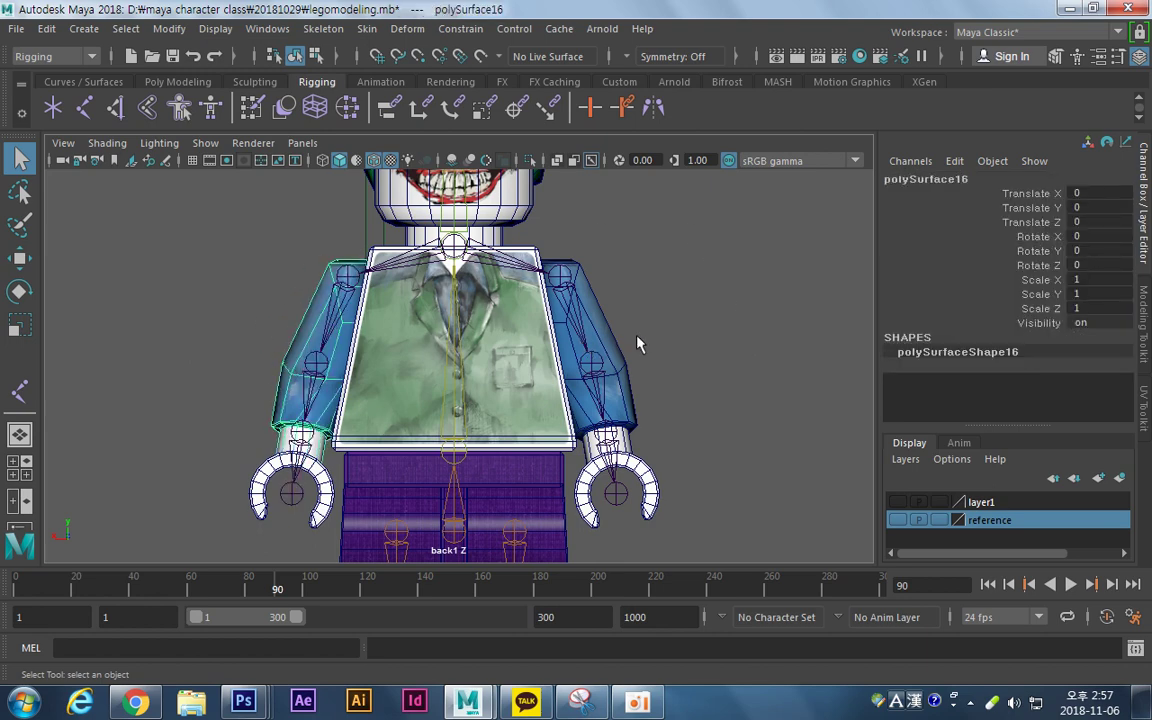
{"action": "left_click", "coordinate": [621, 392]}
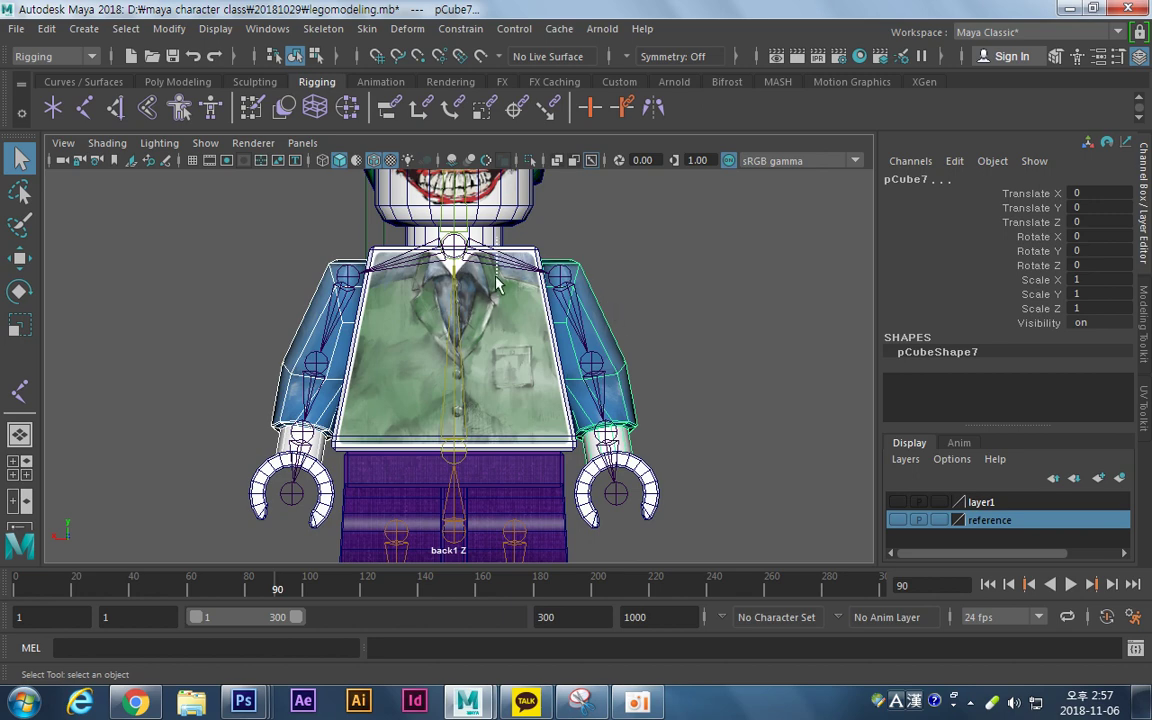
{"action": "left_click", "coordinate": [493, 434]}
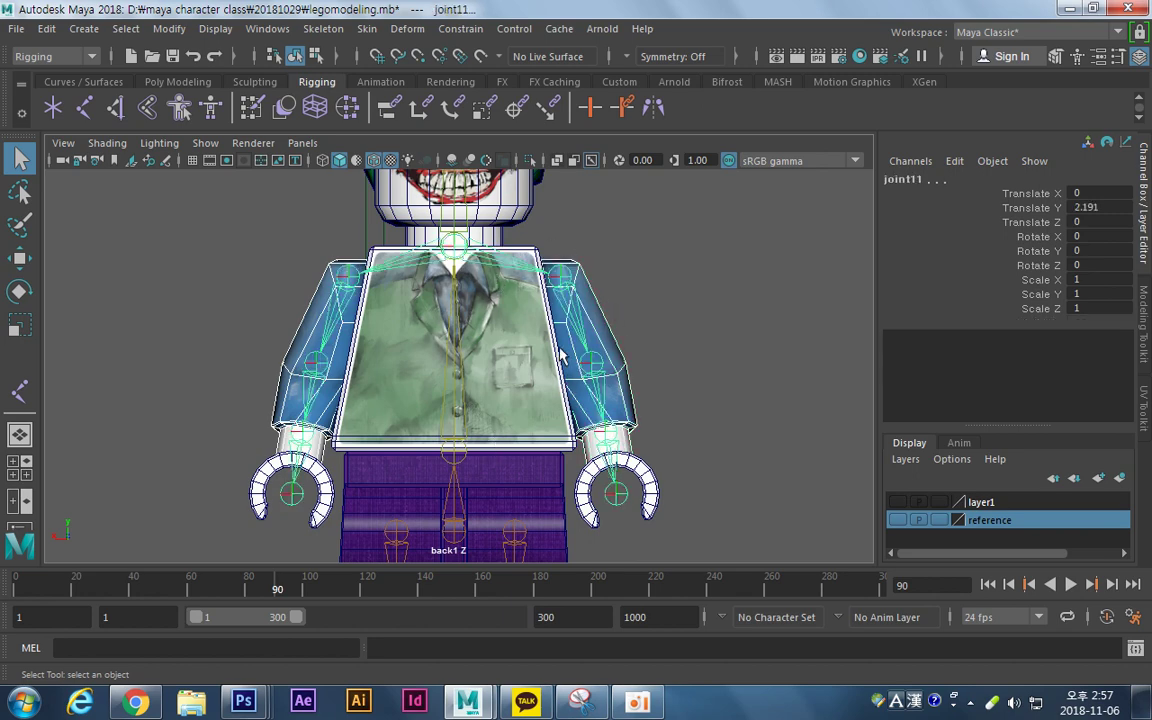
{"action": "left_click", "coordinate": [148, 110]}
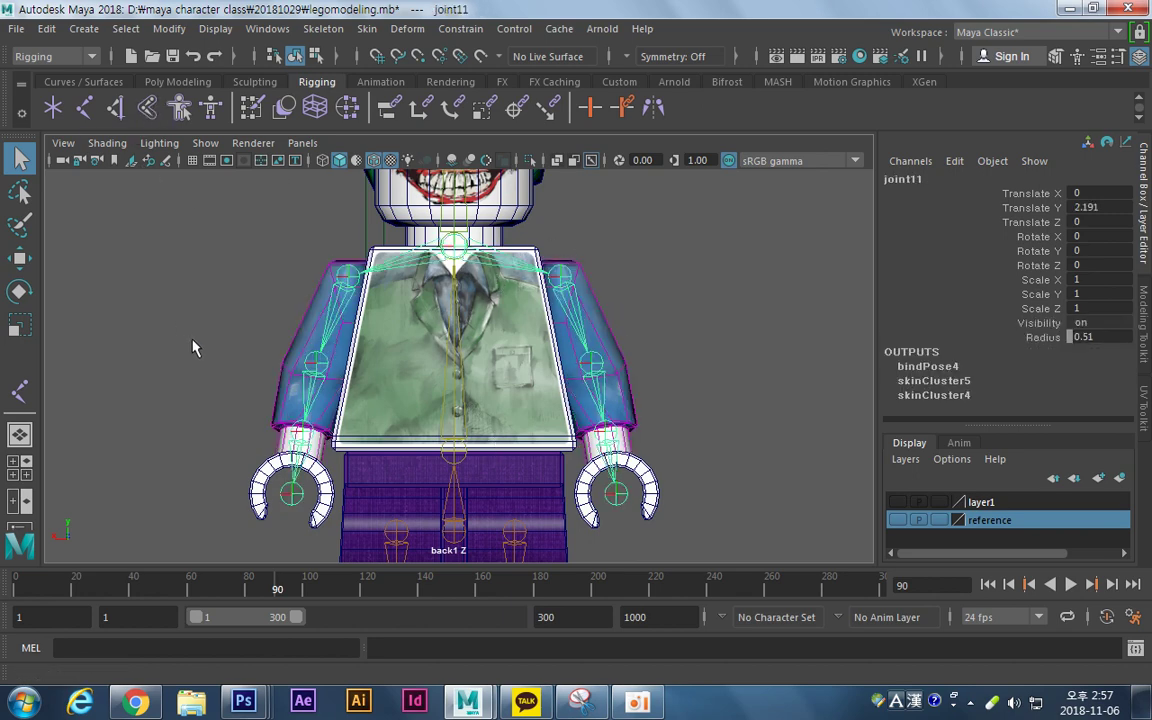
{"action": "left_click", "coordinate": [676, 288]}
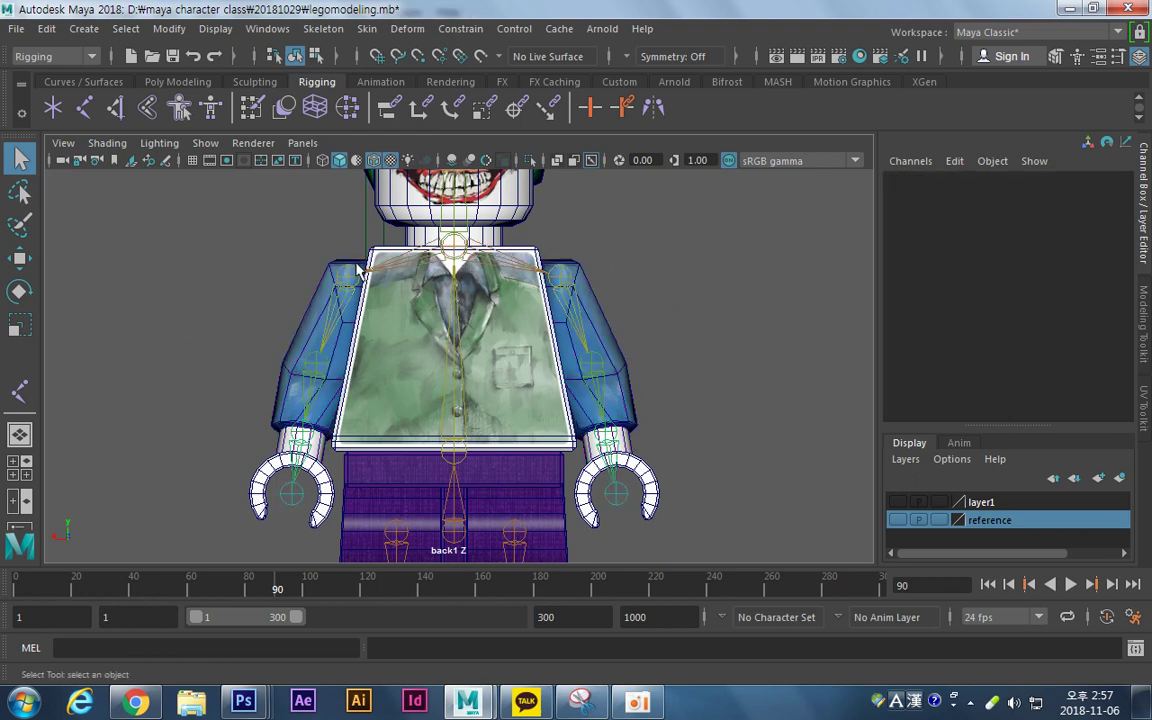
Test-rotate the bound arms at joint12 and joint16, undoing each rotation.
{"action": "left_click", "coordinate": [355, 315]}
{"action": "key", "text": "e"}
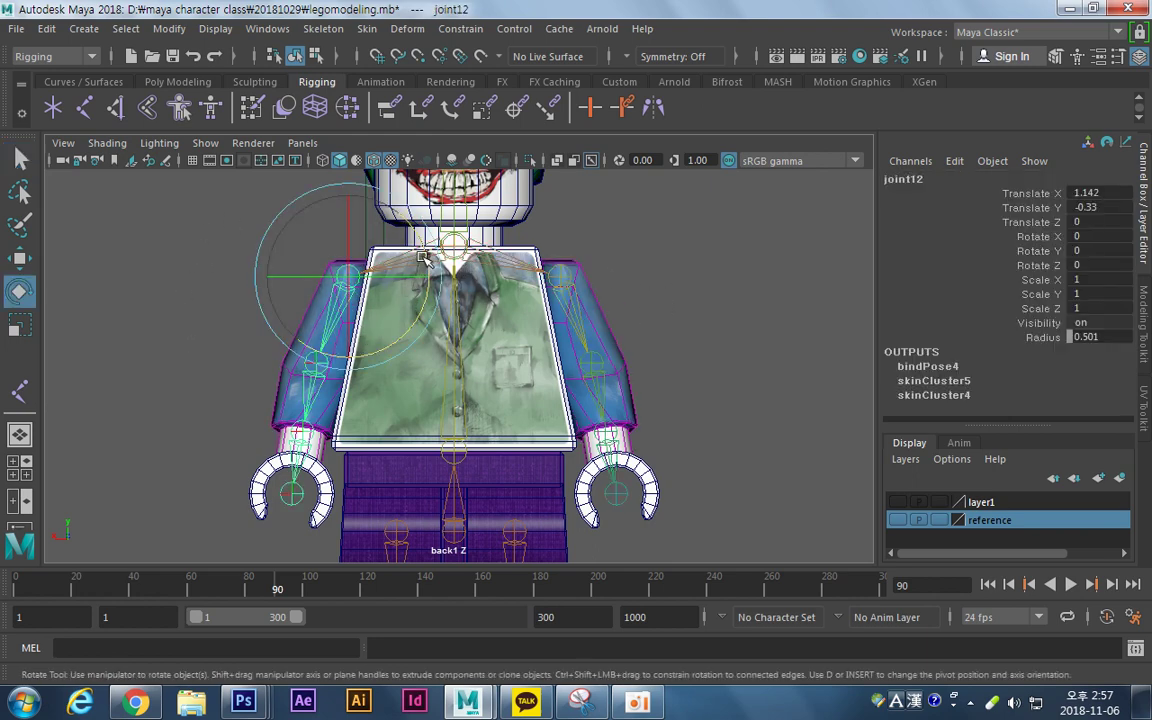
{"action": "mouse_move", "coordinate": [424, 294]}
{"action": "left_mouse_down"}
{"action": "mouse_move", "coordinate": [404, 349]}
{"action": "mouse_move", "coordinate": [370, 318]}
{"action": "mouse_move", "coordinate": [416, 251]}
{"action": "mouse_move", "coordinate": [418, 297]}
{"action": "left_mouse_up"}
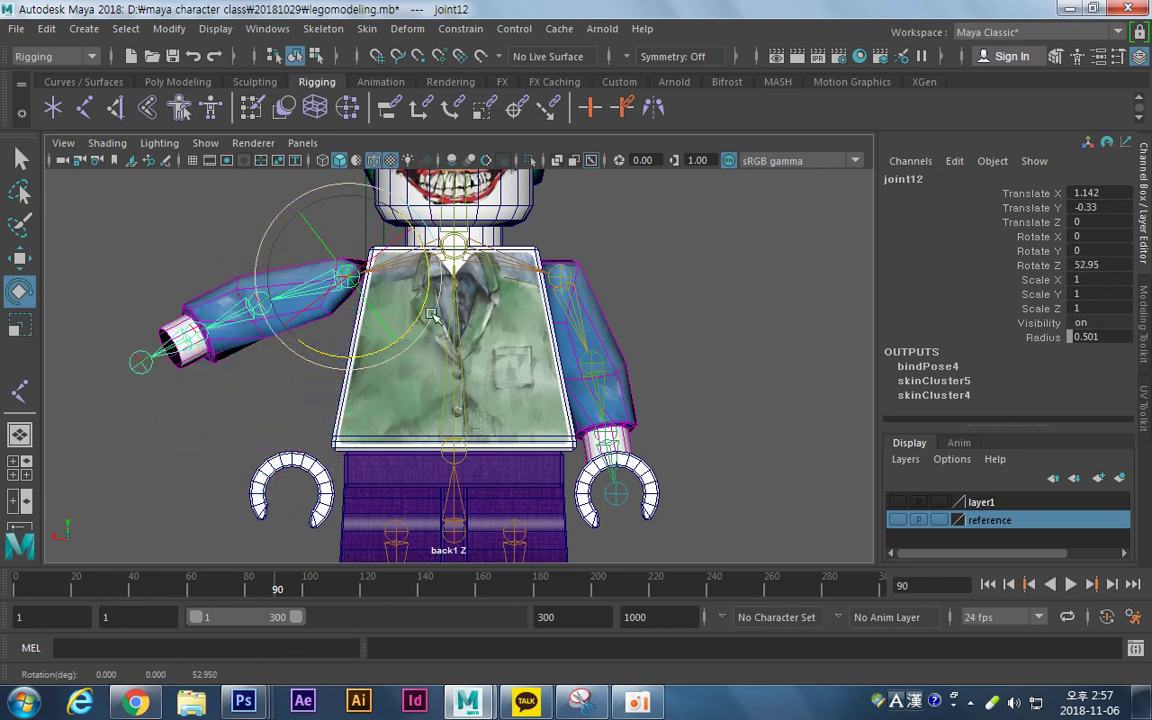
{"action": "key", "text": "ctrl+z"}
{"action": "left_click", "coordinate": [594, 332]}
{"action": "left_click_drag", "start_coordinate": [594, 332], "coordinate": [583, 360]}
{"action": "key", "text": "ctrl+z"}
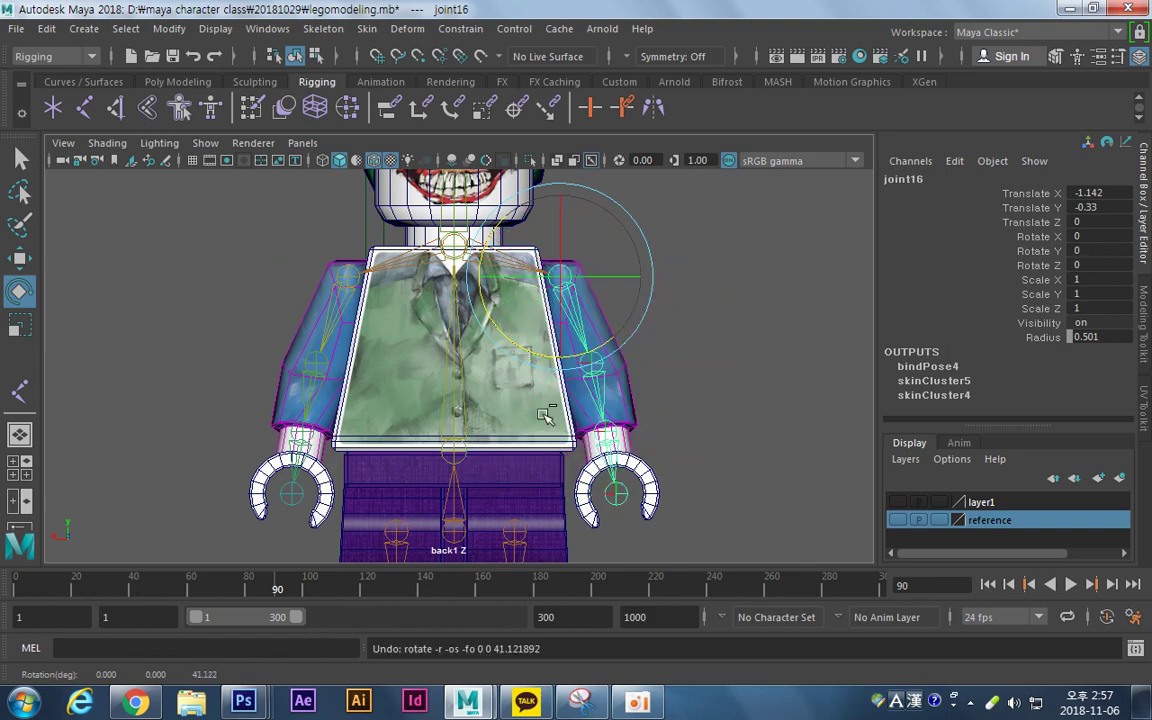
{"action": "left_click", "coordinate": [715, 288]}
Parent the leg joint chain starting at joint5 to the root joint1 at the pelvis.
{"action": "middle_click_drag", "start_coordinate": [628, 360], "coordinate": [653, 247], "text": "alt"}
{"action": "right_click_drag", "start_coordinate": [653, 247], "coordinate": [431, 276], "text": "alt"}
{"action": "middle_click_drag", "start_coordinate": [540, 225], "coordinate": [528, 270], "text": "alt"}
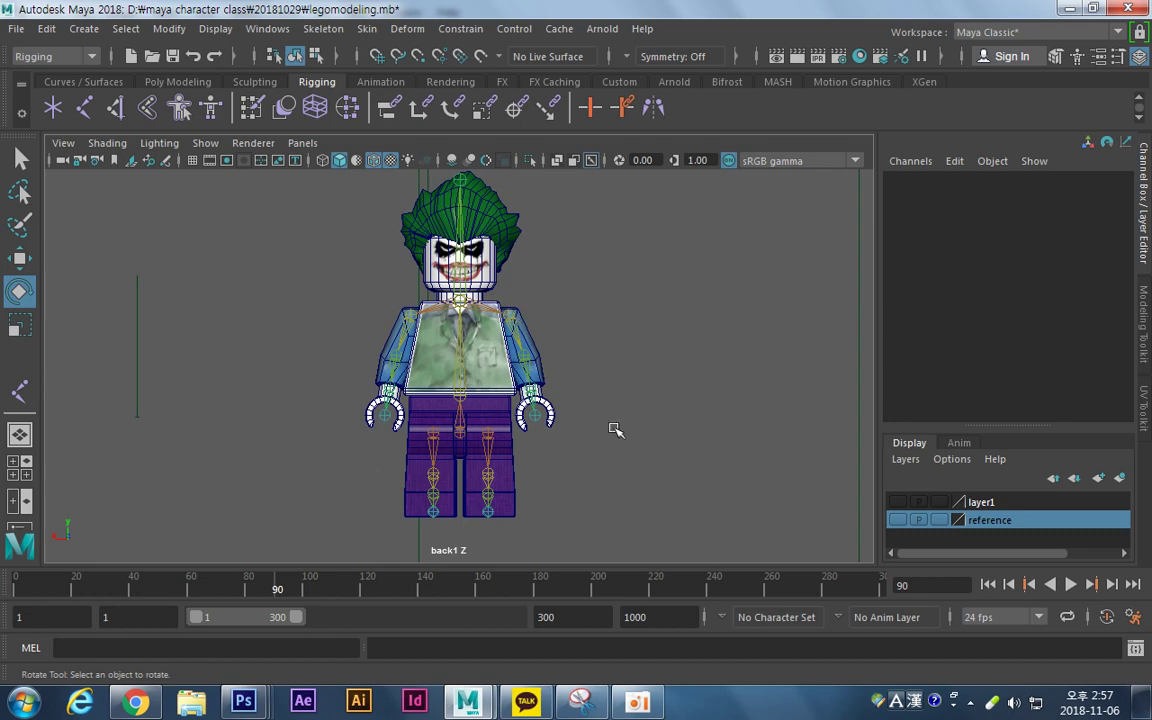
{"action": "middle_click_drag", "start_coordinate": [430, 344], "coordinate": [438, 301], "text": "alt"}
{"action": "right_click_drag", "start_coordinate": [450, 303], "coordinate": [868, 338], "text": "alt"}
{"action": "middle_click_drag", "start_coordinate": [542, 437], "coordinate": [502, 319], "text": "alt"}
{"action": "right_click_drag", "start_coordinate": [565, 319], "coordinate": [699, 319], "text": "alt"}
{"action": "left_click", "coordinate": [430, 250], "text": "alt"}
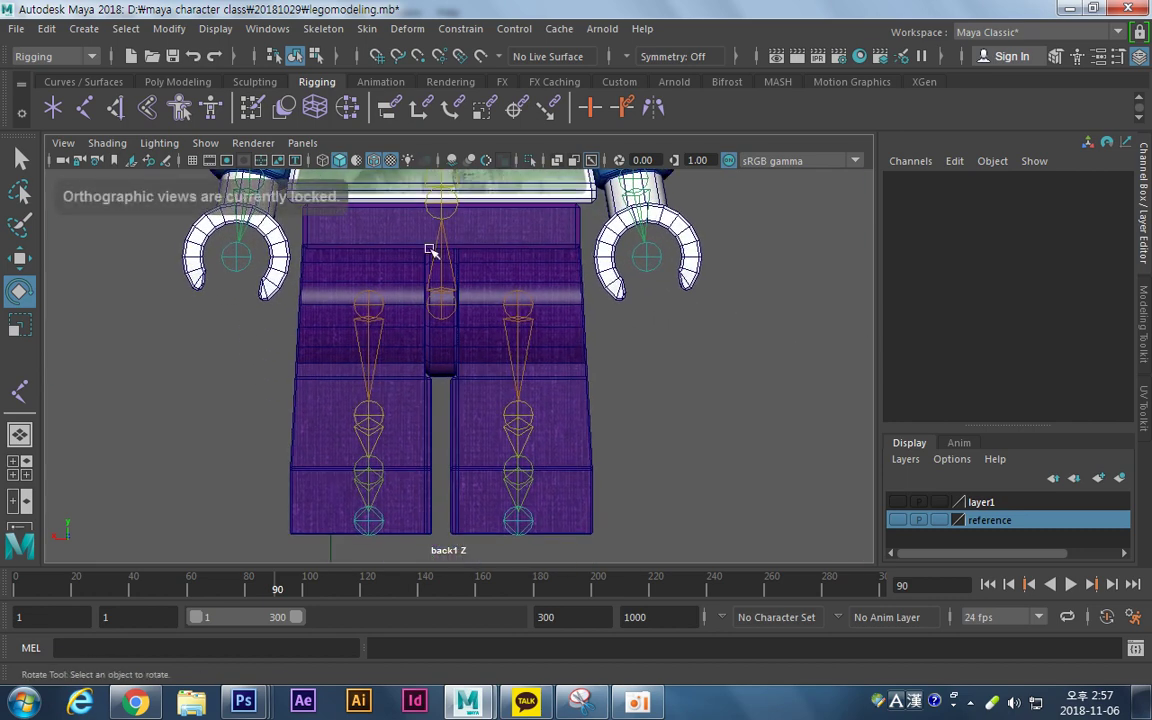
{"action": "left_click", "coordinate": [384, 304]}
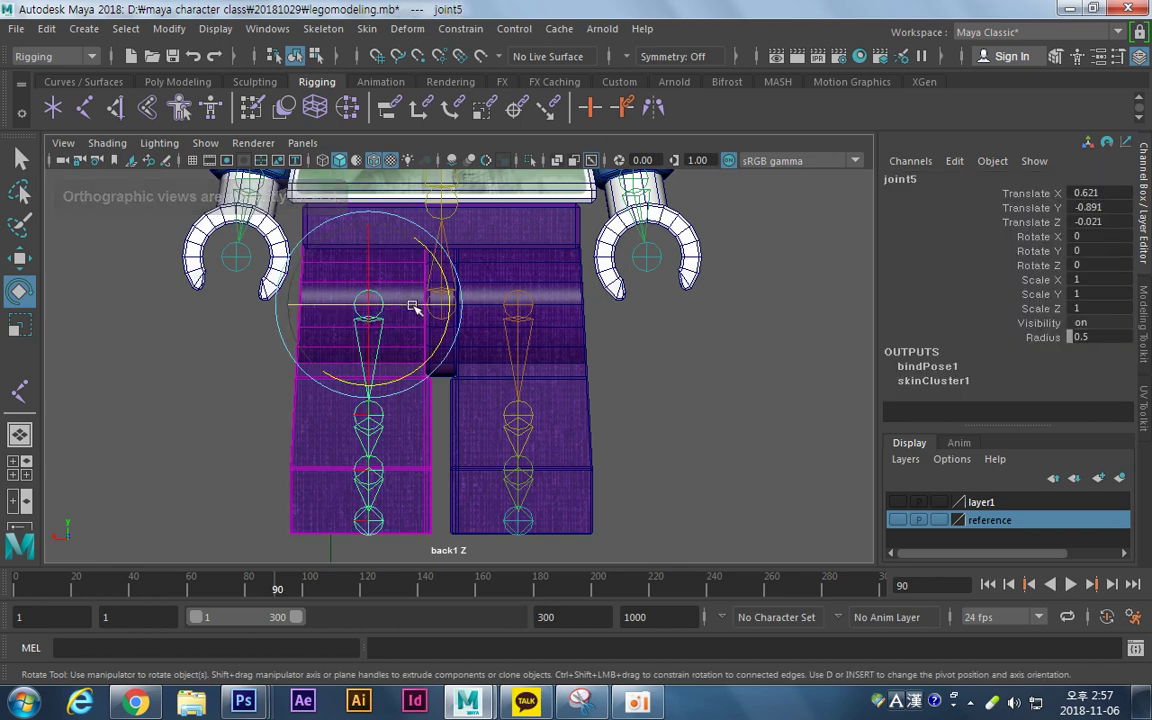
{"action": "key", "text": "q"}
{"action": "left_click_drag", "start_coordinate": [455, 268], "coordinate": [428, 366], "text": "shift"}
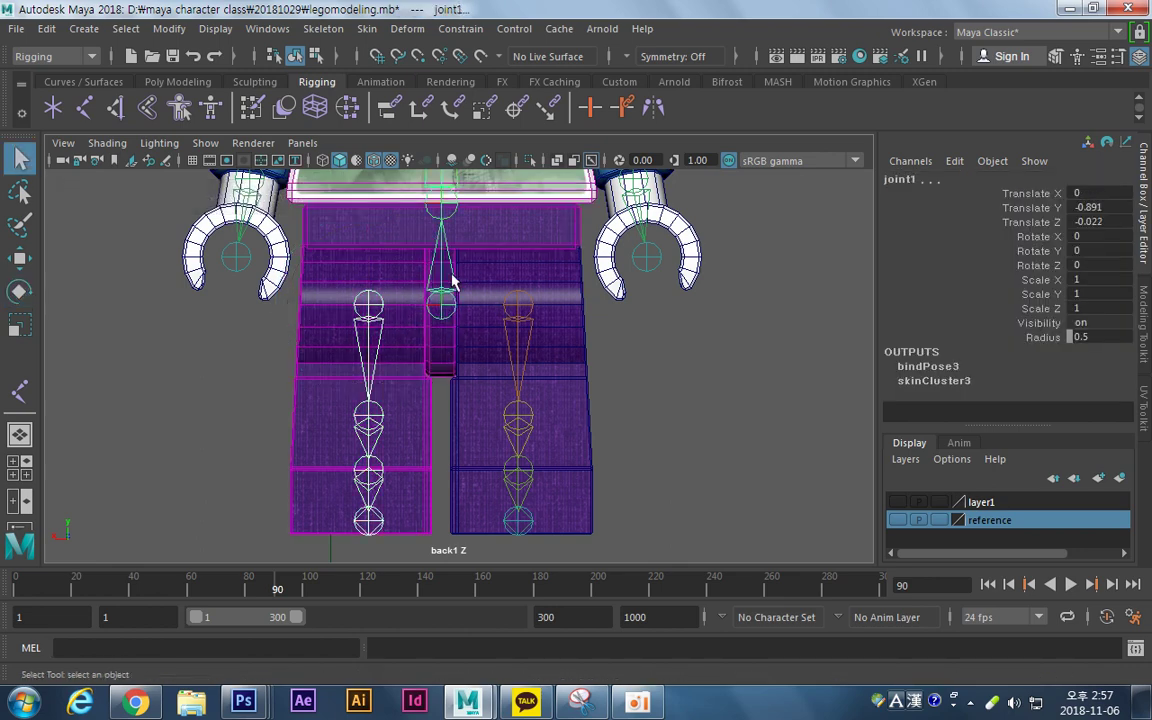
{"action": "key", "text": "p"}
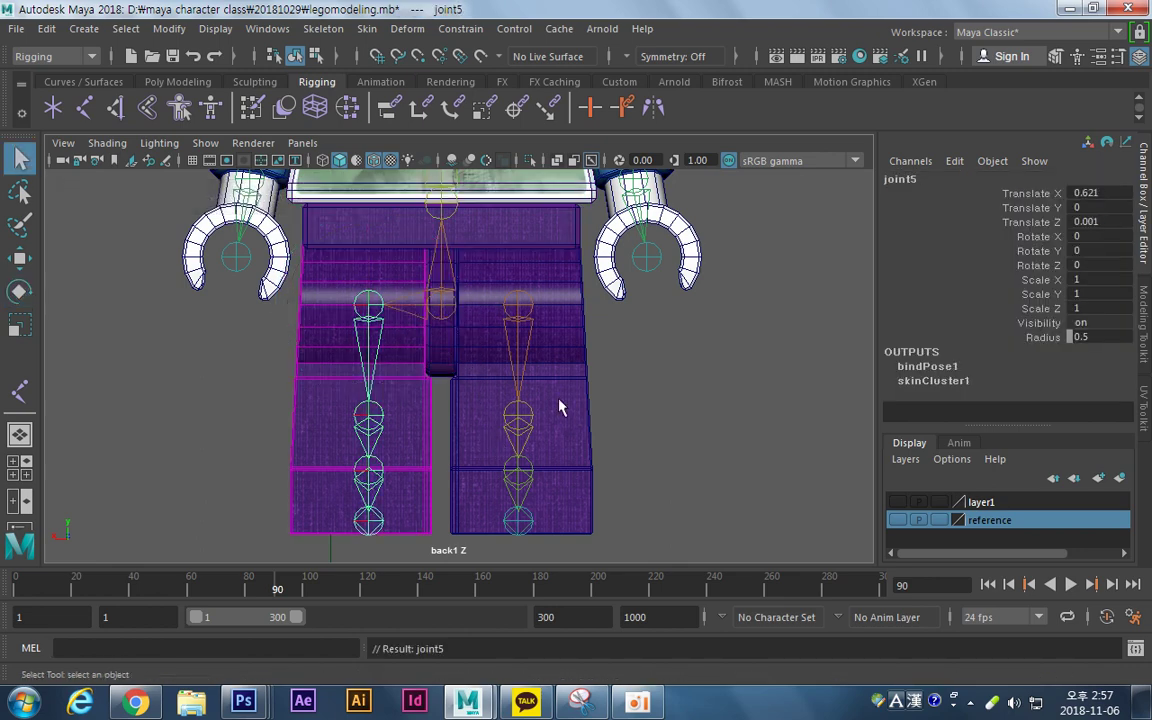
Parent the other leg's joint chain, starting at joint10, to the pelvis joint1.
{"action": "left_click_drag", "start_coordinate": [548, 283], "coordinate": [474, 373]}
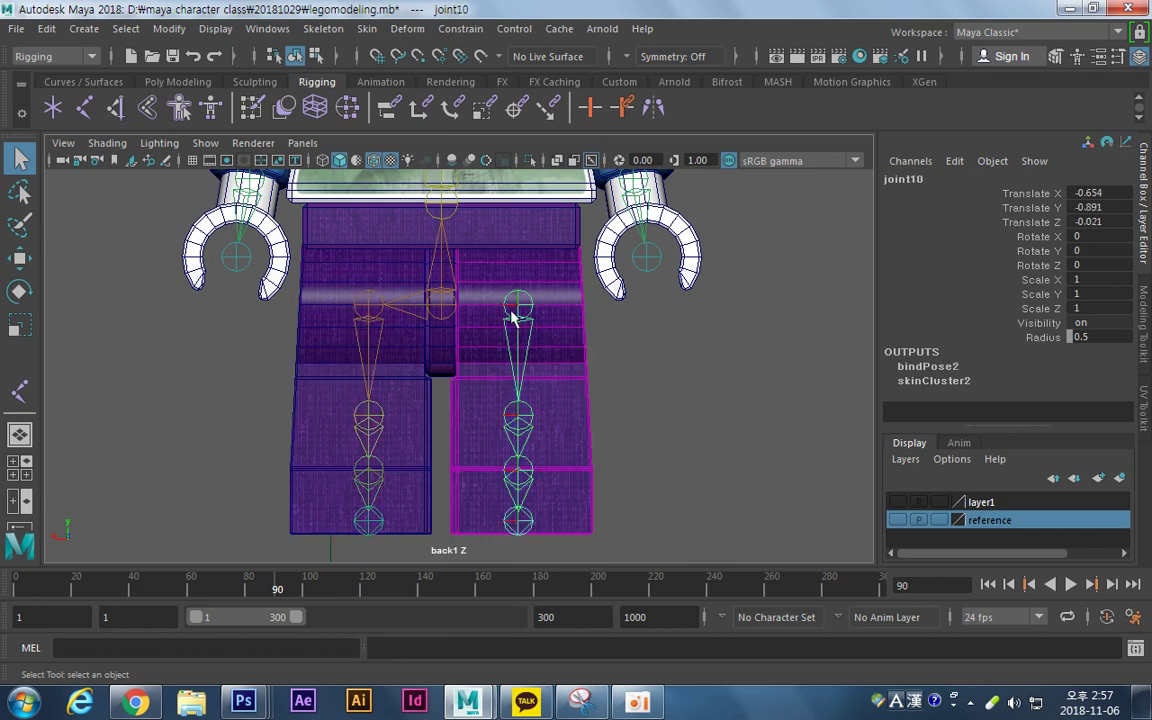
{"action": "left_click_drag", "start_coordinate": [437, 302], "coordinate": [445, 374], "text": "shift"}
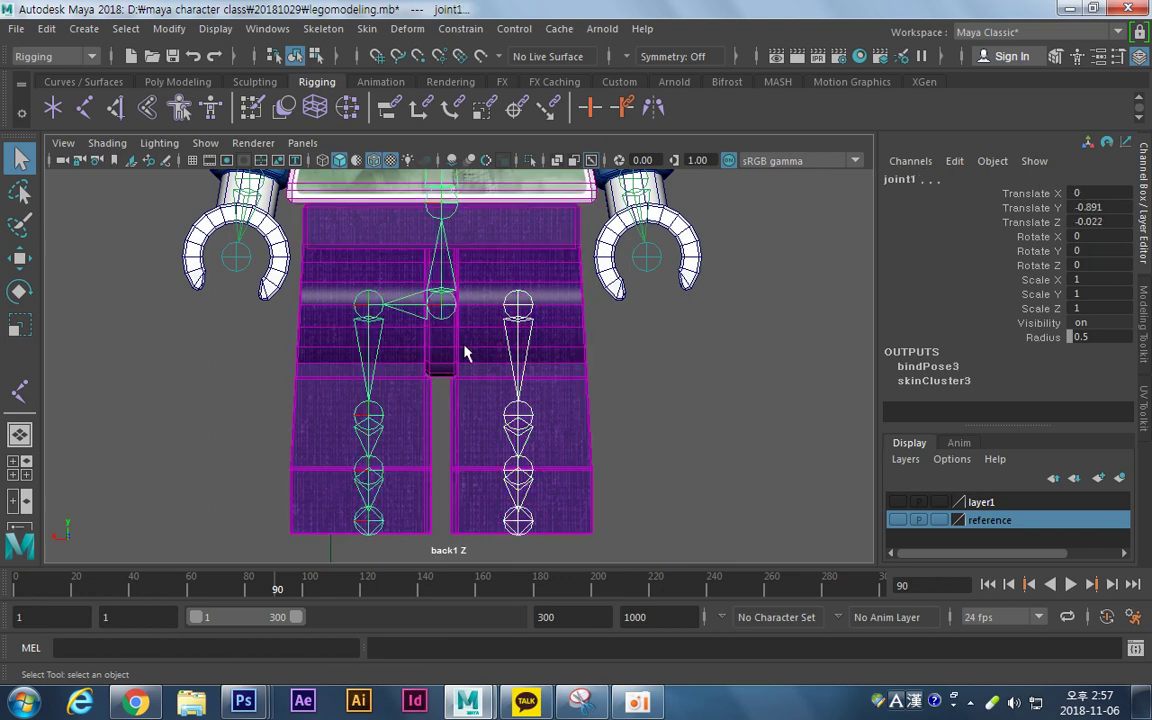
{"action": "left_click", "coordinate": [473, 345]}
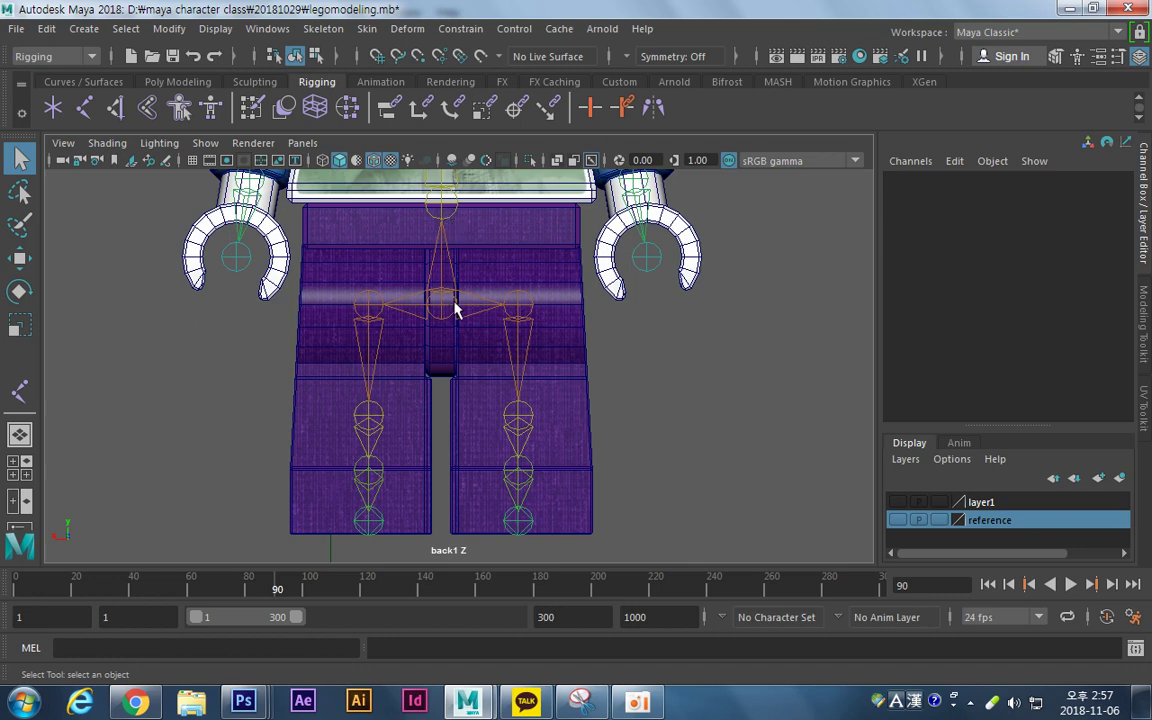
Parent the arm chains' joint11 to joint3 at the neck, and select the root joint1 to check the connected skeleton.
{"action": "middle_click_drag", "start_coordinate": [517, 241], "coordinate": [536, 430], "text": "alt"}
{"action": "middle_click_drag", "start_coordinate": [503, 303], "coordinate": [508, 438], "text": "alt"}
{"action": "left_click", "coordinate": [497, 275]}
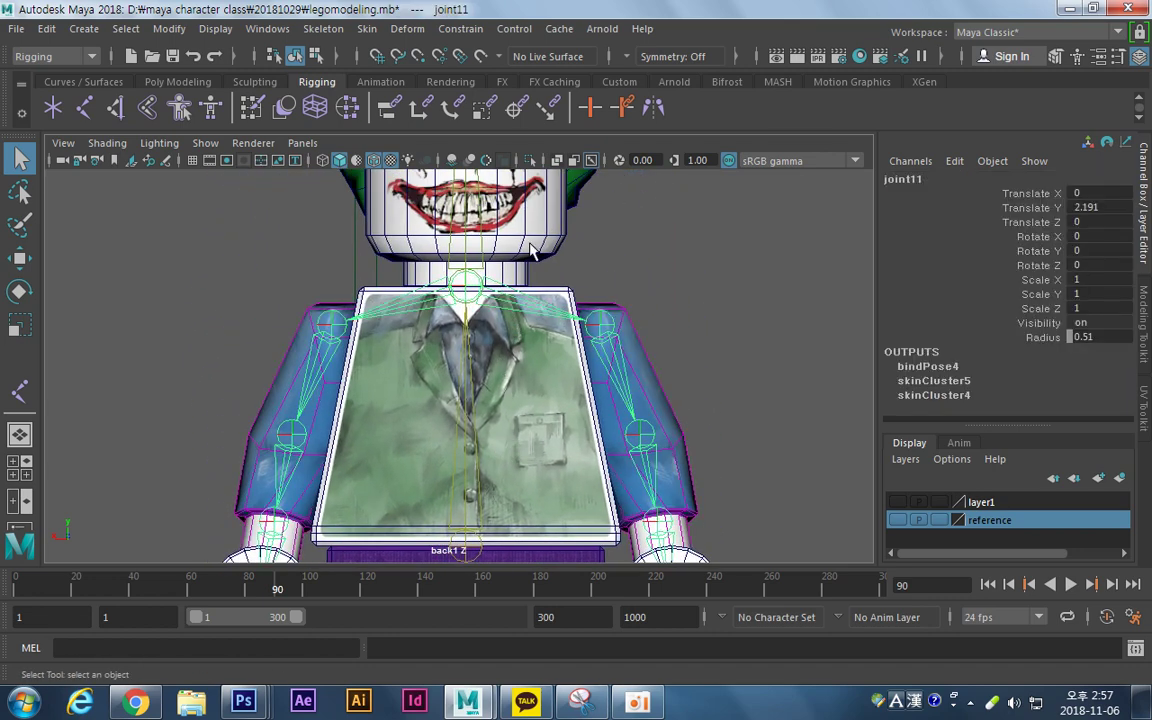
{"action": "scroll", "coordinate": [560, 300], "scroll_direction": "up", "scroll_amount": 3}
{"action": "left_click", "coordinate": [465, 278]}
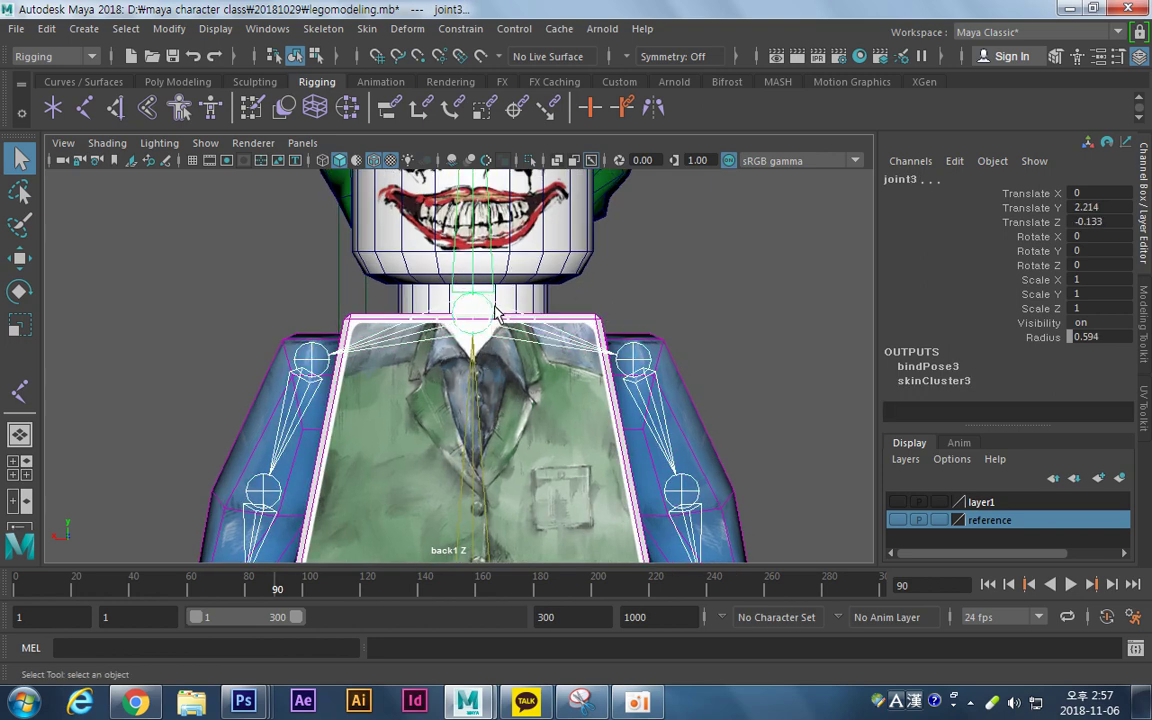
{"action": "left_click", "coordinate": [669, 257]}
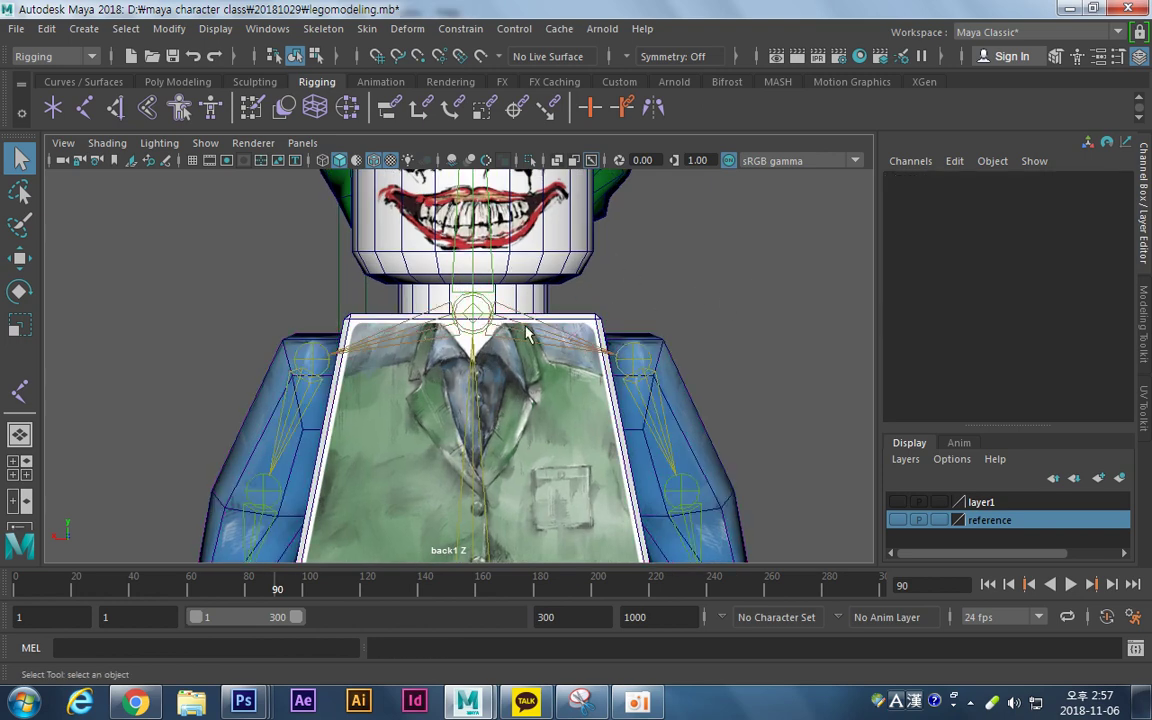
{"action": "scroll", "coordinate": [563, 402], "scroll_direction": "down", "scroll_amount": 5}
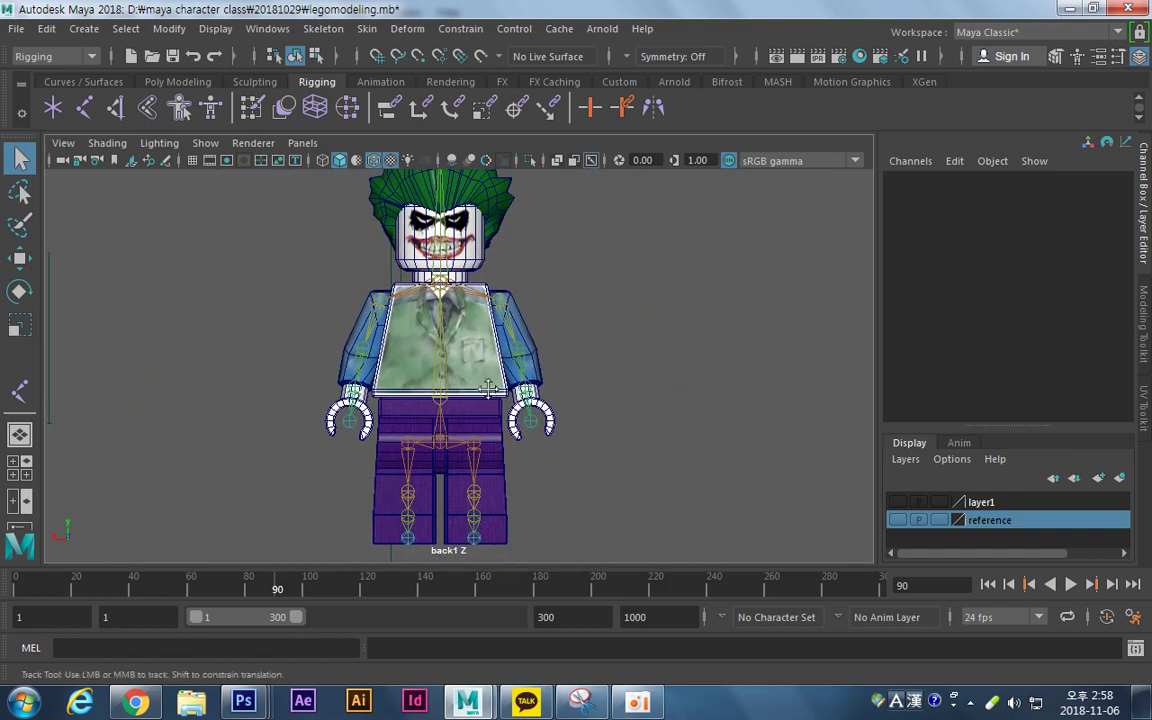
{"action": "left_click", "coordinate": [458, 436]}
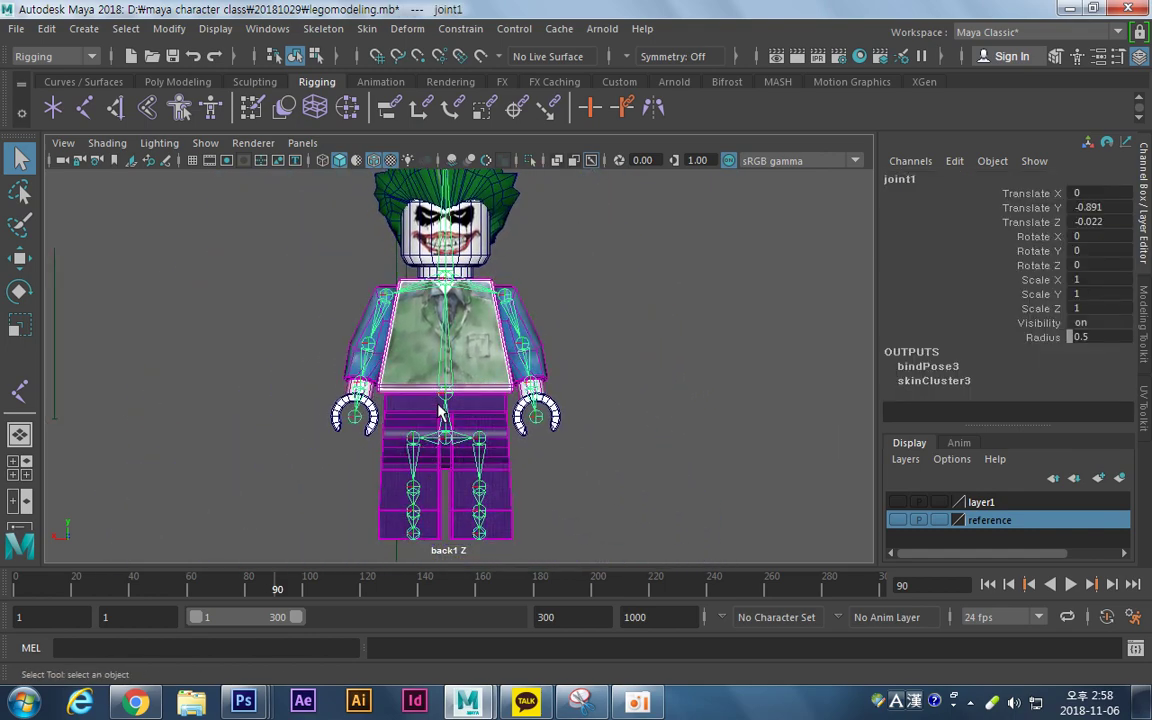
Deselect the character's skeleton in the back view.
{"action": "left_click_drag", "start_coordinate": [440, 410], "coordinate": [415, 455], "text": "alt"}
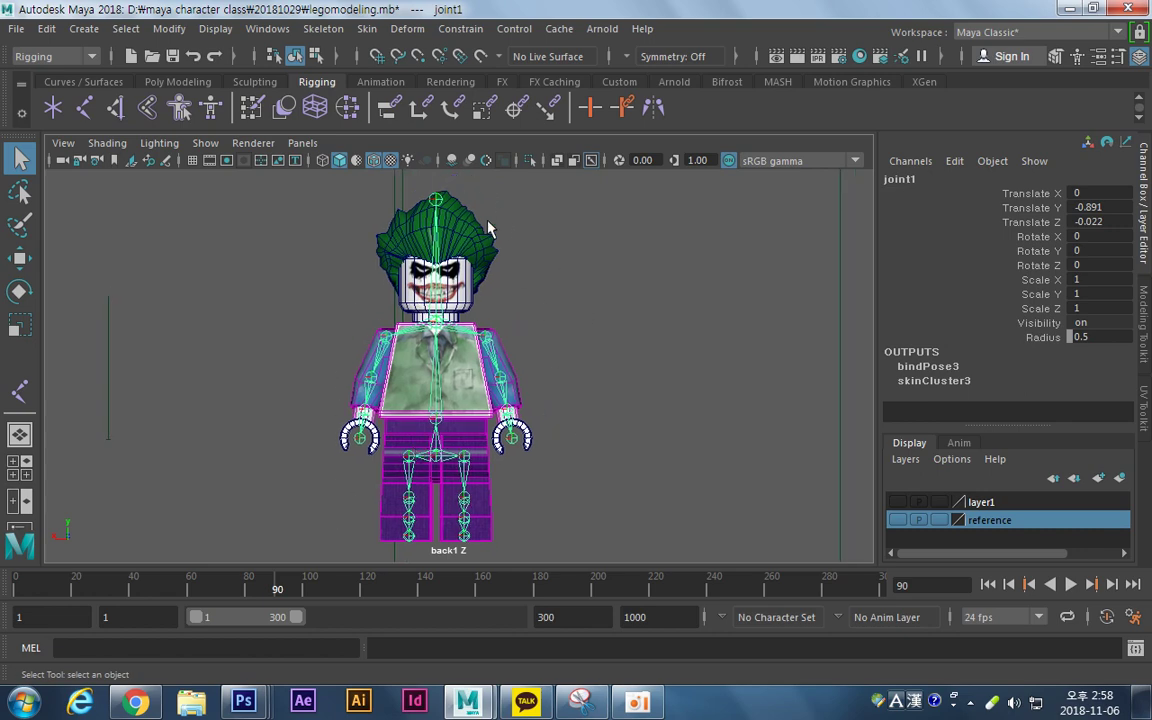
{"action": "middle_click_drag", "start_coordinate": [484, 492], "coordinate": [506, 413], "text": "alt"}
{"action": "right_click_drag", "start_coordinate": [602, 334], "coordinate": [728, 322], "text": "alt"}
{"action": "middle_click_drag", "start_coordinate": [546, 320], "coordinate": [549, 402], "text": "alt"}
{"action": "right_click_drag", "start_coordinate": [554, 402], "coordinate": [392, 345], "text": "alt"}
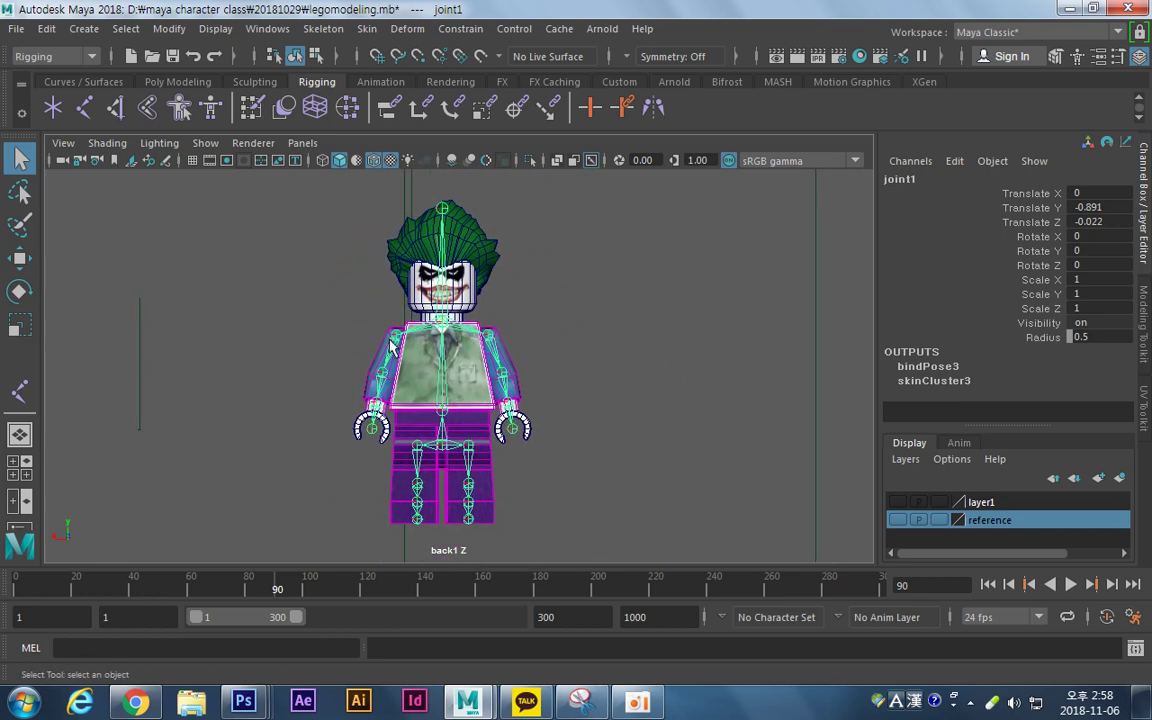
{"action": "left_click", "coordinate": [600, 378]}
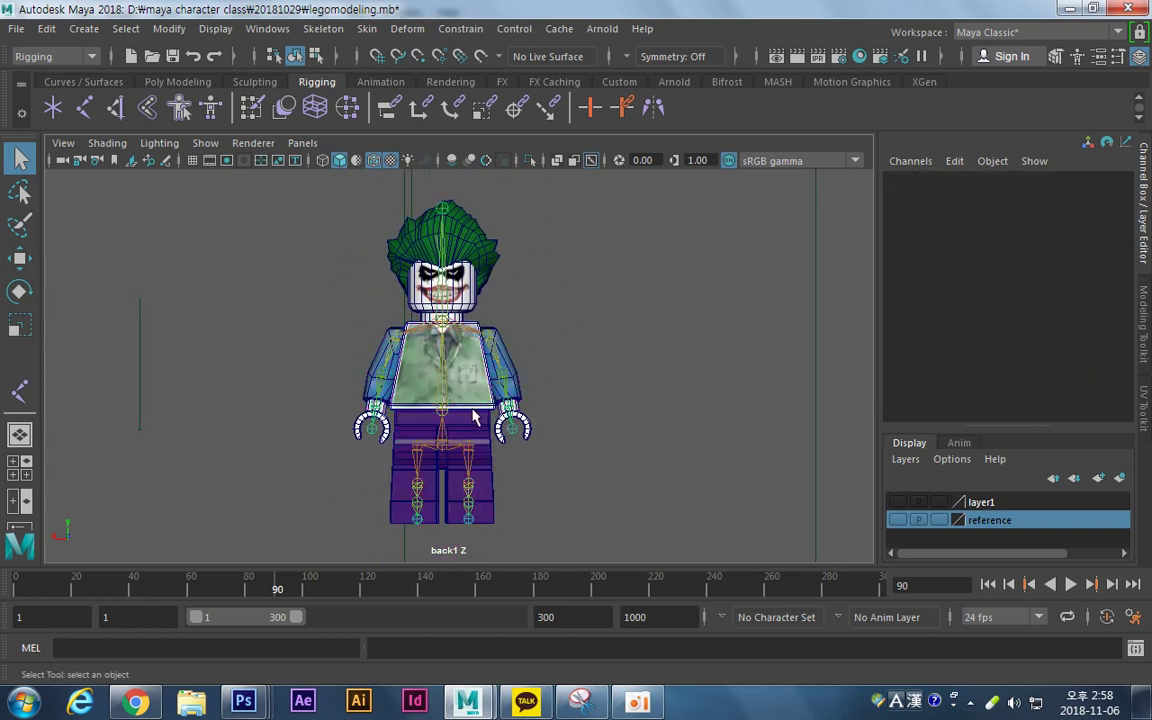
Create an IK handle on the character's left arm from the shoulder joint to the wrist joint, working in the perspective view.
{"action": "key", "text": "space"}
{"action": "key", "text": "space"}
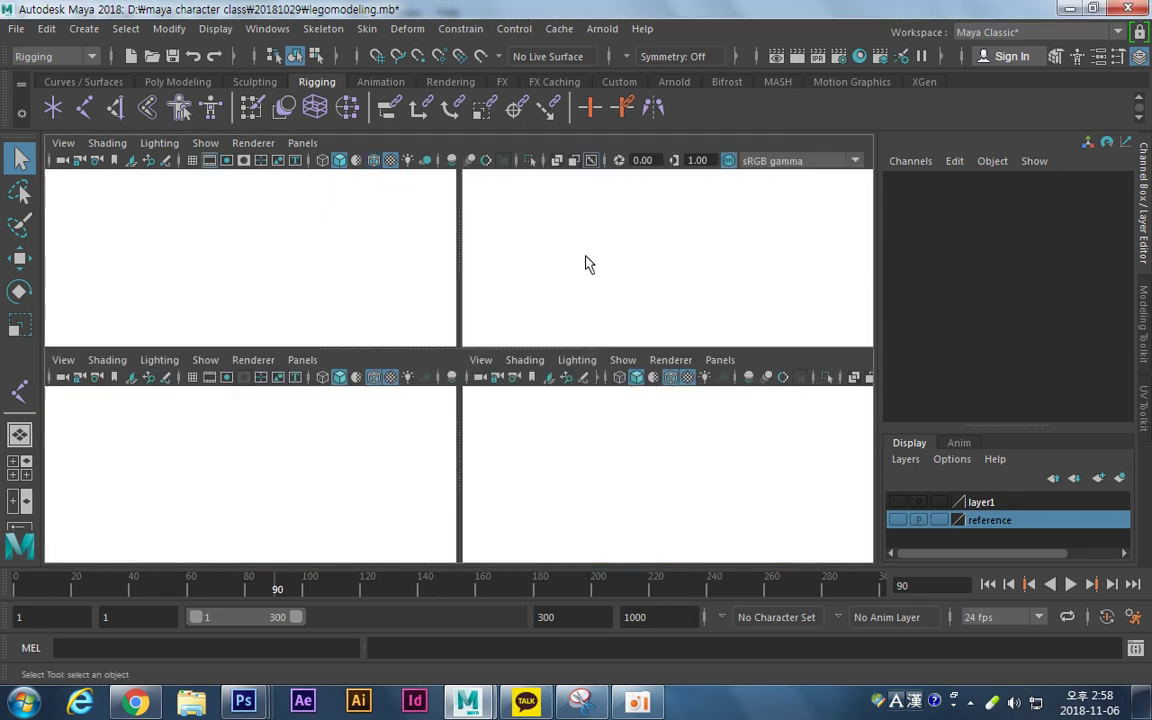
{"action": "middle_click_drag", "start_coordinate": [446, 352], "coordinate": [448, 358], "text": "alt"}
{"action": "right_click_drag", "start_coordinate": [461, 374], "coordinate": [566, 400], "text": "alt"}
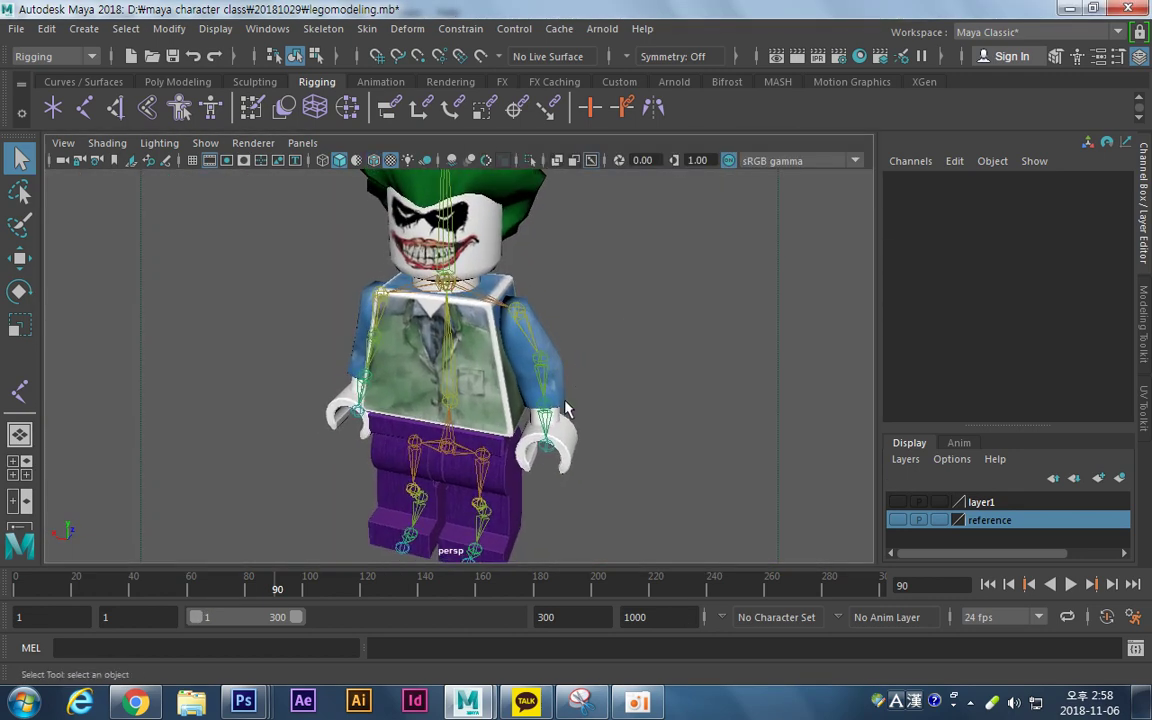
{"action": "middle_click_drag", "start_coordinate": [504, 397], "coordinate": [488, 348], "text": "alt"}
{"action": "right_click_drag", "start_coordinate": [488, 348], "coordinate": [420, 400], "text": "alt"}
{"action": "middle_click_drag", "start_coordinate": [500, 345], "coordinate": [496, 366], "text": "alt"}
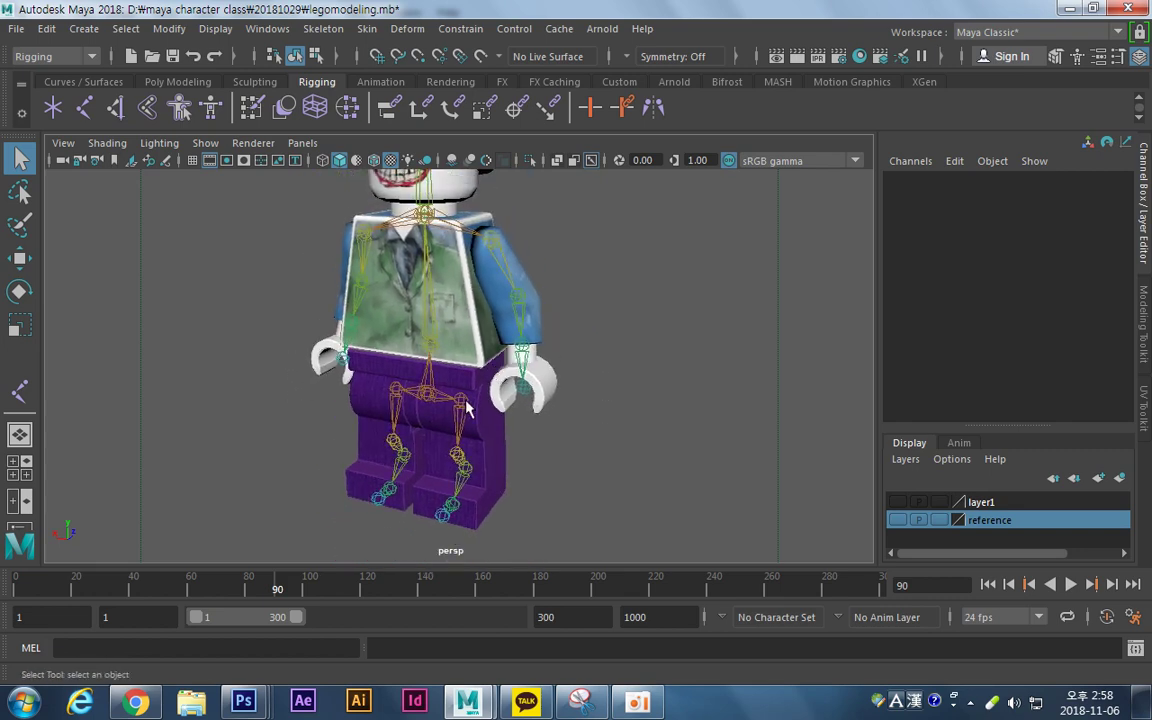
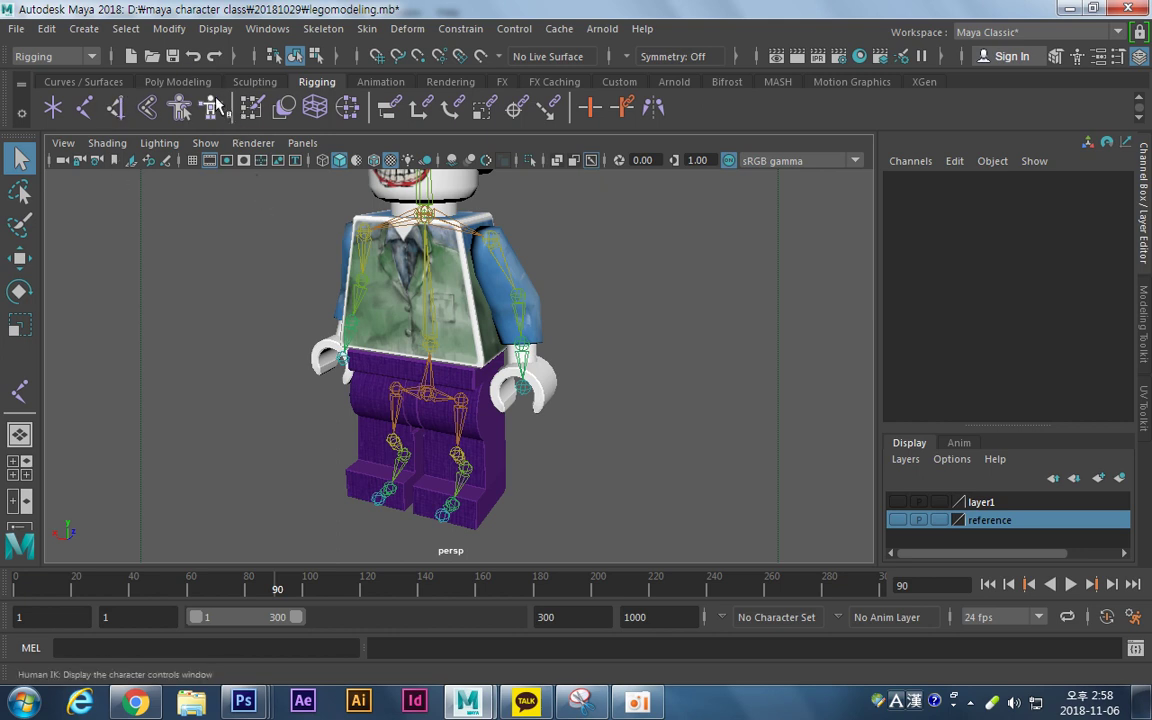
{"action": "left_click", "coordinate": [118, 106]}
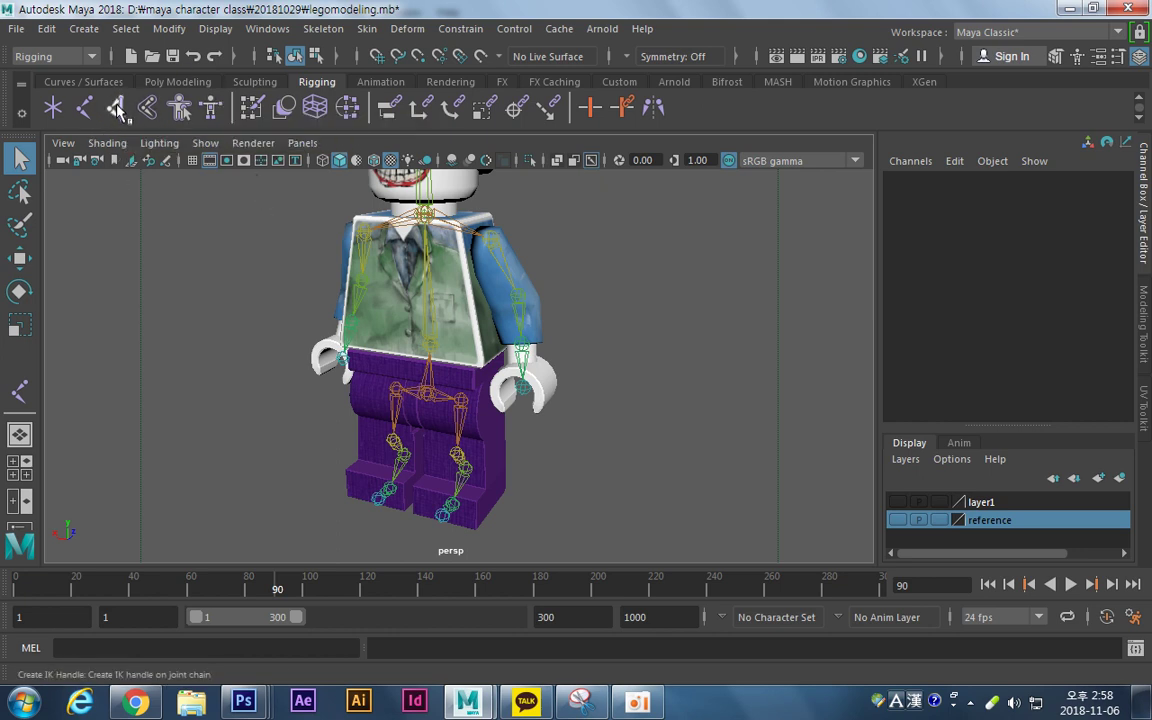
{"action": "left_click", "coordinate": [492, 238]}
{"action": "left_click", "coordinate": [522, 345]}
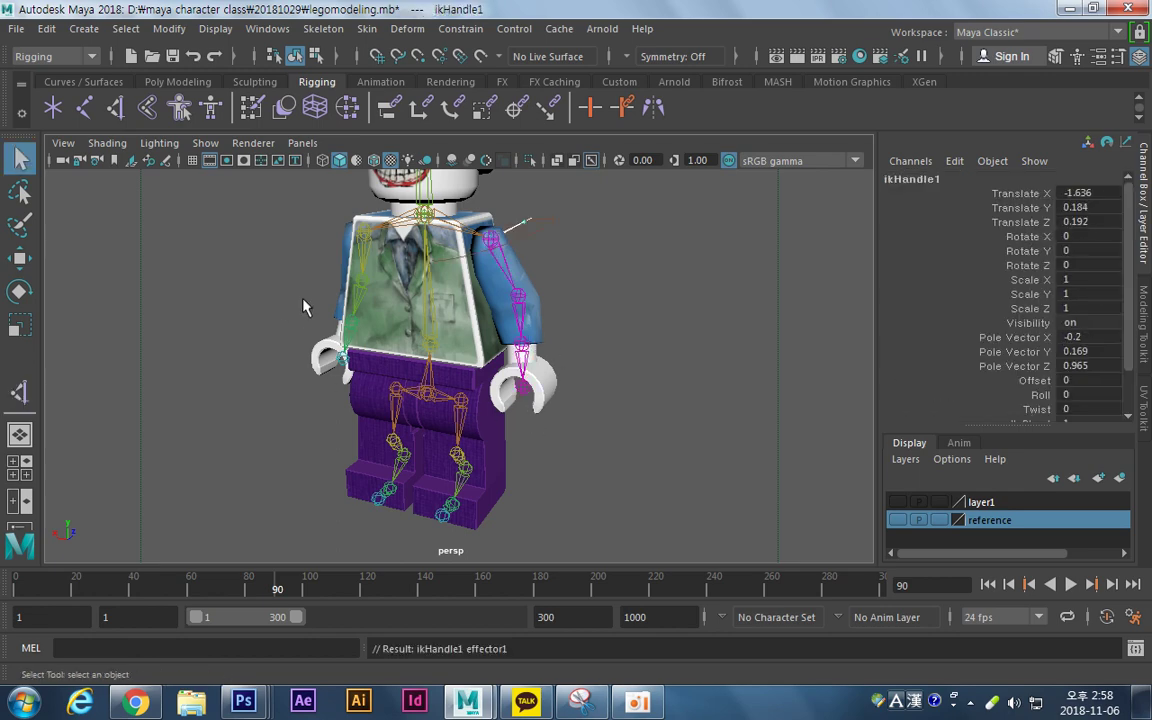
Create an IK handle on the character's right arm from the shoulder joint to the wrist joint.
{"action": "left_click_drag", "start_coordinate": [340, 277], "coordinate": [421, 294], "text": "alt"}
{"action": "middle_click_drag", "start_coordinate": [381, 386], "coordinate": [414, 376], "text": "alt"}
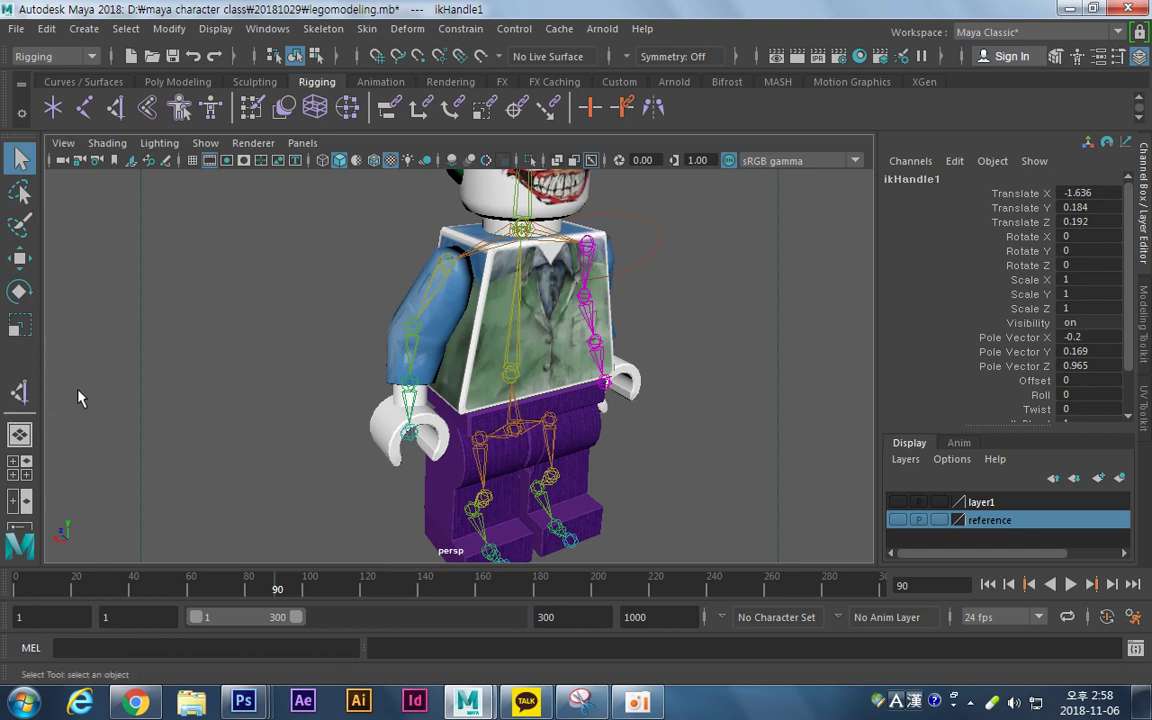
{"action": "left_click", "coordinate": [19, 392]}
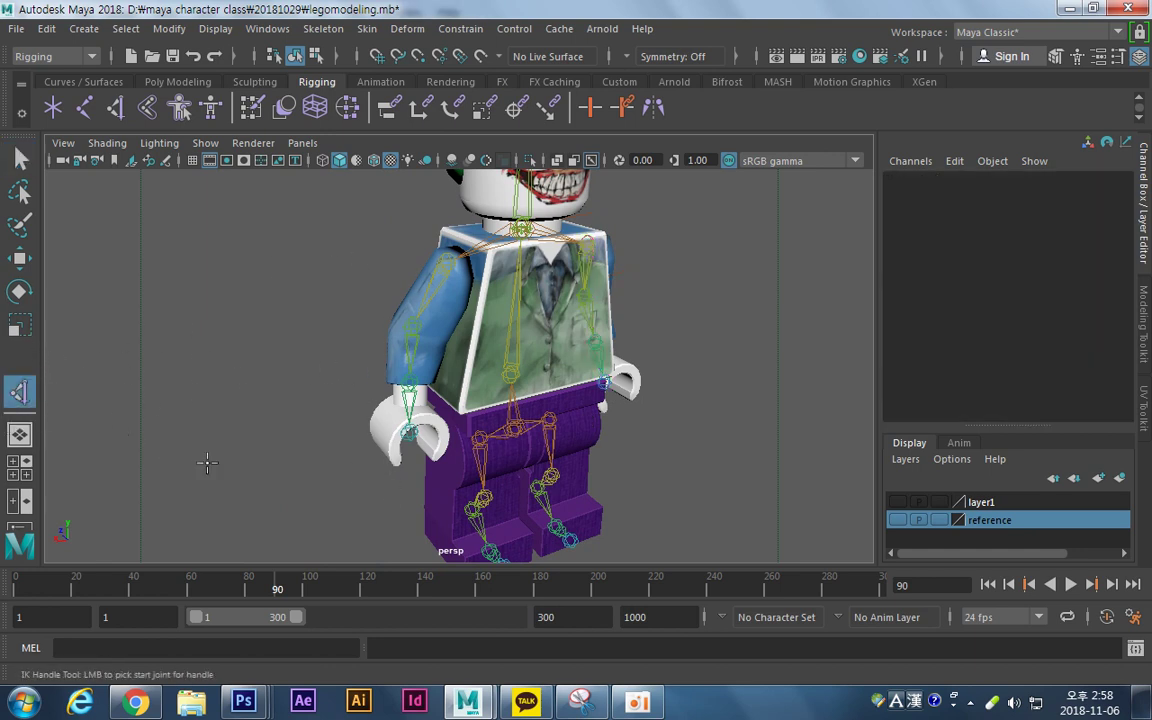
{"action": "left_click", "coordinate": [447, 262]}
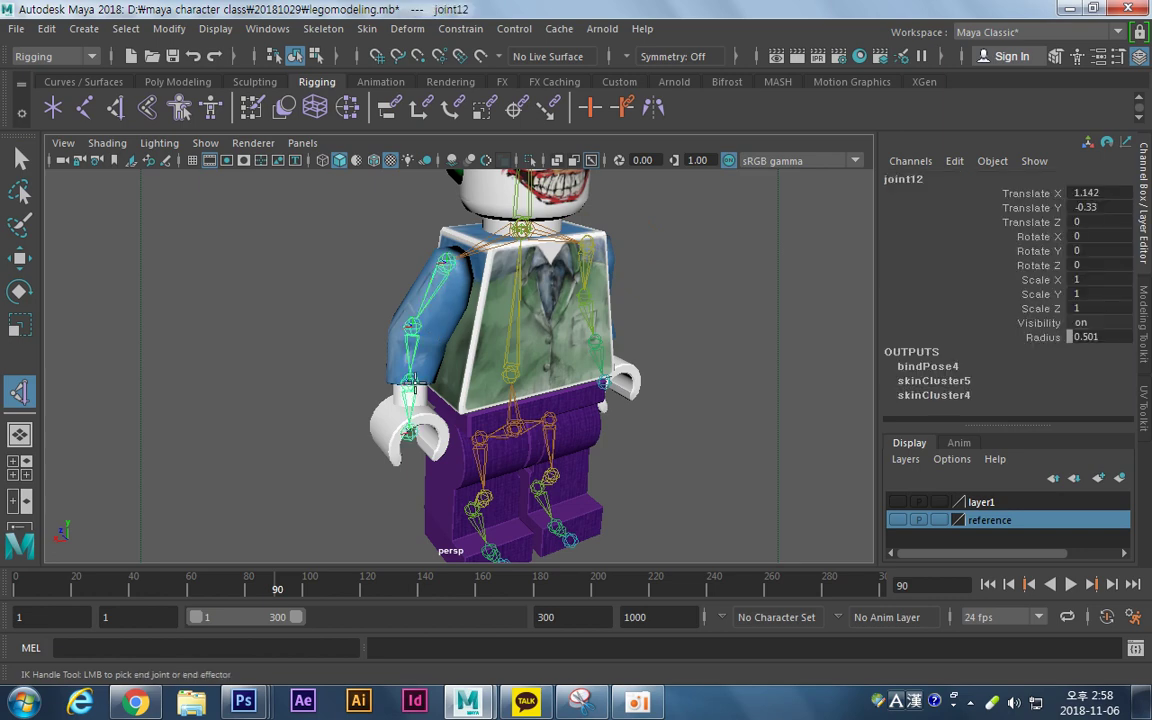
{"action": "left_click", "coordinate": [409, 431]}
Create an IK handle on the character's right leg from the hip joint to the ankle joint.
{"action": "middle_click_drag", "start_coordinate": [541, 420], "coordinate": [483, 319], "text": "alt"}
{"action": "left_click_drag", "start_coordinate": [530, 366], "coordinate": [458, 372], "text": "alt"}
{"action": "middle_click_drag", "start_coordinate": [450, 372], "coordinate": [455, 310], "text": "alt"}
{"action": "right_click_drag", "start_coordinate": [480, 312], "coordinate": [830, 320], "text": "alt"}
{"action": "middle_click_drag", "start_coordinate": [446, 325], "coordinate": [455, 375], "text": "alt"}
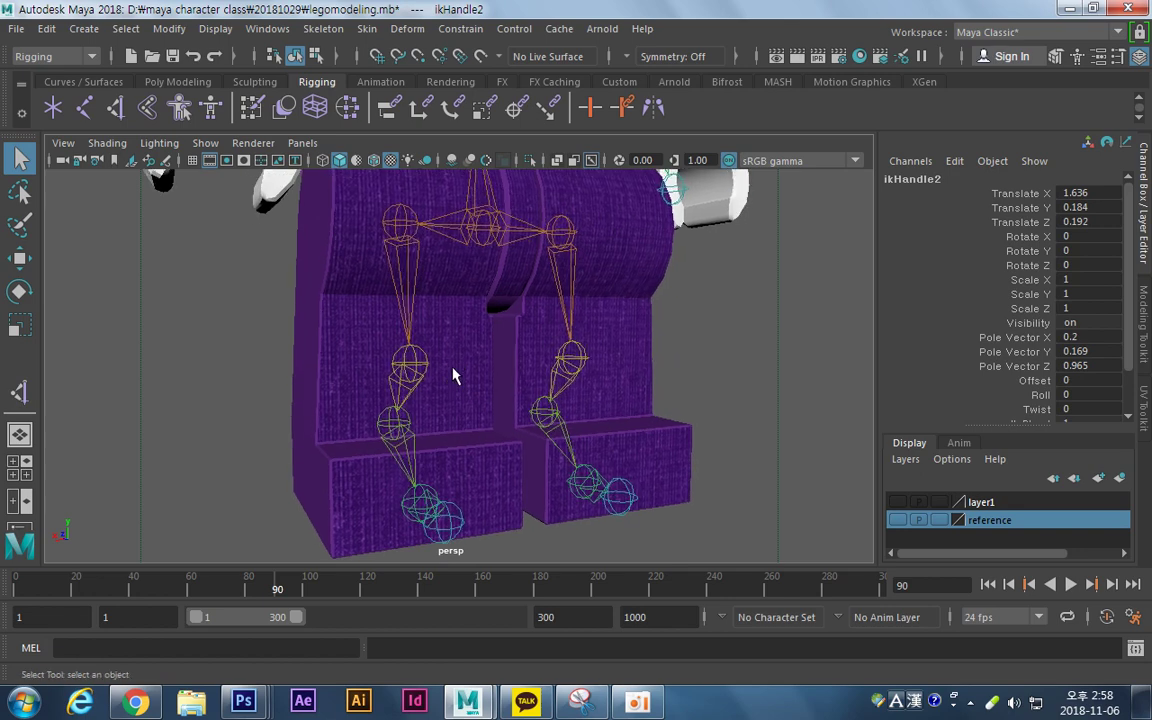
{"action": "key", "text": "g"}
{"action": "left_click", "coordinate": [409, 242]}
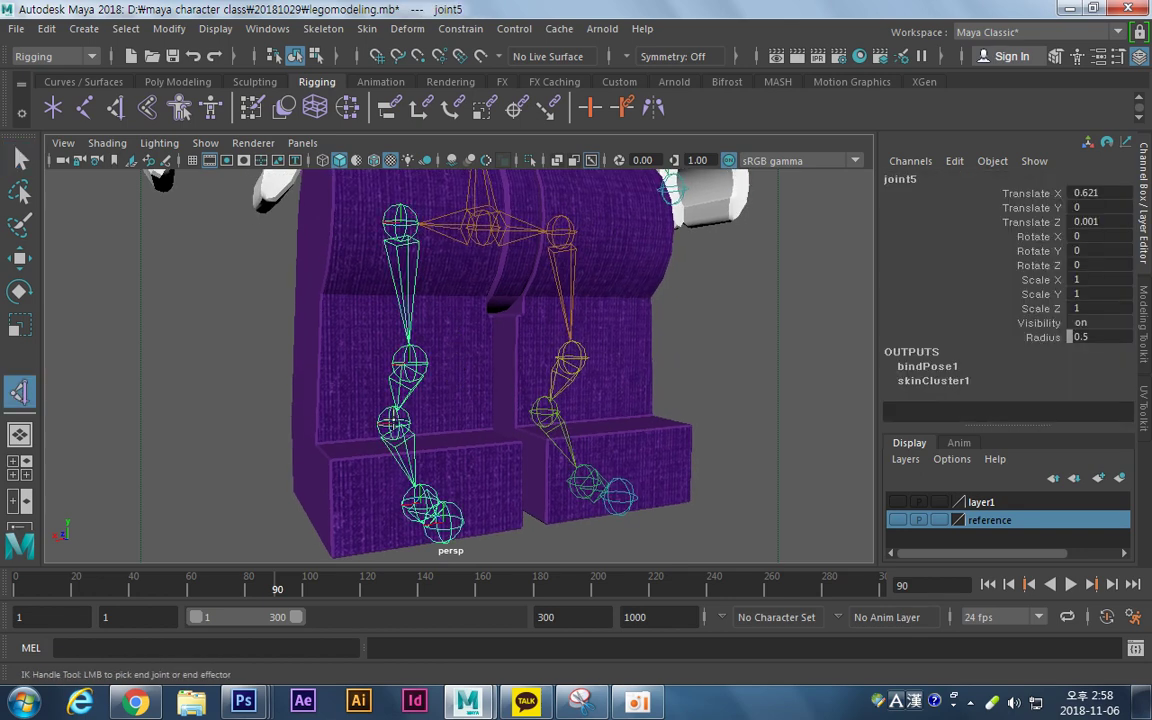
{"action": "left_click", "coordinate": [412, 488]}
Create an IK handle on the right foot from the ankle joint to the toe tip joint.
{"action": "left_click_drag", "start_coordinate": [404, 470], "coordinate": [425, 385], "text": "alt"}
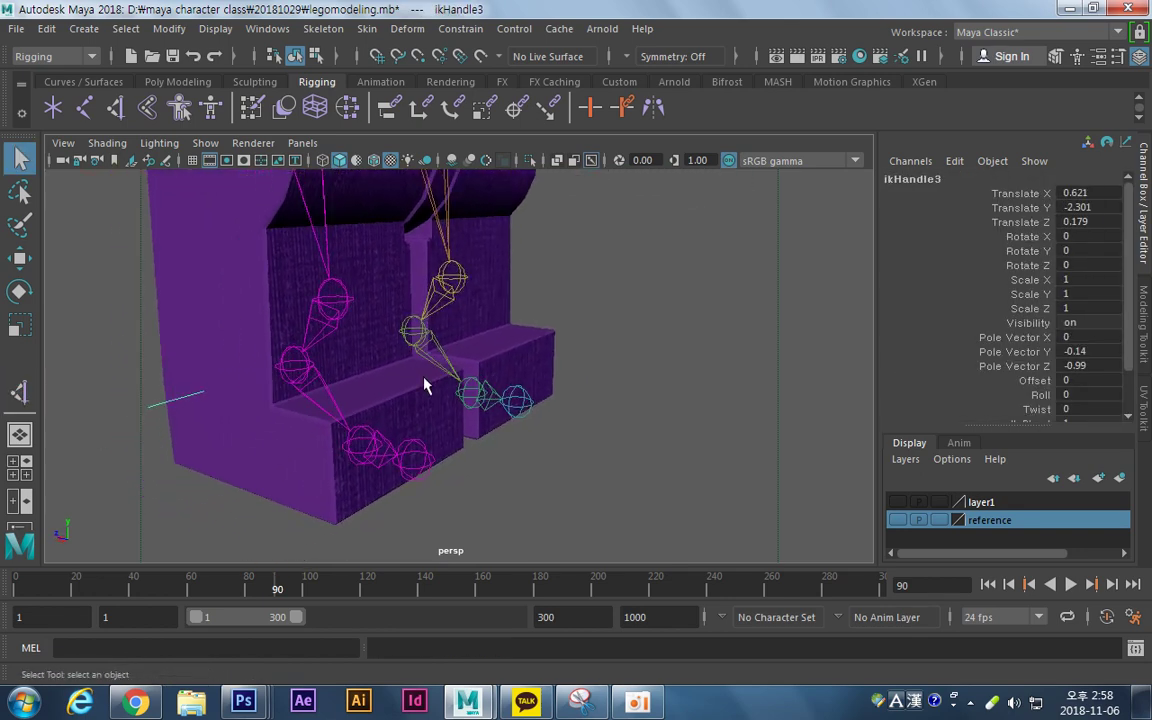
{"action": "key", "text": "g"}
{"action": "left_click", "coordinate": [291, 367]}
{"action": "left_click", "coordinate": [413, 458]}
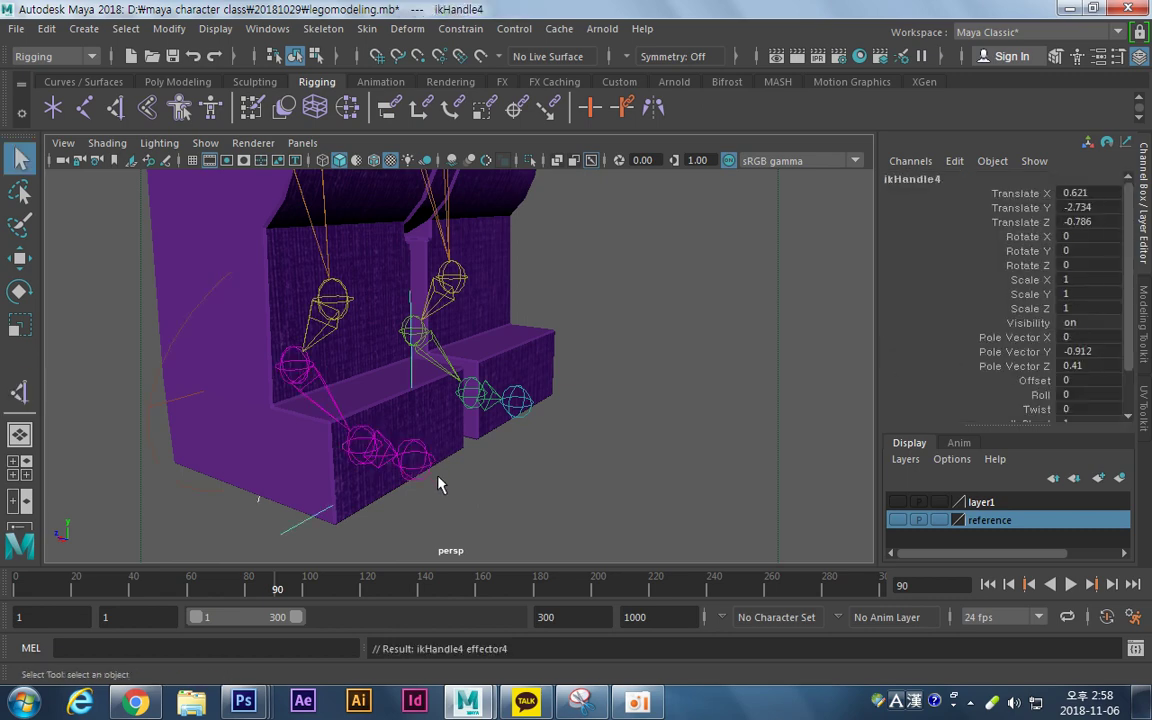
Create an IK handle on the character's left leg from the hip joint to the knee joint.
{"action": "left_click_drag", "start_coordinate": [437, 481], "coordinate": [538, 416], "text": "alt"}
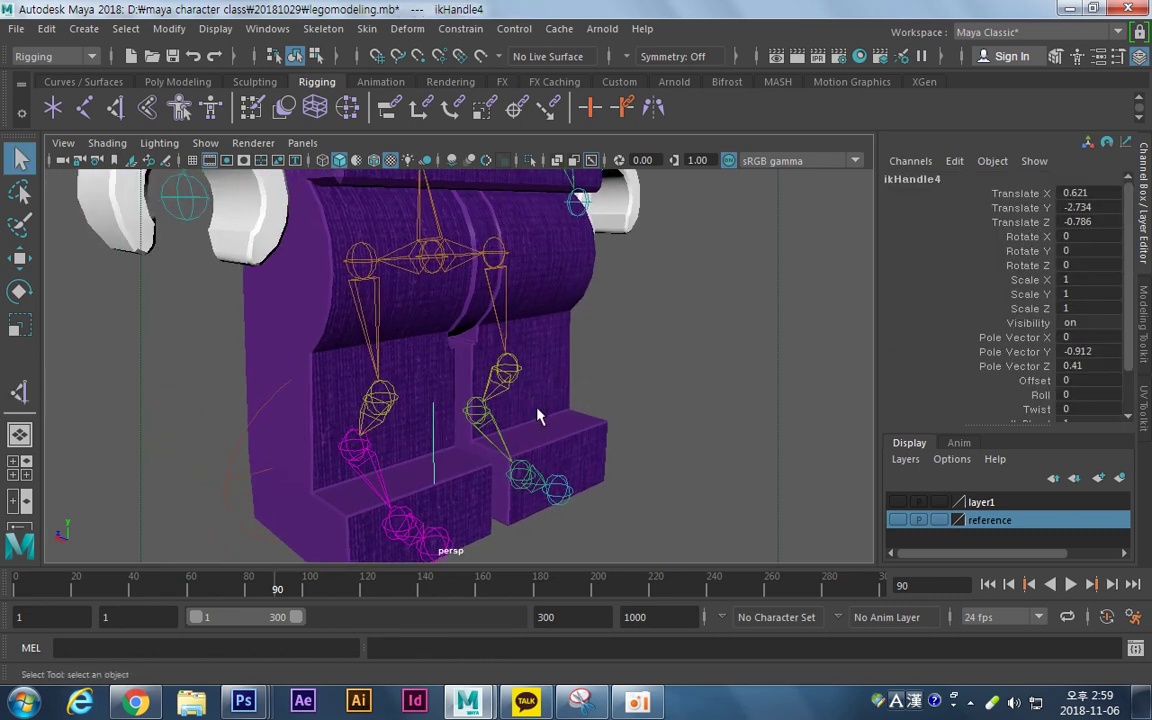
{"action": "key", "text": "g"}
{"action": "left_click", "coordinate": [498, 254]}
{"action": "left_click_drag", "start_coordinate": [660, 308], "coordinate": [585, 370], "text": "alt"}
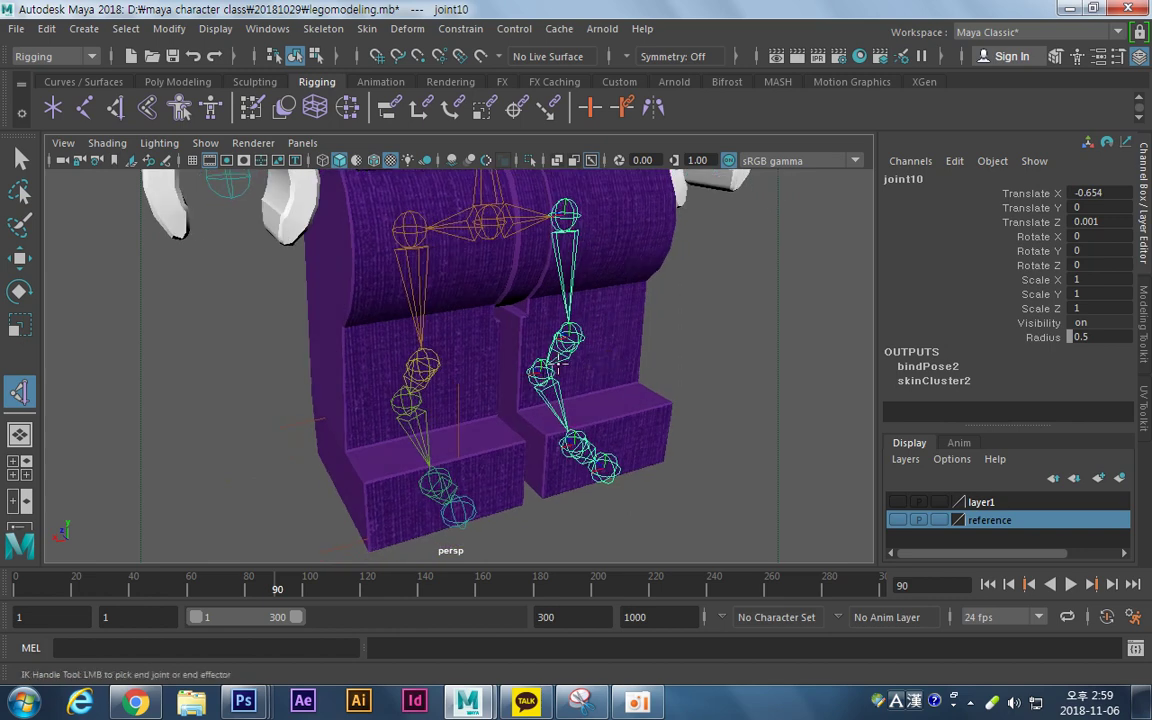
{"action": "left_click", "coordinate": [583, 430]}
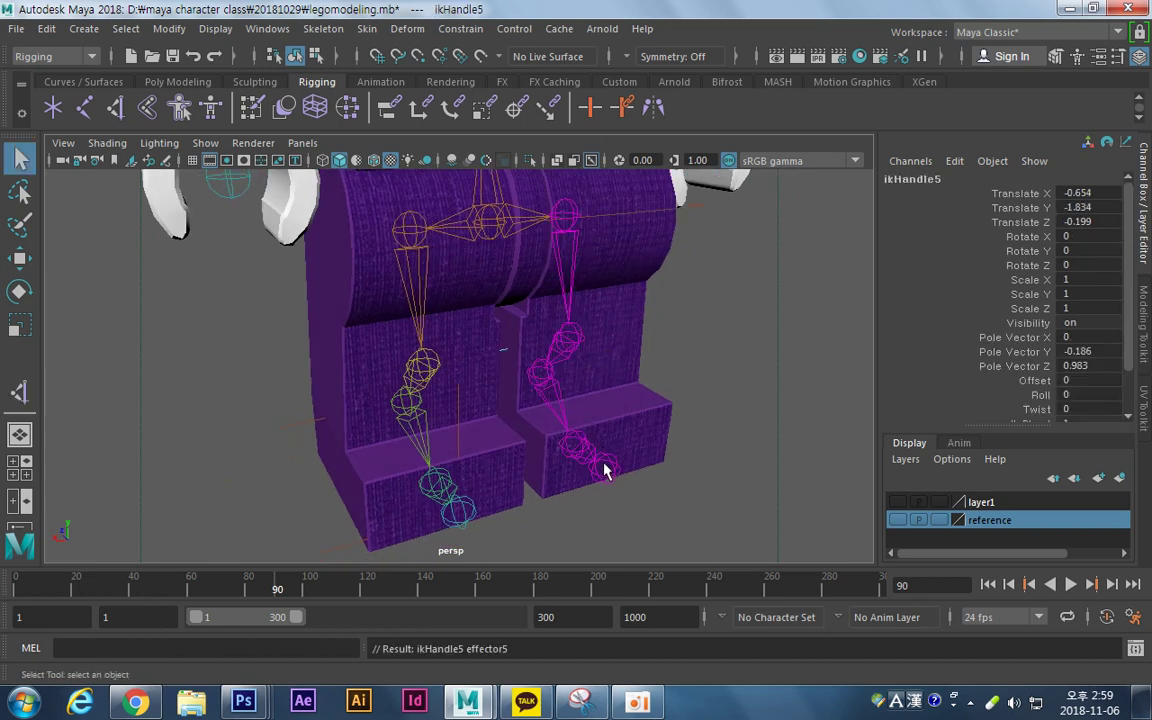
Create an IK handle on the left leg from the knee joint to the toe tip joint.
{"action": "key", "text": "g"}
{"action": "left_click", "coordinate": [567, 340]}
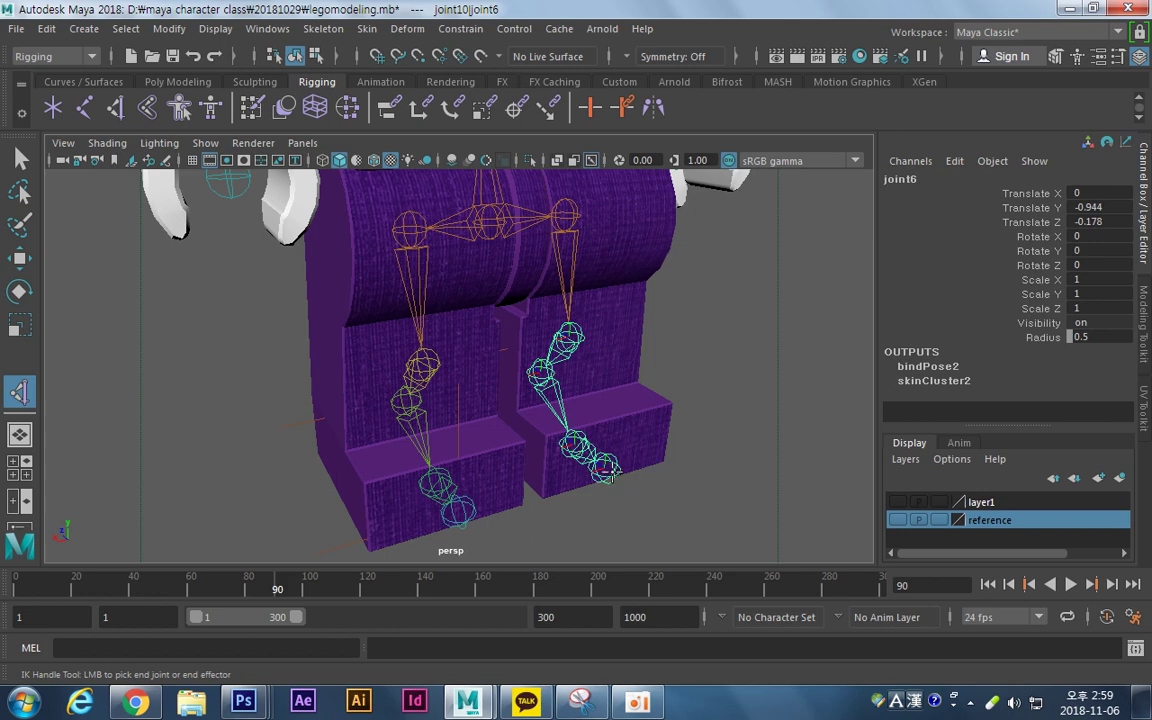
{"action": "left_click", "coordinate": [605, 470]}
Test the IK handle at the right ankle by moving it vertically, and undo the move.
{"action": "left_click_drag", "start_coordinate": [586, 463], "coordinate": [538, 395], "text": "alt"}
{"action": "key", "text": "w"}
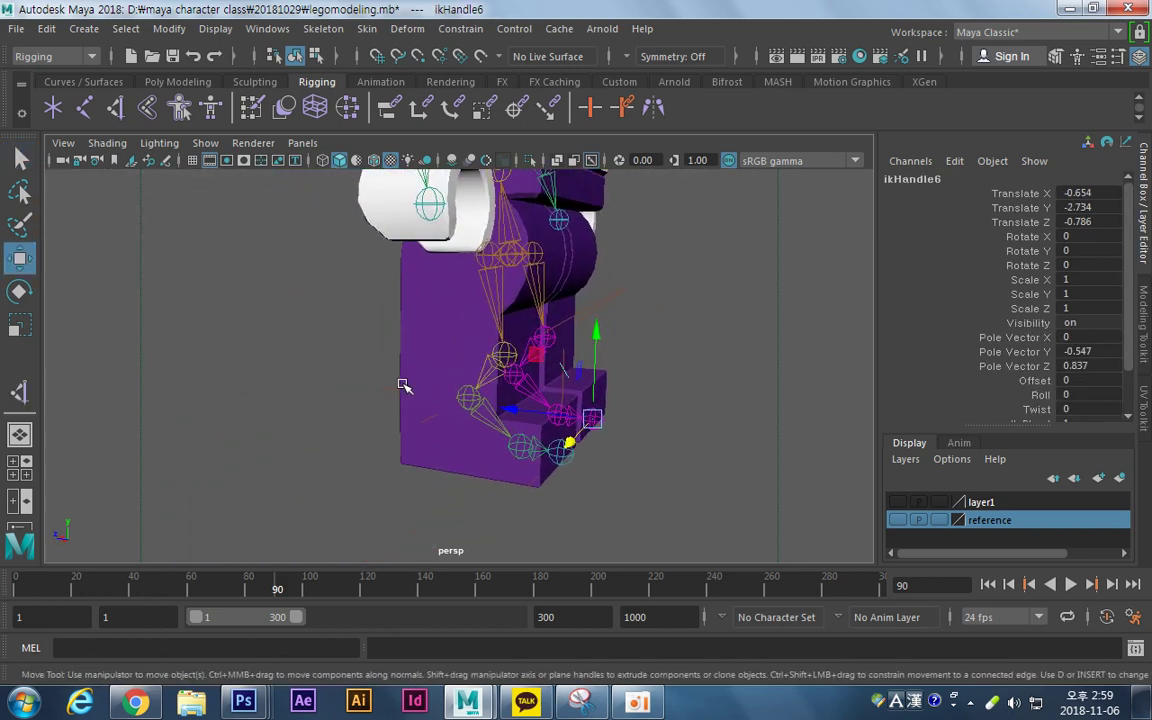
{"action": "left_click_drag", "start_coordinate": [407, 405], "coordinate": [414, 416]}
{"action": "right_click_drag", "start_coordinate": [370, 327], "coordinate": [470, 310], "text": "alt"}
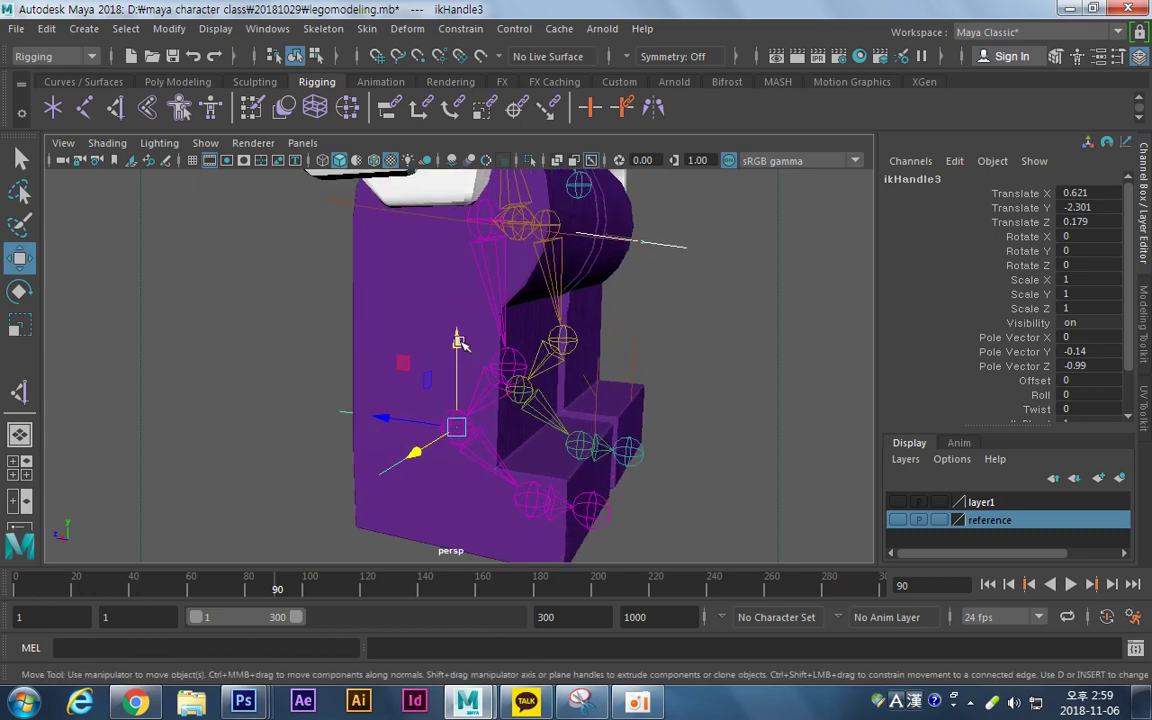
{"action": "left_click_drag", "start_coordinate": [457, 341], "coordinate": [471, 367]}
{"action": "key", "text": "ctrl+z"}
Select both leg meshes and check their edges around the knee joints from the front and side.
{"action": "left_click_drag", "start_coordinate": [722, 350], "coordinate": [560, 332], "text": "alt"}
{"action": "left_click_drag", "start_coordinate": [602, 372], "coordinate": [452, 380], "text": "alt"}
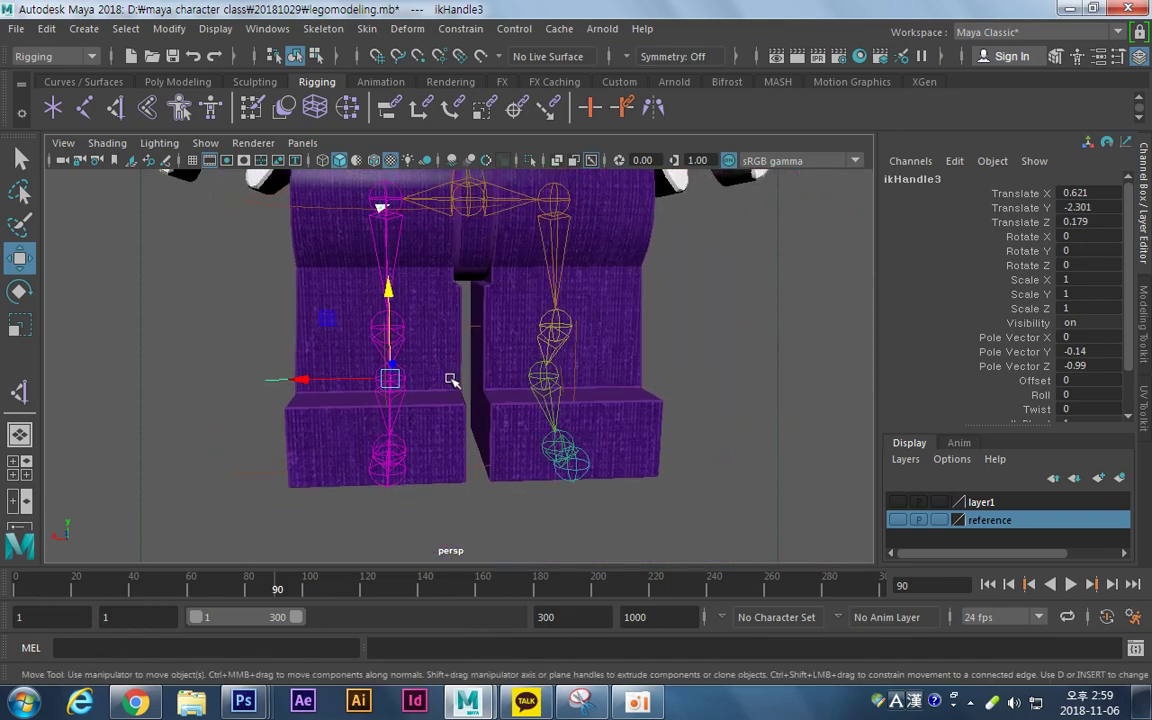
{"action": "left_click", "coordinate": [452, 380]}
{"action": "left_click", "coordinate": [492, 398]}
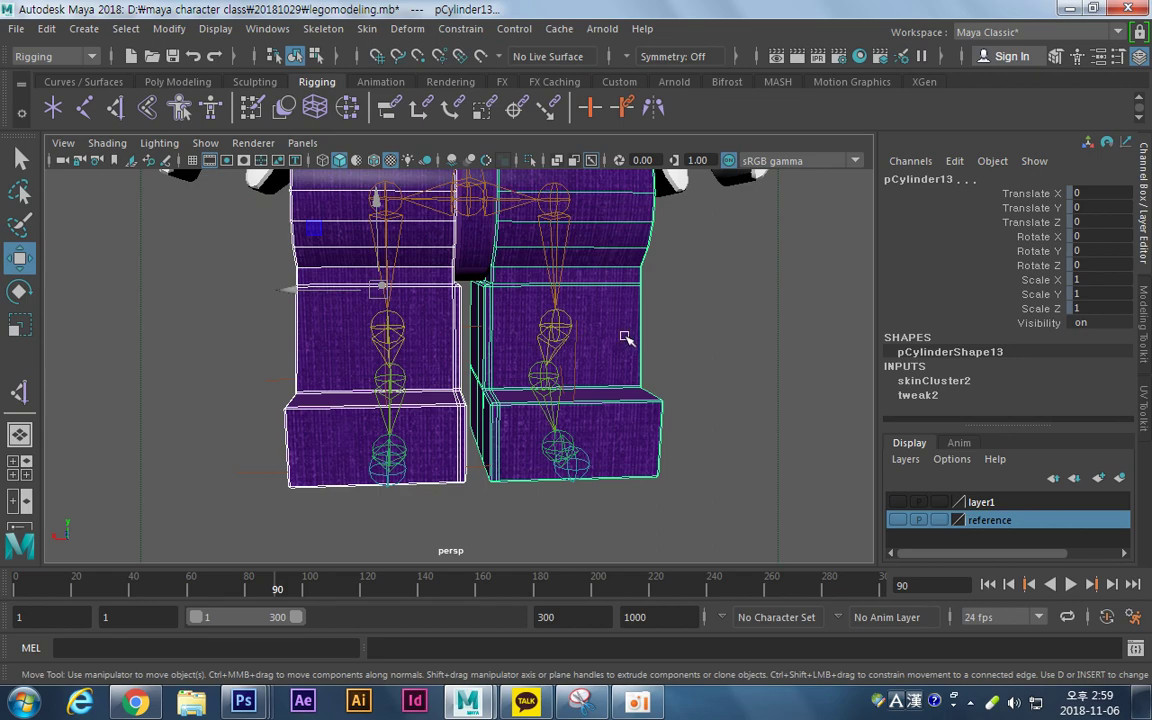
{"action": "left_click_drag", "start_coordinate": [624, 338], "coordinate": [398, 300], "text": "alt"}
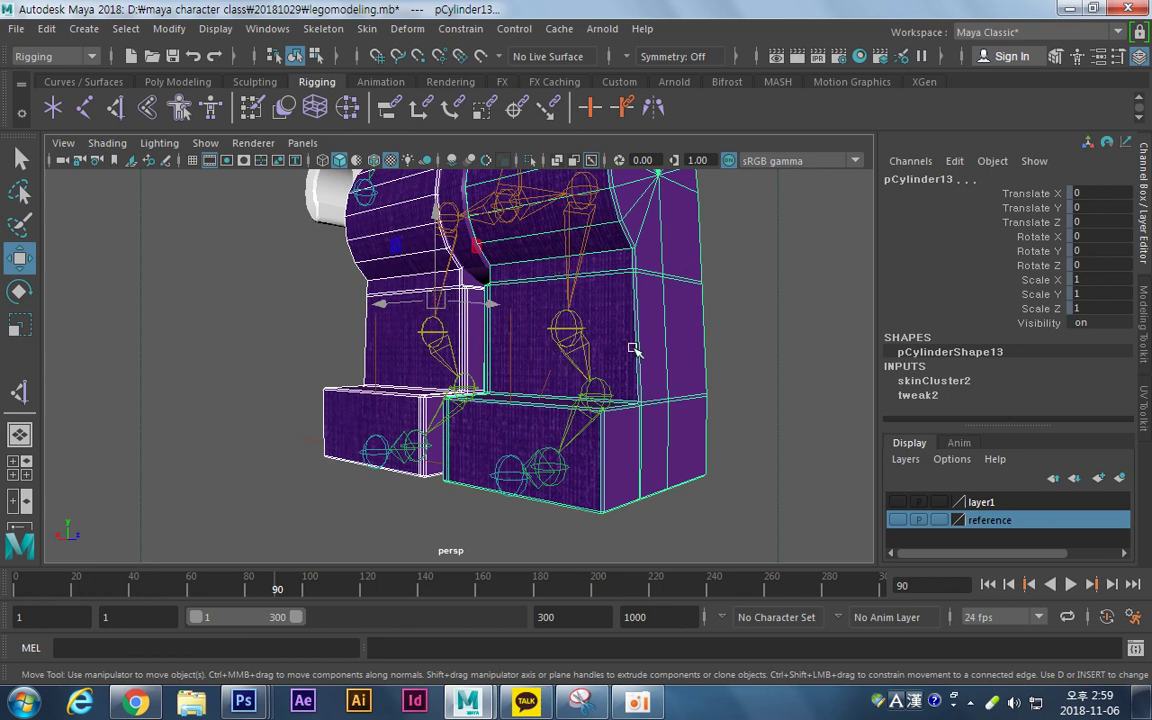
{"action": "left_click_drag", "start_coordinate": [632, 348], "coordinate": [672, 348], "text": "alt"}
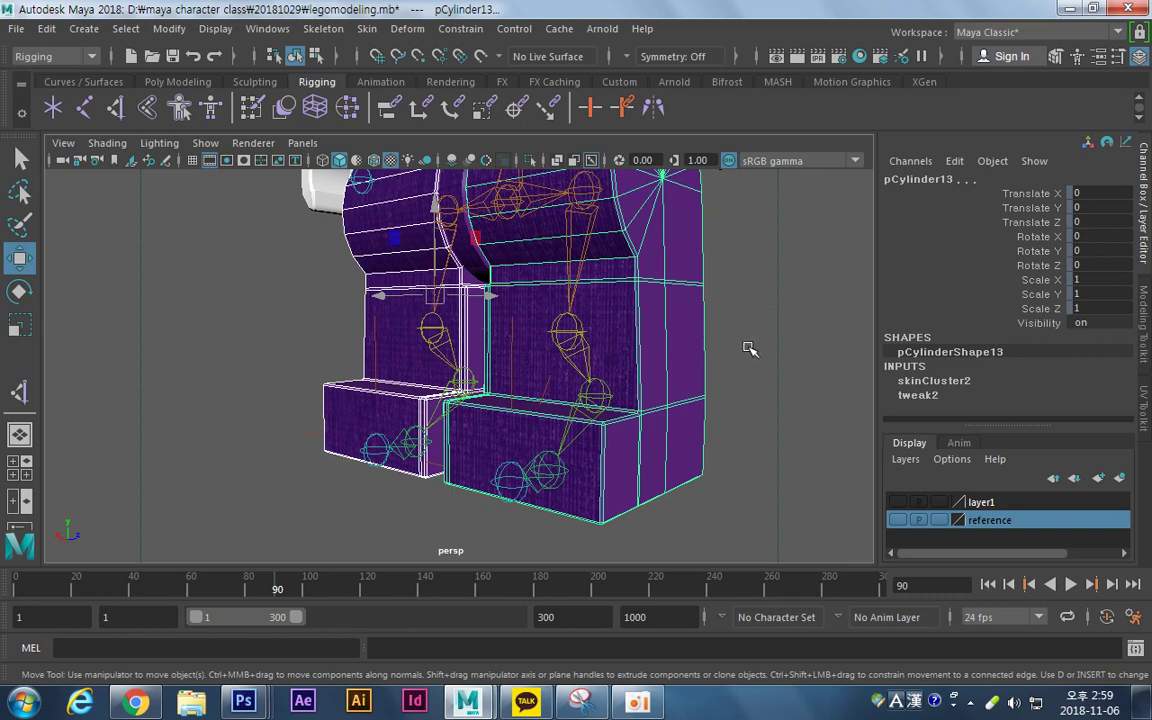
{"action": "middle_click_drag", "start_coordinate": [680, 364], "coordinate": [638, 360], "text": "alt"}
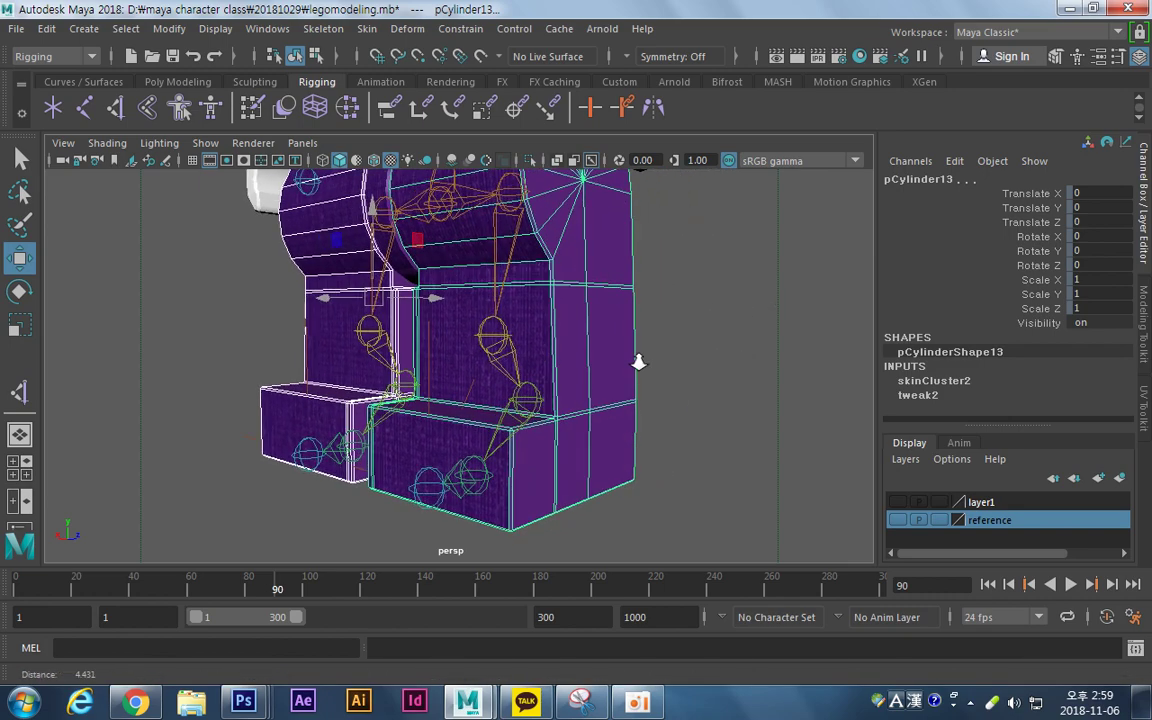
{"action": "right_click_drag", "start_coordinate": [638, 360], "coordinate": [716, 356], "text": "alt"}
{"action": "left_click_drag", "start_coordinate": [716, 356], "coordinate": [576, 355], "text": "alt"}
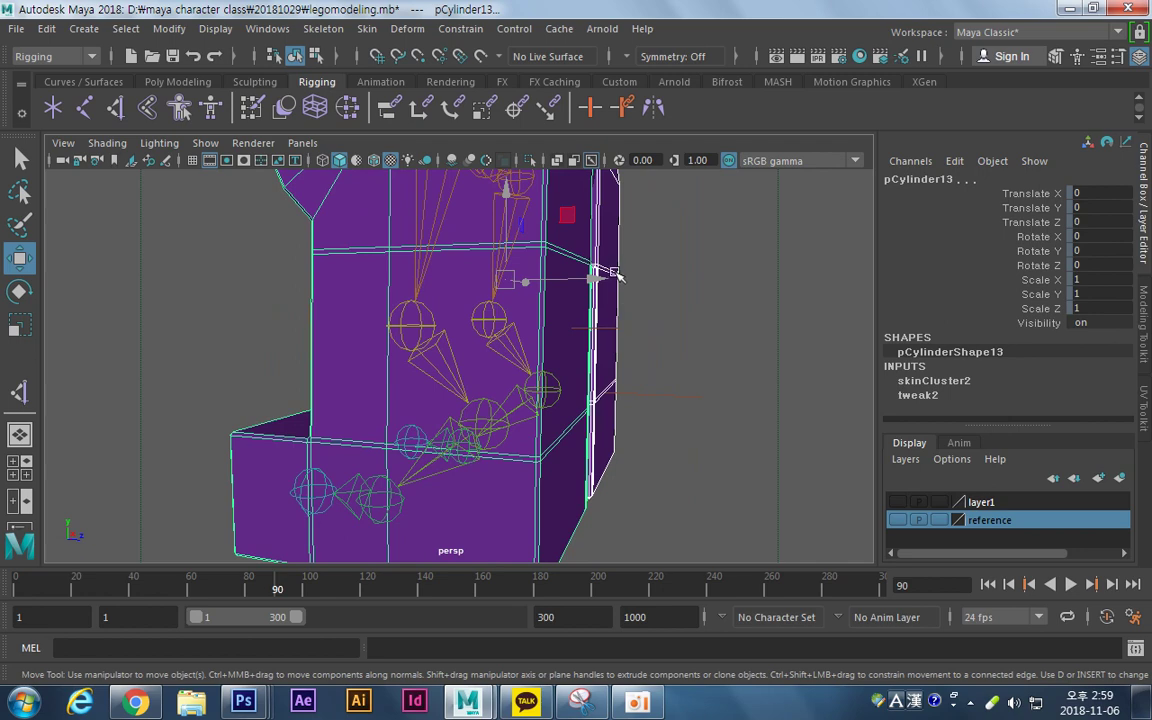
{"action": "left_click", "coordinate": [614, 272], "text": "shift"}
{"action": "left_click_drag", "start_coordinate": [617, 262], "coordinate": [615, 262]}
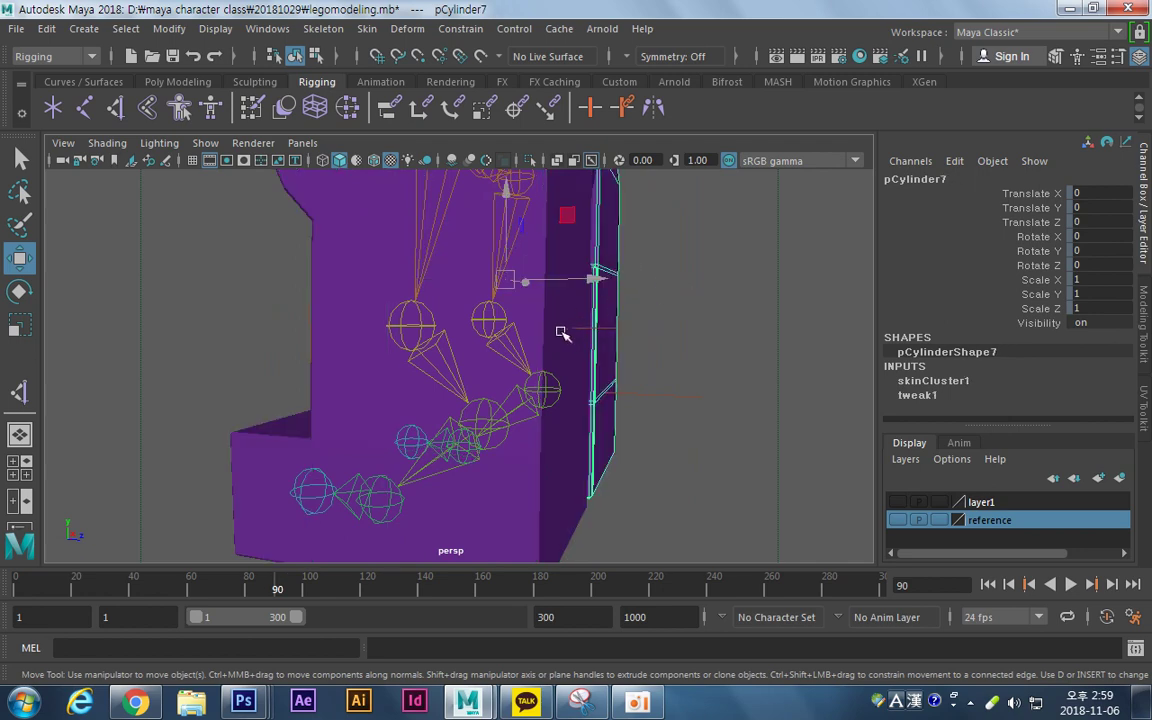
{"action": "left_click", "coordinate": [315, 274], "text": "shift"}
{"action": "middle_click_drag", "start_coordinate": [558, 398], "coordinate": [576, 380], "text": "alt"}
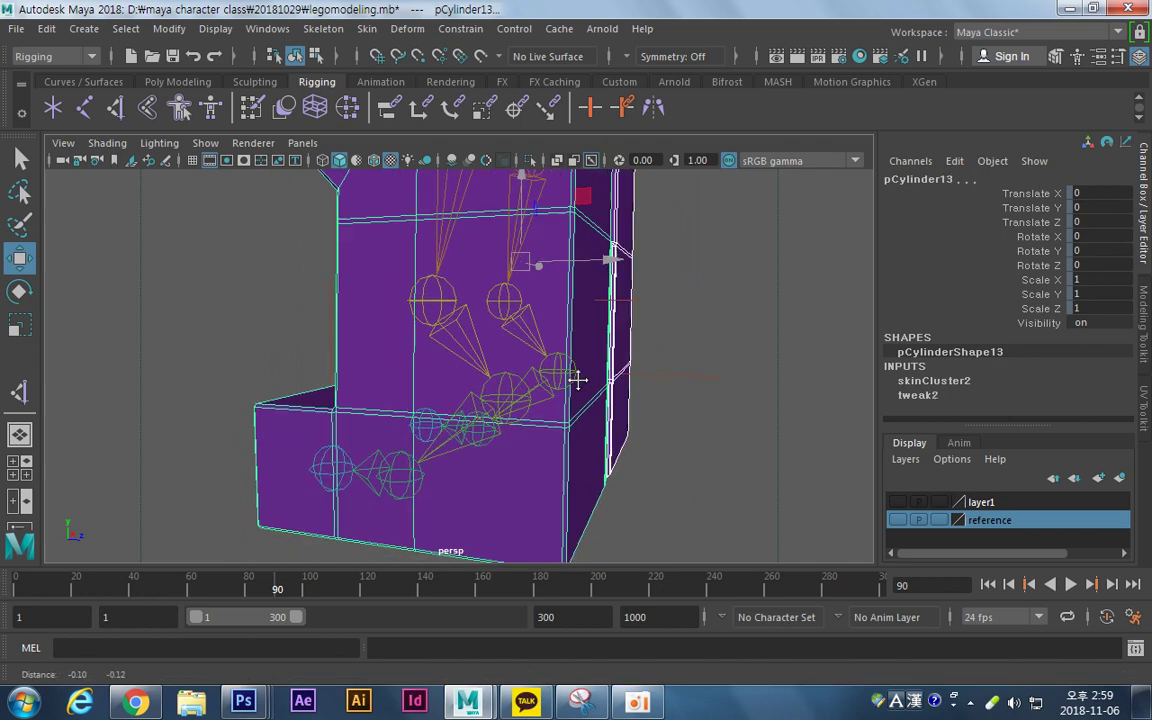
{"action": "right_click_drag", "start_coordinate": [576, 380], "coordinate": [519, 388], "text": "alt"}
{"action": "left_click_drag", "start_coordinate": [519, 388], "coordinate": [540, 395], "text": "alt"}
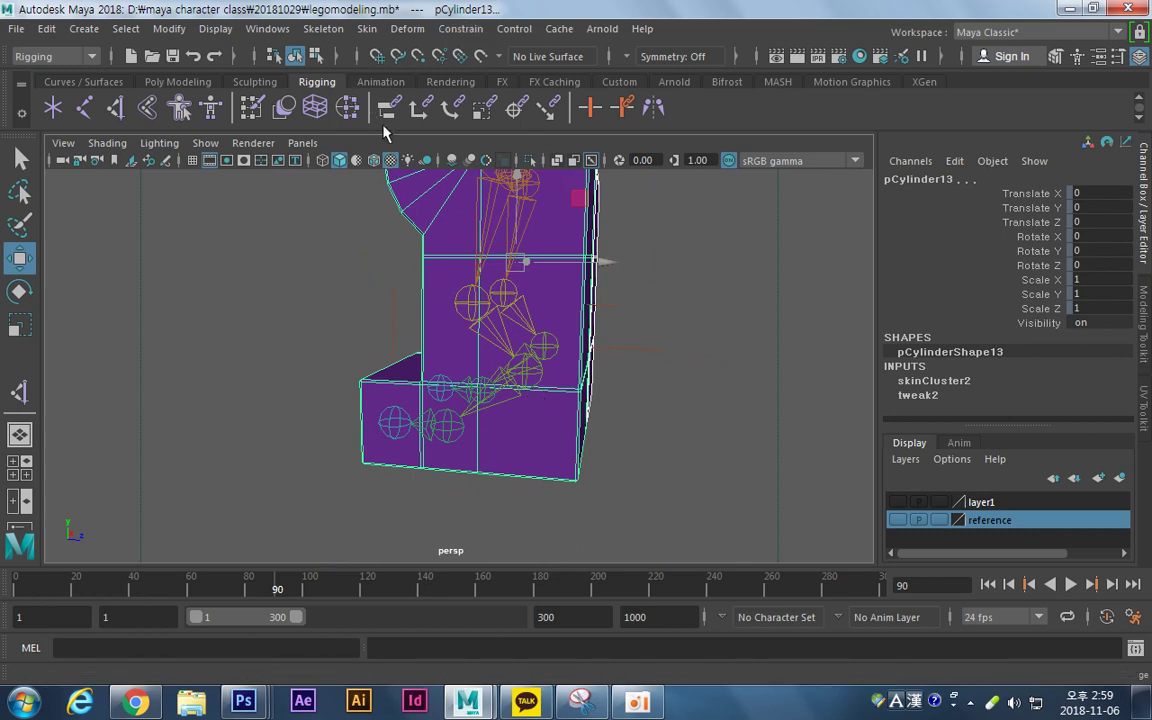
Cut three edges across the knee area of the leg meshes with Multi-Cut in the side view, fanning from the back edge to the front.
{"action": "left_click", "coordinate": [178, 81]}
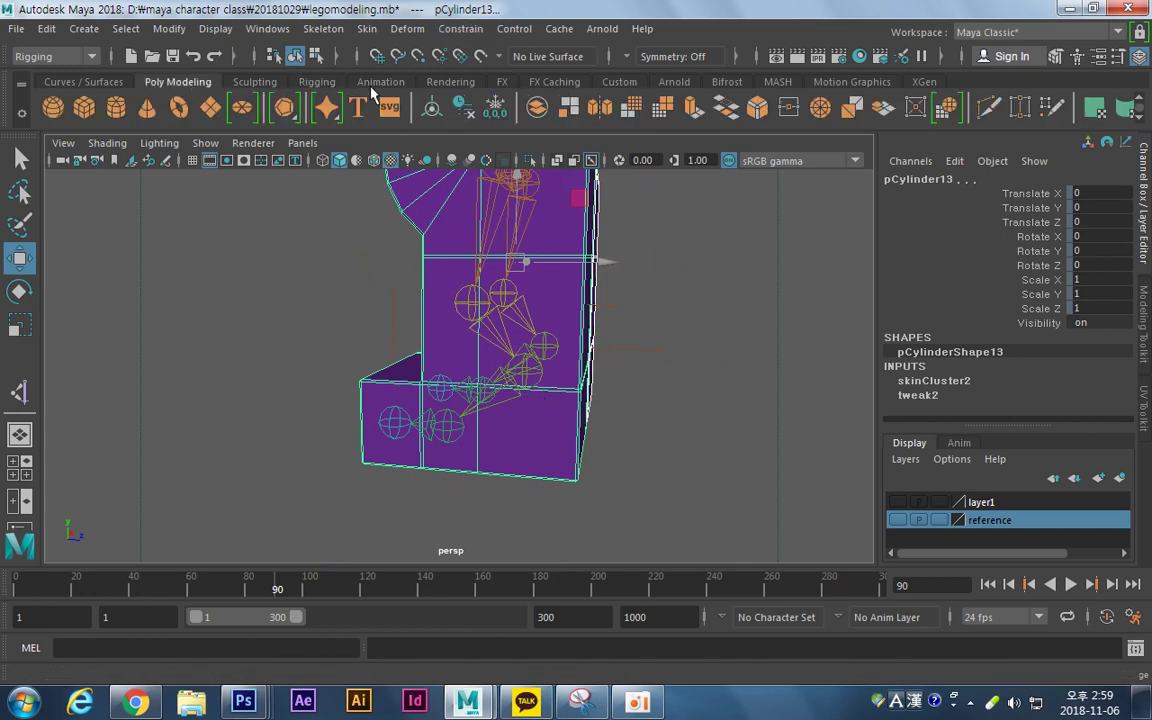
{"action": "left_click", "coordinate": [987, 107]}
{"action": "key", "text": "space"}
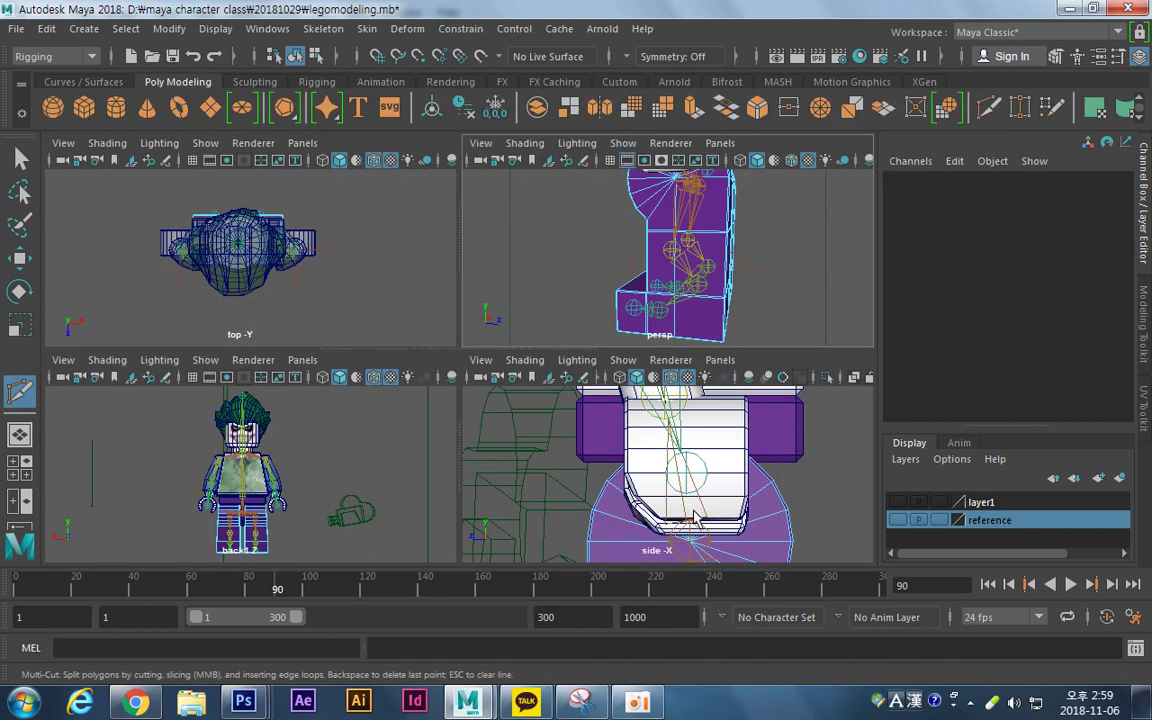
{"action": "key", "text": "space"}
{"action": "right_click_drag", "start_coordinate": [684, 517], "coordinate": [628, 370], "text": "alt"}
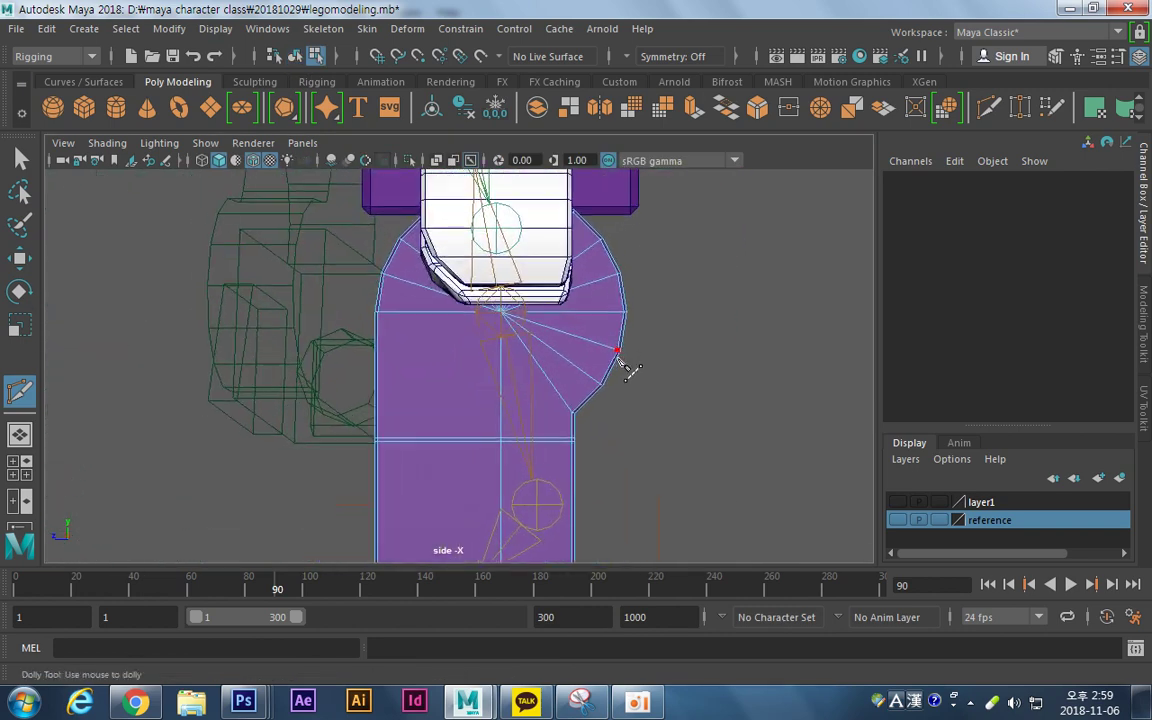
{"action": "middle_click_drag", "start_coordinate": [628, 370], "coordinate": [604, 405], "text": "alt"}
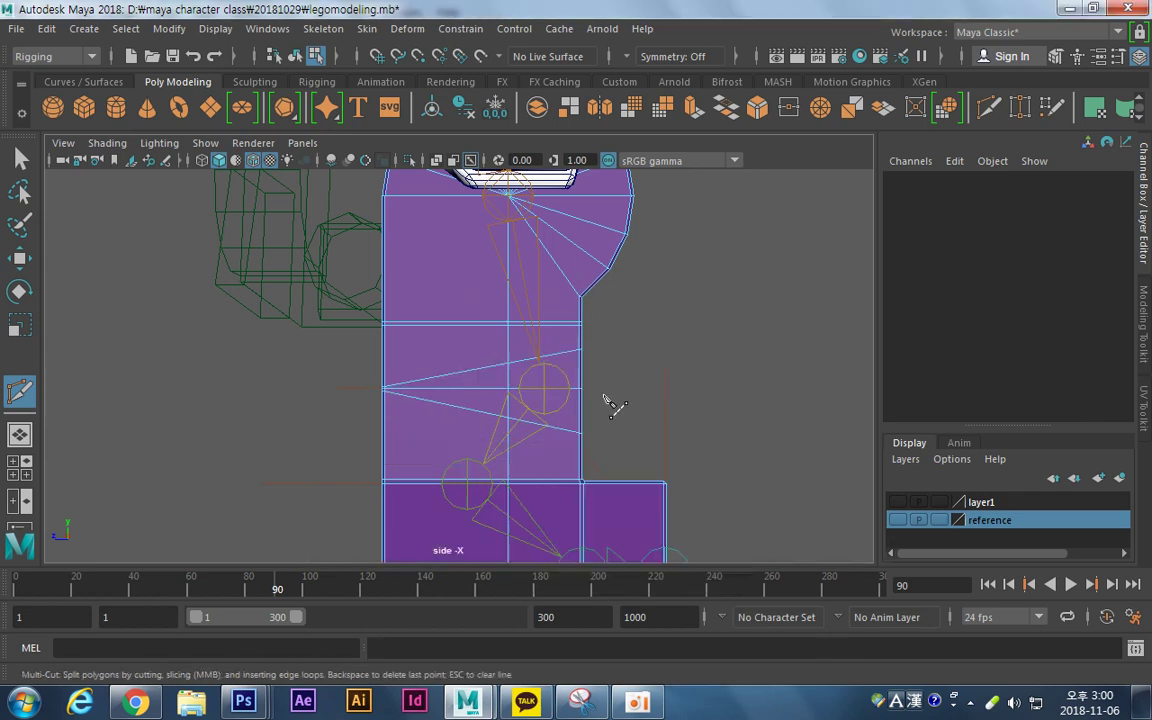
Check the cut knee edges on both legs in the perspective view, along with the left knee joint and its IK handle.
{"action": "key", "text": "space"}
{"action": "key", "text": "space"}
{"action": "left_click_drag", "start_coordinate": [423, 376], "coordinate": [590, 350], "text": "alt"}
{"action": "key", "text": "w"}
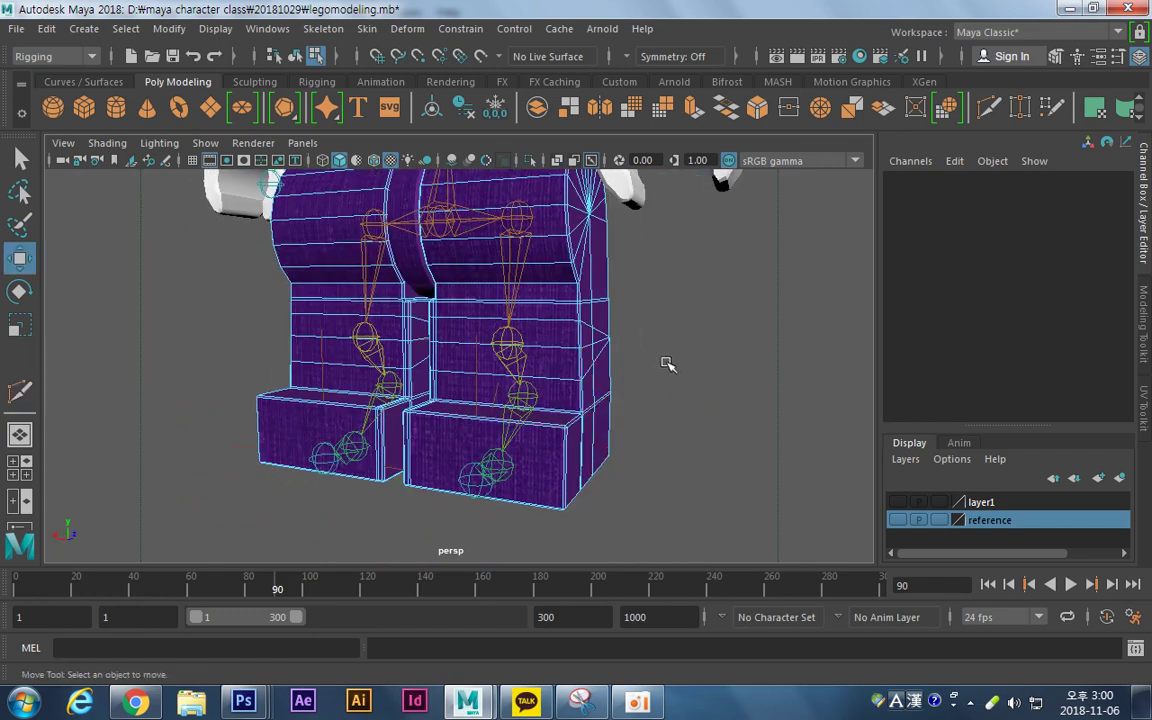
{"action": "mouse_move", "coordinate": [674, 401]}
{"action": "left_mouse_down", "text": "alt"}
{"action": "mouse_move", "coordinate": [645, 404]}
{"action": "mouse_move", "coordinate": [656, 403]}
{"action": "left_mouse_up", "text": "alt"}
{"action": "left_click_drag", "start_coordinate": [640, 350], "coordinate": [607, 366]}
{"action": "left_click_drag", "start_coordinate": [520, 410], "coordinate": [525, 410]}
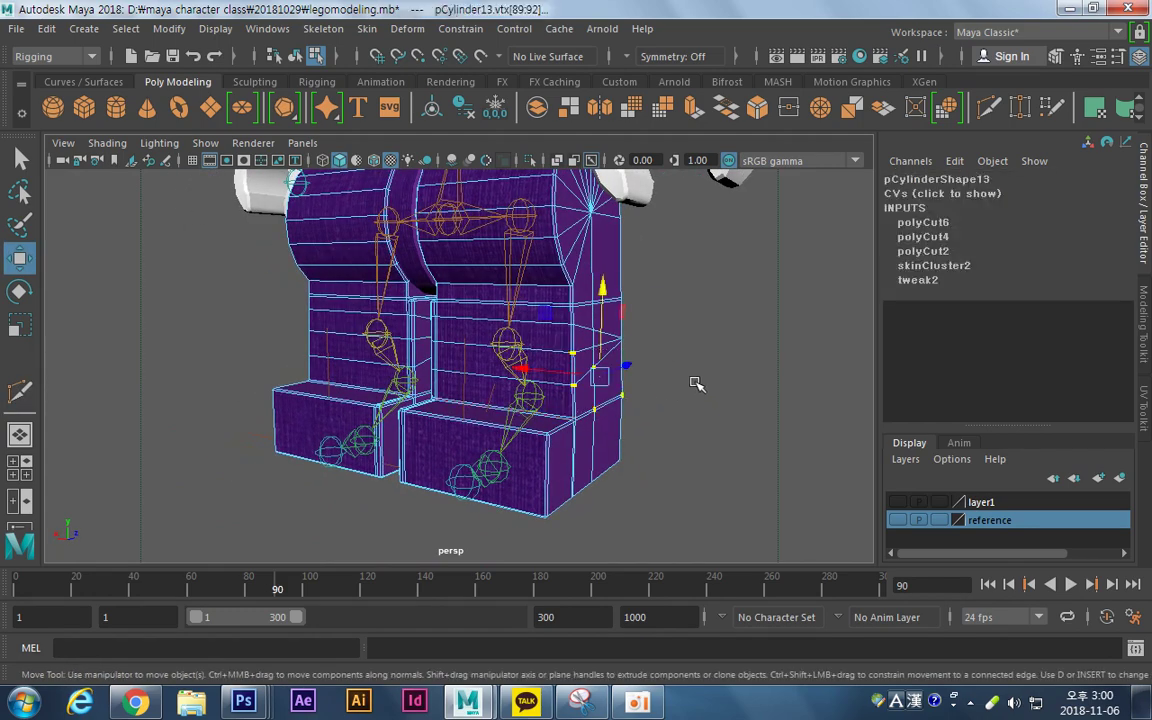
{"action": "left_click_drag", "start_coordinate": [694, 386], "coordinate": [681, 378], "text": "alt"}
{"action": "key", "text": "F8"}
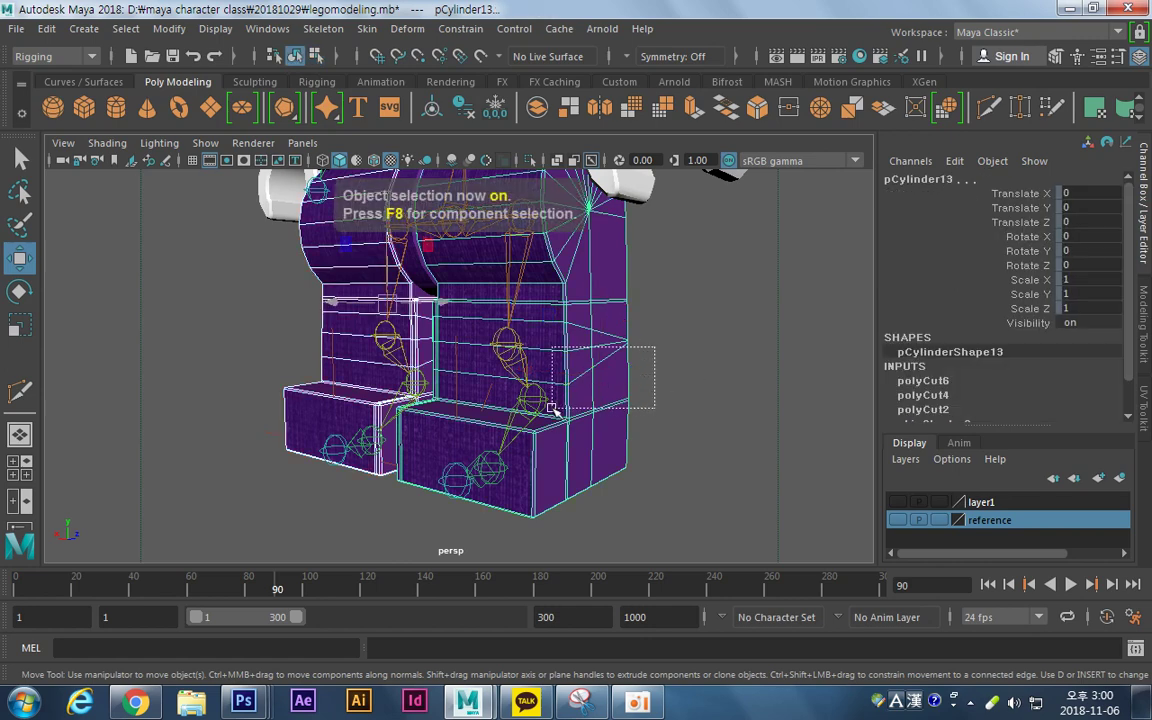
{"action": "left_click_drag", "start_coordinate": [551, 408], "coordinate": [537, 423]}
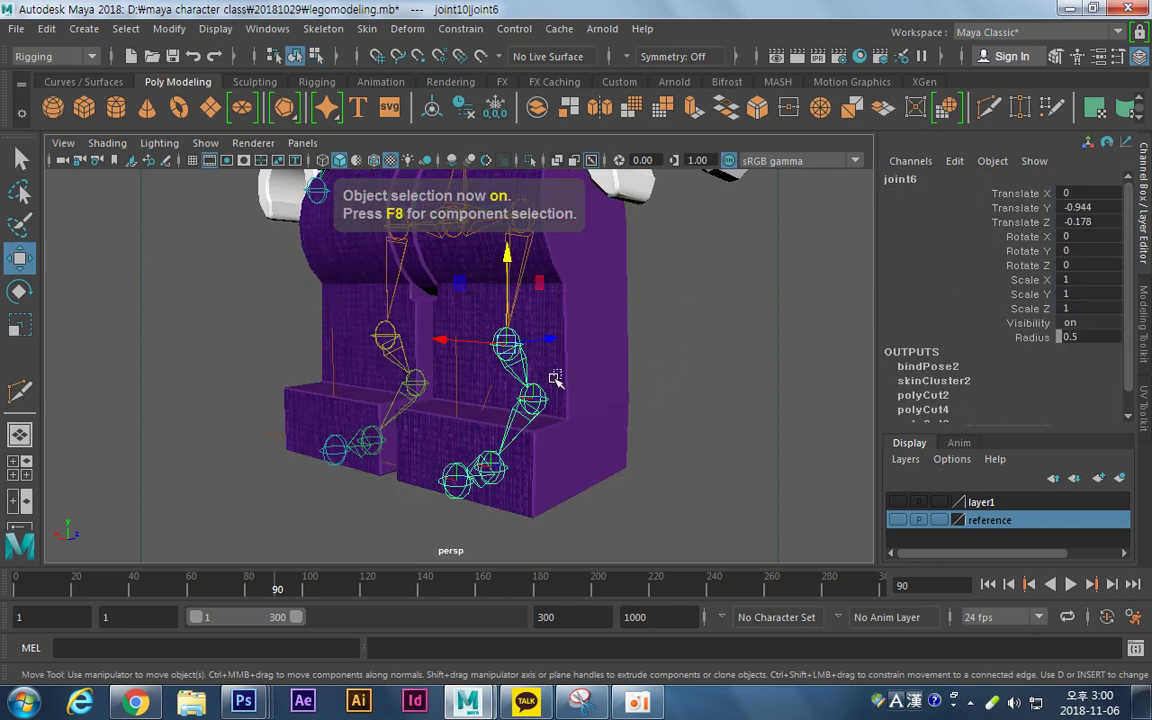
{"action": "left_click", "coordinate": [751, 411]}
{"action": "left_click_drag", "start_coordinate": [751, 411], "coordinate": [775, 387], "text": "alt"}
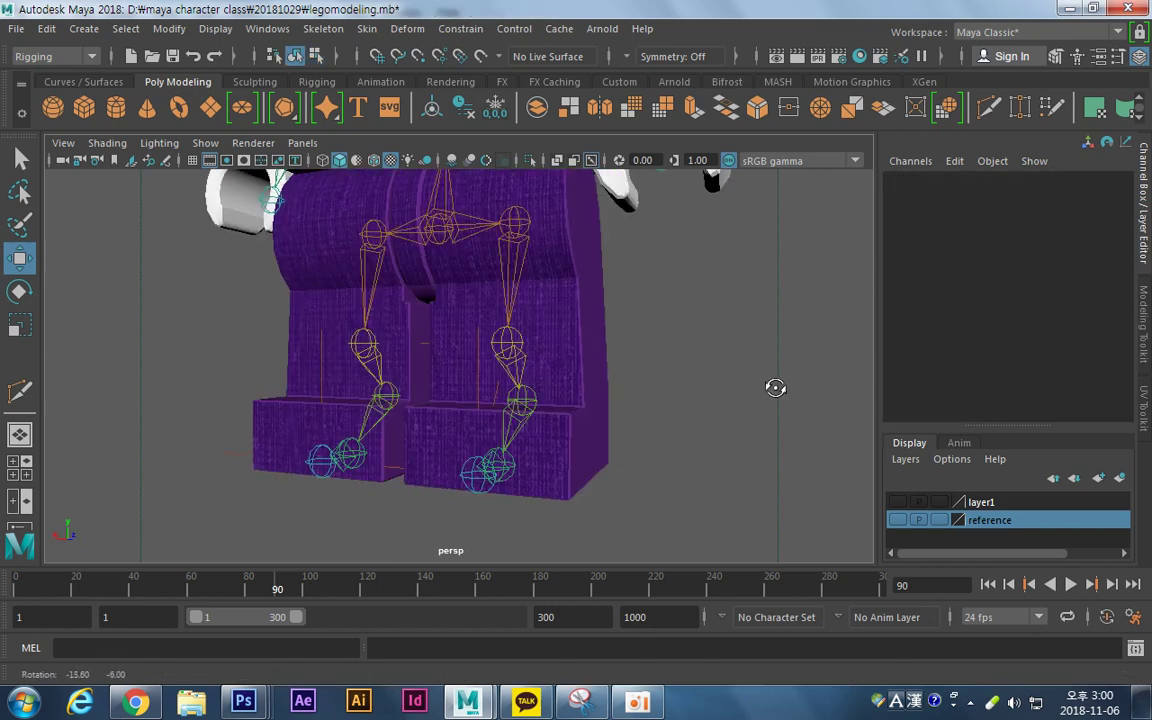
{"action": "left_click", "coordinate": [509, 337]}
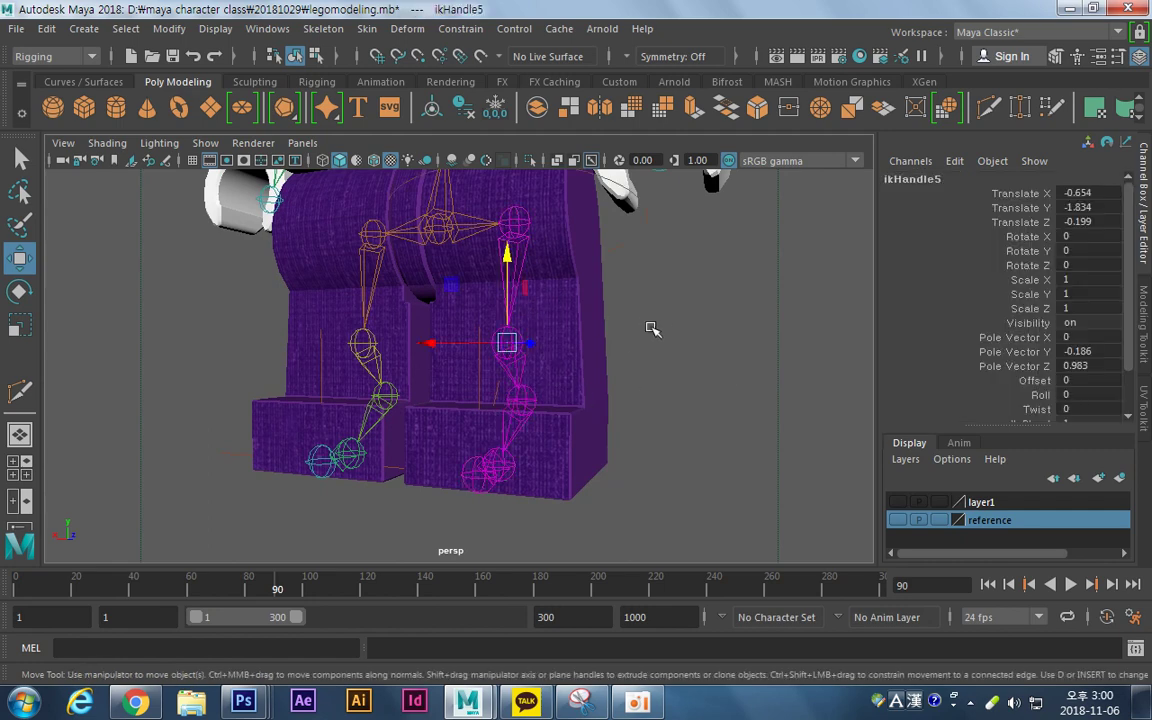
{"action": "left_click", "coordinate": [736, 327]}
Try an IK handle on the character's left leg from the hip joint to the ankle joint.
{"action": "left_click", "coordinate": [316, 81]}
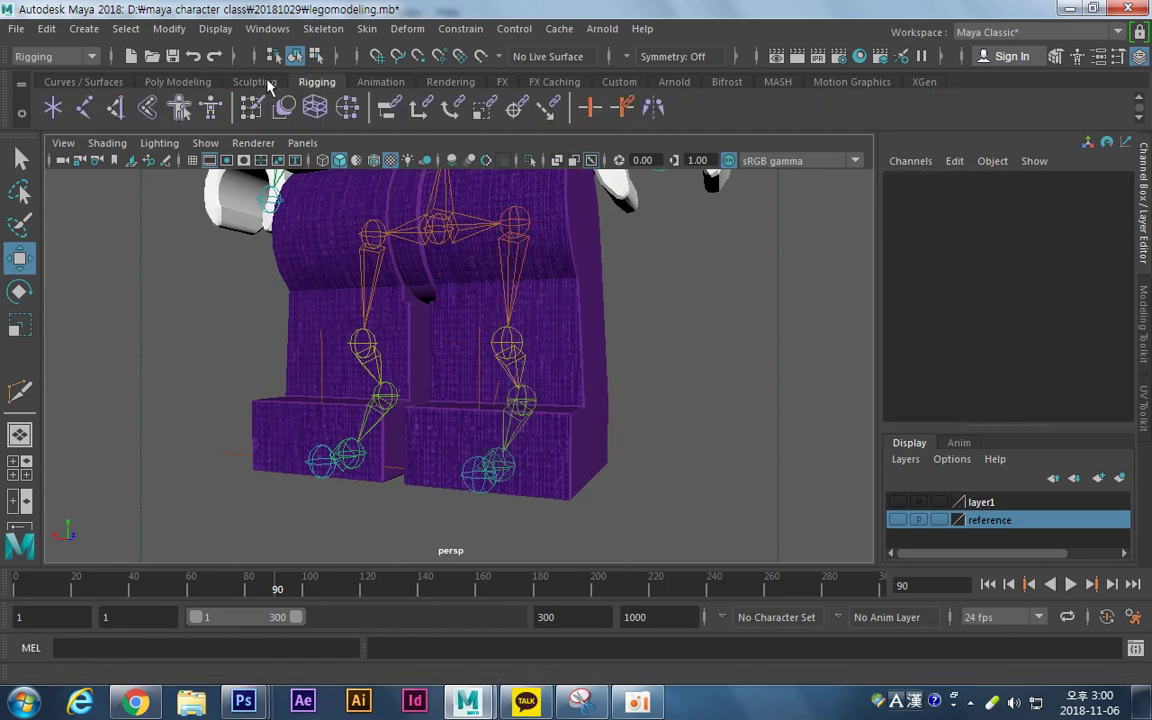
{"action": "left_click", "coordinate": [117, 110]}
{"action": "left_click_drag", "start_coordinate": [591, 265], "coordinate": [532, 270], "text": "alt"}
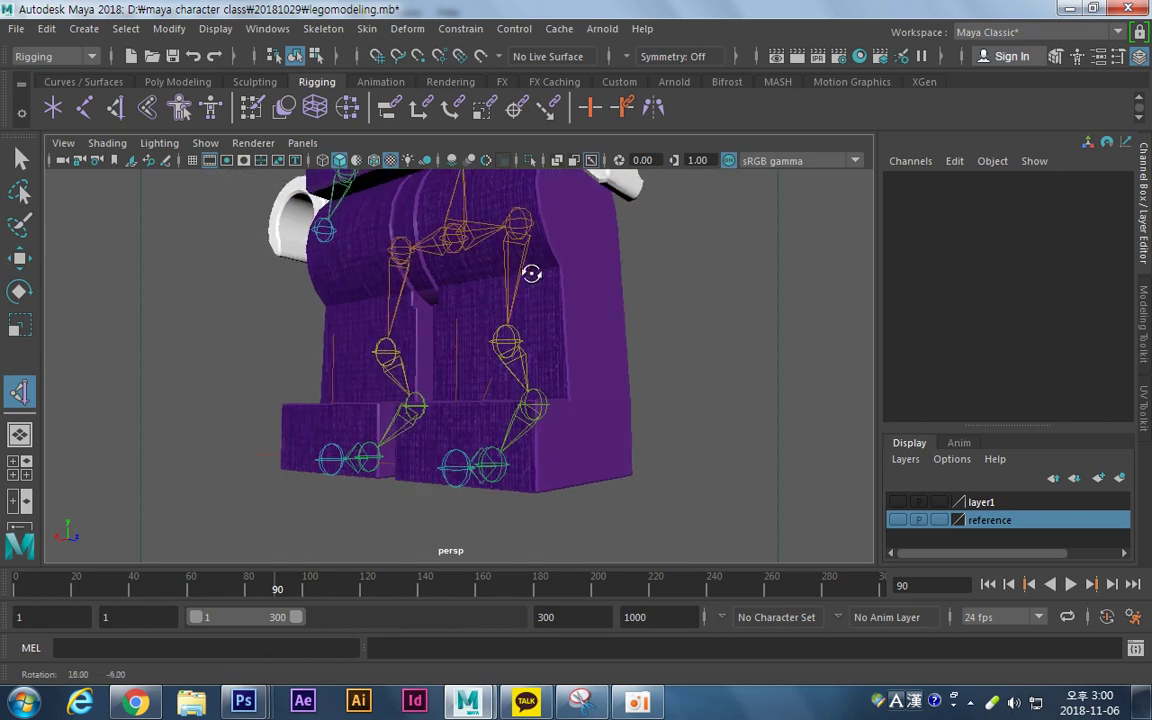
{"action": "left_click", "coordinate": [536, 401]}
{"action": "left_click", "coordinate": [546, 401]}
Test the IK handle at the left ankle by raising it, and undo the move.
{"action": "left_click_drag", "start_coordinate": [735, 390], "coordinate": [606, 384], "text": "alt"}
{"action": "left_click_drag", "start_coordinate": [540, 321], "coordinate": [368, 362]}
{"action": "key", "text": "4"}
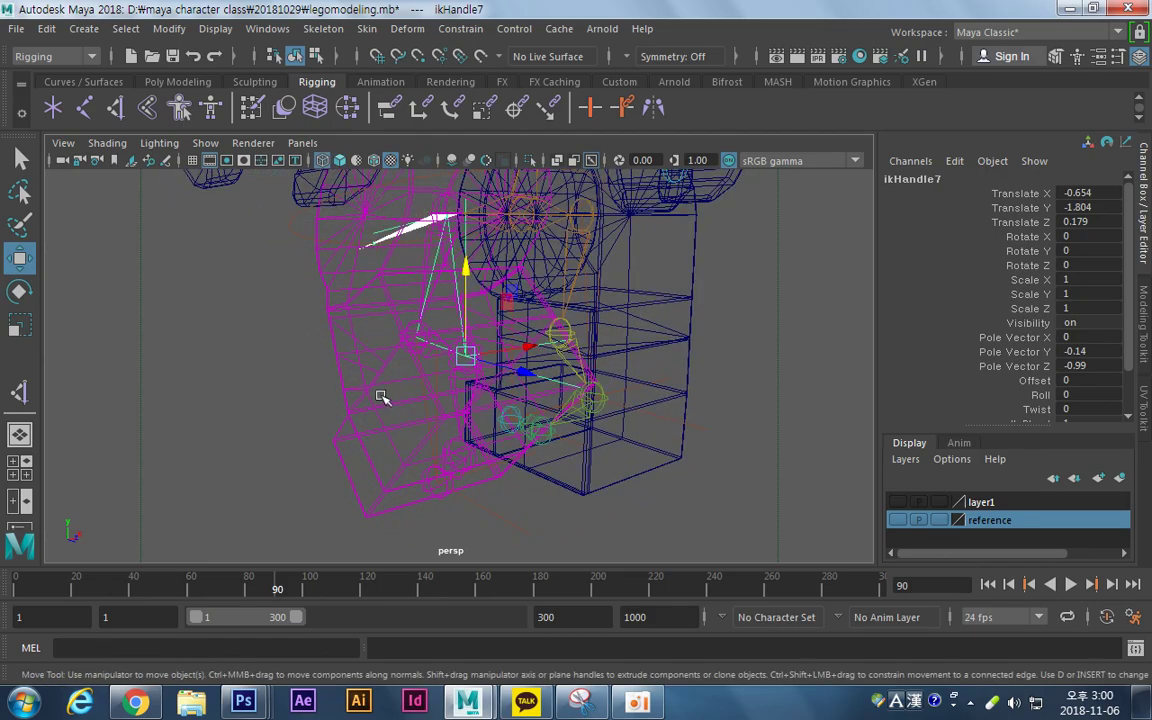
{"action": "key", "text": "ctrl+z"}
{"action": "key", "text": "5"}
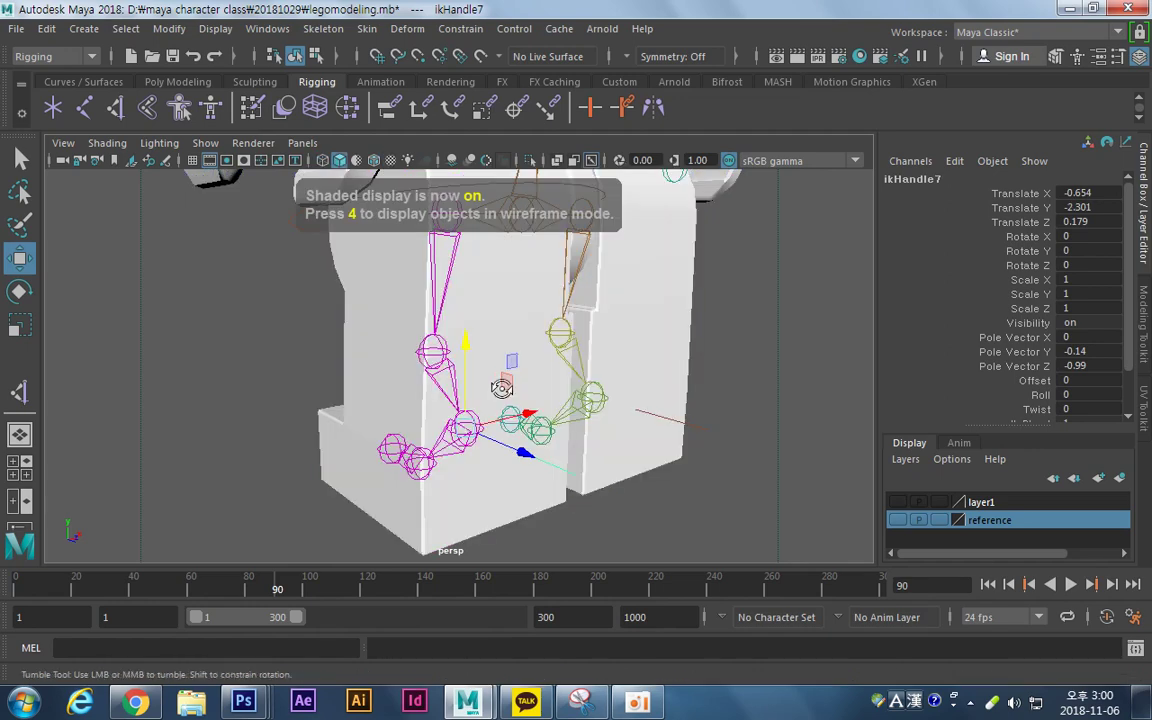
{"action": "left_click_drag", "start_coordinate": [466, 427], "coordinate": [625, 386], "text": "alt"}
{"action": "key", "text": "6"}
{"action": "left_click_drag", "start_coordinate": [631, 437], "coordinate": [710, 406], "text": "alt"}
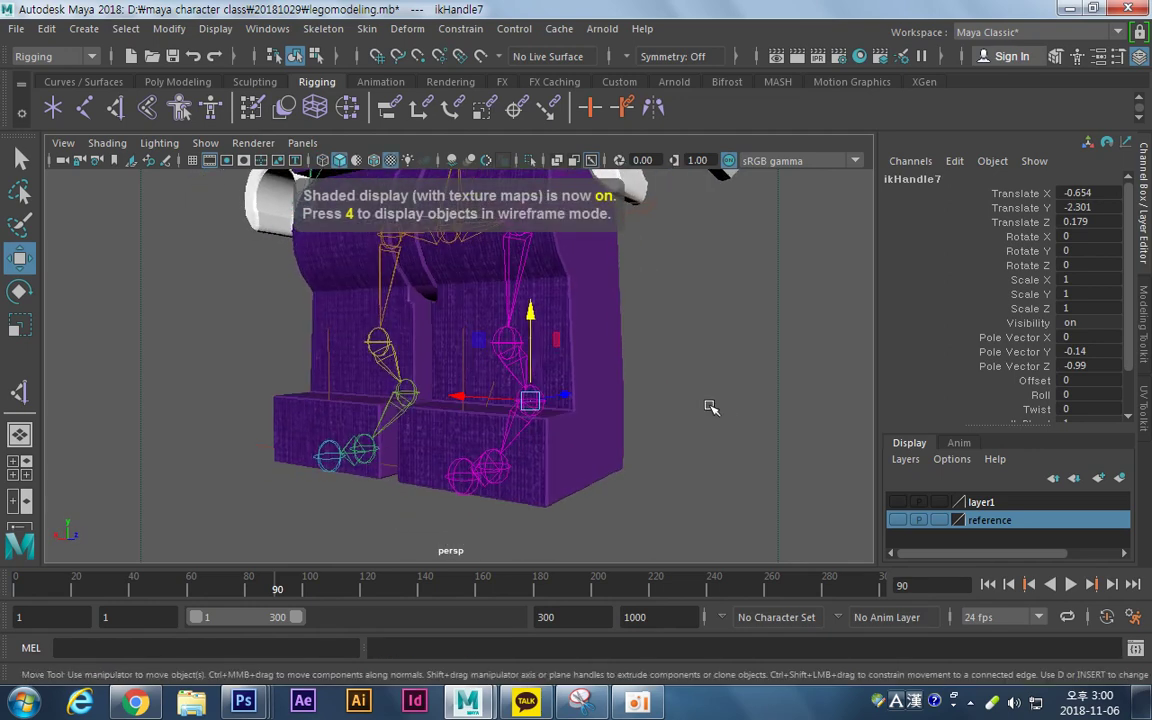
Undo the left ankle IK handle and the knee cuts on both leg meshes, restore textured shading and return to object selection.
{"action": "key", "text": "ctrl+z"}
{"action": "key", "text": "ctrl+z"}
{"action": "key", "text": "ctrl+z"}
{"action": "key", "text": "ctrl+z"}
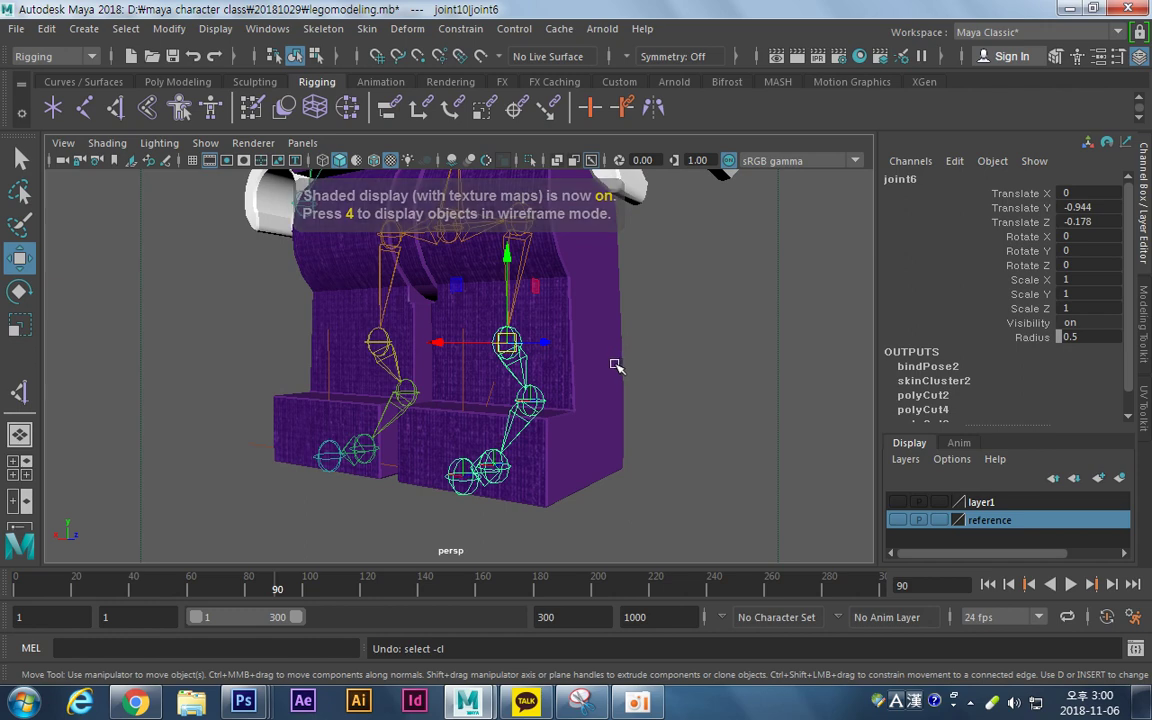
{"action": "key", "text": "4"}
{"action": "key", "text": "ctrl+z"}
{"action": "key", "text": "ctrl+z"}
{"action": "key", "text": "ctrl+z"}
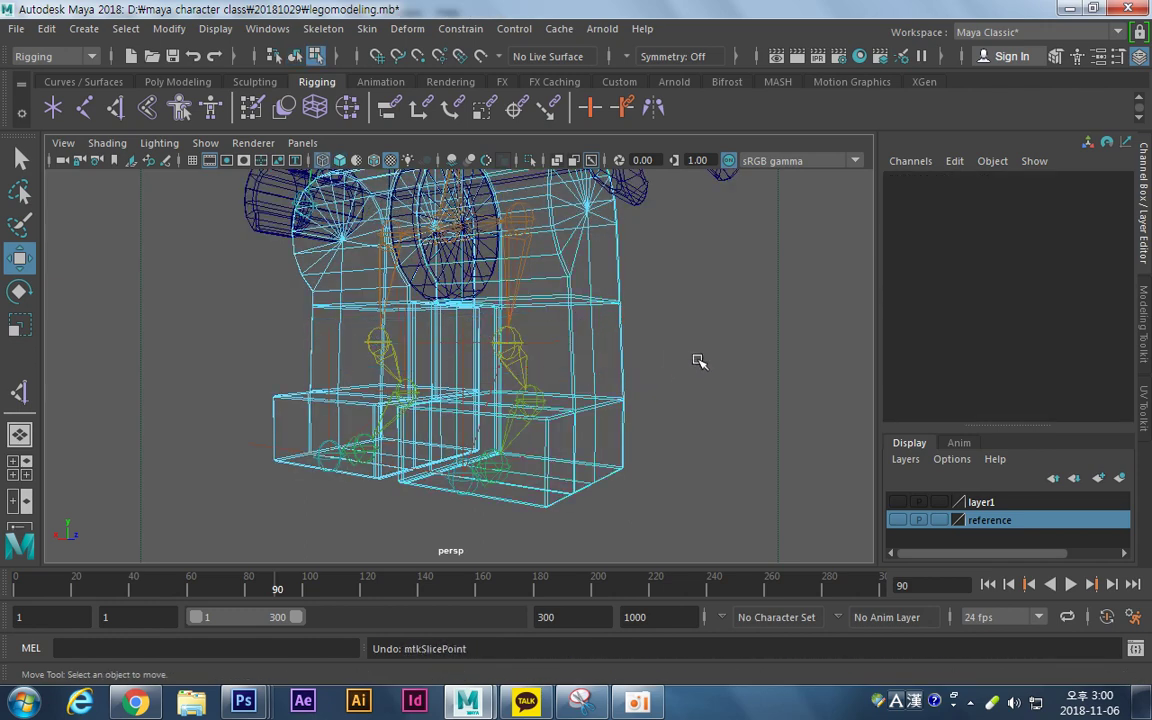
{"action": "key", "text": "5"}
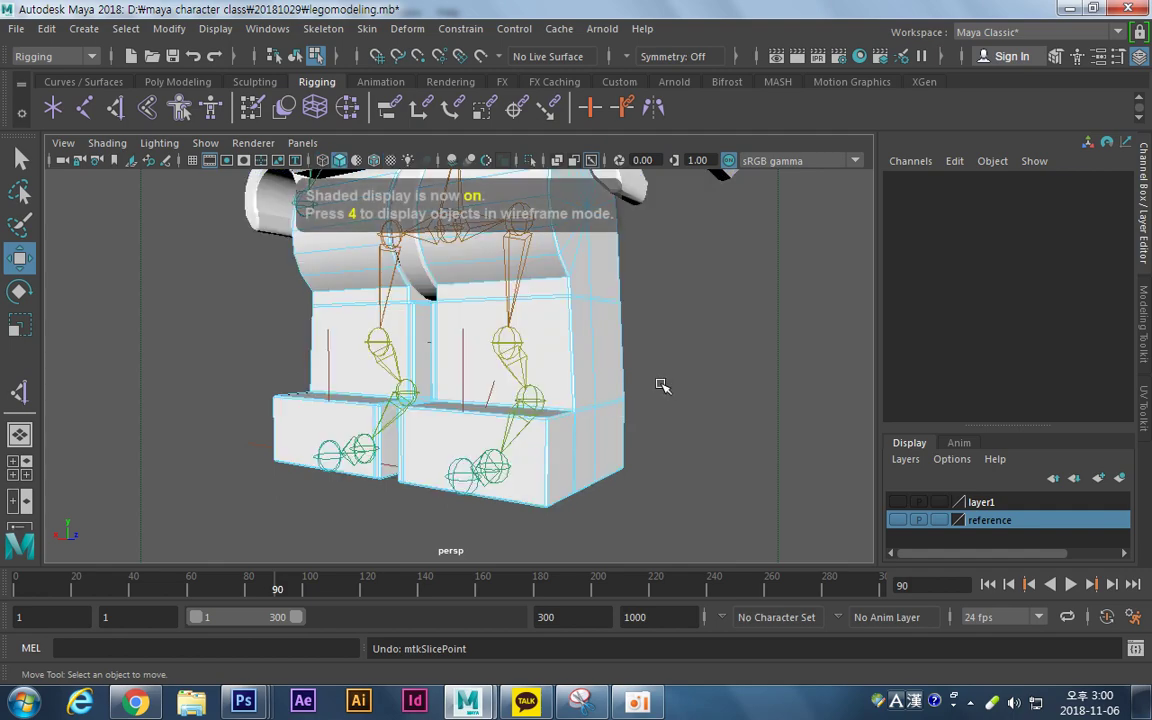
{"action": "key", "text": "6"}
{"action": "scroll", "coordinate": [630, 399], "scroll_direction": "down", "scroll_amount": 5}
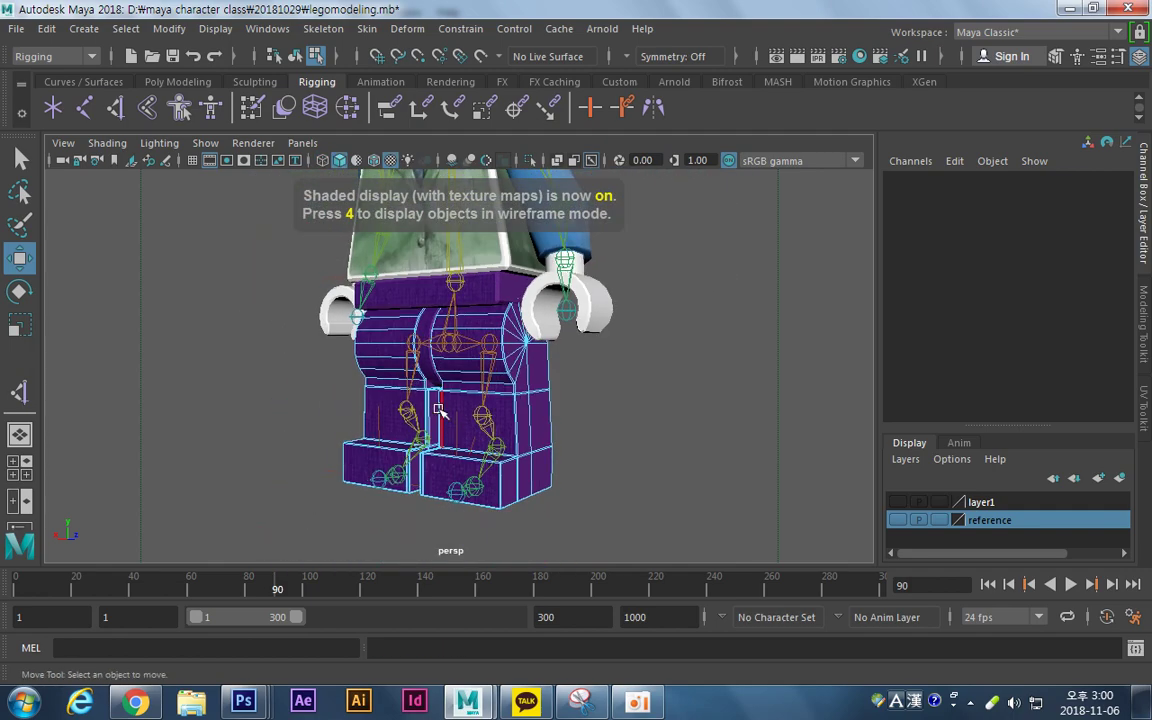
{"action": "key", "text": "F8"}
Test the IK handle at the character's left wrist by moving it up and forward, and undo the move.
{"action": "left_click_drag", "start_coordinate": [586, 342], "coordinate": [562, 445], "text": "alt"}
{"action": "left_click_drag", "start_coordinate": [630, 418], "coordinate": [712, 429], "text": "alt"}
{"action": "left_click", "coordinate": [630, 393]}
{"action": "middle_click_drag", "start_coordinate": [475, 350], "coordinate": [553, 386], "text": "alt"}
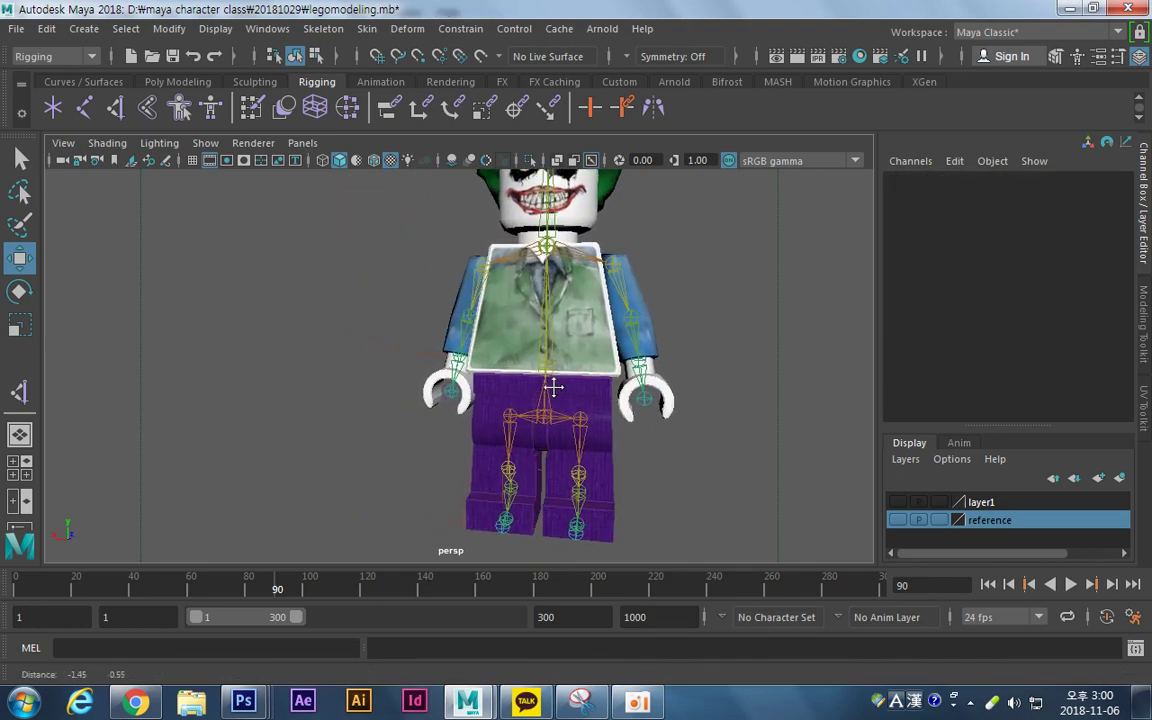
{"action": "left_click_drag", "start_coordinate": [553, 386], "coordinate": [592, 365], "text": "alt"}
{"action": "middle_click_drag", "start_coordinate": [592, 365], "coordinate": [582, 366], "text": "alt"}
{"action": "left_click_drag", "start_coordinate": [647, 341], "coordinate": [594, 396]}
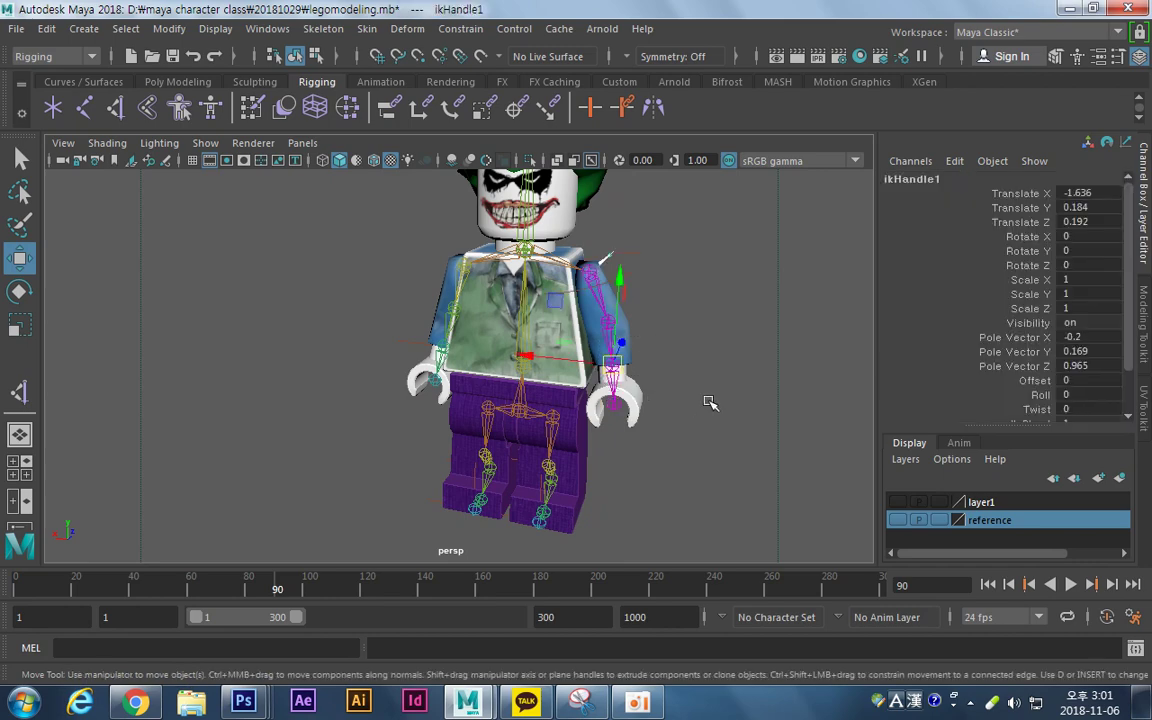
{"action": "left_click_drag", "start_coordinate": [708, 402], "coordinate": [537, 316], "text": "alt"}
{"action": "middle_click_drag", "start_coordinate": [619, 316], "coordinate": [570, 291]}
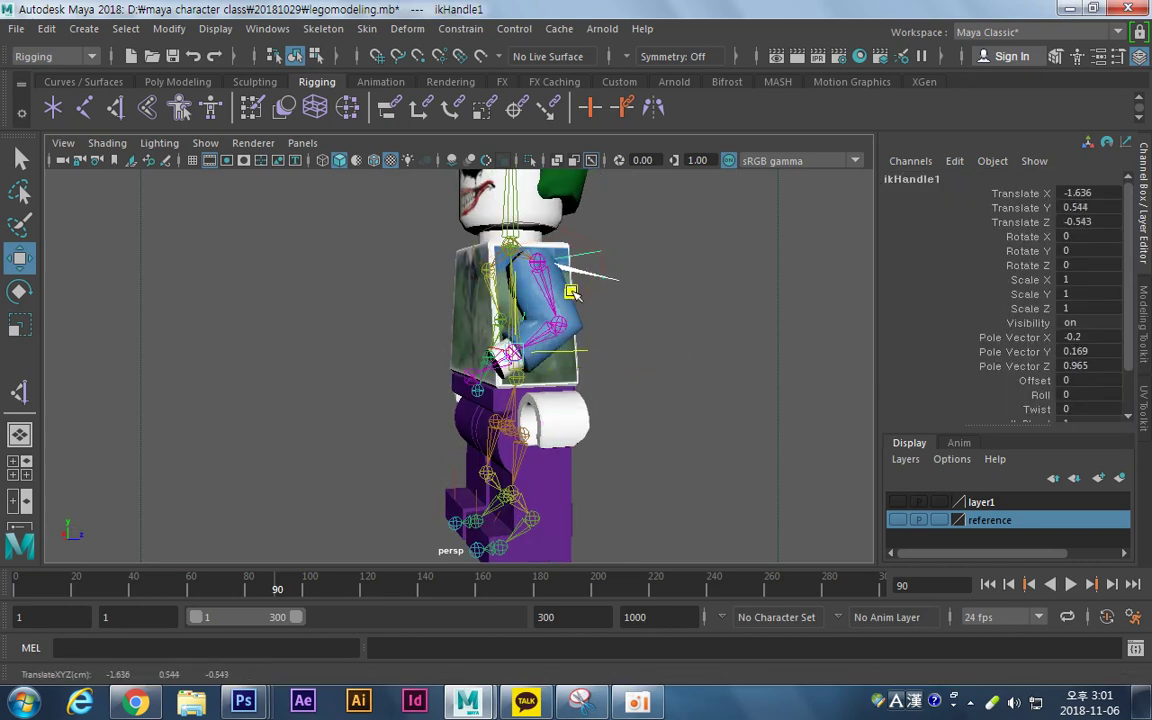
{"action": "left_click_drag", "start_coordinate": [603, 284], "coordinate": [597, 298]}
{"action": "key", "text": "ctrl+z"}
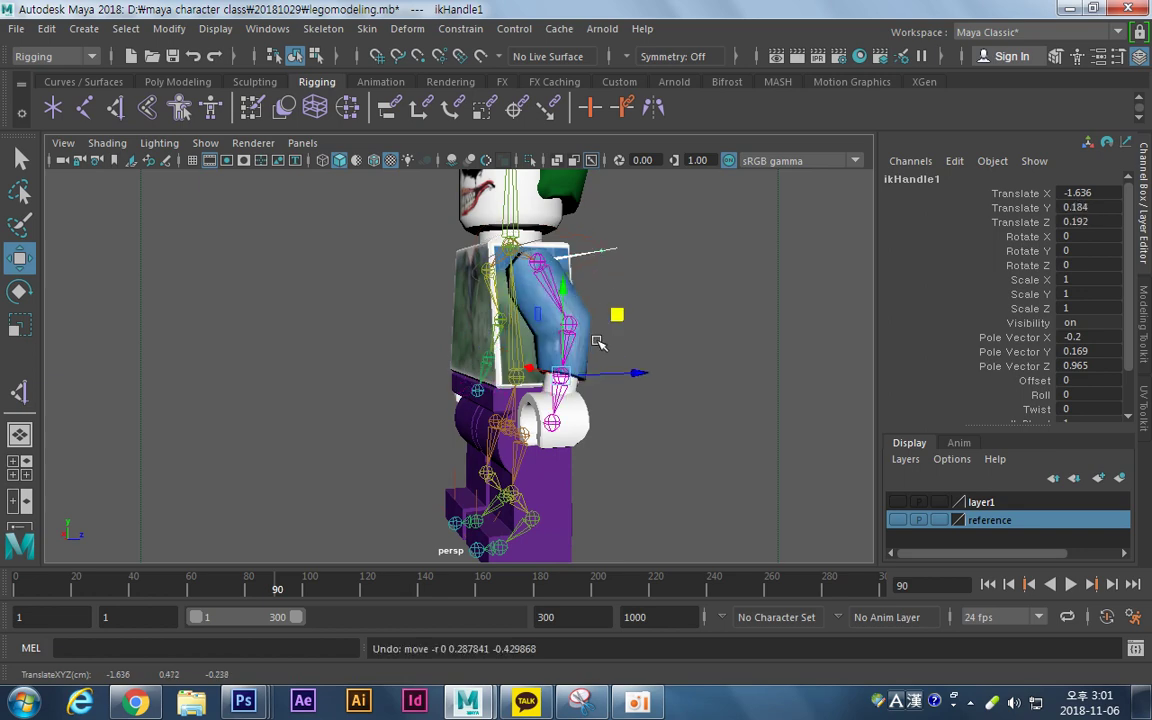
Examine the left arm's elbow joint and the sleeve mesh edges around it up close, and check the whole character.
{"action": "left_click", "coordinate": [572, 321]}
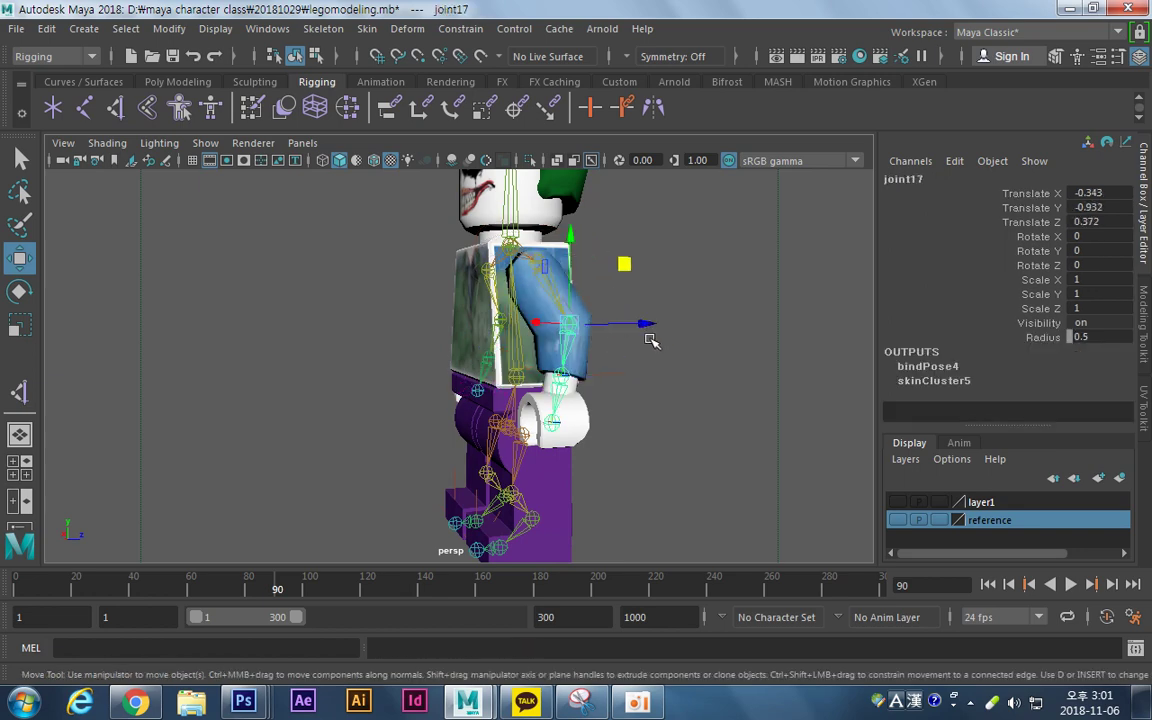
{"action": "left_click", "coordinate": [586, 330]}
{"action": "key", "text": "f"}
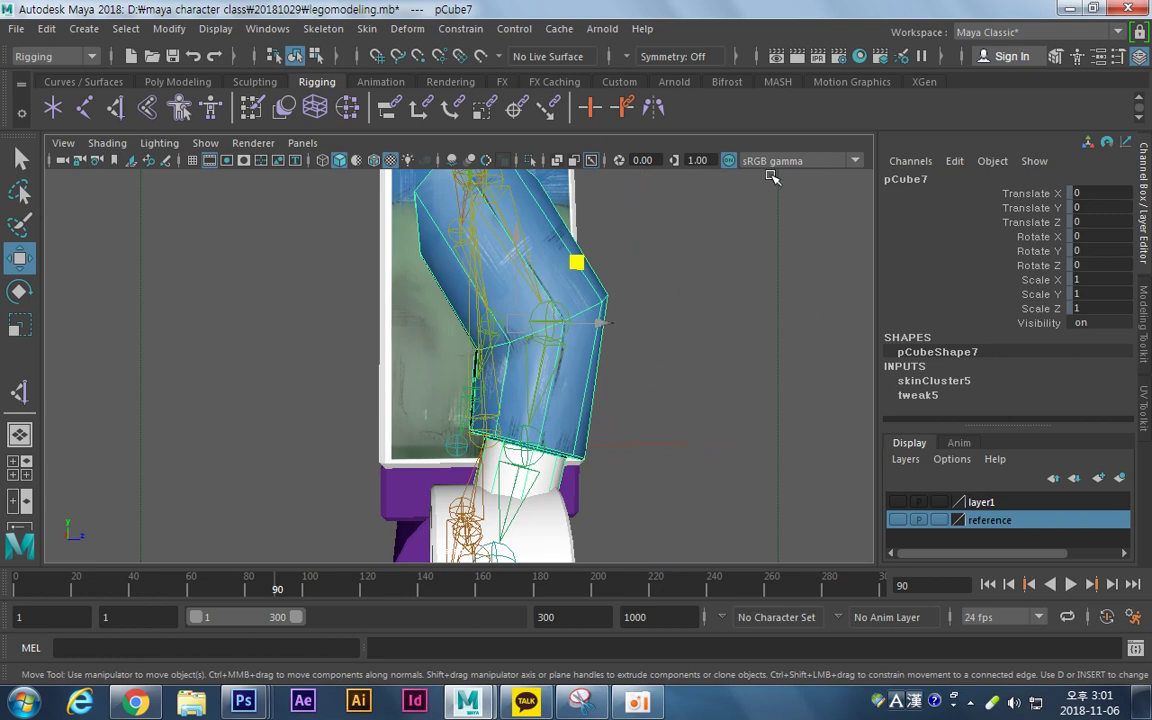
{"action": "middle_click_drag", "start_coordinate": [654, 353], "coordinate": [707, 391], "text": "alt"}
{"action": "right_click_drag", "start_coordinate": [707, 391], "coordinate": [489, 403], "text": "alt"}
{"action": "mouse_move", "coordinate": [489, 403]}
{"action": "left_mouse_down", "text": "alt"}
{"action": "mouse_move", "coordinate": [651, 401]}
{"action": "mouse_move", "coordinate": [663, 415]}
{"action": "mouse_move", "coordinate": [597, 334]}
{"action": "mouse_move", "coordinate": [540, 360]}
{"action": "mouse_move", "coordinate": [462, 371]}
{"action": "mouse_move", "coordinate": [689, 366]}
{"action": "mouse_move", "coordinate": [455, 336]}
{"action": "mouse_move", "coordinate": [471, 381]}
{"action": "mouse_move", "coordinate": [505, 394]}
{"action": "left_mouse_up", "text": "alt"}
{"action": "key", "text": "F8"}
{"action": "key", "text": "F8"}
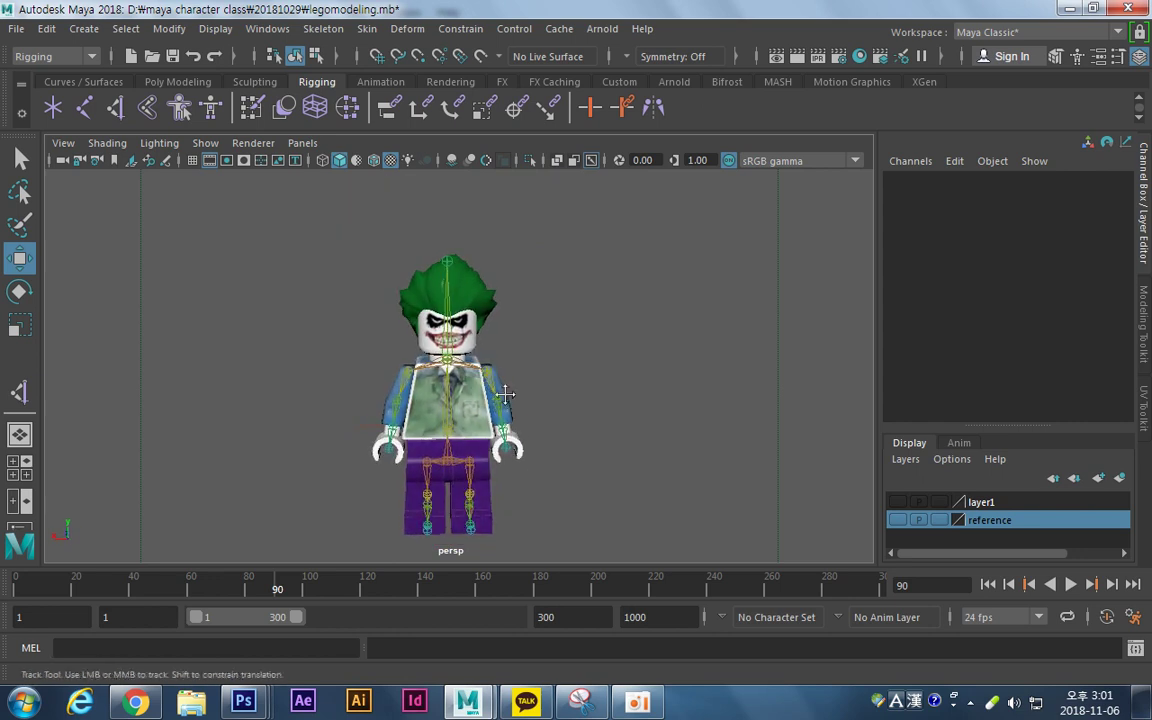
Create a NURBS circle and lower it to foot level at Translate Y -2.851.
{"action": "middle_click_drag", "start_coordinate": [505, 394], "coordinate": [518, 333], "text": "alt"}
{"action": "right_click_drag", "start_coordinate": [518, 333], "coordinate": [575, 358], "text": "alt"}
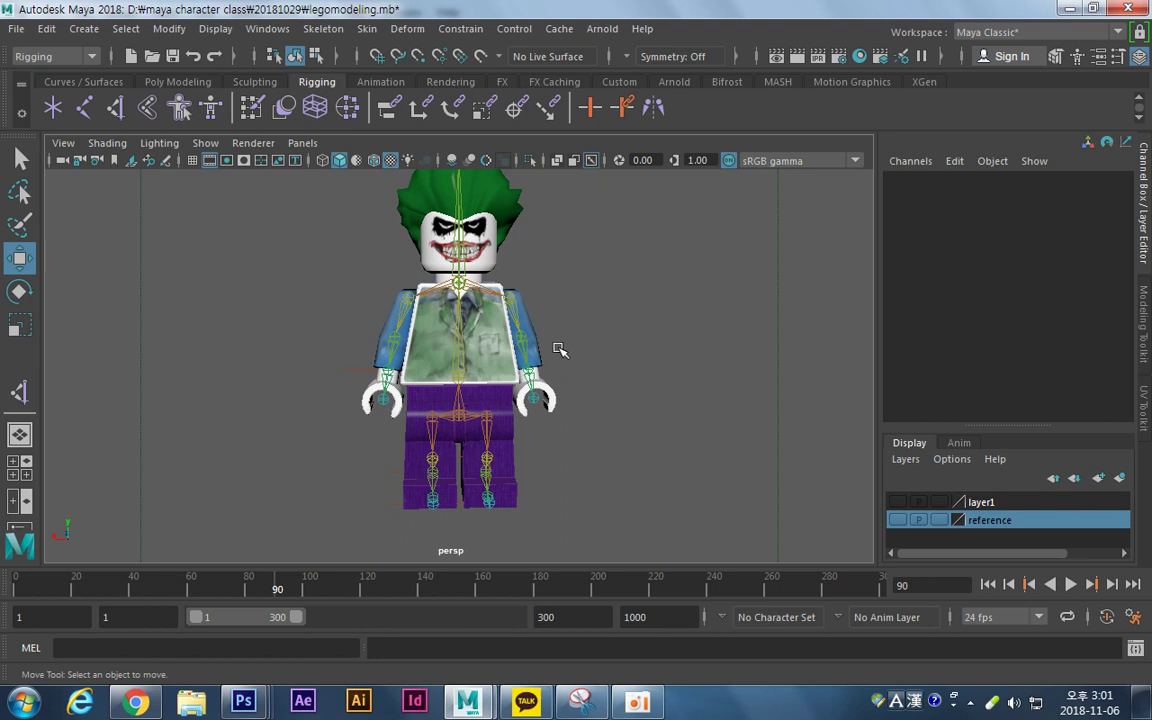
{"action": "left_click", "coordinate": [108, 82]}
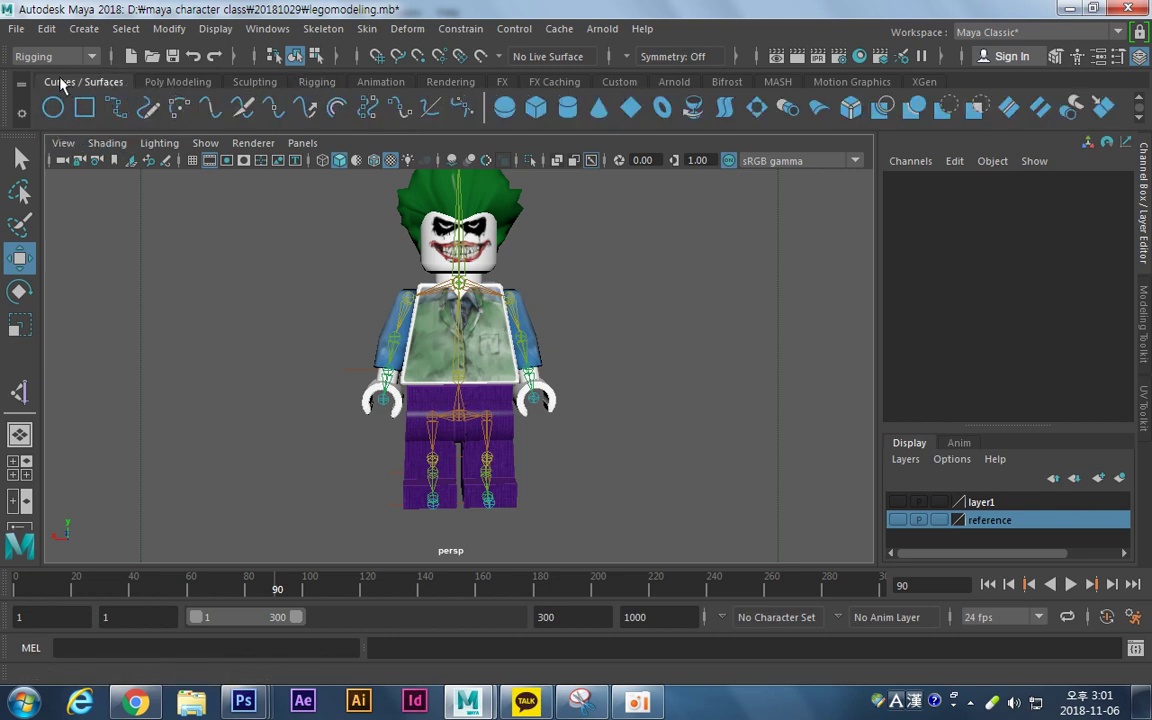
{"action": "left_click", "coordinate": [53, 108]}
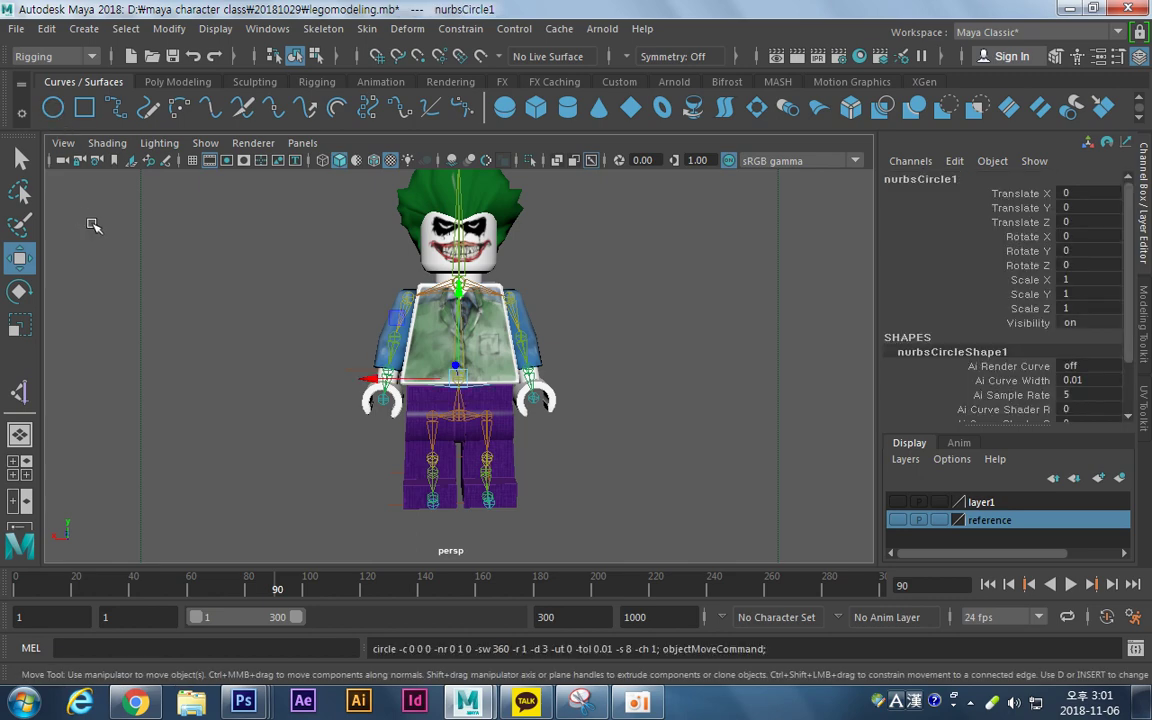
{"action": "mouse_move", "coordinate": [334, 373]}
{"action": "left_mouse_down", "text": "alt"}
{"action": "mouse_move", "coordinate": [483, 338]}
{"action": "mouse_move", "coordinate": [523, 389]}
{"action": "mouse_move", "coordinate": [438, 285]}
{"action": "mouse_move", "coordinate": [450, 553]}
{"action": "mouse_move", "coordinate": [576, 388]}
{"action": "mouse_move", "coordinate": [558, 365]}
{"action": "mouse_move", "coordinate": [489, 411]}
{"action": "mouse_move", "coordinate": [437, 426]}
{"action": "left_mouse_up", "text": "alt"}
{"action": "key", "text": "4"}
{"action": "right_click_drag", "start_coordinate": [437, 426], "coordinate": [674, 425], "text": "alt"}
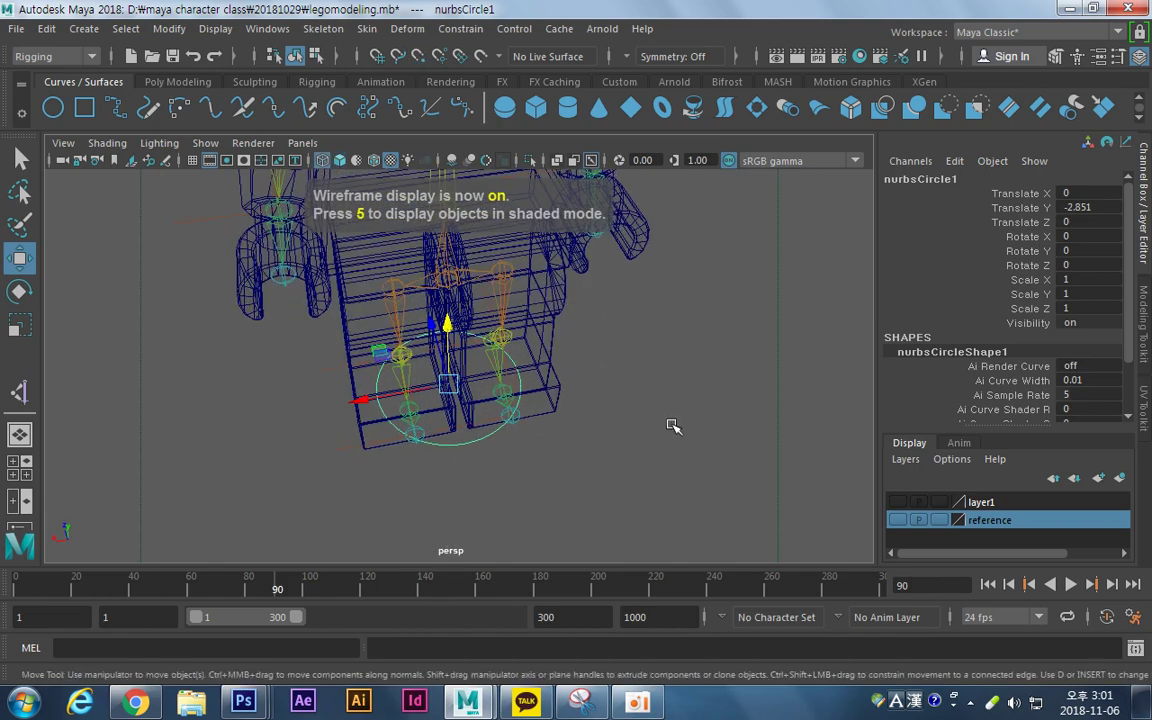
Move the circle to Translate X 0.716 around the character's right foot and narrow it to Scale X 0.569.
{"action": "left_click_drag", "start_coordinate": [674, 425], "coordinate": [502, 437], "text": "alt"}
{"action": "middle_click_drag", "start_coordinate": [530, 383], "coordinate": [552, 390], "text": "alt"}
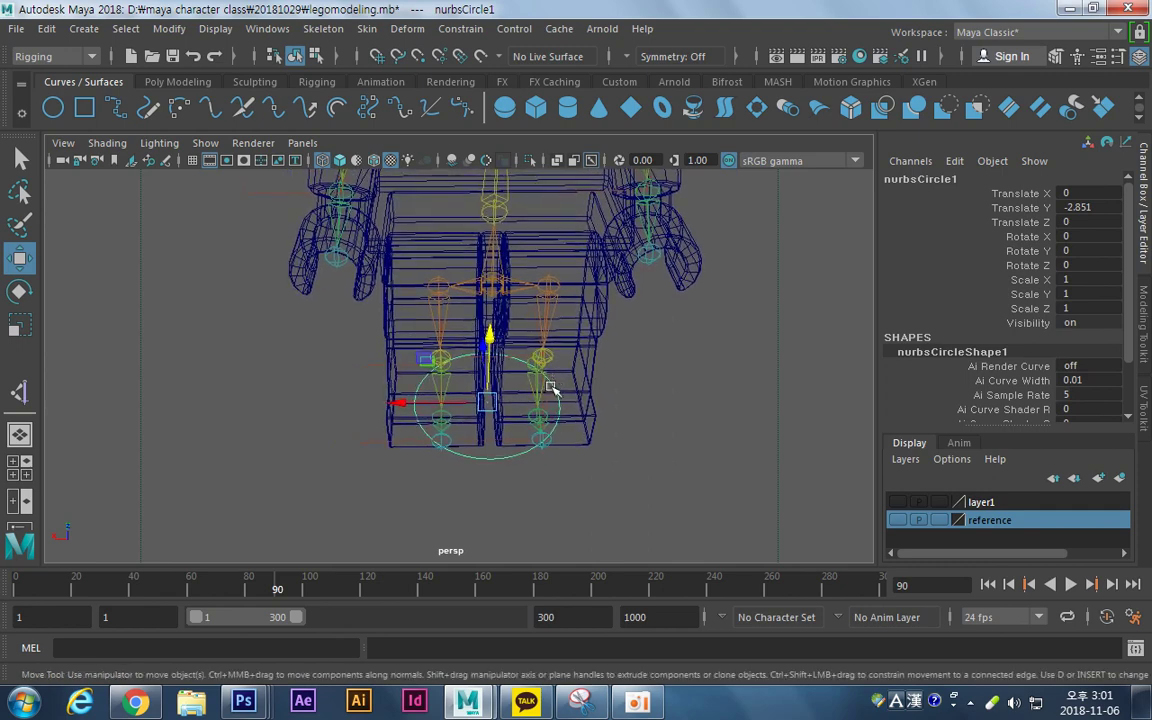
{"action": "left_click_drag", "start_coordinate": [398, 404], "coordinate": [362, 408]}
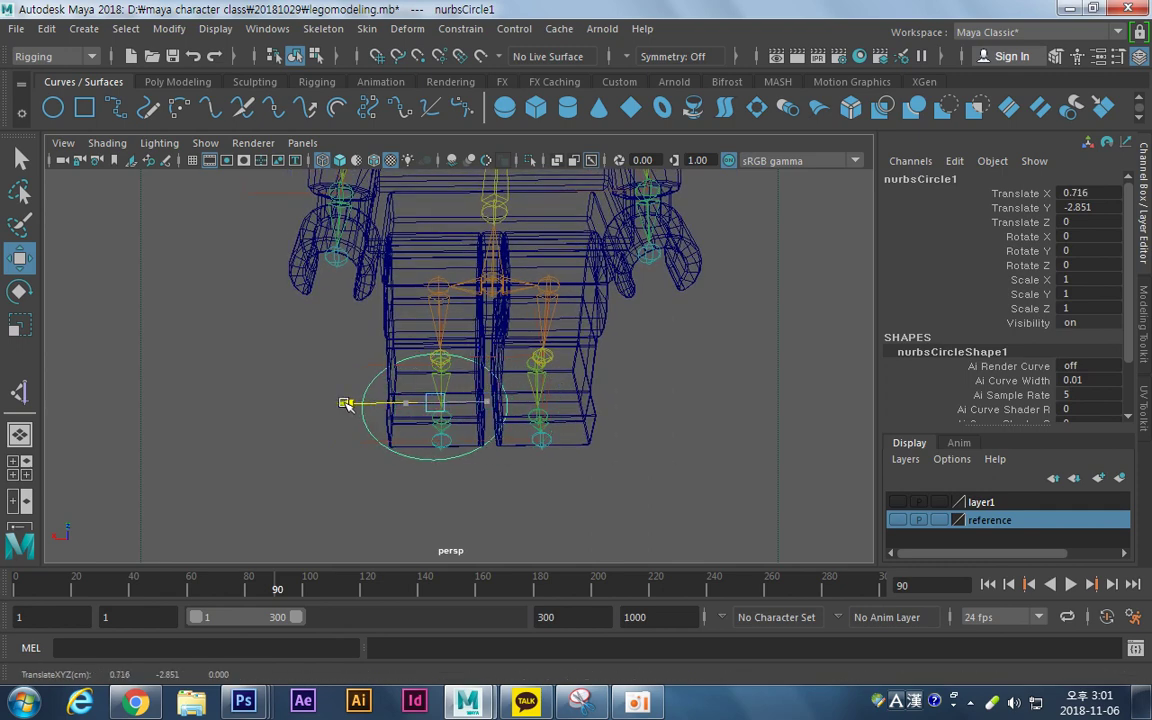
{"action": "key", "text": "r"}
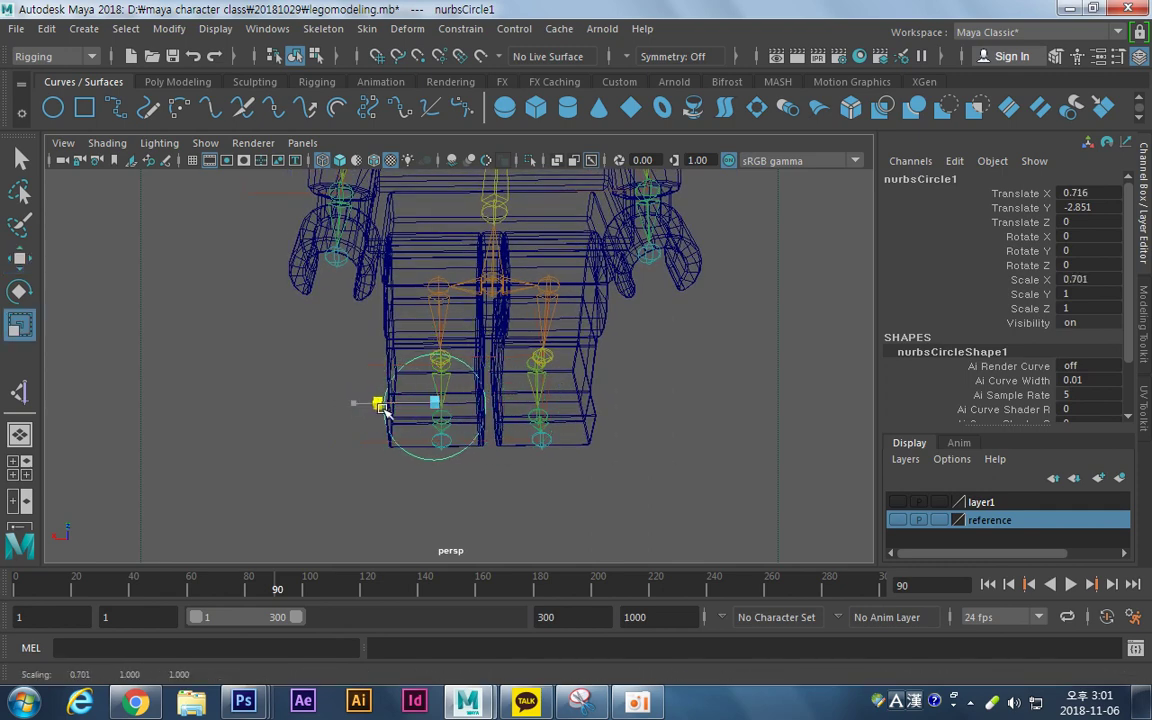
Shift the foot circle forward to Translate Z -0.155 so it surrounds the foot in the side view.
{"action": "left_click_drag", "start_coordinate": [413, 425], "coordinate": [605, 304], "text": "alt"}
{"action": "middle_click_drag", "start_coordinate": [605, 304], "coordinate": [610, 297], "text": "alt"}
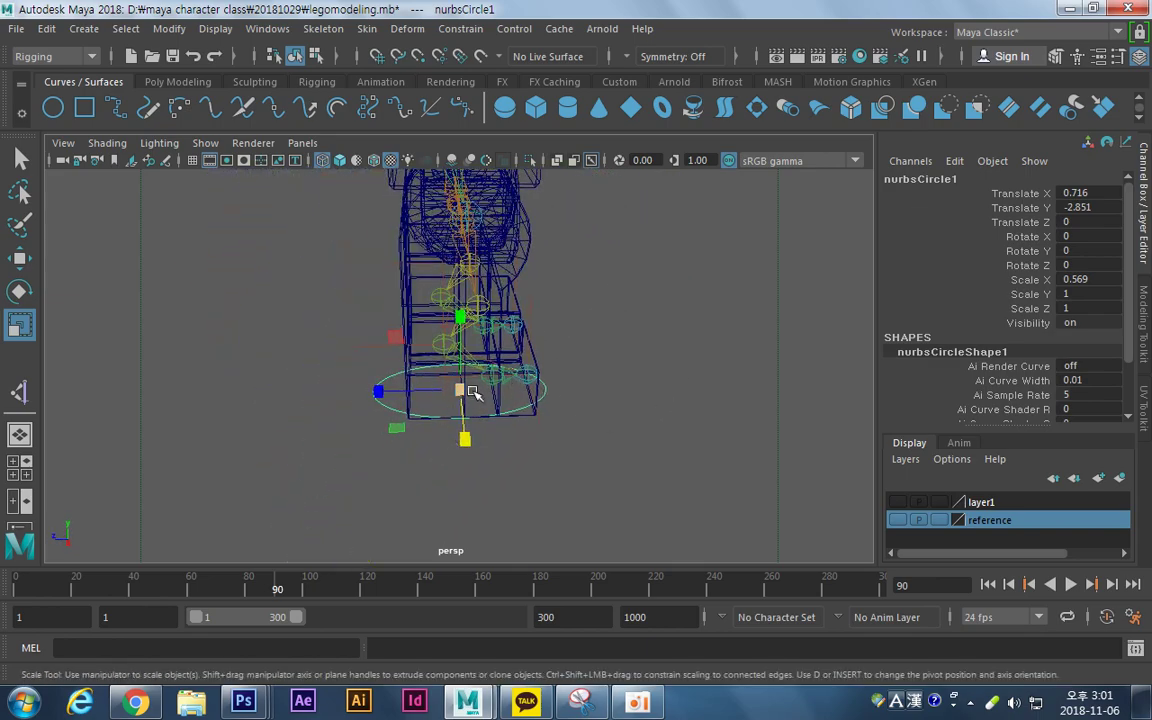
{"action": "key", "text": "w"}
{"action": "left_click_drag", "start_coordinate": [376, 391], "coordinate": [380, 390]}
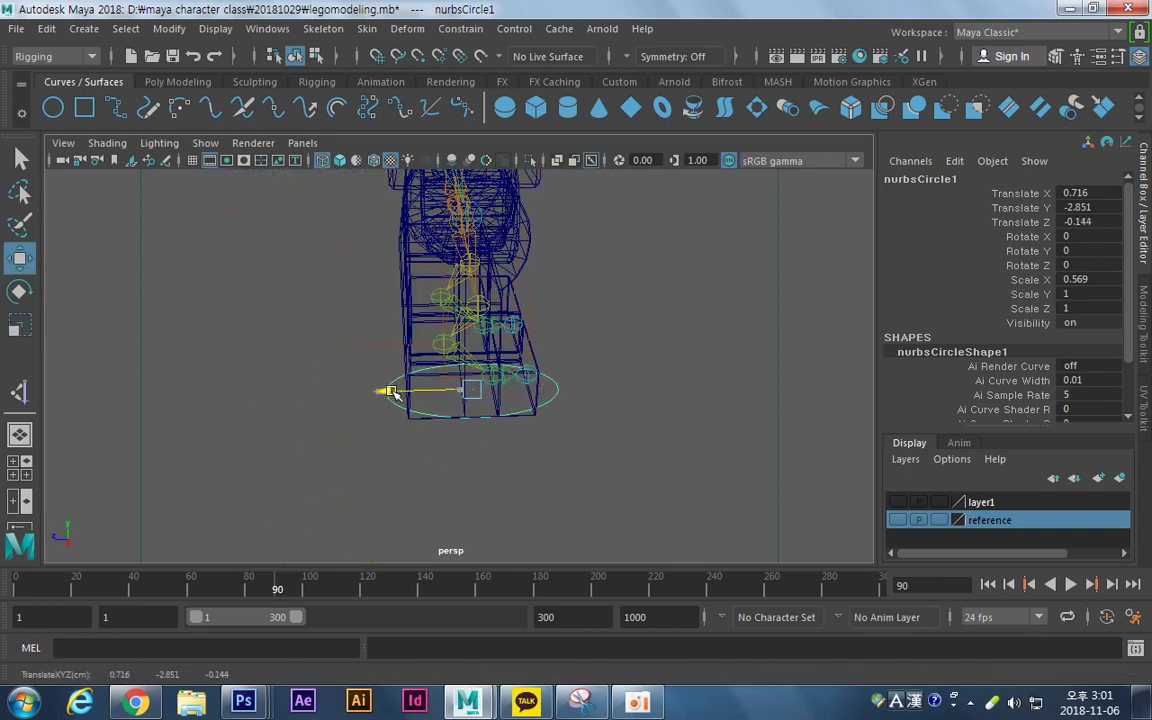
Duplicate the foot circle and move the copy to Translate X -0.725 around the character's left foot.
{"action": "left_click_drag", "start_coordinate": [631, 381], "coordinate": [444, 402], "text": "alt"}
{"action": "left_click_drag", "start_coordinate": [591, 327], "coordinate": [638, 347], "text": "alt"}
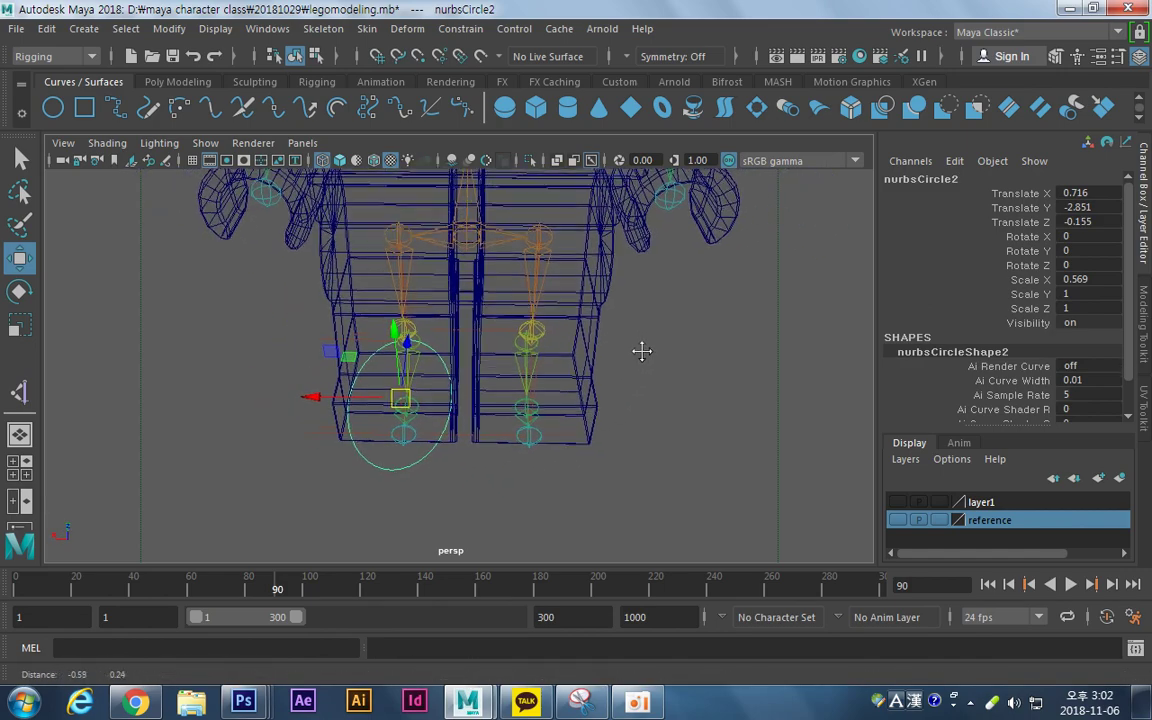
{"action": "key", "text": "ctrl+d"}
{"action": "left_click_drag", "start_coordinate": [303, 393], "coordinate": [441, 410]}
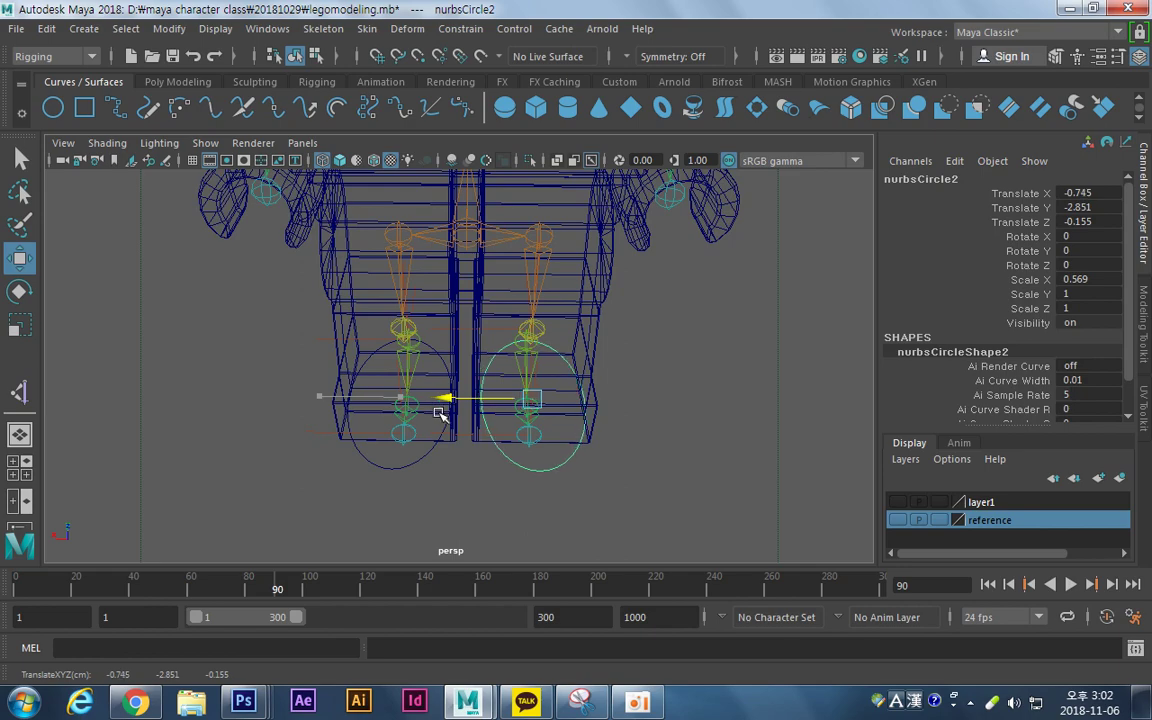
{"action": "left_click_drag", "start_coordinate": [507, 433], "coordinate": [401, 393], "text": "alt"}
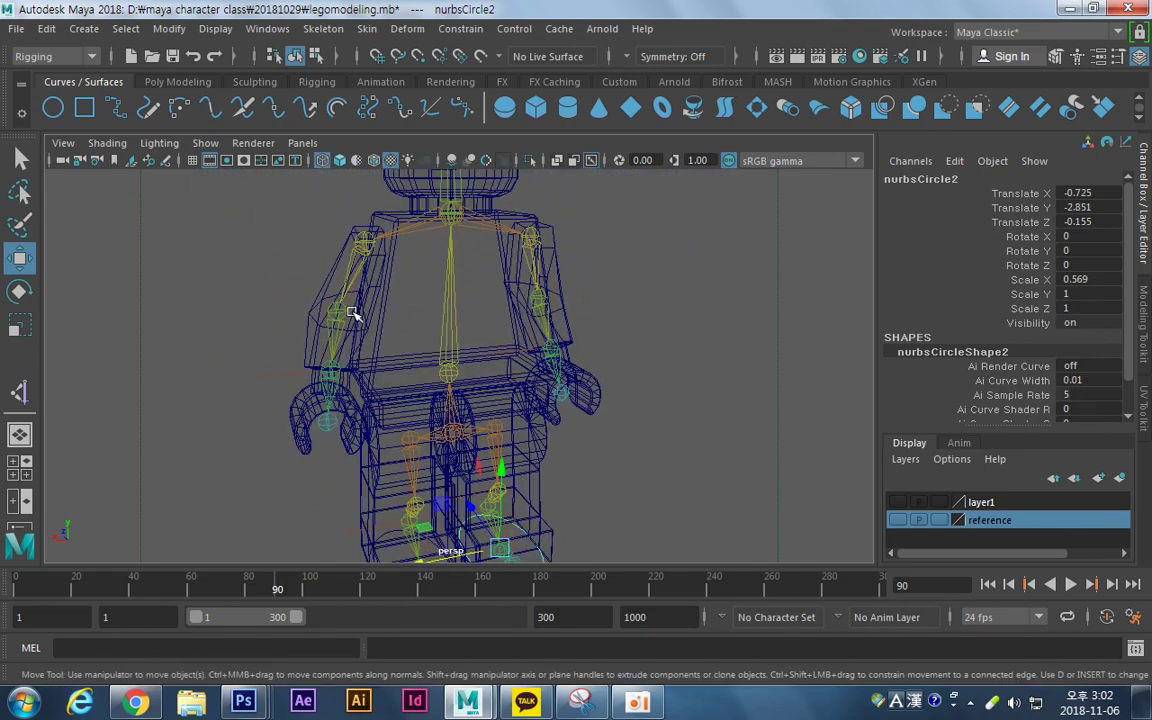
{"action": "left_click_drag", "start_coordinate": [487, 405], "coordinate": [424, 347], "text": "alt"}
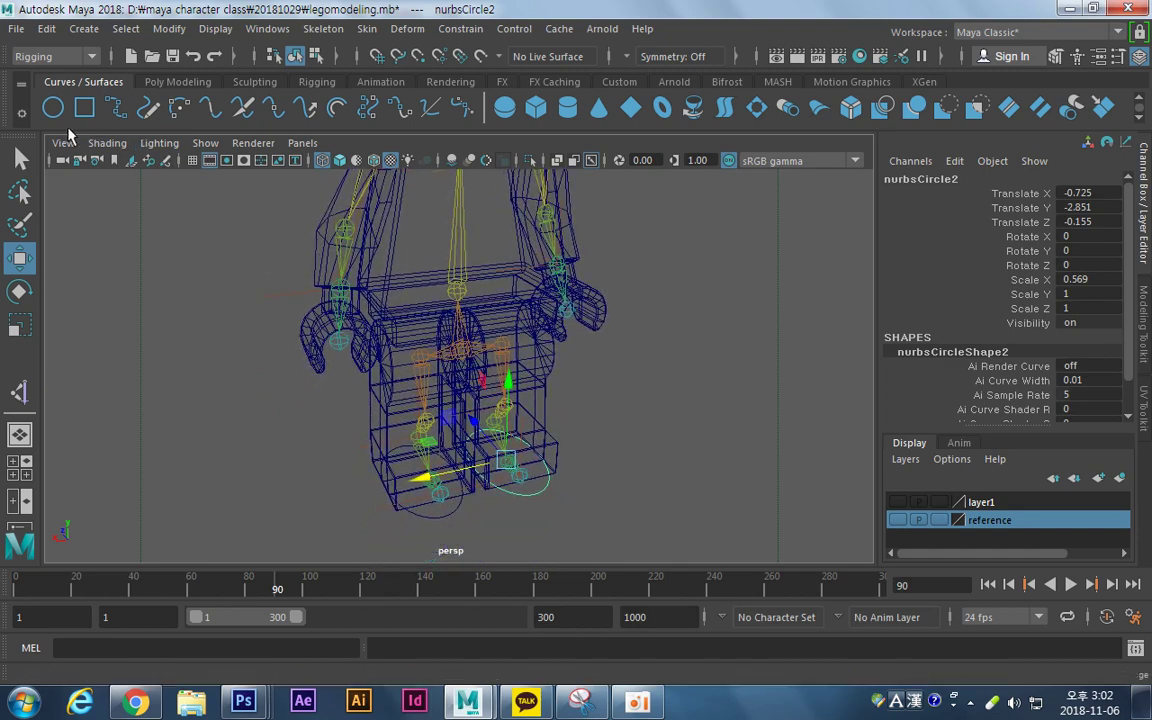
Create a NURBS circle and snap it to the IK handle at the character's right wrist, Translate 1.636, 0.184, 0.192.
{"action": "left_click", "coordinate": [50, 110]}
{"action": "left_click_drag", "start_coordinate": [228, 352], "coordinate": [237, 327], "text": "alt"}
{"action": "middle_click_drag", "start_coordinate": [237, 327], "coordinate": [292, 372], "text": "alt"}
{"action": "right_click_drag", "start_coordinate": [292, 372], "coordinate": [609, 341], "text": "alt"}
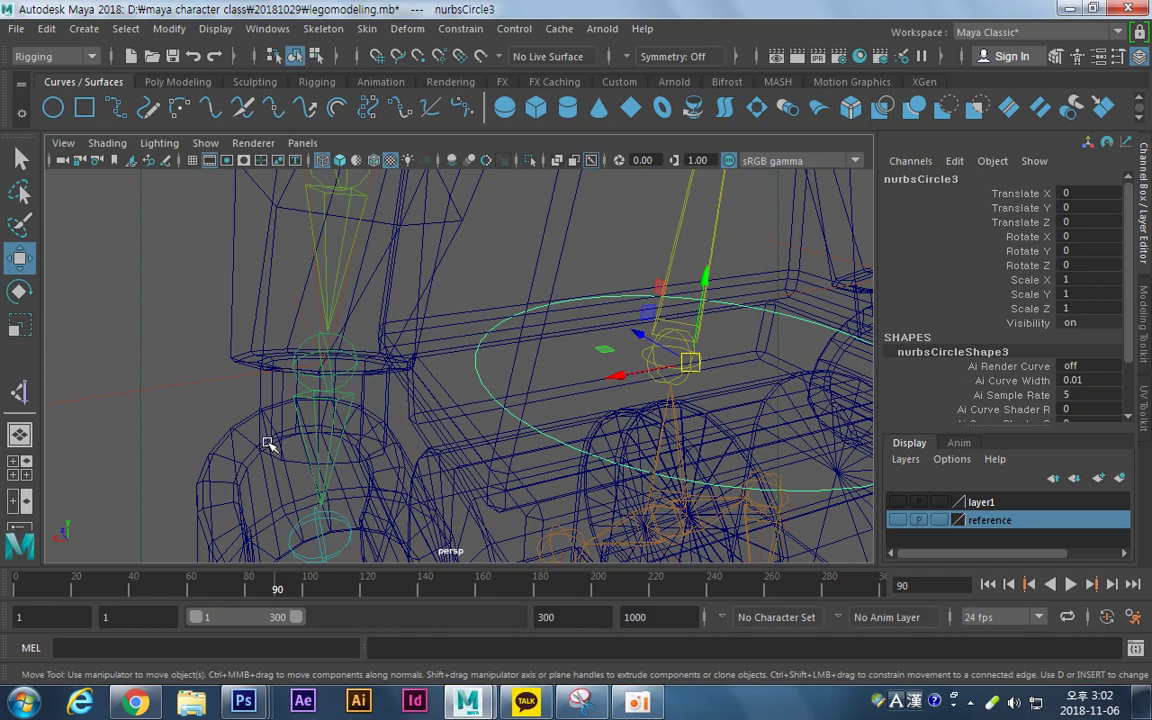
{"action": "right_click_drag", "start_coordinate": [267, 444], "coordinate": [674, 406], "text": "alt"}
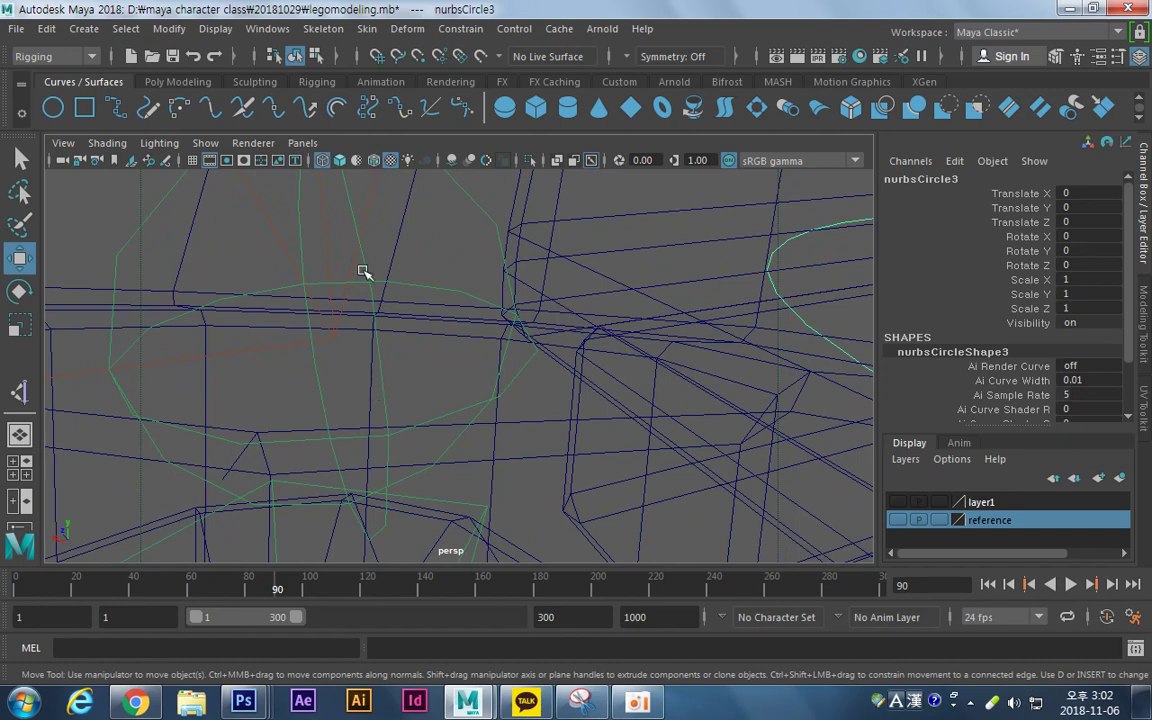
{"action": "left_click", "coordinate": [338, 333]}
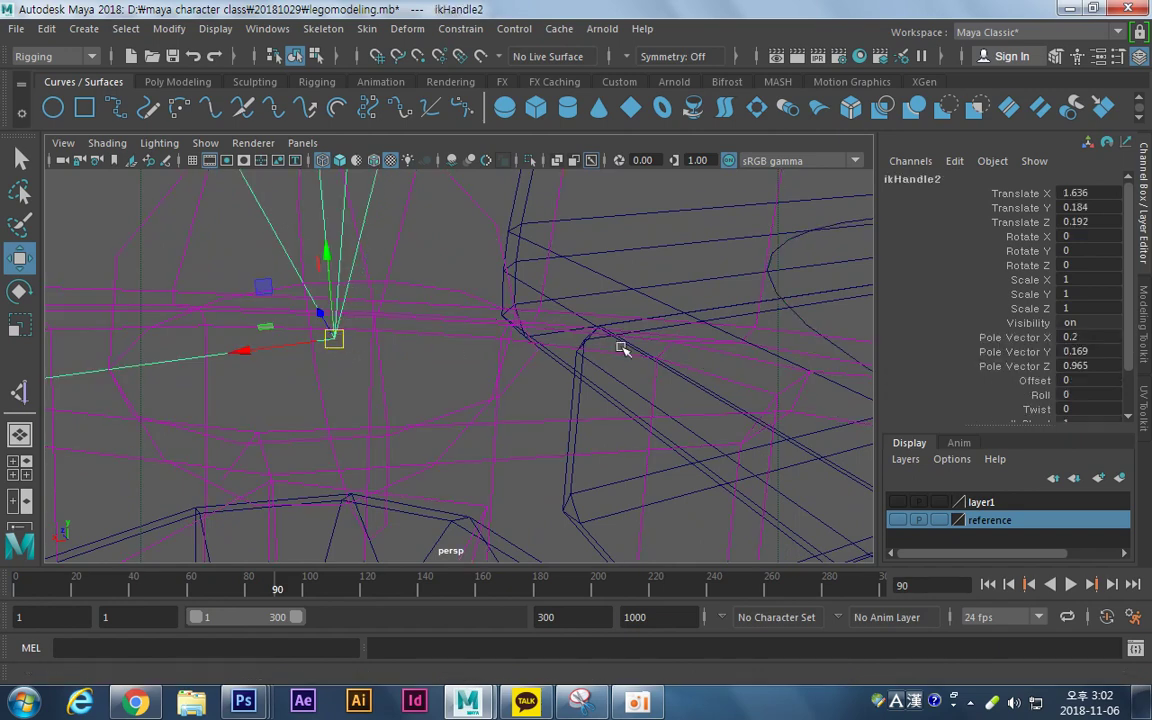
{"action": "right_click_drag", "start_coordinate": [622, 348], "coordinate": [345, 365], "text": "alt"}
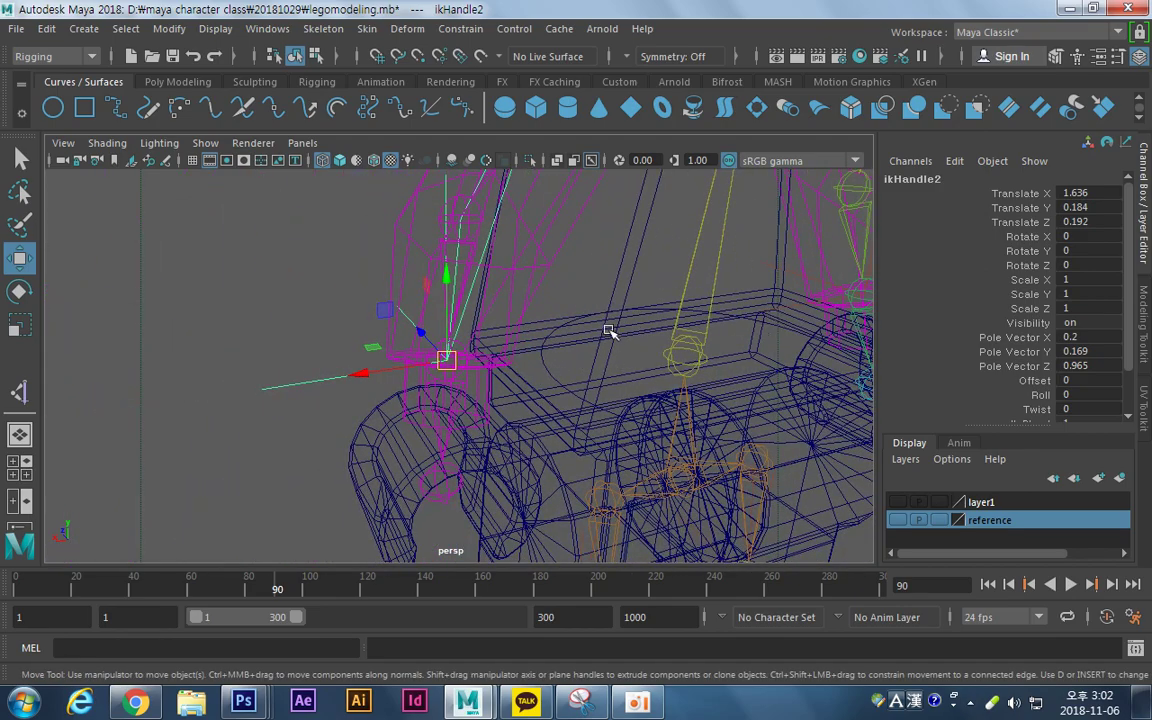
{"action": "left_click", "coordinate": [547, 371]}
{"action": "right_click_drag", "start_coordinate": [408, 345], "coordinate": [679, 311], "text": "alt"}
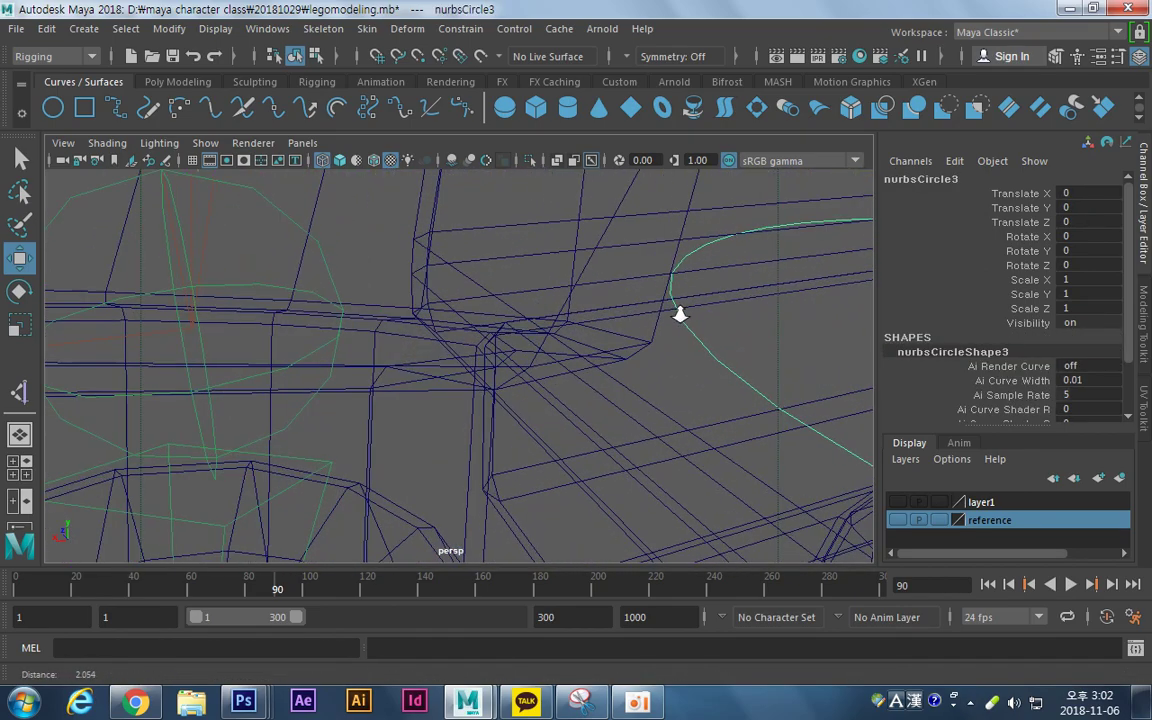
{"action": "middle_click_drag", "start_coordinate": [289, 352], "coordinate": [352, 373], "text": "alt"}
{"action": "right_click_drag", "start_coordinate": [352, 373], "coordinate": [379, 399], "text": "alt"}
{"action": "key", "text": "v"}
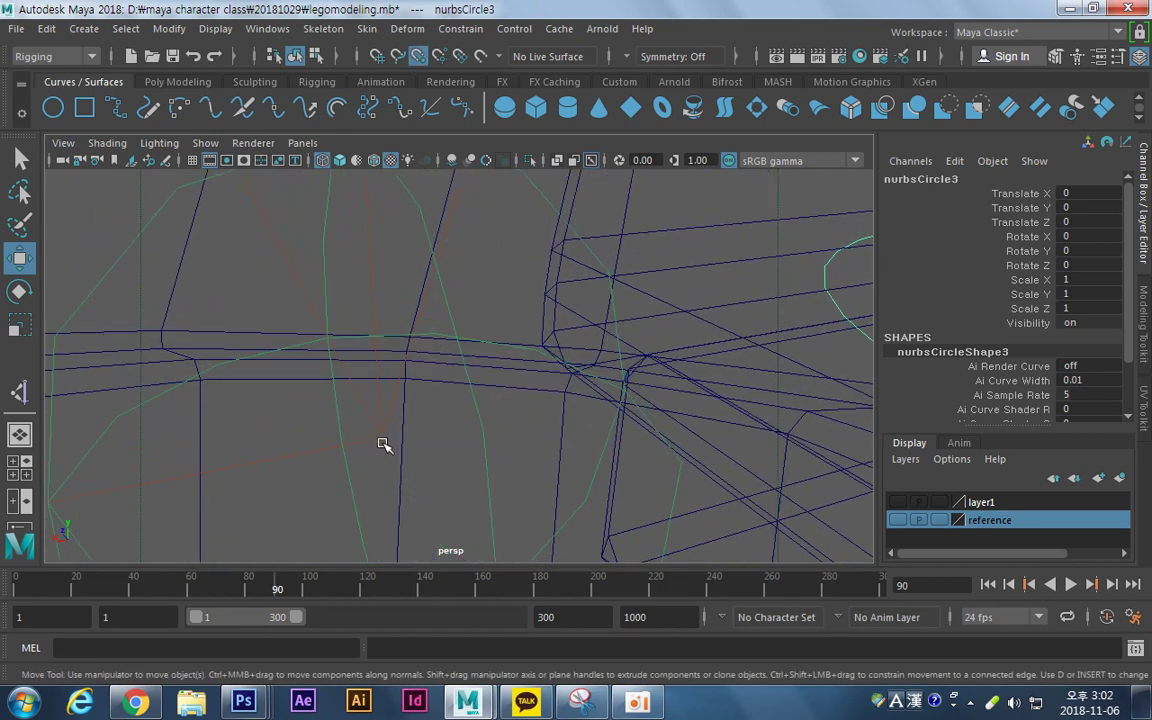
{"action": "middle_click_drag", "start_coordinate": [381, 441], "coordinate": [381, 439]}
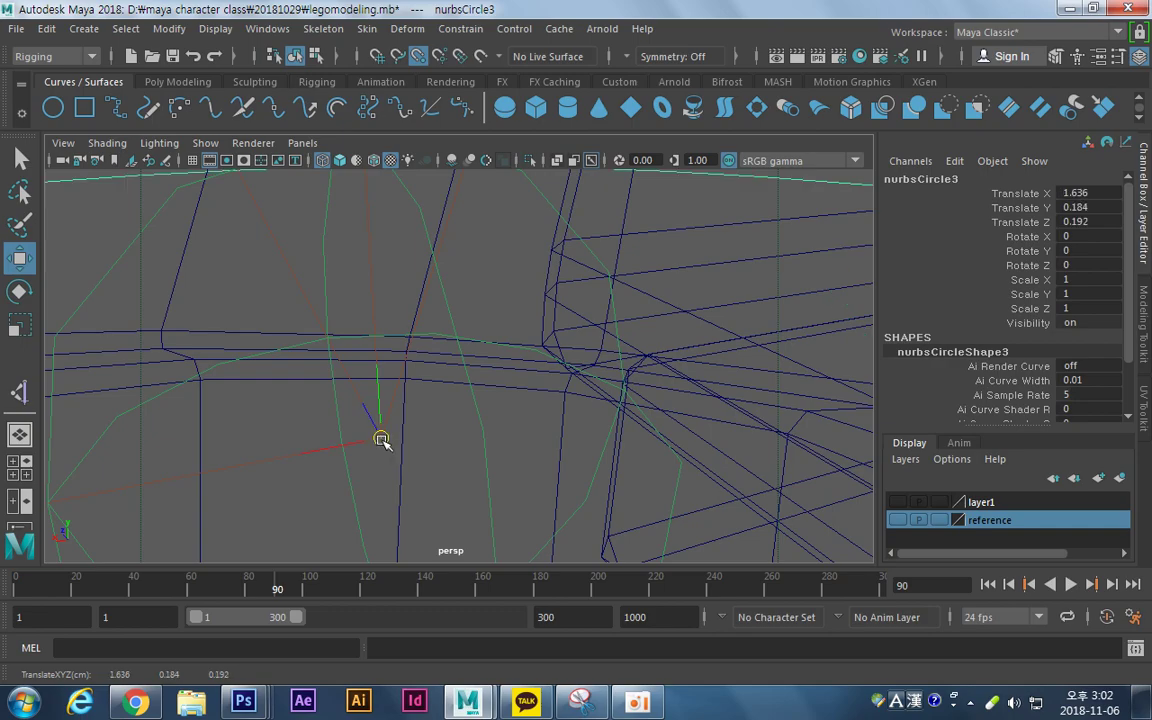
Scale the right wrist circle uniformly to 0.484 so it fits closely around the wrist.
{"action": "left_click_drag", "start_coordinate": [672, 406], "coordinate": [681, 381], "text": "alt"}
{"action": "right_click_drag", "start_coordinate": [681, 381], "coordinate": [466, 354], "text": "alt"}
{"action": "left_click_drag", "start_coordinate": [466, 354], "coordinate": [567, 388], "text": "alt"}
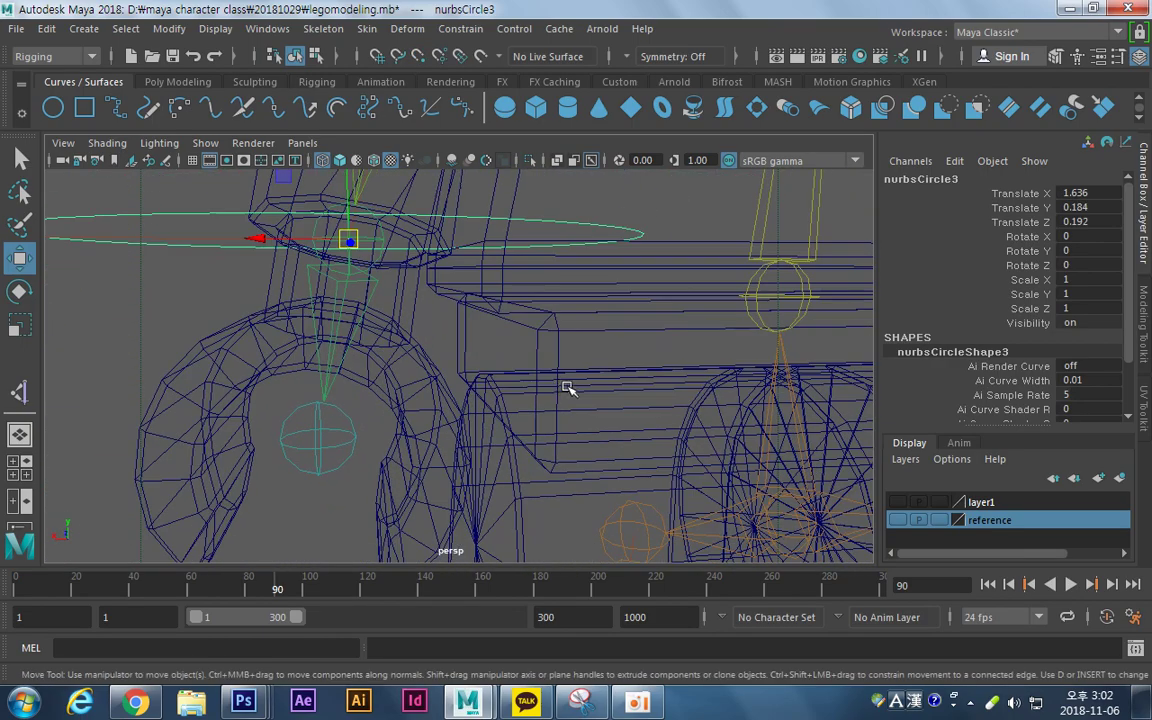
{"action": "left_click_drag", "start_coordinate": [610, 340], "coordinate": [463, 432], "text": "alt"}
{"action": "key", "text": "r"}
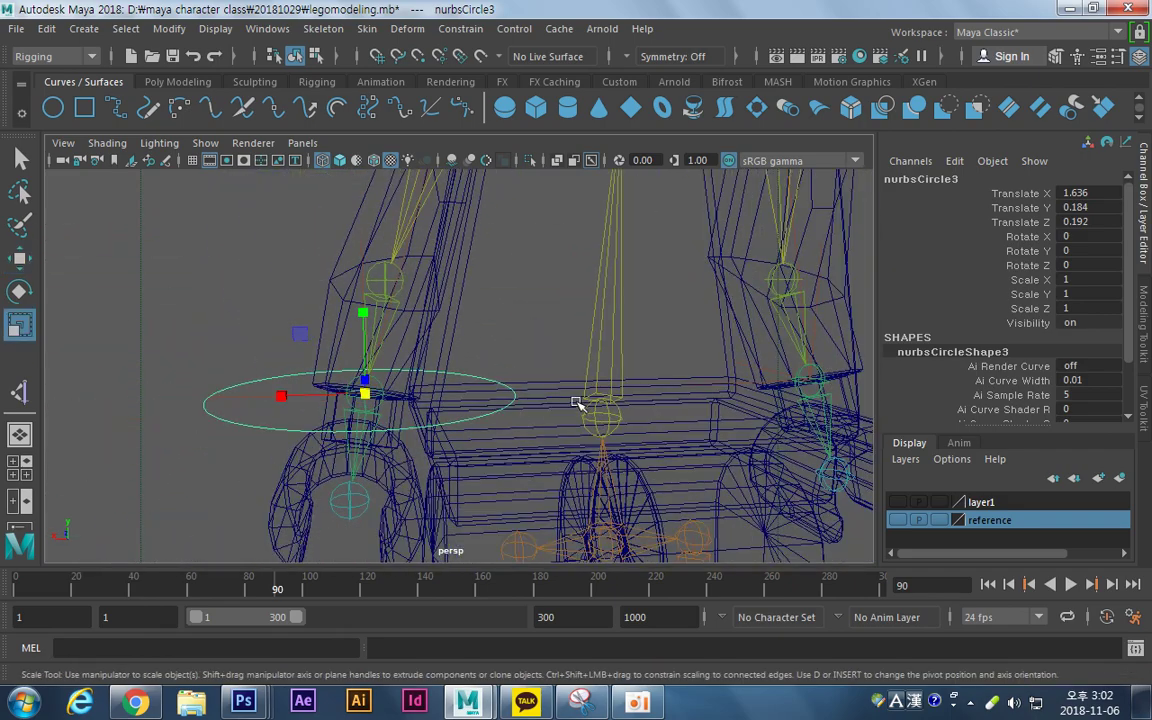
{"action": "left_click_drag", "start_coordinate": [576, 401], "coordinate": [587, 445], "text": "alt"}
{"action": "middle_click_drag", "start_coordinate": [561, 405], "coordinate": [447, 473]}
{"action": "middle_click_drag", "start_coordinate": [630, 457], "coordinate": [463, 423], "text": "alt"}
{"action": "left_click_drag", "start_coordinate": [463, 423], "coordinate": [375, 447], "text": "alt"}
Duplicate the wrist circle and snap the copy to the left wrist's IK handle at Translate X -1.636.
{"action": "key", "text": "w"}
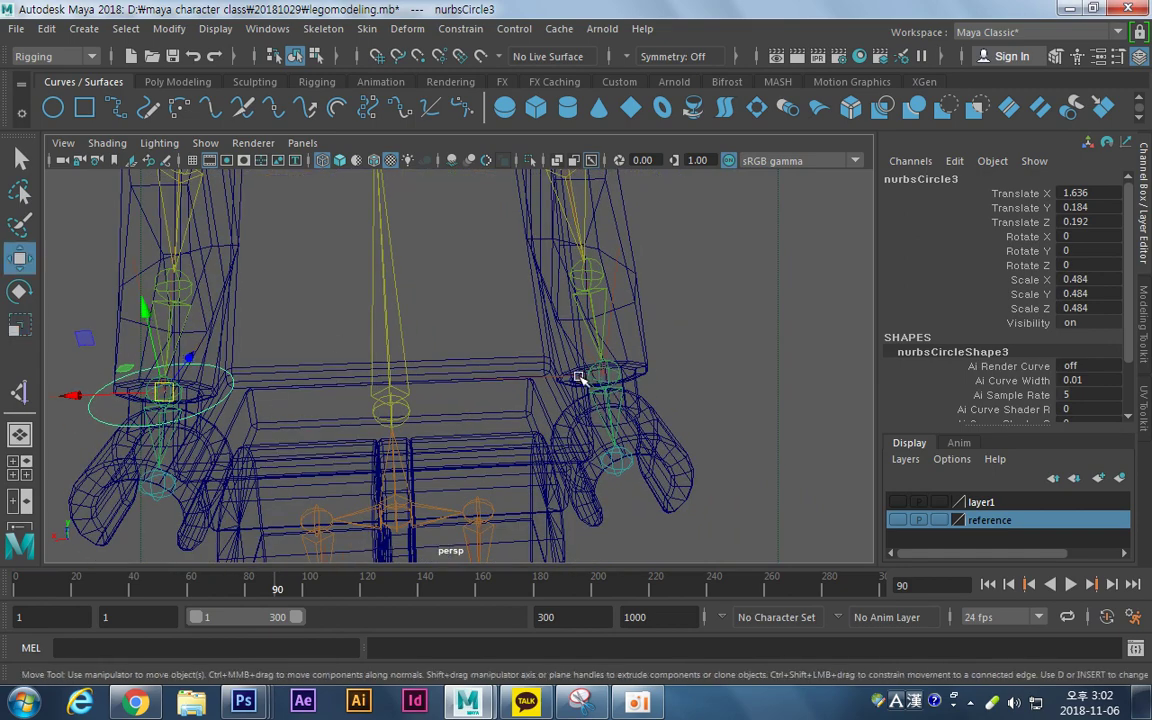
{"action": "key", "text": "ctrl+d"}
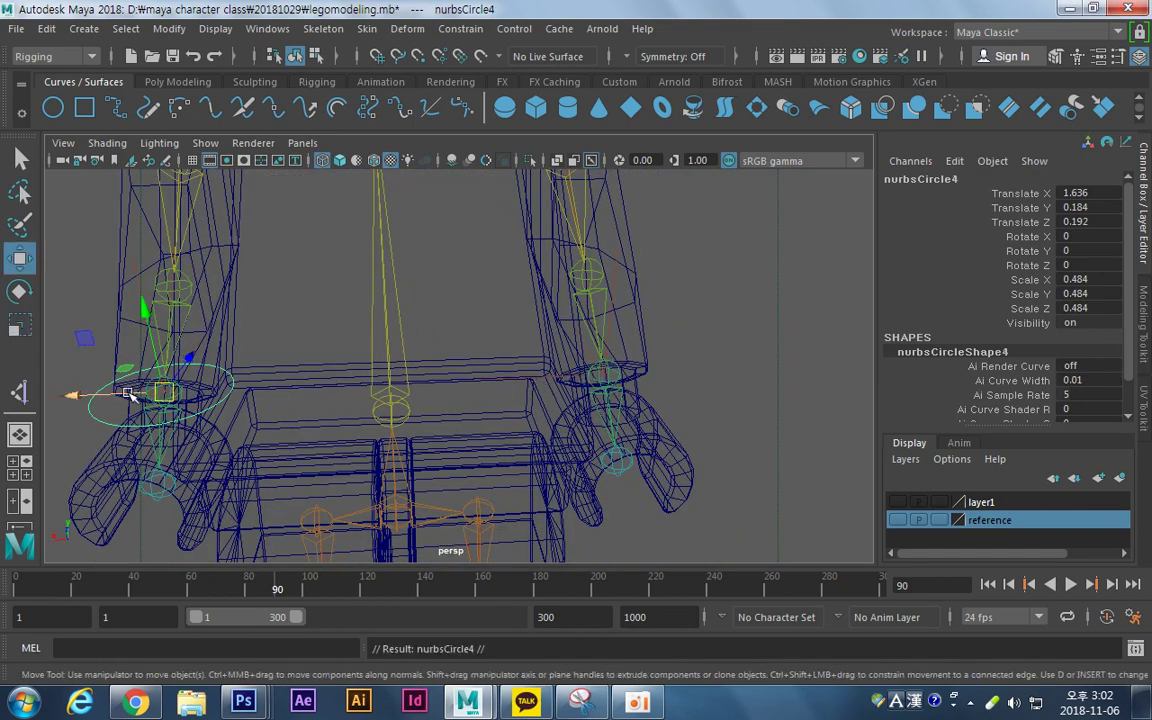
{"action": "left_click_drag", "start_coordinate": [100, 392], "coordinate": [213, 392]}
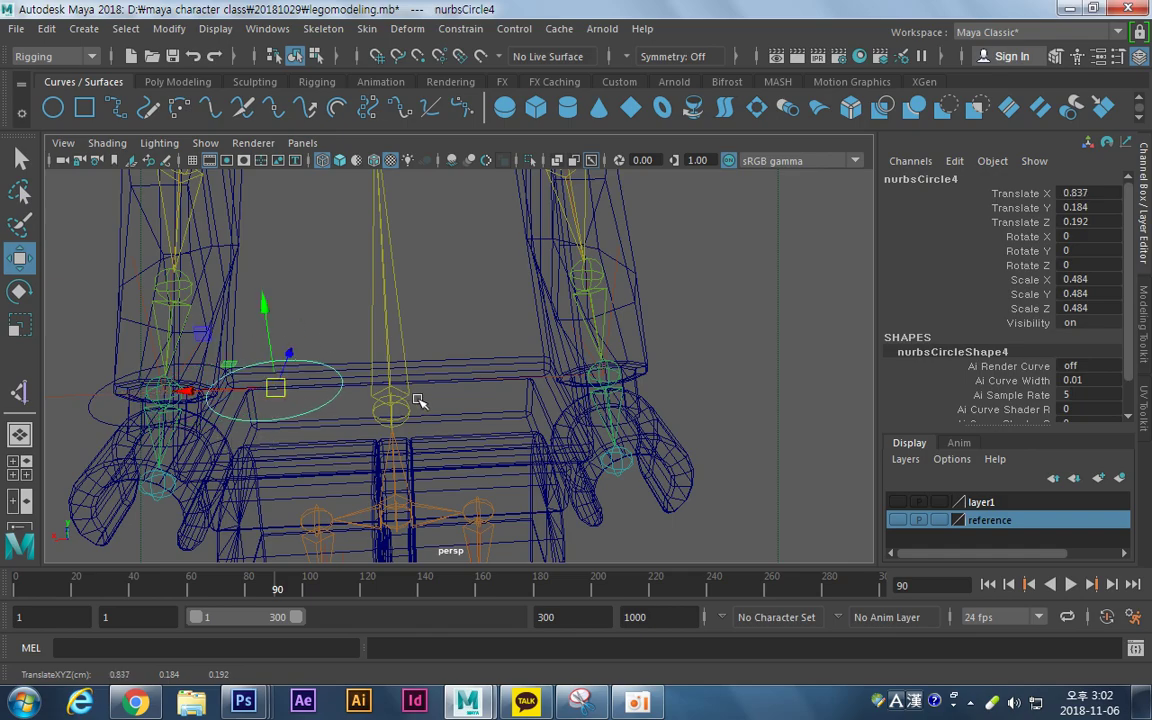
{"action": "middle_click_drag", "start_coordinate": [515, 347], "coordinate": [422, 368], "text": "alt"}
{"action": "right_click_drag", "start_coordinate": [422, 368], "coordinate": [745, 410], "text": "alt"}
{"action": "left_click_drag", "start_coordinate": [595, 426], "coordinate": [523, 451], "text": "alt"}
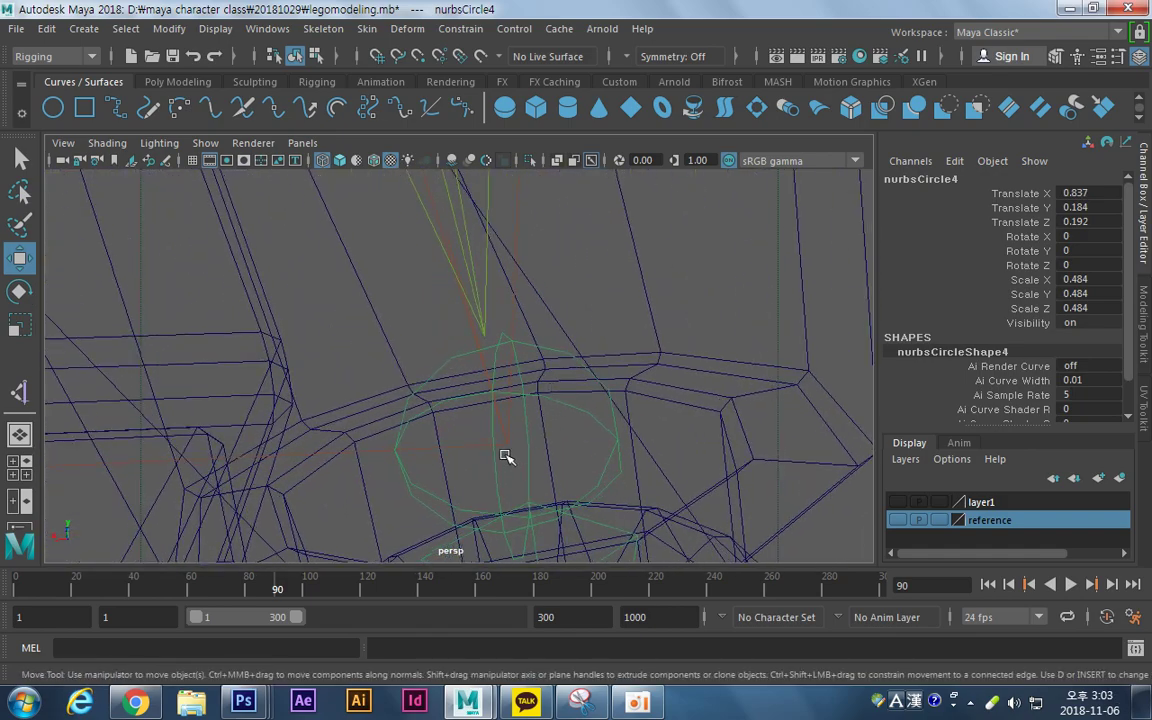
{"action": "key", "text": "v"}
{"action": "middle_click", "coordinate": [508, 446]}
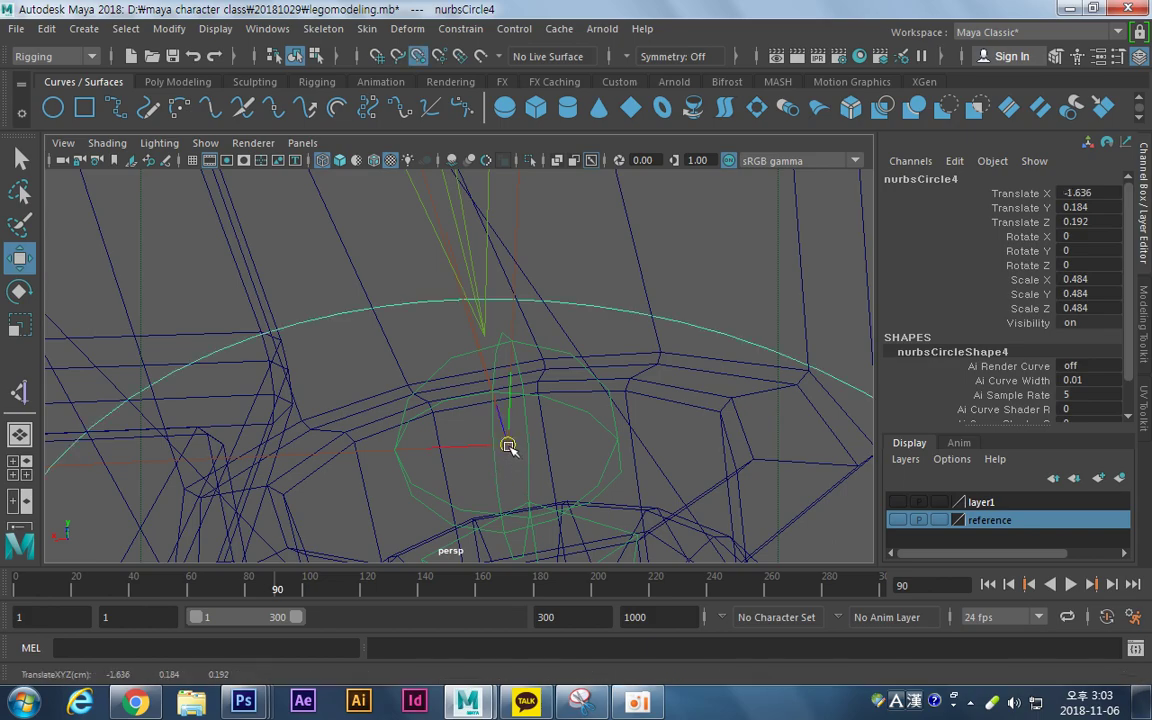
Examine the placement of both wrist circles around the arms from the front and at an angle.
{"action": "middle_click_drag", "start_coordinate": [582, 429], "coordinate": [688, 410], "text": "alt"}
{"action": "right_click_drag", "start_coordinate": [688, 410], "coordinate": [366, 400], "text": "alt"}
{"action": "middle_click_drag", "start_coordinate": [240, 362], "coordinate": [645, 404], "text": "alt"}
{"action": "right_click_drag", "start_coordinate": [645, 404], "coordinate": [328, 365], "text": "alt"}
{"action": "left_click_drag", "start_coordinate": [507, 436], "coordinate": [498, 407], "text": "alt"}
{"action": "middle_click_drag", "start_coordinate": [534, 386], "coordinate": [473, 355], "text": "alt"}
{"action": "right_click_drag", "start_coordinate": [473, 355], "coordinate": [494, 383], "text": "alt"}
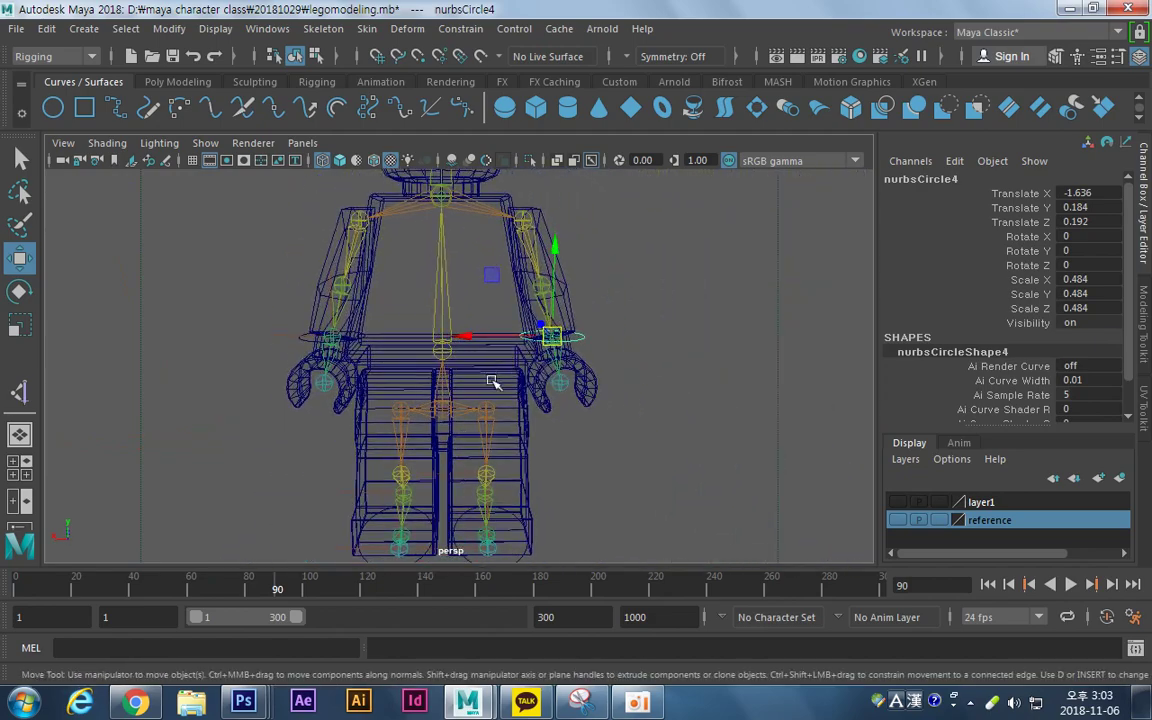
{"action": "left_click_drag", "start_coordinate": [494, 383], "coordinate": [545, 399], "text": "alt"}
{"action": "middle_click_drag", "start_coordinate": [478, 345], "coordinate": [461, 356], "text": "alt"}
{"action": "right_click_drag", "start_coordinate": [461, 356], "coordinate": [569, 359], "text": "alt"}
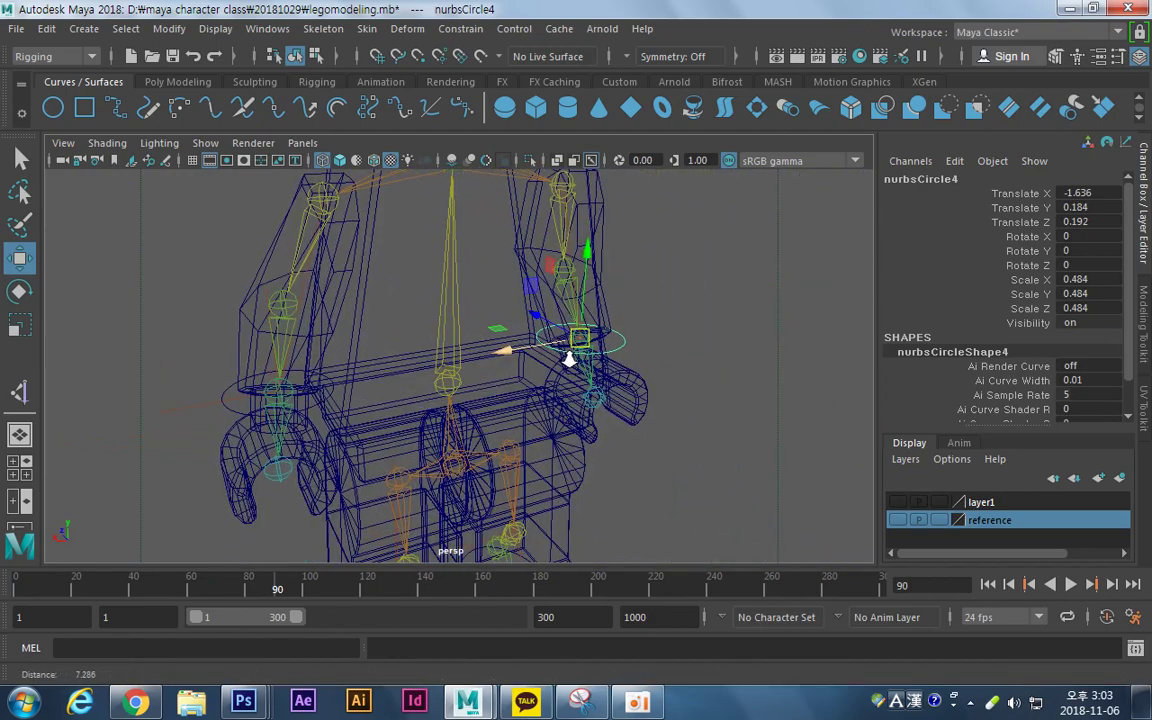
{"action": "middle_click_drag", "start_coordinate": [478, 386], "coordinate": [470, 436], "text": "alt"}
Select the root joint at the hips and examine the spine chain from the pelvis up to the neck.
{"action": "left_click", "coordinate": [466, 480]}
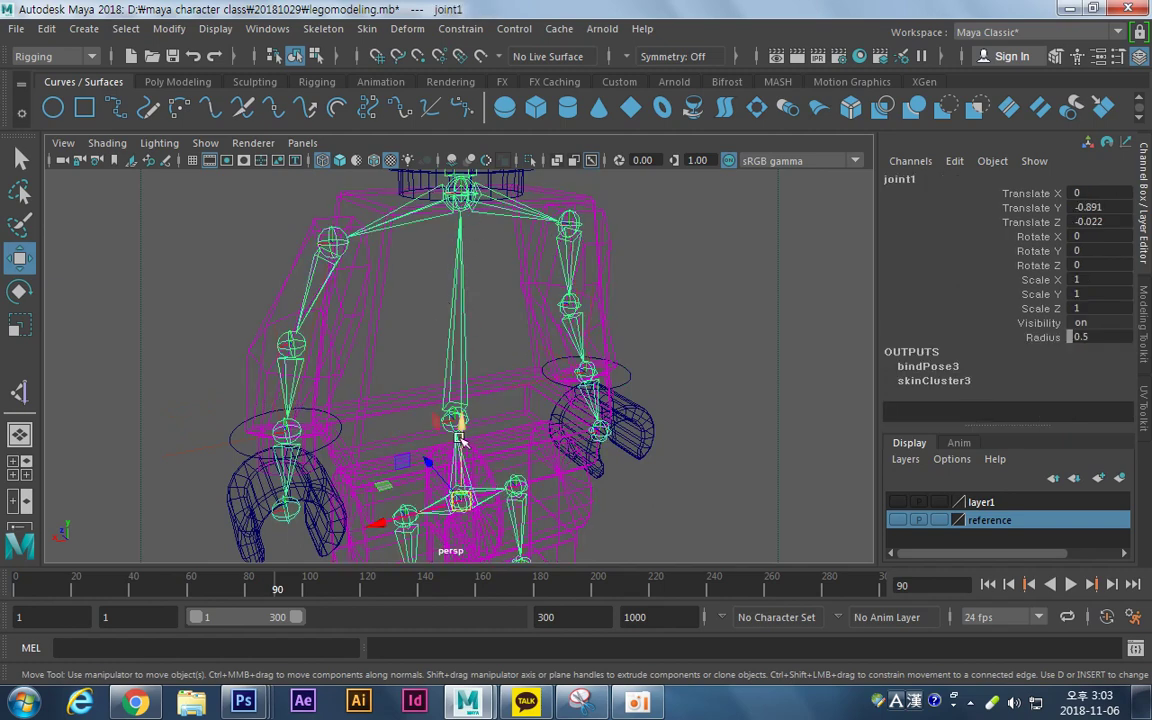
{"action": "middle_click_drag", "start_coordinate": [407, 304], "coordinate": [391, 246], "text": "alt"}
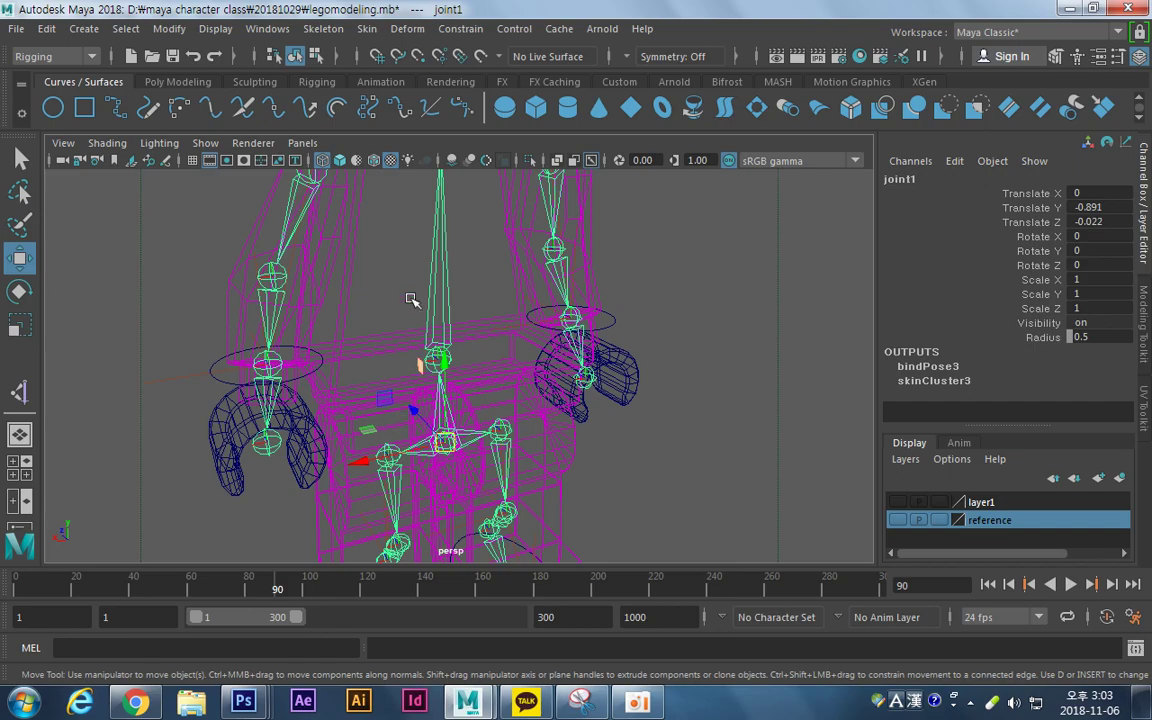
{"action": "middle_click_drag", "start_coordinate": [411, 299], "coordinate": [422, 473], "text": "alt"}
{"action": "middle_click_drag", "start_coordinate": [428, 415], "coordinate": [384, 393], "text": "alt"}
{"action": "right_click_drag", "start_coordinate": [384, 393], "coordinate": [604, 406], "text": "alt"}
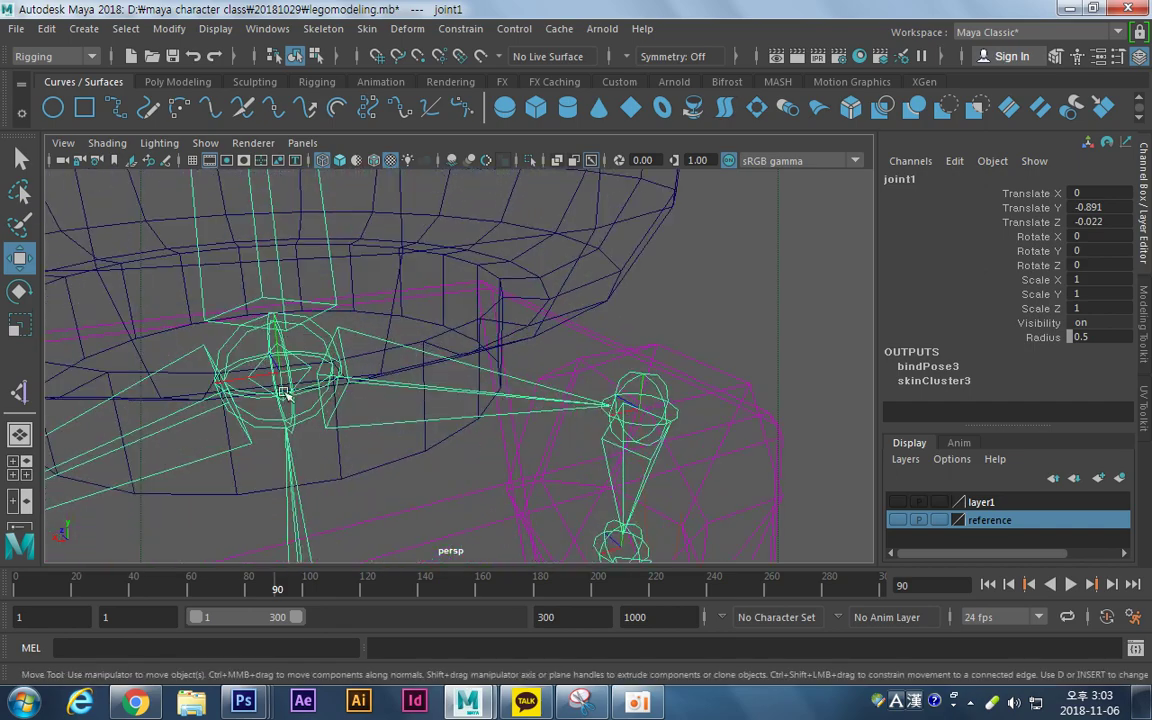
{"action": "middle_click_drag", "start_coordinate": [400, 386], "coordinate": [540, 300], "text": "alt"}
{"action": "right_click_drag", "start_coordinate": [570, 312], "coordinate": [221, 337], "text": "alt"}
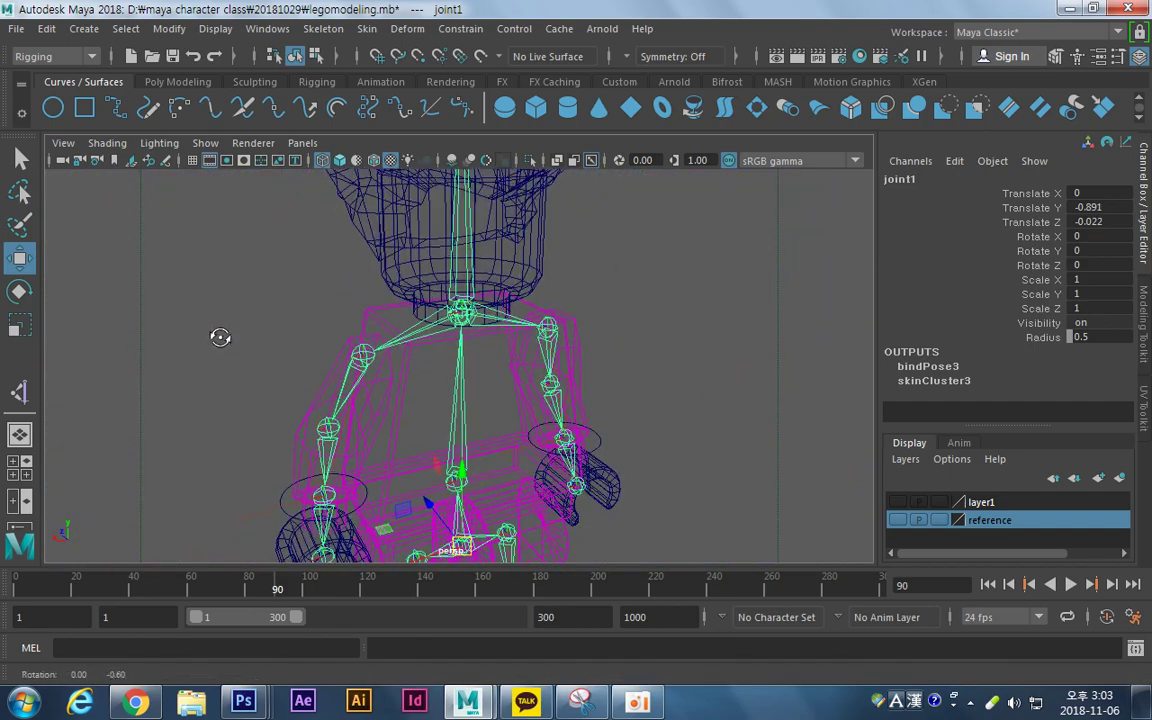
{"action": "left_click_drag", "start_coordinate": [221, 337], "coordinate": [290, 320], "text": "alt"}
{"action": "right_click_drag", "start_coordinate": [455, 395], "coordinate": [407, 398], "text": "alt"}
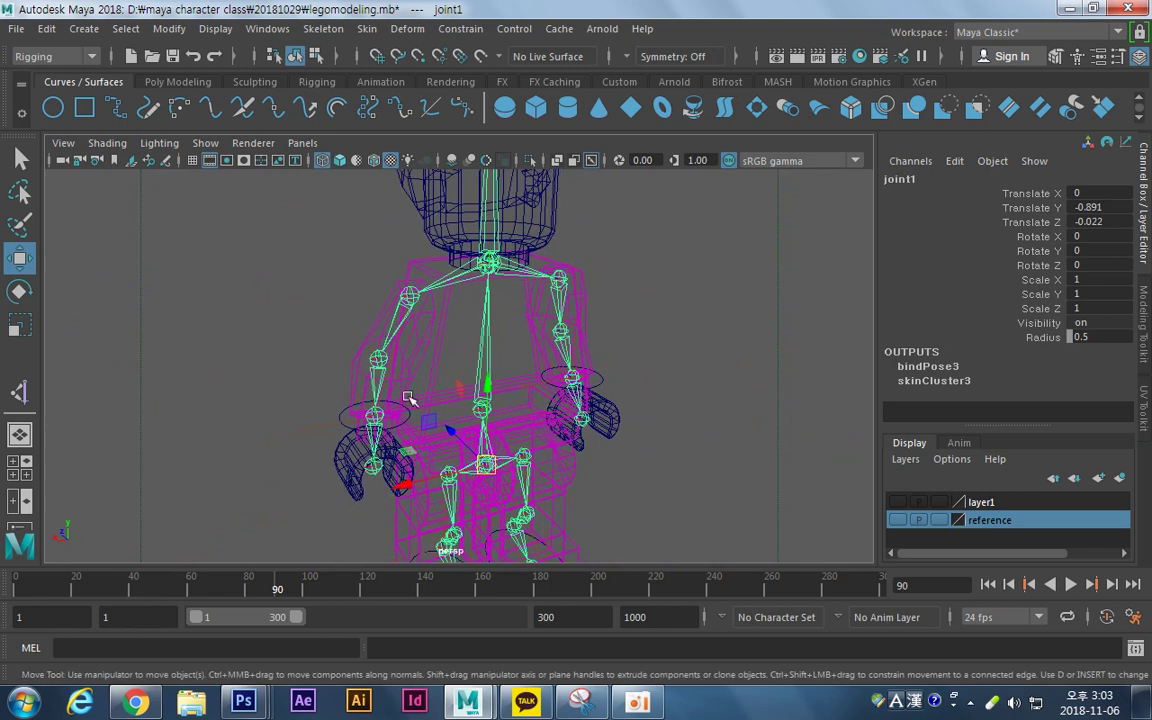
Expand the joint1 hierarchy in the Outliner and select joint3 at the base of the neck.
{"action": "left_click", "coordinate": [19, 494]}
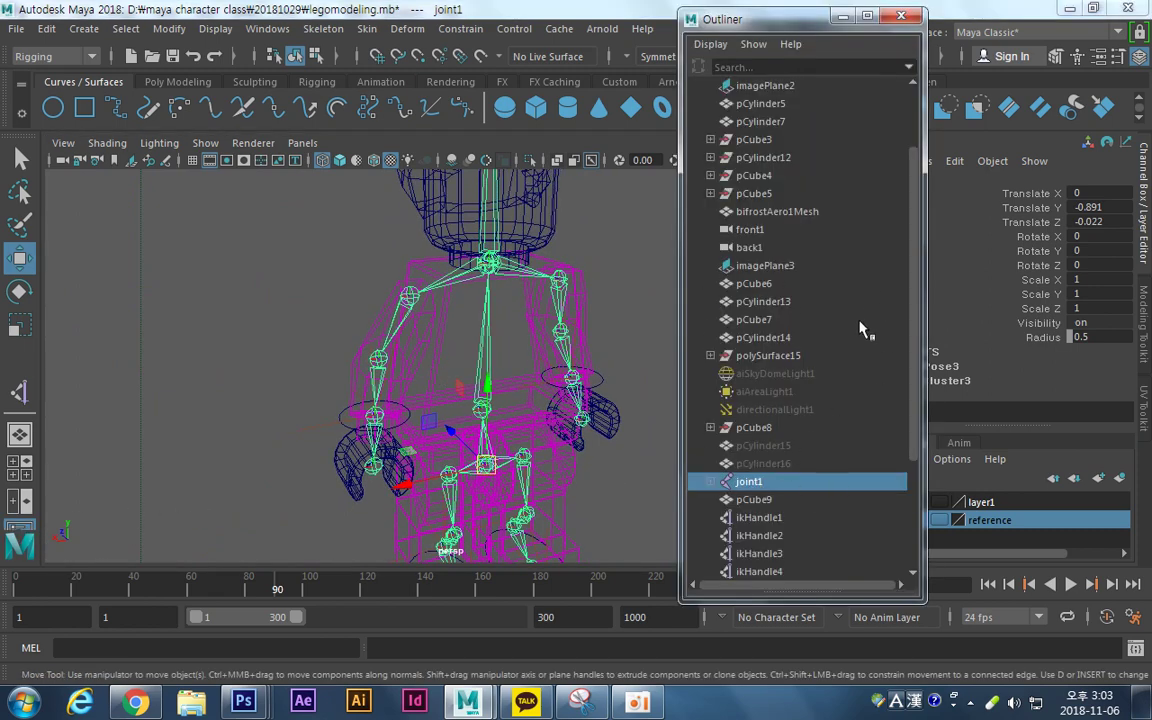
{"action": "left_click", "coordinate": [711, 482], "text": "shift"}
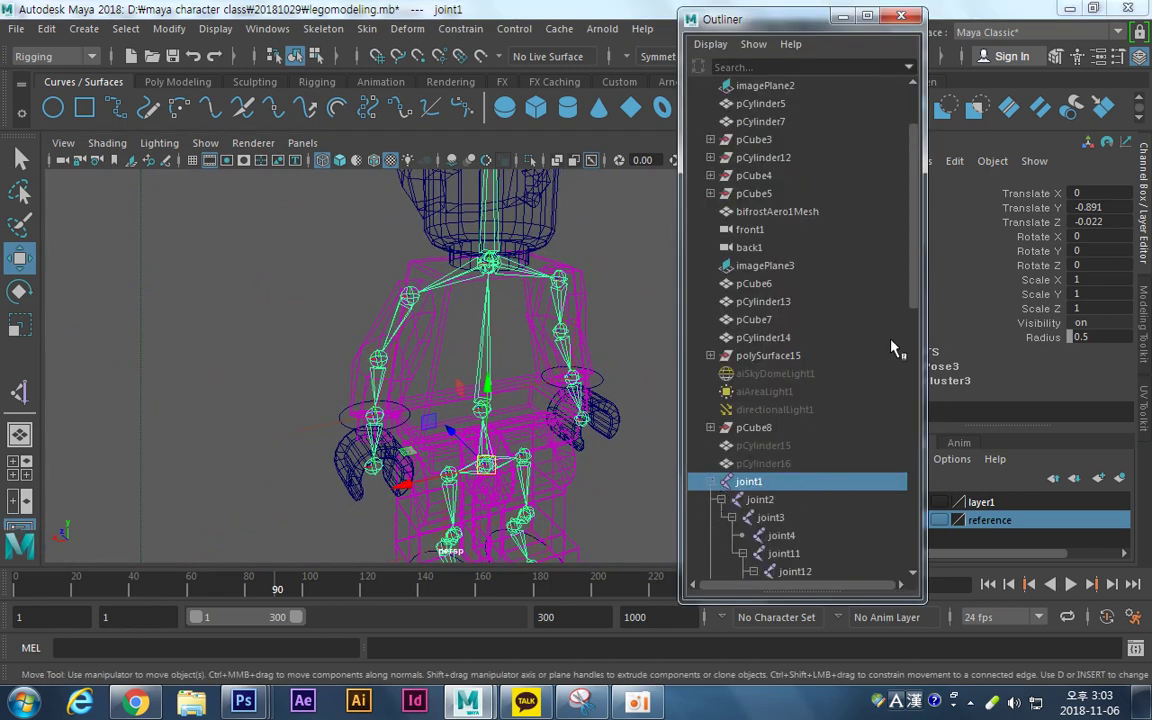
{"action": "left_click_drag", "start_coordinate": [913, 272], "coordinate": [913, 361]}
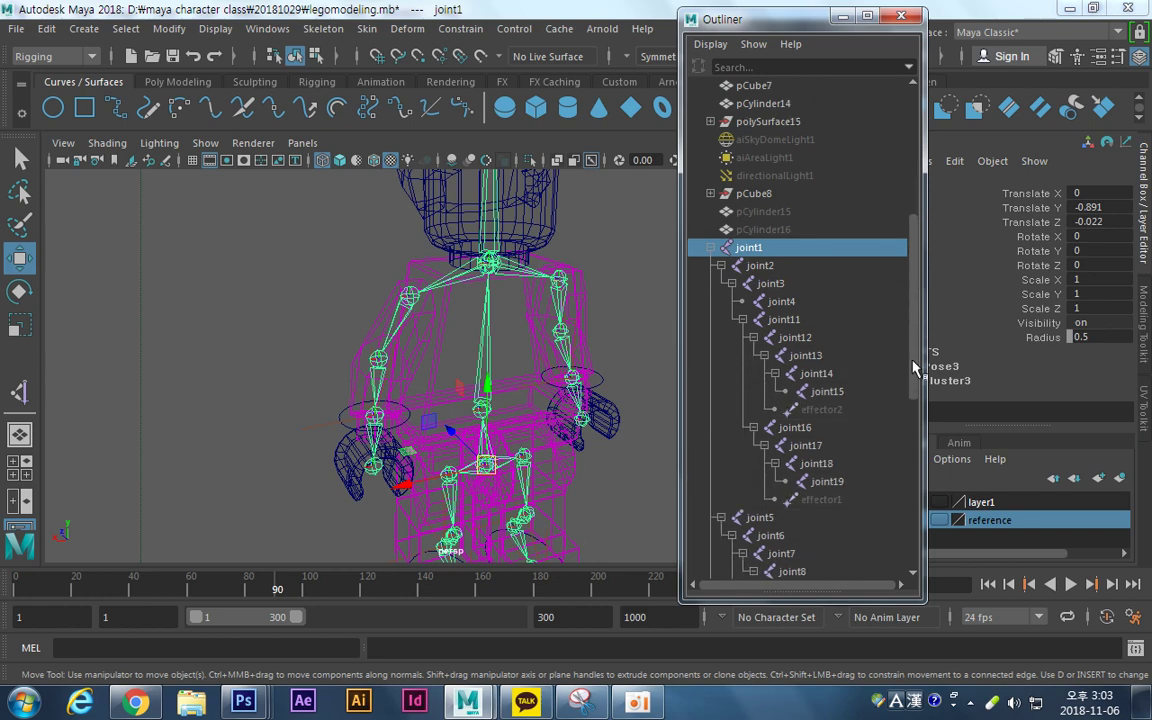
{"action": "left_click", "coordinate": [772, 284]}
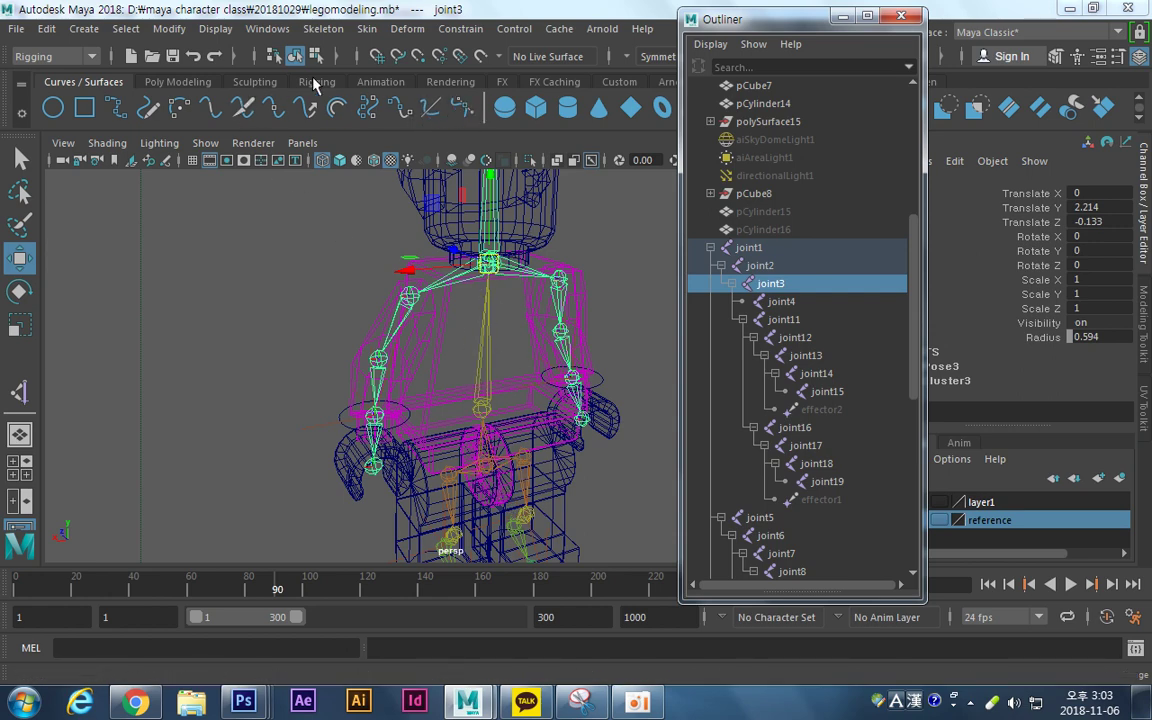
Create an IK handle from joint1 to joint3, test it by moving it down, undo the move and close the Outliner.
{"action": "left_click", "coordinate": [316, 82]}
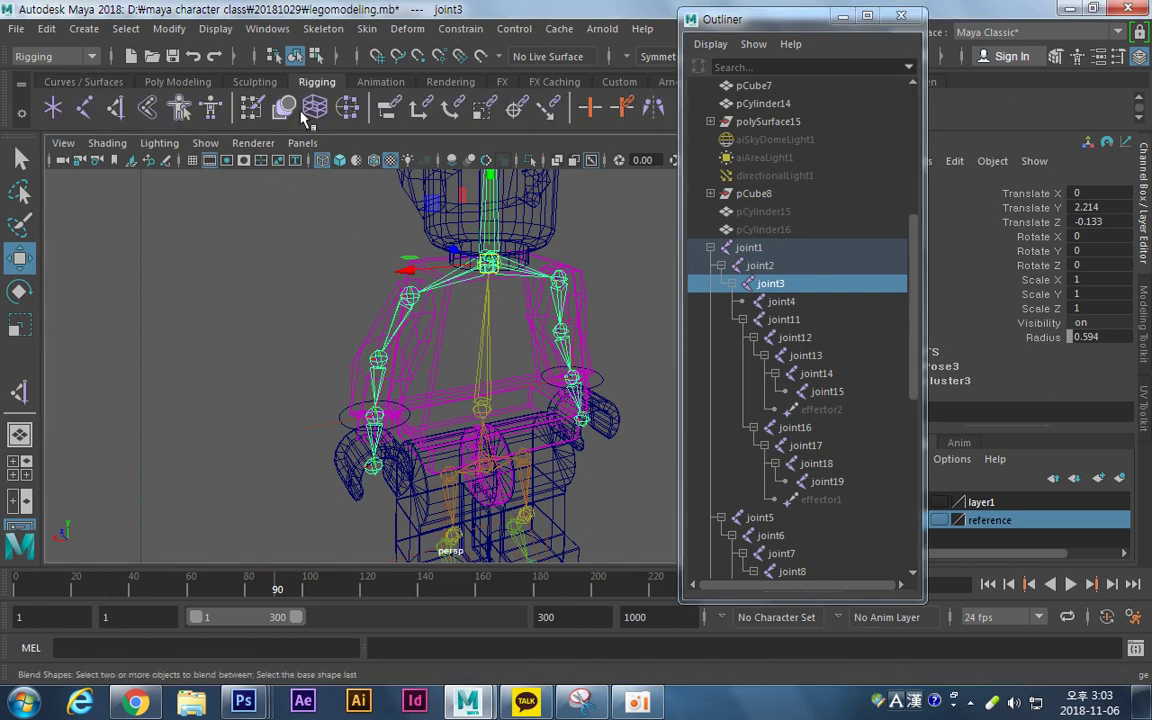
{"action": "left_click", "coordinate": [117, 119]}
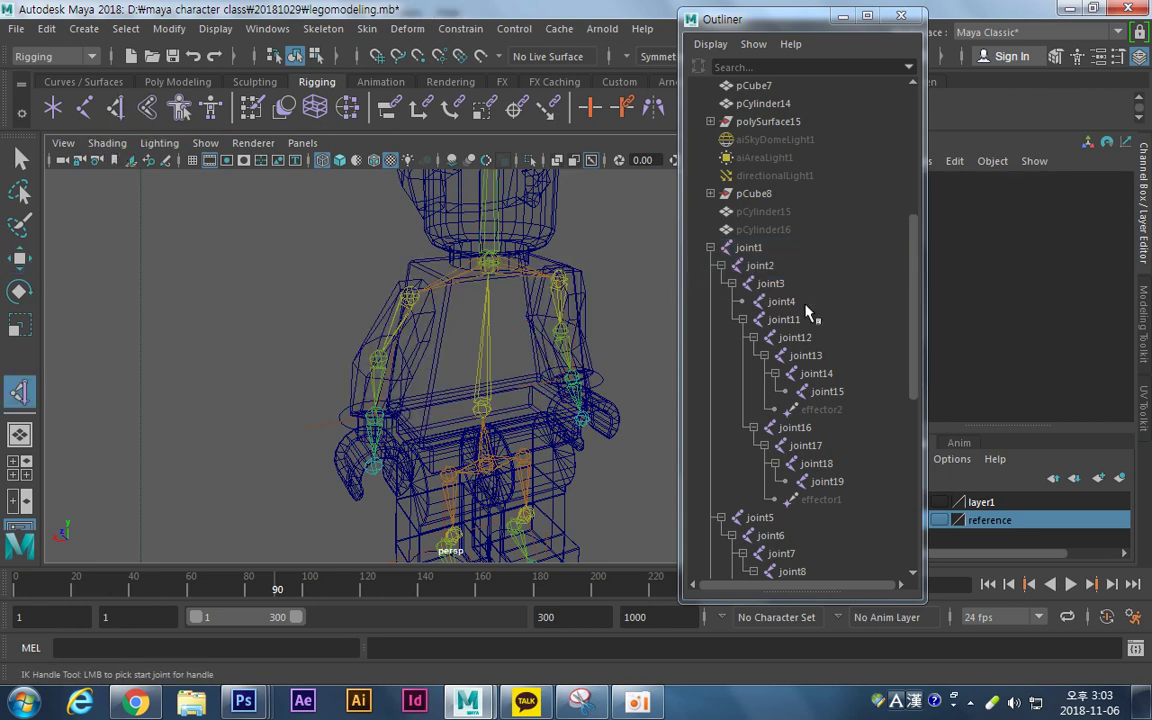
{"action": "left_click", "coordinate": [749, 252]}
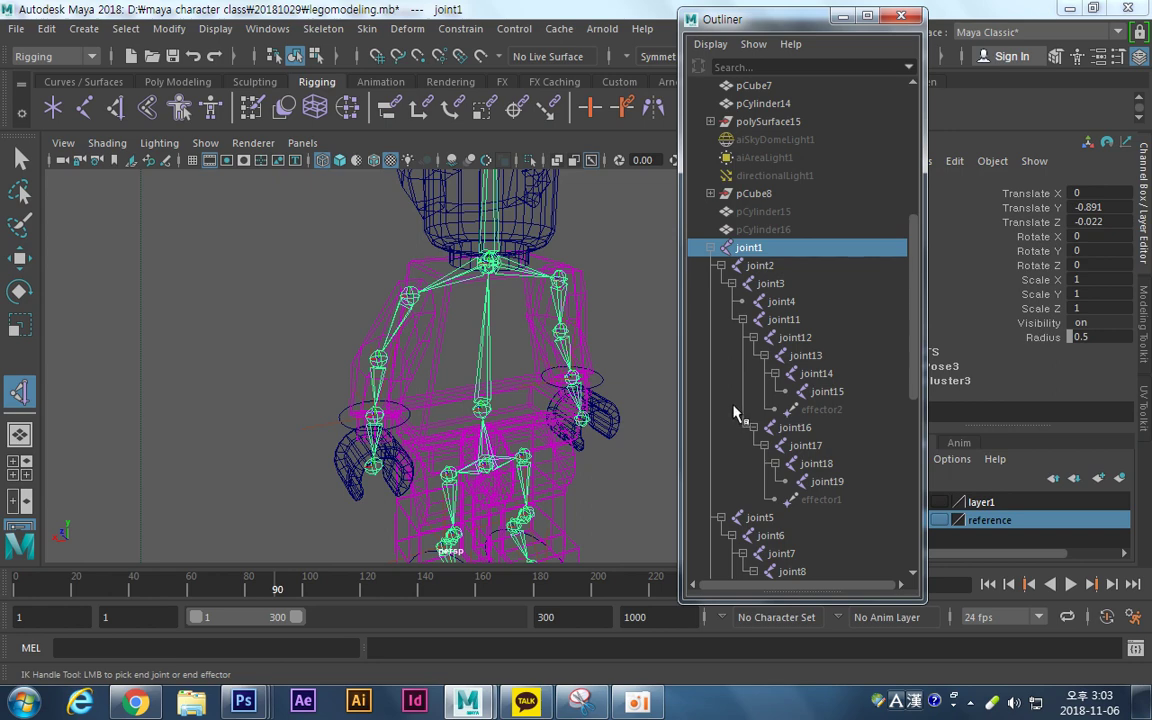
{"action": "left_click", "coordinate": [772, 285]}
{"action": "left_click_drag", "start_coordinate": [497, 231], "coordinate": [508, 309]}
{"action": "key", "text": "ctrl+z"}
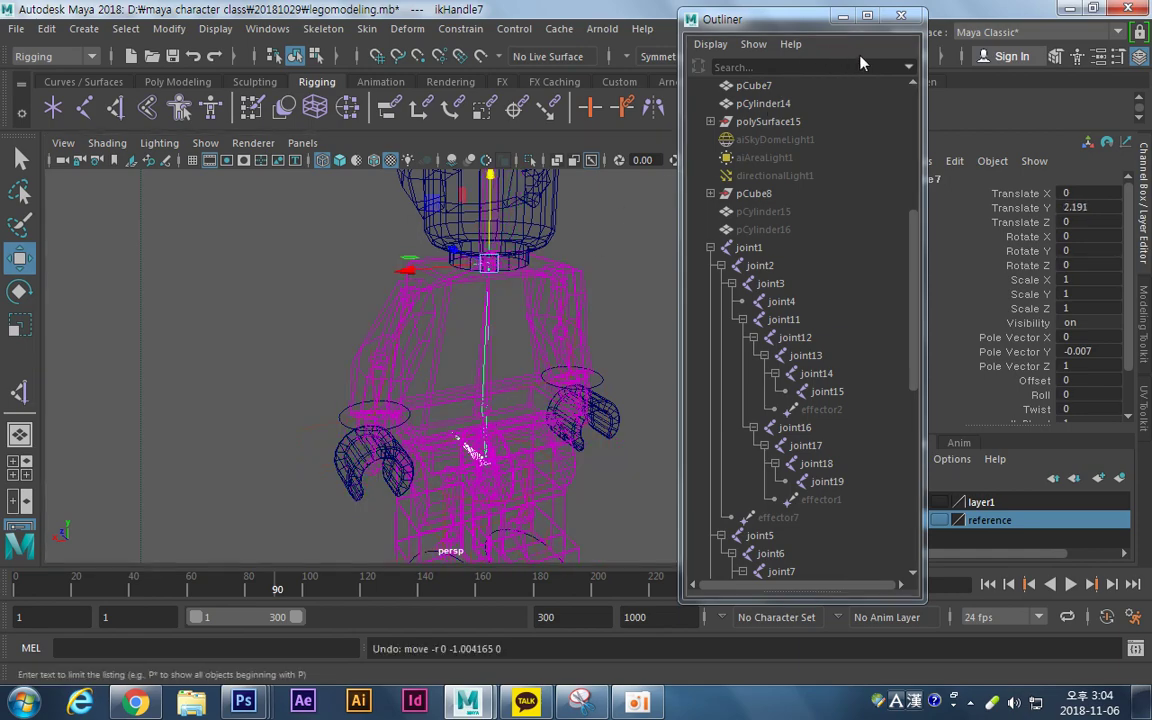
{"action": "left_click", "coordinate": [904, 17]}
Create a NURBS circle and snap it to the joint at the base of the neck, at Translate Y 2.191.
{"action": "middle_click_drag", "start_coordinate": [613, 371], "coordinate": [634, 309], "text": "alt"}
{"action": "right_click_drag", "start_coordinate": [634, 309], "coordinate": [604, 303], "text": "alt"}
{"action": "left_click_drag", "start_coordinate": [604, 303], "coordinate": [650, 332], "text": "alt"}
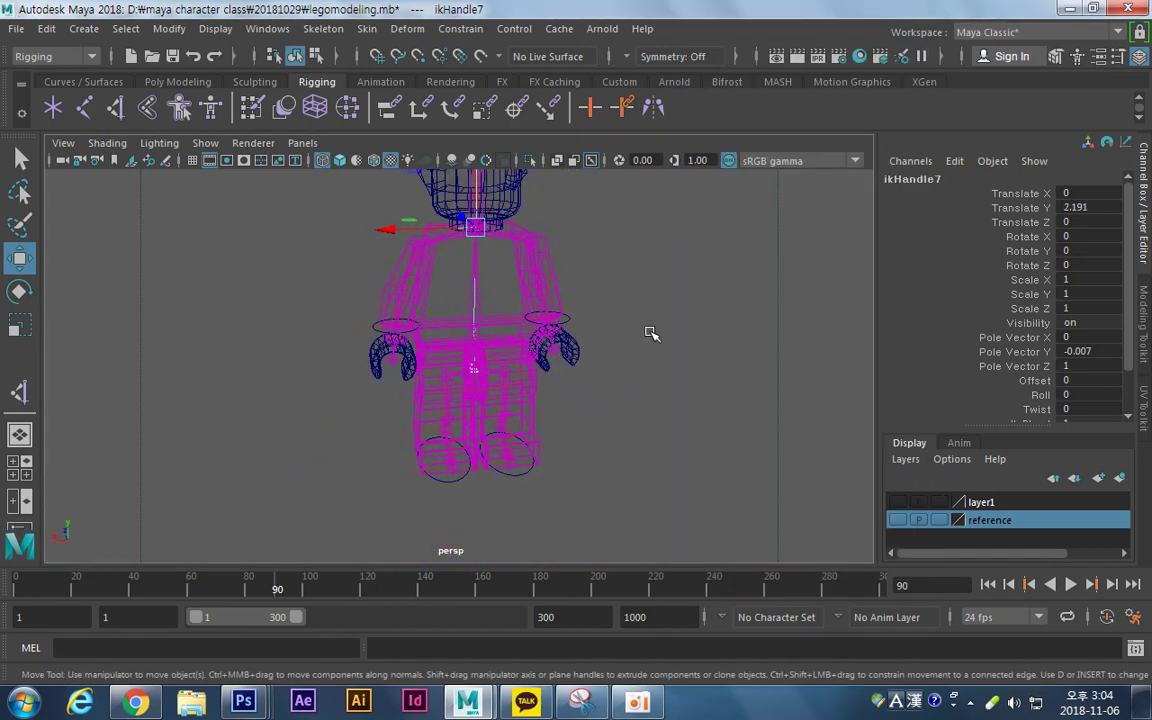
{"action": "left_click", "coordinate": [672, 313]}
{"action": "middle_click_drag", "start_coordinate": [543, 281], "coordinate": [479, 320], "text": "alt"}
{"action": "left_click", "coordinate": [83, 81]}
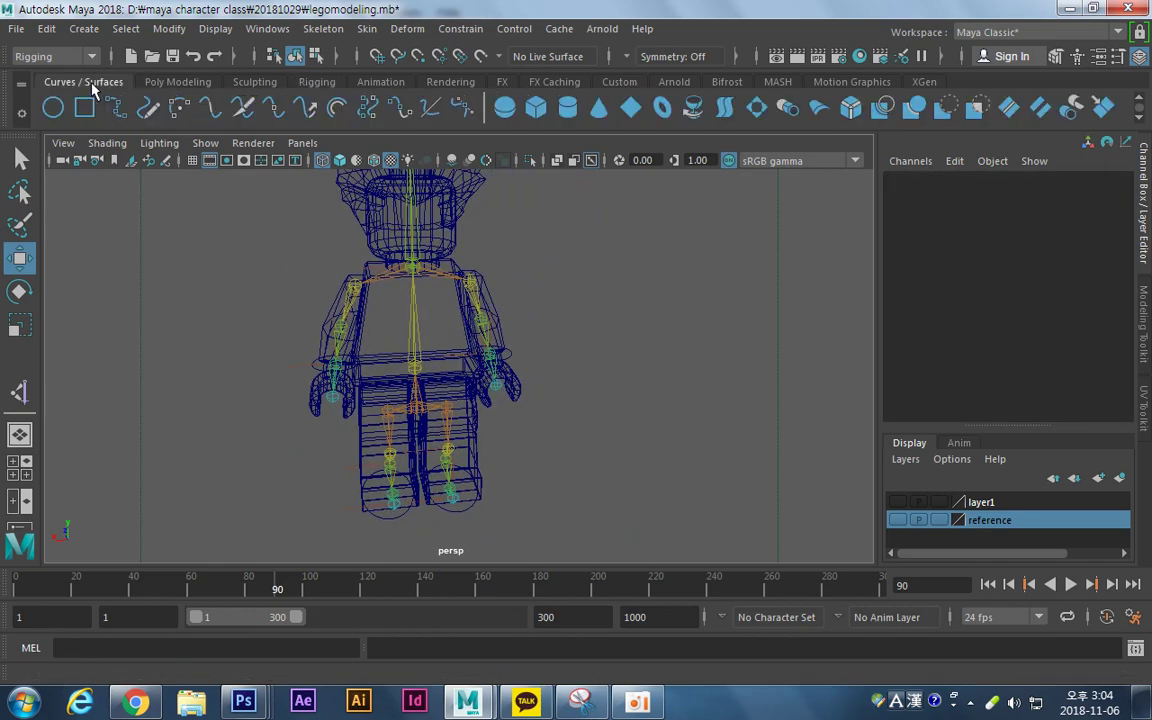
{"action": "left_click", "coordinate": [53, 107]}
{"action": "middle_click_drag", "start_coordinate": [239, 296], "coordinate": [263, 343], "text": "alt"}
{"action": "right_click_drag", "start_coordinate": [420, 325], "coordinate": [514, 298], "text": "alt"}
{"action": "middle_click_drag", "start_coordinate": [385, 285], "coordinate": [417, 401], "text": "alt"}
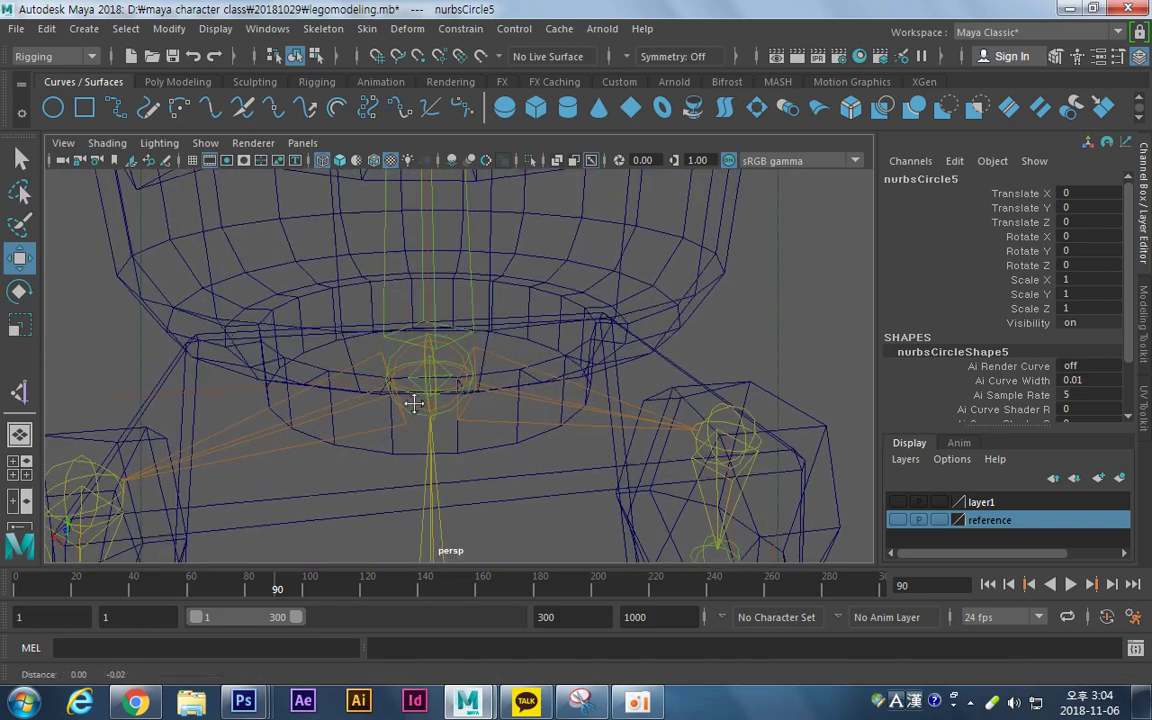
{"action": "right_click_drag", "start_coordinate": [417, 401], "coordinate": [543, 388], "text": "alt"}
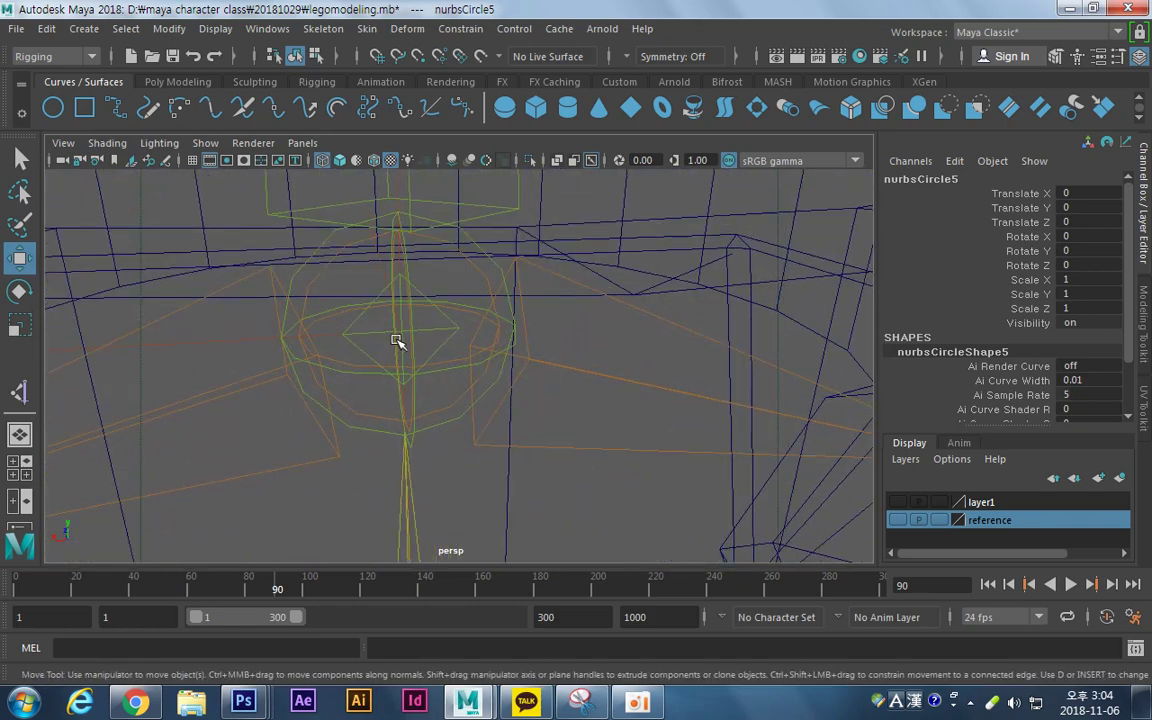
{"action": "key", "text": "v"}
{"action": "middle_click_drag", "start_coordinate": [414, 331], "coordinate": [401, 332]}
Scale the neck circle uniformly to 1.402 and widen it to Scale X 2.408 so it extends beyond the shoulders.
{"action": "middle_click_drag", "start_coordinate": [688, 364], "coordinate": [615, 352], "text": "alt"}
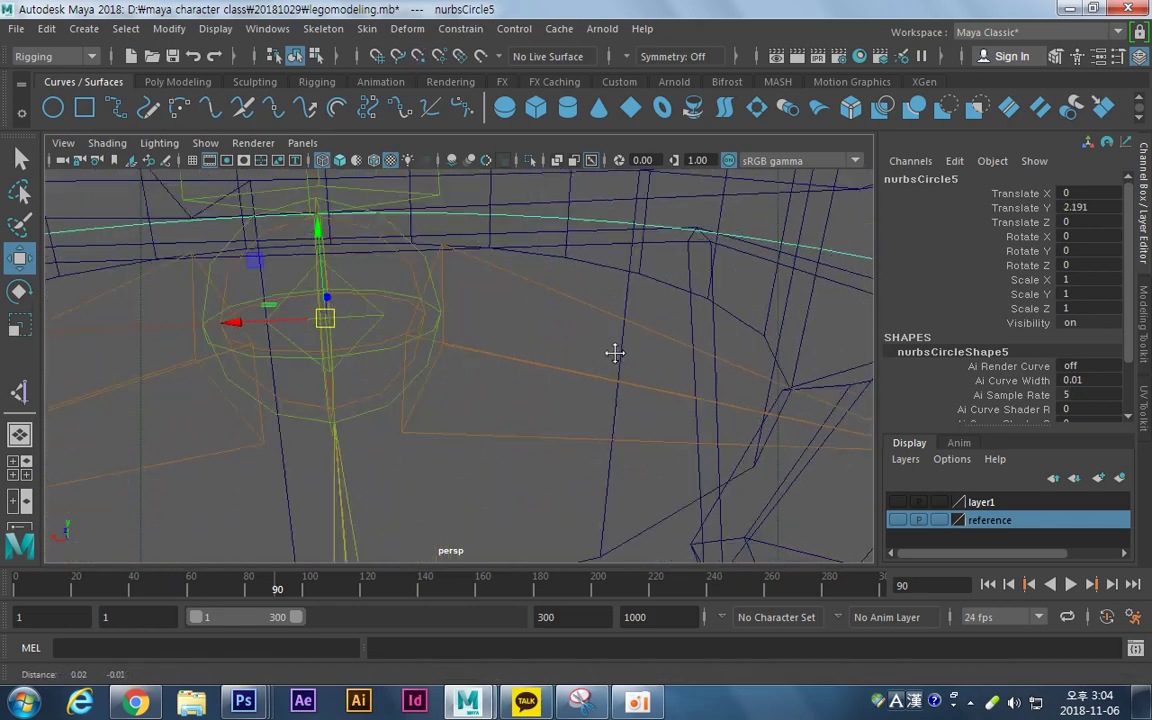
{"action": "right_click_drag", "start_coordinate": [610, 352], "coordinate": [198, 382], "text": "alt"}
{"action": "key", "text": "r"}
{"action": "middle_click_drag", "start_coordinate": [318, 423], "coordinate": [374, 415]}
{"action": "left_click_drag", "start_coordinate": [362, 368], "coordinate": [304, 371]}
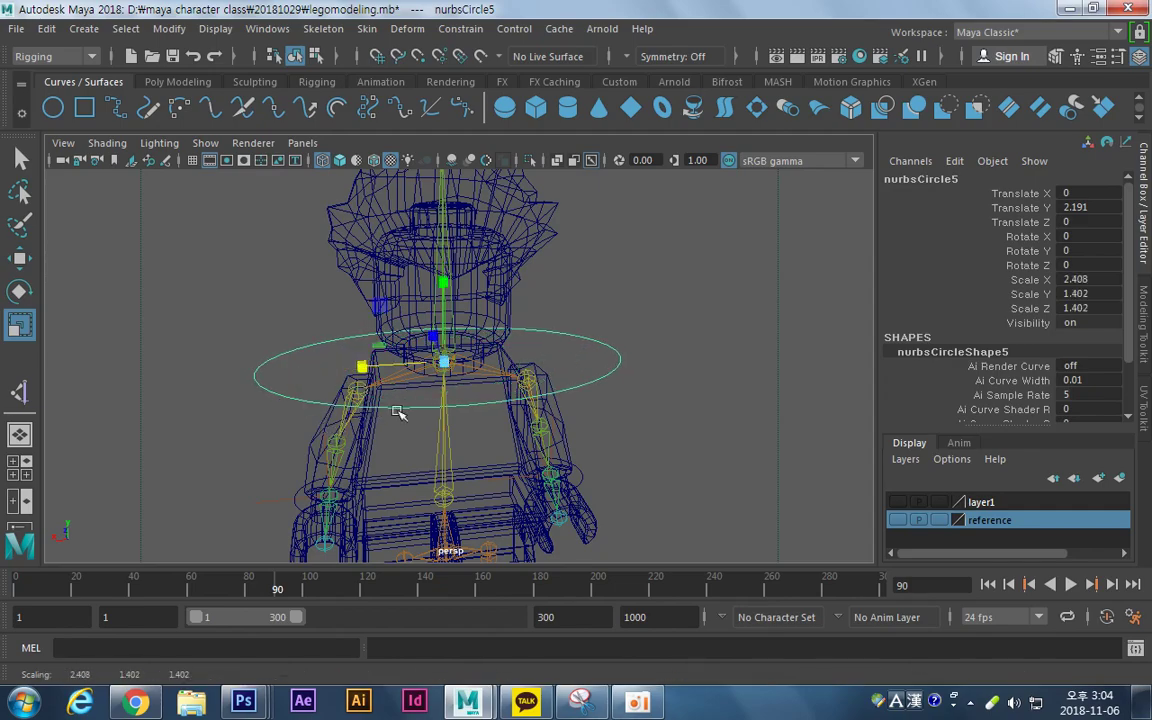
Examine the neck circle, its IK handle and the placement of the other controllers around the character's body.
{"action": "left_click_drag", "start_coordinate": [397, 410], "coordinate": [632, 394], "text": "alt"}
{"action": "left_click_drag", "start_coordinate": [645, 318], "coordinate": [488, 302], "text": "alt"}
{"action": "key", "text": "w"}
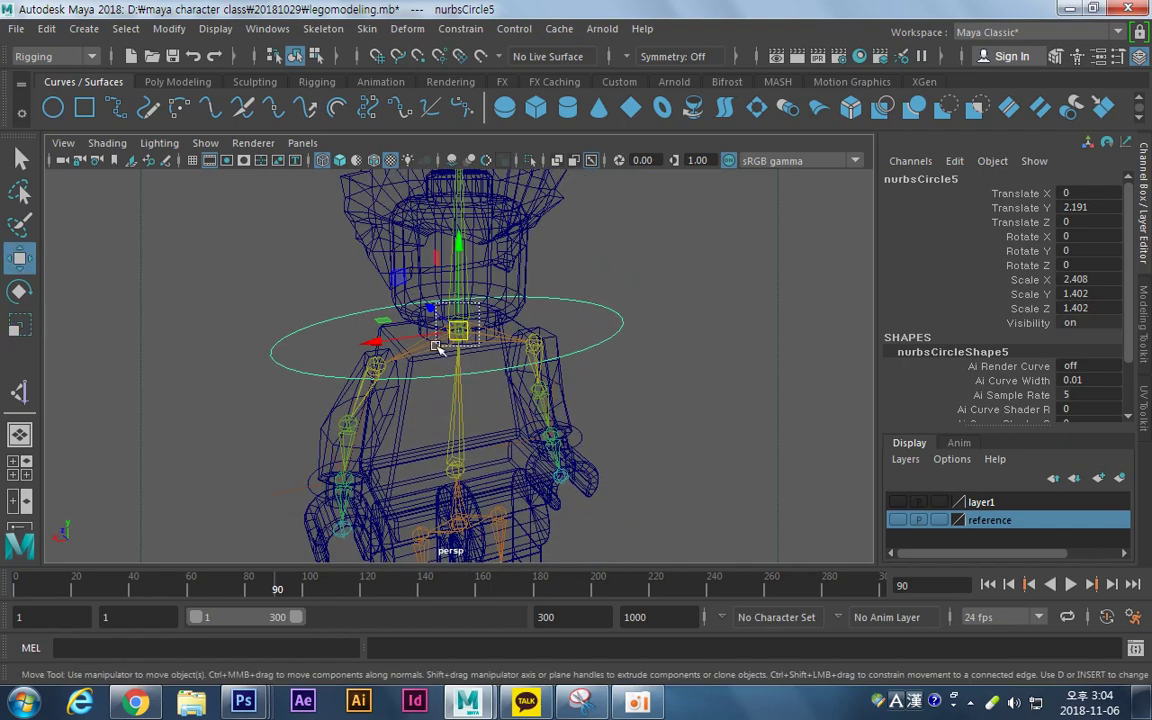
{"action": "left_click", "coordinate": [449, 290]}
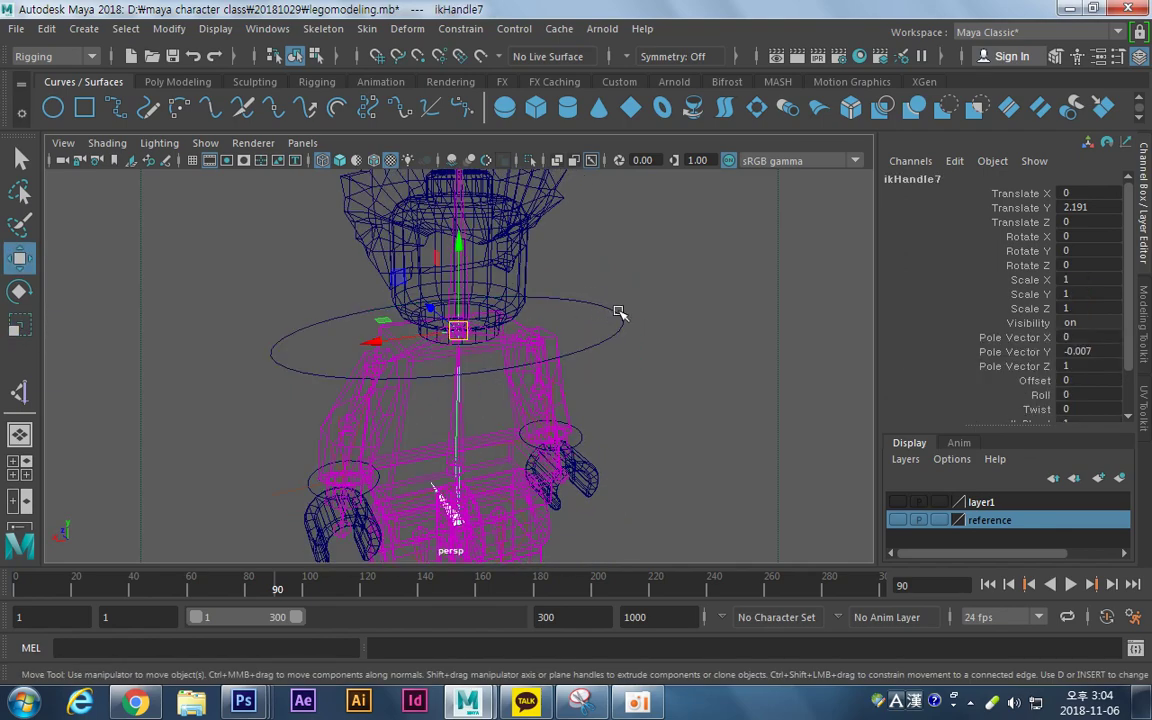
{"action": "left_click", "coordinate": [708, 354]}
{"action": "middle_click_drag", "start_coordinate": [674, 306], "coordinate": [656, 237], "text": "alt"}
{"action": "right_click_drag", "start_coordinate": [656, 237], "coordinate": [588, 242], "text": "alt"}
{"action": "left_click_drag", "start_coordinate": [603, 252], "coordinate": [576, 325]}
{"action": "middle_click_drag", "start_coordinate": [623, 388], "coordinate": [604, 276], "text": "alt"}
{"action": "right_click_drag", "start_coordinate": [604, 276], "coordinate": [501, 327], "text": "alt"}
{"action": "left_click_drag", "start_coordinate": [540, 368], "coordinate": [502, 371], "text": "alt"}
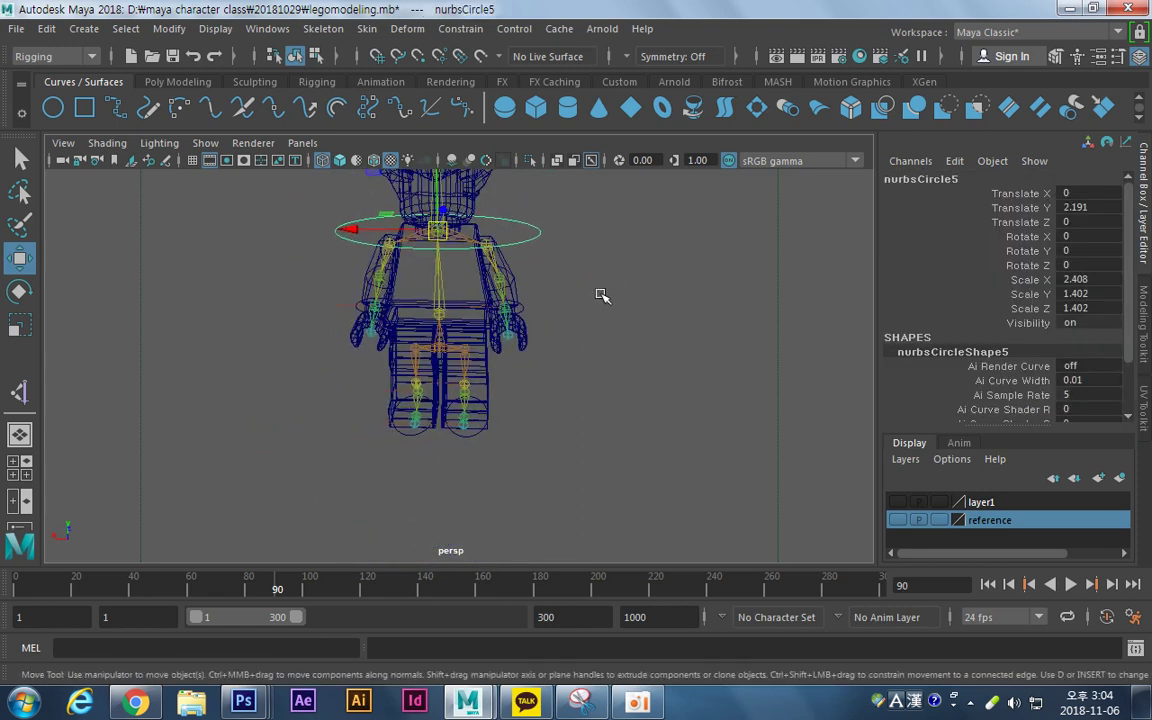
{"action": "left_click", "coordinate": [602, 296]}
{"action": "middle_click_drag", "start_coordinate": [509, 259], "coordinate": [548, 314], "text": "alt"}
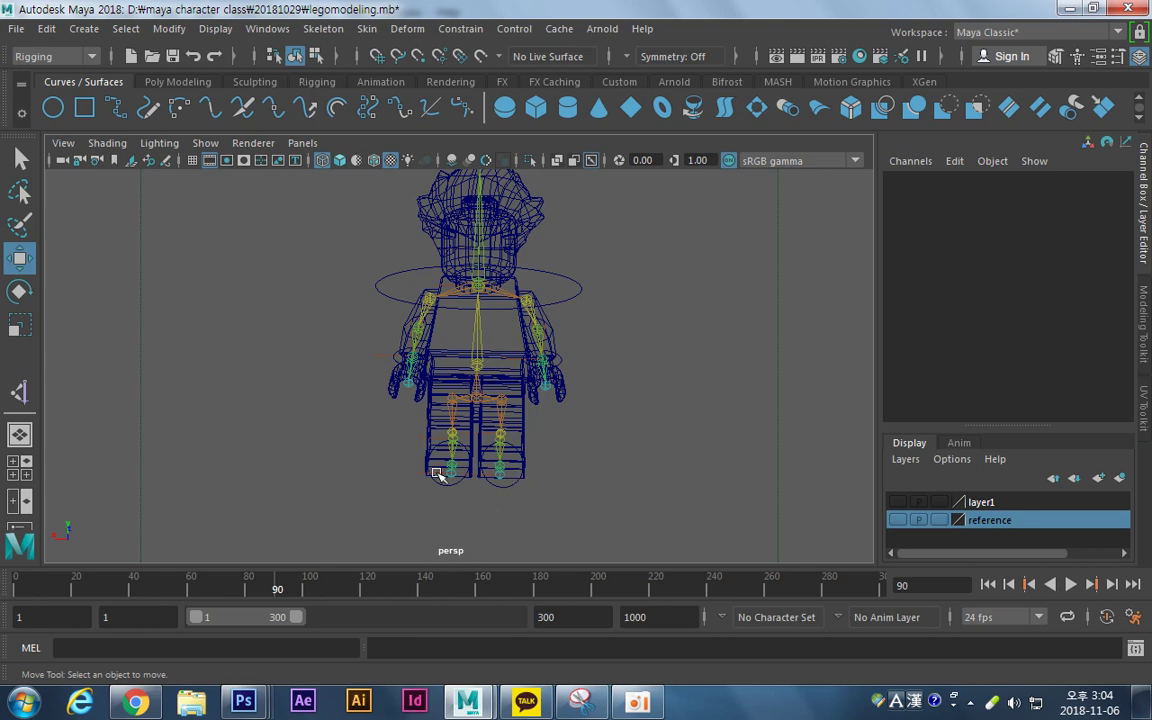
{"action": "left_click_drag", "start_coordinate": [444, 342], "coordinate": [527, 381], "text": "alt"}
{"action": "right_click_drag", "start_coordinate": [527, 381], "coordinate": [690, 374], "text": "alt"}
{"action": "left_click_drag", "start_coordinate": [557, 393], "coordinate": [554, 263], "text": "alt"}
{"action": "left_click", "coordinate": [572, 211]}
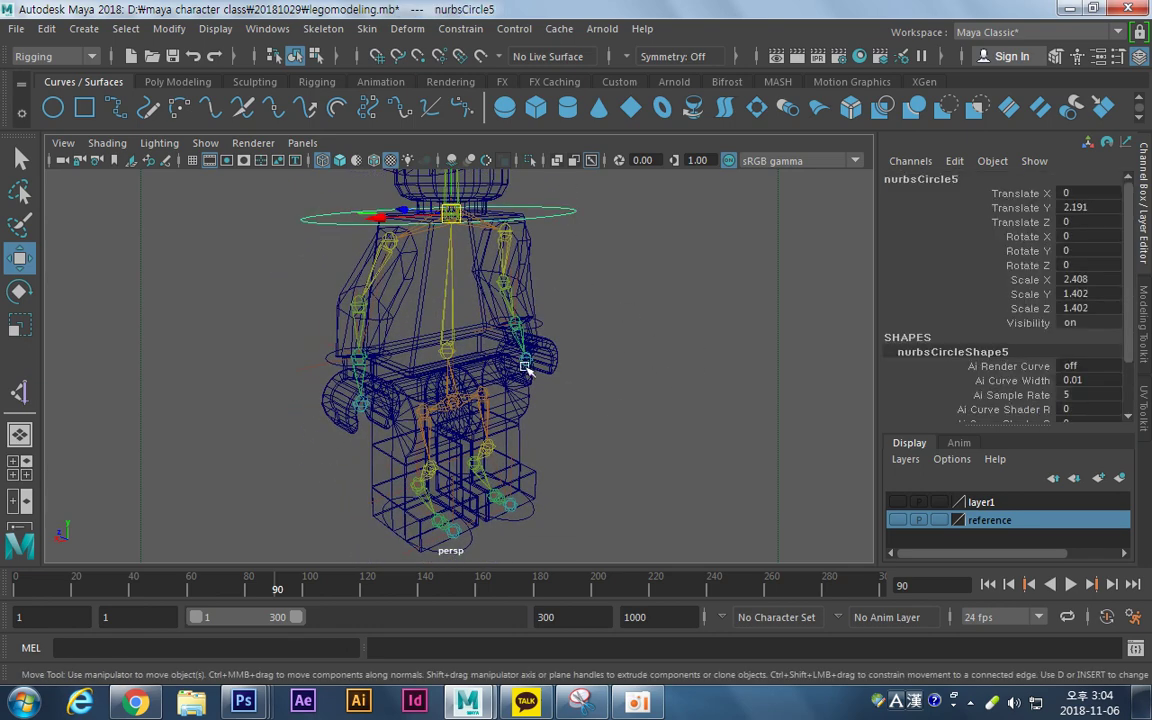
Try moving the pelvis root joint joint1 along X as a test and undo the move.
{"action": "left_click", "coordinate": [455, 392]}
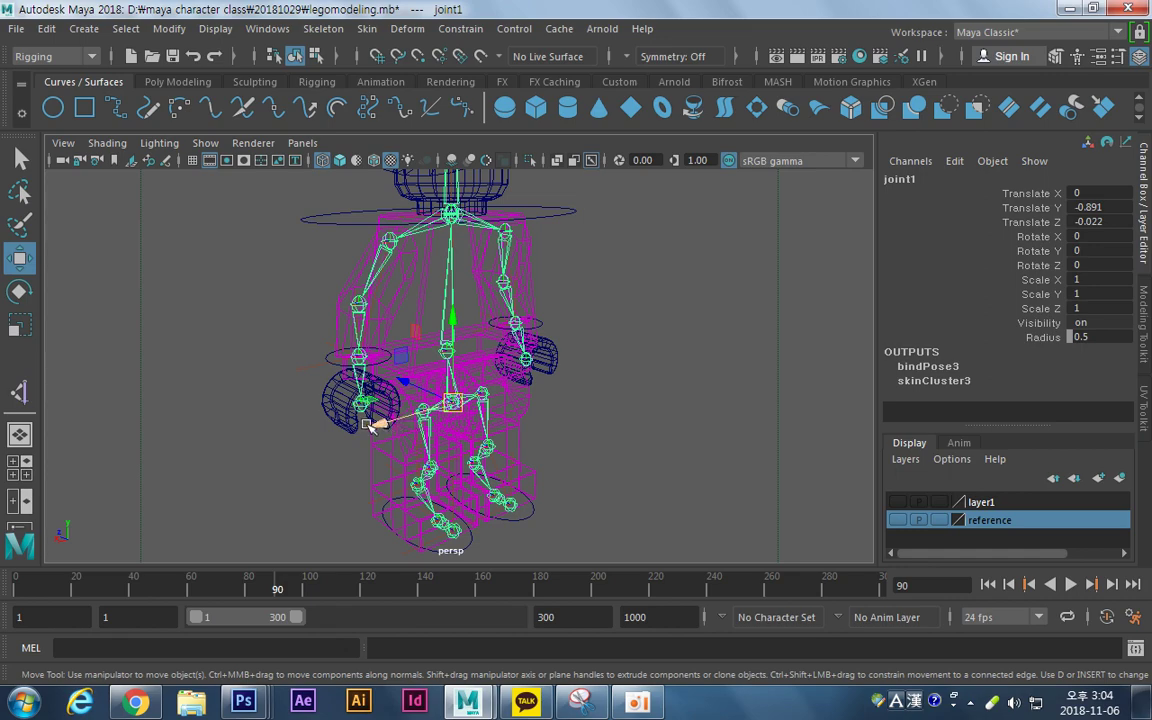
{"action": "left_click_drag", "start_coordinate": [370, 424], "coordinate": [550, 365]}
{"action": "key", "text": "ctrl+z"}
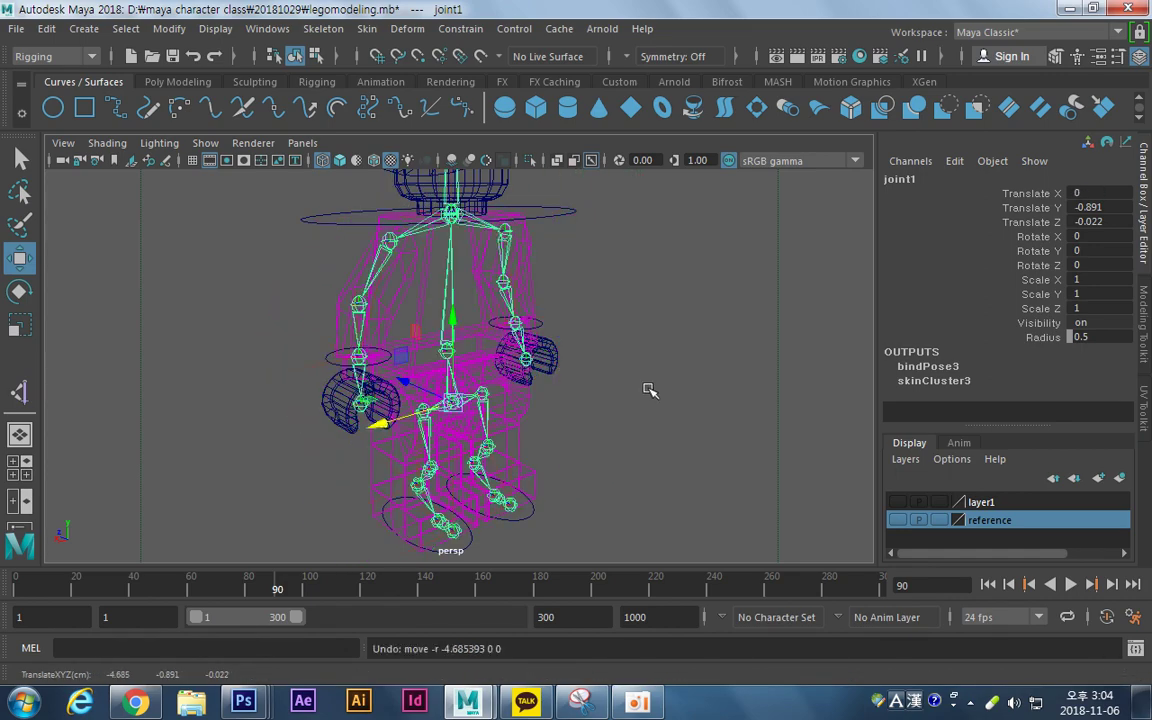
Create a NURBS circle and snap it to the pelvis root joint at Translate Y -0.891 and Z -0.022.
{"action": "left_click_drag", "start_coordinate": [650, 390], "coordinate": [589, 390], "text": "alt"}
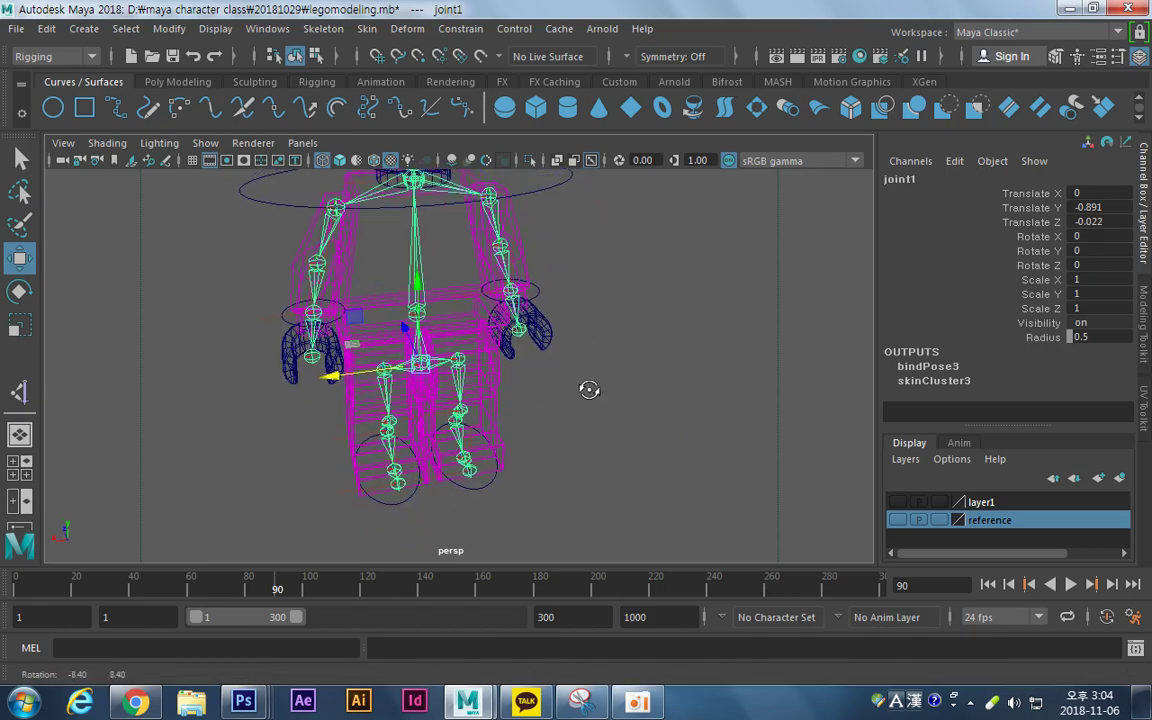
{"action": "left_click", "coordinate": [53, 107]}
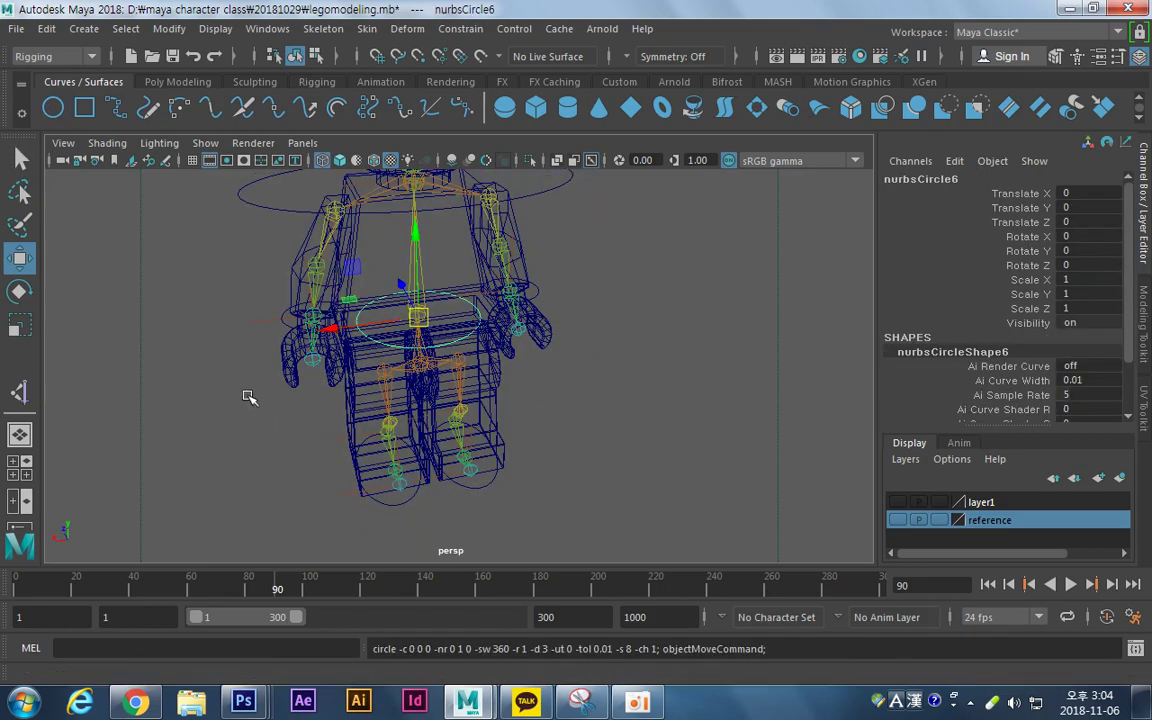
{"action": "right_click_drag", "start_coordinate": [249, 397], "coordinate": [847, 352], "text": "alt"}
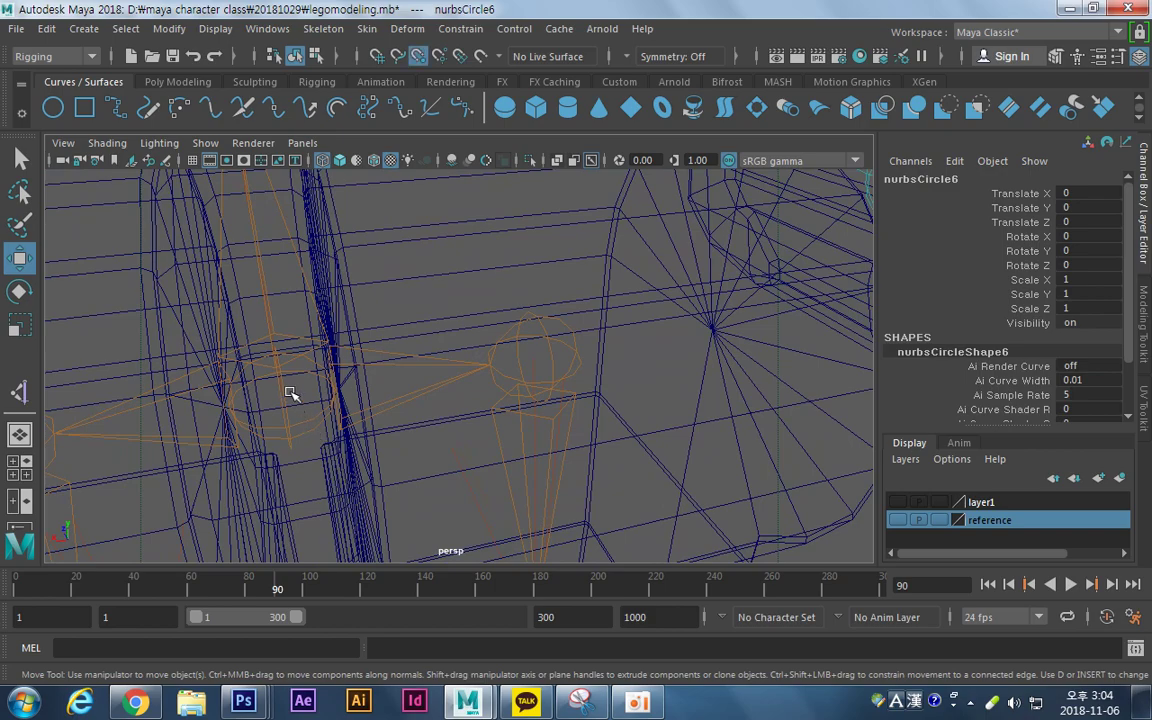
{"action": "middle_click_drag", "start_coordinate": [289, 392], "coordinate": [285, 390]}
{"action": "left_click_drag", "start_coordinate": [463, 380], "coordinate": [368, 391], "text": "alt"}
Scale the pelvis circle uniformly to 2.504 so it extends beyond the hips and hands.
{"action": "key", "text": "r"}
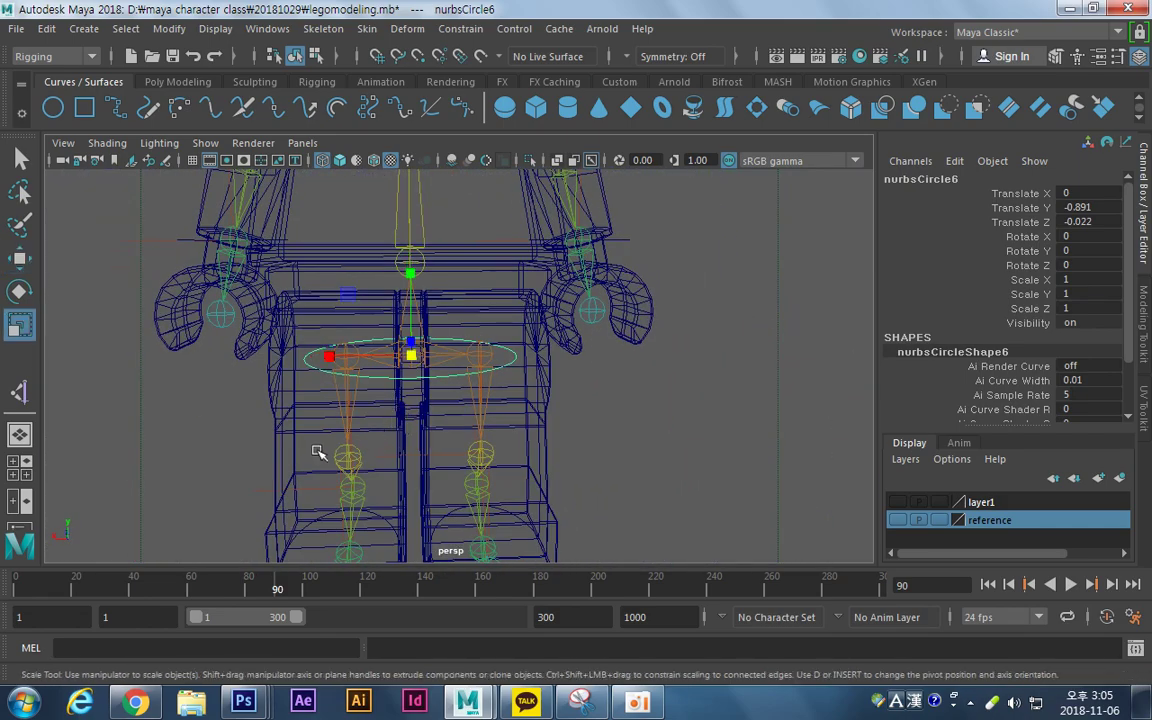
{"action": "middle_click_drag", "start_coordinate": [321, 452], "coordinate": [555, 380]}
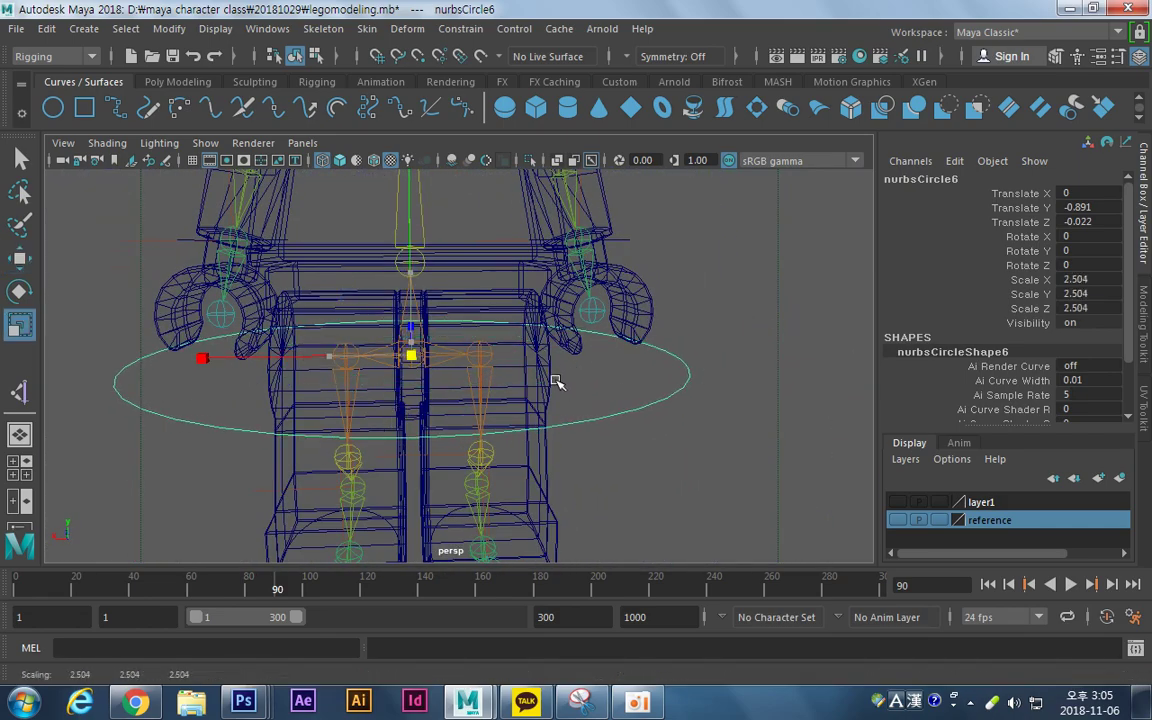
{"action": "scroll", "coordinate": [679, 309], "scroll_direction": "down", "scroll_amount": 5}
{"action": "left_click_drag", "start_coordinate": [460, 370], "coordinate": [507, 393], "text": "alt"}
Duplicate the pelvis circle and lower the copy to foot level at Translate Y -2.838.
{"action": "key", "text": "w"}
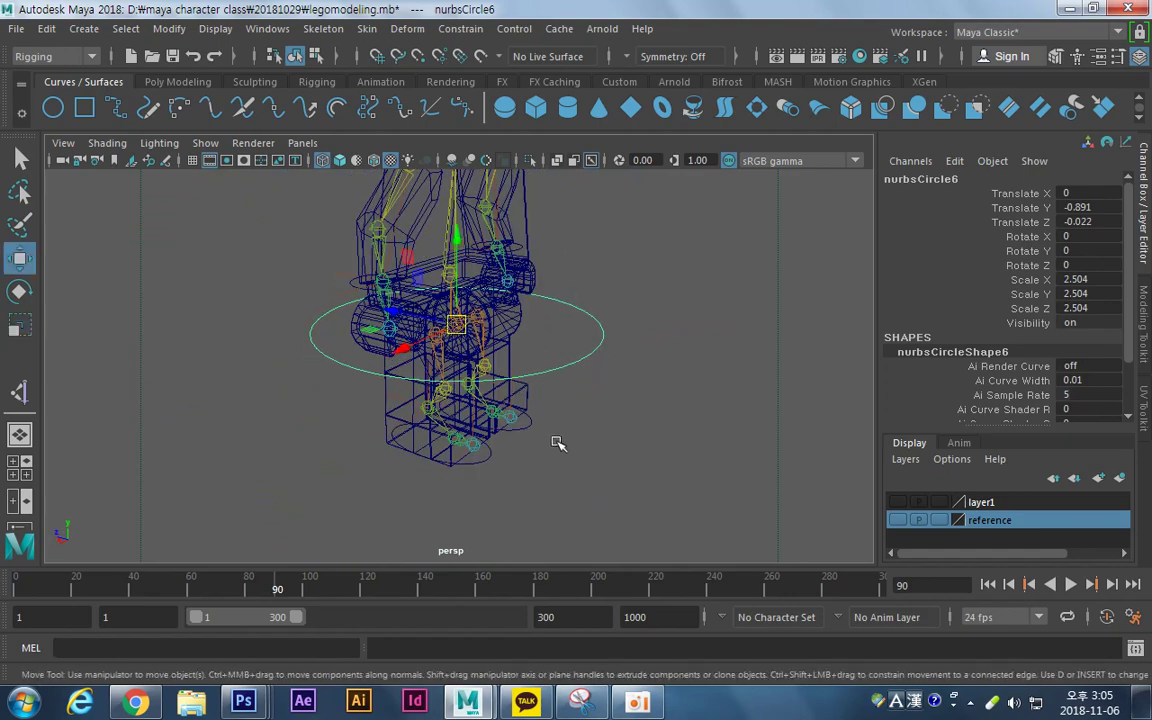
{"action": "middle_click_drag", "start_coordinate": [567, 303], "coordinate": [579, 397], "text": "alt"}
{"action": "right_click_drag", "start_coordinate": [579, 397], "coordinate": [361, 429], "text": "alt"}
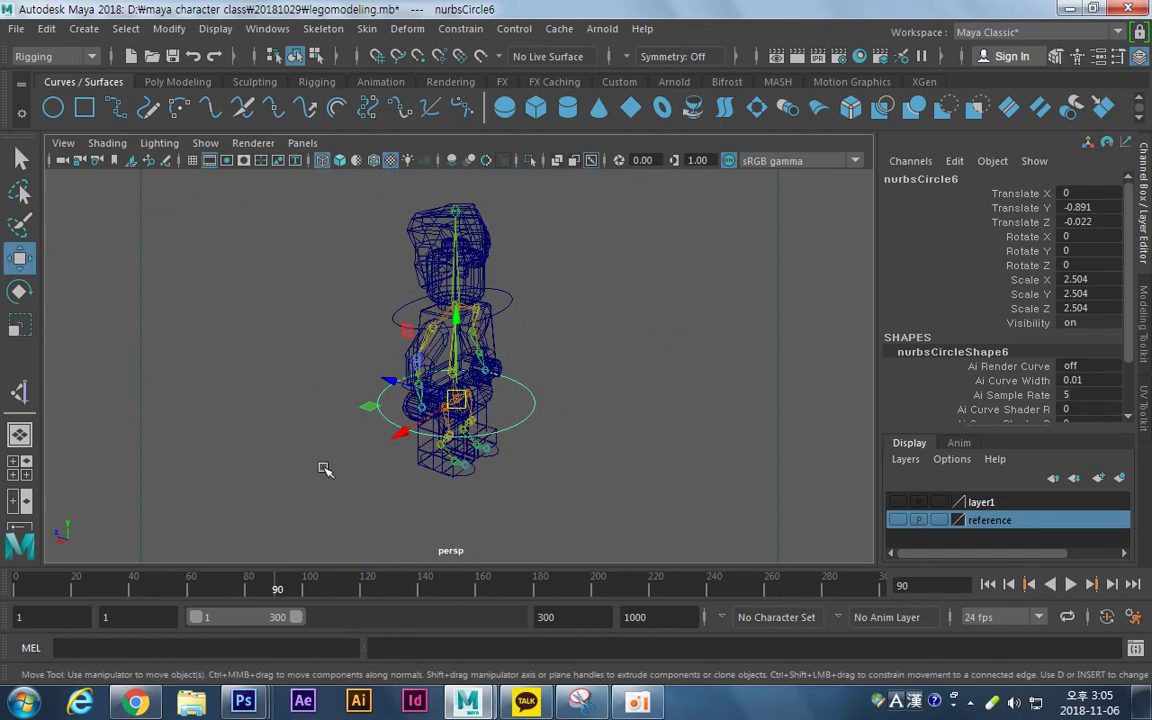
{"action": "middle_click_drag", "start_coordinate": [472, 372], "coordinate": [477, 343], "text": "alt"}
{"action": "right_click_drag", "start_coordinate": [477, 343], "coordinate": [632, 337], "text": "alt"}
{"action": "left_click_drag", "start_coordinate": [632, 337], "coordinate": [578, 328], "text": "alt"}
{"action": "middle_click_drag", "start_coordinate": [578, 328], "coordinate": [578, 325], "text": "alt"}
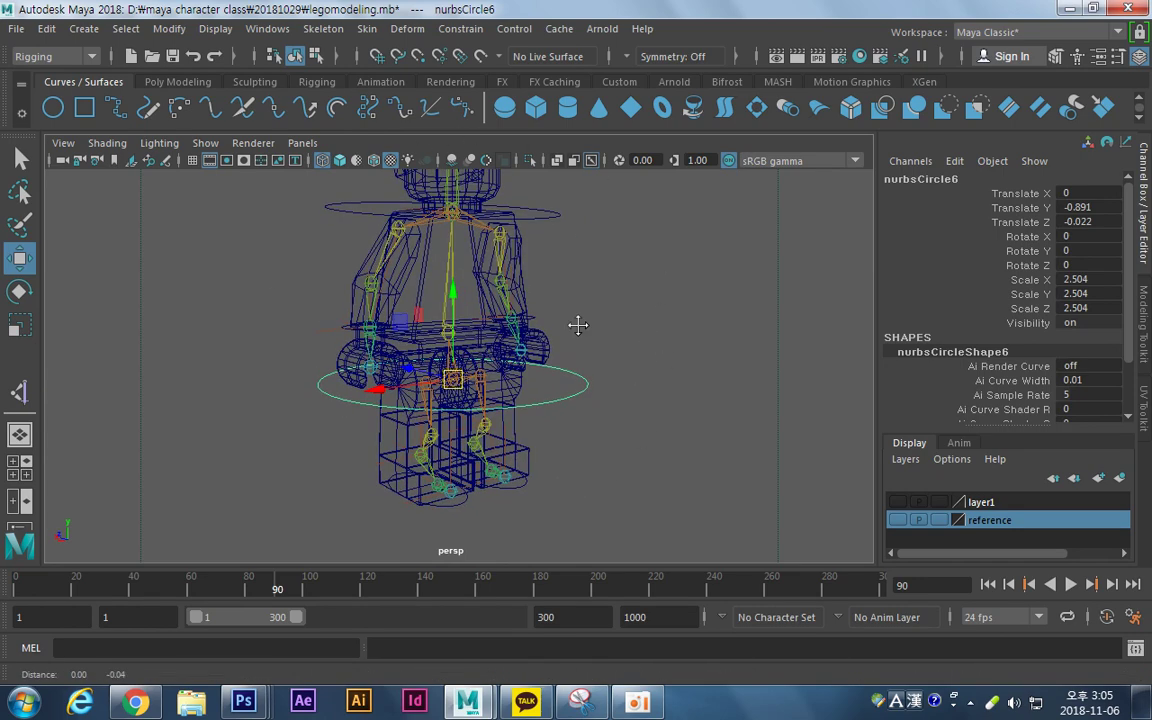
{"action": "left_click_drag", "start_coordinate": [578, 325], "coordinate": [570, 360], "text": "alt"}
{"action": "key", "text": "ctrl+d"}
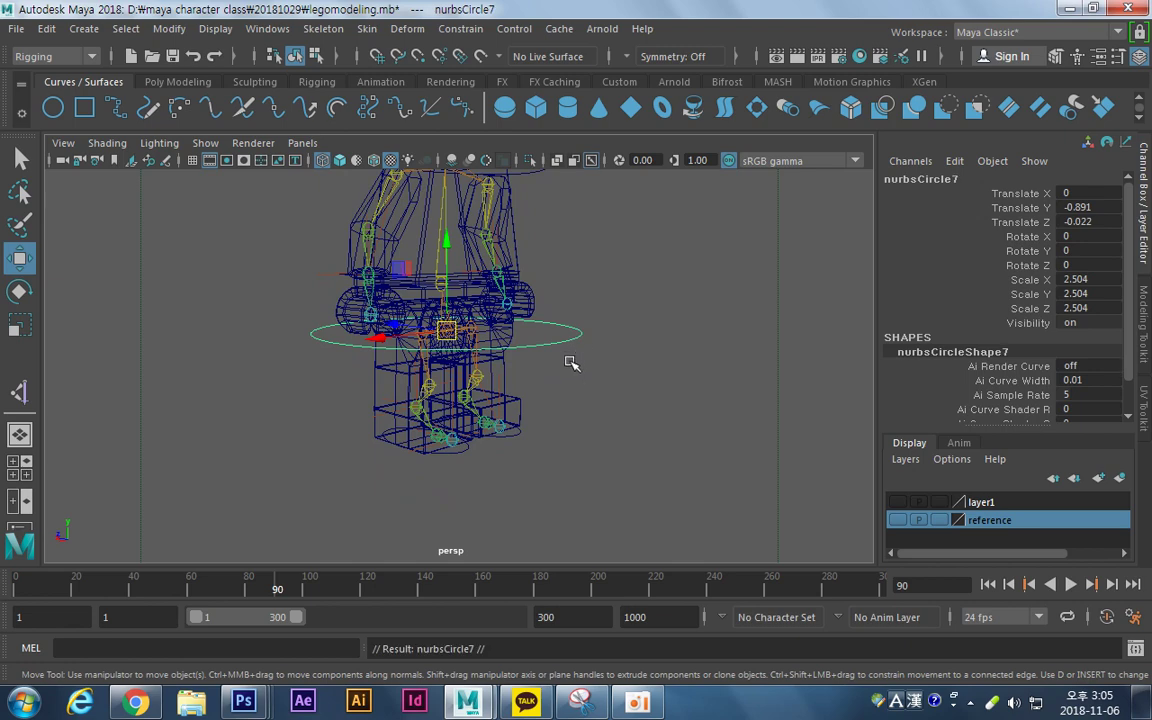
{"action": "key", "text": "v"}
{"action": "left_click_drag", "start_coordinate": [448, 238], "coordinate": [441, 595]}
{"action": "left_click_drag", "start_coordinate": [600, 373], "coordinate": [549, 380], "text": "alt"}
Enlarge the foot-level circle uniformly so it becomes wider than the pelvis circle.
{"action": "key", "text": "r"}
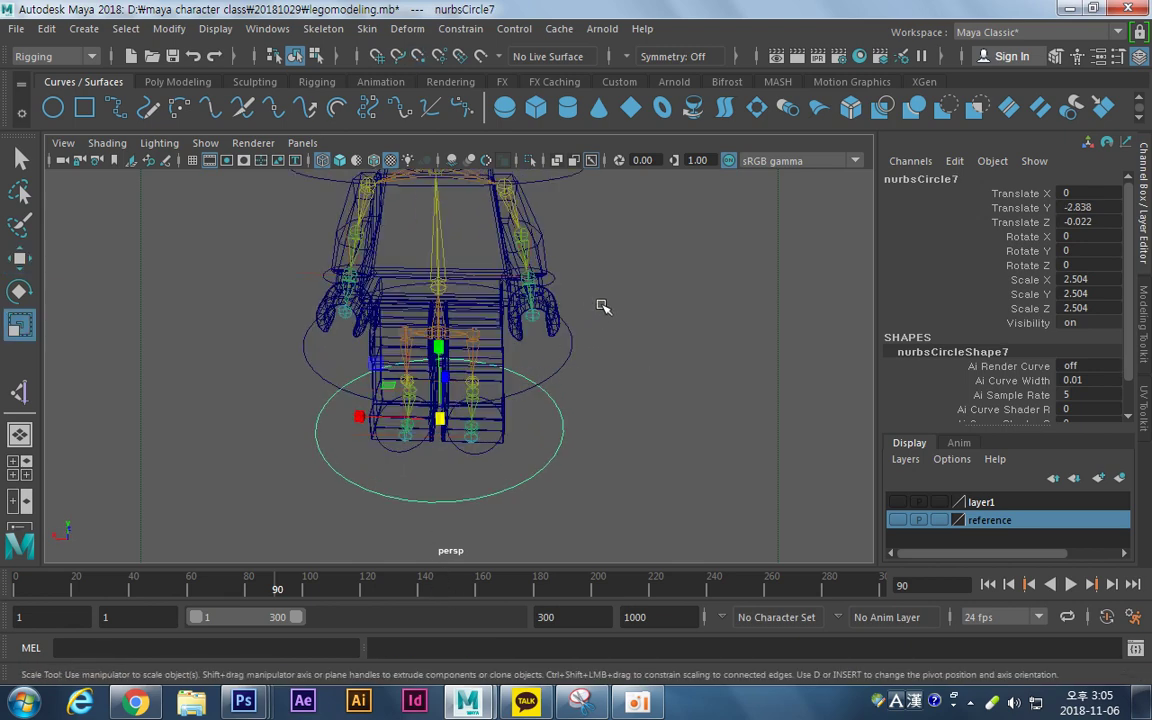
{"action": "middle_click_drag", "start_coordinate": [648, 279], "coordinate": [728, 321]}
{"action": "left_click_drag", "start_coordinate": [728, 321], "coordinate": [489, 373], "text": "alt"}
{"action": "left_click", "coordinate": [565, 345]}
{"action": "middle_click_drag", "start_coordinate": [566, 325], "coordinate": [567, 352], "text": "alt"}
{"action": "right_click_drag", "start_coordinate": [567, 352], "coordinate": [588, 395], "text": "alt"}
{"action": "left_click_drag", "start_coordinate": [588, 395], "coordinate": [483, 373], "text": "alt"}
Open the Outliner and select all seven controller circles, nurbsCircle1 through nurbsCircle7.
{"action": "left_click", "coordinate": [20, 476]}
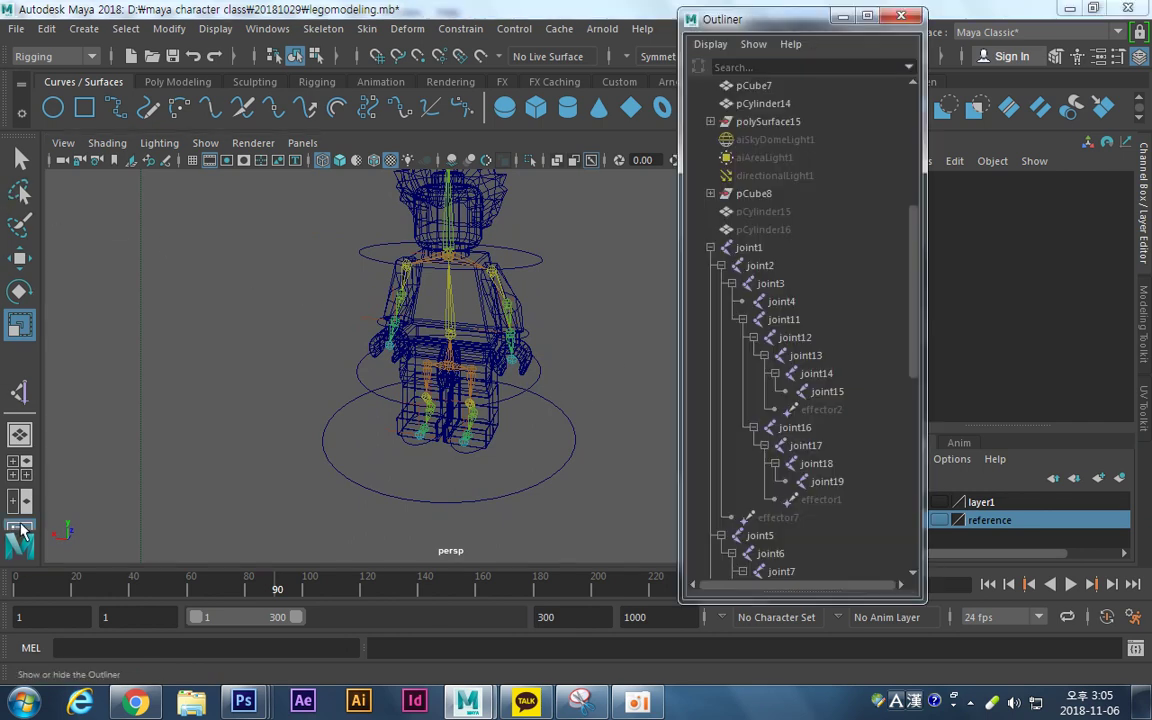
{"action": "left_click_drag", "start_coordinate": [910, 235], "coordinate": [918, 475]}
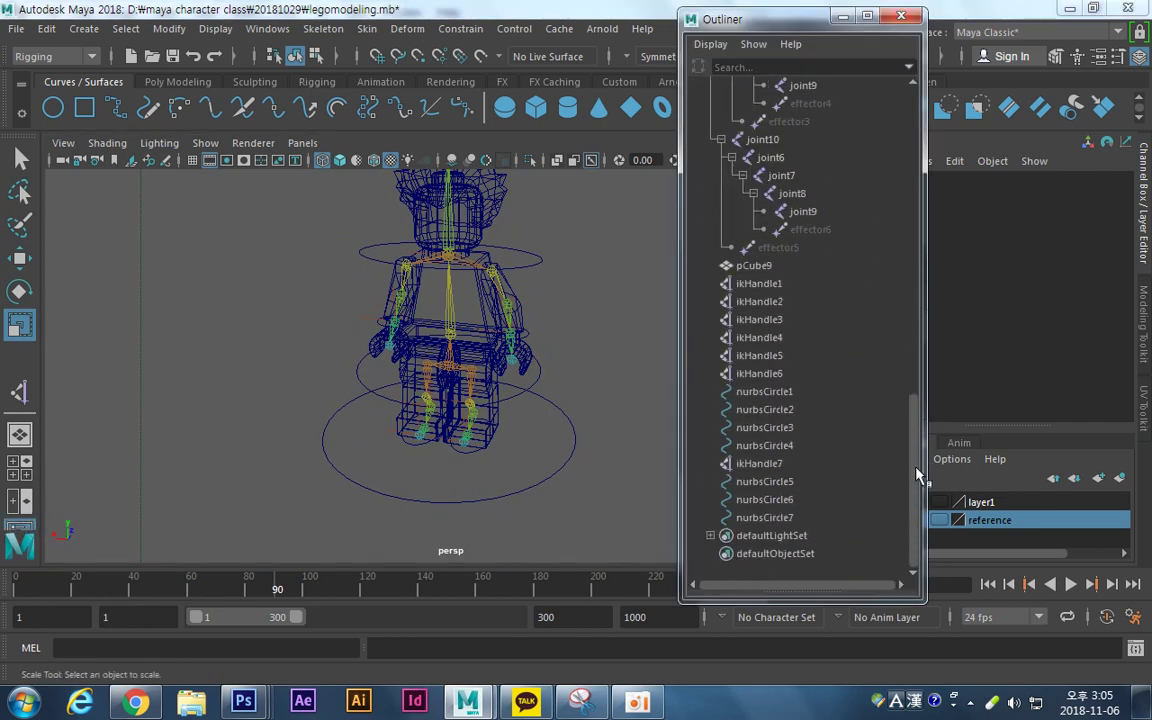
{"action": "left_click_drag", "start_coordinate": [766, 484], "coordinate": [769, 515]}
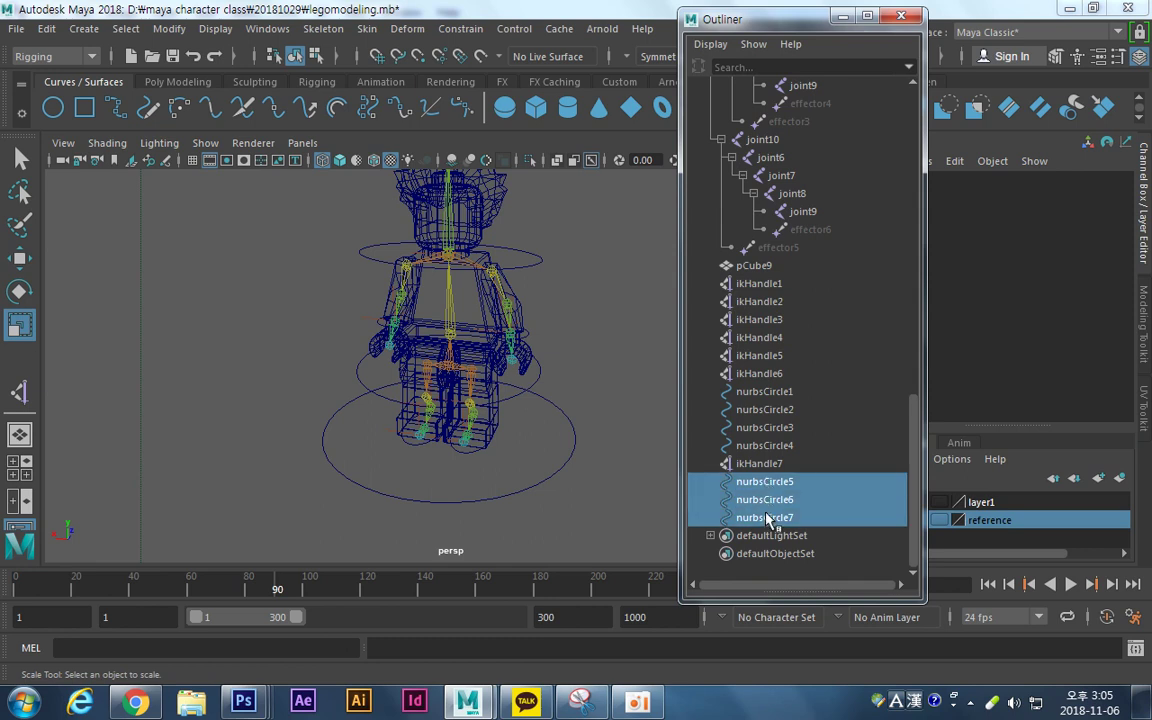
{"action": "left_click", "coordinate": [764, 445], "text": "ctrl"}
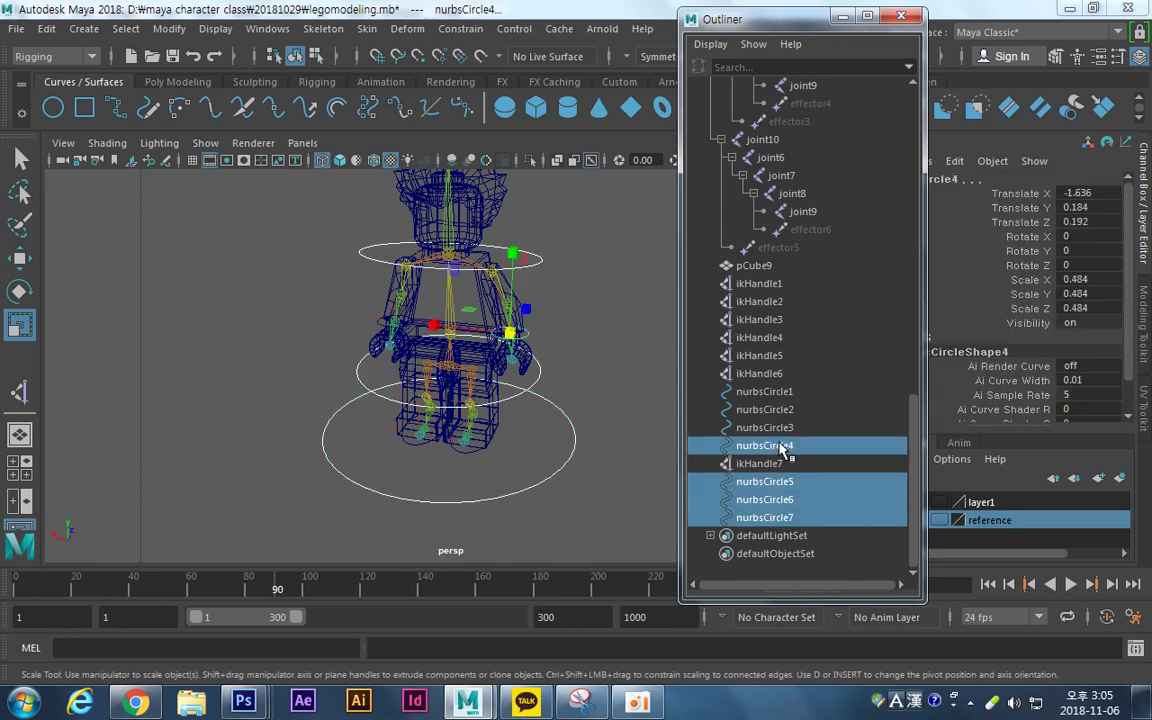
{"action": "left_click", "coordinate": [780, 427], "text": "ctrl"}
{"action": "left_click", "coordinate": [780, 409], "text": "ctrl"}
{"action": "left_click", "coordinate": [780, 391], "text": "ctrl"}
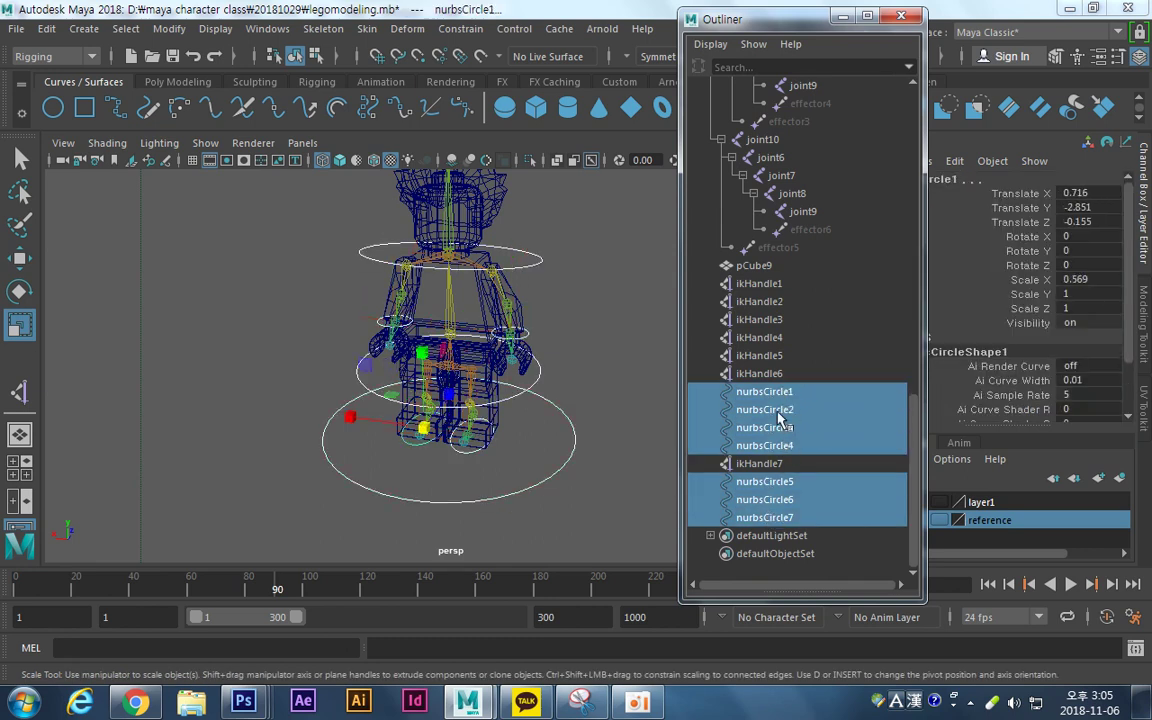
Freeze the transformations of the selected controller circles, clear the selection and close the Outliner.
{"action": "left_click_drag", "start_coordinate": [356, 324], "coordinate": [510, 346], "text": "alt"}
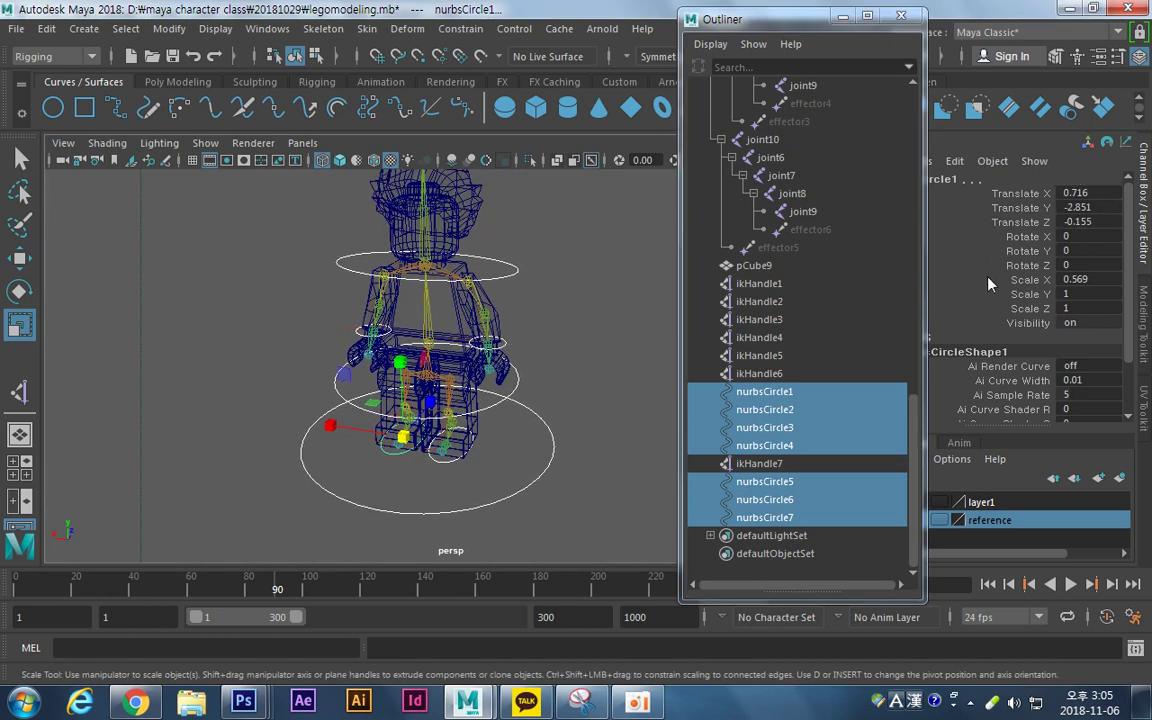
{"action": "left_click", "coordinate": [178, 33]}
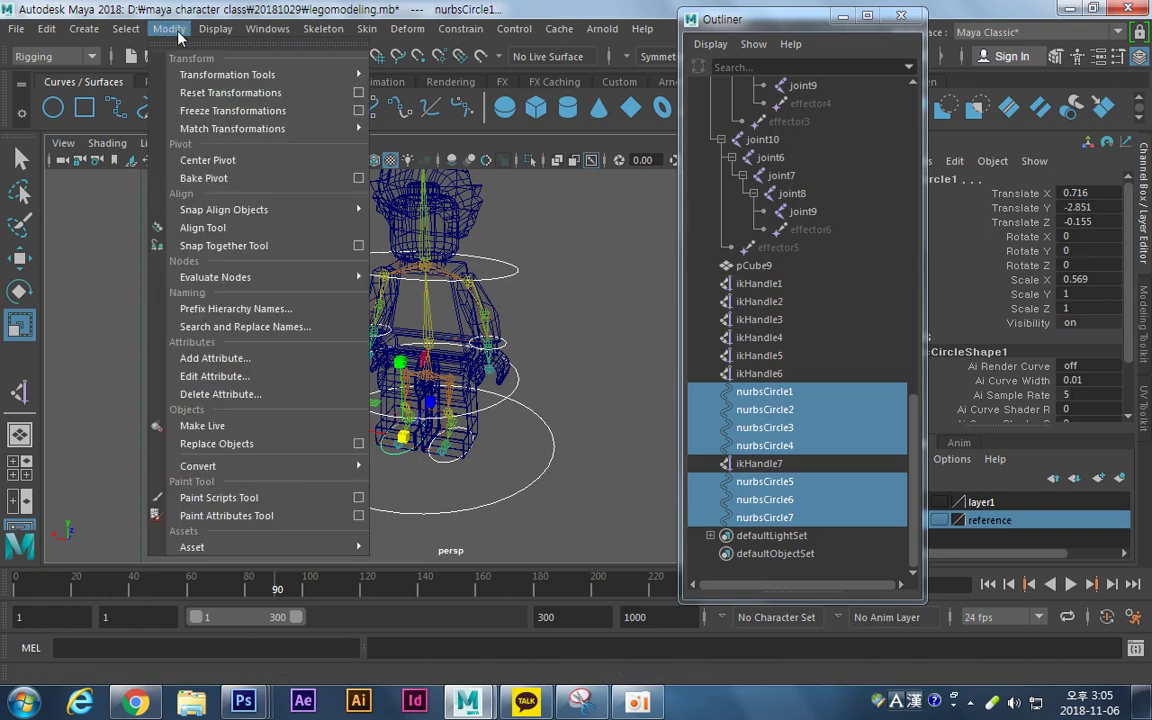
{"action": "left_click", "coordinate": [270, 114]}
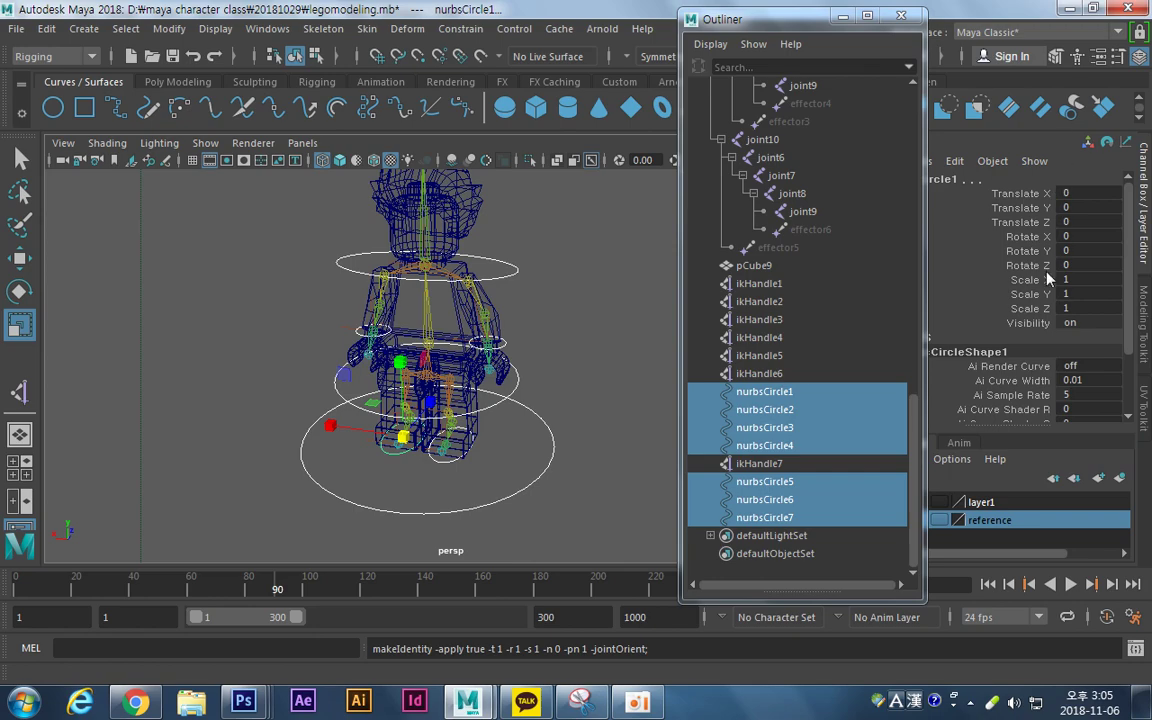
{"action": "left_click", "coordinate": [450, 452]}
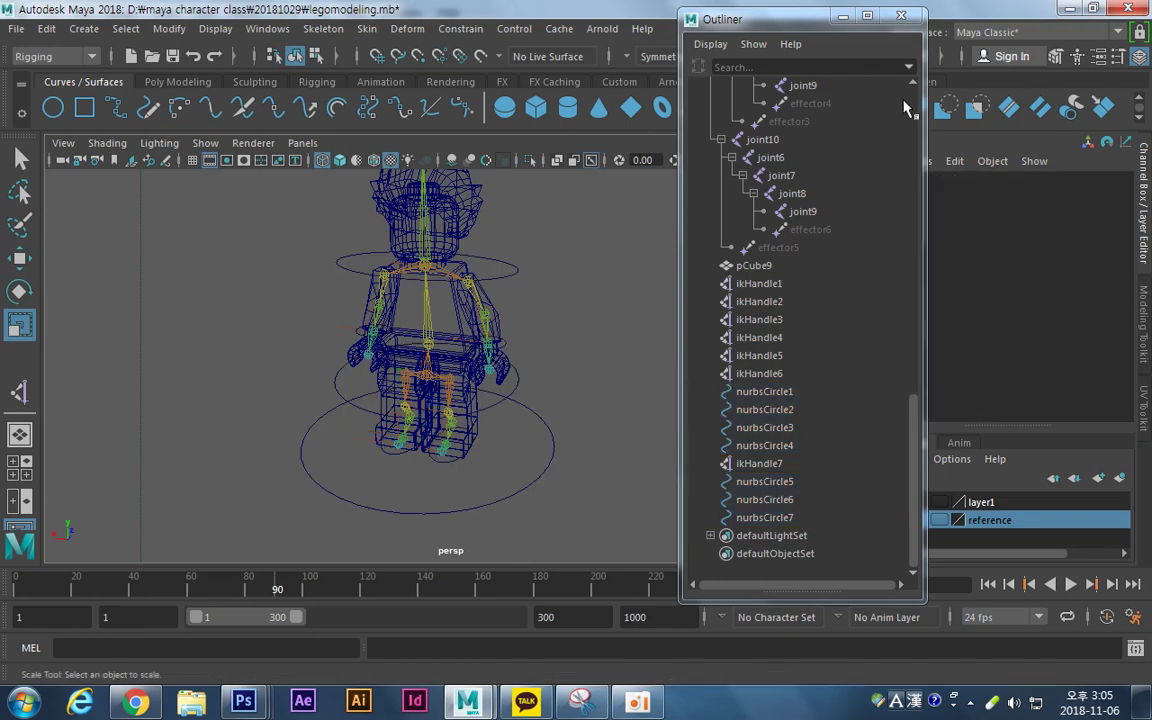
{"action": "left_click", "coordinate": [903, 18]}
Parent the spine IK handle ikHandle7 at the neck base to the neck circle nurbsCircle5.
{"action": "mouse_move", "coordinate": [442, 345]}
{"action": "left_mouse_down", "text": "alt"}
{"action": "mouse_move", "coordinate": [486, 365]}
{"action": "mouse_move", "coordinate": [462, 345]}
{"action": "left_mouse_up", "text": "alt"}
{"action": "middle_click_drag", "start_coordinate": [462, 345], "coordinate": [448, 354], "text": "alt"}
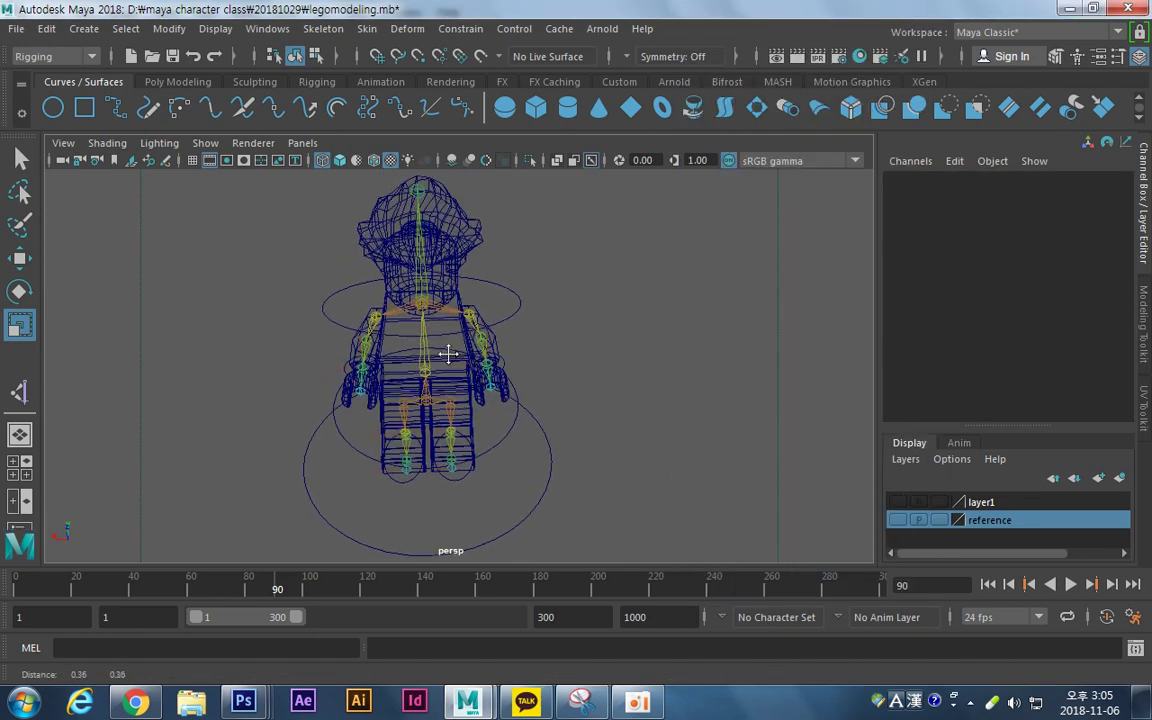
{"action": "scroll", "coordinate": [448, 354], "scroll_direction": "up", "scroll_amount": 5}
{"action": "left_click", "coordinate": [410, 240]}
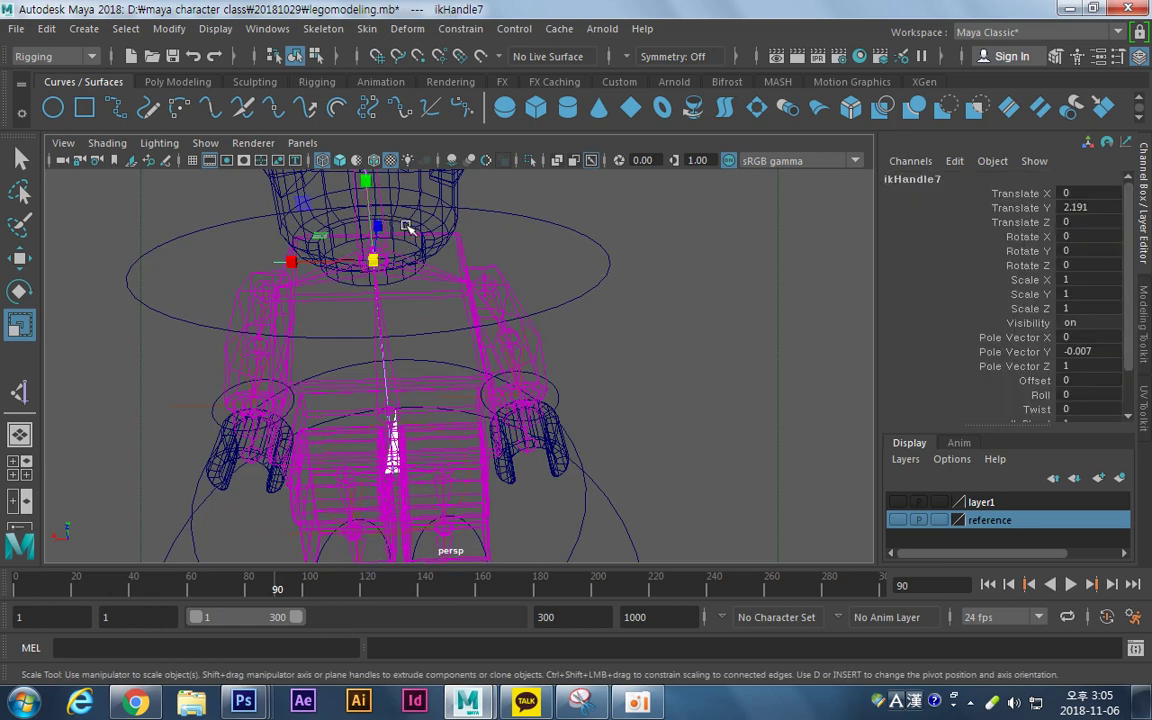
{"action": "key", "text": "q"}
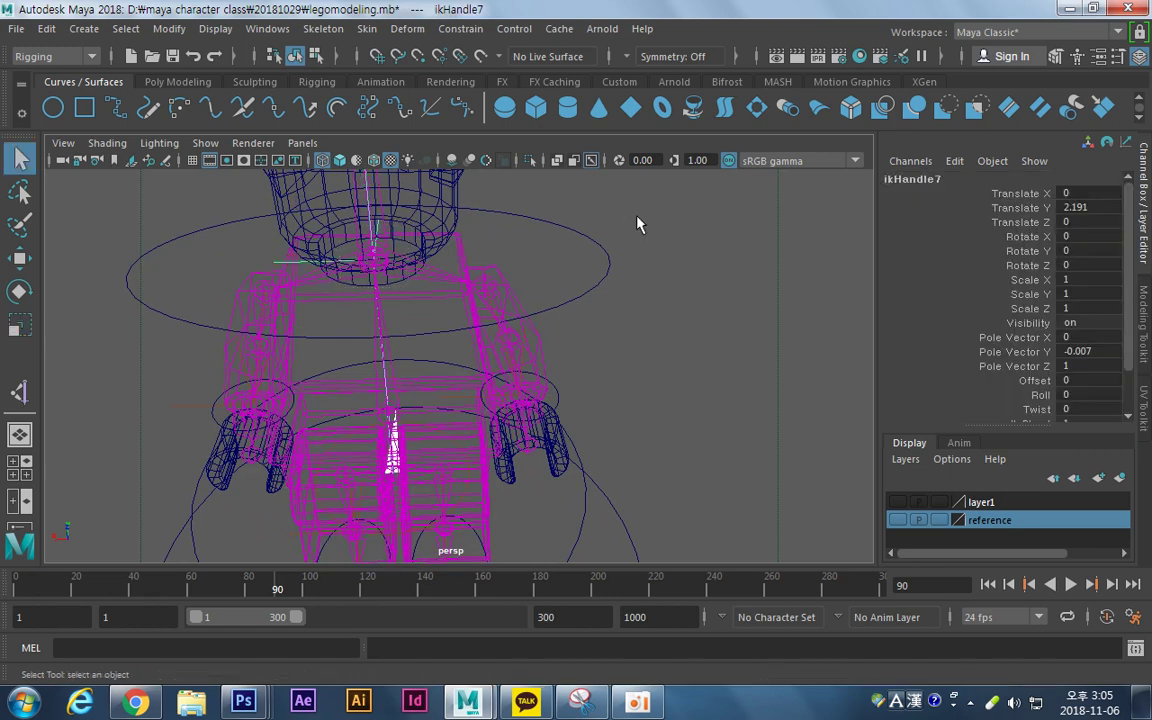
{"action": "left_click_drag", "start_coordinate": [638, 222], "coordinate": [611, 275]}
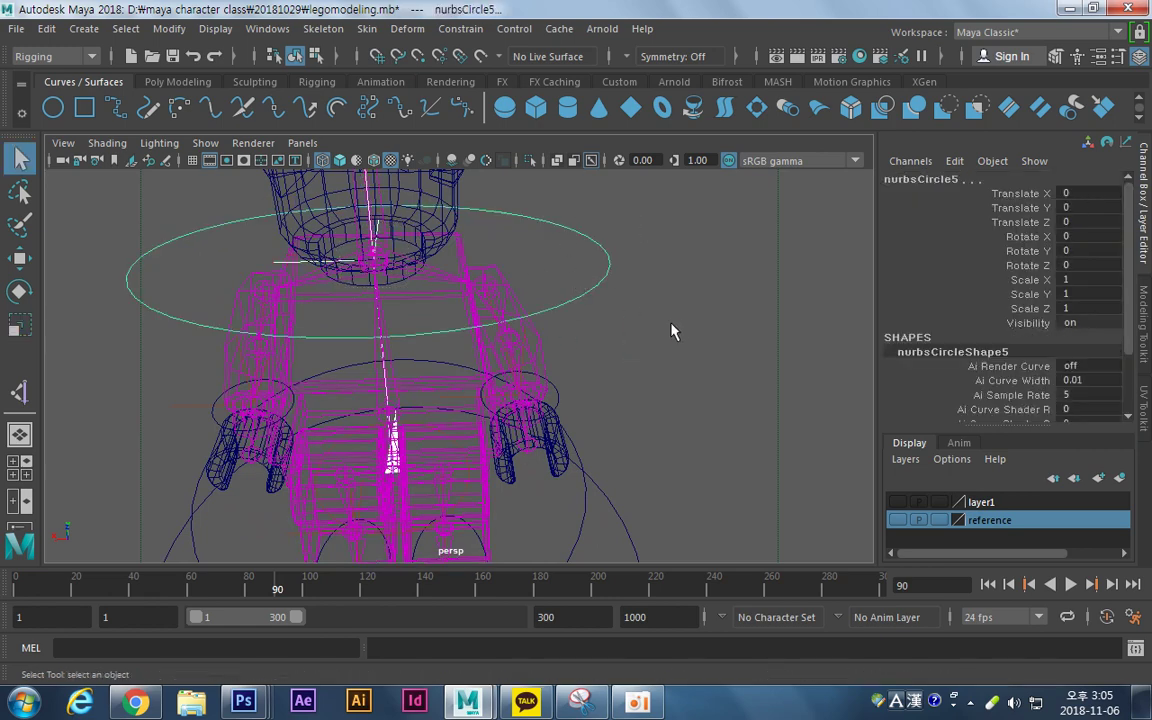
{"action": "left_click", "coordinate": [637, 300]}
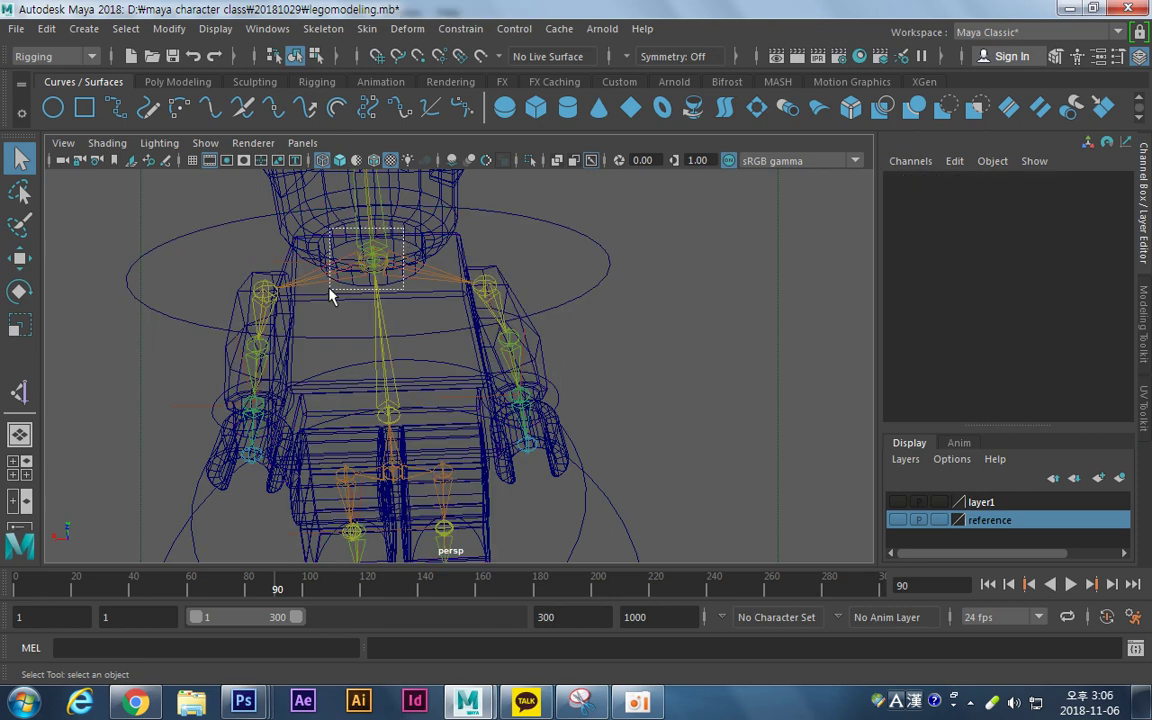
{"action": "left_click", "coordinate": [393, 380]}
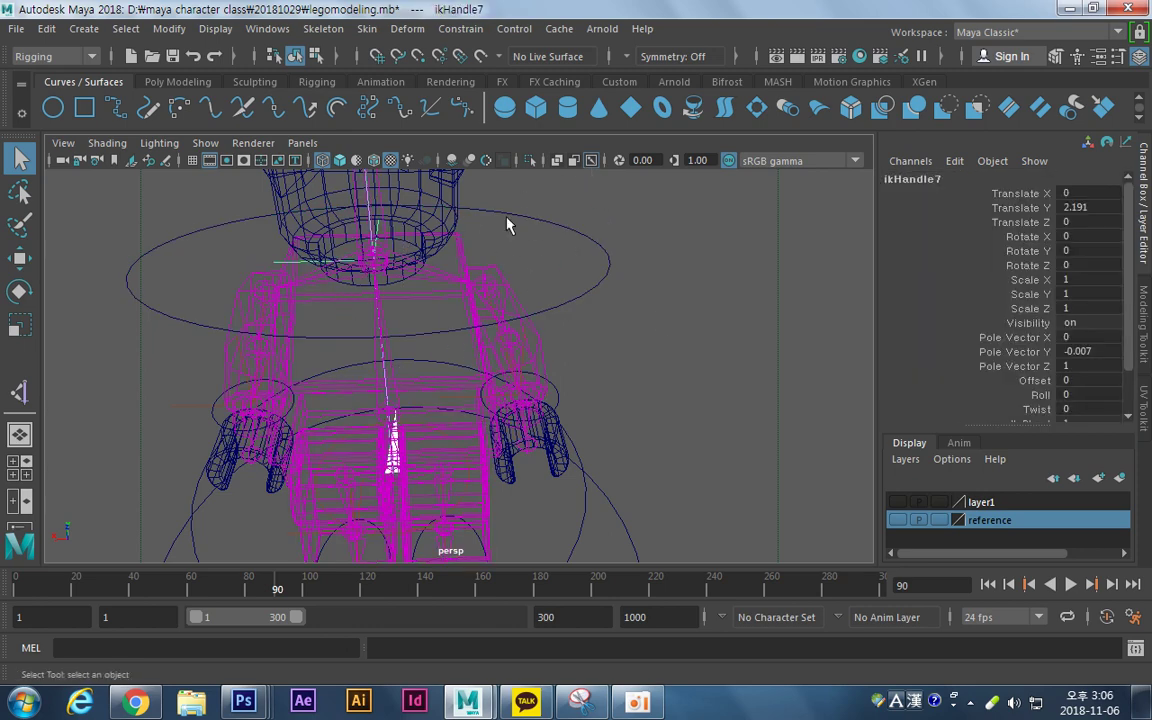
{"action": "left_click_drag", "start_coordinate": [632, 236], "coordinate": [552, 270], "text": "shift"}
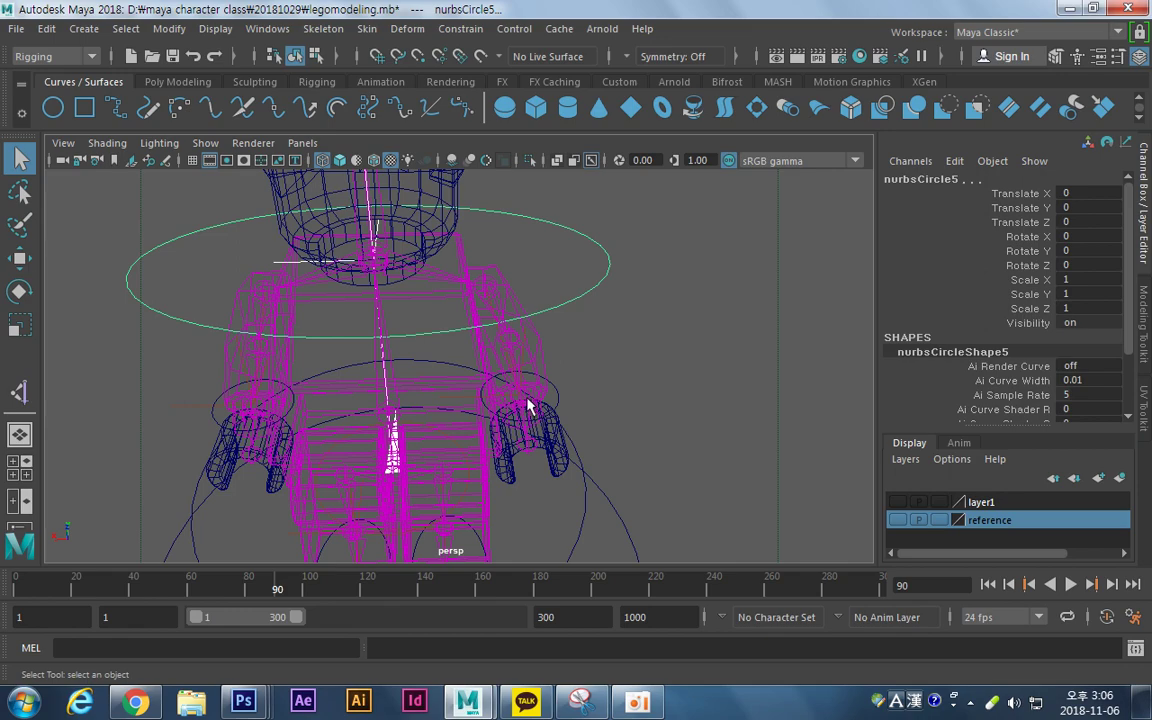
{"action": "key", "text": "p"}
Parent the wrist IK handle ikHandle2 to the wrist circle around it.
{"action": "left_click_drag", "start_coordinate": [486, 382], "coordinate": [558, 340], "text": "alt"}
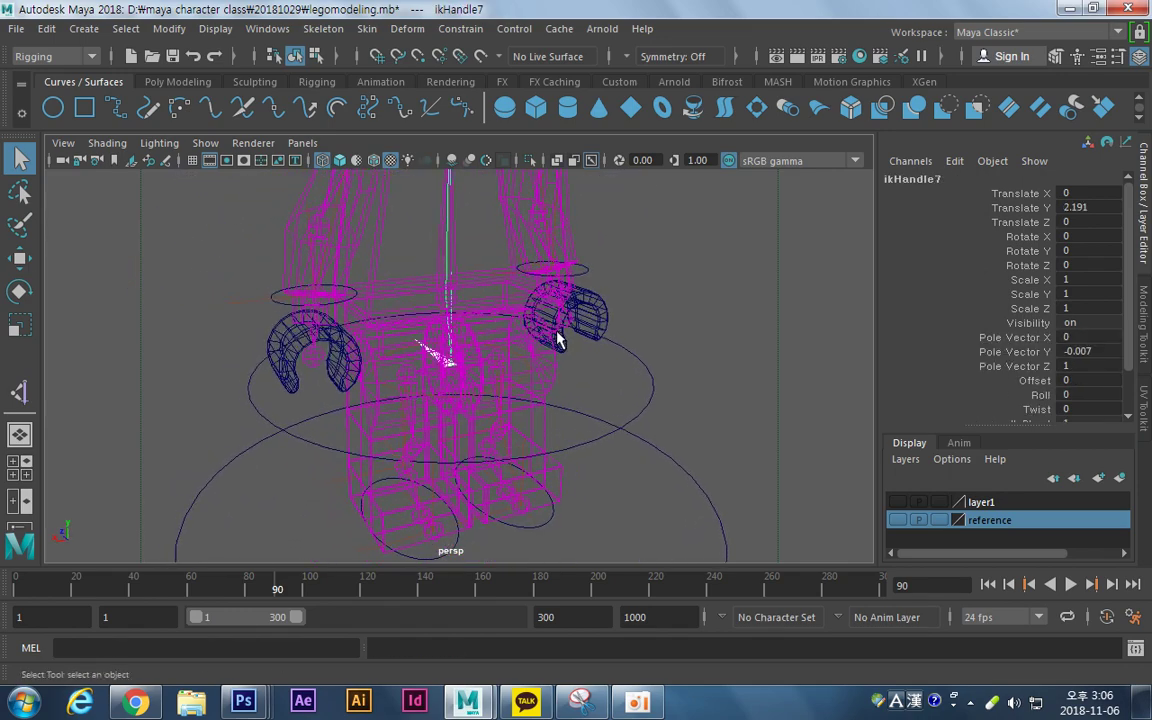
{"action": "left_click_drag", "start_coordinate": [337, 266], "coordinate": [278, 334]}
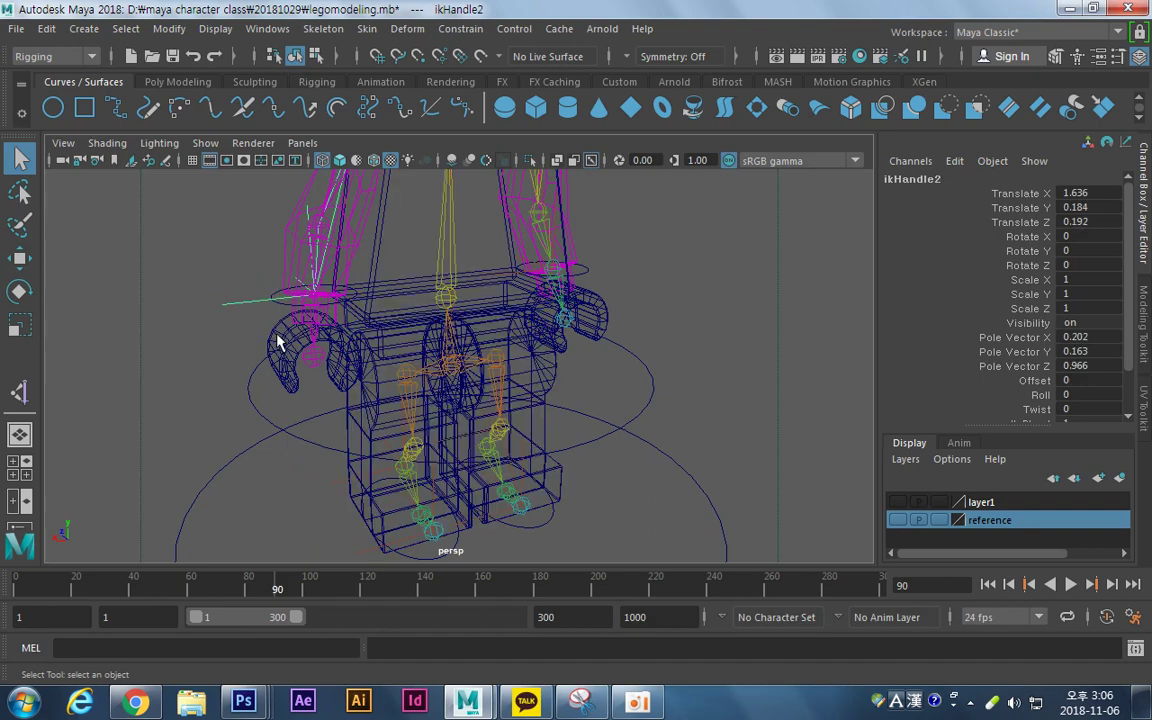
{"action": "middle_click_drag", "start_coordinate": [272, 330], "coordinate": [351, 320], "text": "alt"}
{"action": "right_click_drag", "start_coordinate": [351, 320], "coordinate": [460, 322], "text": "alt"}
{"action": "left_click_drag", "start_coordinate": [460, 322], "coordinate": [311, 325], "text": "alt"}
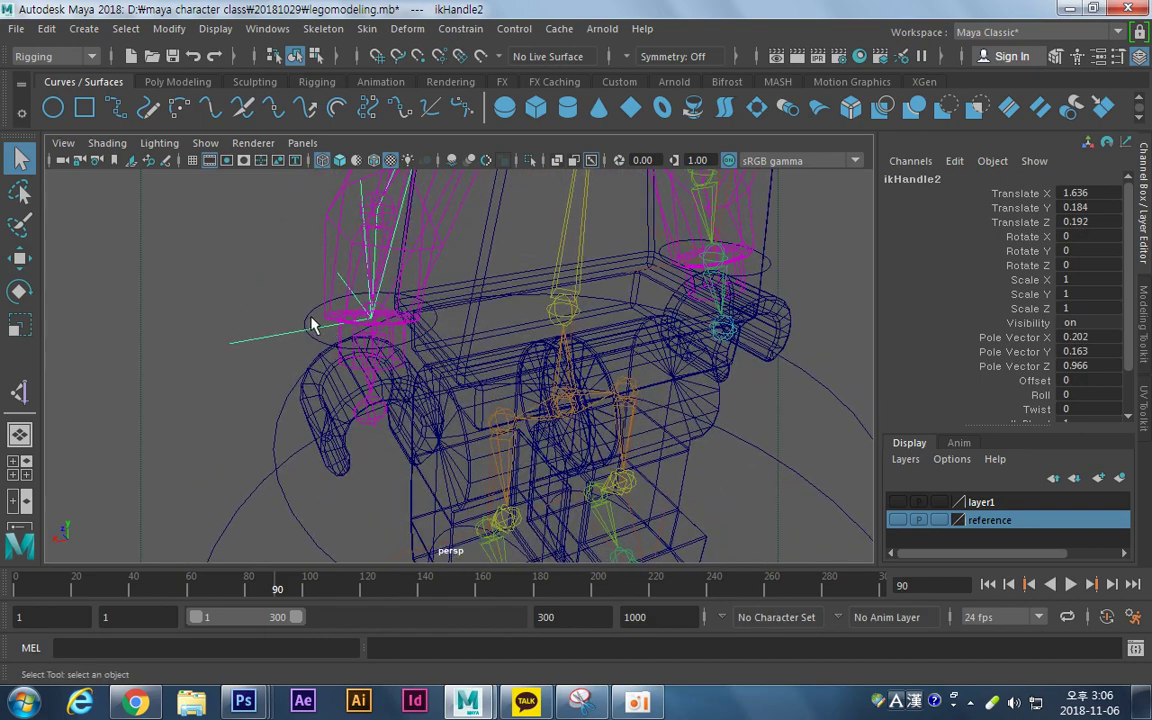
{"action": "left_click", "coordinate": [312, 321]}
{"action": "key", "text": "p"}
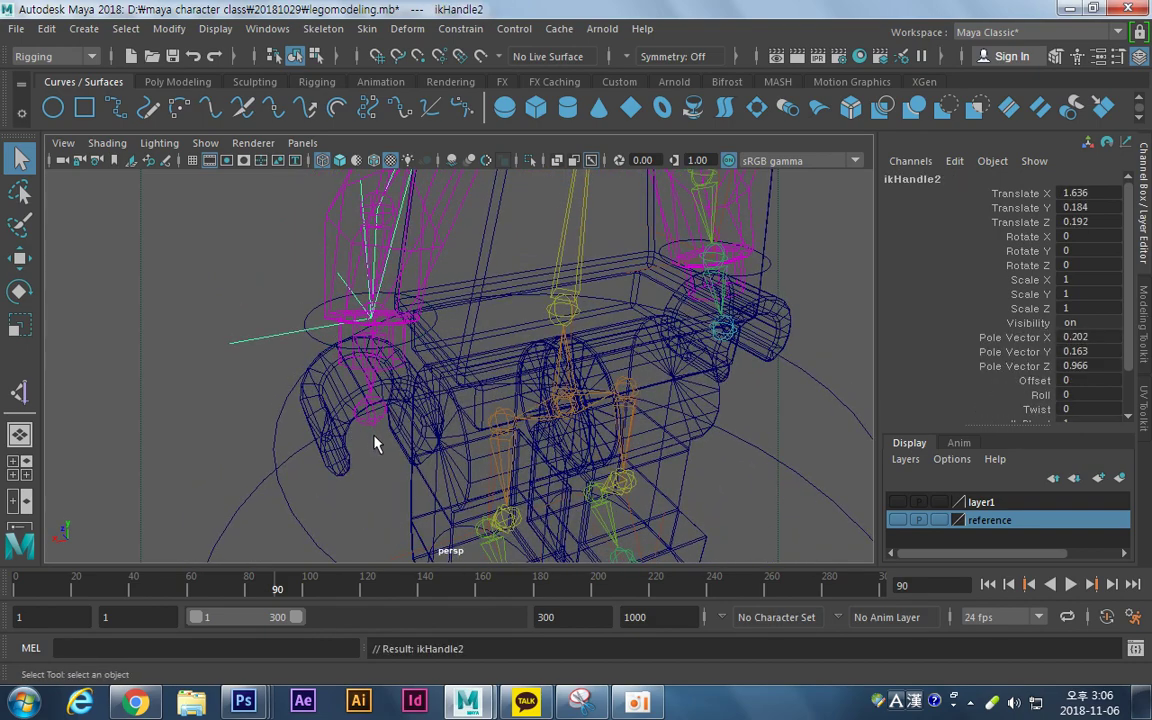
Parent the opposite wrist's IK handle ikHandle1 to its wrist circle nurbsCircle4.
{"action": "left_click_drag", "start_coordinate": [659, 352], "coordinate": [690, 284], "text": "alt"}
{"action": "middle_click_drag", "start_coordinate": [690, 284], "coordinate": [482, 390], "text": "alt"}
{"action": "left_click_drag", "start_coordinate": [482, 390], "coordinate": [625, 302], "text": "alt"}
{"action": "left_click_drag", "start_coordinate": [571, 264], "coordinate": [418, 363]}
{"action": "left_click", "coordinate": [590, 352], "text": "shift"}
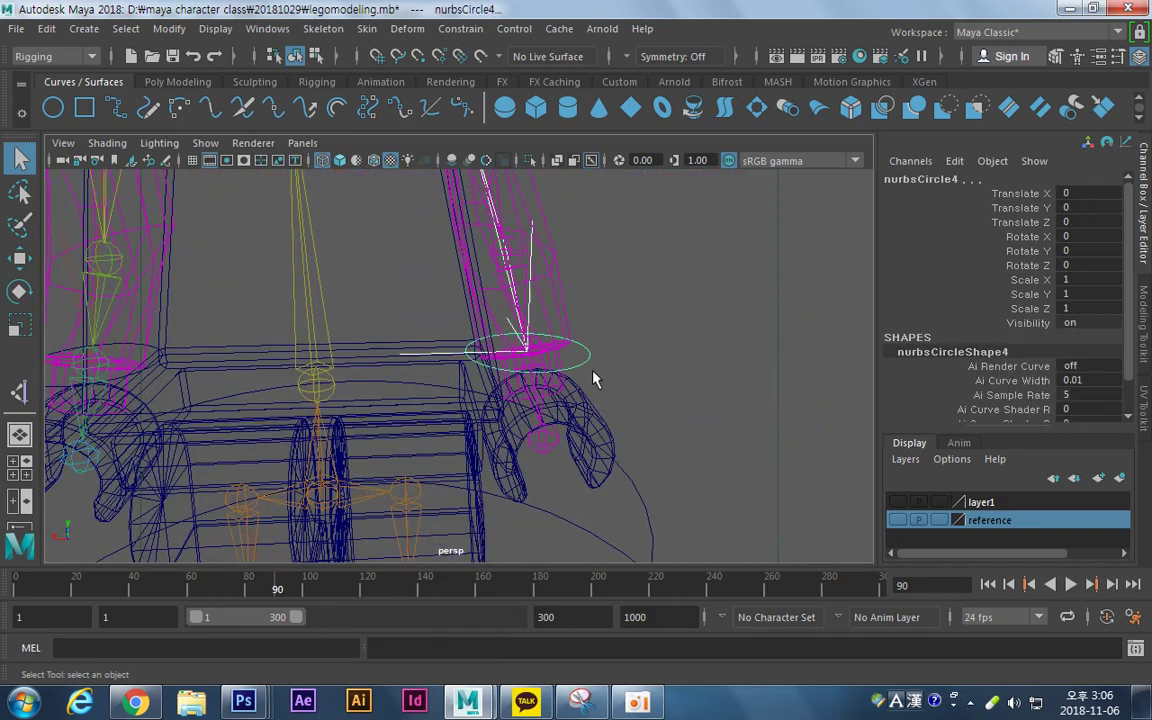
{"action": "key", "text": "p"}
Parent the IK handles of one leg, including ikHandle4, to the foot circle nurbsCircle1.
{"action": "middle_click_drag", "start_coordinate": [402, 474], "coordinate": [520, 198], "text": "alt"}
{"action": "left_click_drag", "start_coordinate": [431, 360], "coordinate": [449, 373], "text": "alt"}
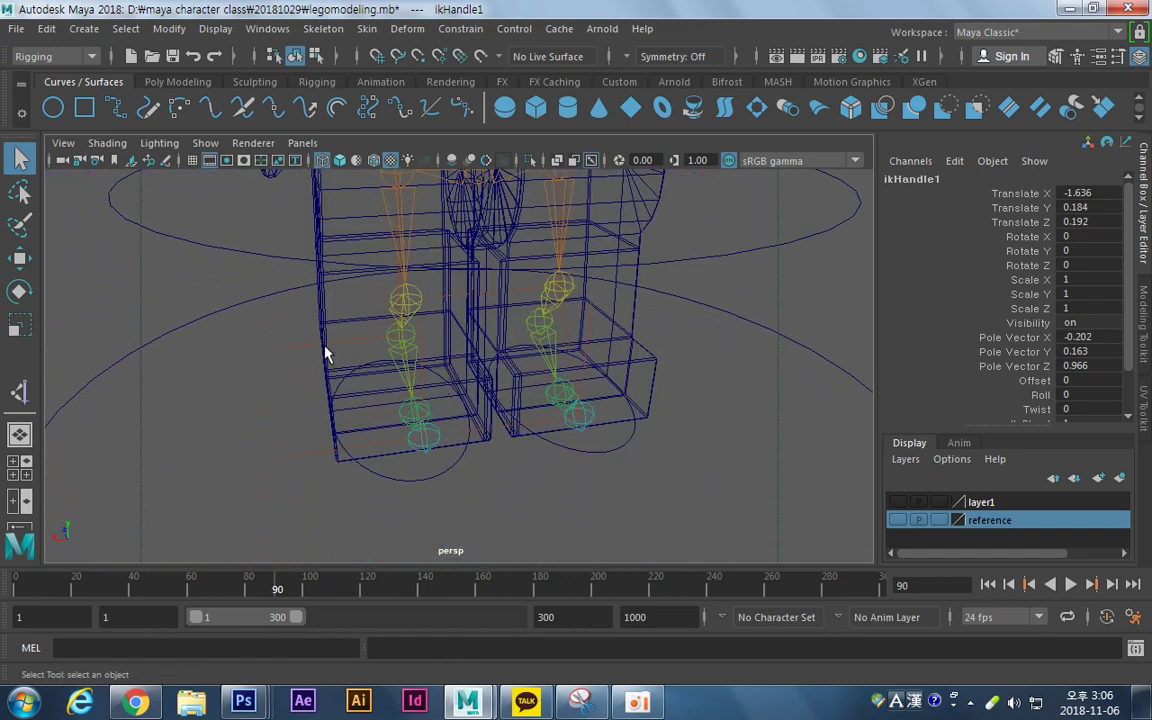
{"action": "left_click_drag", "start_coordinate": [321, 492], "coordinate": [318, 495]}
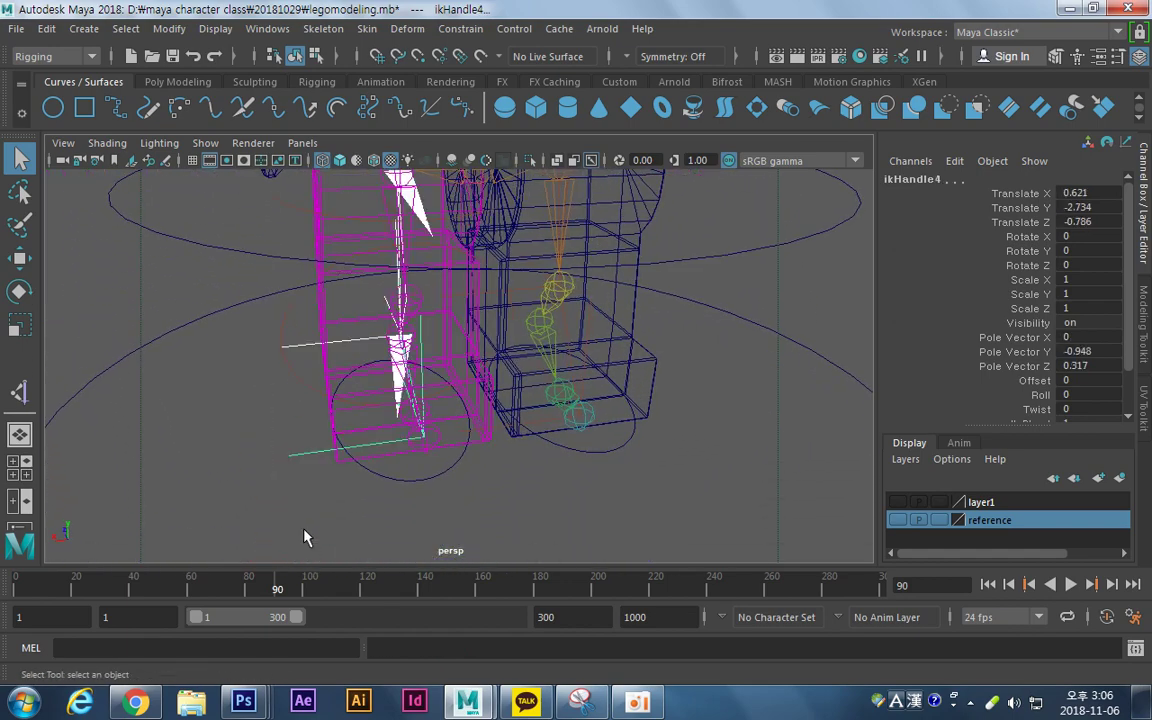
{"action": "left_click_drag", "start_coordinate": [281, 389], "coordinate": [229, 424]}
{"action": "left_click", "coordinate": [420, 476], "text": "shift"}
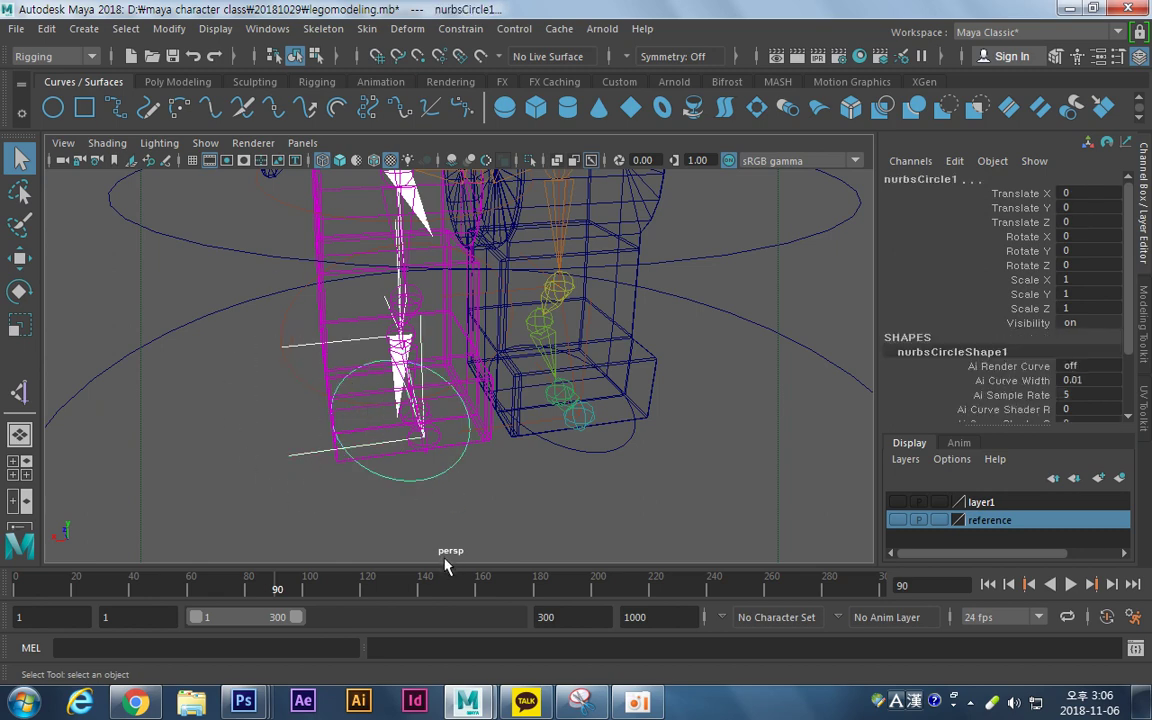
{"action": "key", "text": "p"}
Parent the IK handles of the other leg, including ikHandle6, to the foot circle nurbsCircle2.
{"action": "left_click_drag", "start_coordinate": [629, 381], "coordinate": [597, 379], "text": "alt"}
{"action": "left_click_drag", "start_coordinate": [586, 268], "coordinate": [516, 449]}
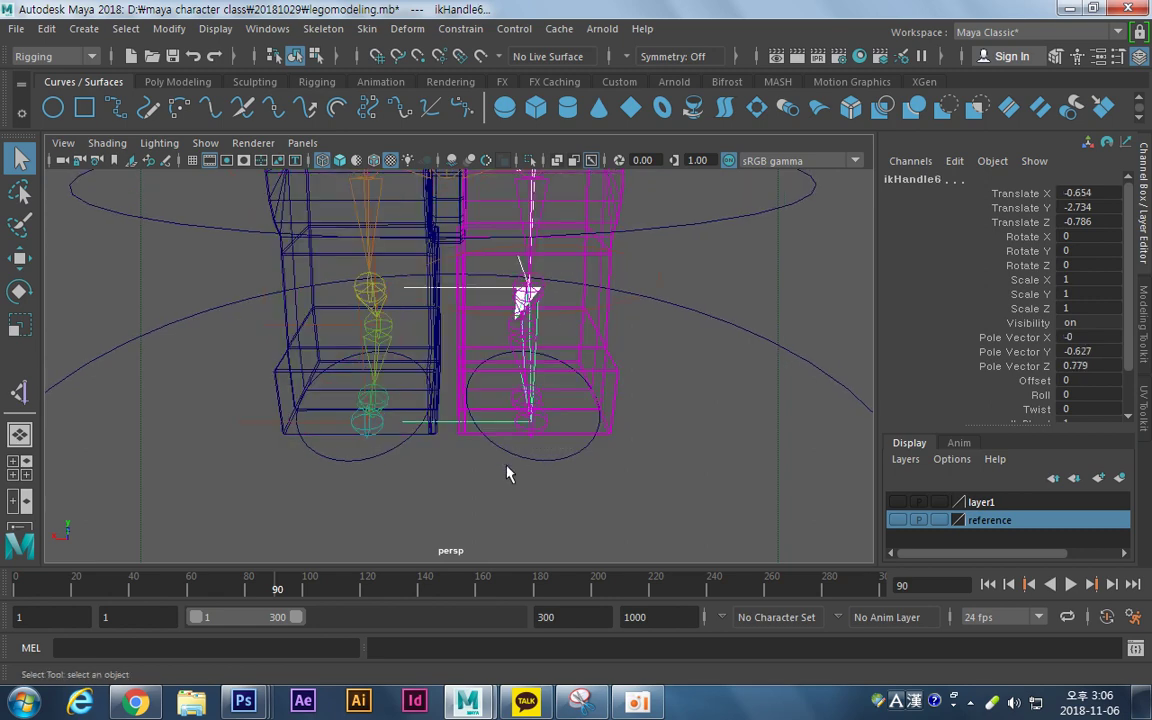
{"action": "left_click", "coordinate": [575, 477], "text": "shift"}
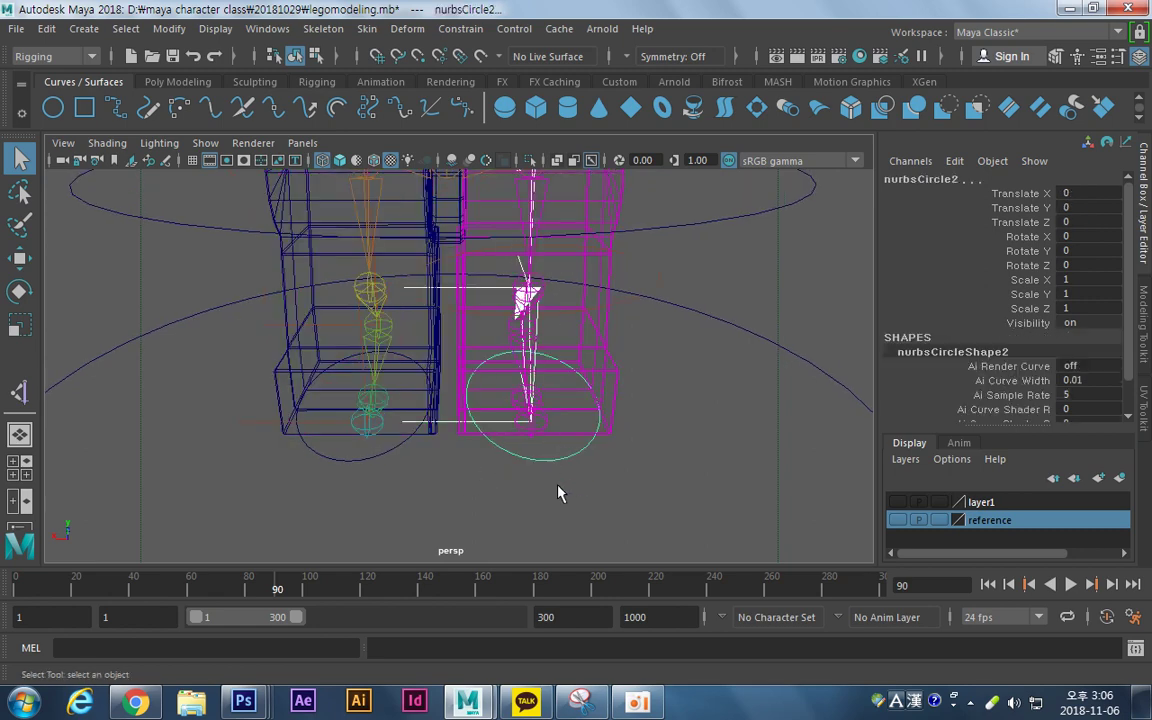
{"action": "key", "text": "p"}
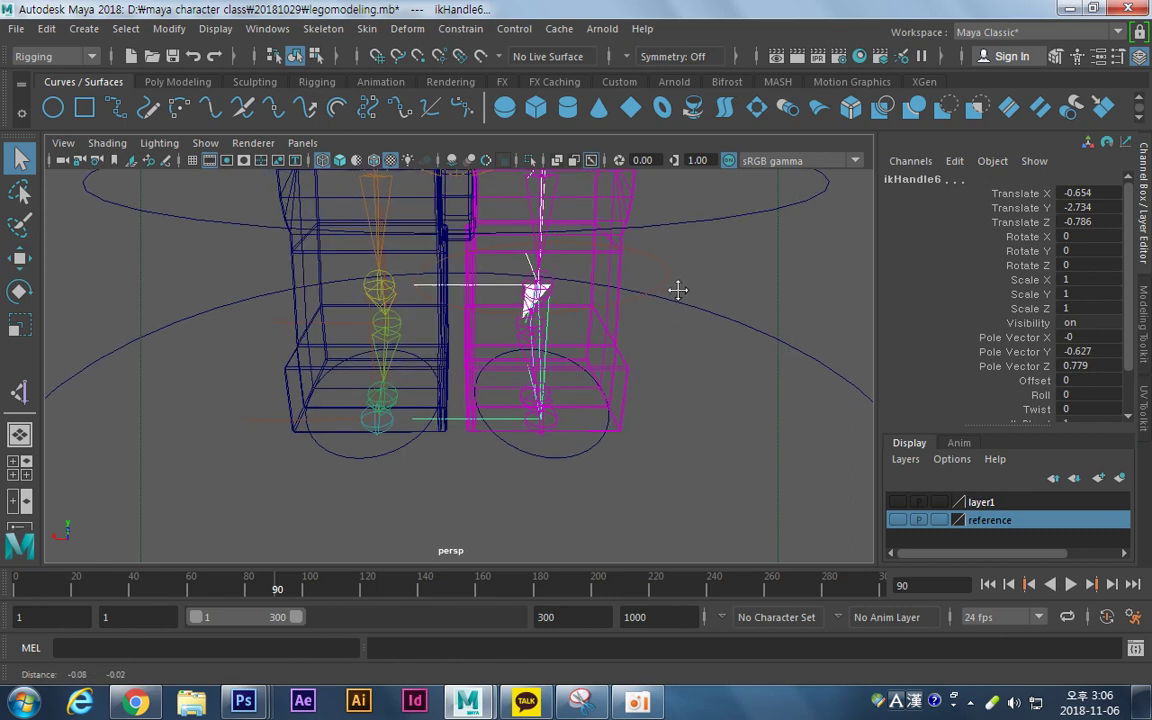
Parent the root joint joint1 at the pelvis to the pelvis circle nurbsCircle6 and clear the selection.
{"action": "scroll", "coordinate": [676, 288], "scroll_direction": "down", "scroll_amount": 6}
{"action": "left_click", "coordinate": [562, 318]}
{"action": "left_click", "coordinate": [561, 317]}
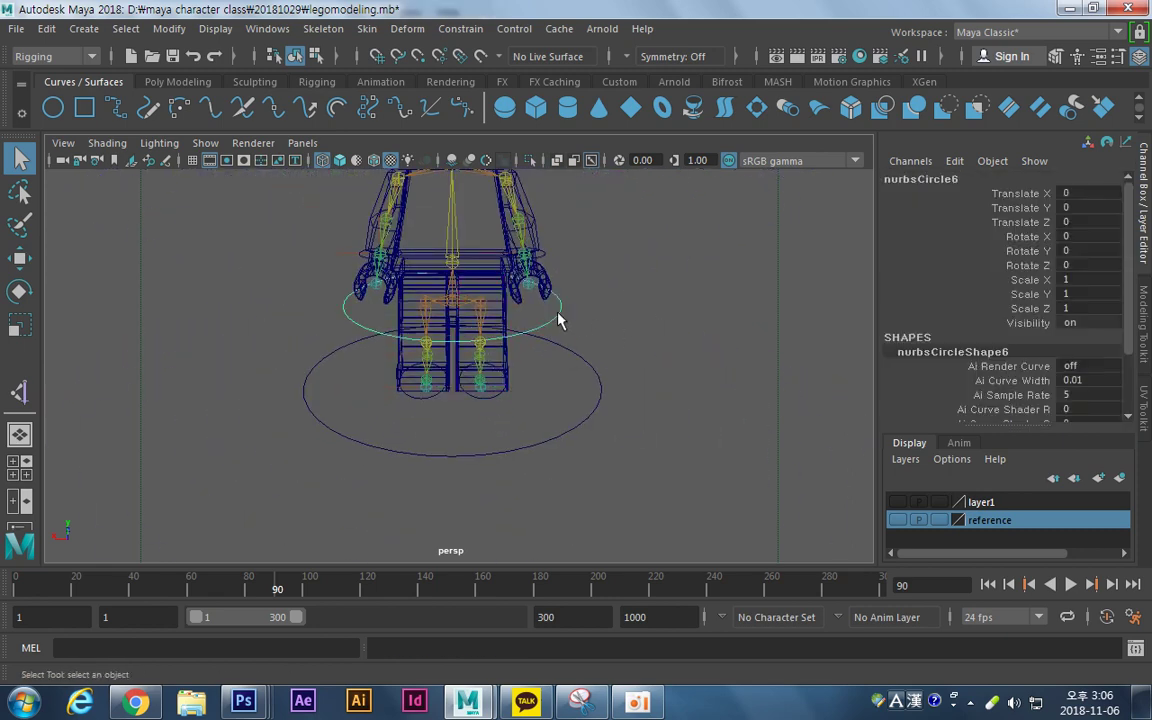
{"action": "left_click_drag", "start_coordinate": [537, 258], "coordinate": [547, 388], "text": "alt"}
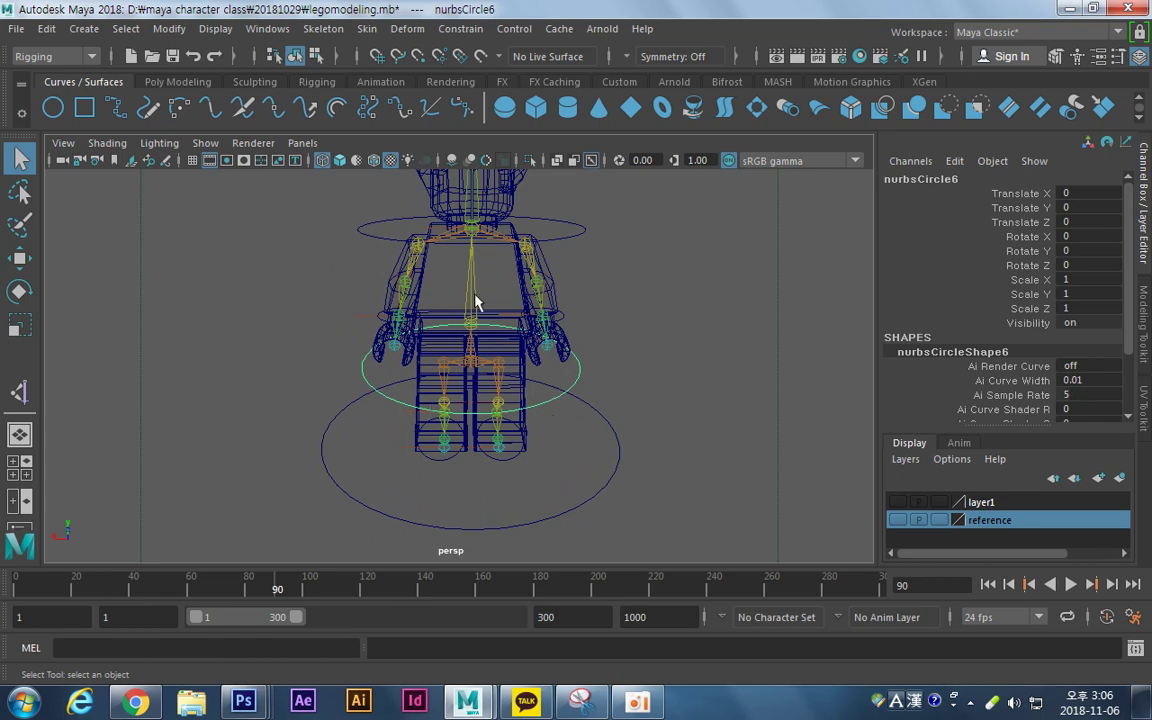
{"action": "right_click_drag", "start_coordinate": [457, 367], "coordinate": [606, 332], "text": "alt"}
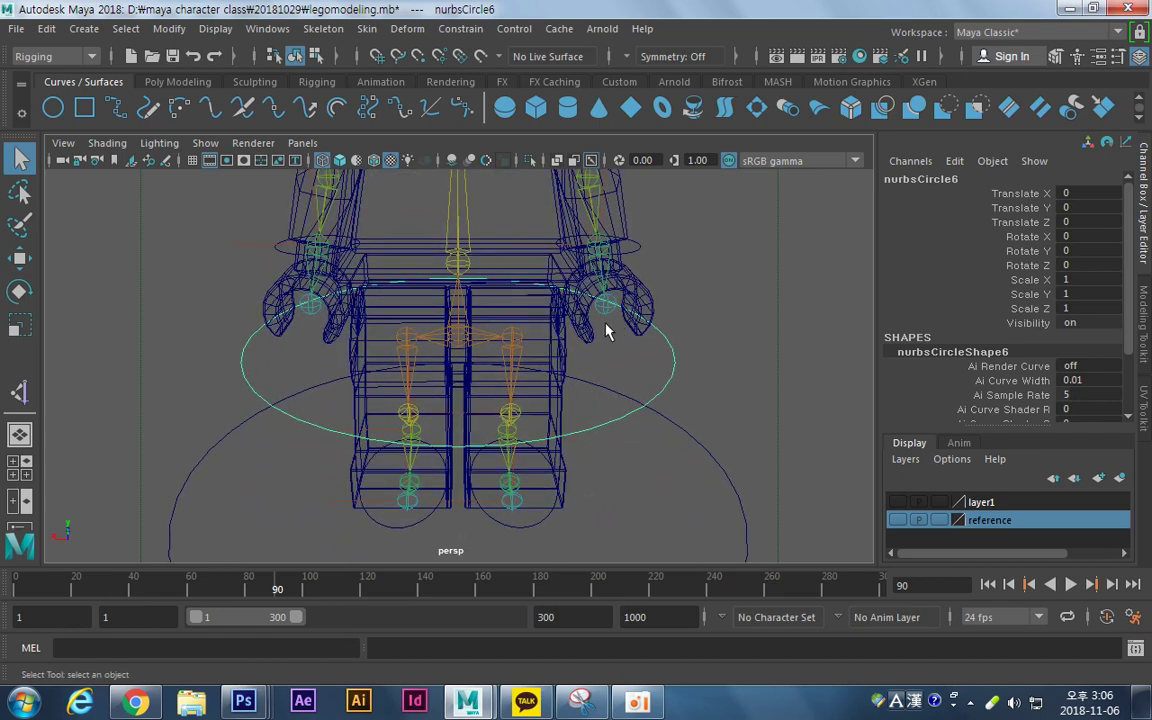
{"action": "left_click", "coordinate": [474, 326]}
{"action": "middle_click_drag", "start_coordinate": [600, 300], "coordinate": [584, 368], "text": "alt"}
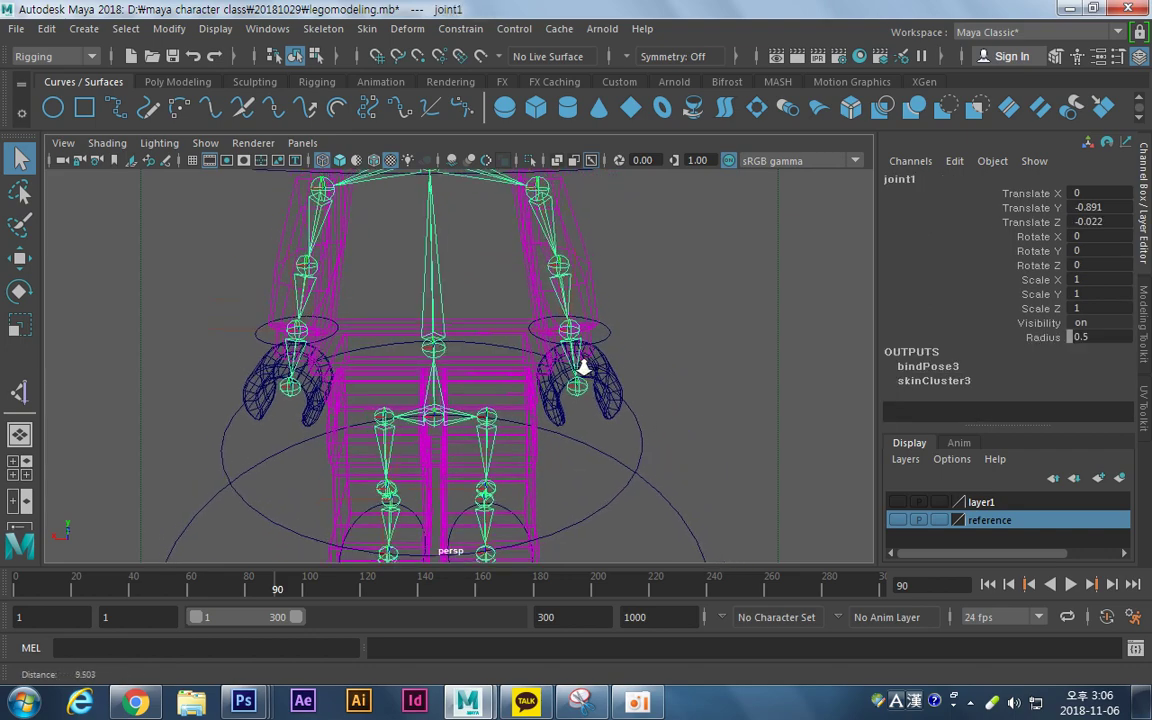
{"action": "right_click_drag", "start_coordinate": [584, 368], "coordinate": [533, 361], "text": "alt"}
{"action": "middle_click_drag", "start_coordinate": [645, 385], "coordinate": [674, 297], "text": "alt"}
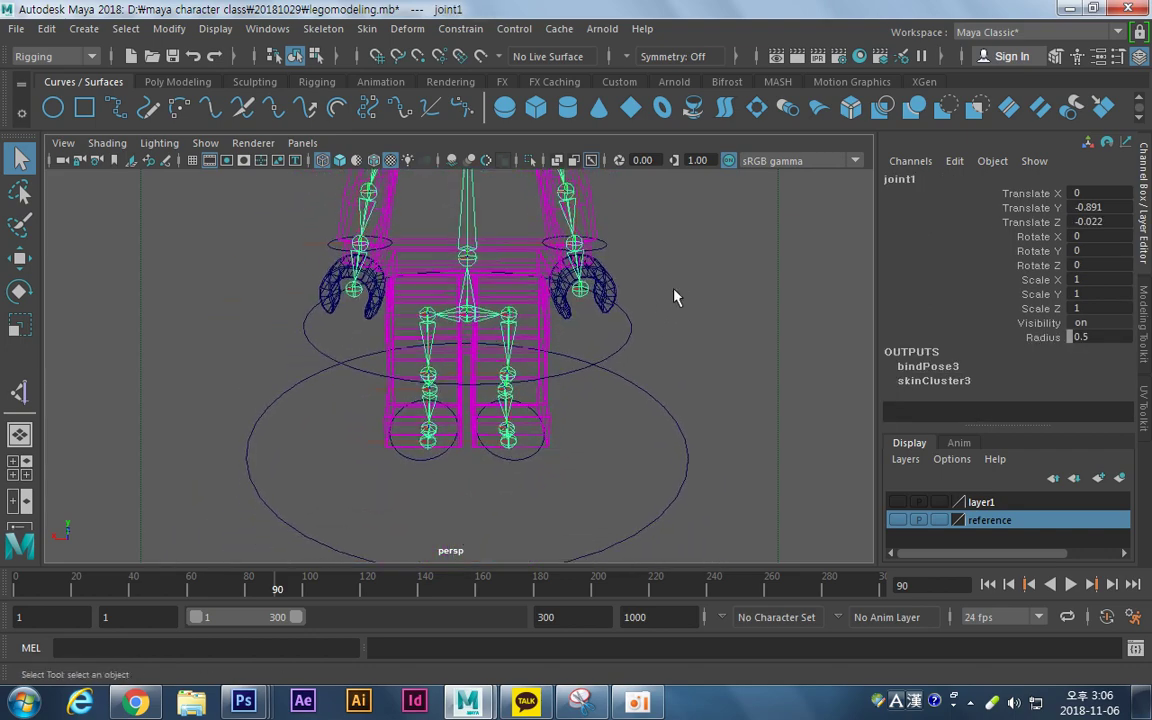
{"action": "left_click", "coordinate": [622, 330]}
{"action": "key", "text": "p"}
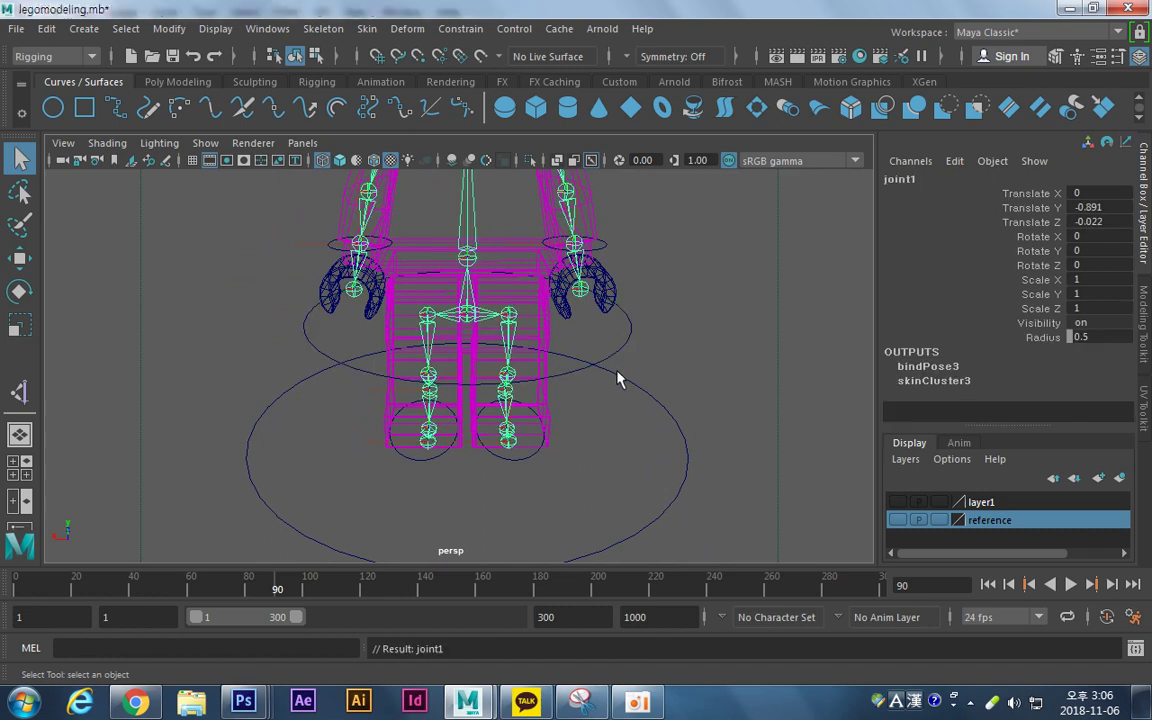
{"action": "left_click", "coordinate": [725, 290]}
Test the skeleton by moving the pelvis circle nurbsCircle6 about -1.01 along X, and undo the test moves.
{"action": "middle_click_drag", "start_coordinate": [678, 261], "coordinate": [701, 307], "text": "alt"}
{"action": "right_click_drag", "start_coordinate": [700, 307], "coordinate": [613, 372], "text": "alt"}
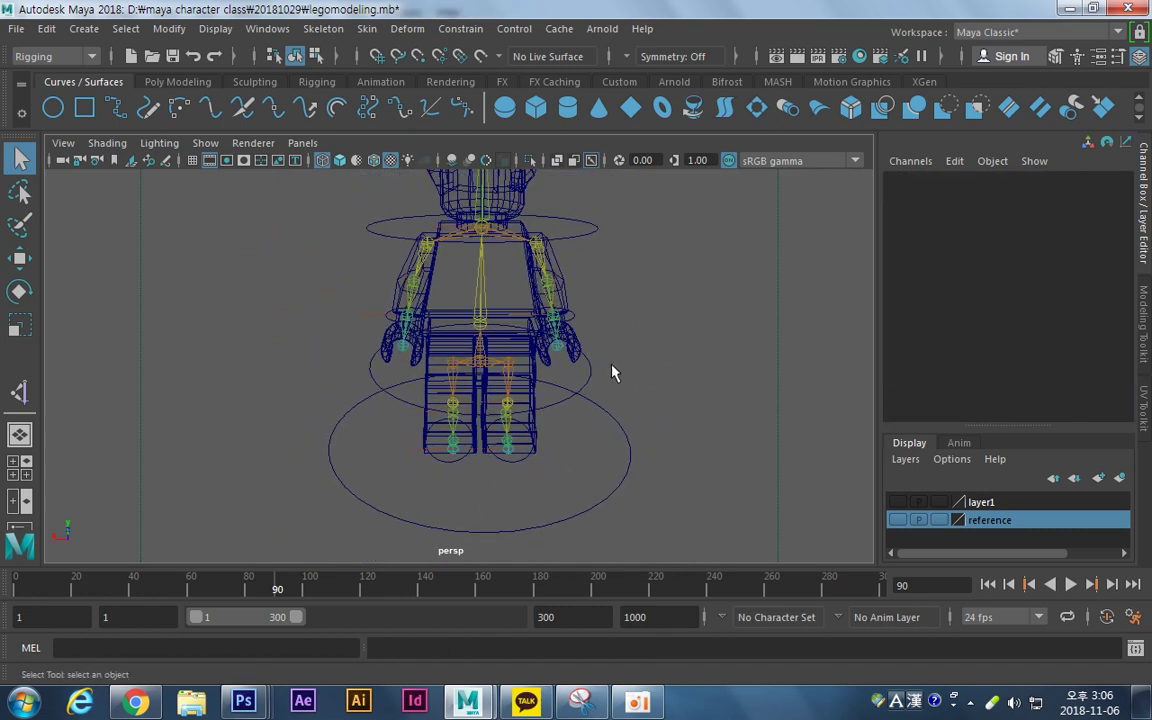
{"action": "left_click_drag", "start_coordinate": [609, 388], "coordinate": [609, 388]}
{"action": "key", "text": "w"}
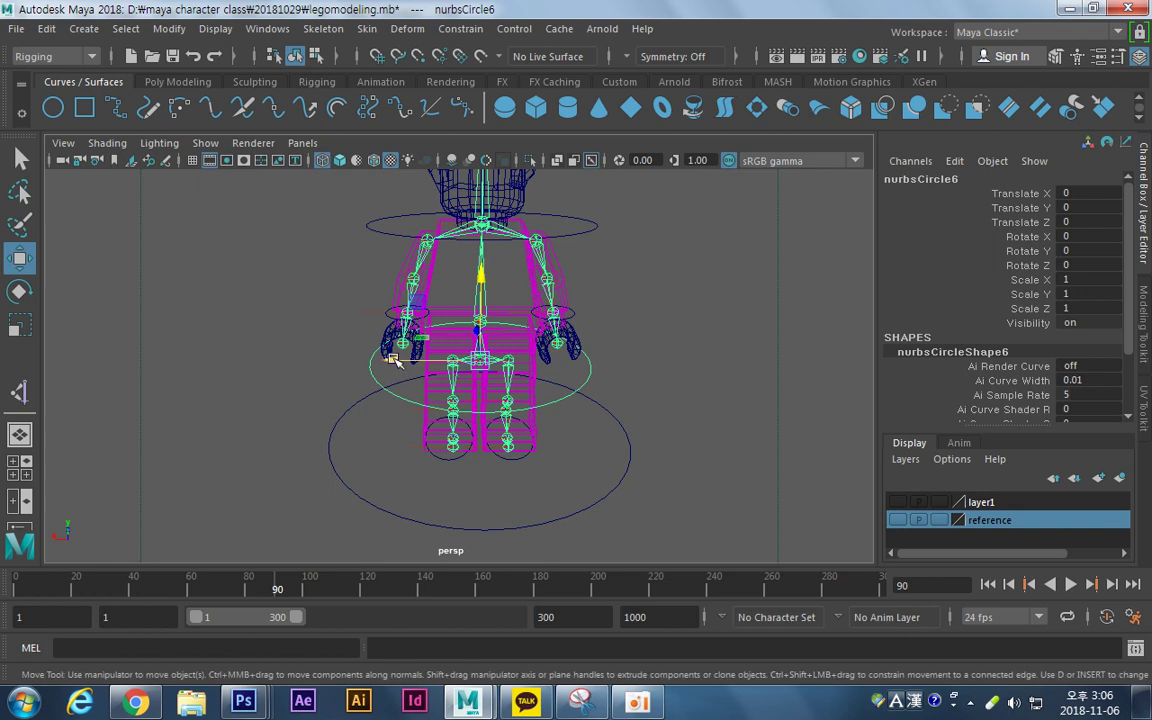
{"action": "left_click_drag", "start_coordinate": [393, 360], "coordinate": [437, 362]}
{"action": "key", "text": "ctrl+z"}
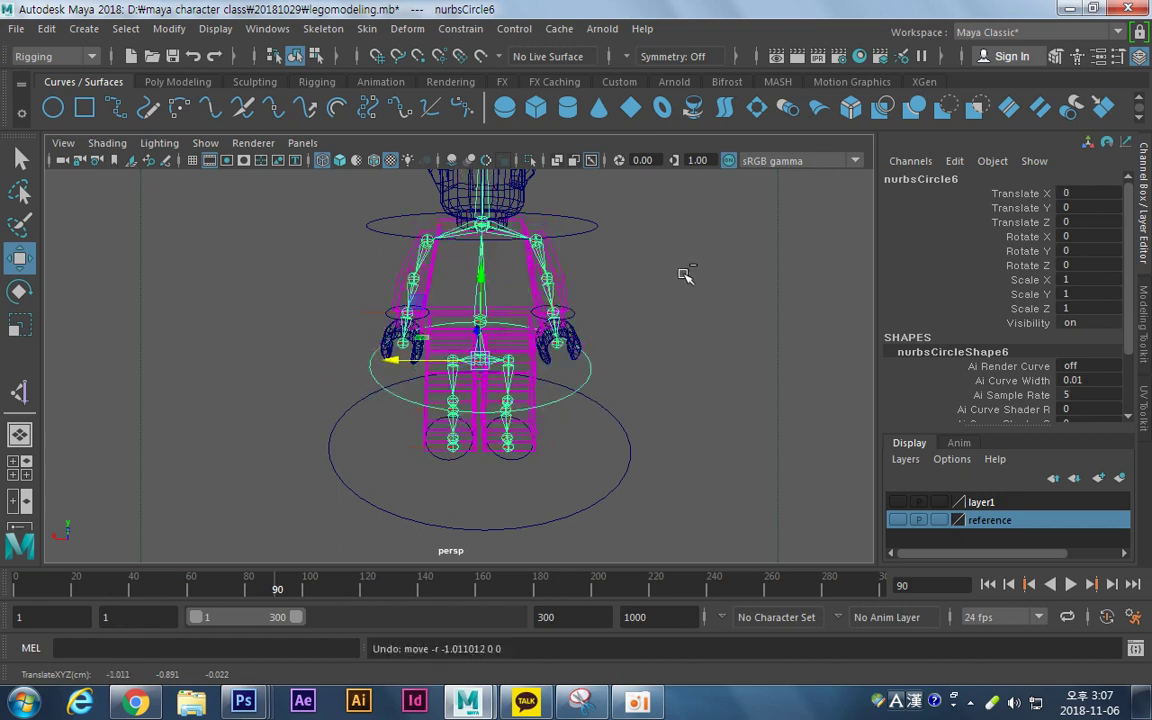
{"action": "left_click", "coordinate": [515, 243]}
{"action": "left_click_drag", "start_coordinate": [408, 226], "coordinate": [385, 246]}
{"action": "key", "text": "ctrl+z"}
{"action": "left_click", "coordinate": [580, 376]}
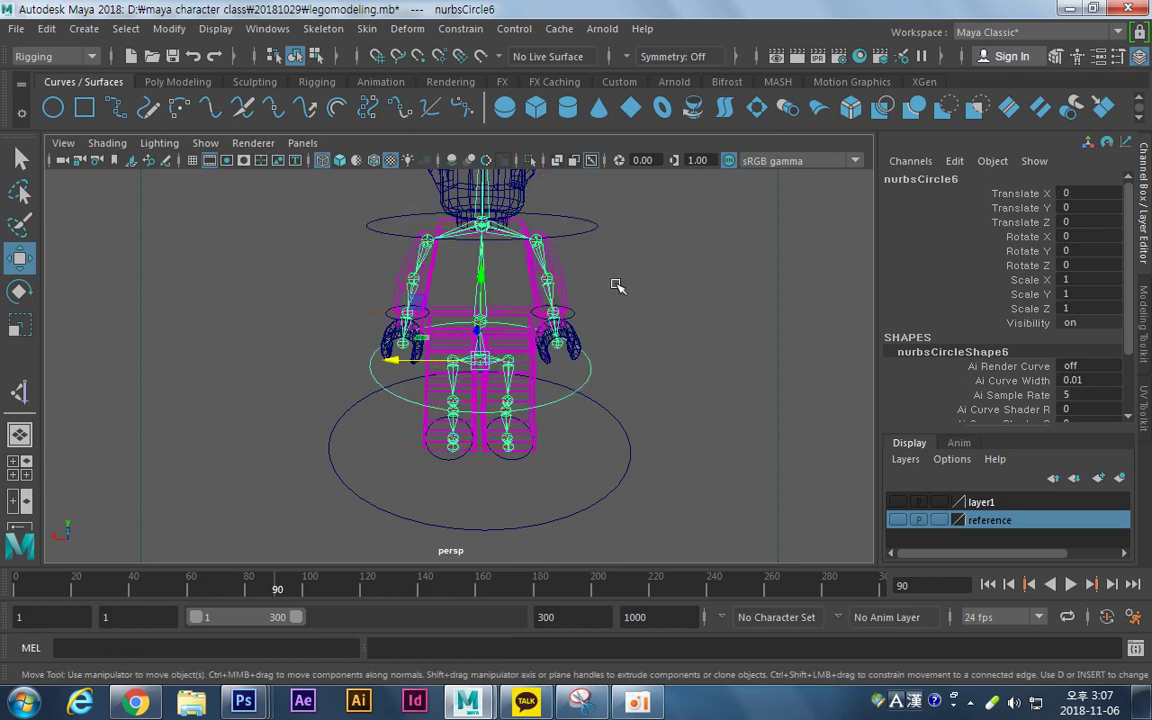
Test-rotate the pelvis circle nurbsCircle6 about 14.3 degrees around X in side view, and undo the rotation.
{"action": "left_click_drag", "start_coordinate": [514, 334], "coordinate": [547, 247], "text": "alt"}
{"action": "key", "text": "e"}
{"action": "key", "text": "ctrl+z"}
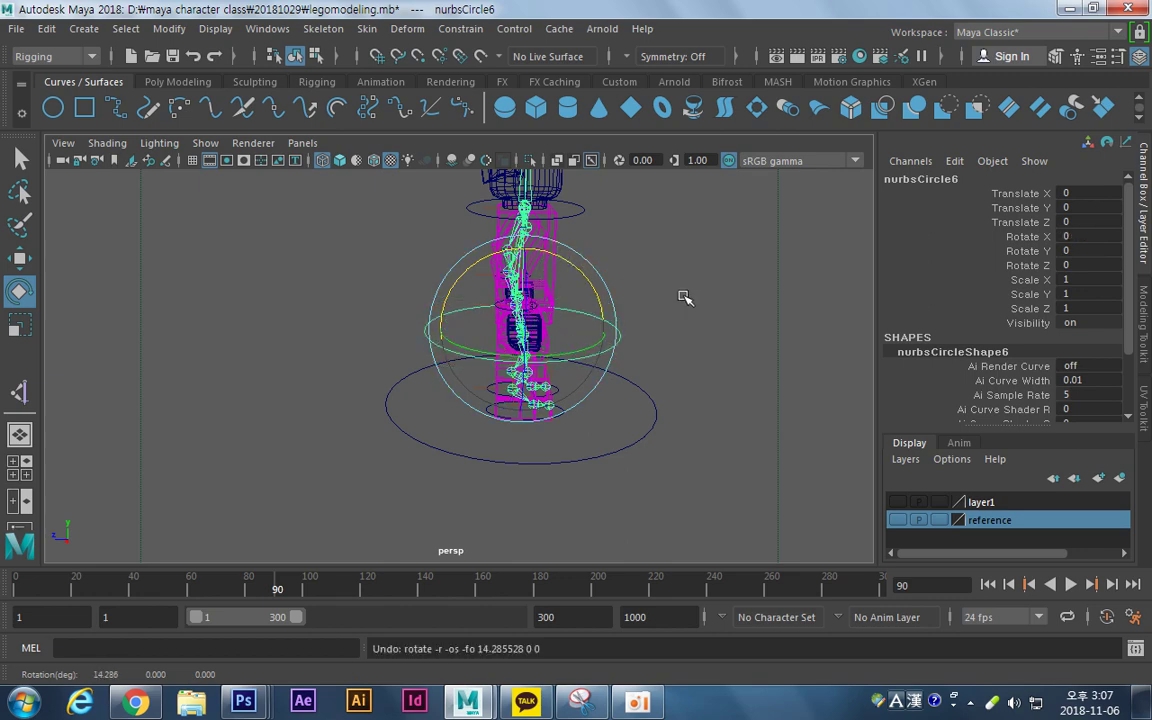
{"action": "left_click", "coordinate": [643, 263]}
Parent the neck circle nurbsCircle5 to the pelvis circle nurbsCircle6.
{"action": "left_click", "coordinate": [576, 207]}
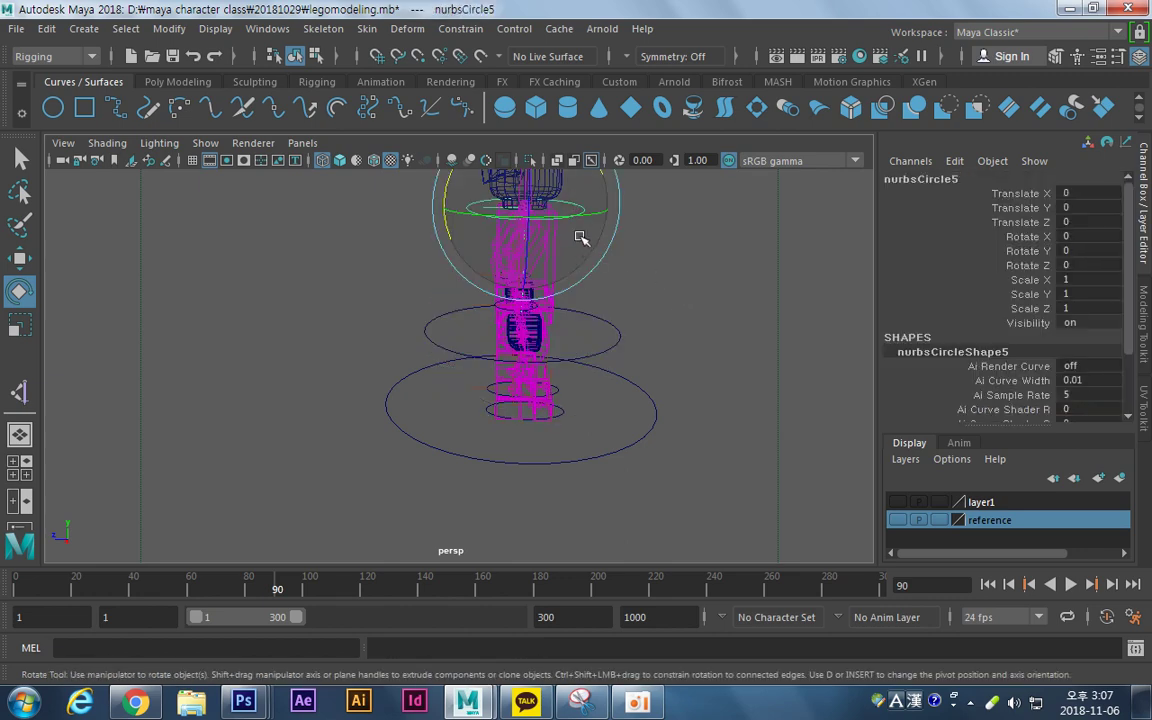
{"action": "middle_click_drag", "start_coordinate": [660, 198], "coordinate": [615, 256], "text": "alt"}
{"action": "left_click", "coordinate": [542, 273]}
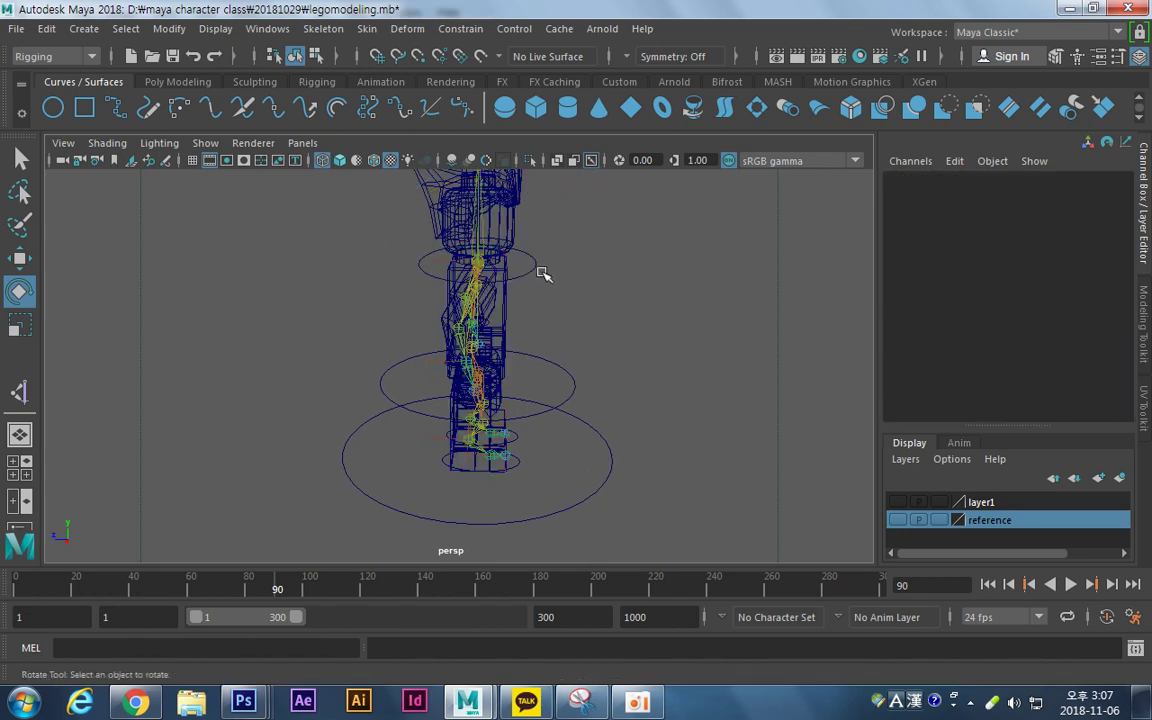
{"action": "left_click", "coordinate": [530, 258]}
{"action": "key", "text": "q"}
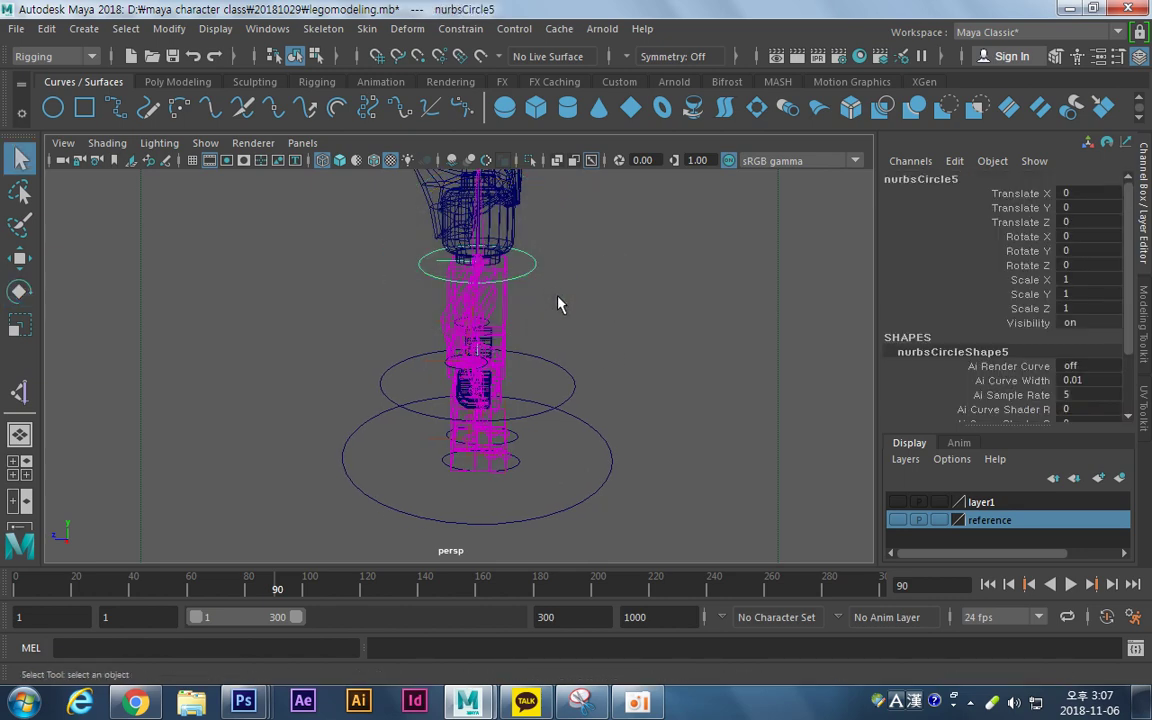
{"action": "left_click", "coordinate": [558, 393], "text": "shift"}
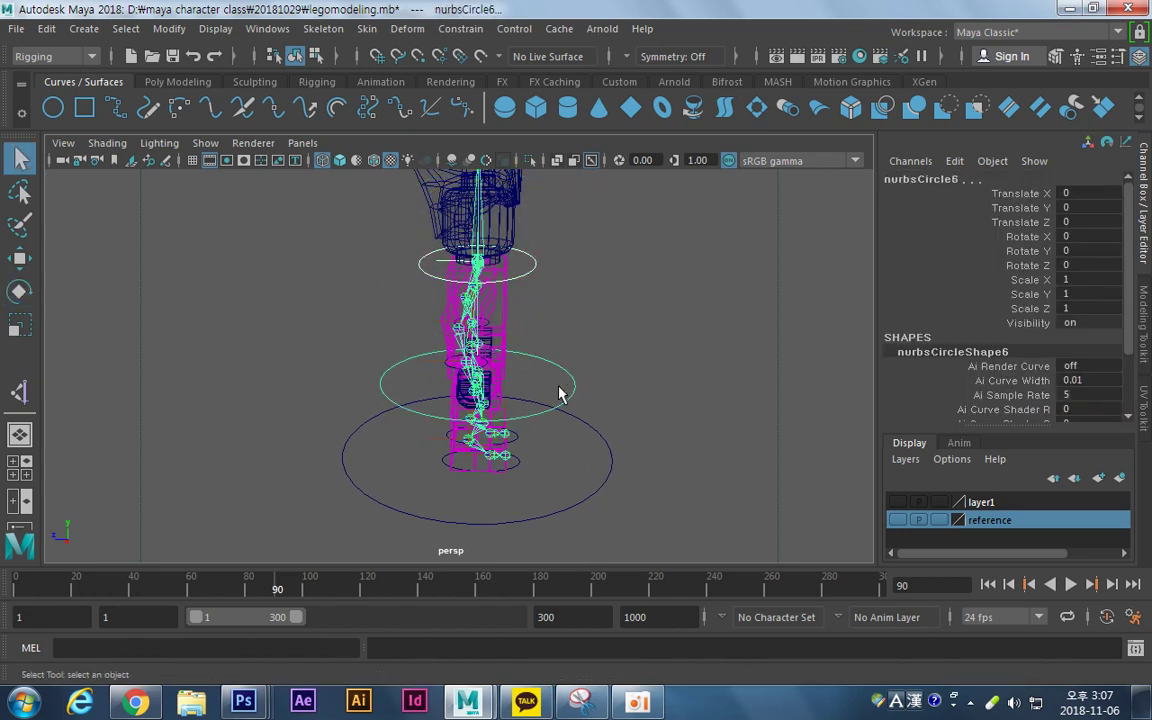
{"action": "left_click_drag", "start_coordinate": [625, 355], "coordinate": [568, 321], "text": "alt"}
{"action": "key", "text": "p"}
Test the new hierarchy by rotating the pelvis circle -44.81 degrees around X, undo it and clear the selection.
{"action": "left_click", "coordinate": [613, 329]}
{"action": "key", "text": "e"}
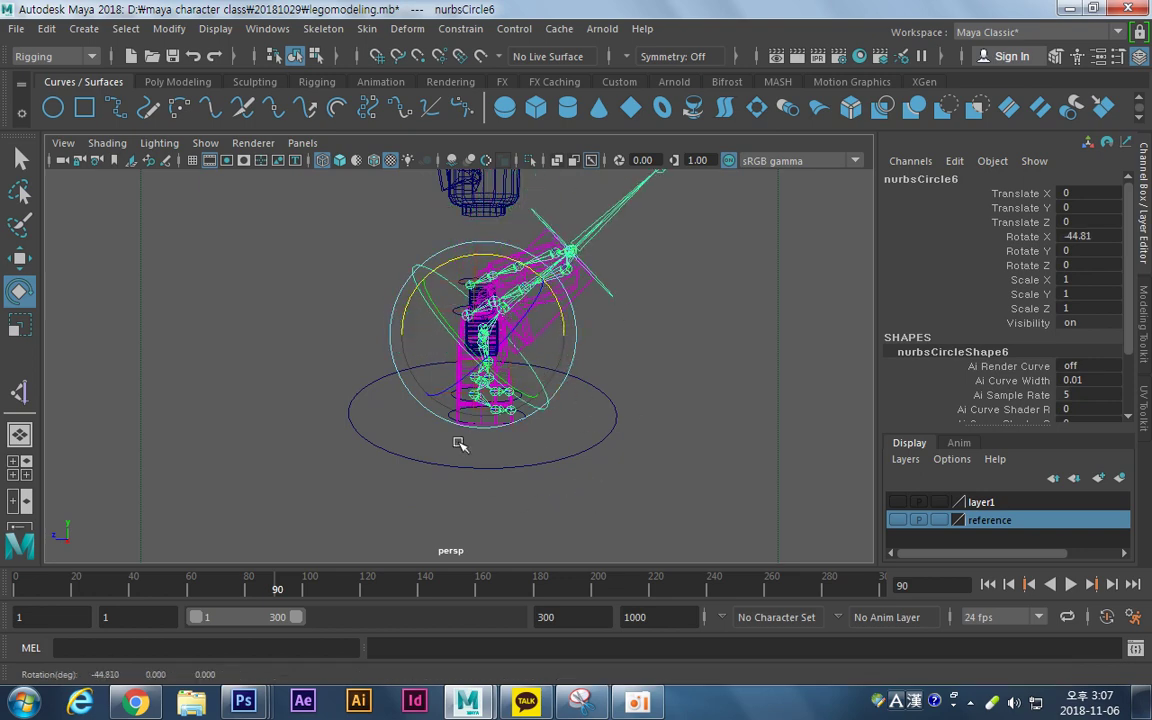
{"action": "key", "text": "ctrl+z"}
{"action": "left_click", "coordinate": [655, 302]}
Test-move the pelvis circle nurbsCircle6 by -1.364 along X in front view, undo it and clear the selection.
{"action": "middle_click_drag", "start_coordinate": [640, 256], "coordinate": [622, 334], "text": "alt"}
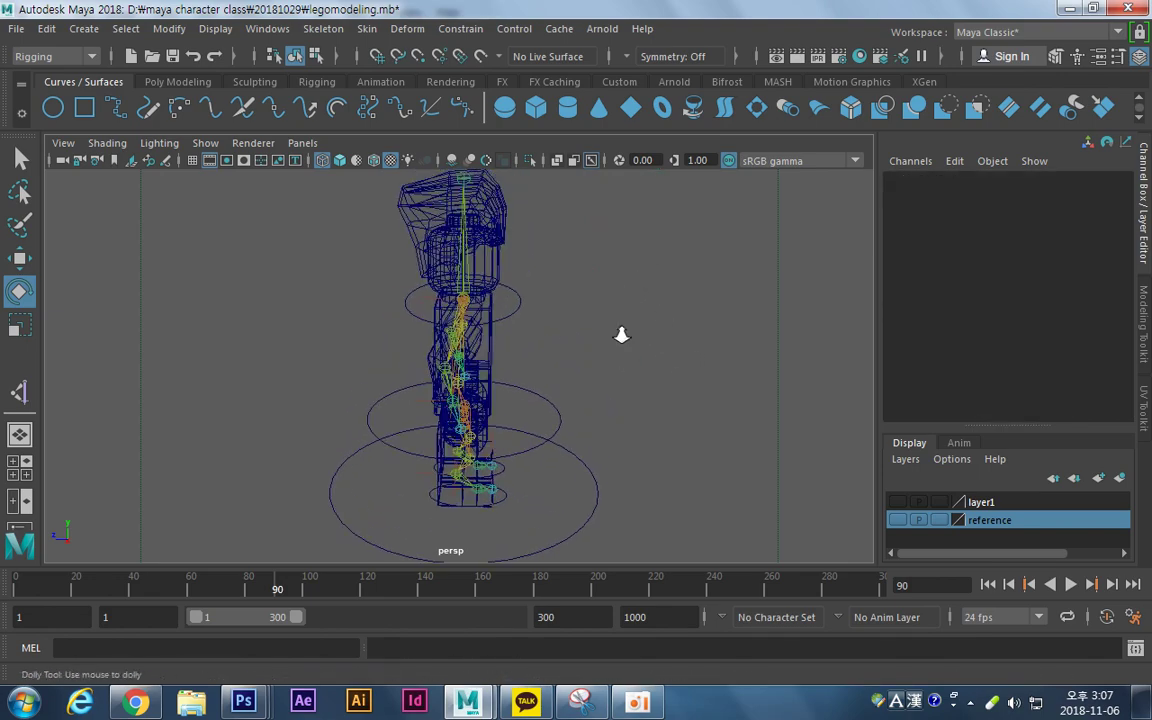
{"action": "right_click_drag", "start_coordinate": [622, 334], "coordinate": [550, 322], "text": "alt"}
{"action": "left_click_drag", "start_coordinate": [548, 321], "coordinate": [402, 314], "text": "alt"}
{"action": "middle_click_drag", "start_coordinate": [437, 370], "coordinate": [456, 311], "text": "alt"}
{"action": "right_click_drag", "start_coordinate": [456, 311], "coordinate": [762, 311], "text": "alt"}
{"action": "middle_click_drag", "start_coordinate": [591, 332], "coordinate": [496, 363], "text": "alt"}
{"action": "right_click_drag", "start_coordinate": [496, 363], "coordinate": [367, 376], "text": "alt"}
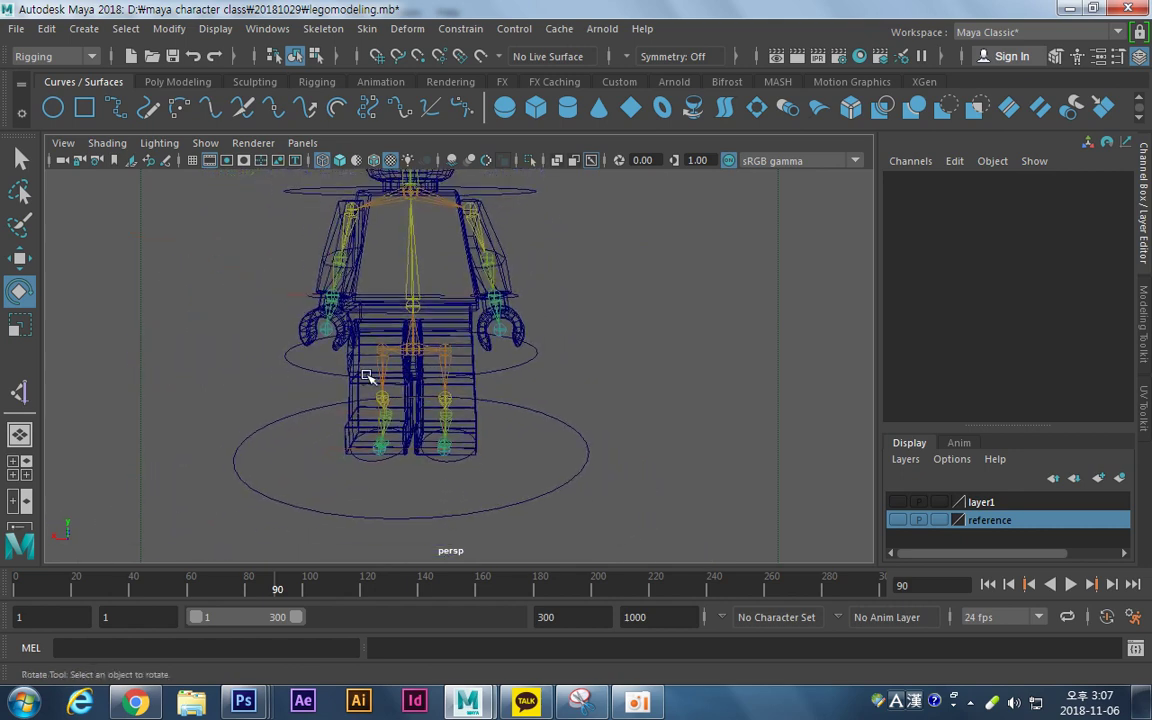
{"action": "left_click", "coordinate": [522, 362]}
{"action": "key", "text": "w"}
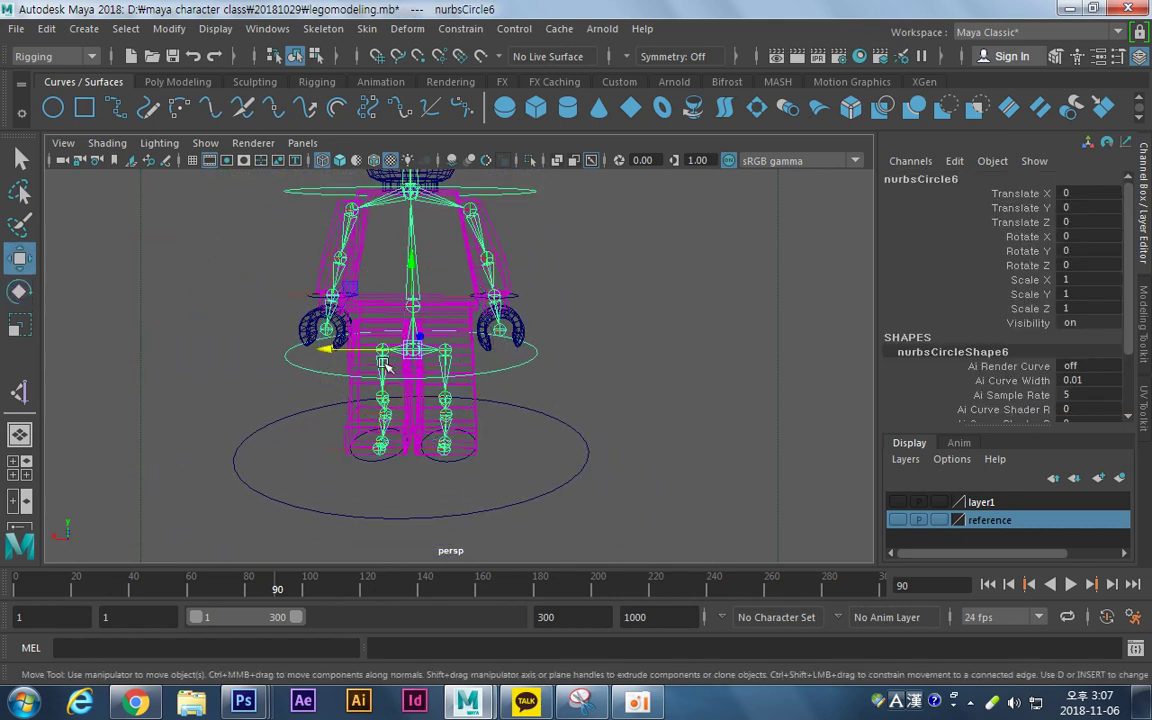
{"action": "mouse_move", "coordinate": [345, 332]}
{"action": "left_mouse_down"}
{"action": "mouse_move", "coordinate": [319, 355]}
{"action": "mouse_move", "coordinate": [343, 372]}
{"action": "mouse_move", "coordinate": [352, 350]}
{"action": "mouse_move", "coordinate": [333, 312]}
{"action": "left_mouse_up"}
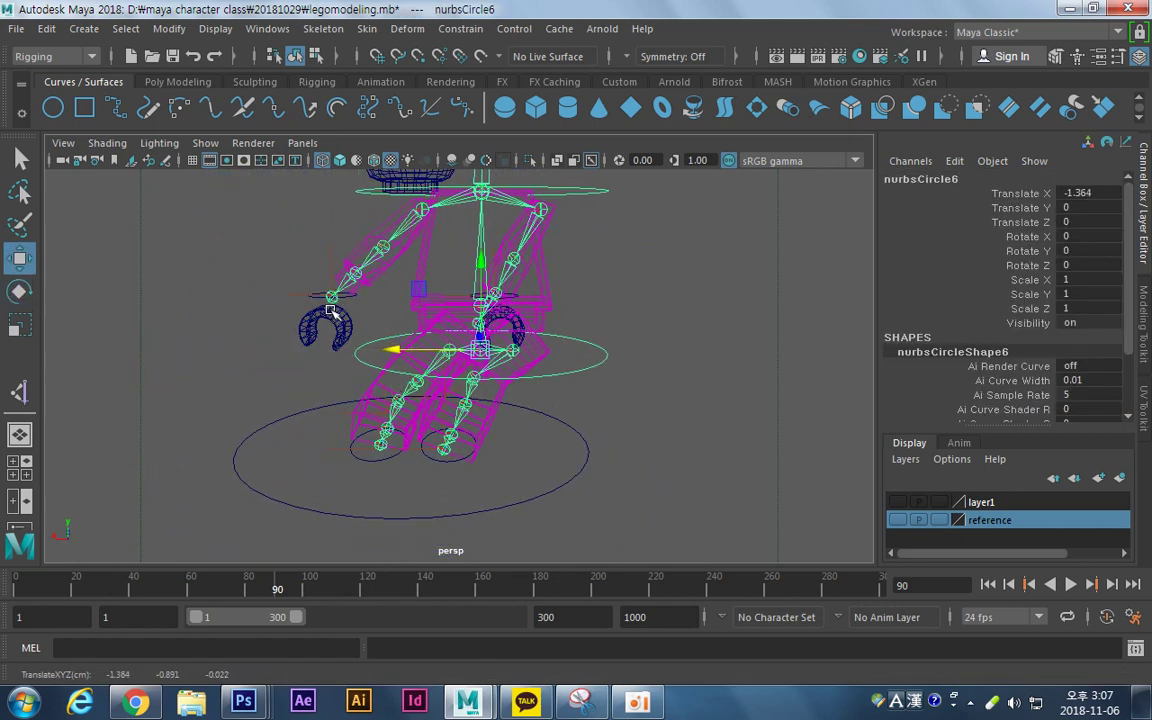
{"action": "key", "text": "ctrl+z"}
{"action": "left_click", "coordinate": [572, 344]}
Parent the hand mesh pCylinder14 to its hand joint joint19 and clear the selection.
{"action": "scroll", "coordinate": [572, 344], "scroll_direction": "up", "scroll_amount": 6}
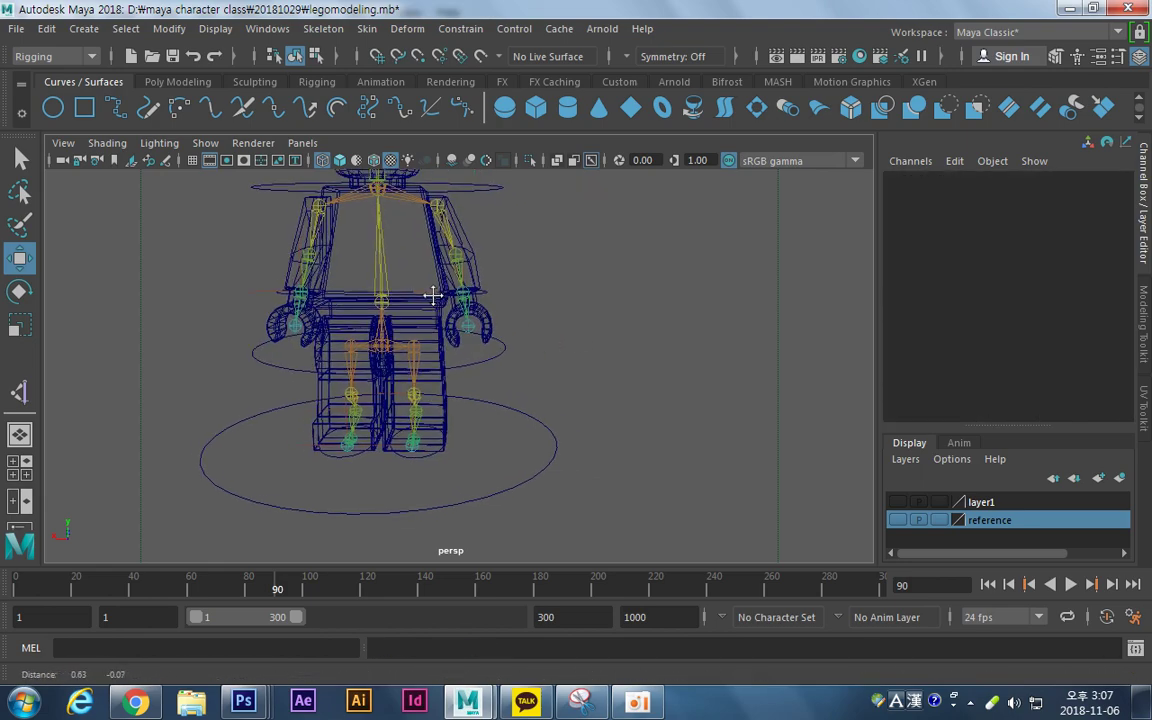
{"action": "left_click", "coordinate": [547, 275]}
{"action": "key", "text": "q"}
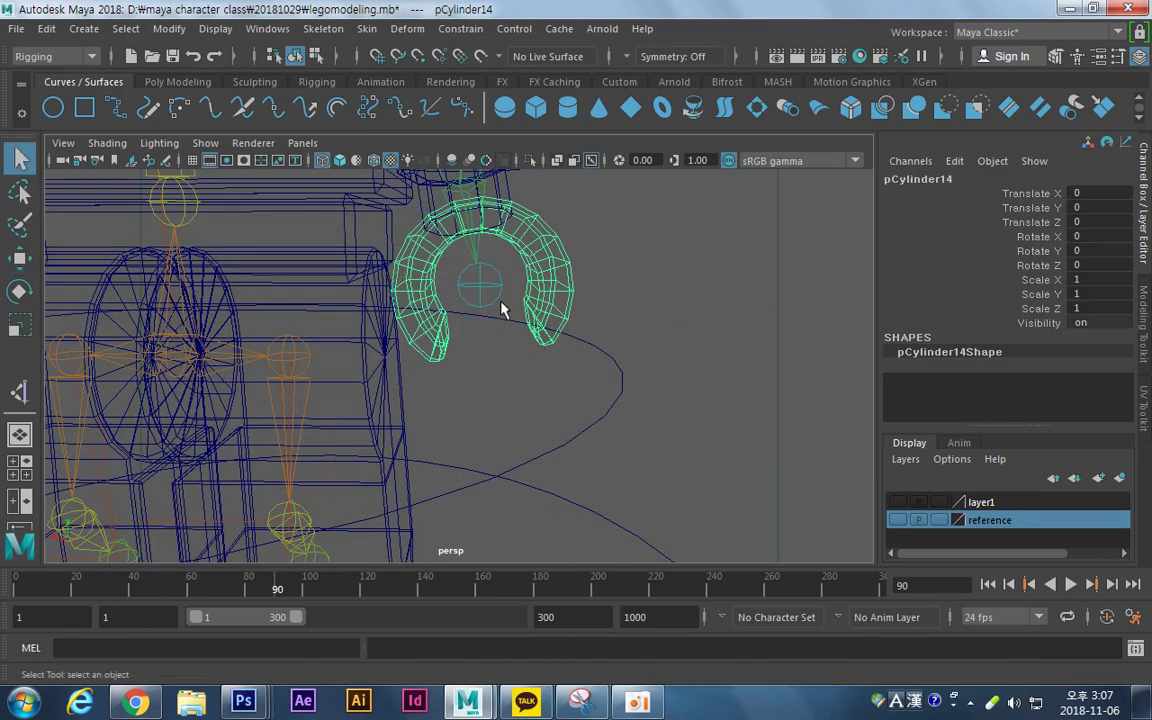
{"action": "left_click", "coordinate": [490, 292]}
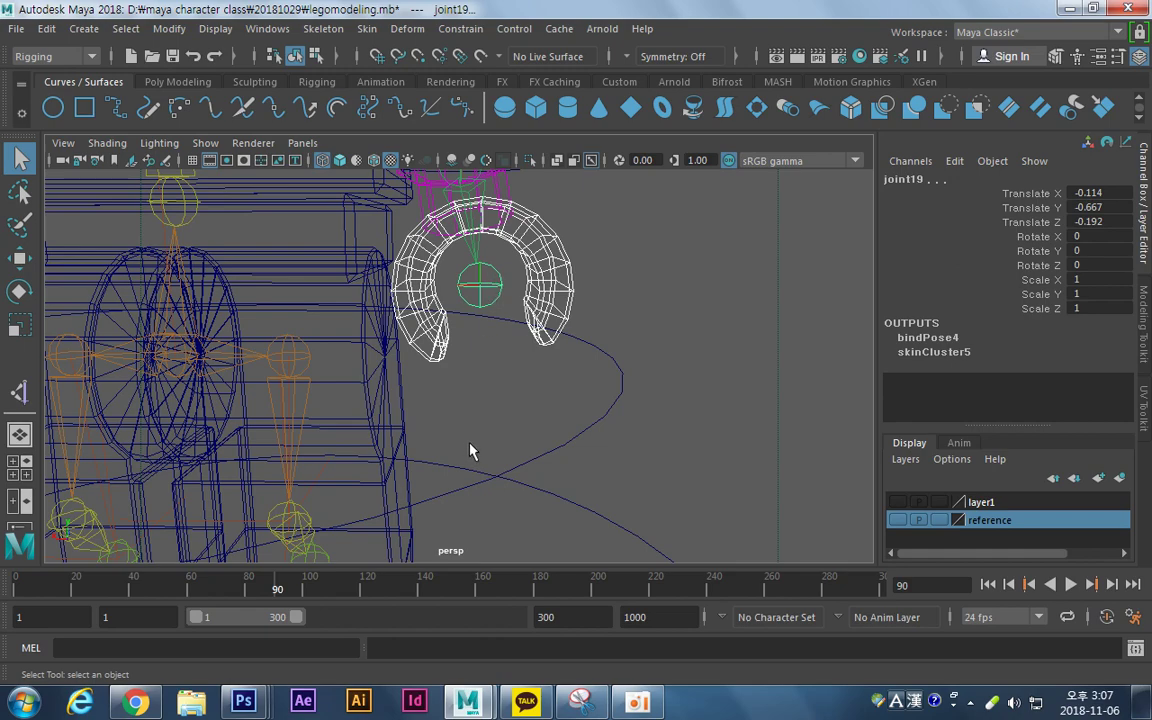
{"action": "key", "text": "p"}
{"action": "left_click", "coordinate": [643, 283]}
Parent the other hand mesh, polySurface17, to the hand joint inside it and clear the selection.
{"action": "left_click_drag", "start_coordinate": [494, 298], "coordinate": [365, 289], "text": "alt"}
{"action": "left_click", "coordinate": [362, 297]}
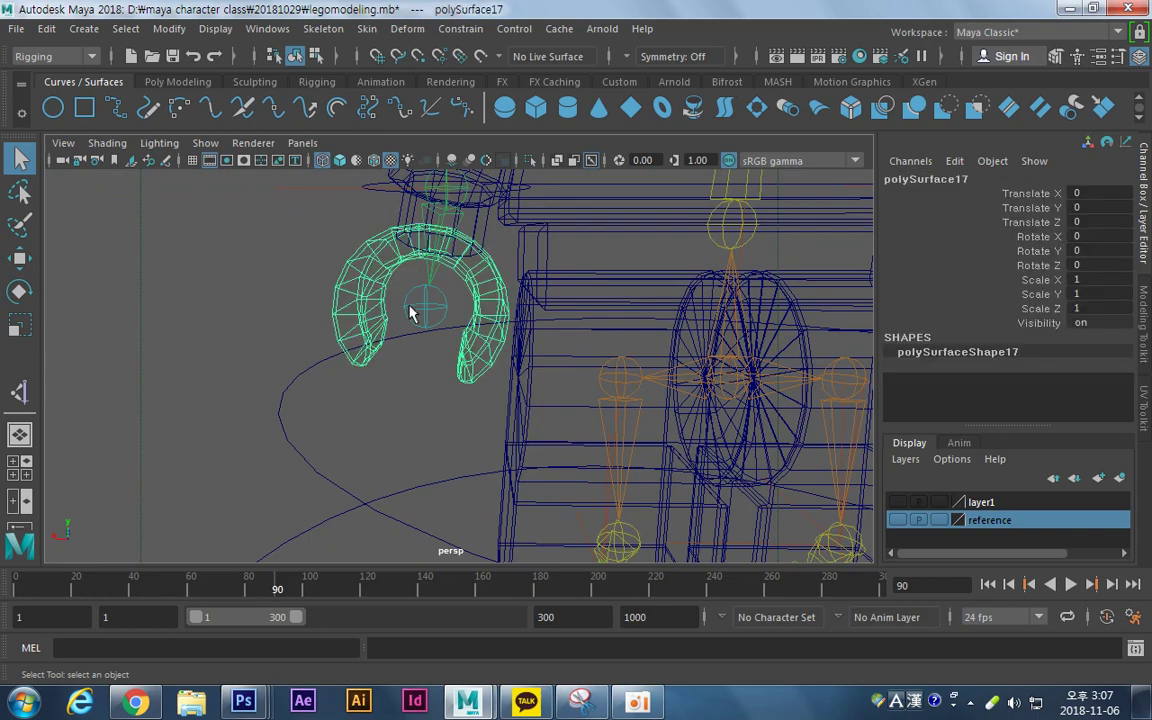
{"action": "left_click", "coordinate": [420, 286]}
{"action": "key", "text": "p"}
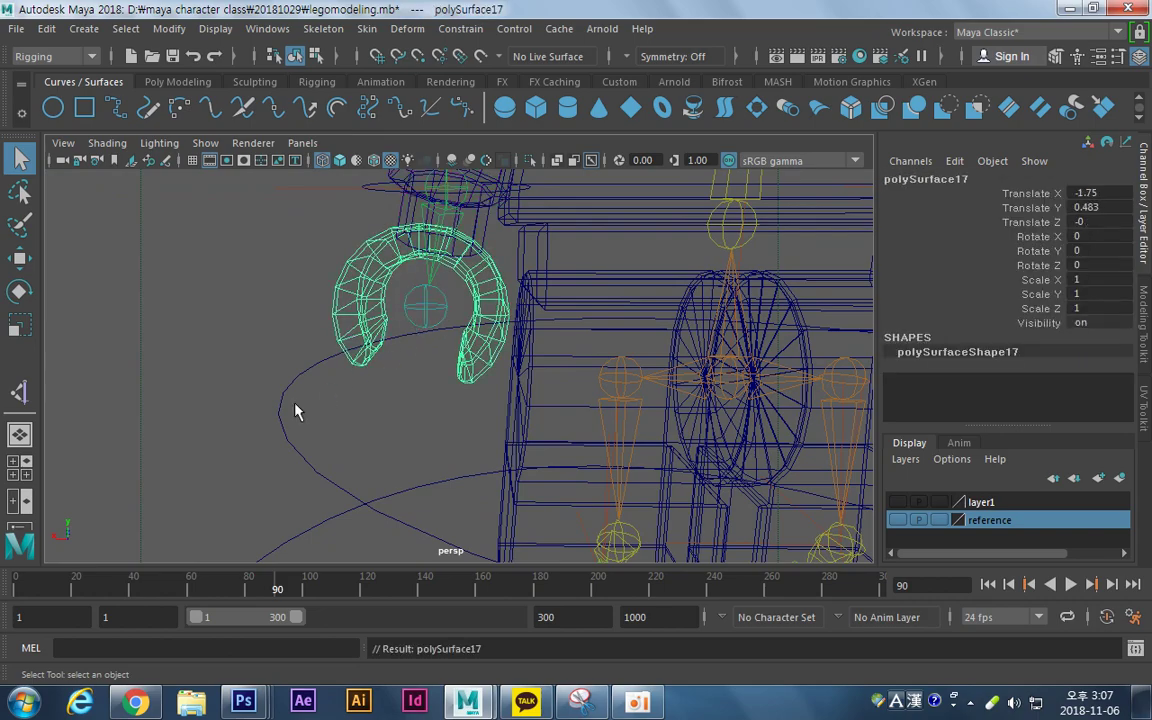
{"action": "left_click", "coordinate": [270, 370]}
Parent the head and hair meshes together to the top head joint, joint4, and clear the selection.
{"action": "middle_click_drag", "start_coordinate": [650, 328], "coordinate": [486, 478], "text": "alt"}
{"action": "right_click_drag", "start_coordinate": [480, 475], "coordinate": [190, 404], "text": "alt"}
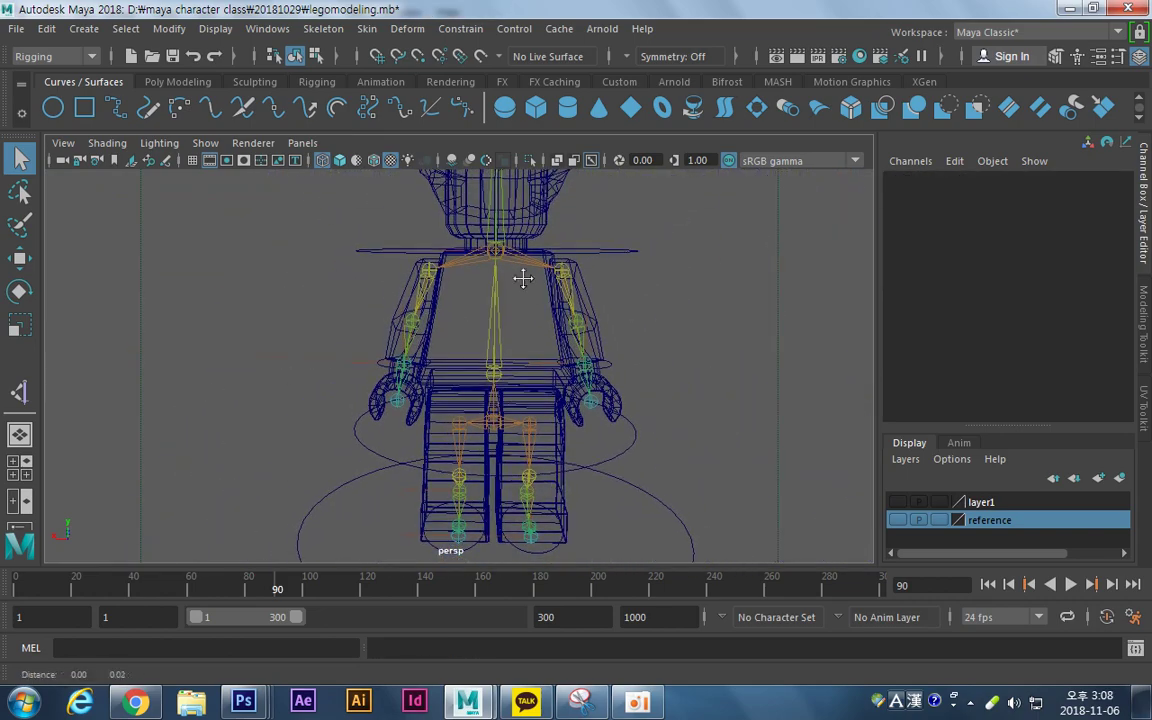
{"action": "middle_click_drag", "start_coordinate": [522, 268], "coordinate": [473, 415], "text": "alt"}
{"action": "left_click_drag", "start_coordinate": [532, 272], "coordinate": [466, 365]}
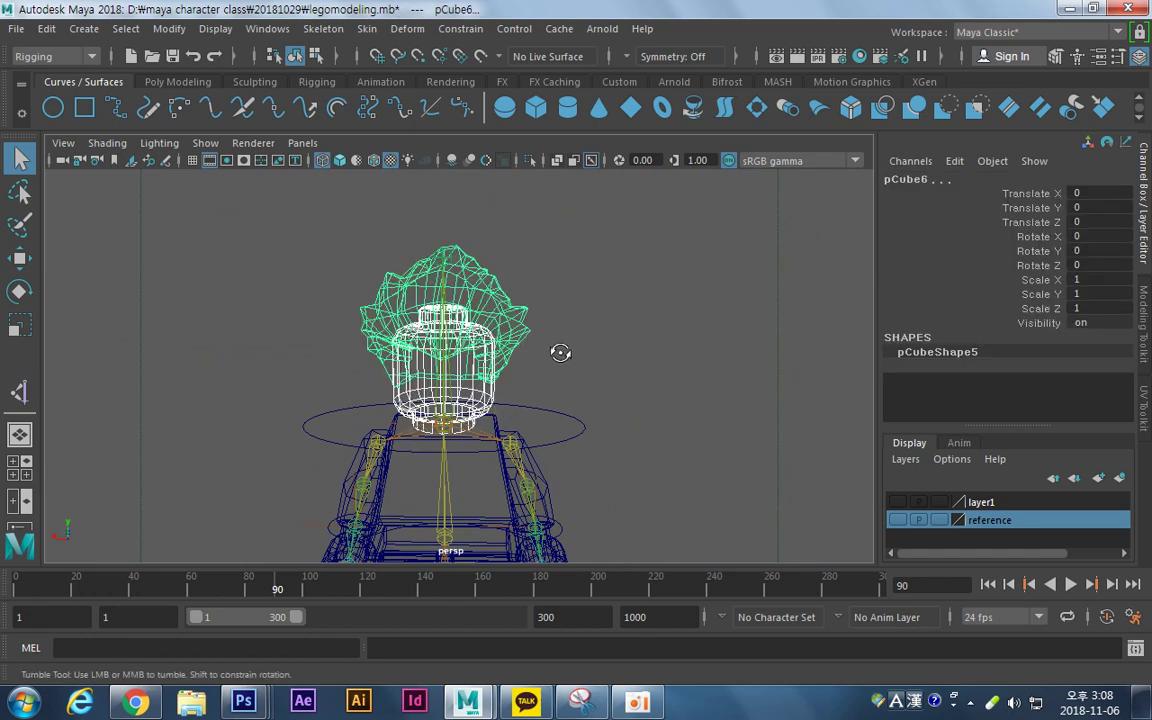
{"action": "left_click_drag", "start_coordinate": [558, 352], "coordinate": [553, 342], "text": "alt"}
{"action": "middle_click_drag", "start_coordinate": [417, 301], "coordinate": [460, 312], "text": "alt"}
{"action": "right_click_drag", "start_coordinate": [460, 312], "coordinate": [607, 276], "text": "alt"}
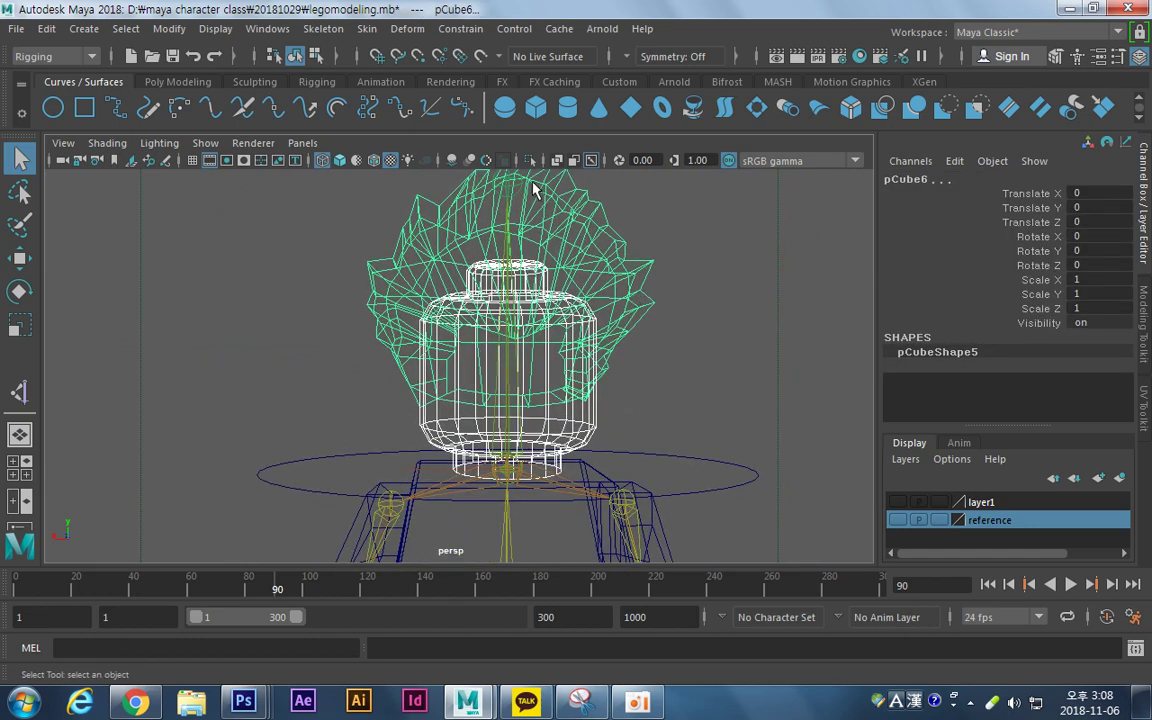
{"action": "left_click_drag", "start_coordinate": [477, 172], "coordinate": [524, 200], "text": "shift"}
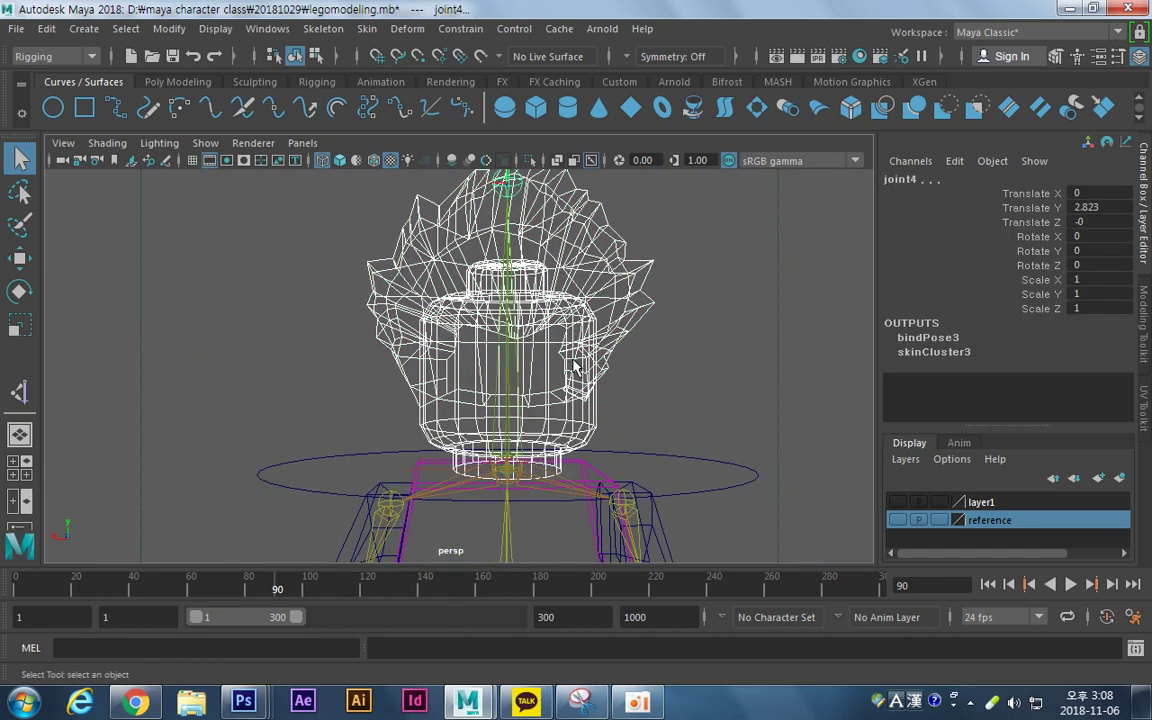
{"action": "left_click_drag", "start_coordinate": [570, 263], "coordinate": [517, 316], "text": "alt"}
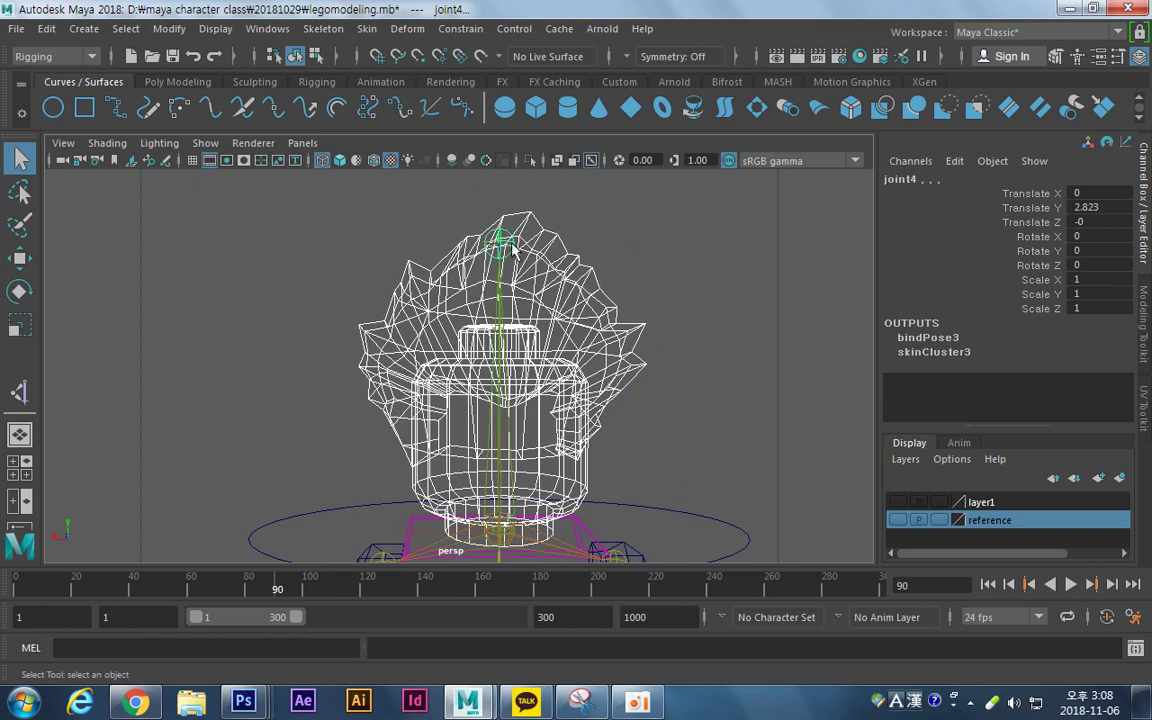
{"action": "key", "text": "p"}
{"action": "left_click", "coordinate": [695, 381]}
Test-move the pelvis circle nurbsCircle6 by about -4.308 along X to check that the head and hands follow, and undo it.
{"action": "middle_click_drag", "start_coordinate": [695, 381], "coordinate": [661, 236], "text": "alt"}
{"action": "right_click_drag", "start_coordinate": [661, 236], "coordinate": [335, 305], "text": "alt"}
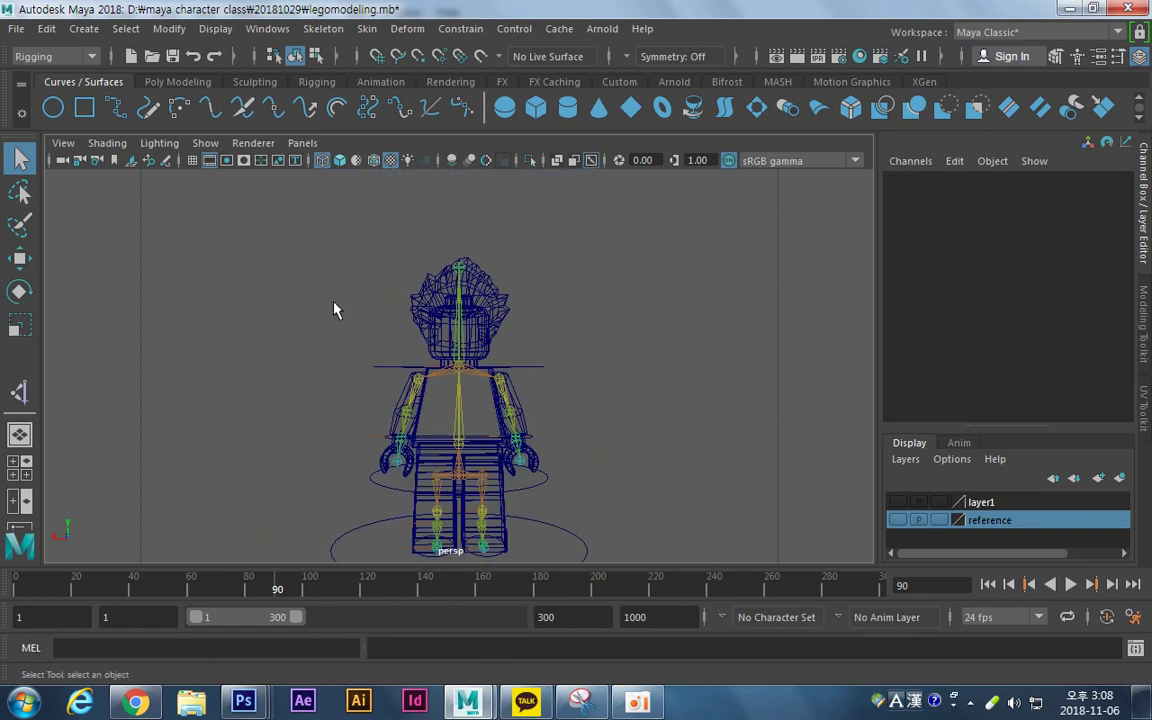
{"action": "middle_click_drag", "start_coordinate": [335, 310], "coordinate": [628, 257], "text": "alt"}
{"action": "left_click", "coordinate": [570, 363]}
{"action": "left_click_drag", "start_coordinate": [589, 378], "coordinate": [507, 416], "text": "alt"}
{"action": "key", "text": "w"}
{"action": "left_click_drag", "start_coordinate": [397, 400], "coordinate": [545, 458]}
{"action": "key", "text": "ctrl+z"}
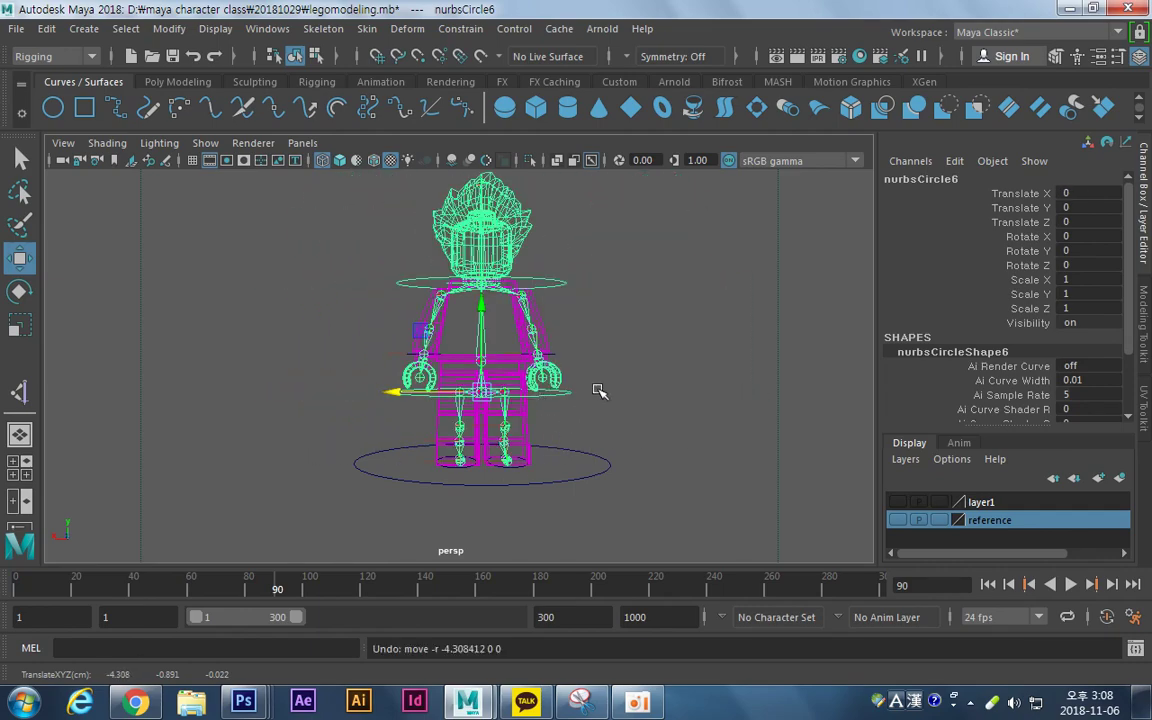
Parent the neck, wrist, pelvis and foot circles, nurbsCircle1 to nurbsCircle6, to the large ground circle nurbsCircle7 and clear the selection.
{"action": "left_click_drag", "start_coordinate": [597, 391], "coordinate": [413, 453], "text": "alt"}
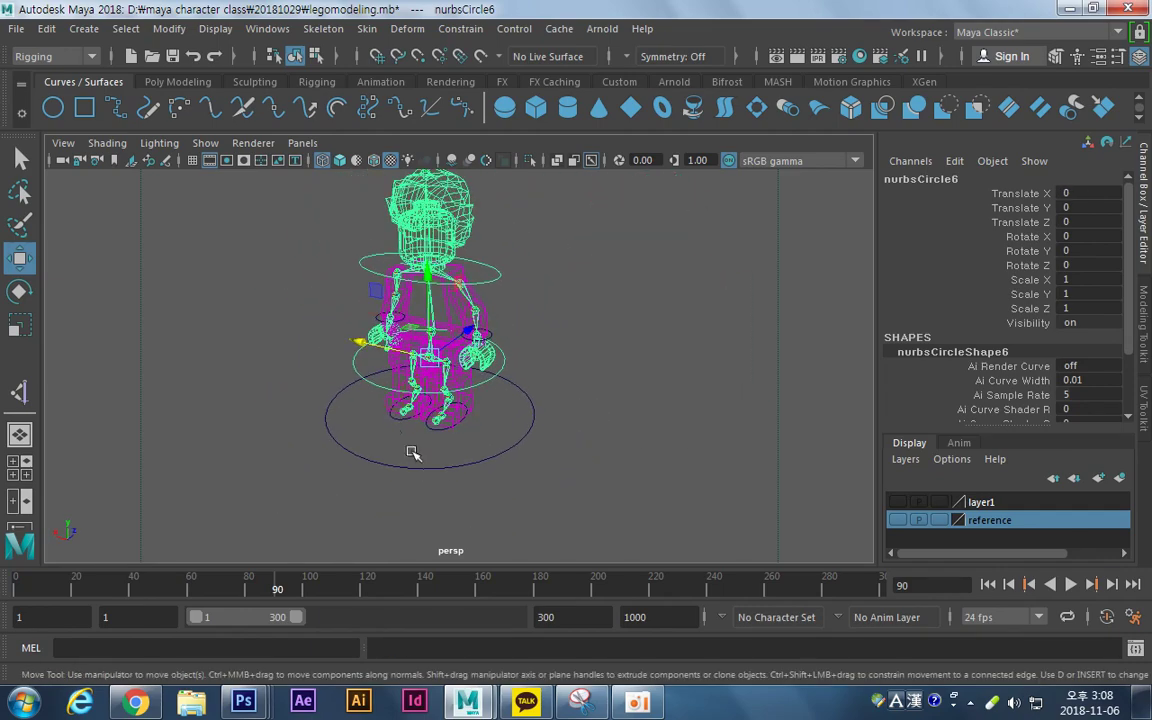
{"action": "mouse_move", "coordinate": [541, 486]}
{"action": "left_mouse_down"}
{"action": "mouse_move", "coordinate": [522, 463]}
{"action": "mouse_move", "coordinate": [494, 478]}
{"action": "mouse_move", "coordinate": [566, 501]}
{"action": "mouse_move", "coordinate": [556, 453]}
{"action": "mouse_move", "coordinate": [548, 462]}
{"action": "left_mouse_up"}
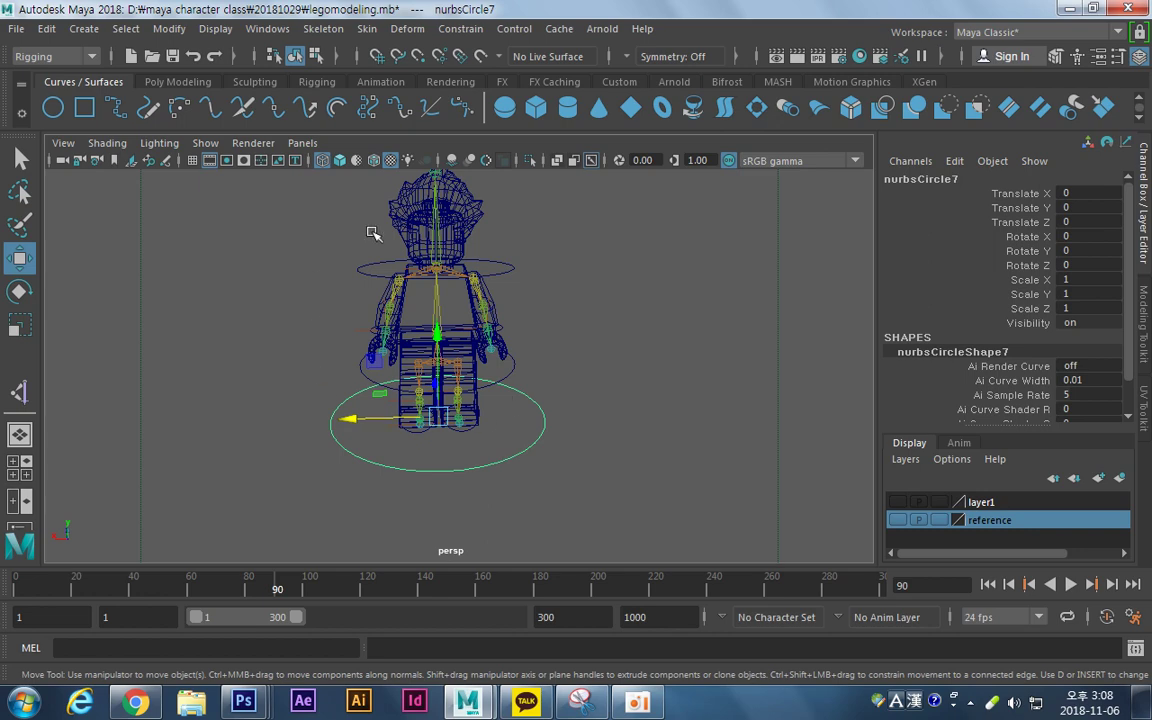
{"action": "middle_click_drag", "start_coordinate": [368, 344], "coordinate": [404, 345], "text": "alt"}
{"action": "right_click_drag", "start_coordinate": [404, 345], "coordinate": [596, 345], "text": "alt"}
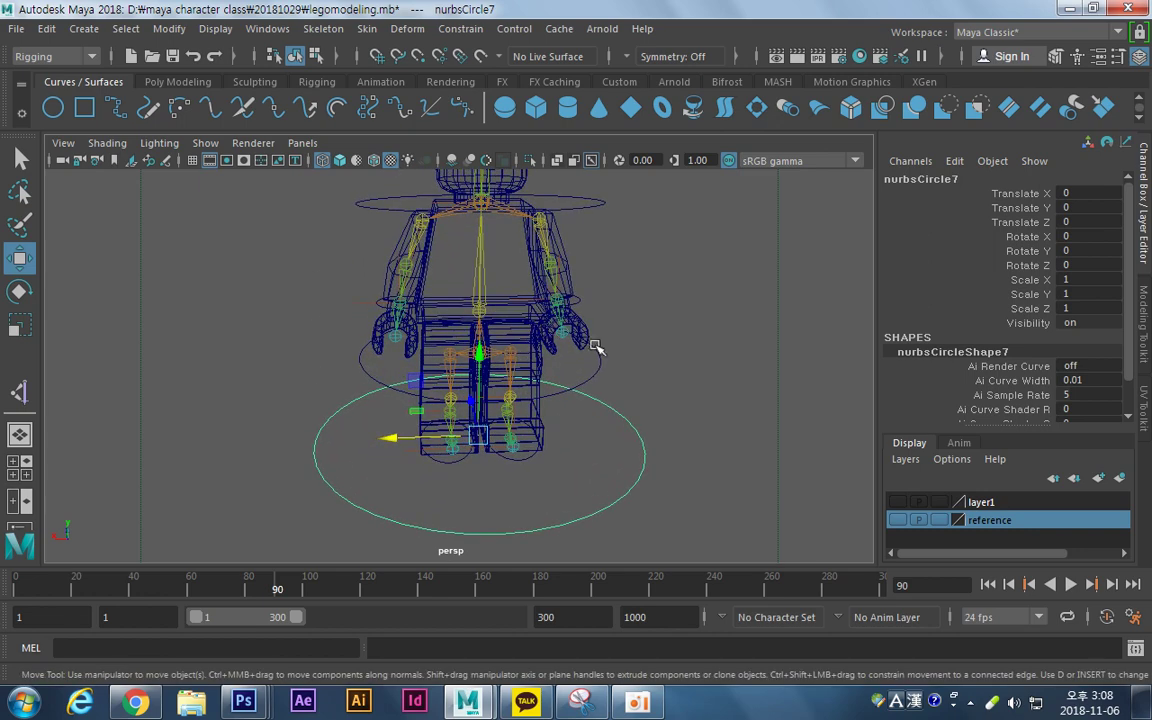
{"action": "key", "text": "q"}
{"action": "left_click", "coordinate": [597, 198]}
{"action": "middle_click_drag", "start_coordinate": [500, 347], "coordinate": [456, 337], "text": "alt"}
{"action": "right_click_drag", "start_coordinate": [456, 337], "coordinate": [580, 315], "text": "alt"}
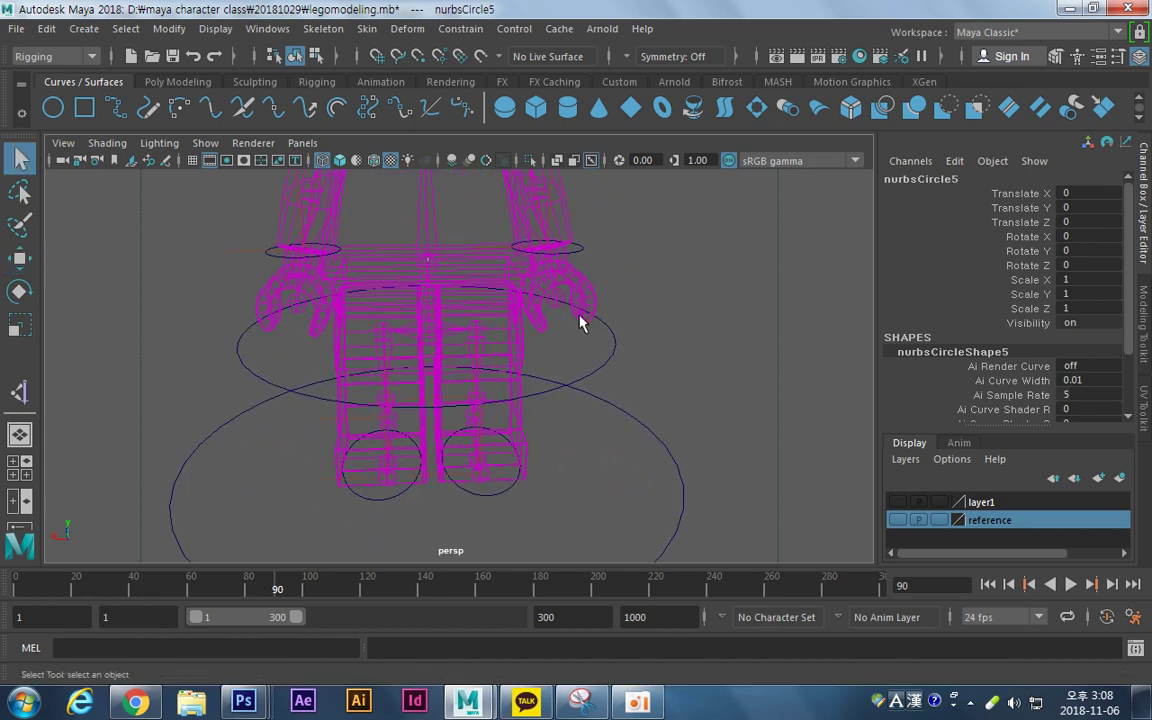
{"action": "left_click", "coordinate": [576, 250]}
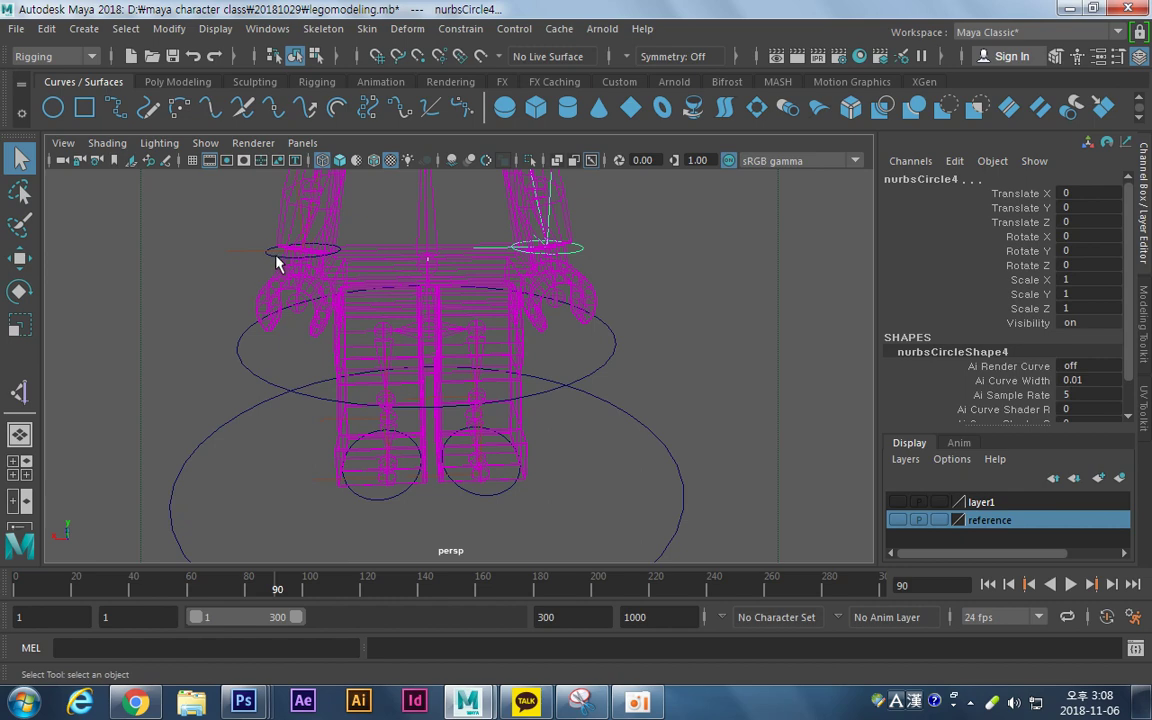
{"action": "left_click", "coordinate": [280, 252], "text": "shift"}
{"action": "left_click", "coordinate": [277, 377], "text": "shift"}
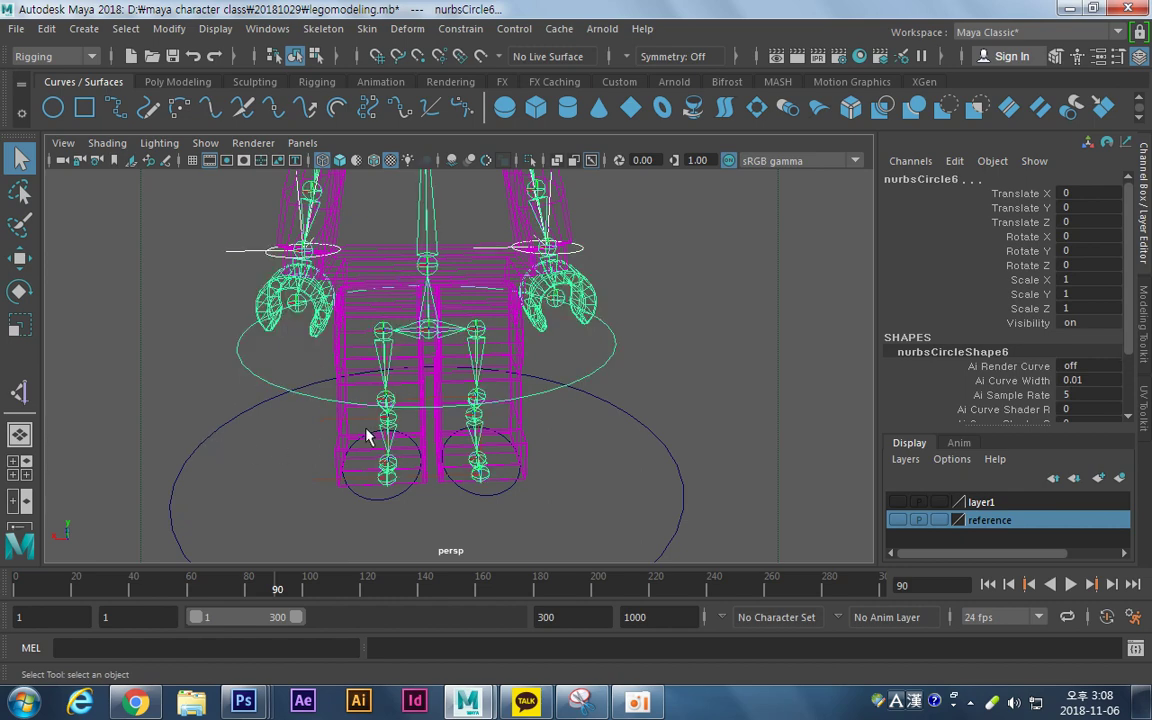
{"action": "left_click", "coordinate": [490, 496], "text": "shift"}
{"action": "left_click", "coordinate": [376, 500], "text": "shift"}
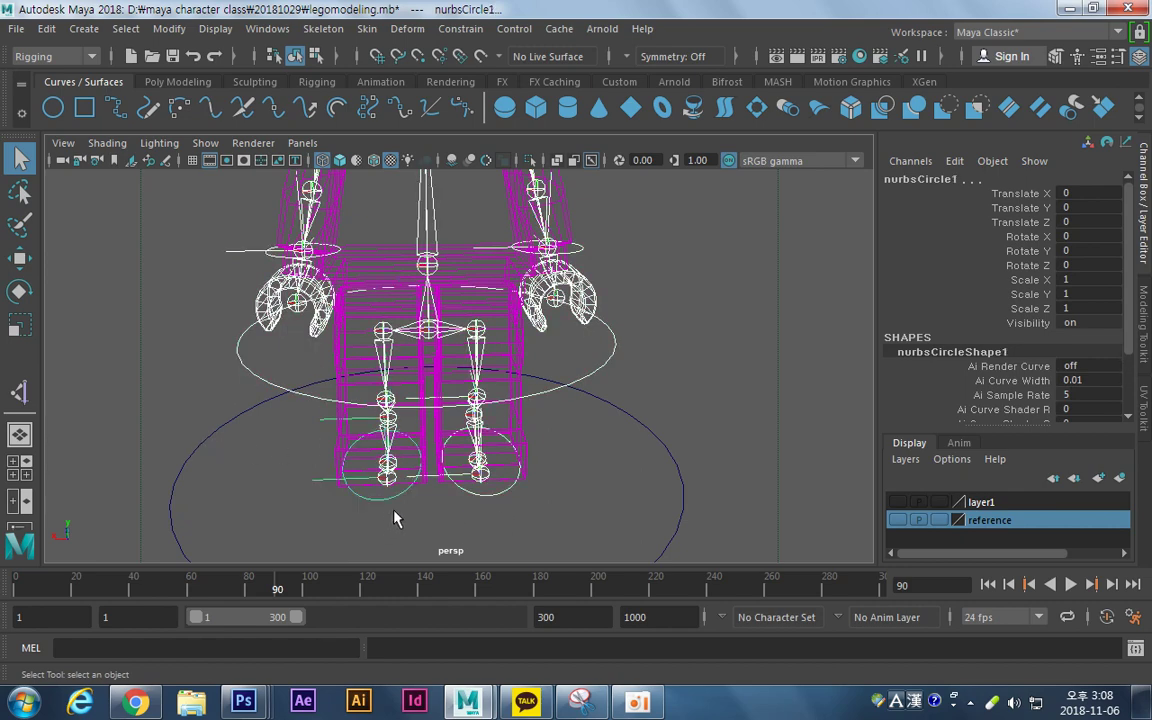
{"action": "middle_click_drag", "start_coordinate": [634, 335], "coordinate": [580, 373], "text": "alt"}
{"action": "right_click_drag", "start_coordinate": [580, 373], "coordinate": [361, 391], "text": "alt"}
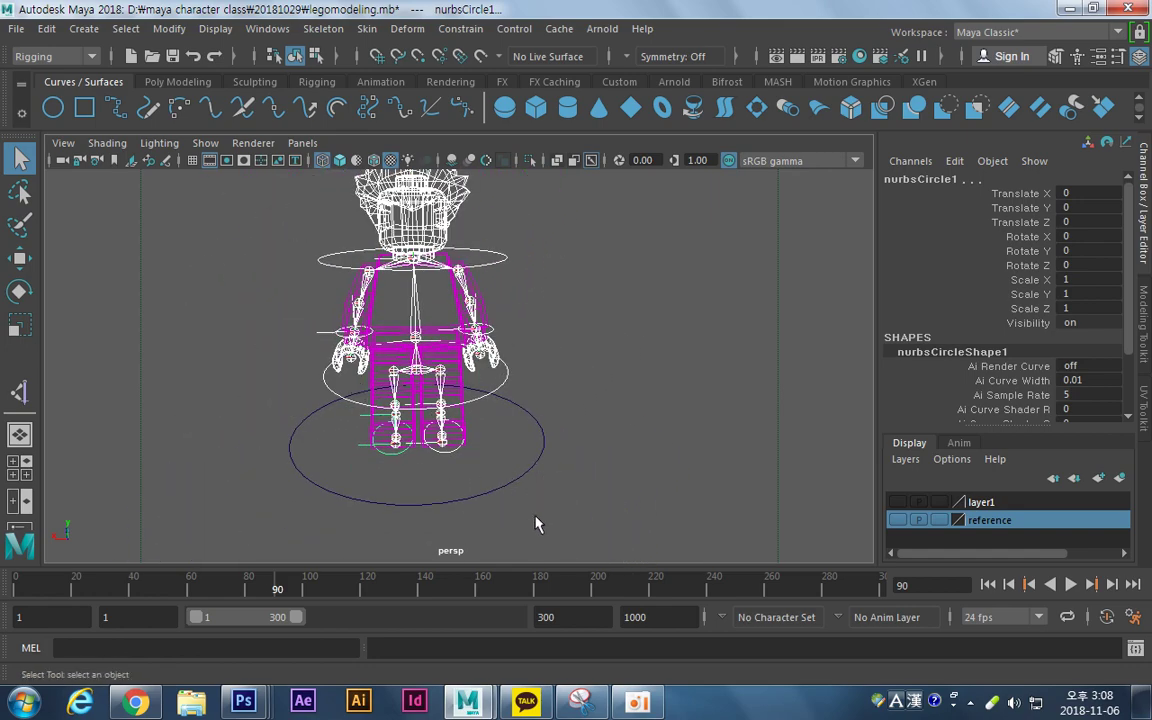
{"action": "left_click", "coordinate": [305, 469], "text": "shift"}
{"action": "key", "text": "p"}
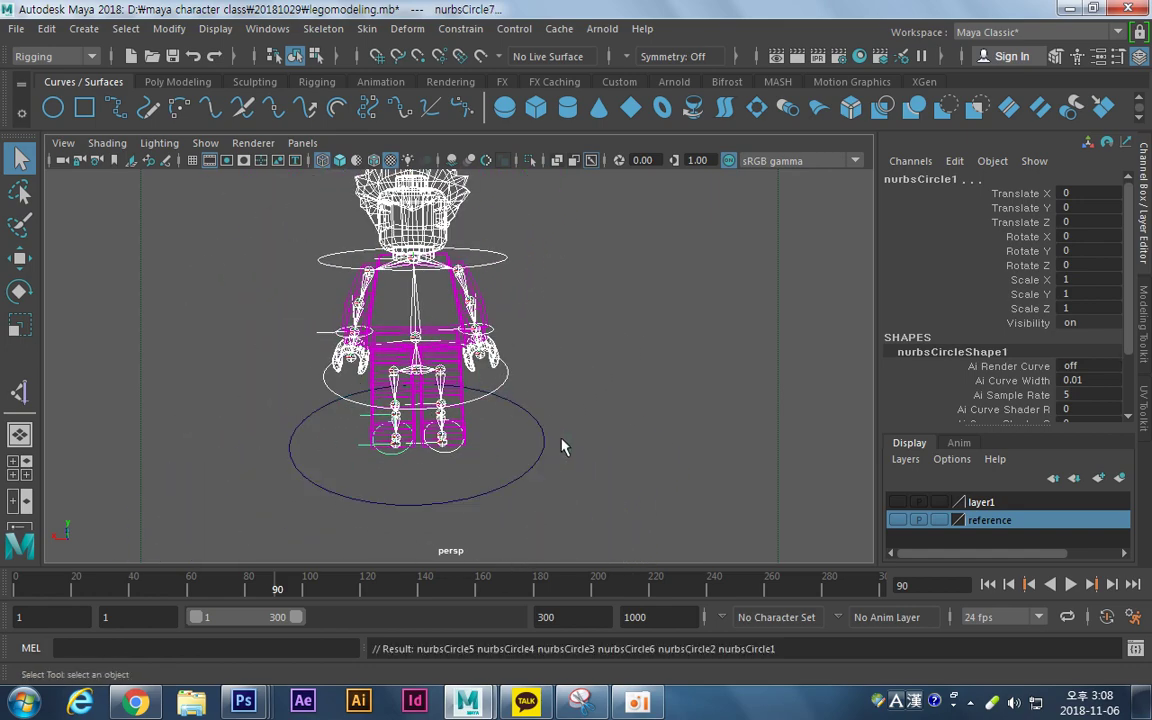
{"action": "left_click", "coordinate": [626, 390]}
Test-move the ground circle nurbsCircle7 by about -2.464 along X and undo the move.
{"action": "middle_click_drag", "start_coordinate": [606, 417], "coordinate": [631, 433], "text": "alt"}
{"action": "right_click_drag", "start_coordinate": [631, 433], "coordinate": [471, 420], "text": "alt"}
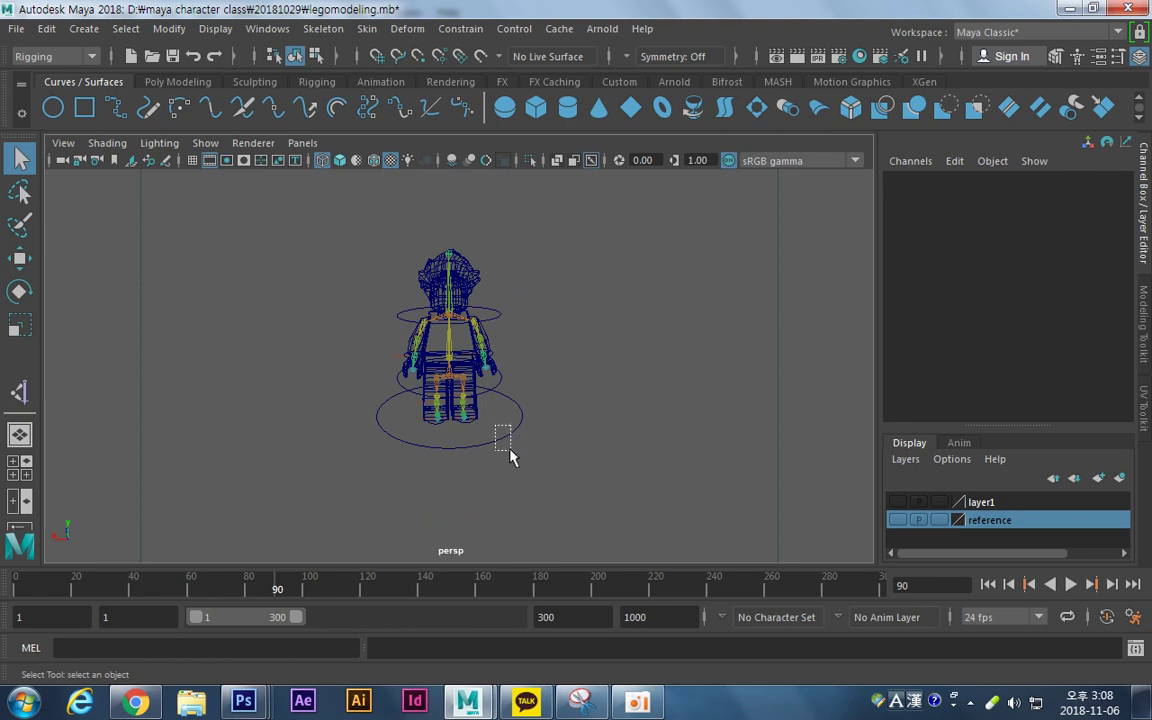
{"action": "left_click_drag", "start_coordinate": [494, 427], "coordinate": [510, 452]}
{"action": "key", "text": "w"}
{"action": "left_click_drag", "start_coordinate": [385, 413], "coordinate": [419, 483]}
{"action": "key", "text": "ctrl+z"}
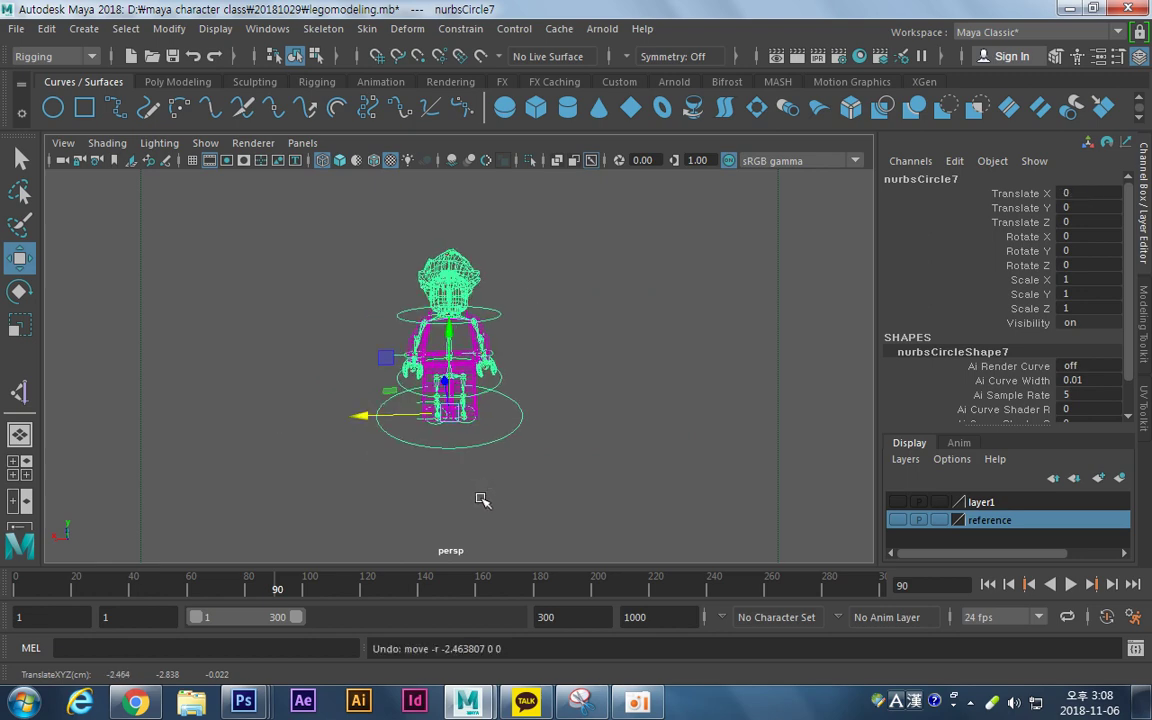
Switch the viewport to shaded display with texture maps, clear the selection and inspect the whole character with its controllers.
{"action": "key", "text": "6"}
{"action": "right_click_drag", "start_coordinate": [355, 432], "coordinate": [549, 437], "text": "alt"}
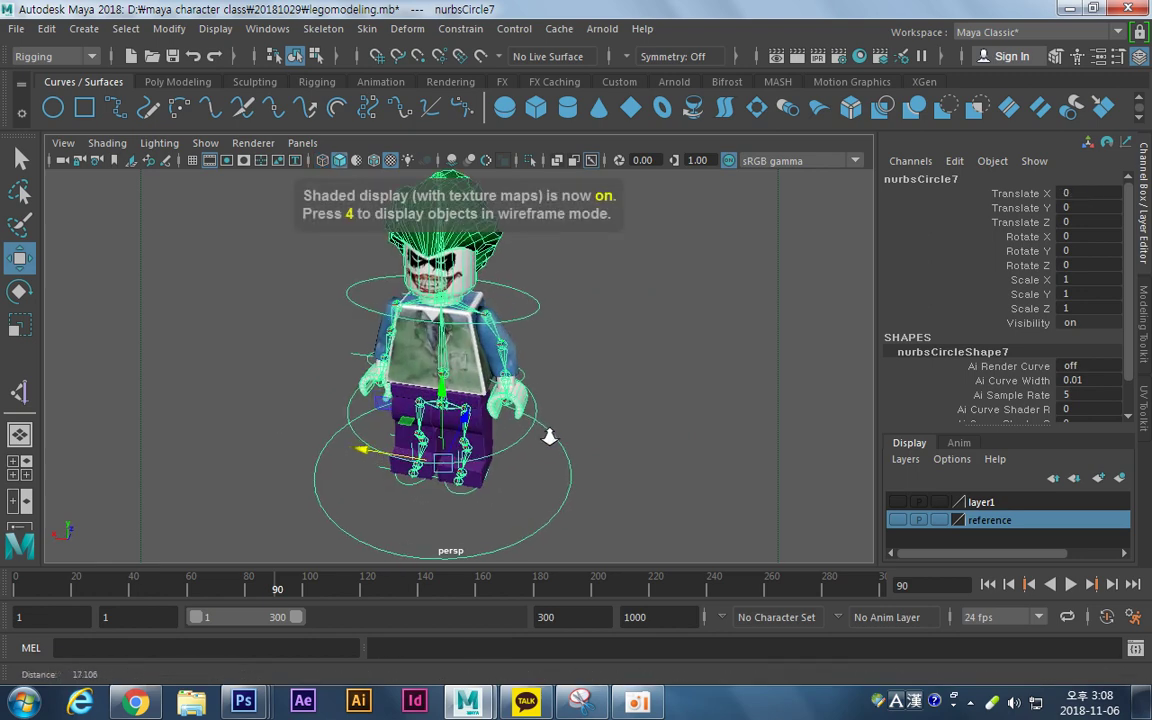
{"action": "left_click", "coordinate": [609, 419]}
{"action": "left_click_drag", "start_coordinate": [609, 419], "coordinate": [470, 482], "text": "alt"}
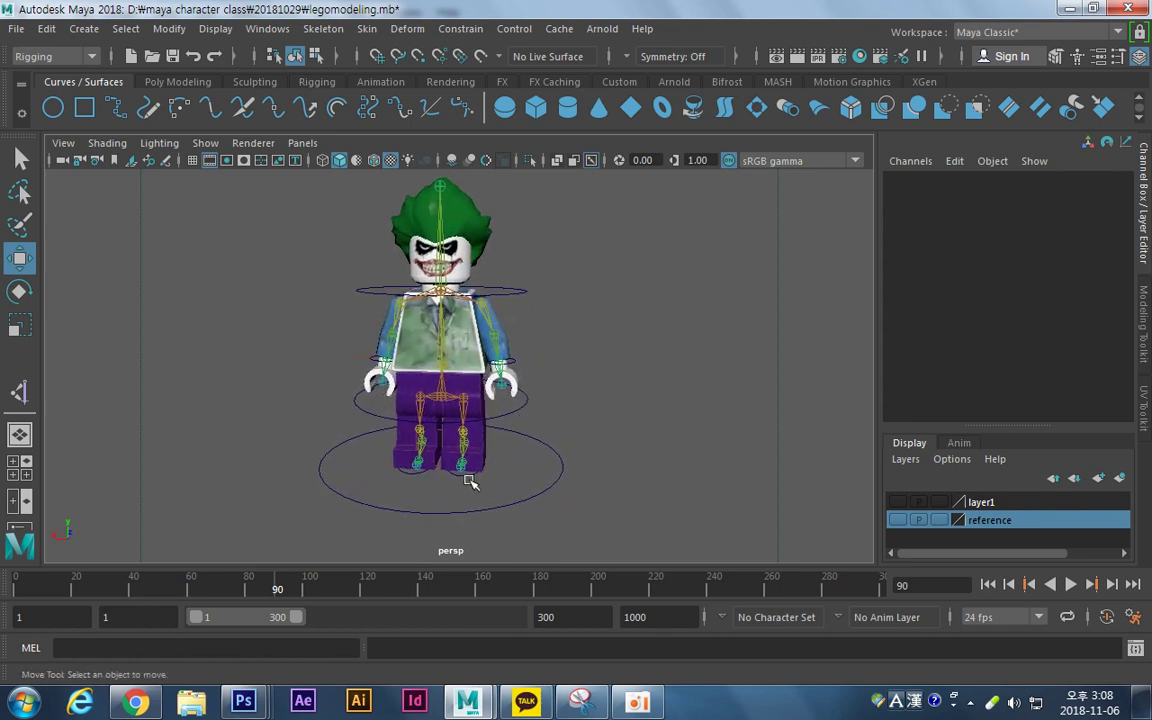
{"action": "left_click", "coordinate": [461, 476]}
{"action": "left_click", "coordinate": [593, 405]}
{"action": "middle_click_drag", "start_coordinate": [533, 406], "coordinate": [570, 413], "text": "alt"}
{"action": "right_click_drag", "start_coordinate": [570, 413], "coordinate": [570, 413], "text": "alt"}
{"action": "left_click_drag", "start_coordinate": [570, 413], "coordinate": [565, 438], "text": "alt"}
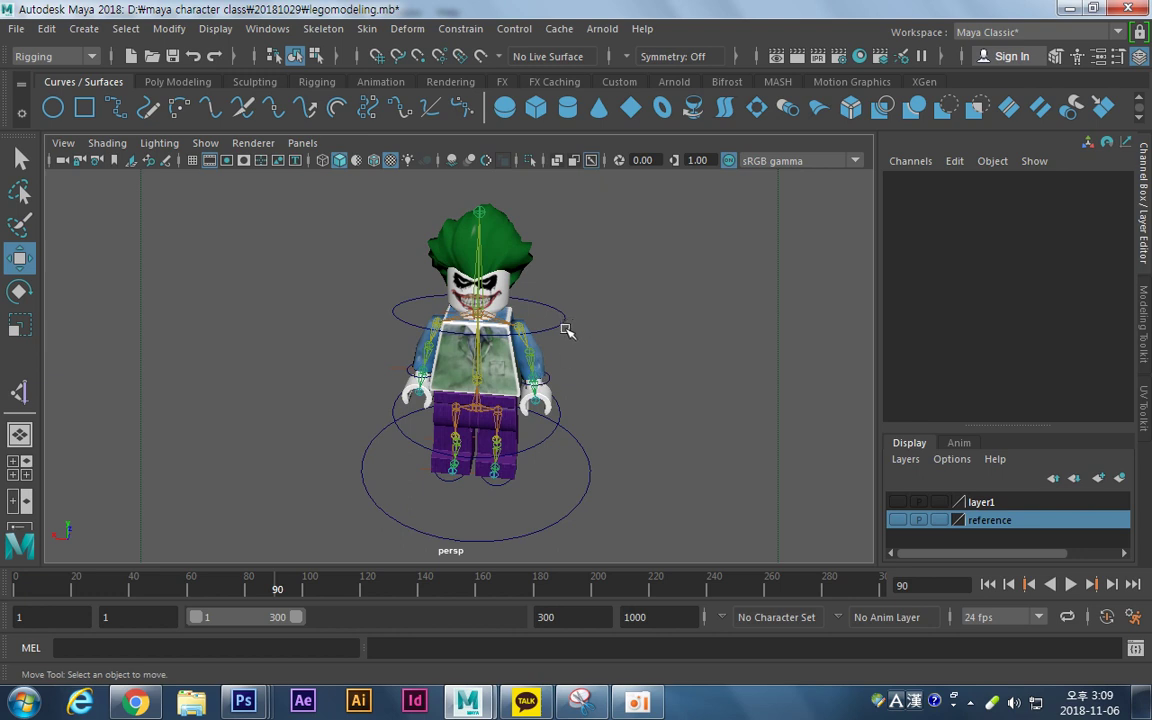
Hide the IK handles and joints in the perspective viewport and clear the selection.
{"action": "left_click_drag", "start_coordinate": [686, 201], "coordinate": [197, 668]}
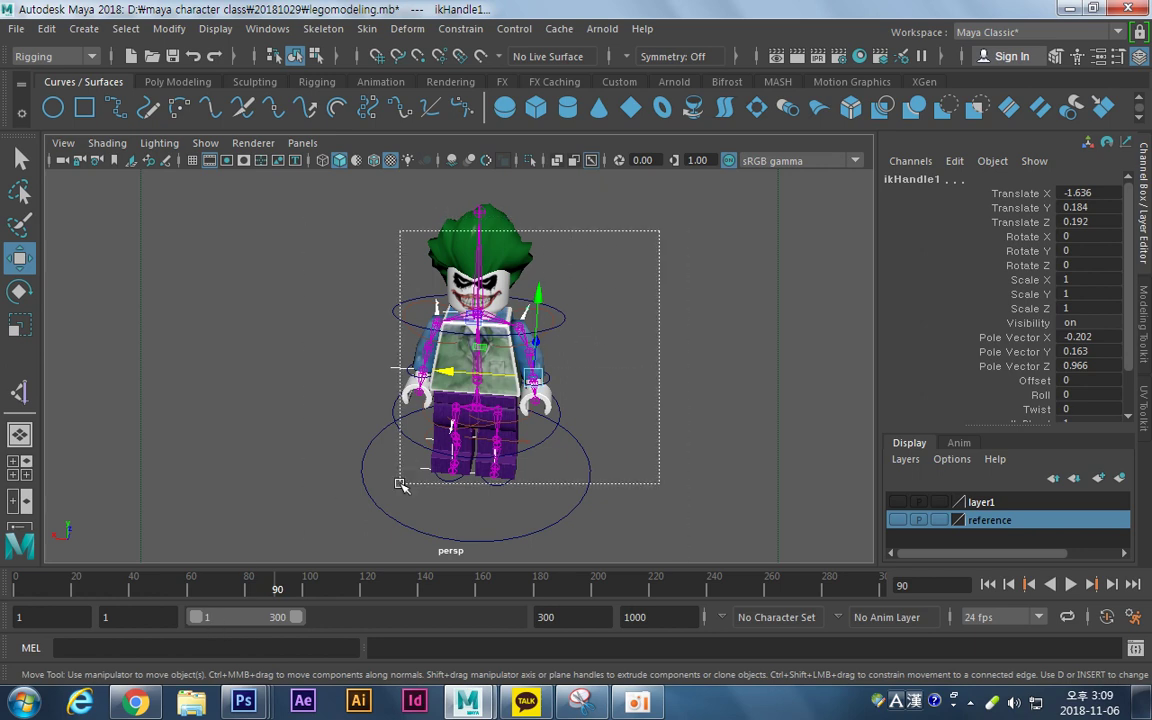
{"action": "left_click", "coordinate": [668, 333]}
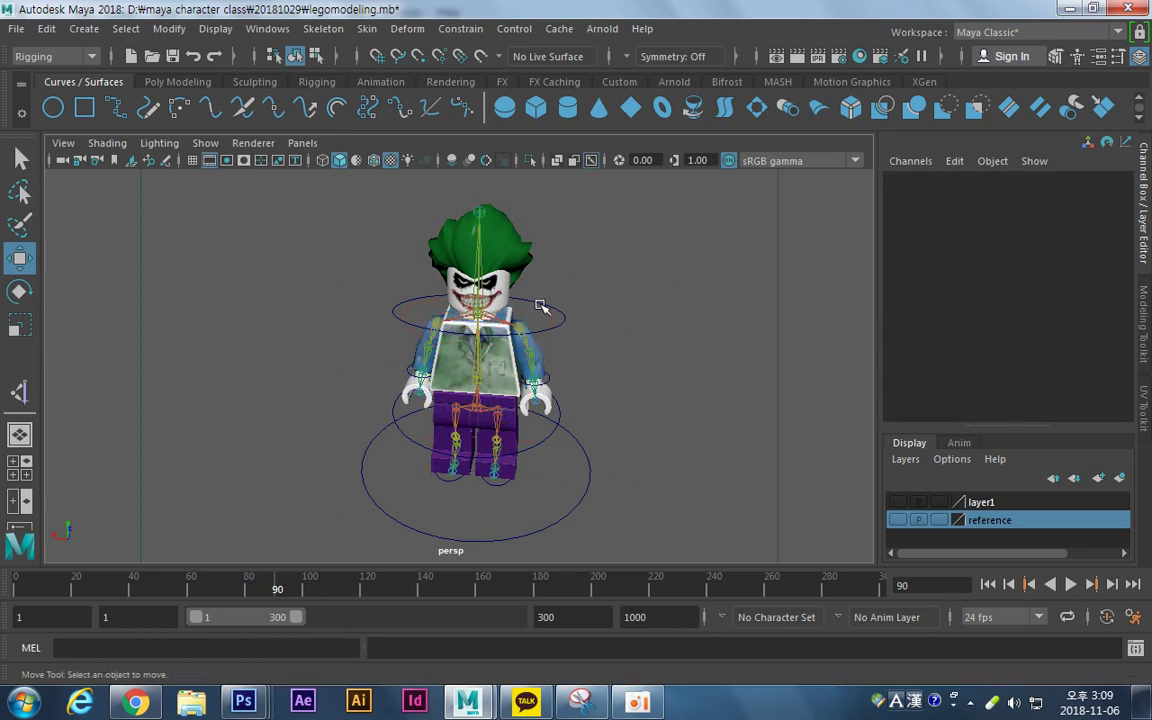
{"action": "left_click", "coordinate": [206, 143]}
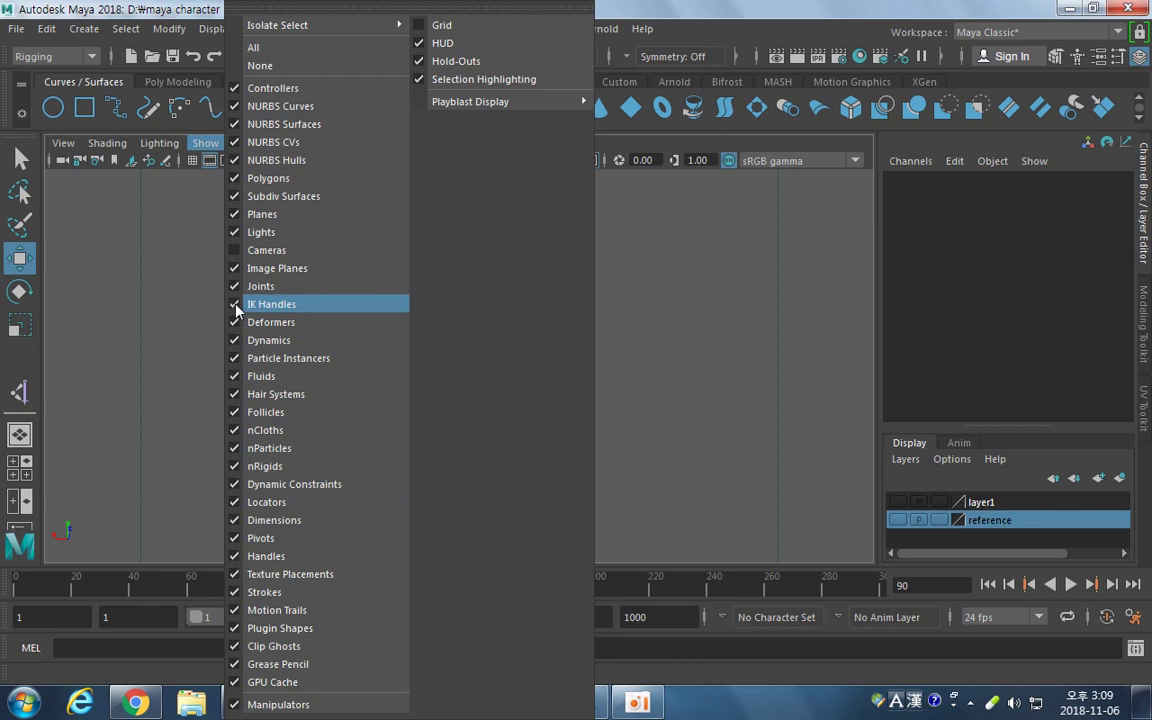
{"action": "left_click", "coordinate": [212, 273]}
{"action": "left_click_drag", "start_coordinate": [268, 543], "coordinate": [250, 545]}
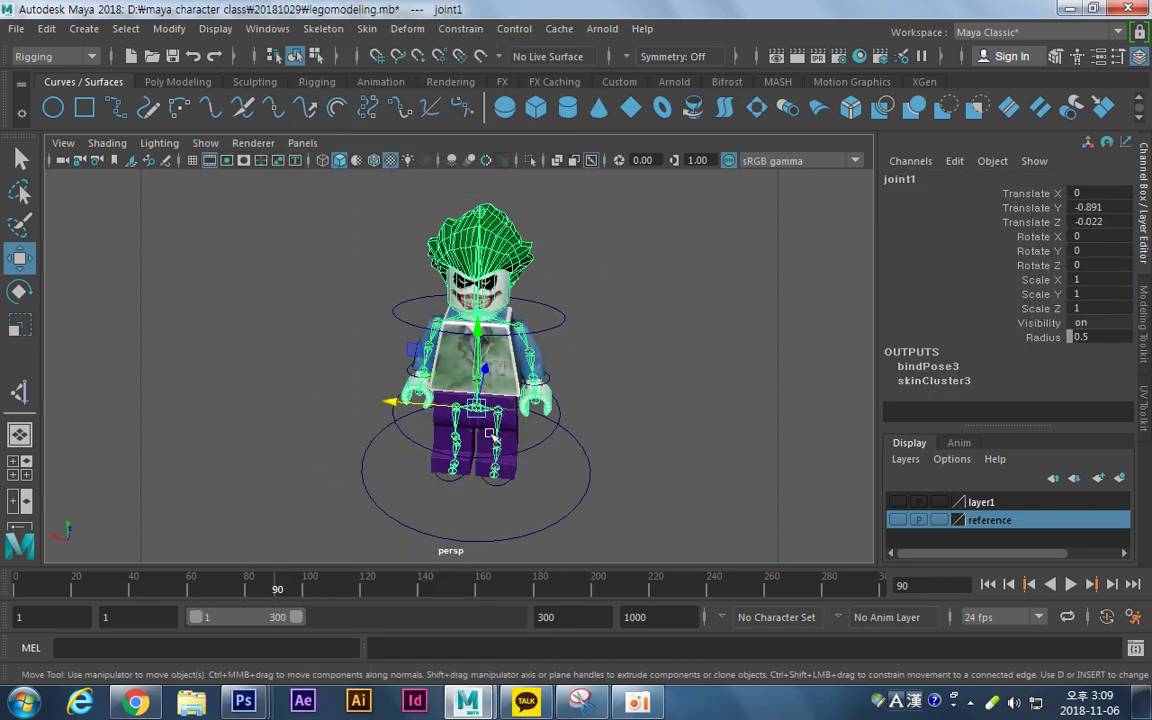
{"action": "left_click", "coordinate": [205, 144]}
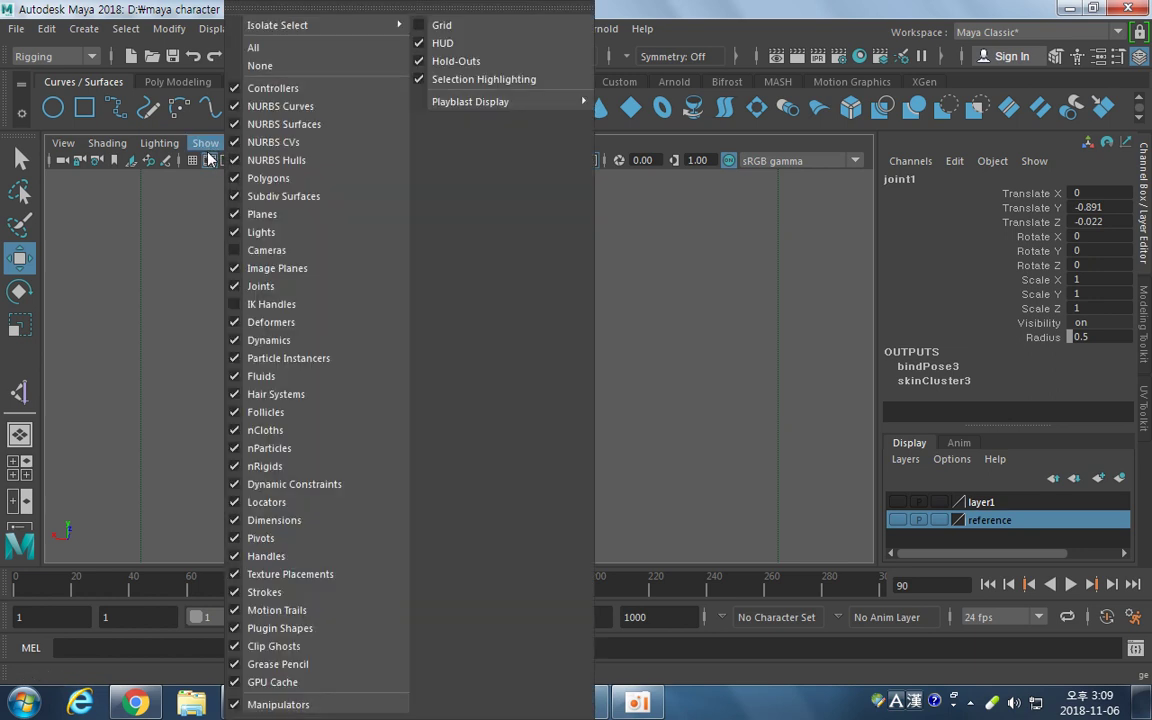
{"action": "left_click", "coordinate": [250, 287]}
{"action": "left_click", "coordinate": [684, 376]}
Test-select the whole character with the joints hidden, then try a small free move near the neck circle and undo it.
{"action": "left_click_drag", "start_coordinate": [656, 188], "coordinate": [328, 528]}
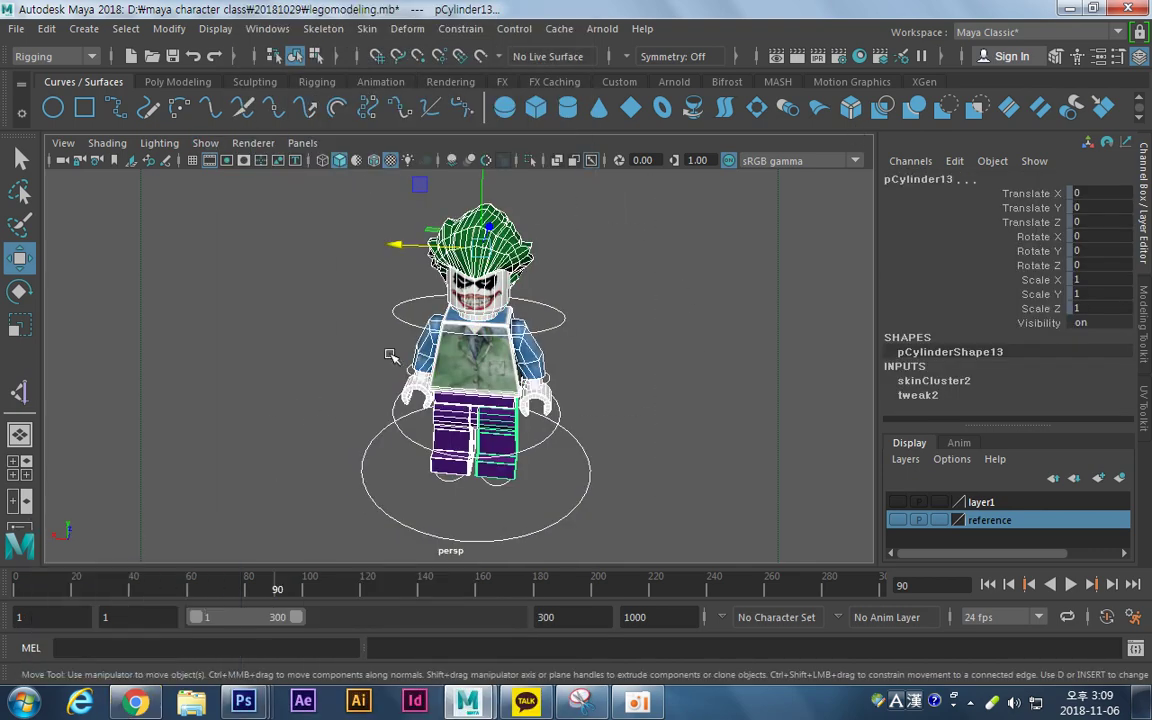
{"action": "left_click", "coordinate": [673, 340]}
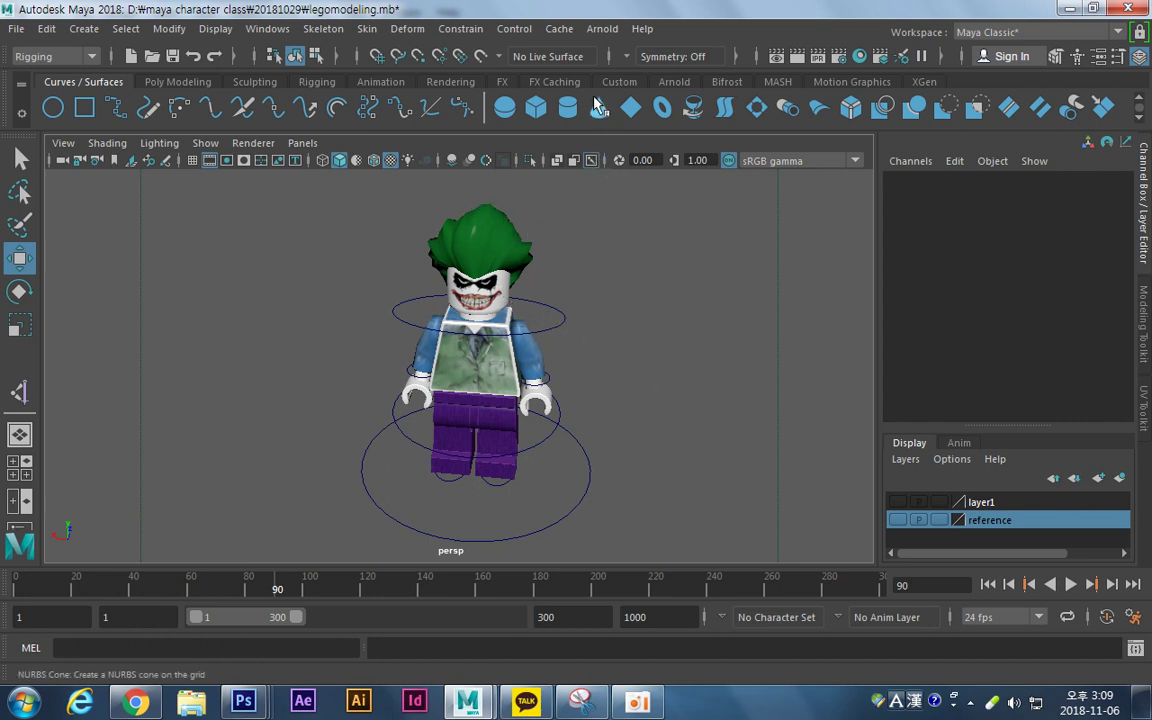
{"action": "left_click_drag", "start_coordinate": [446, 296], "coordinate": [430, 298]}
{"action": "key", "text": "ctrl+z"}
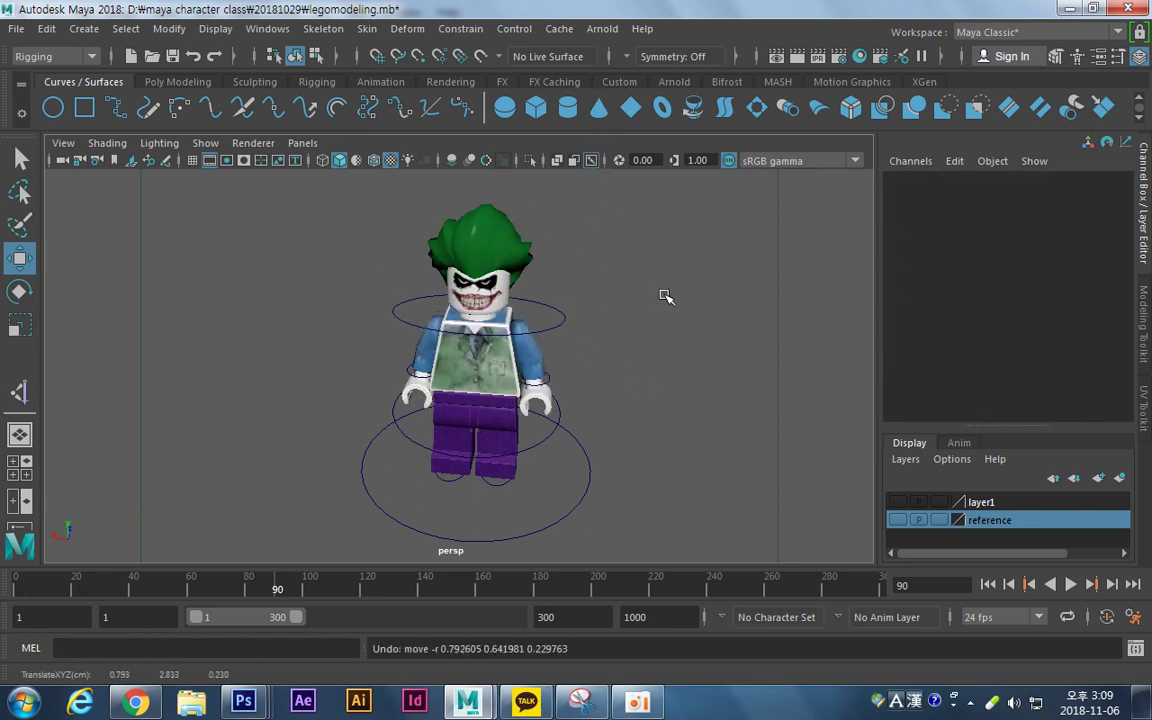
Select the Joker's hair, head, torso, hips, hand and leg meshes plus one arm, and create a display layer from them.
{"action": "scroll", "coordinate": [622, 291], "scroll_direction": "up", "scroll_amount": 3}
{"action": "key", "text": "q"}
{"action": "left_click", "coordinate": [483, 263]}
{"action": "left_click", "coordinate": [490, 316]}
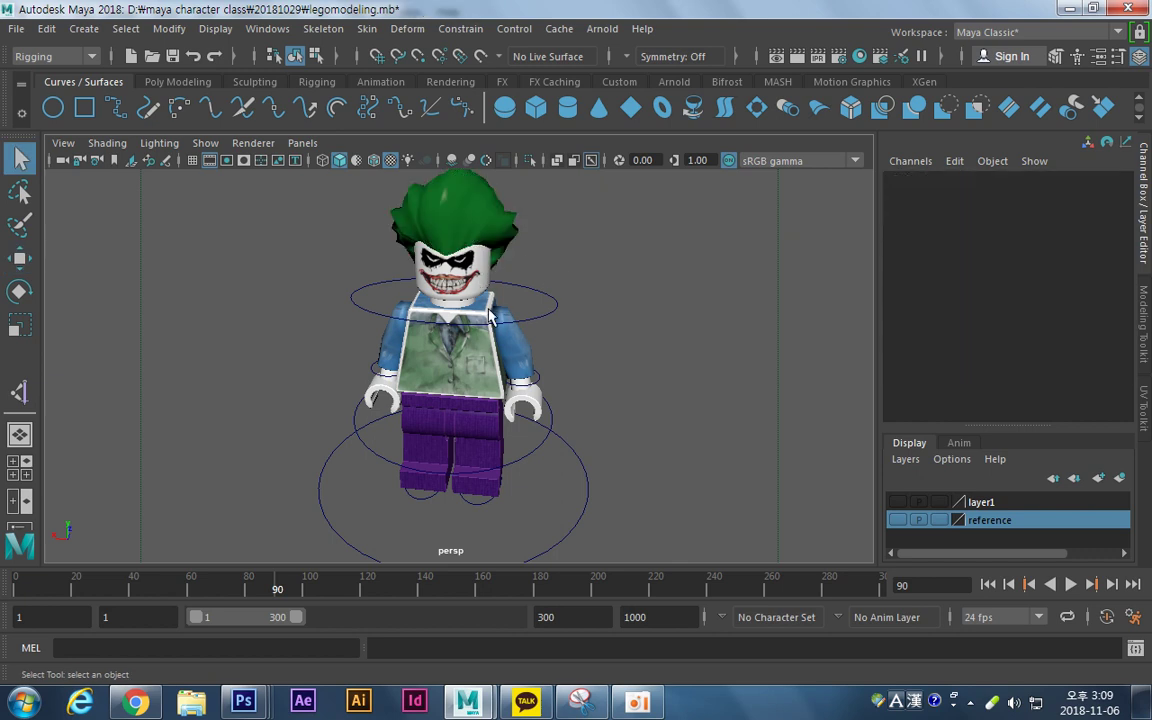
{"action": "left_click", "coordinate": [452, 226]}
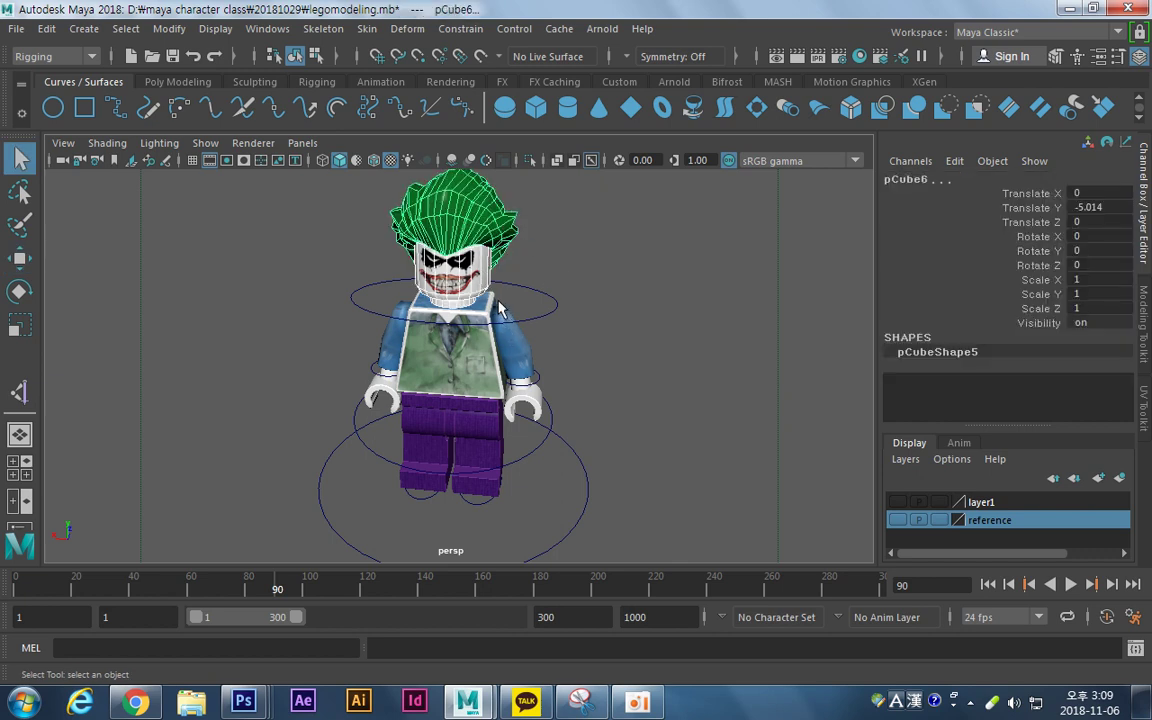
{"action": "left_click", "coordinate": [519, 378]}
{"action": "left_click", "coordinate": [512, 425]}
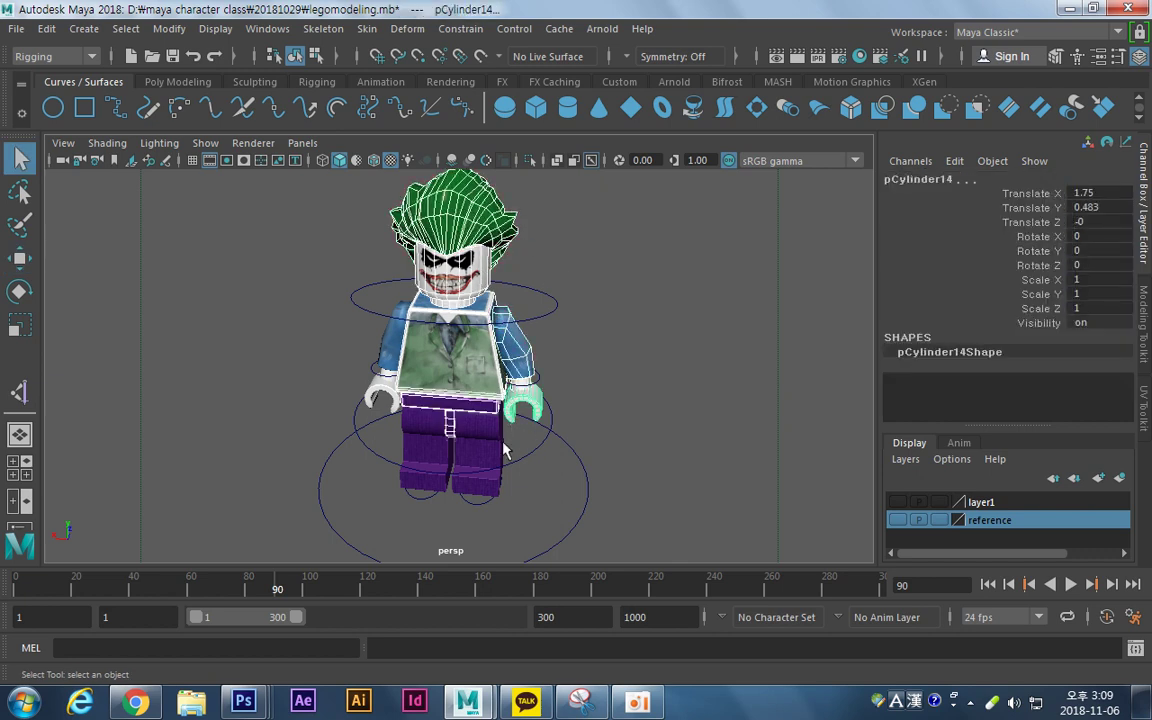
{"action": "left_click", "coordinate": [392, 404]}
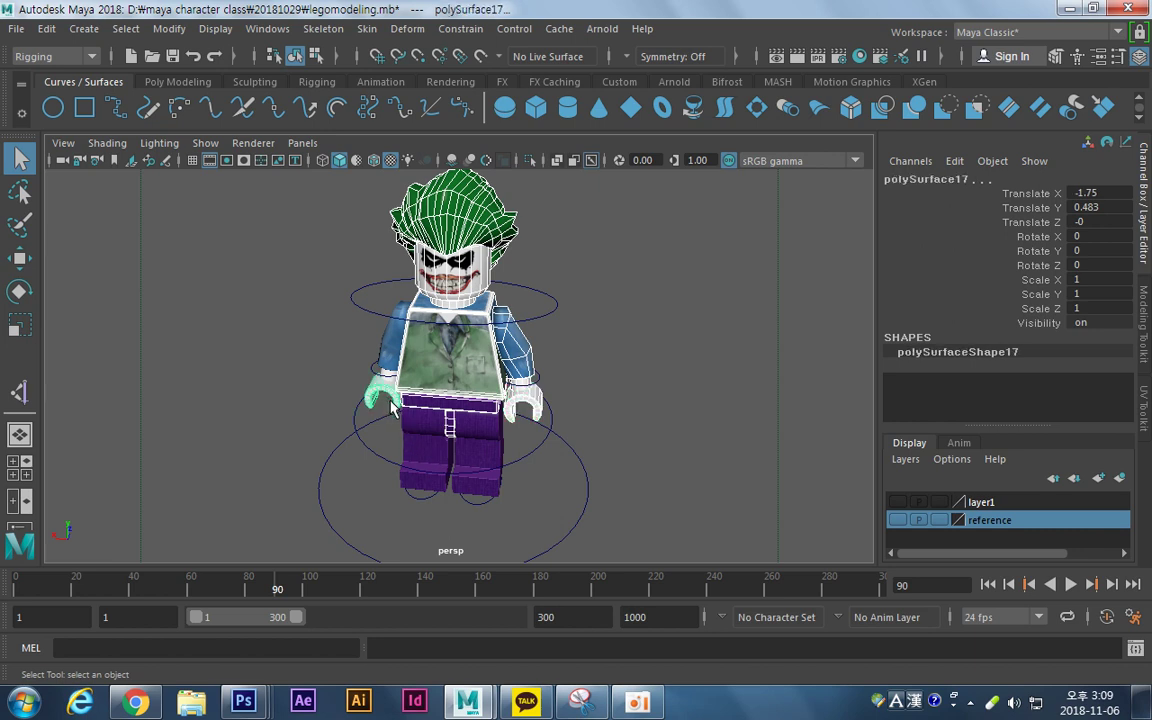
{"action": "left_click", "coordinate": [415, 447]}
{"action": "left_click", "coordinate": [498, 447]}
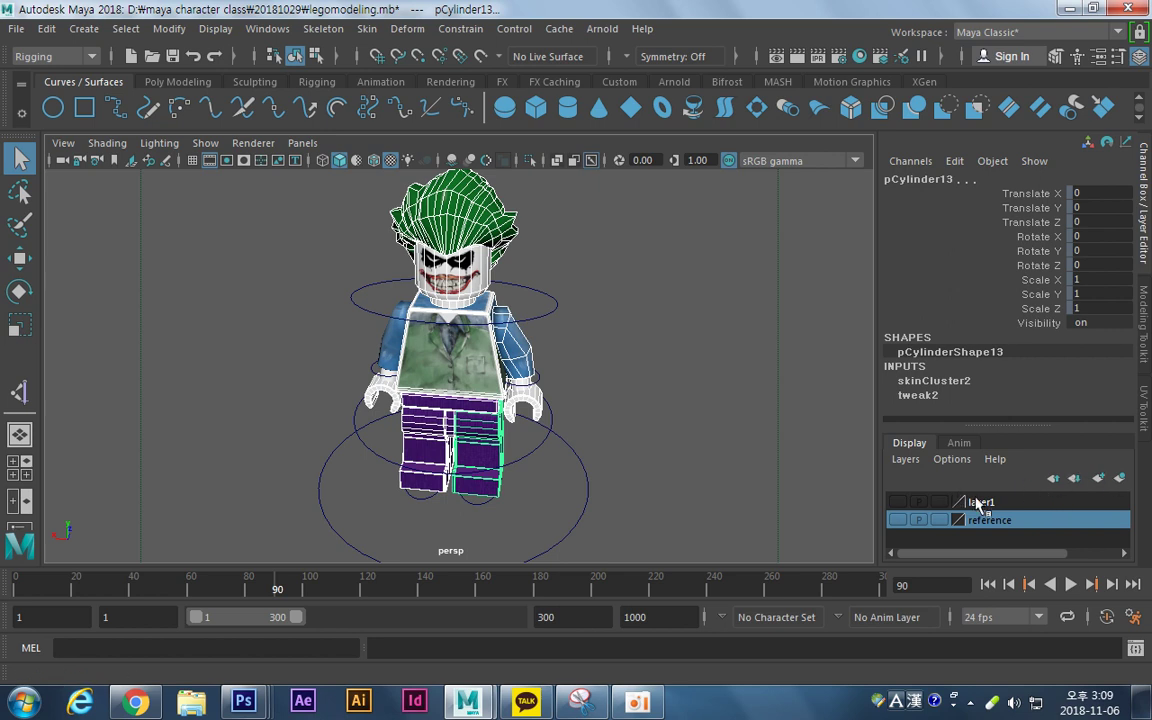
{"action": "left_click", "coordinate": [1119, 478]}
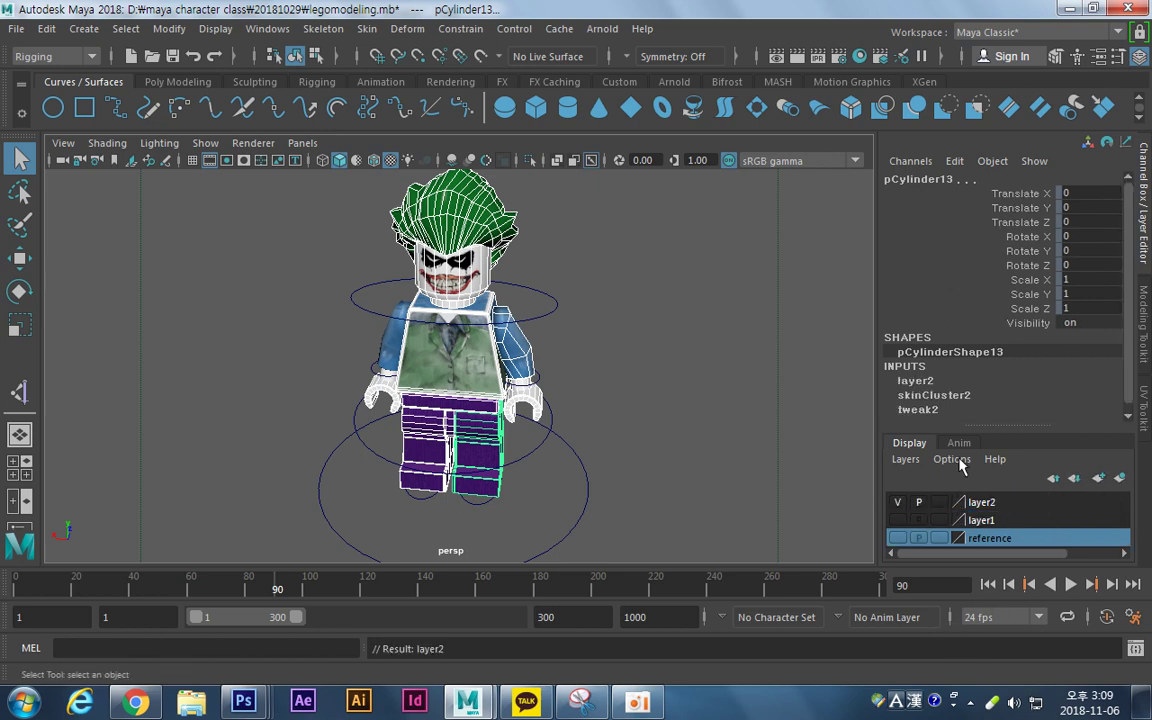
Set layer2 to reference display, add the remaining arm mesh polySurface16 to it and clear the selection.
{"action": "left_click", "coordinate": [939, 502]}
{"action": "left_click", "coordinate": [939, 502]}
{"action": "left_click", "coordinate": [388, 339]}
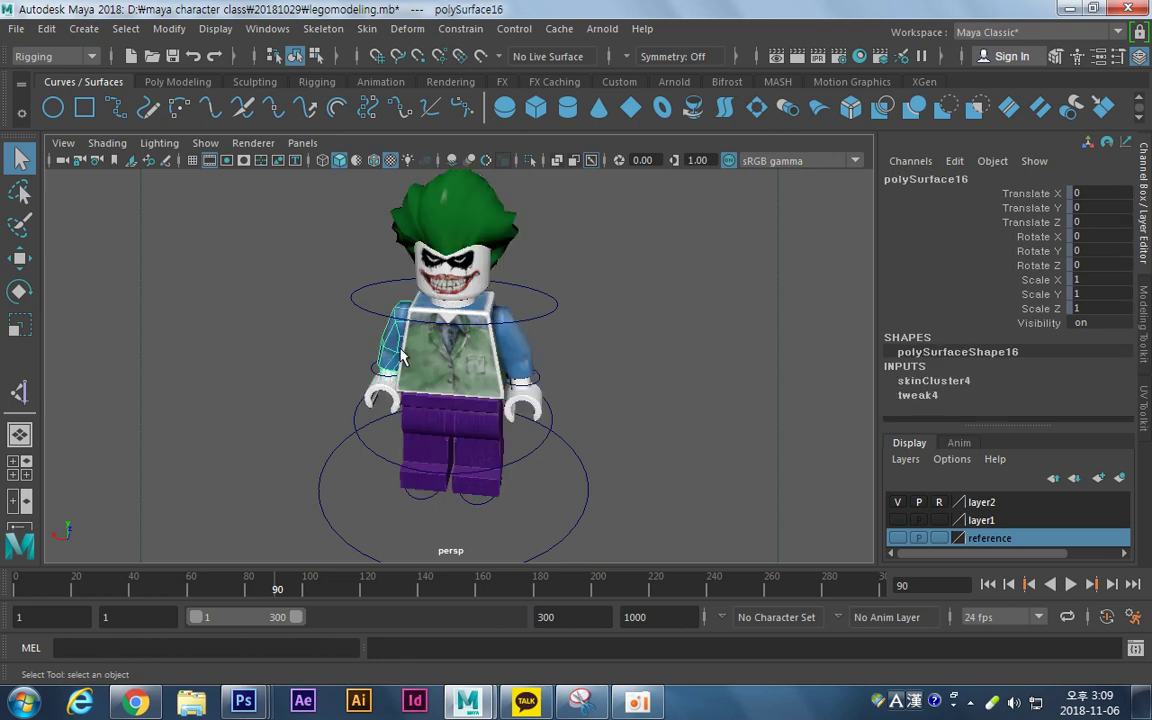
{"action": "right_click", "coordinate": [978, 503]}
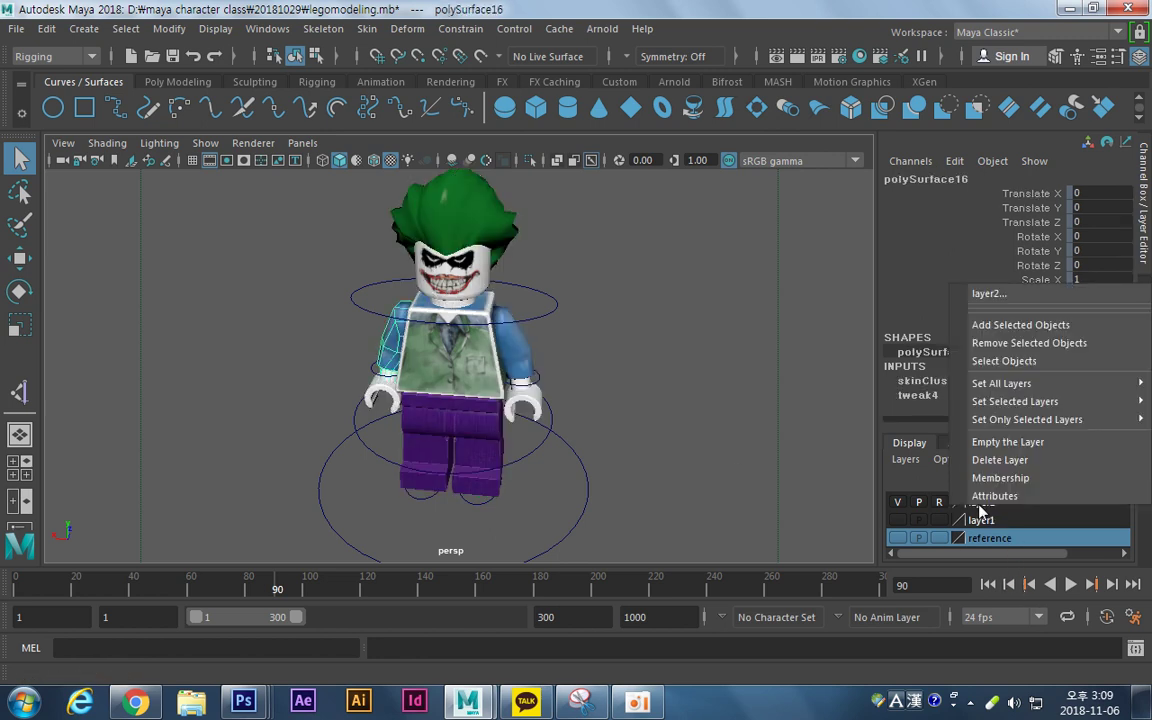
{"action": "left_click", "coordinate": [1020, 324]}
{"action": "left_click", "coordinate": [670, 363]}
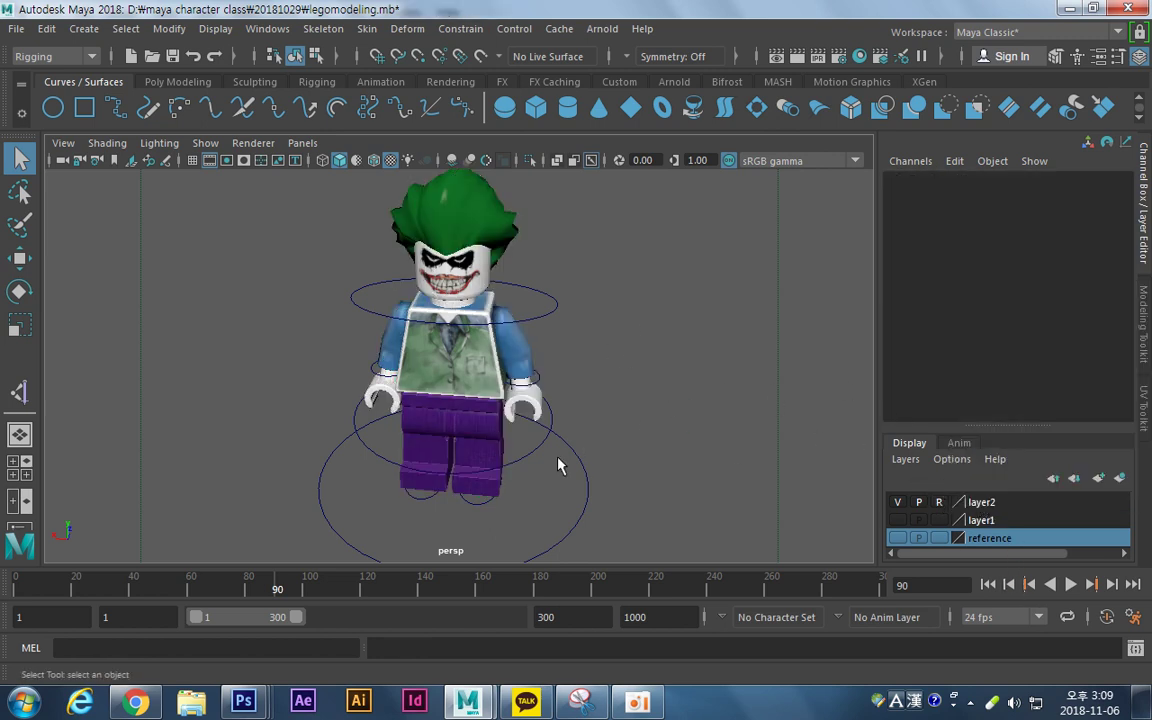
Test-select across the whole character to check which objects can still be picked with the mesh layer referenced.
{"action": "left_click_drag", "start_coordinate": [556, 284], "coordinate": [558, 288]}
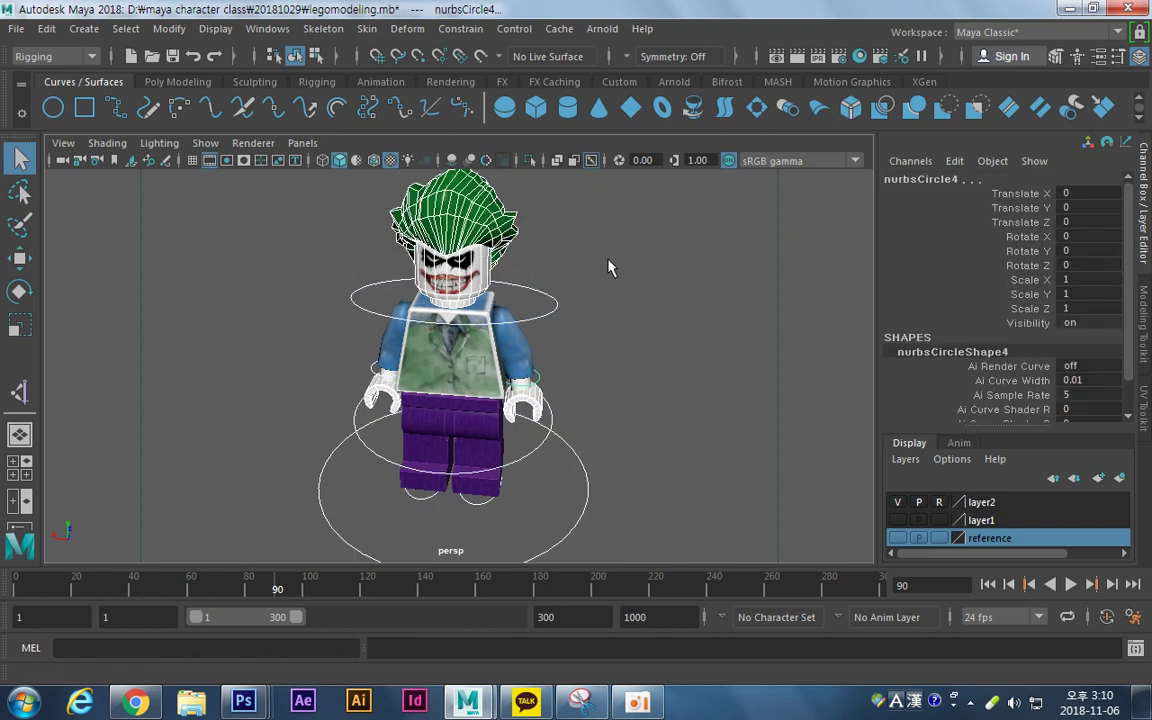
{"action": "left_click", "coordinate": [505, 235]}
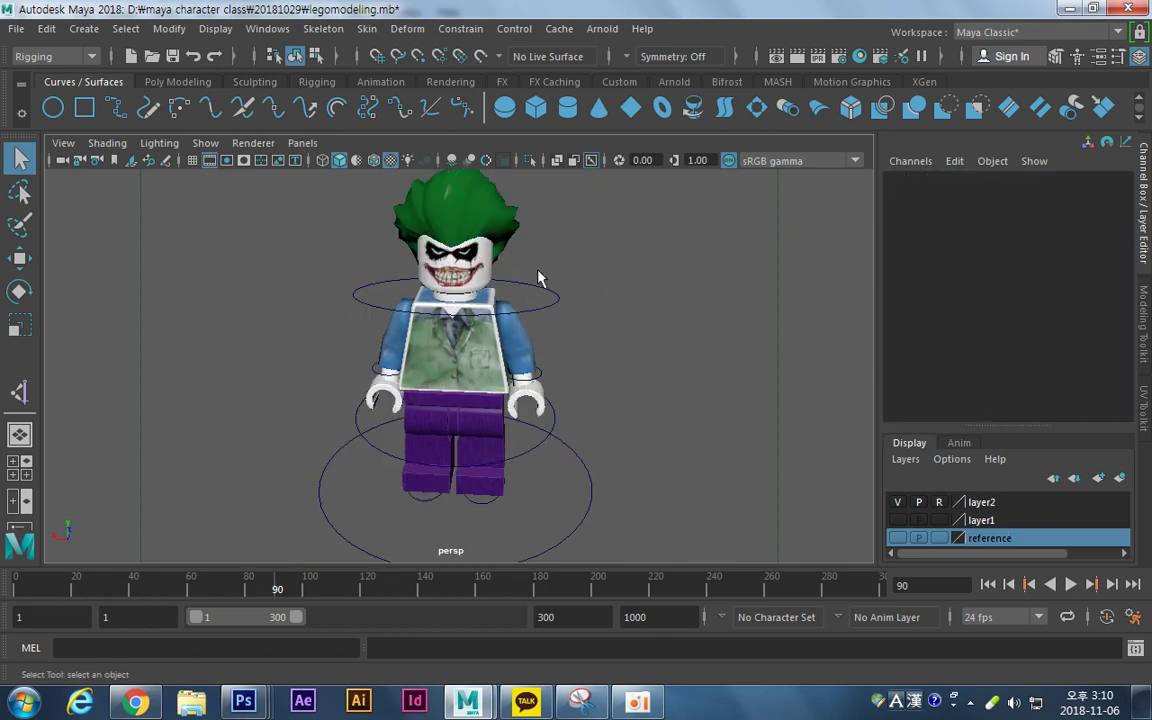
{"action": "left_click_drag", "start_coordinate": [540, 209], "coordinate": [422, 302]}
{"action": "left_click_drag", "start_coordinate": [702, 311], "coordinate": [272, 546]}
{"action": "middle_click_drag", "start_coordinate": [658, 416], "coordinate": [658, 414], "text": "alt"}
{"action": "right_click_drag", "start_coordinate": [658, 414], "coordinate": [480, 450], "text": "alt"}
Test-move the ground circle nurbsCircle7 with the whole rig, undo the move and clear the selection.
{"action": "left_click", "coordinate": [543, 445]}
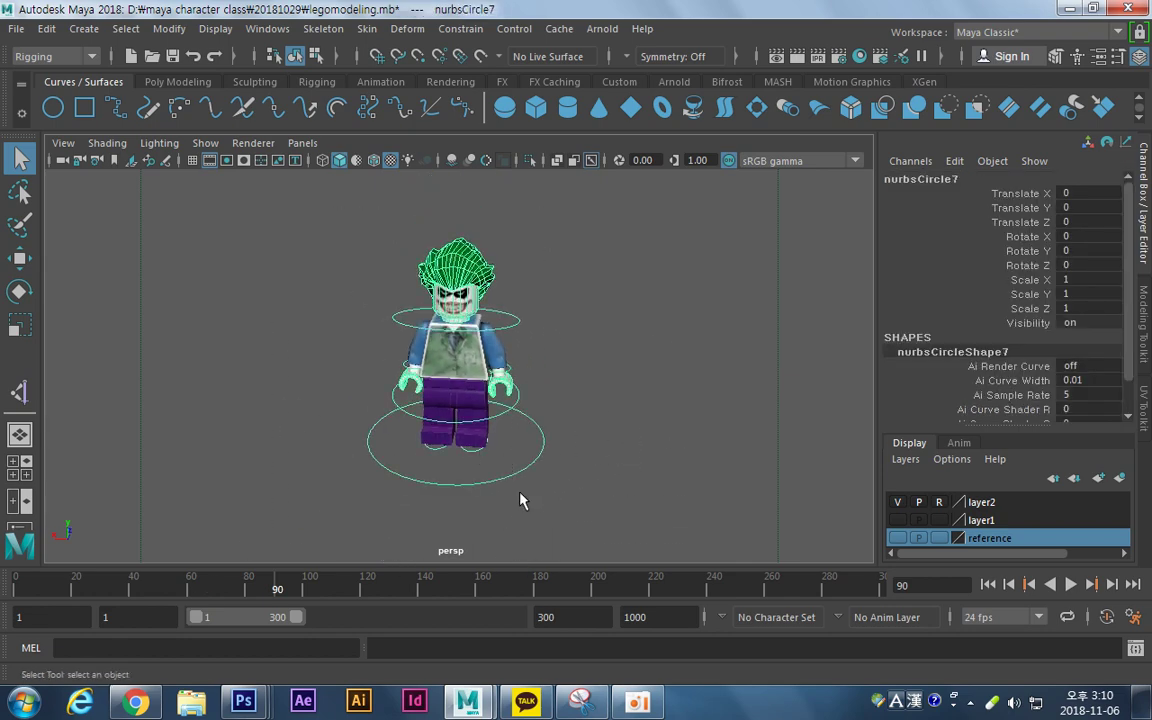
{"action": "key", "text": "w"}
{"action": "left_click_drag", "start_coordinate": [373, 434], "coordinate": [596, 449]}
{"action": "key", "text": "ctrl+z"}
{"action": "left_click", "coordinate": [652, 369]}
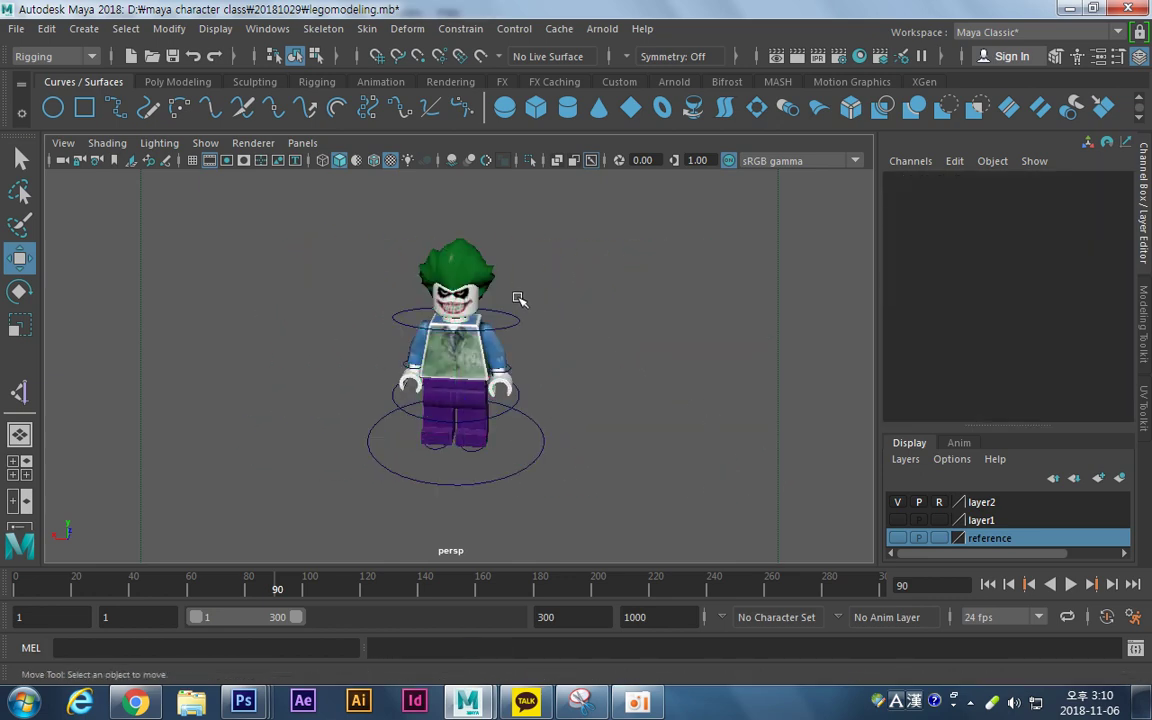
Test-select the controllers, move the neck circle nurbsCircle5 about 1.77 along X and undo the move.
{"action": "left_click", "coordinate": [476, 238]}
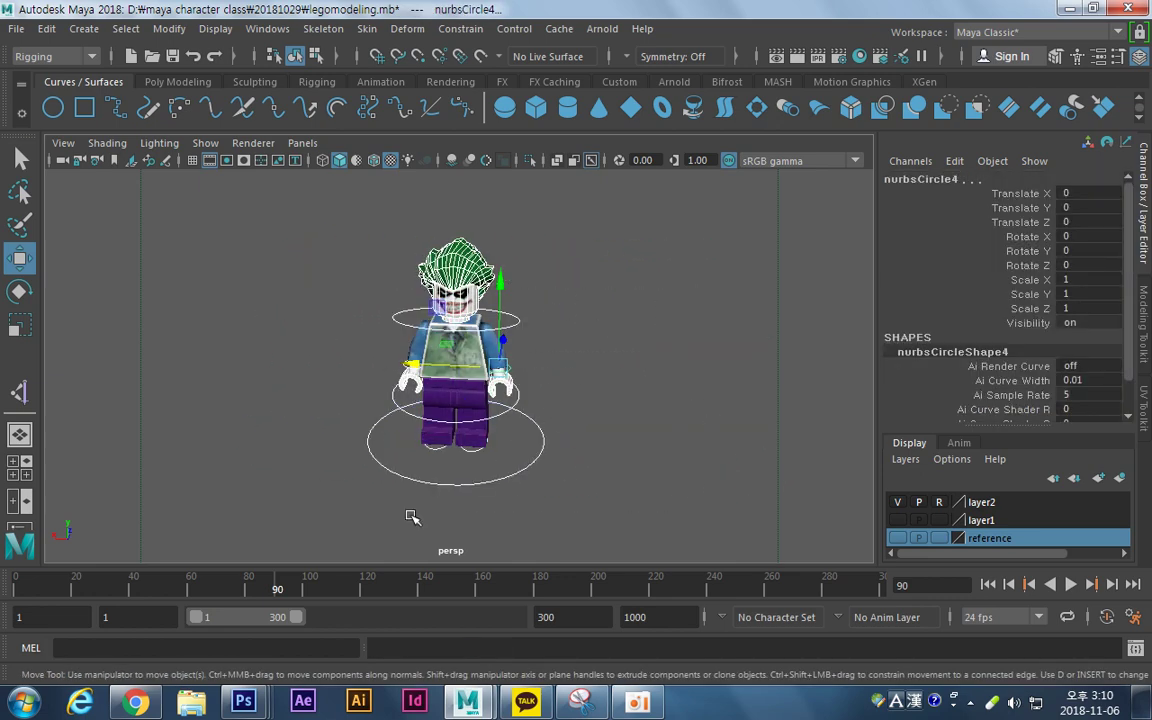
{"action": "left_click", "coordinate": [617, 314]}
{"action": "left_click_drag", "start_coordinate": [571, 296], "coordinate": [522, 340]}
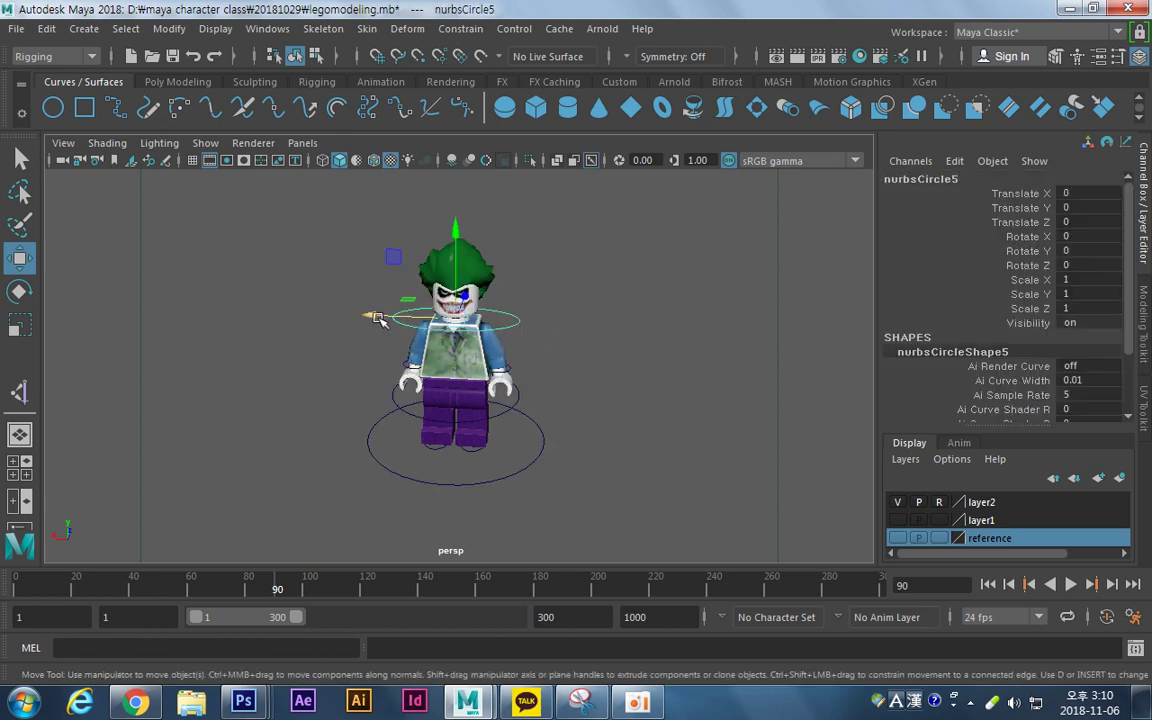
{"action": "left_click_drag", "start_coordinate": [378, 318], "coordinate": [398, 378]}
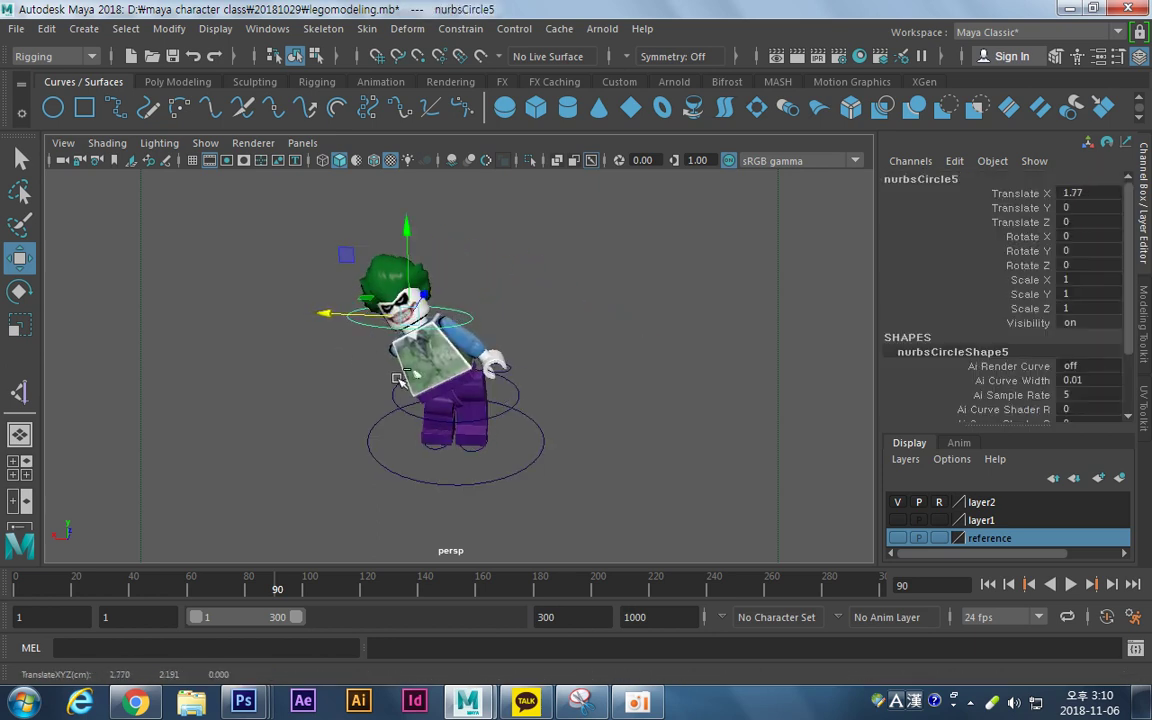
{"action": "key", "text": "ctrl+z"}
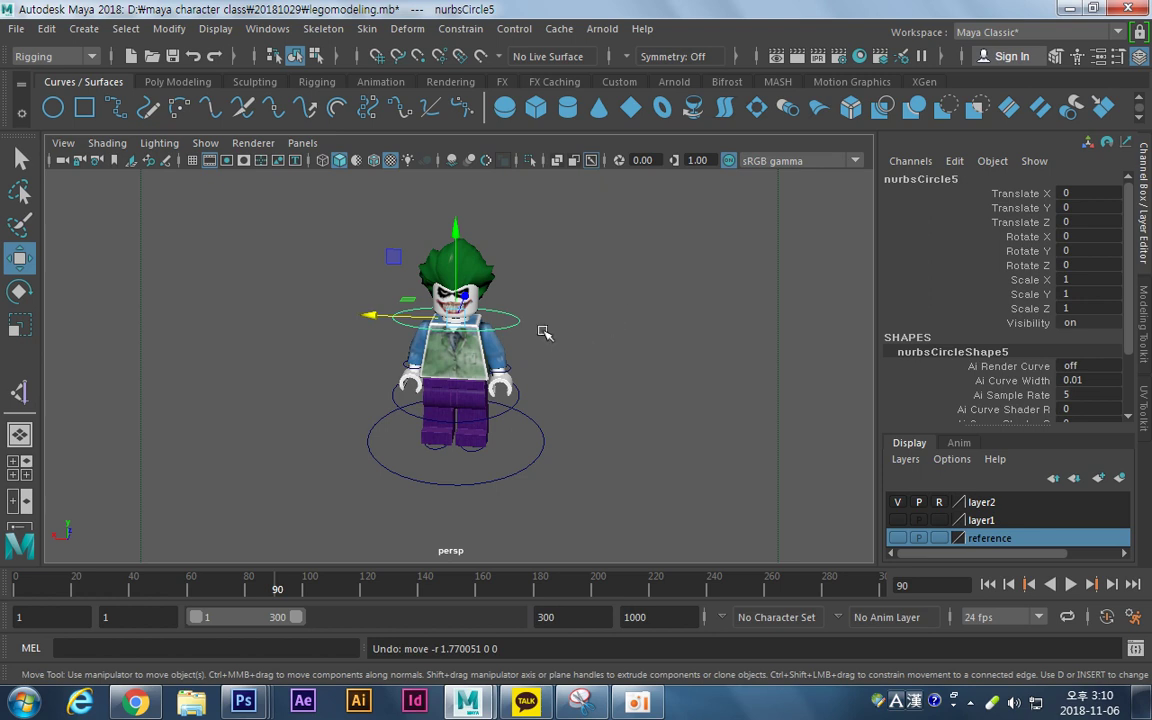
Clear the selection, test-move the foot circle nurbsCircle2 to bend the leg and undo the move.
{"action": "left_click_drag", "start_coordinate": [581, 440], "coordinate": [502, 428], "text": "alt"}
{"action": "middle_click_drag", "start_coordinate": [502, 428], "coordinate": [540, 422], "text": "alt"}
{"action": "right_click_drag", "start_coordinate": [540, 422], "coordinate": [643, 403], "text": "alt"}
{"action": "left_click_drag", "start_coordinate": [643, 403], "coordinate": [636, 422], "text": "alt"}
{"action": "left_click", "coordinate": [622, 381]}
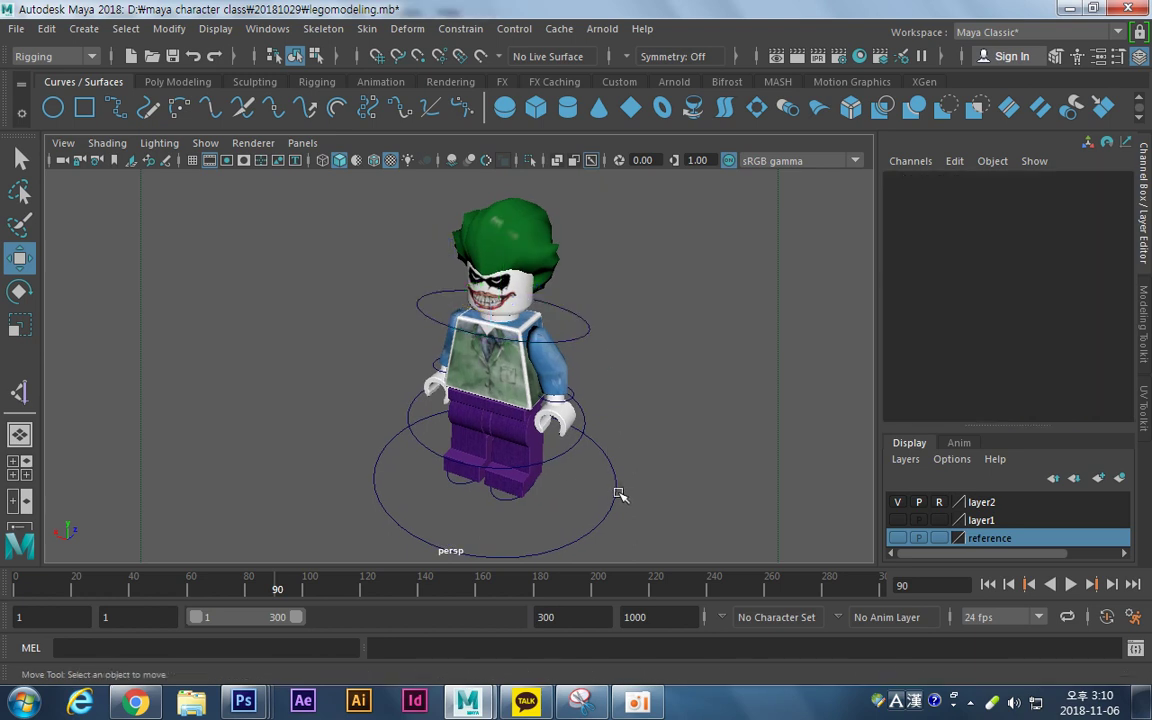
{"action": "left_click", "coordinate": [503, 498]}
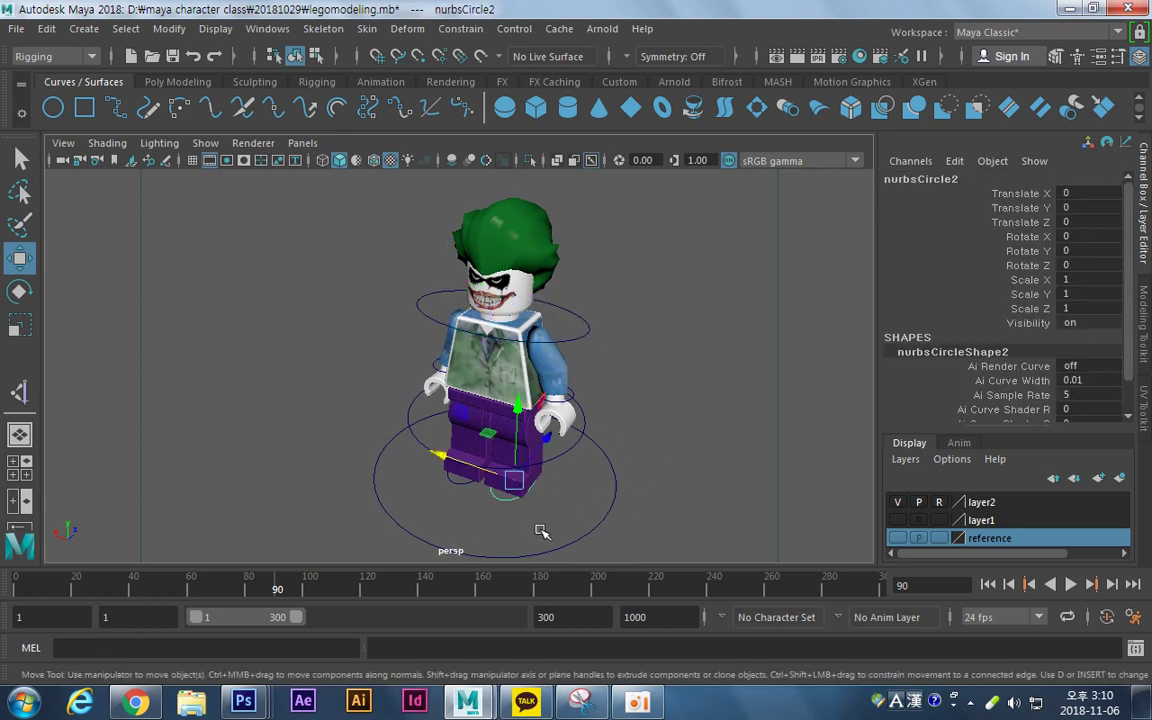
{"action": "left_click_drag", "start_coordinate": [540, 530], "coordinate": [551, 474], "text": "alt"}
{"action": "left_click_drag", "start_coordinate": [468, 413], "coordinate": [495, 392]}
{"action": "key", "text": "ctrl+z"}
From a side view, test-move the foot circle freely and then about -2.492 along Z, undo both moves and deselect it.
{"action": "left_click_drag", "start_coordinate": [598, 450], "coordinate": [420, 424], "text": "alt"}
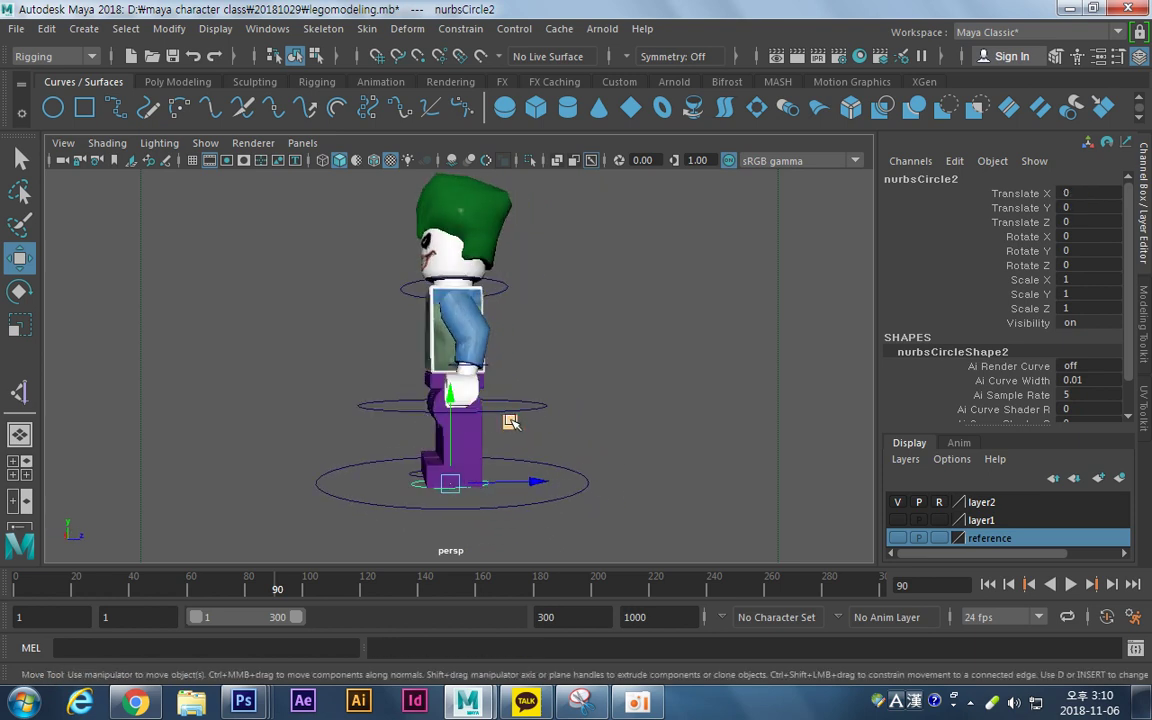
{"action": "mouse_move", "coordinate": [514, 419]}
{"action": "left_mouse_down"}
{"action": "mouse_move", "coordinate": [514, 393]}
{"action": "mouse_move", "coordinate": [514, 405]}
{"action": "left_mouse_up"}
{"action": "key", "text": "ctrl+z"}
{"action": "left_click_drag", "start_coordinate": [539, 488], "coordinate": [444, 488]}
{"action": "key", "text": "ctrl+z"}
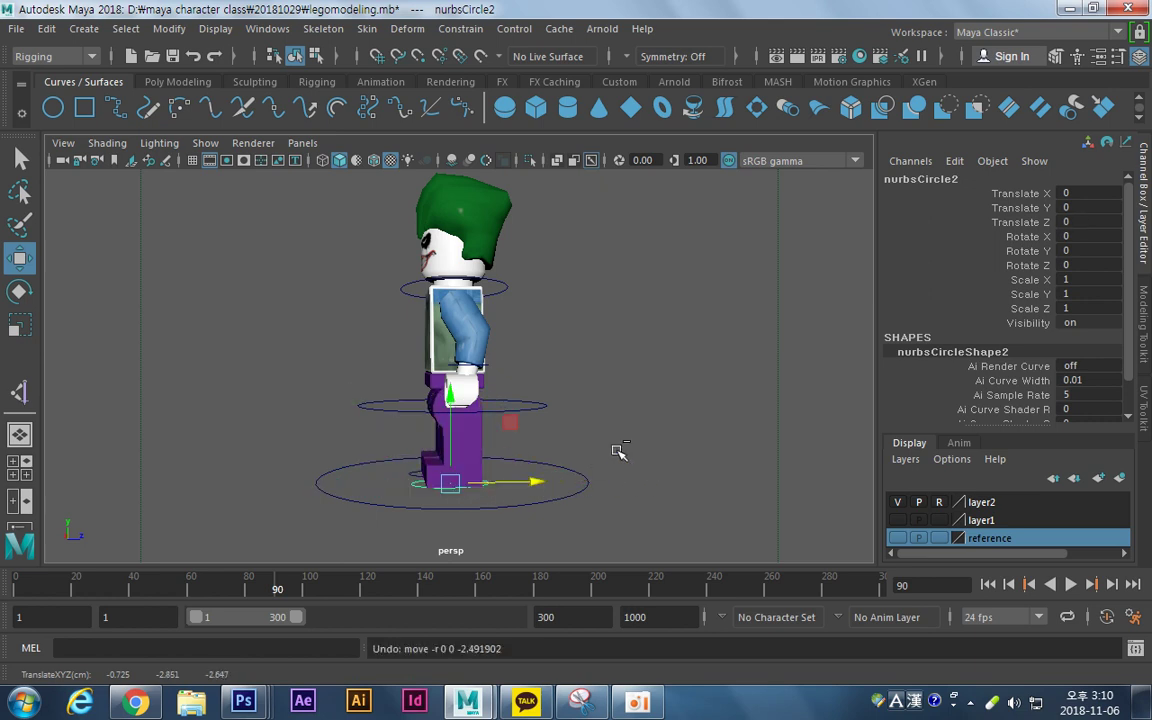
{"action": "left_click", "coordinate": [560, 412]}
{"action": "left_click_drag", "start_coordinate": [560, 412], "coordinate": [521, 400], "text": "alt"}
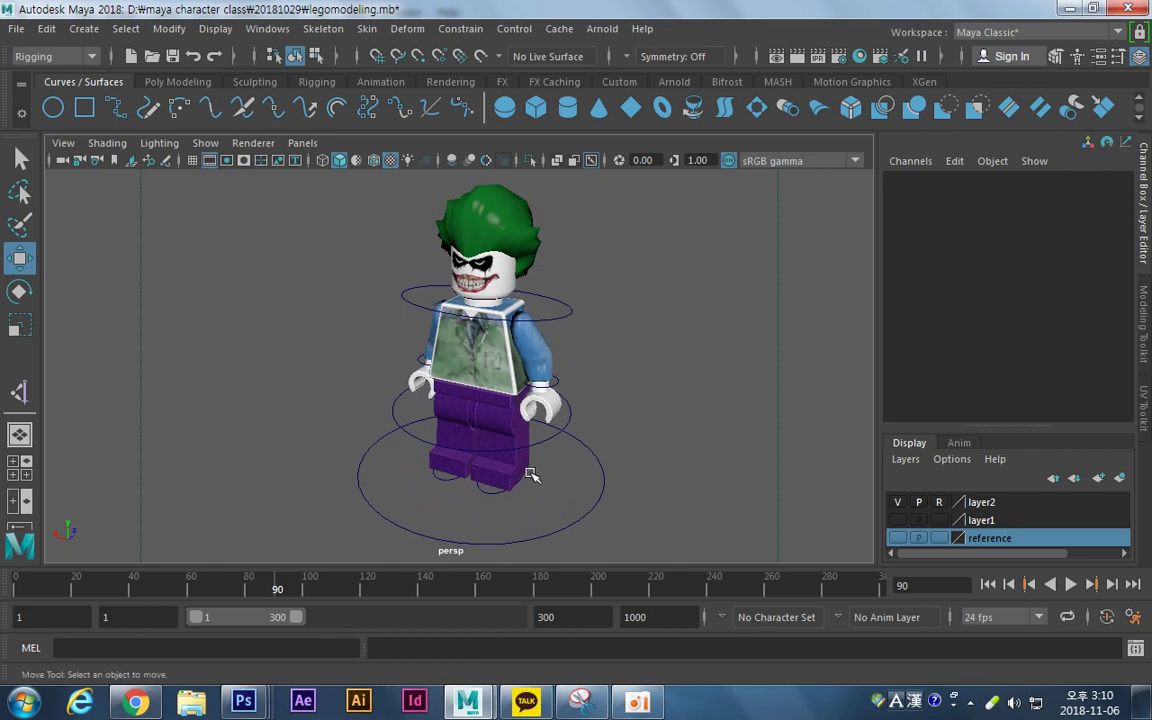